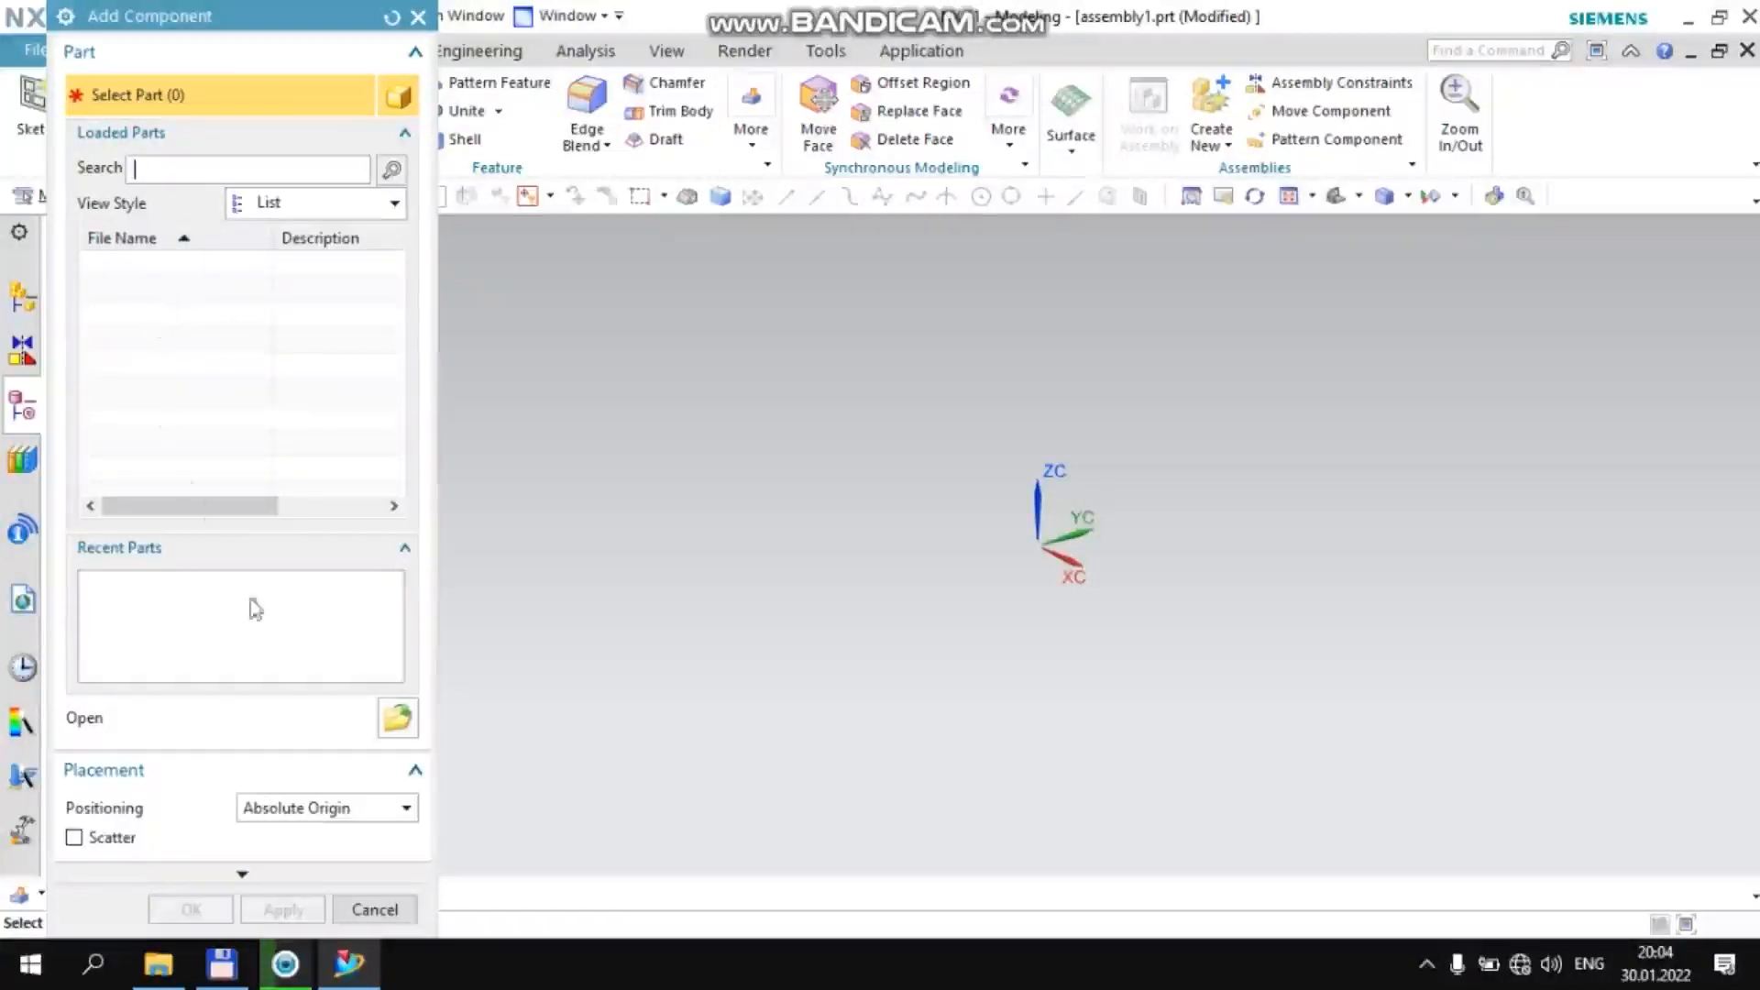
Browse for component parts in the G'ildirak tutgich folder, under Siemens, NX 11.0 and NXBIN on drive D
left_click(402, 727)
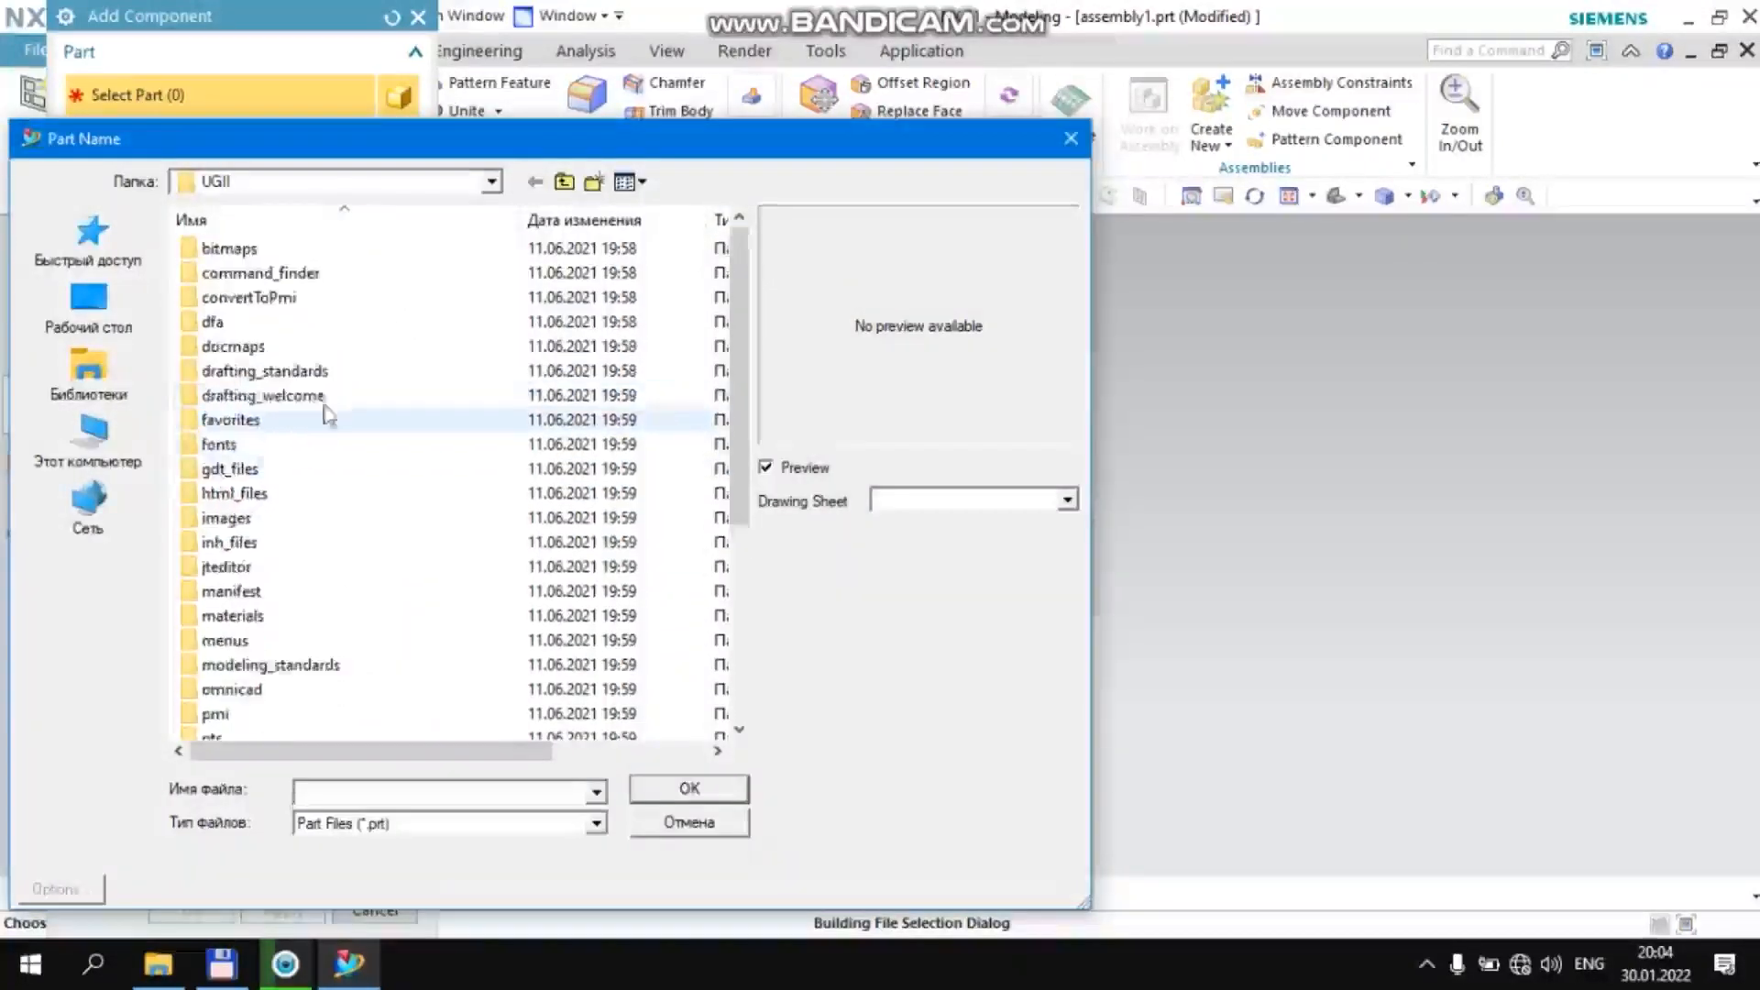
left_click(484, 181)
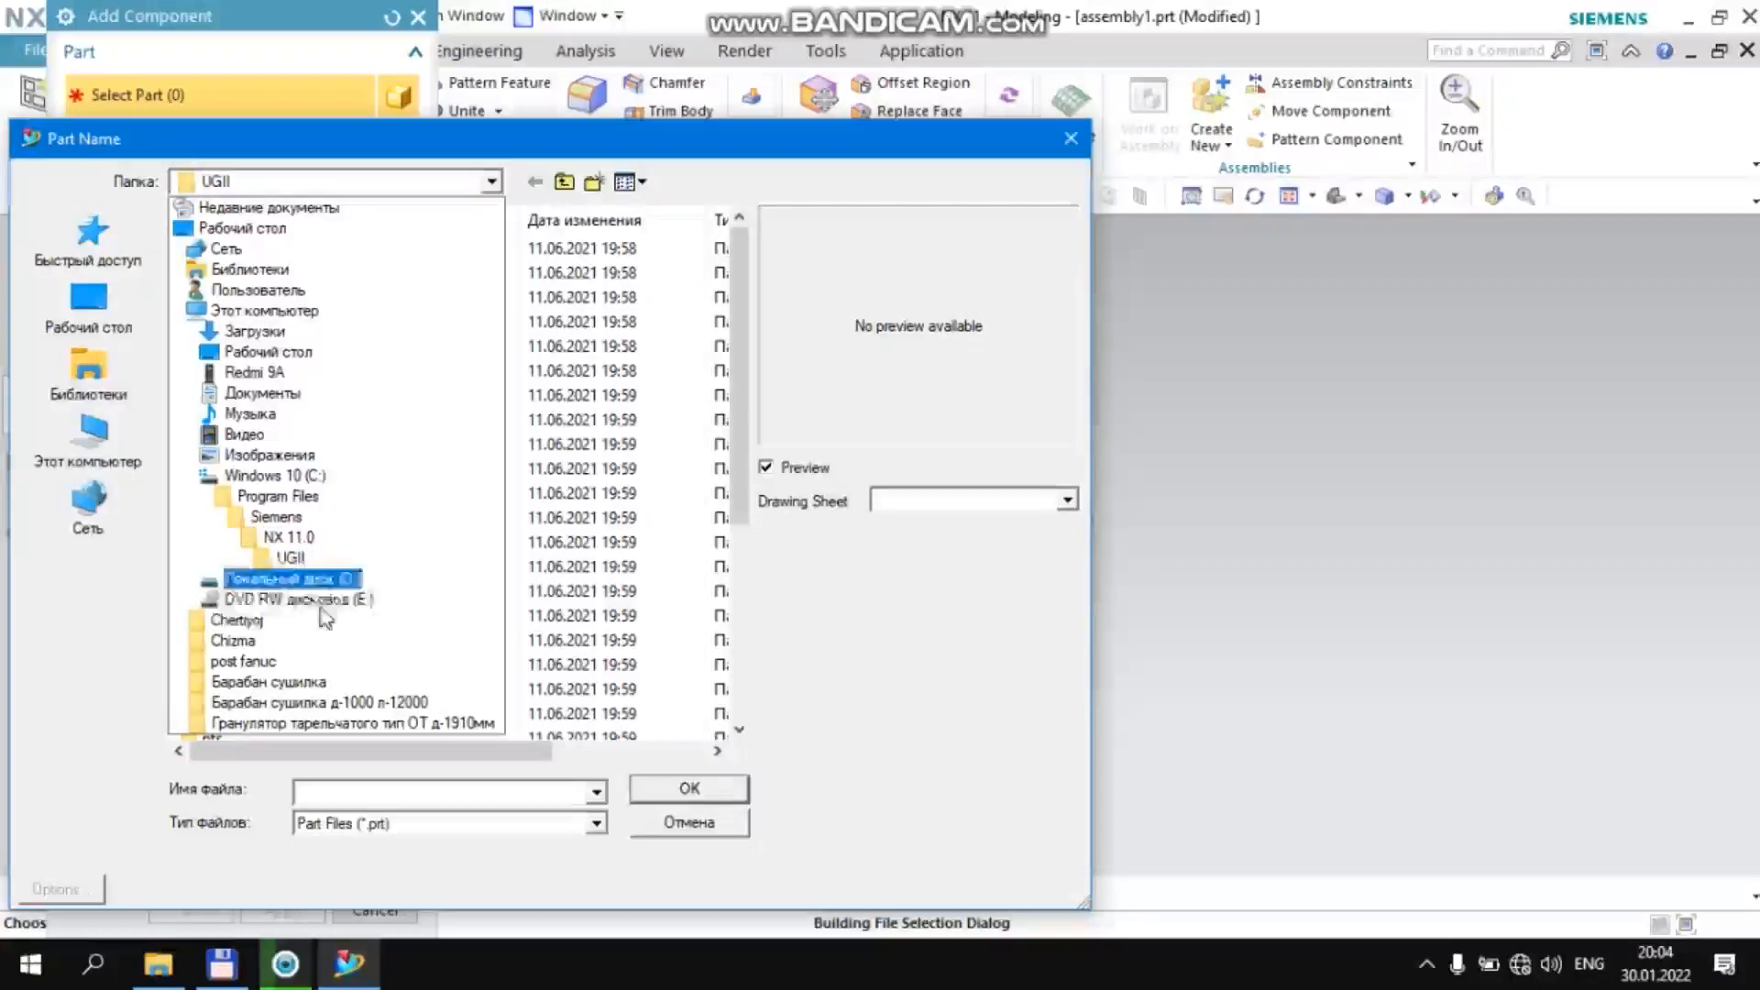
left_click(335, 577)
scroll(307, 499, "down", 4)
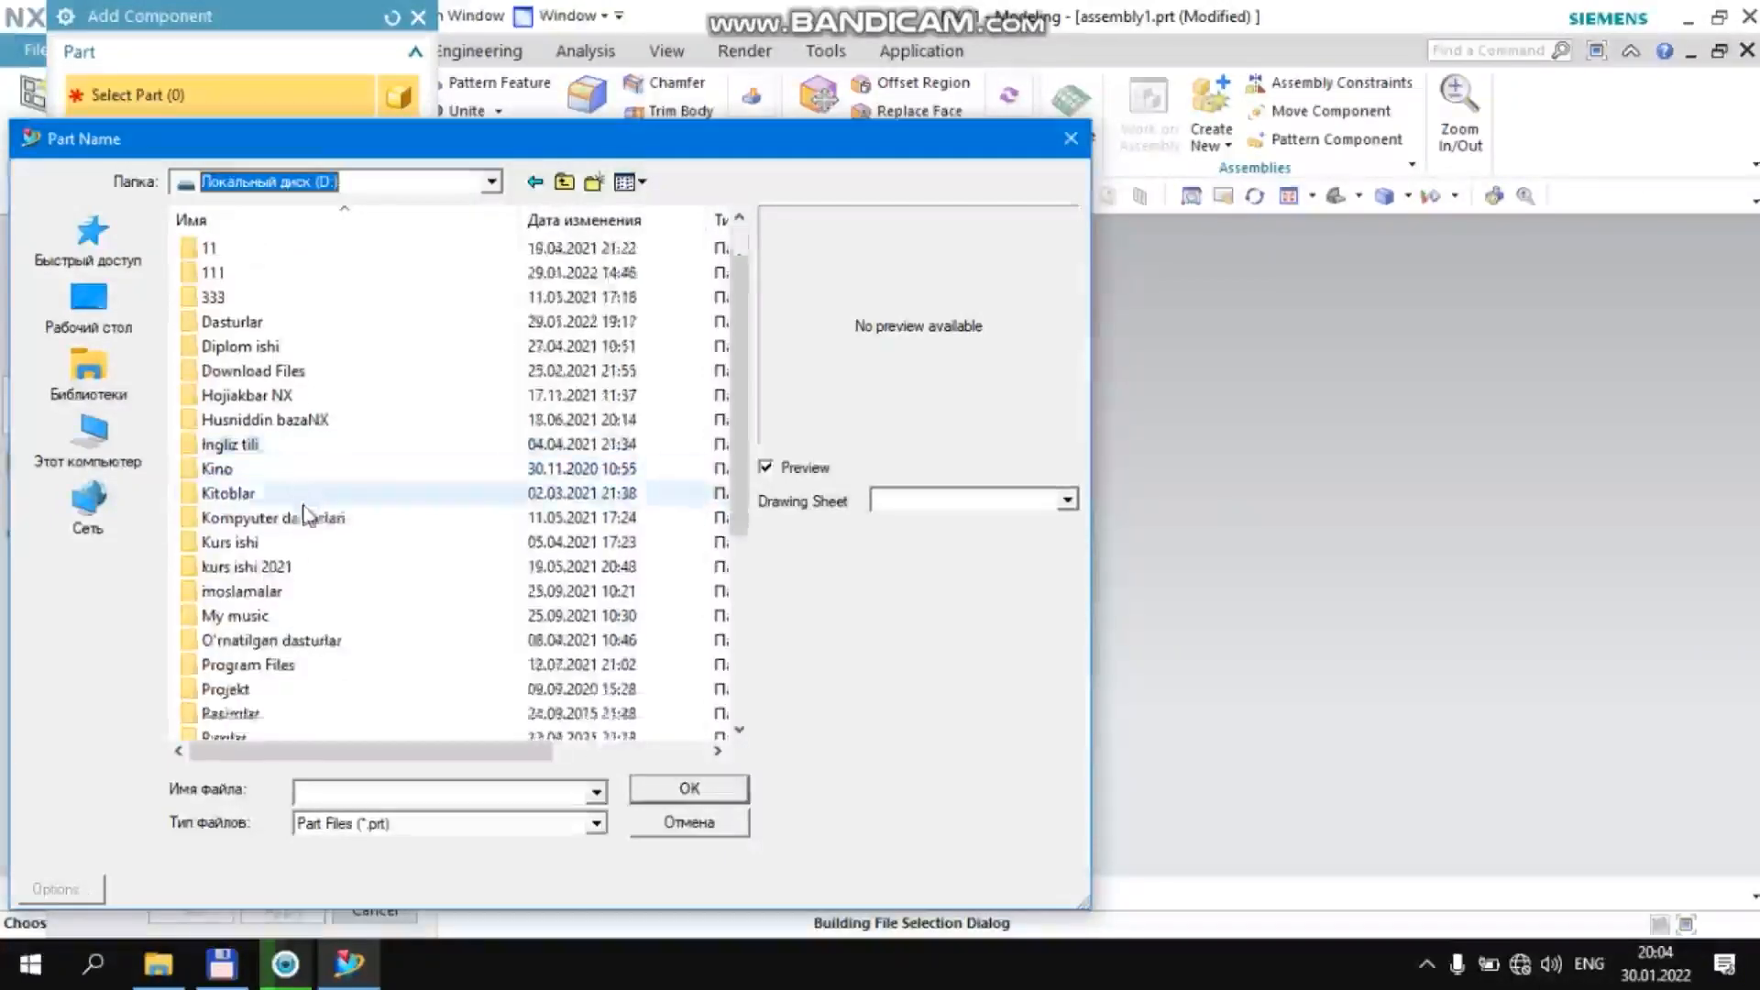
scroll(271, 602, "down", 1)
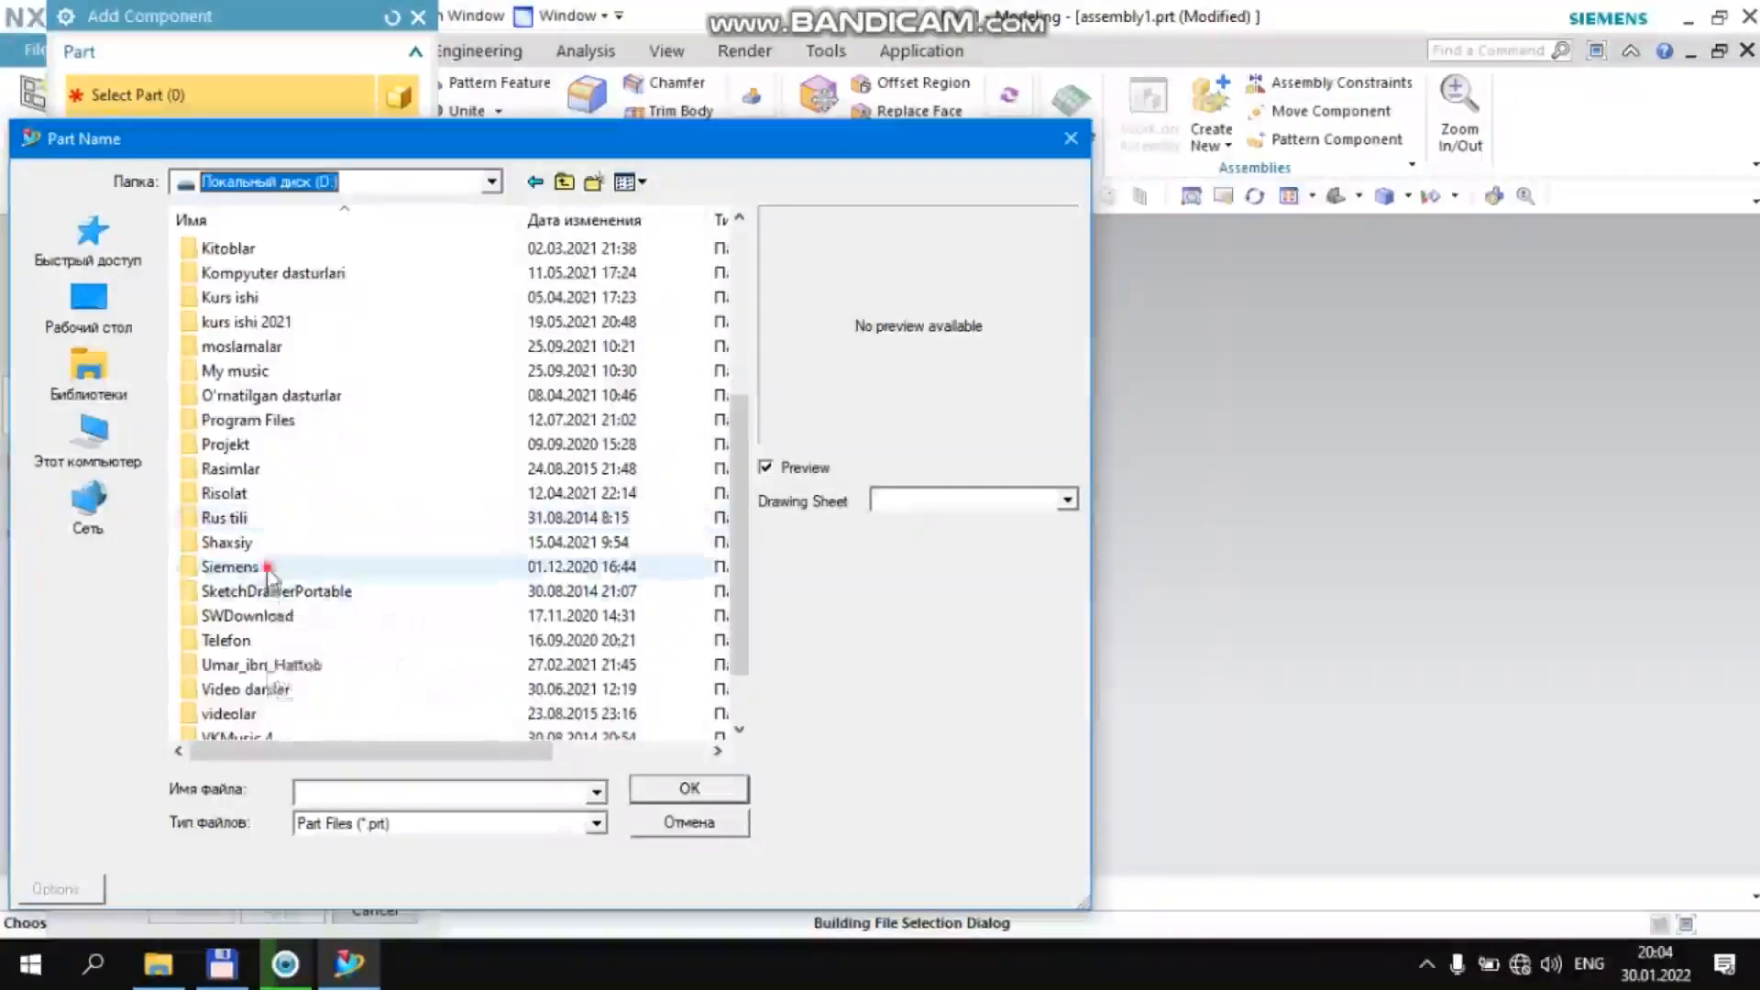
double_click(267, 565)
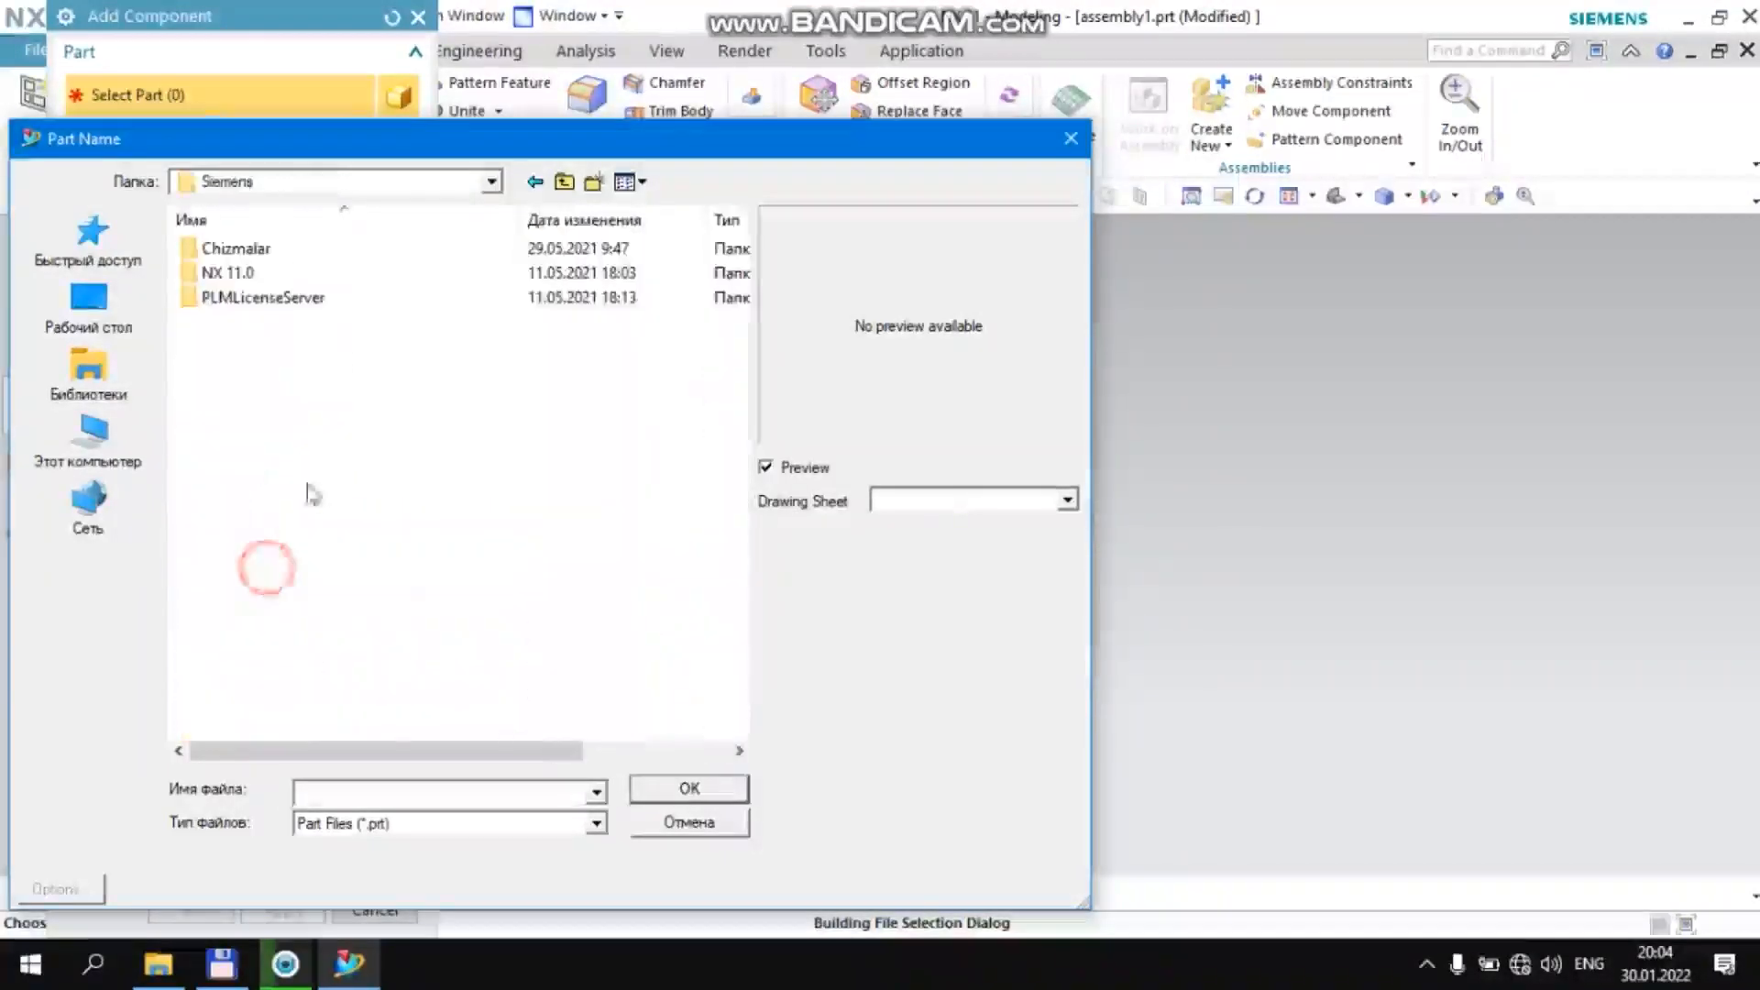
double_click(314, 273)
left_click(315, 255)
double_click(315, 255)
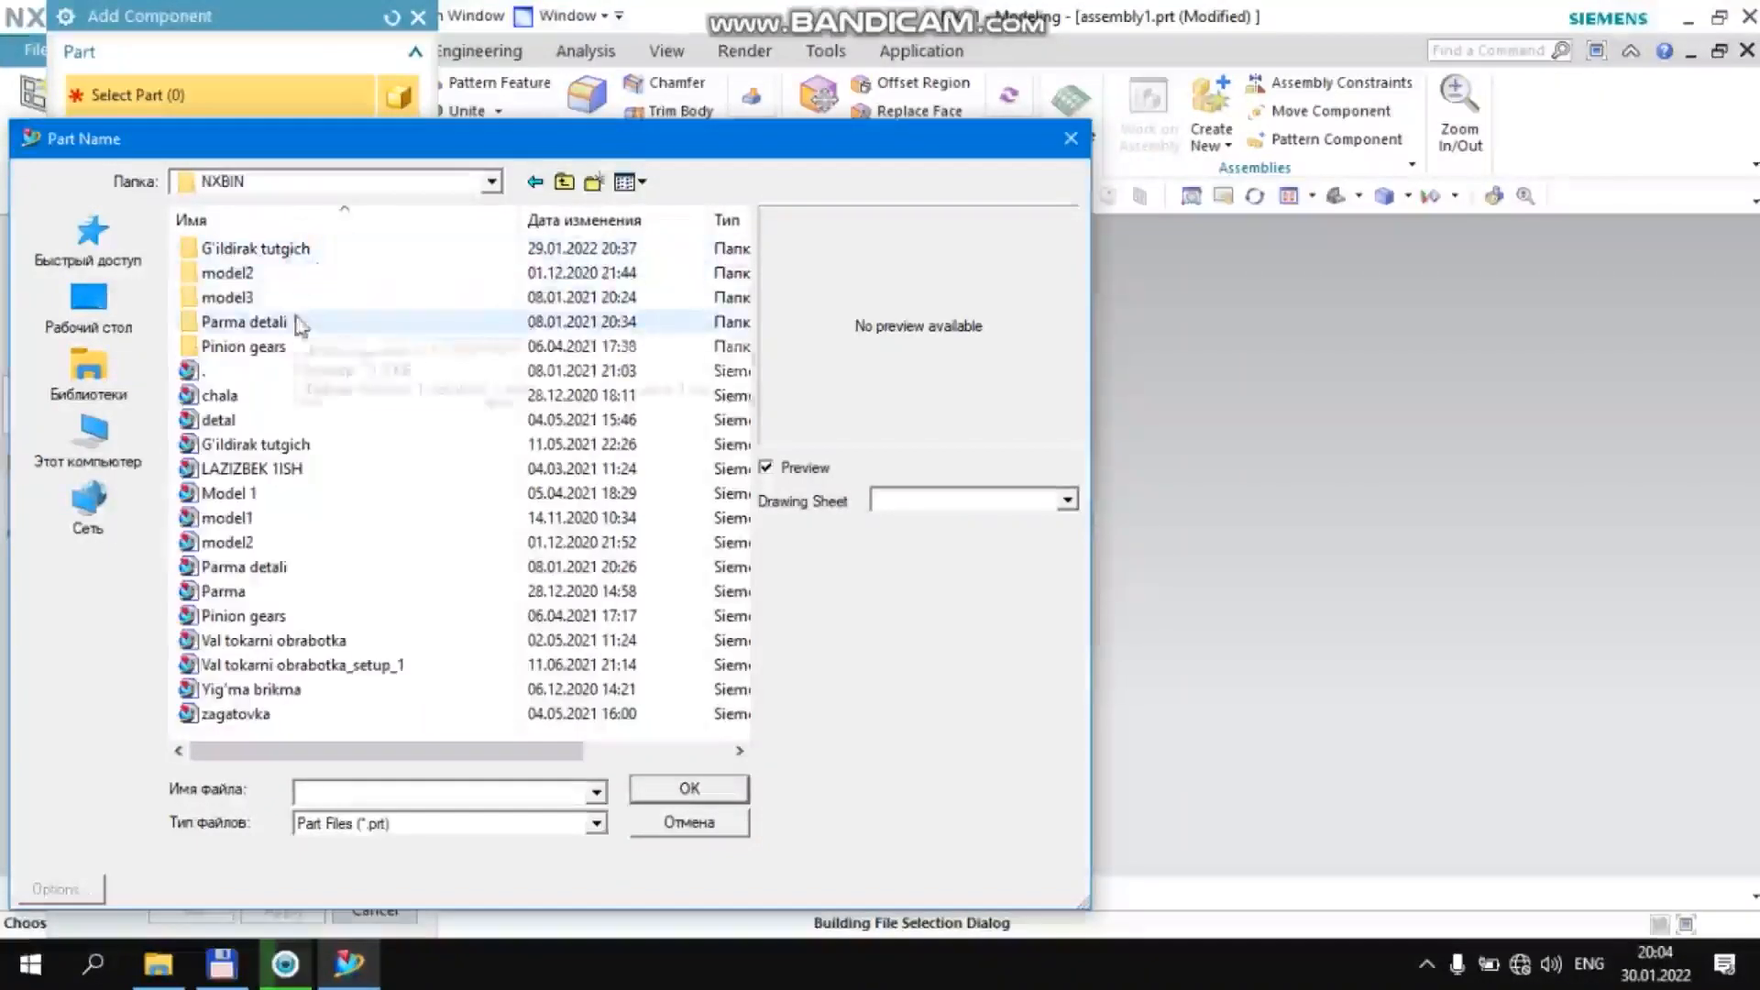
double_click(295, 249)
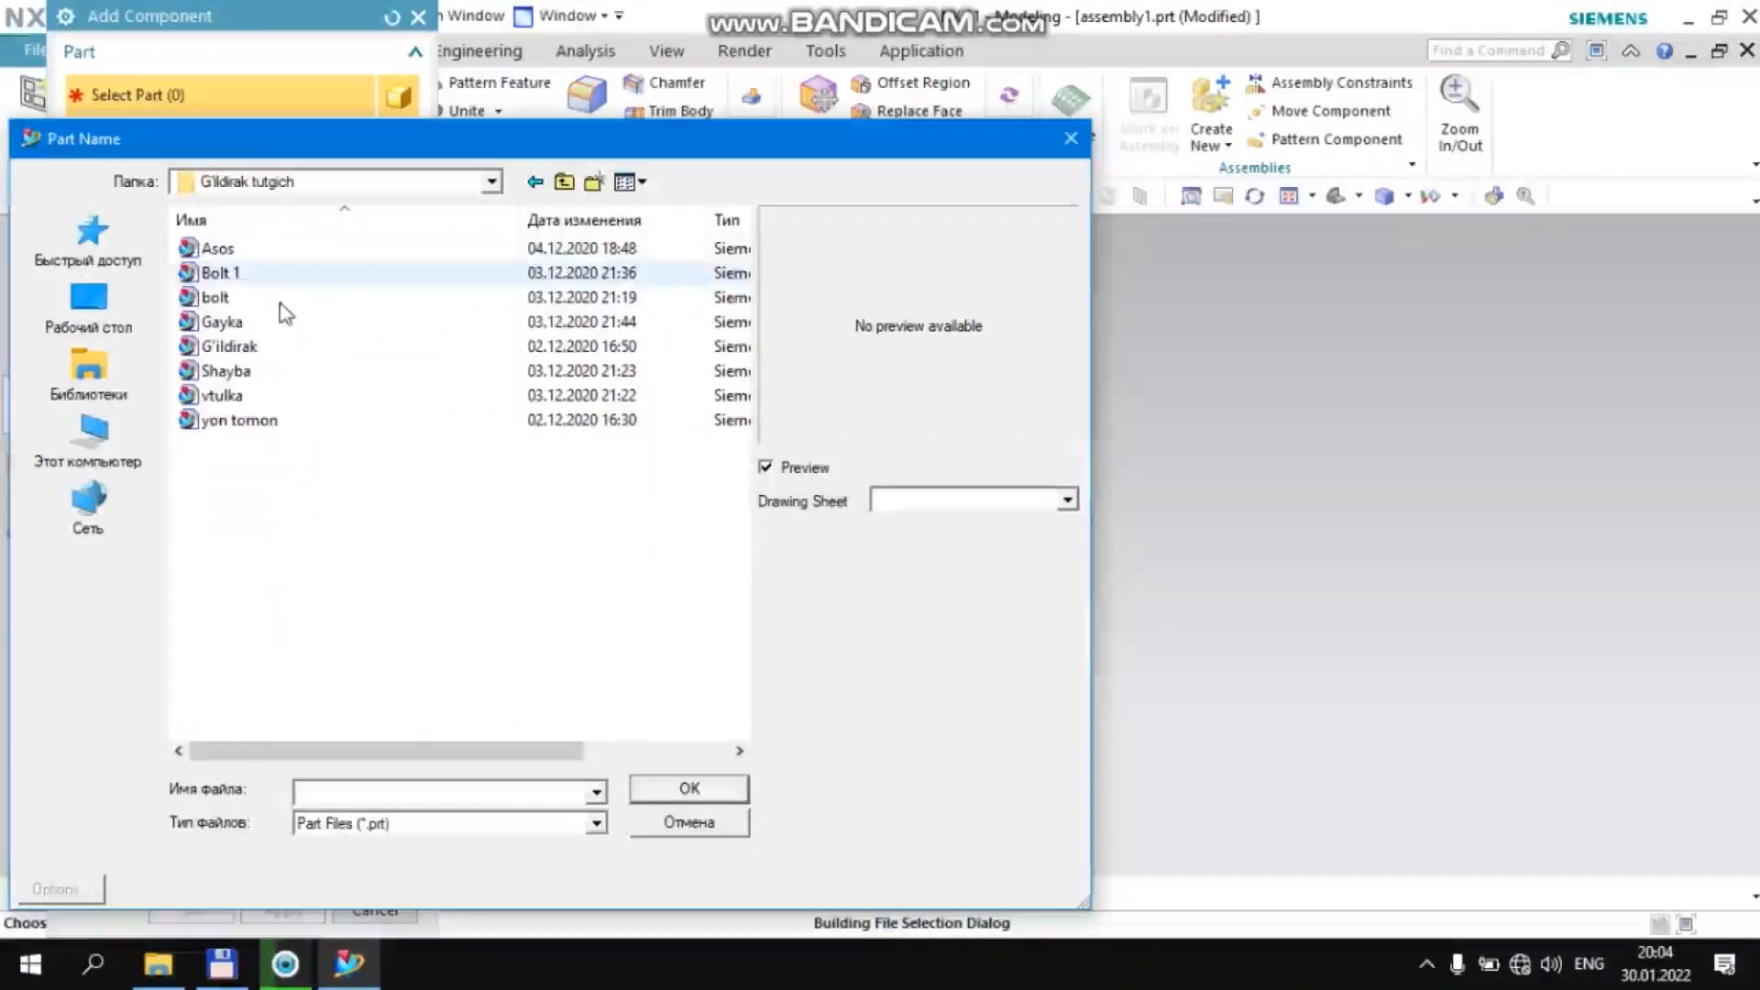
Load all the part files in the folder, from Asos to yon tomon, into the Add Component parts list
left_click(296, 250)
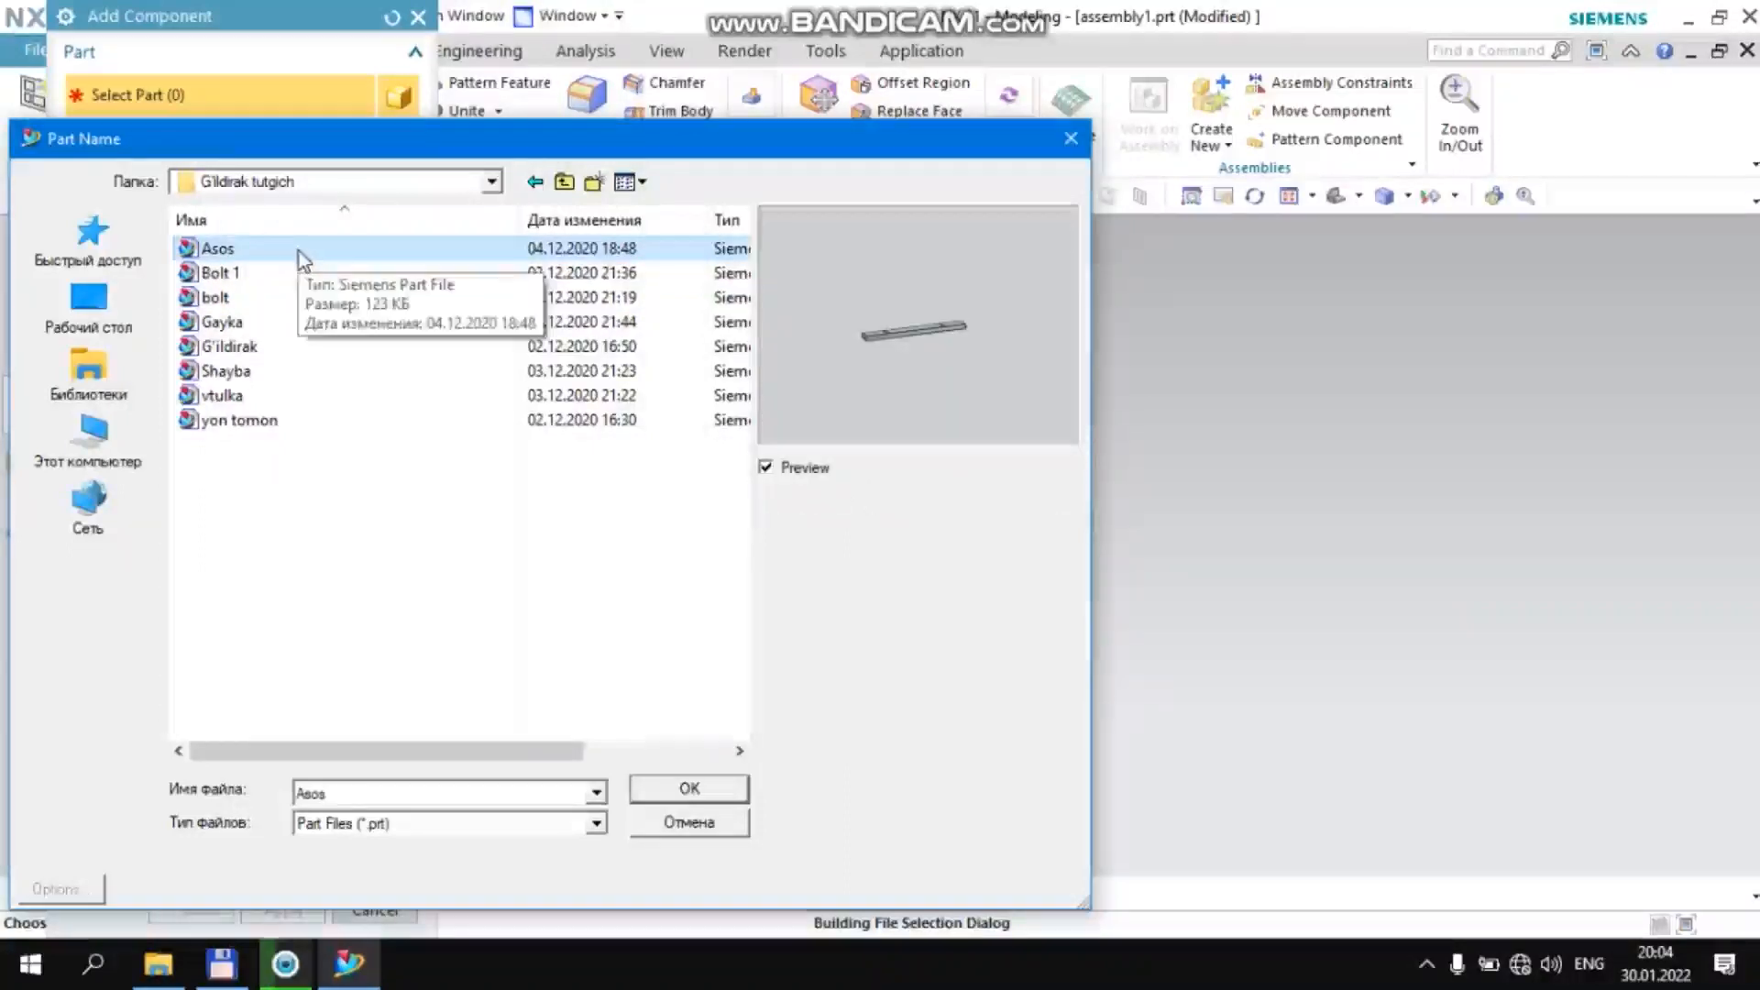
key("shift+Down")
key("shift+End")
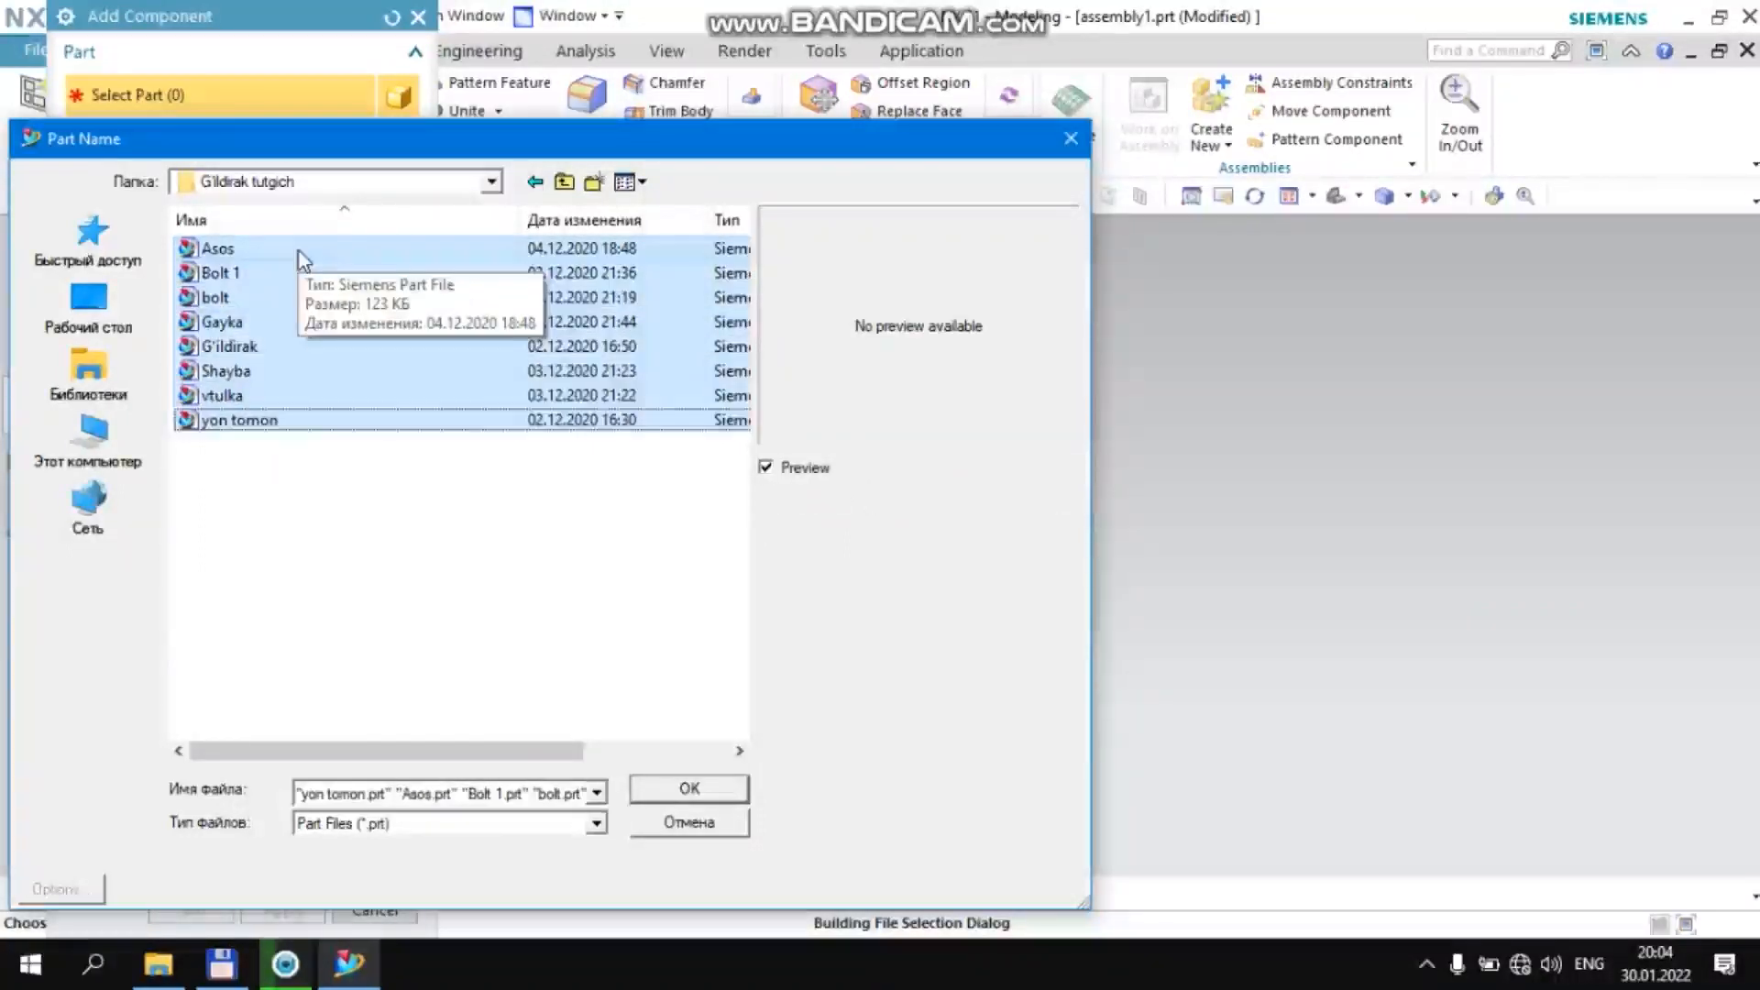
left_click(671, 785)
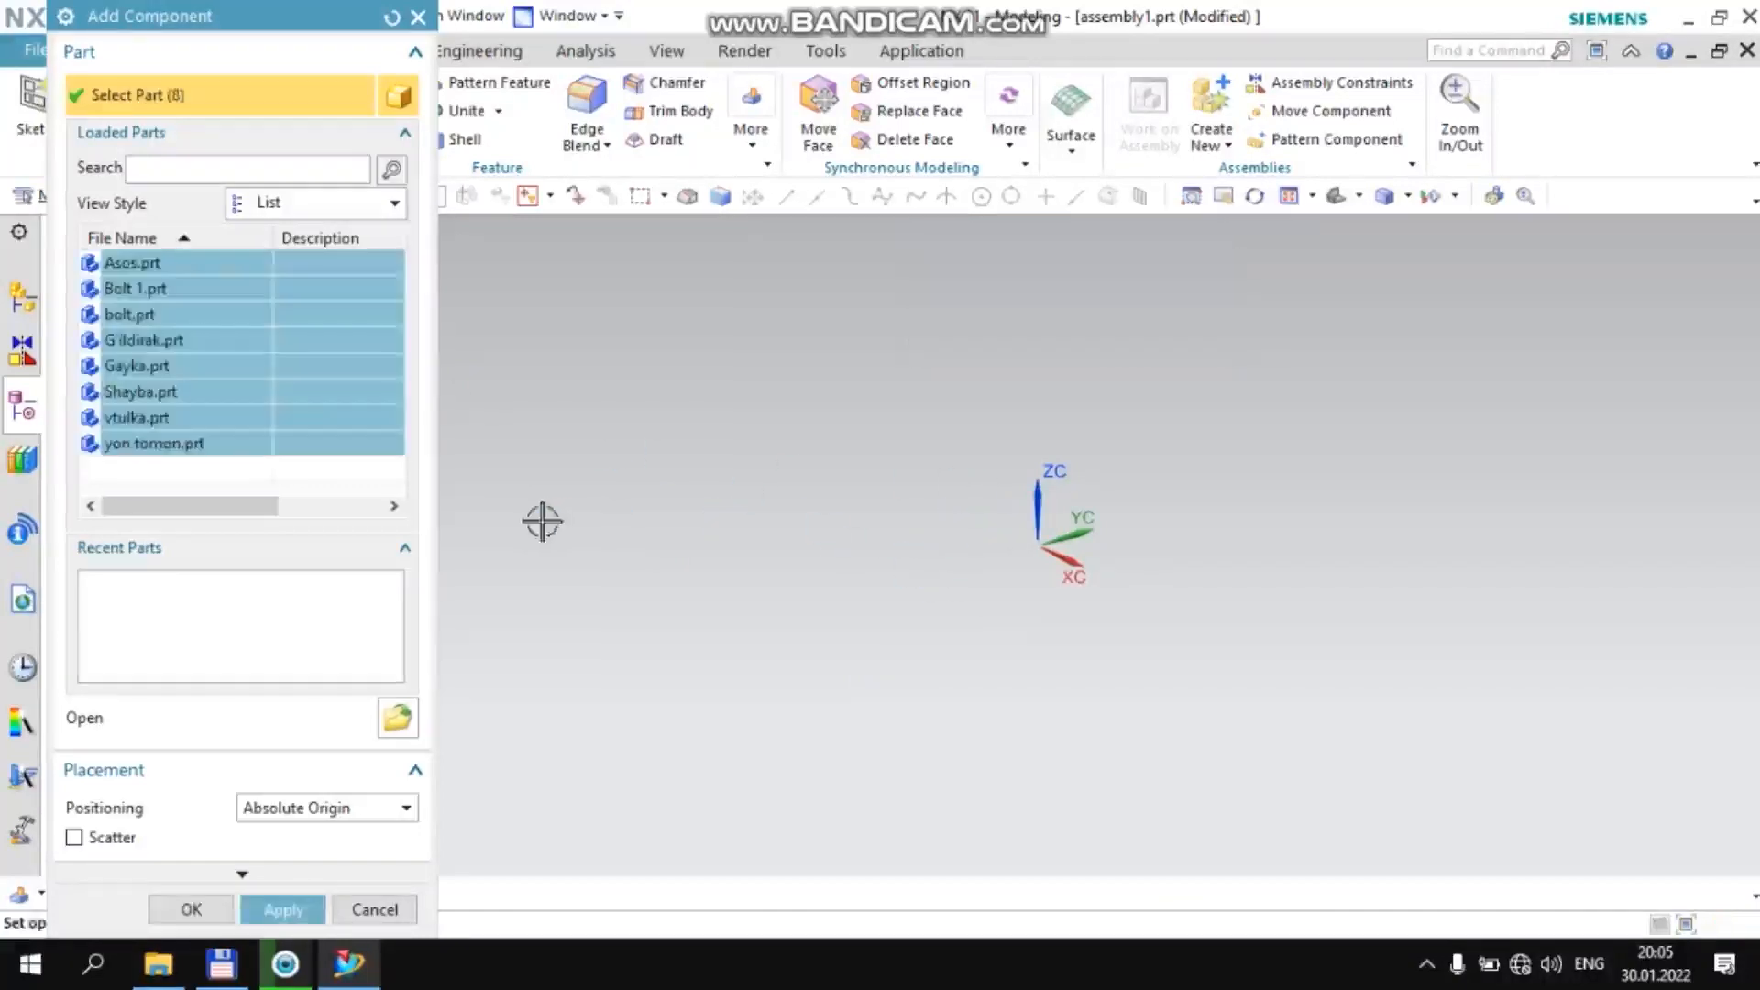
Add the Asos.prt base plate to the assembly with Absolute Origin positioning
left_click(219, 266)
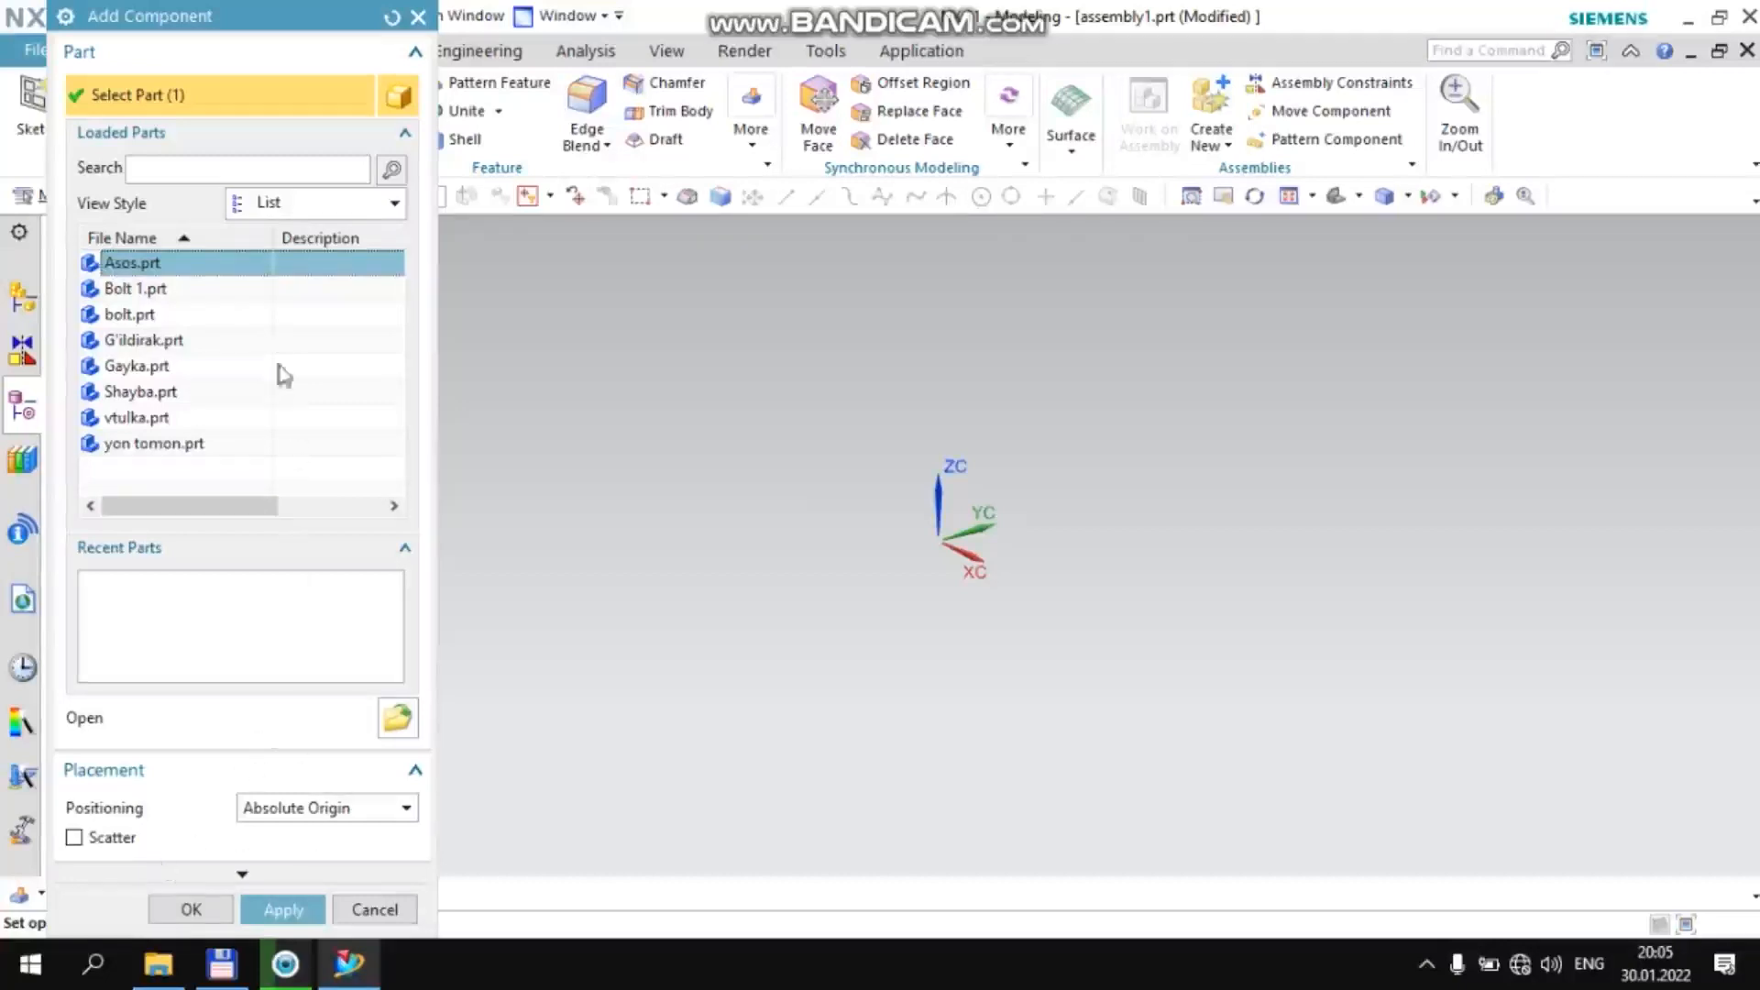
left_click(283, 909)
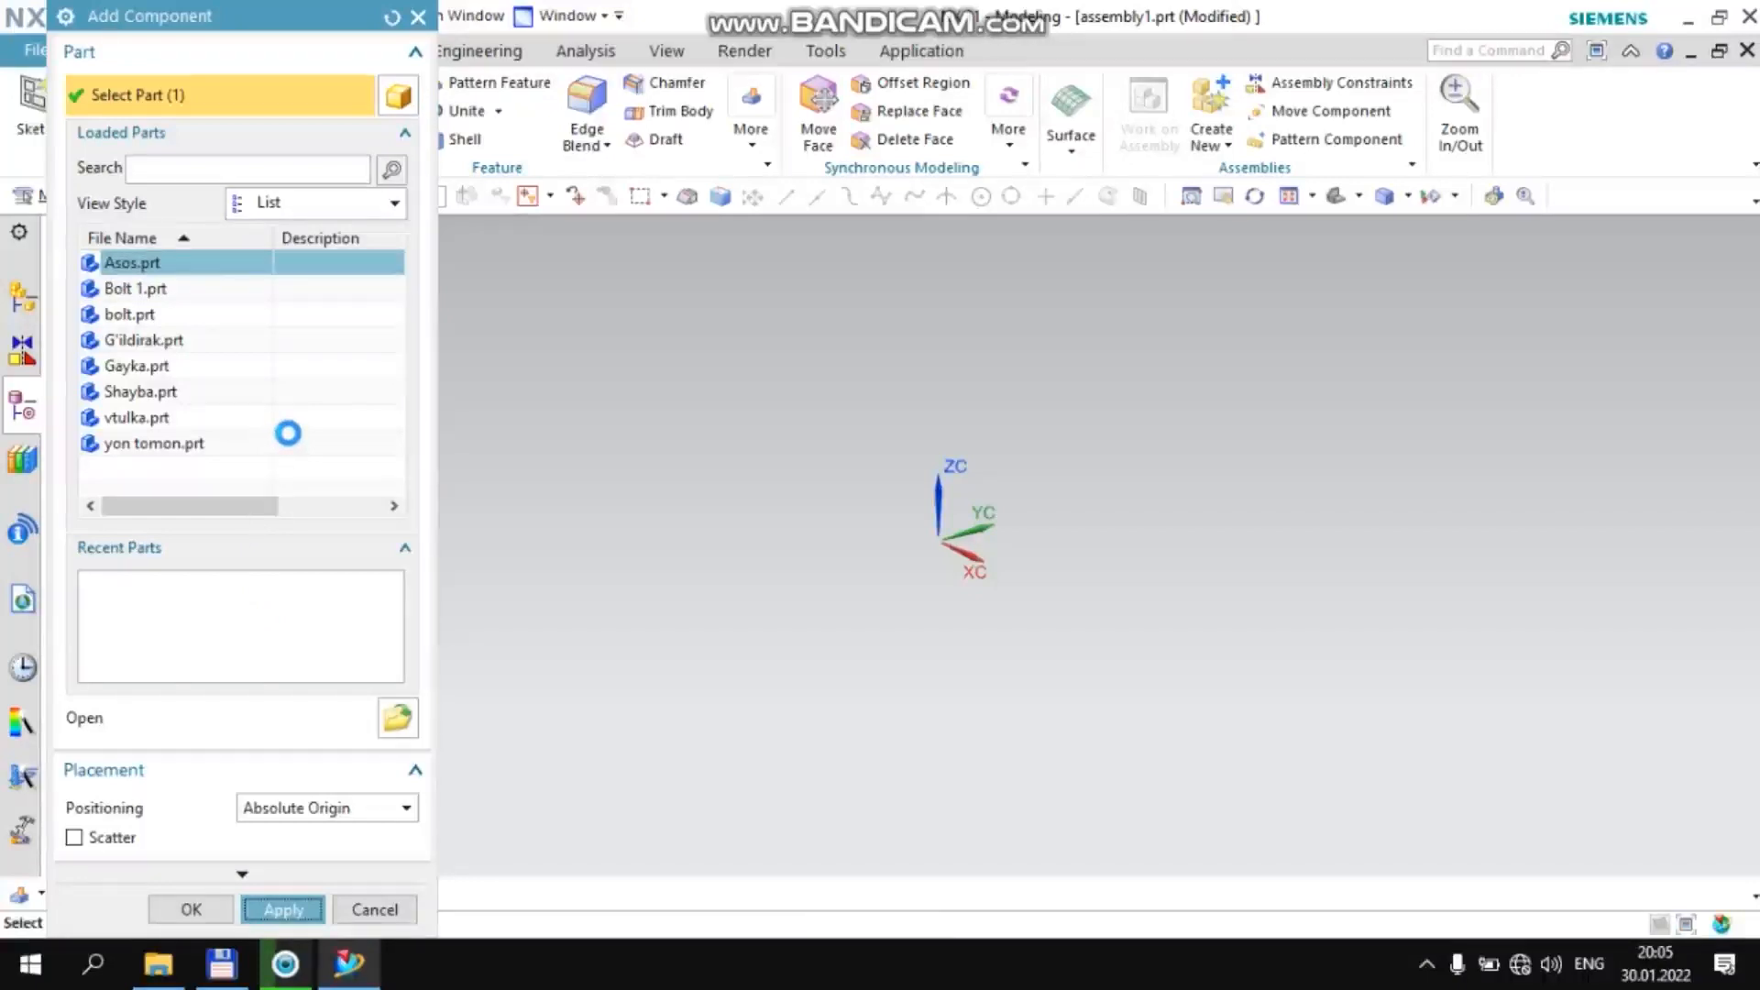
mouse_move(869, 562)
middle_mouse_down()
mouse_move(912, 609)
mouse_move(872, 574)
middle_mouse_up()
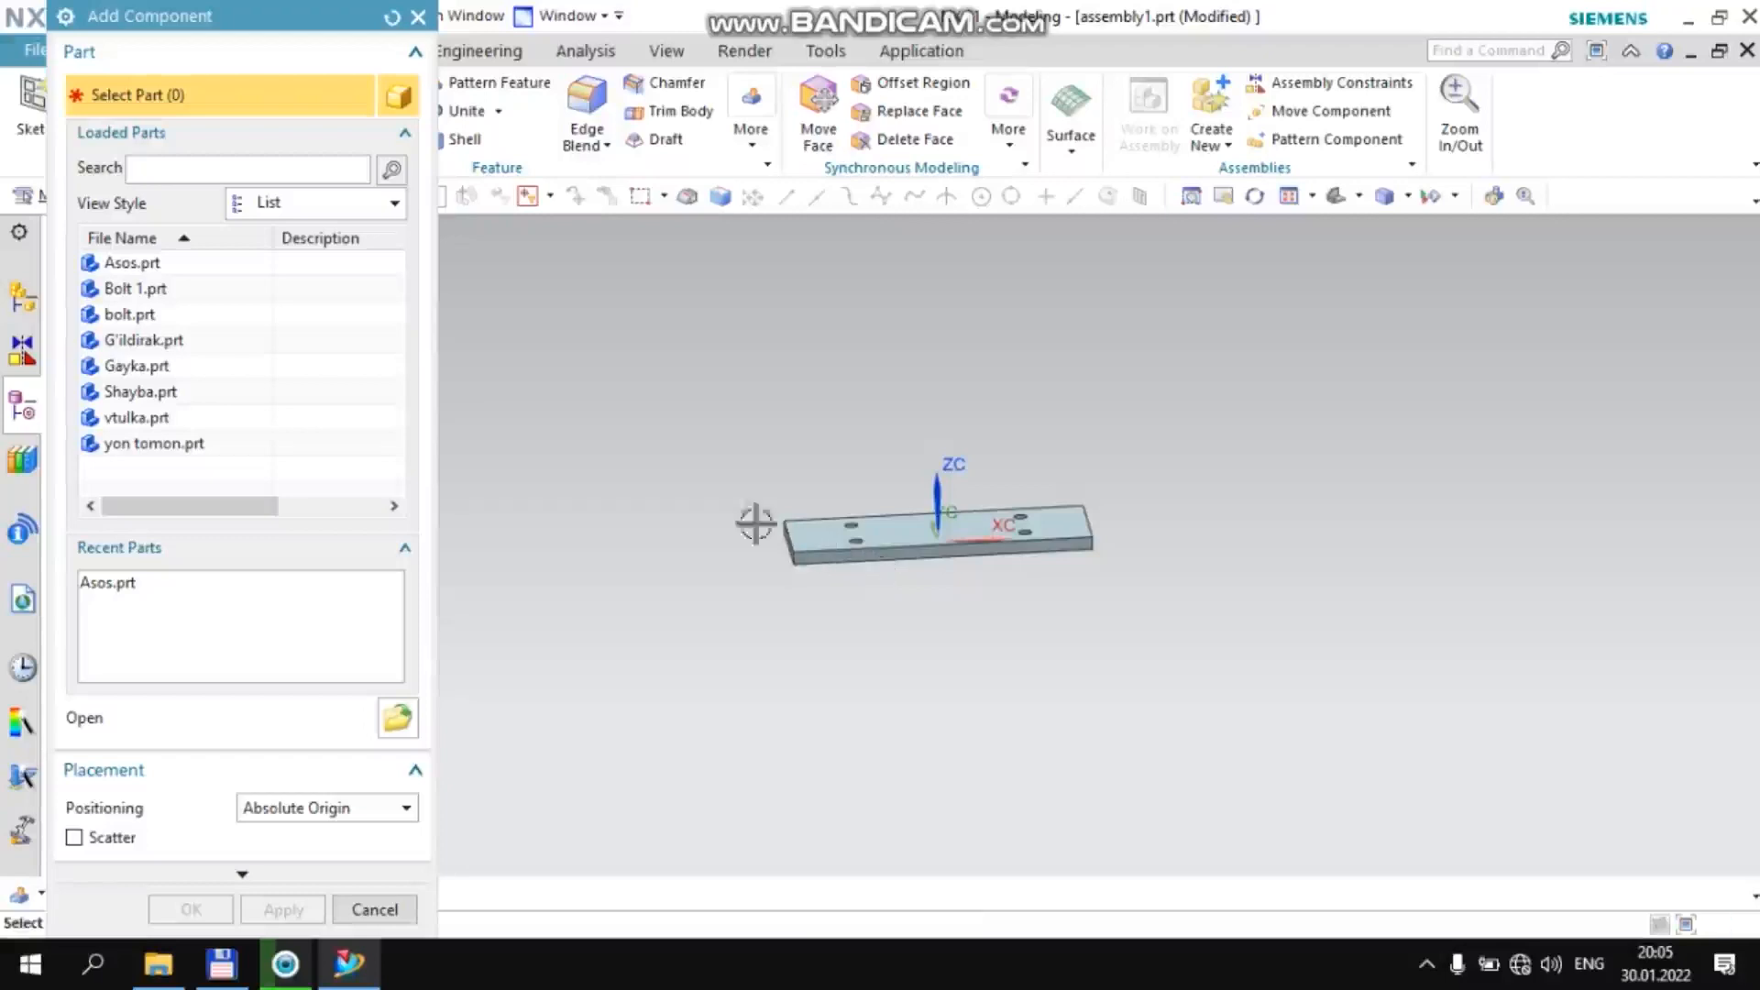
Add two copies of the yon tomon.prt bracket at the absolute origin and finish adding components
left_click(198, 445)
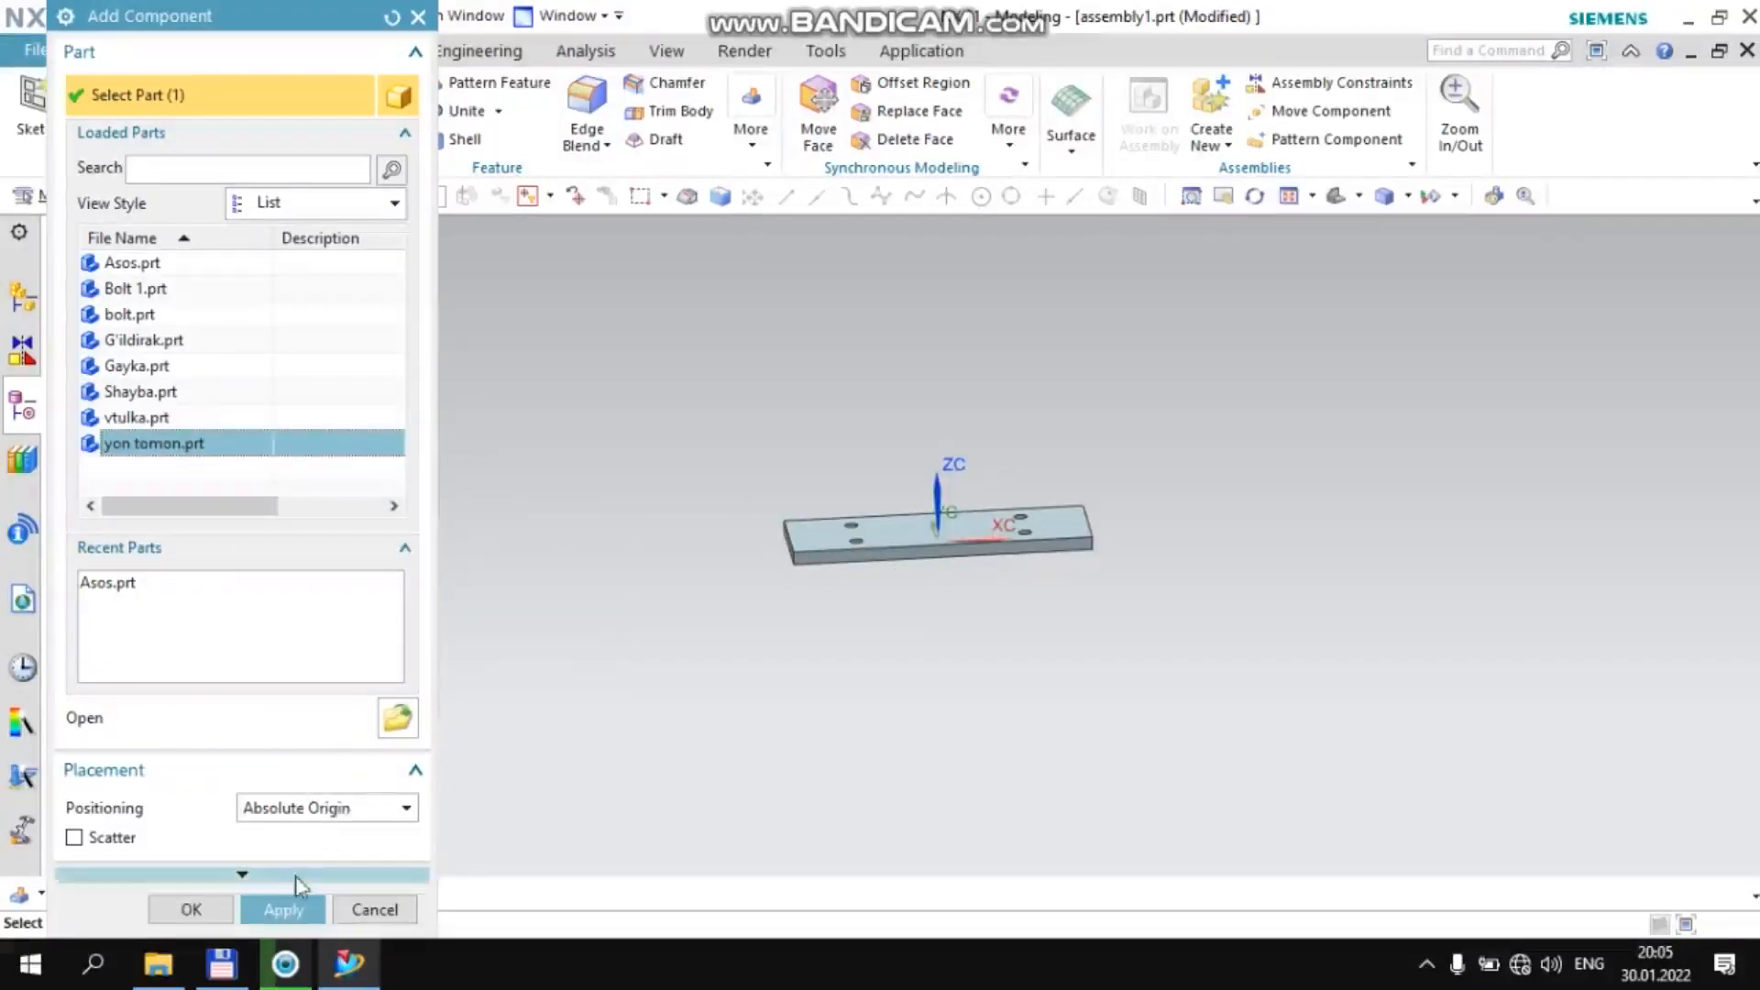
left_click(292, 913)
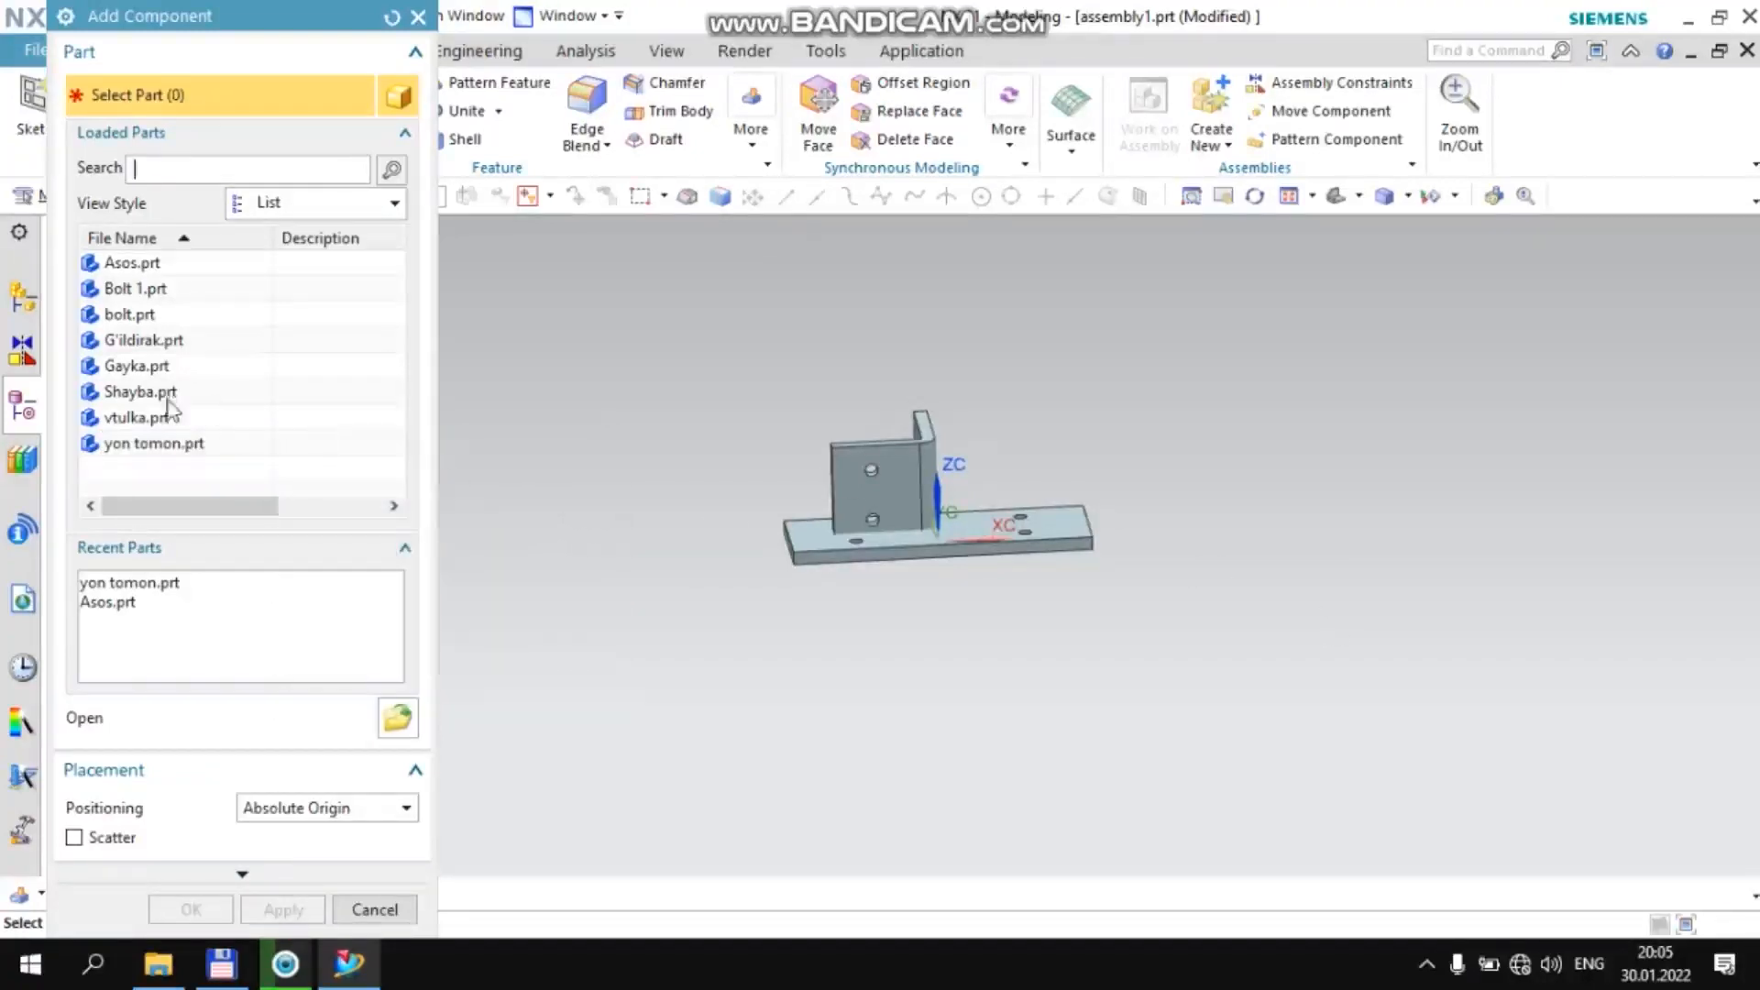
left_click(198, 446)
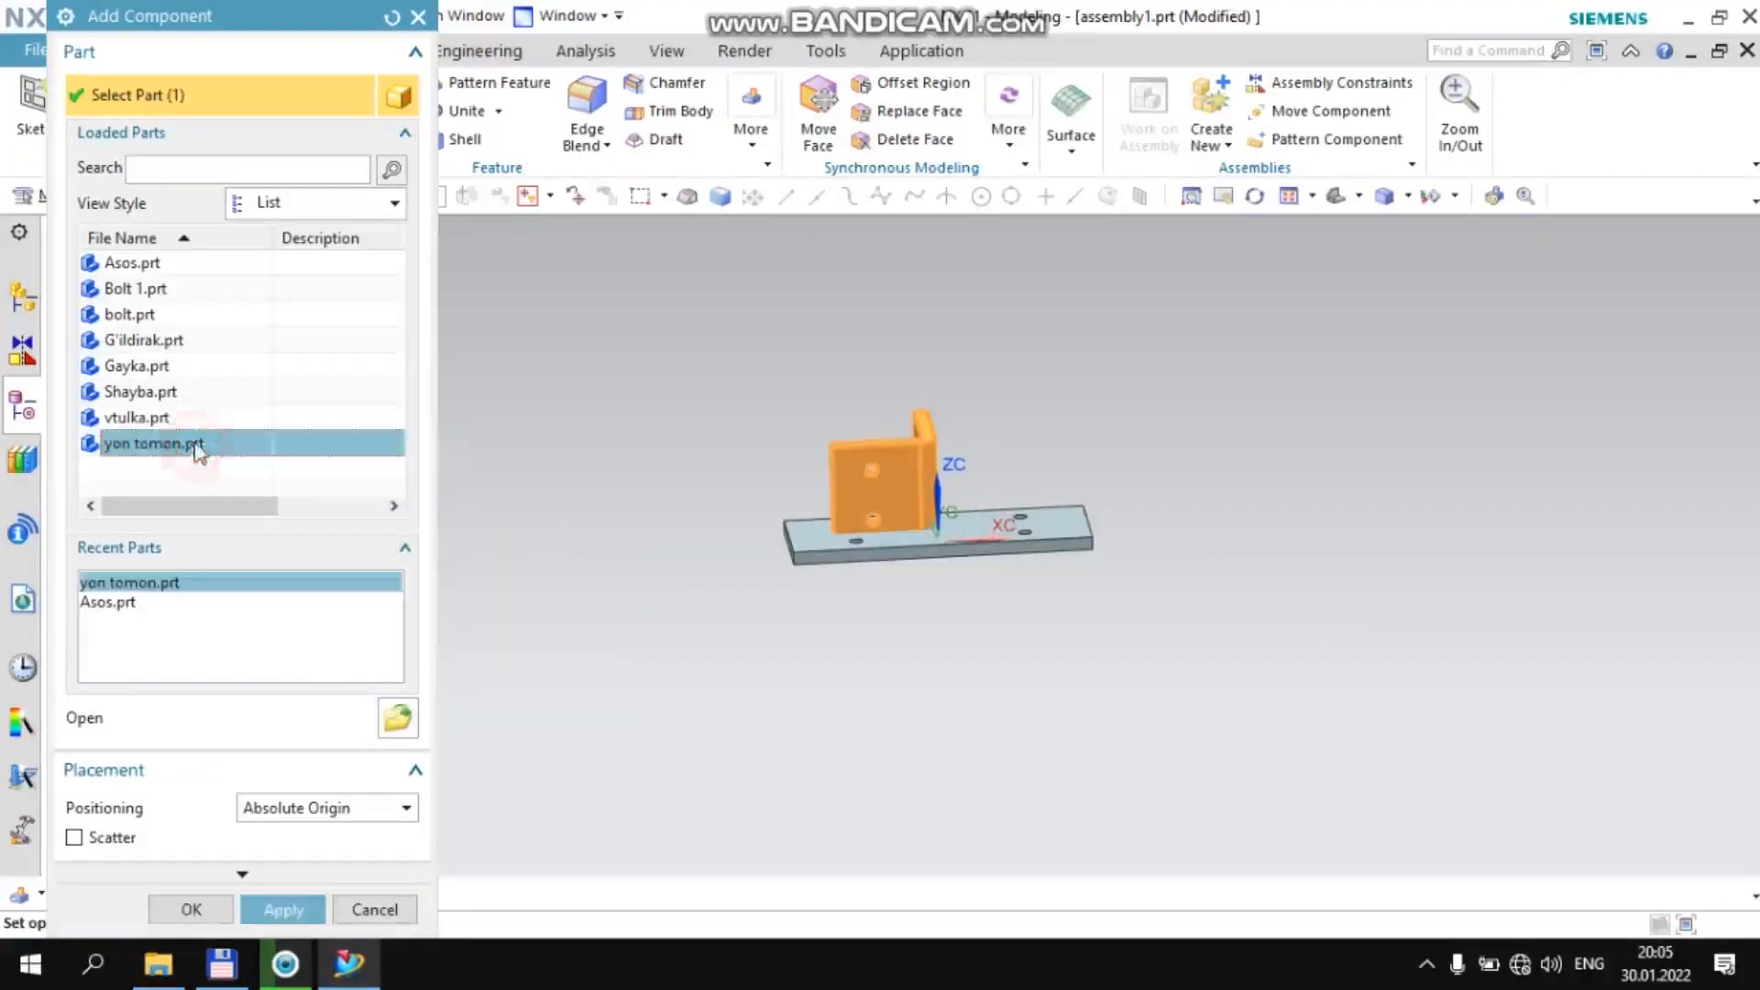
left_click(286, 910)
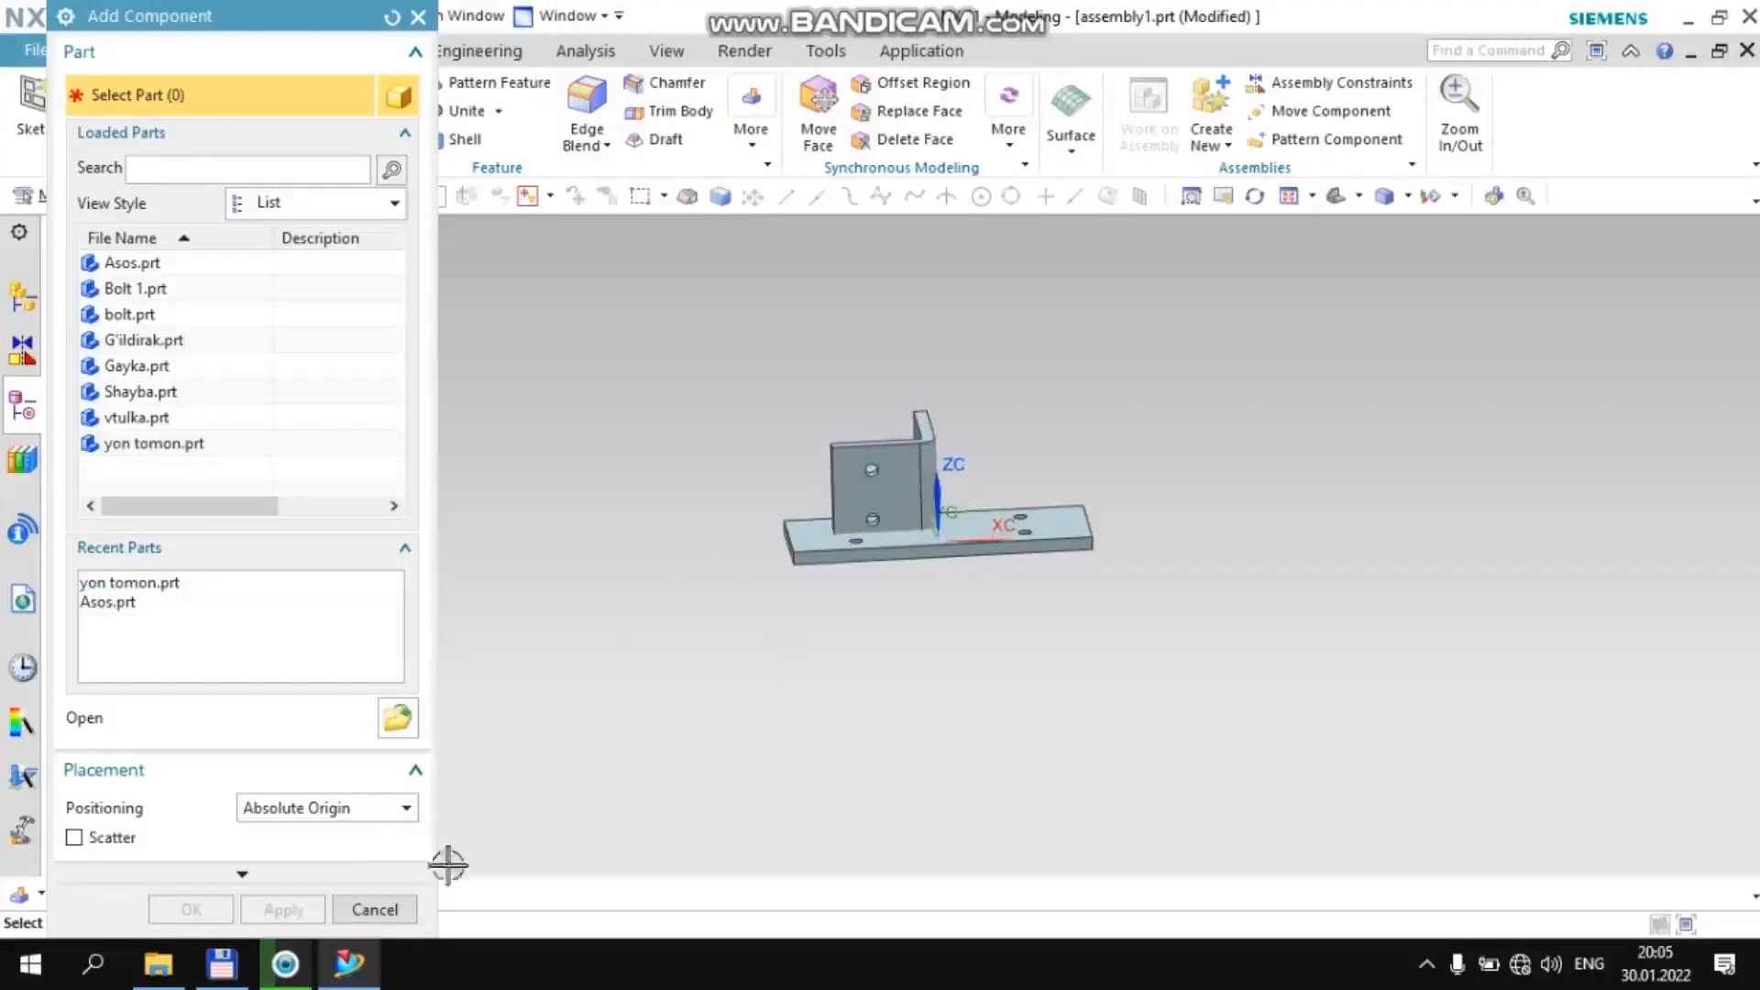
left_click(380, 910)
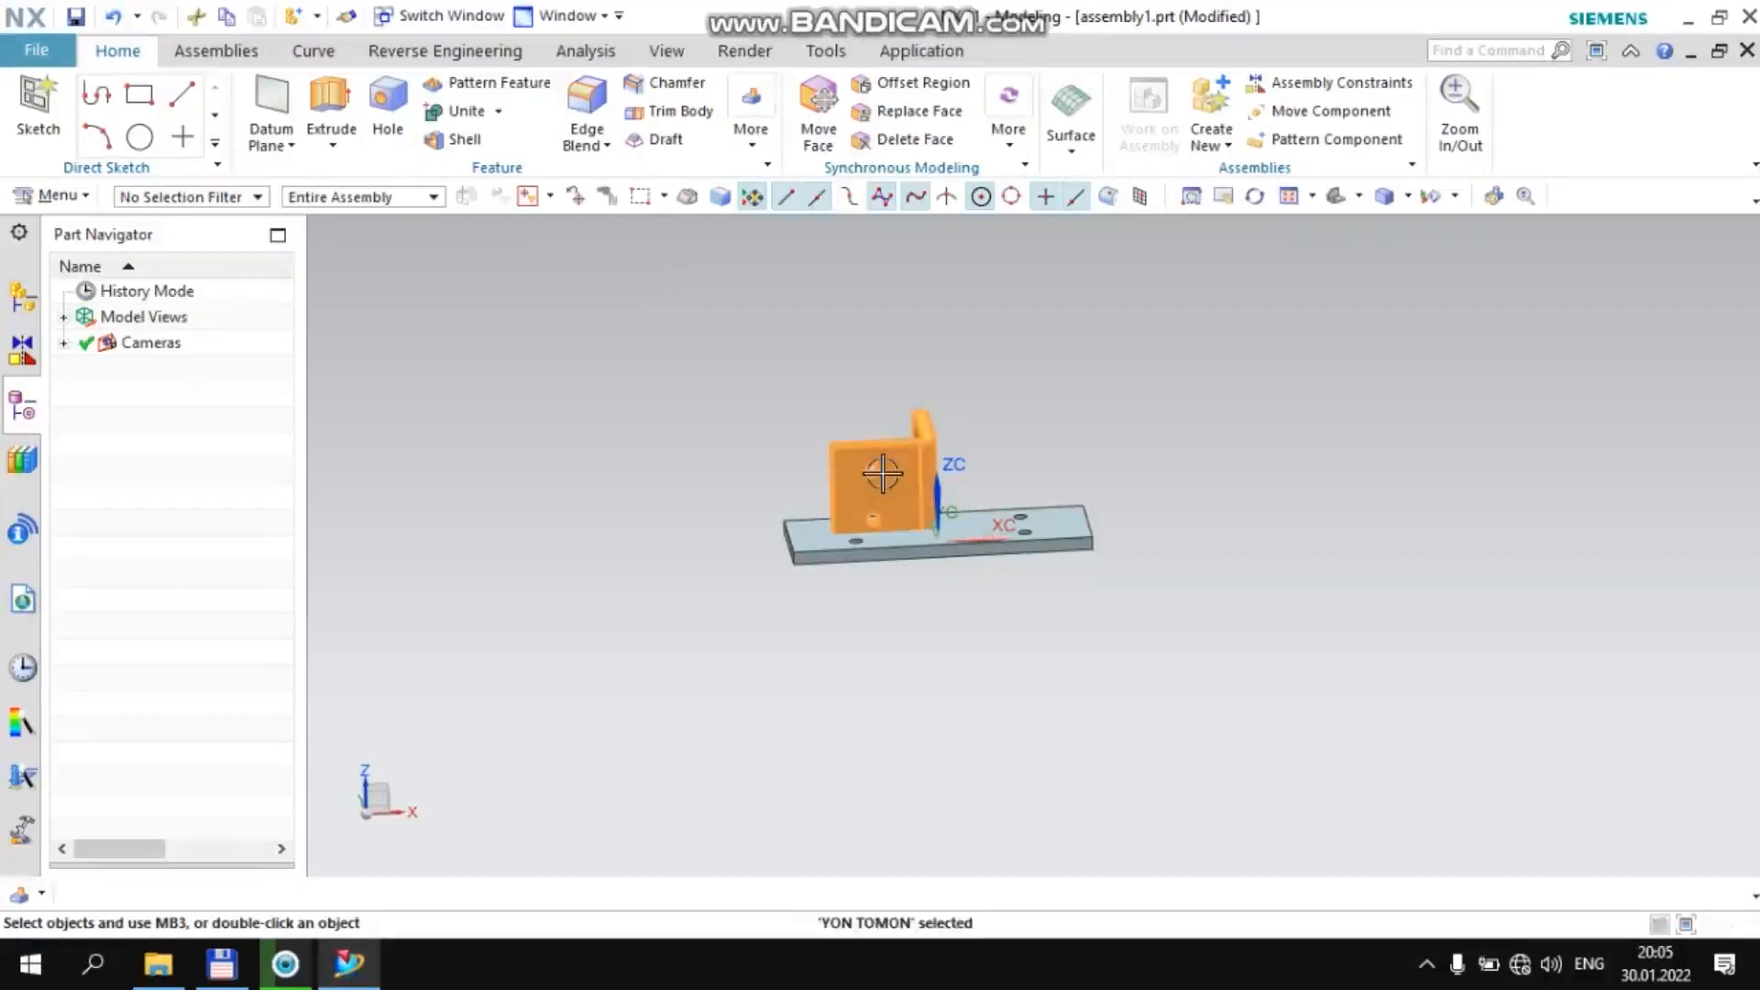
Move one yon tomon bracket along XC and 25 mm up along ZC with dynamic motion, to X 35, Y 20, Z 45
left_click(894, 473)
left_click(1049, 438)
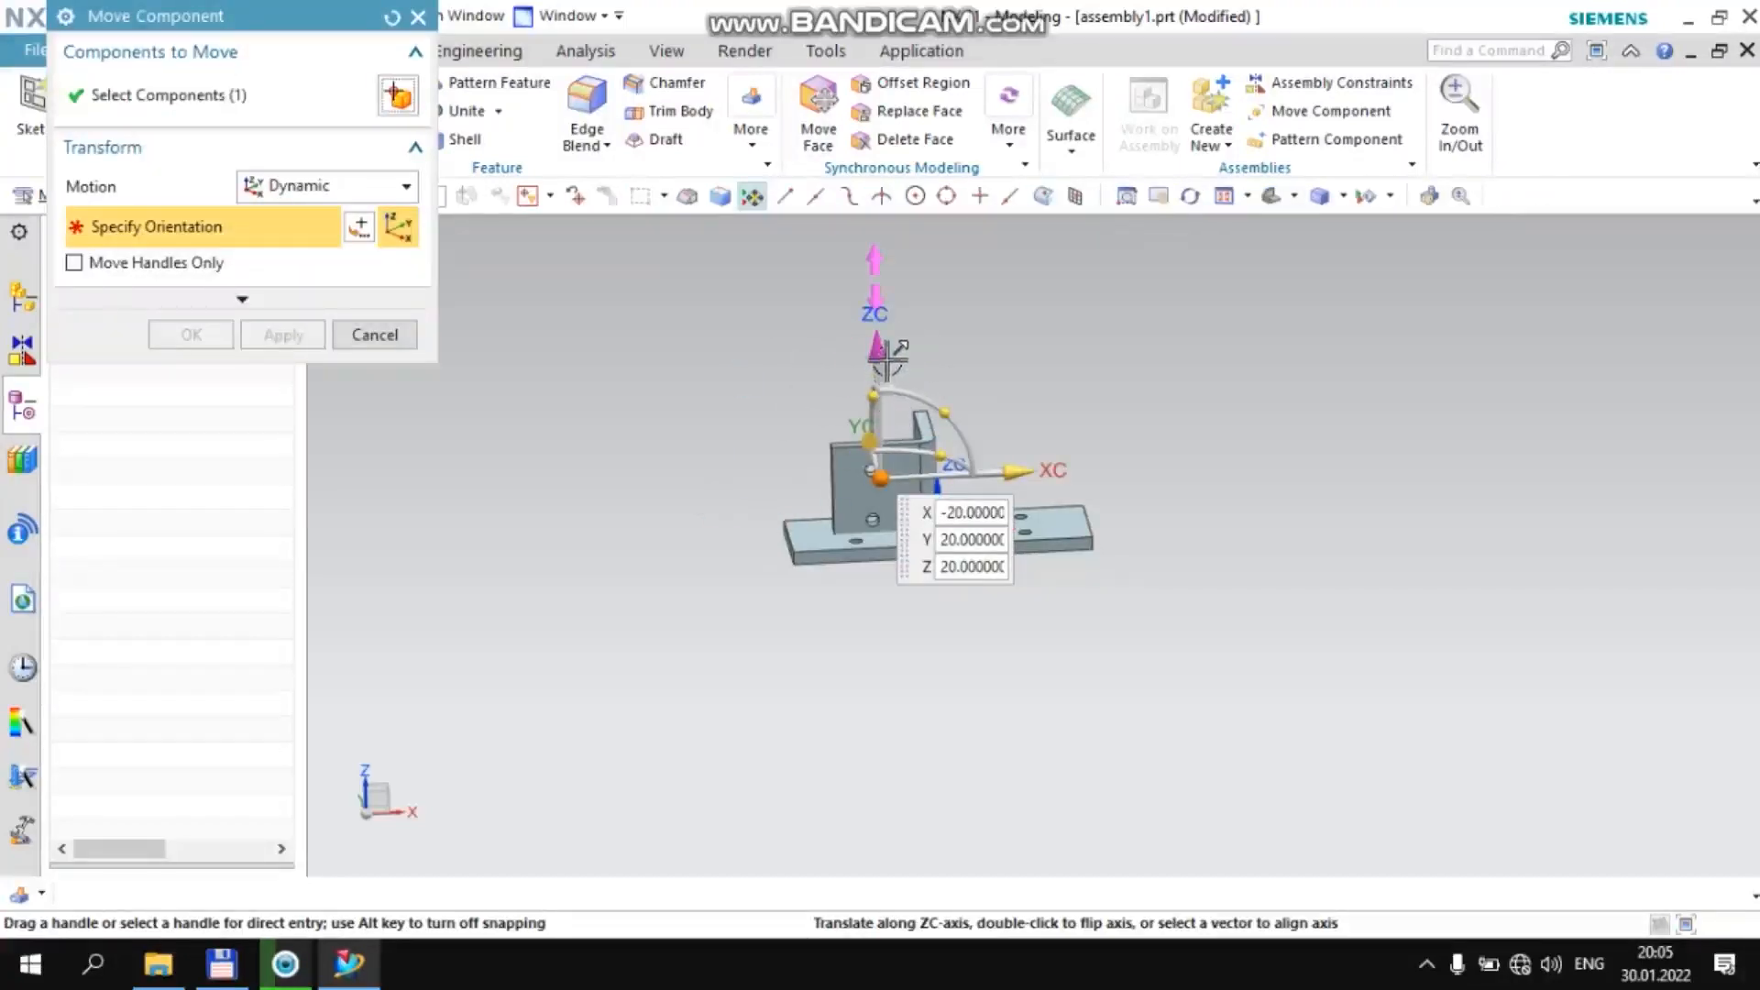
left_click(1016, 471)
left_click_drag(1137, 429, 1157, 447)
left_click_drag(1019, 343, 1026, 288)
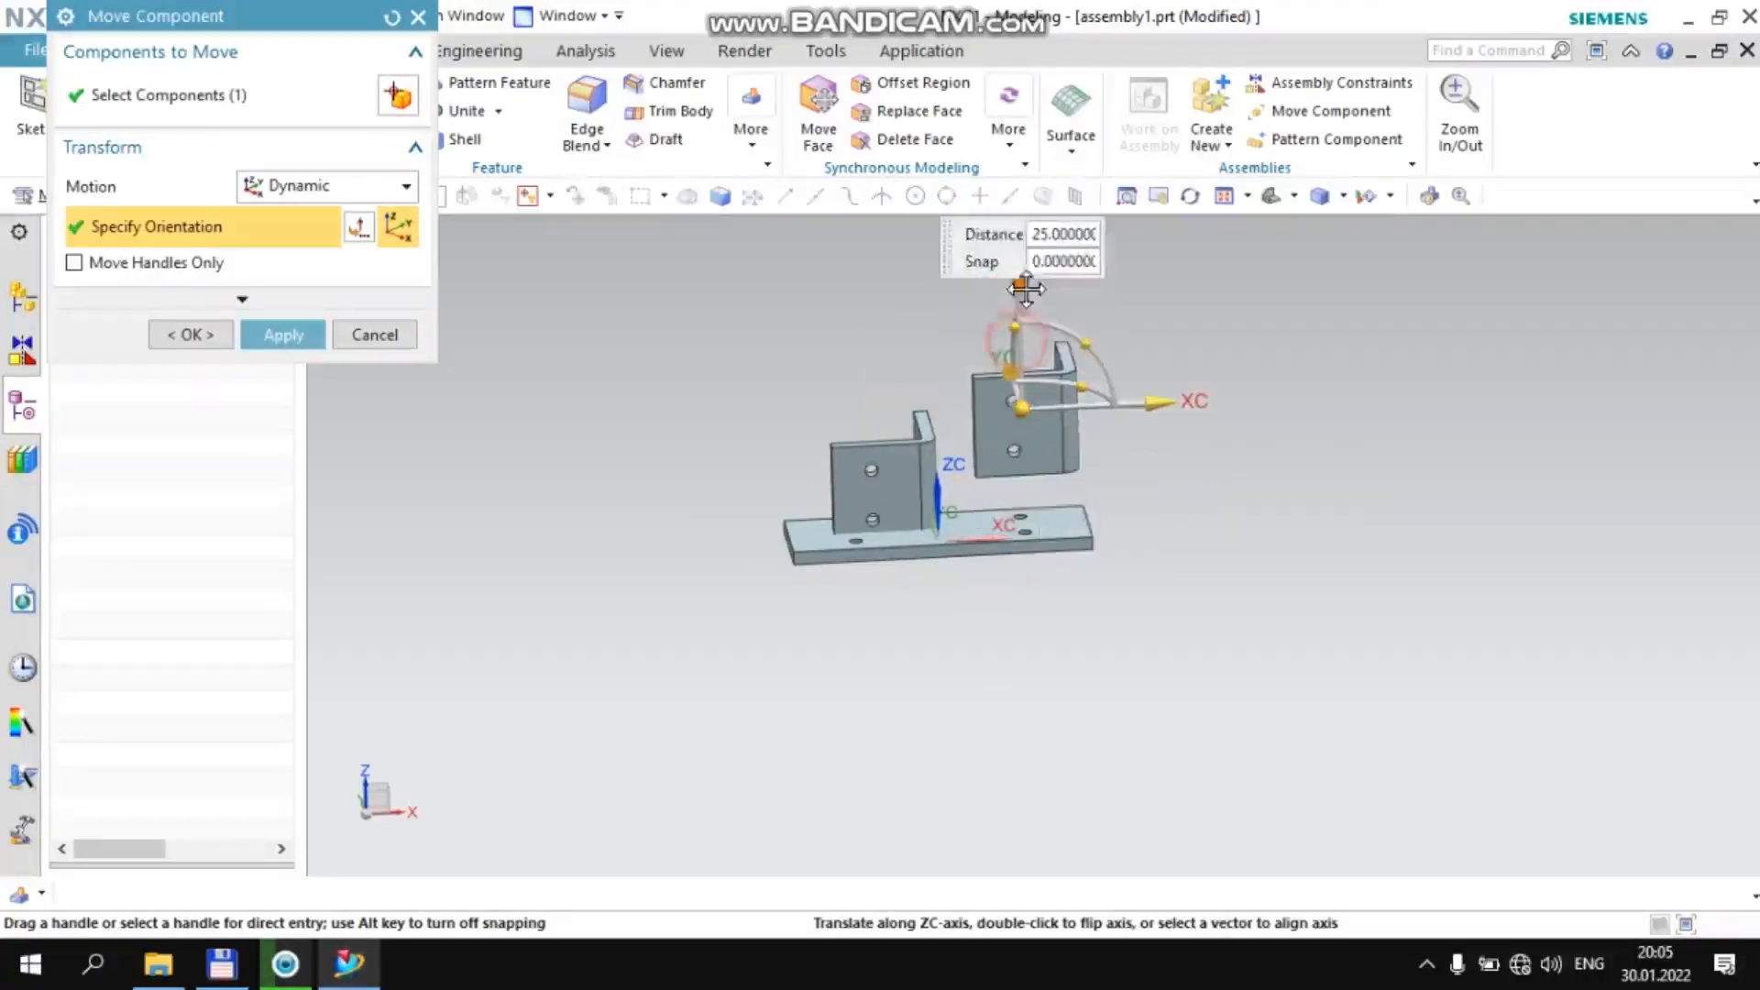
Rotate the moved bracket 90° about its XC axis, turn it around its YC axis to face the other bracket, and apply
left_click(1020, 408)
middle_click_drag(1237, 468, 1134, 526)
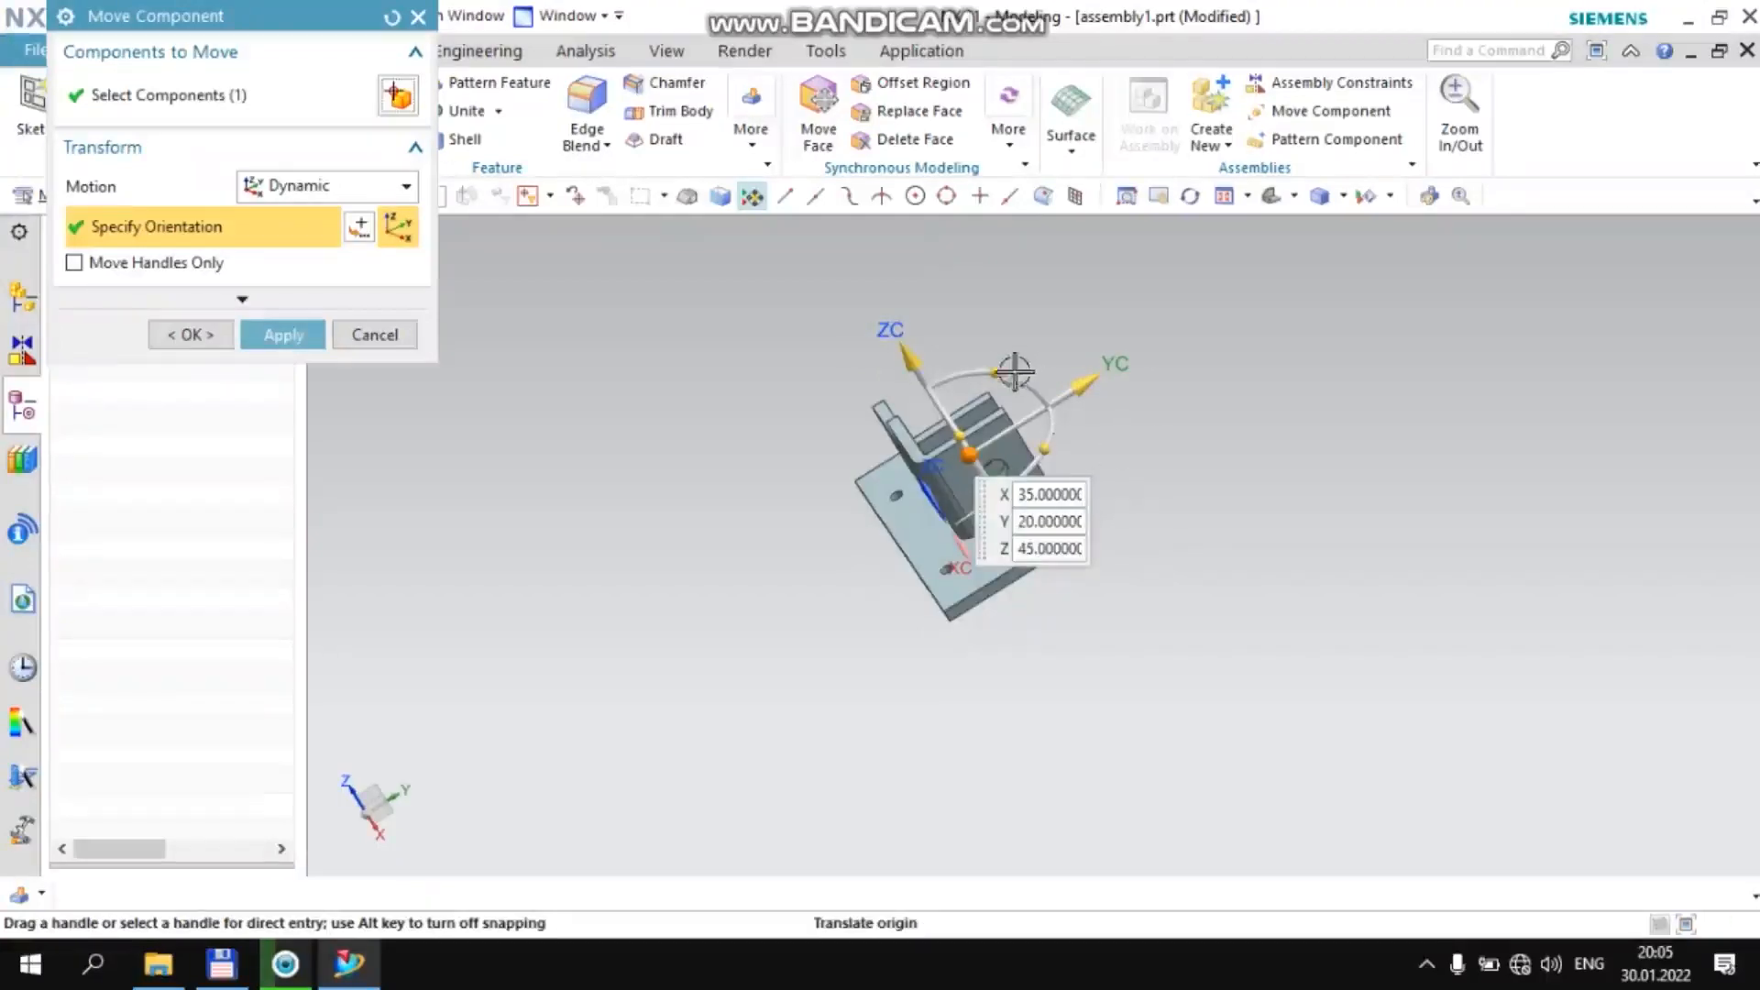
left_click_drag(983, 367, 933, 447)
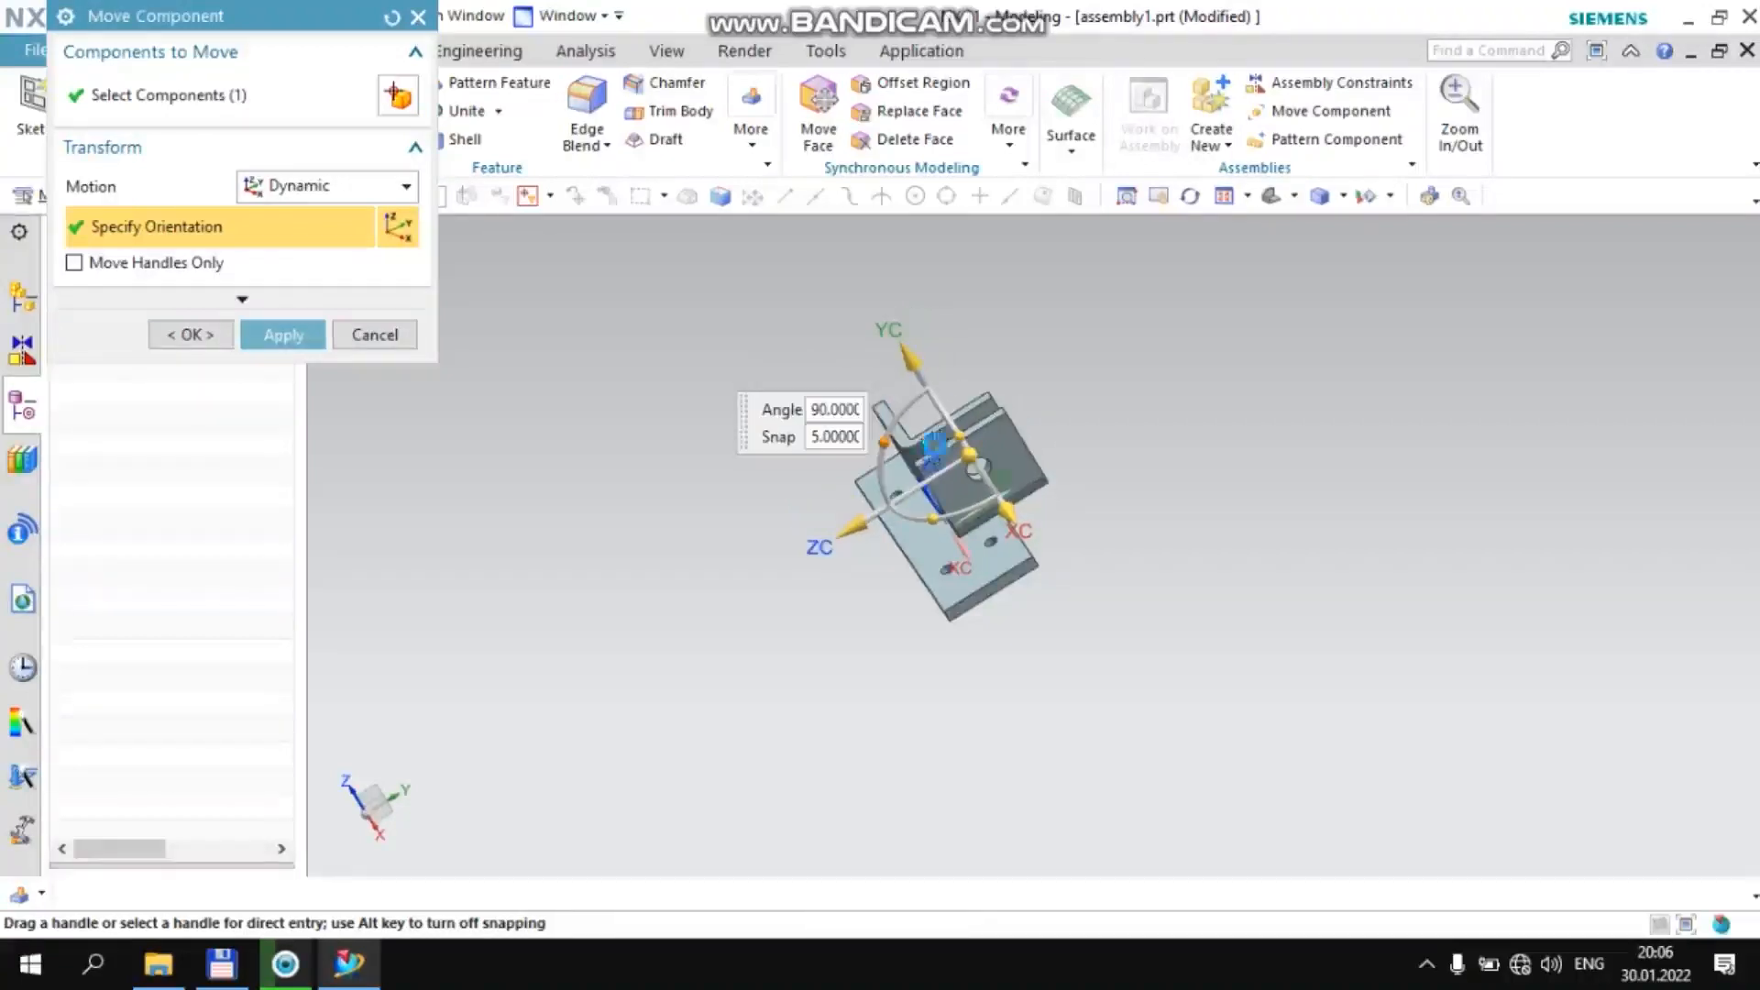
mouse_move(671, 381)
middle_mouse_down()
mouse_move(746, 369)
mouse_move(663, 354)
mouse_move(668, 412)
middle_mouse_up()
scroll(668, 412, "up", 1)
left_click_drag(994, 626, 1103, 477)
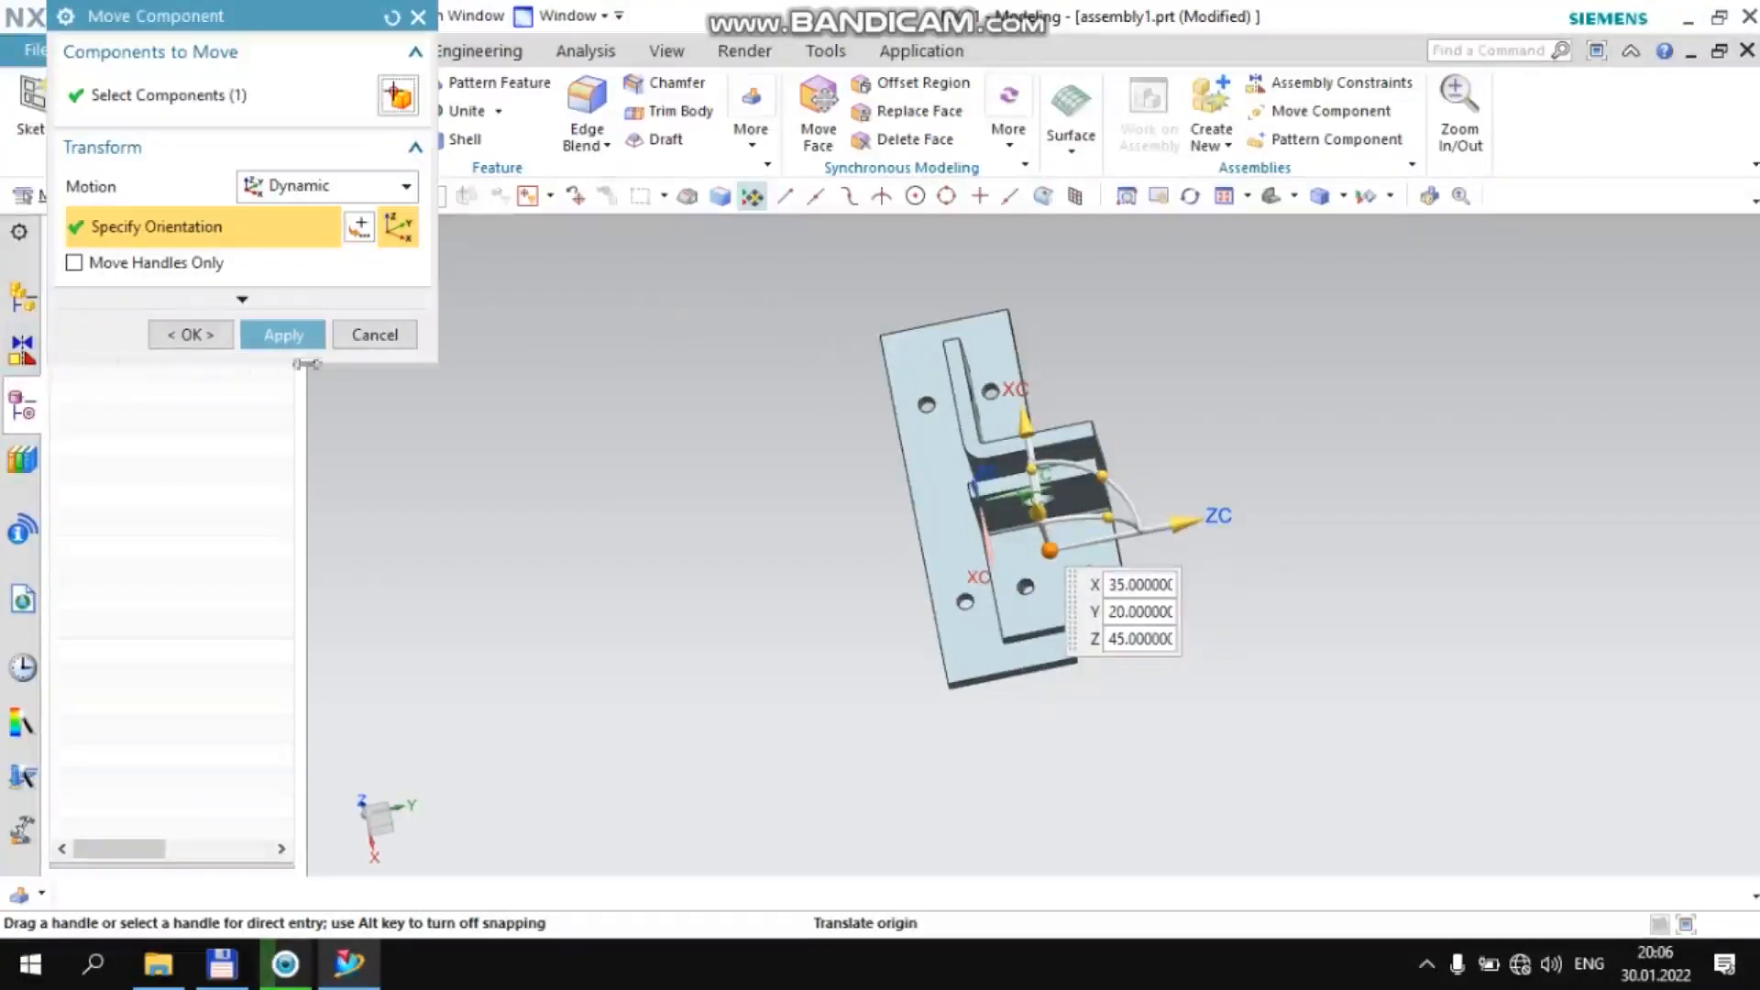
left_click(283, 335)
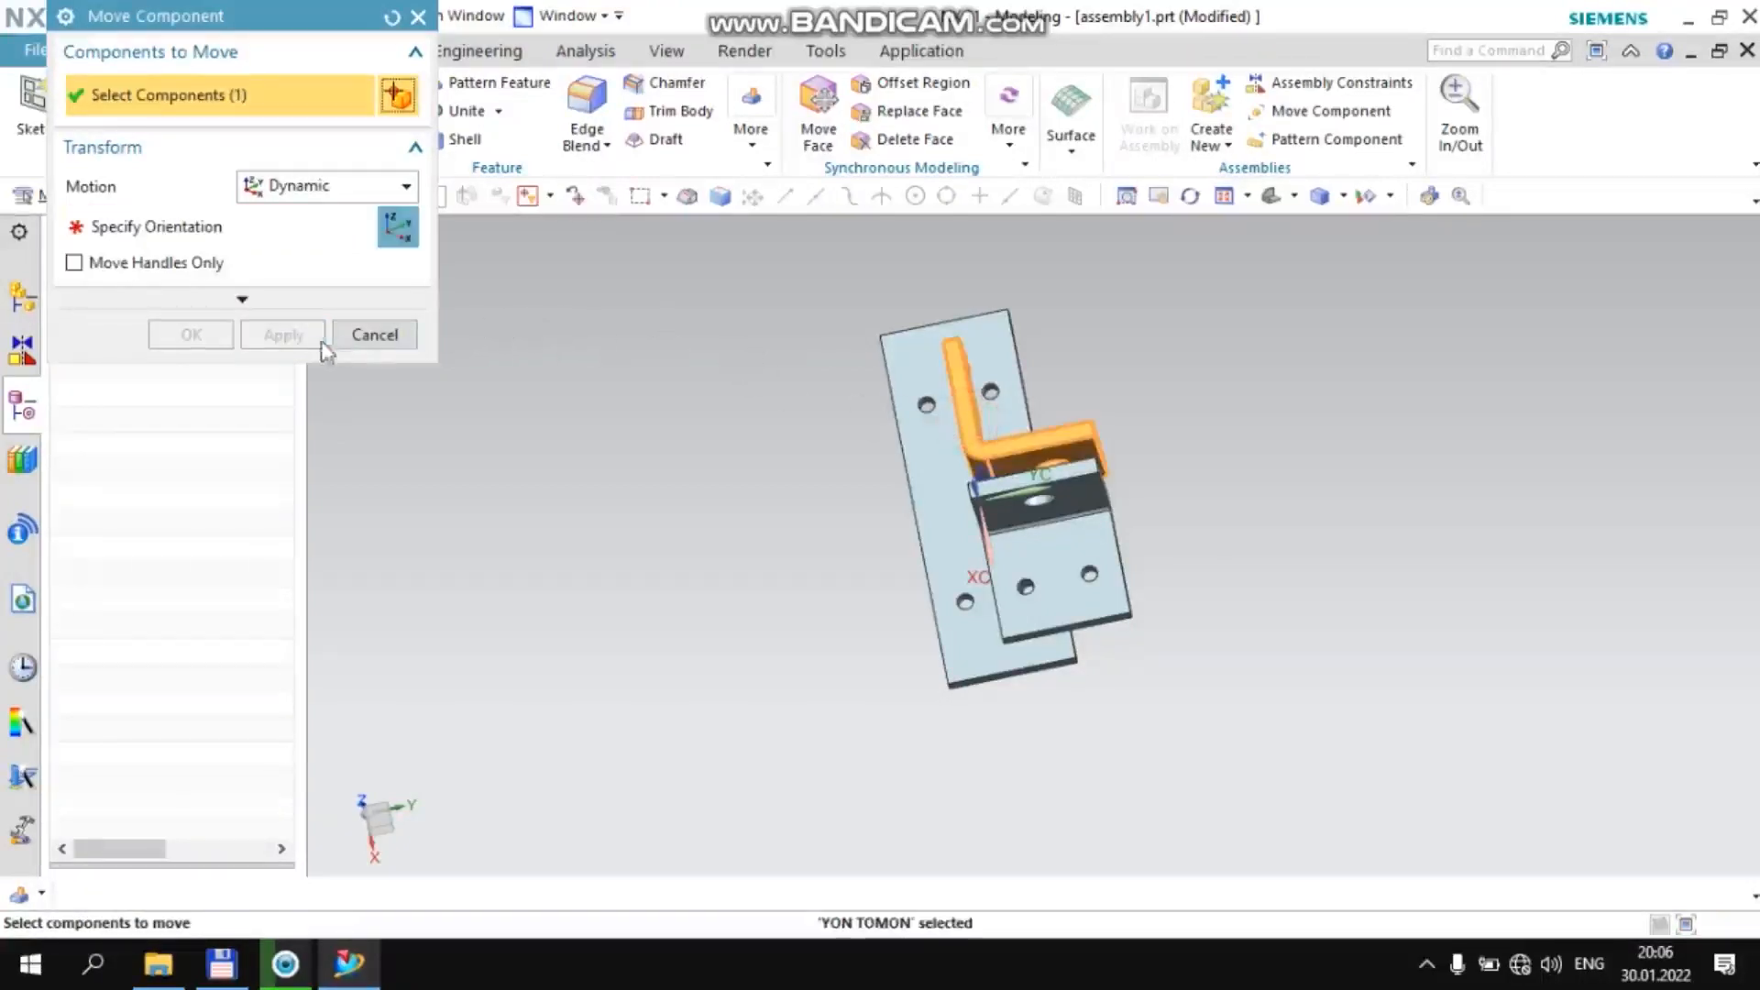
Rotate the other yon tomon bracket about its XC axis so its two-hole flange faces the plate, and move it away along YC
left_click(156, 227)
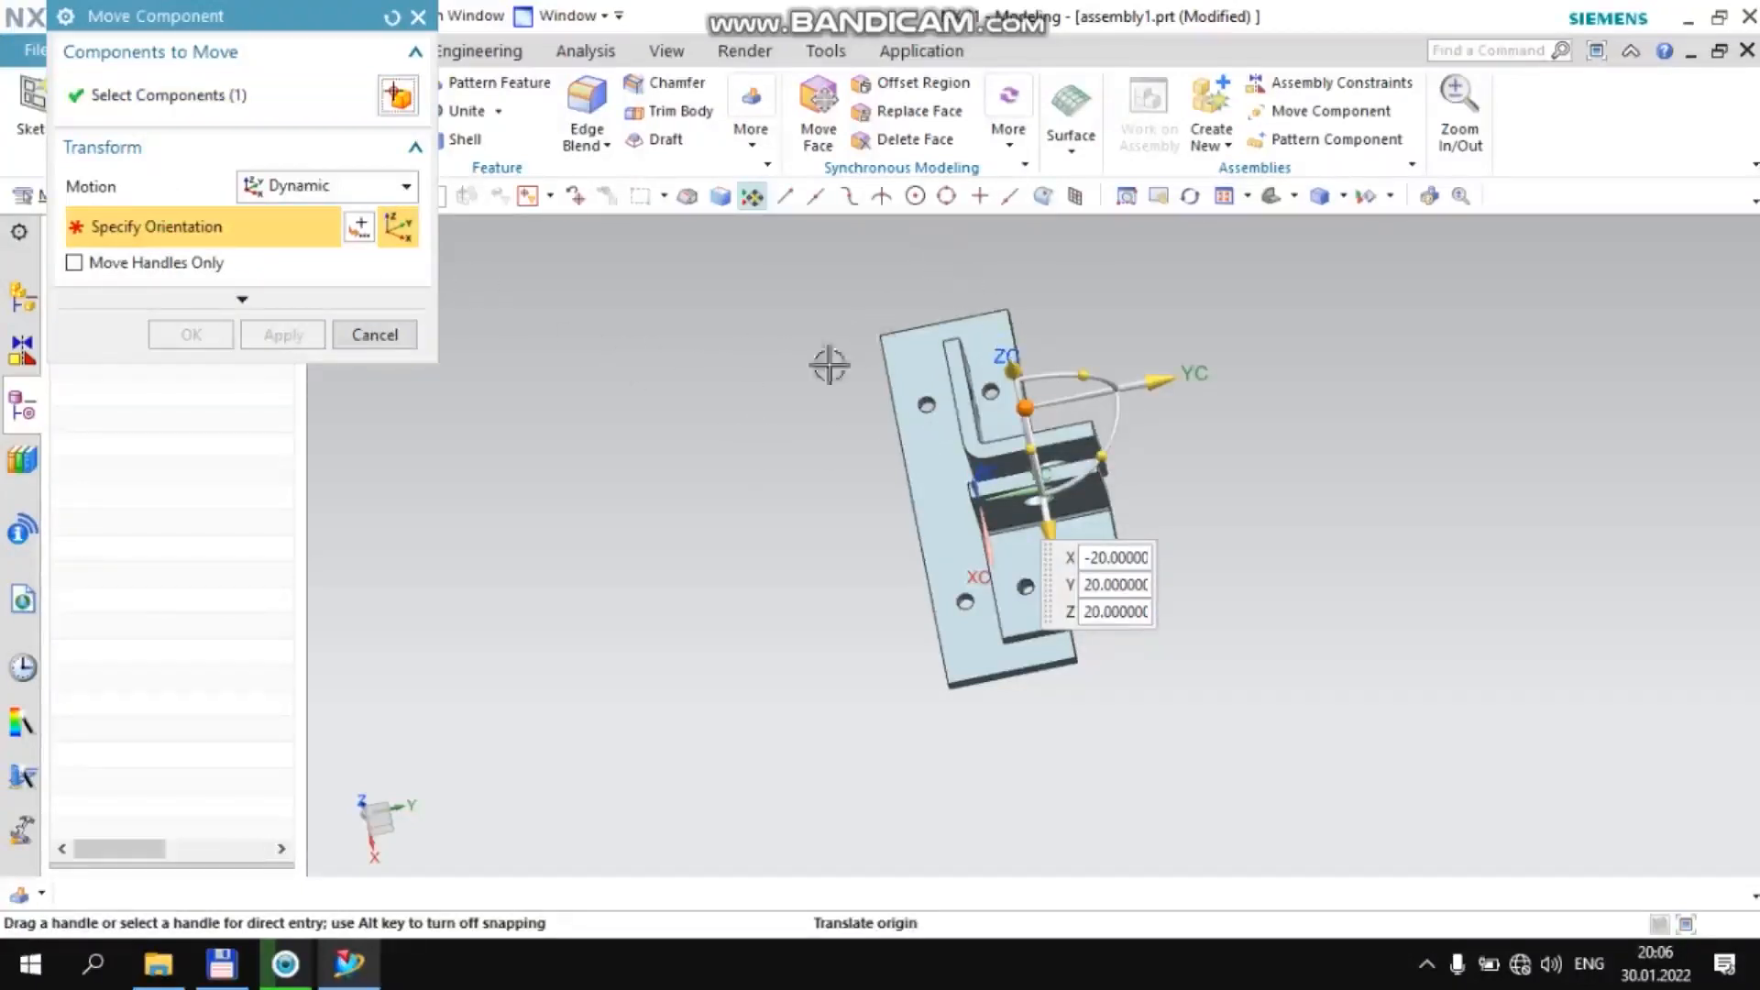
middle_click_drag(842, 391, 977, 389)
left_click_drag(985, 390, 1053, 500)
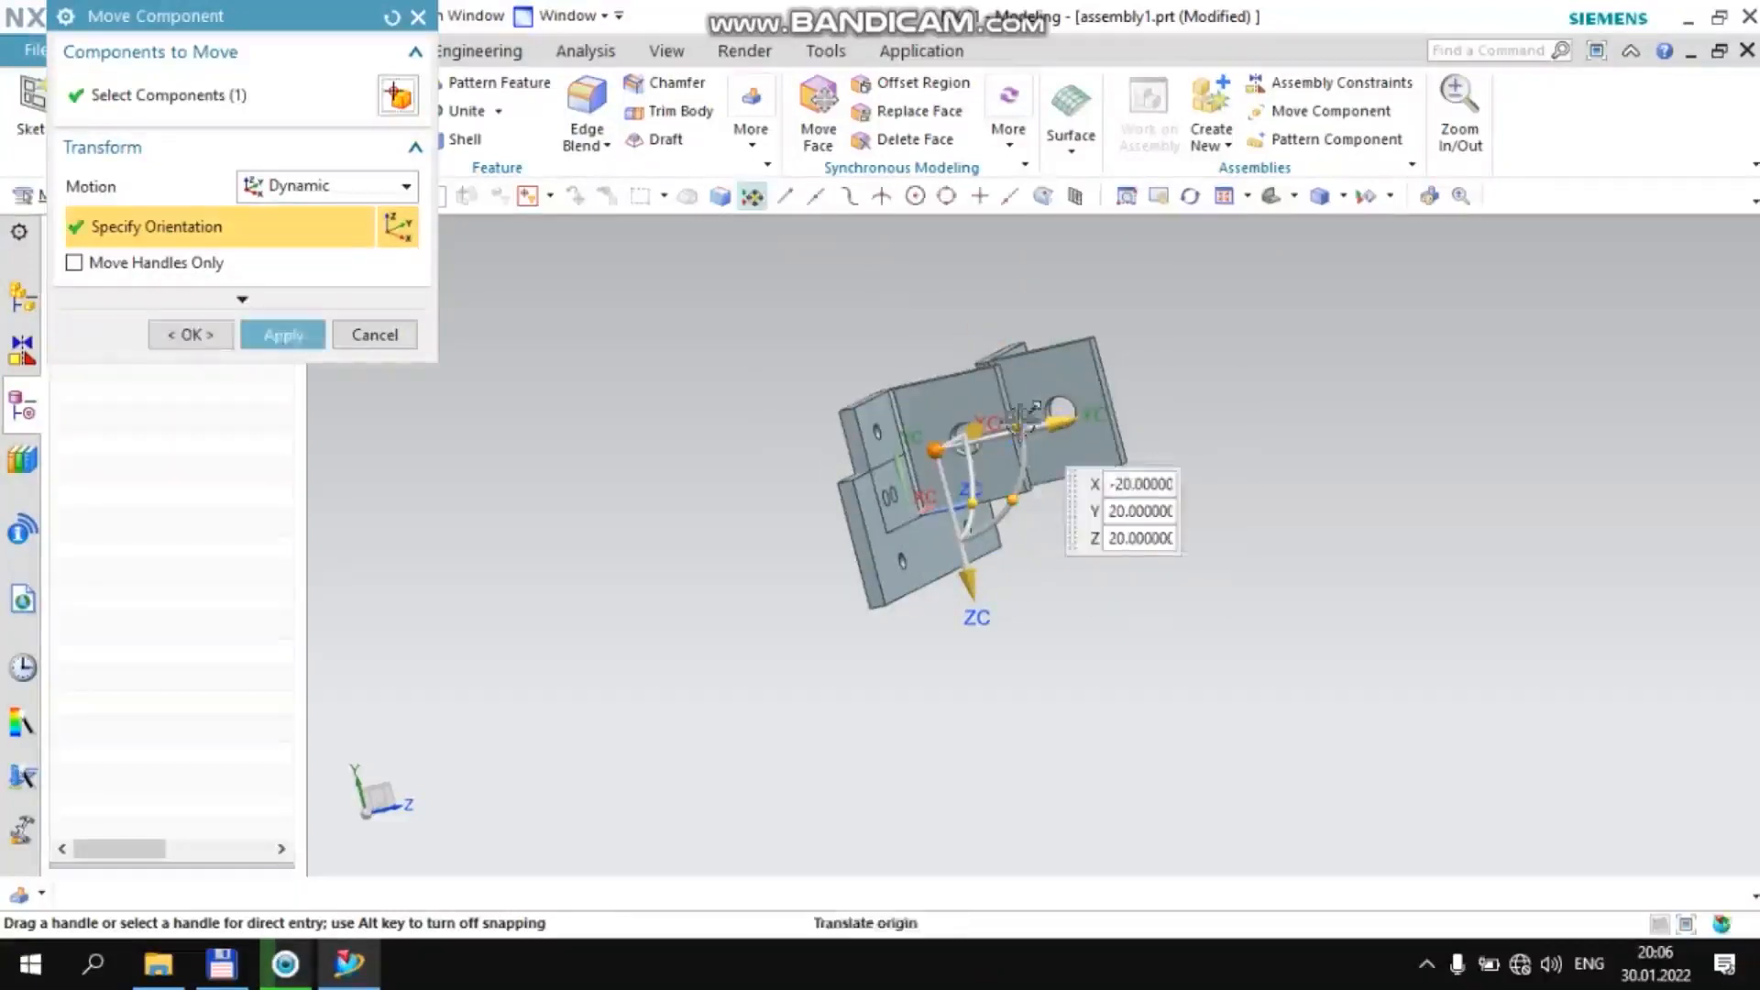
left_click_drag(1059, 429, 1192, 390)
middle_click(521, 379)
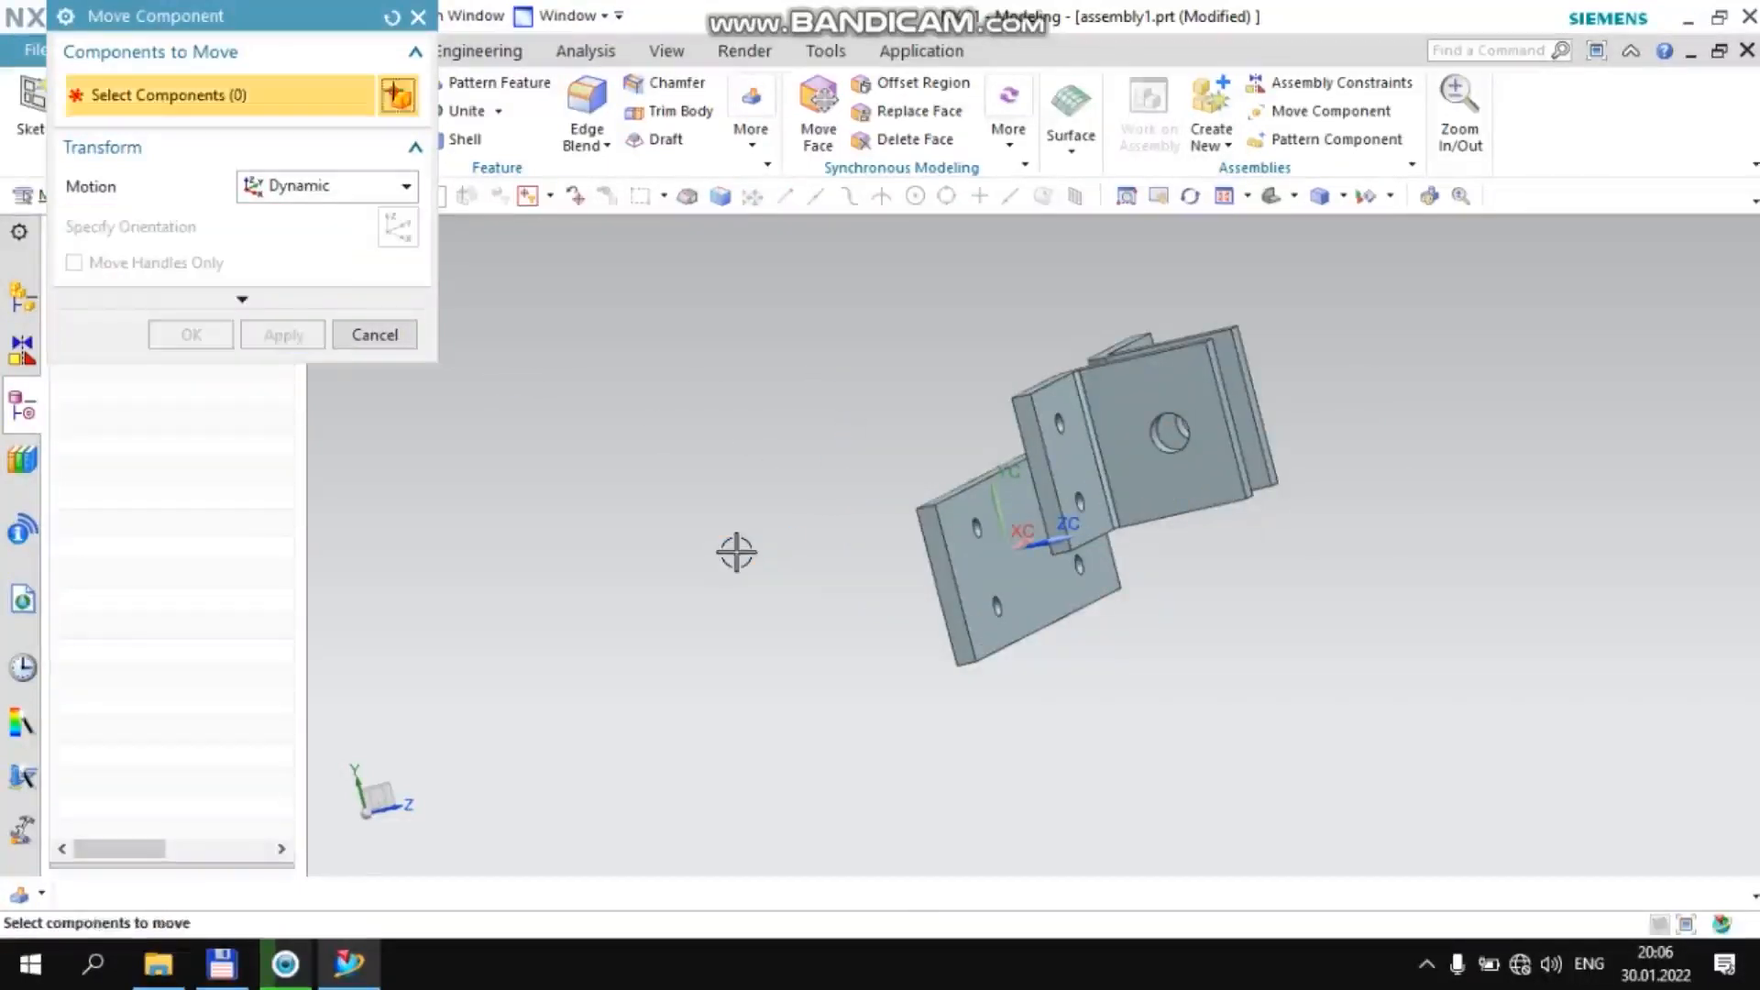
middle_click_drag(734, 548, 660, 407)
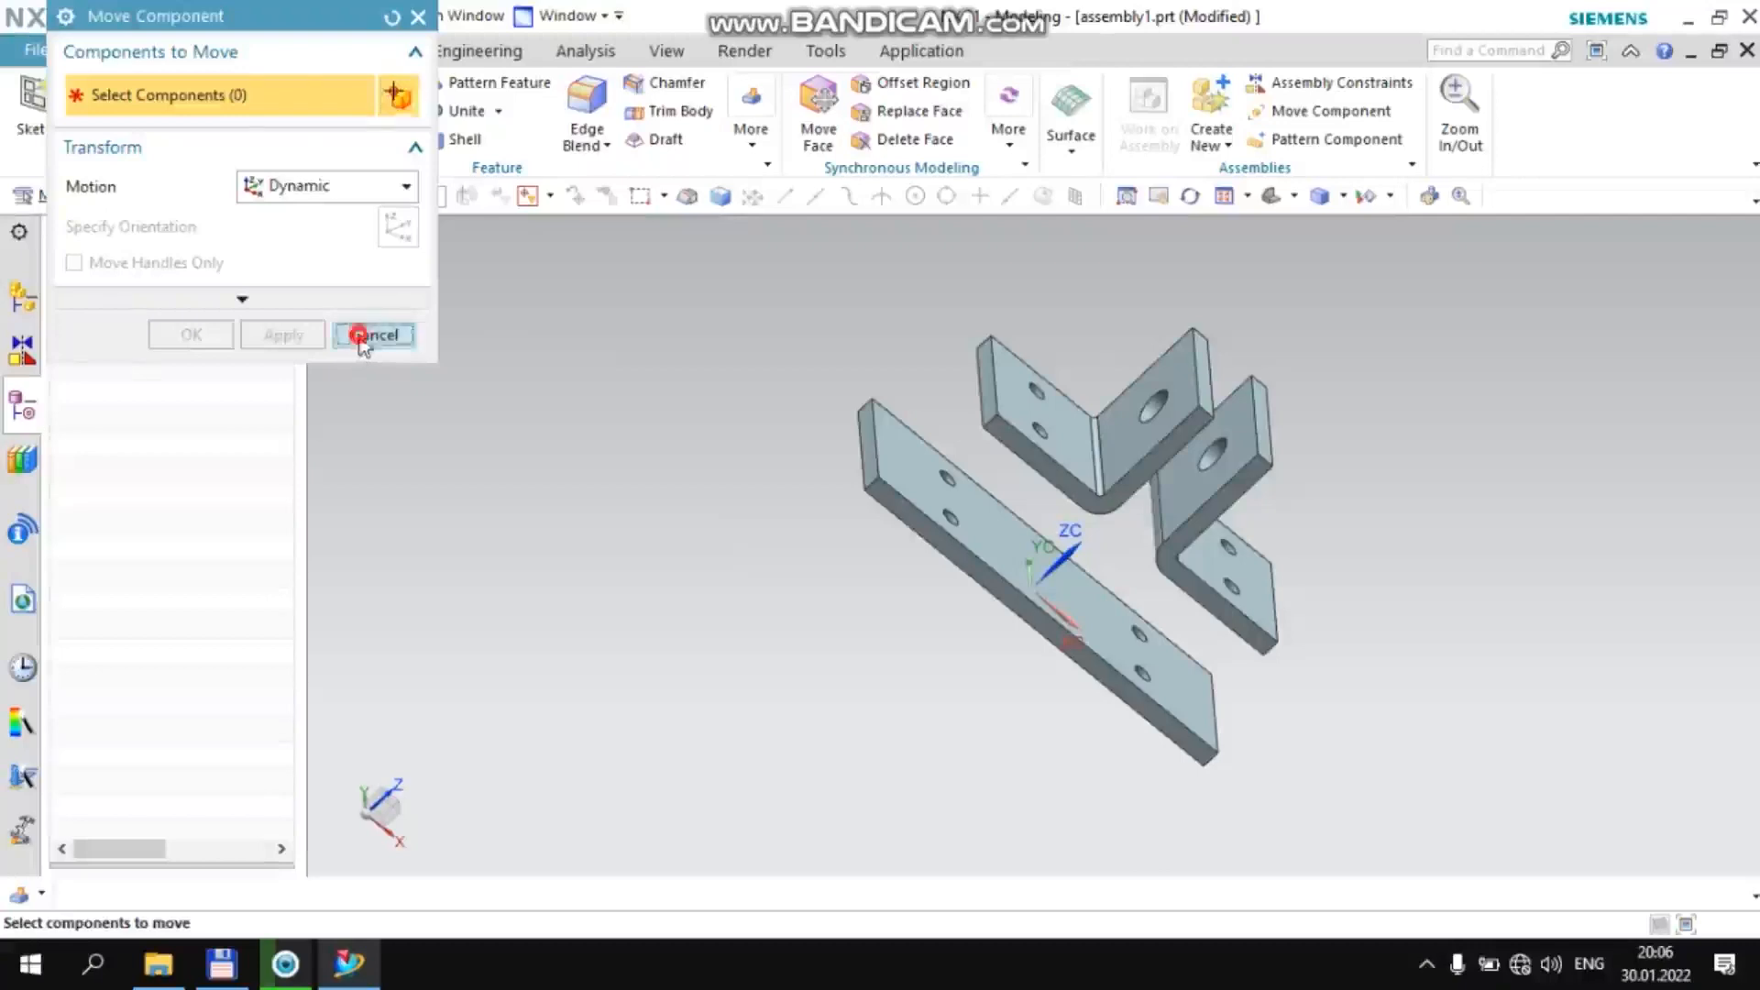
left_click(366, 334)
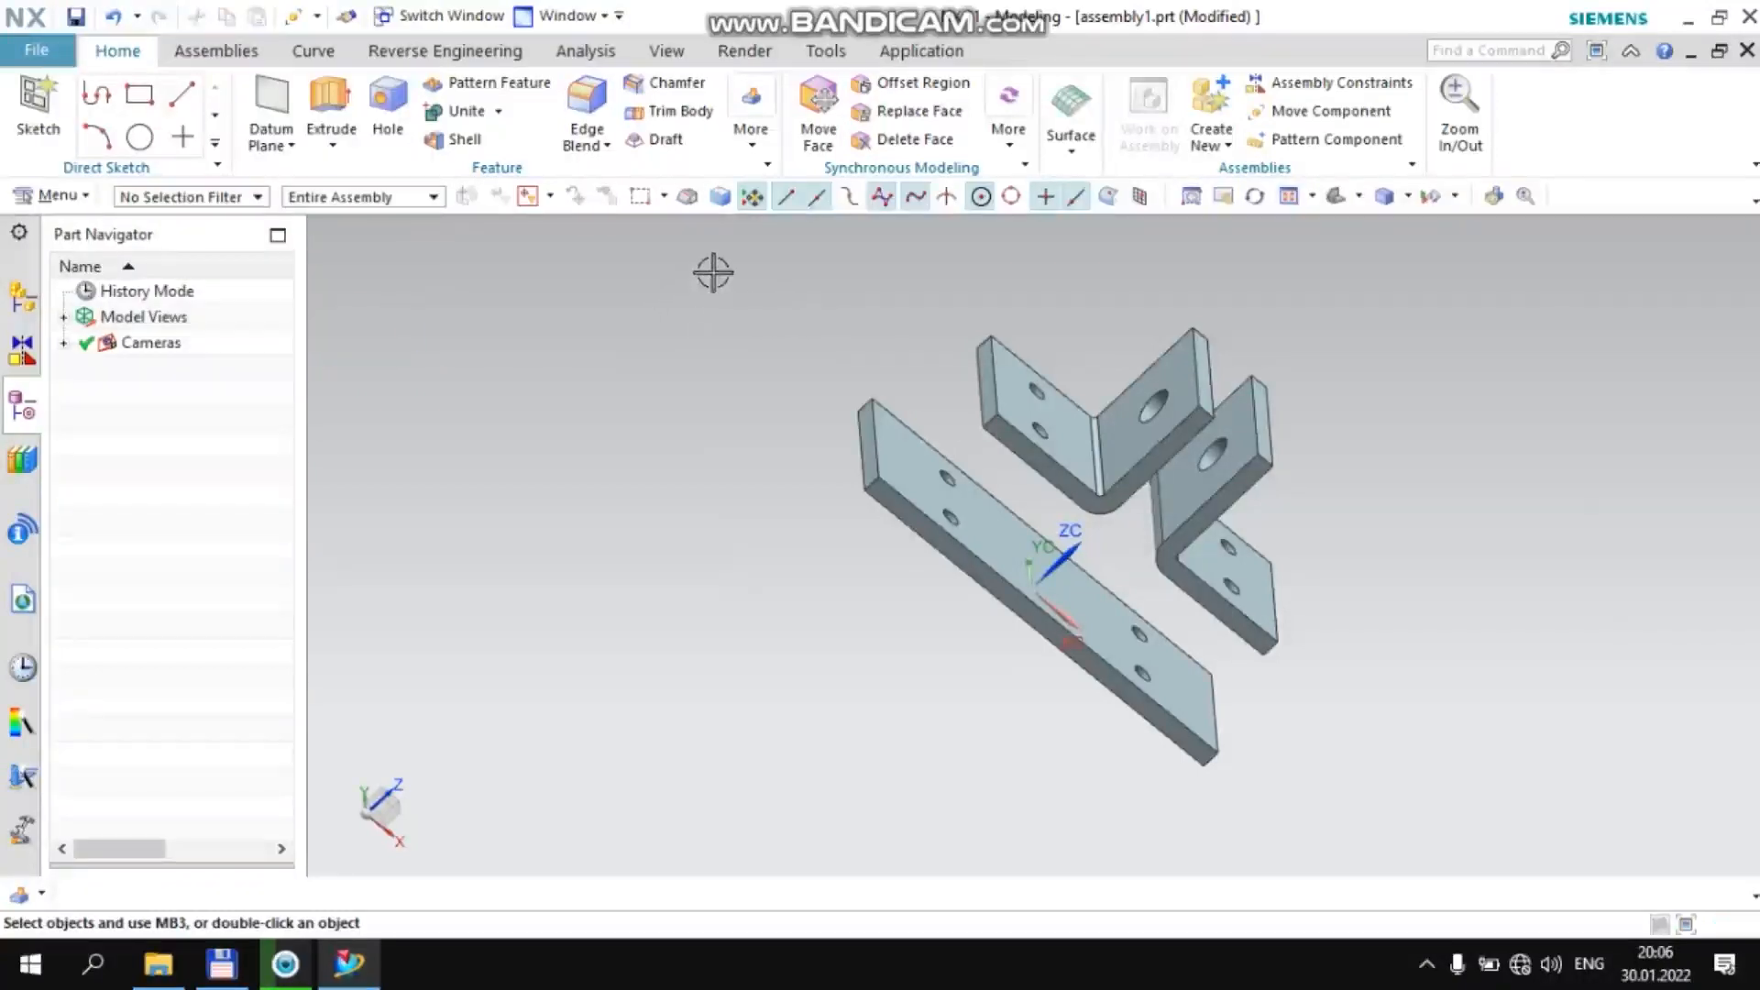
Apply an Align/Lock assembly constraint between the +YC-side flange hole of the bracket at the plate's −XC end and the matching plate hole
left_click(213, 52)
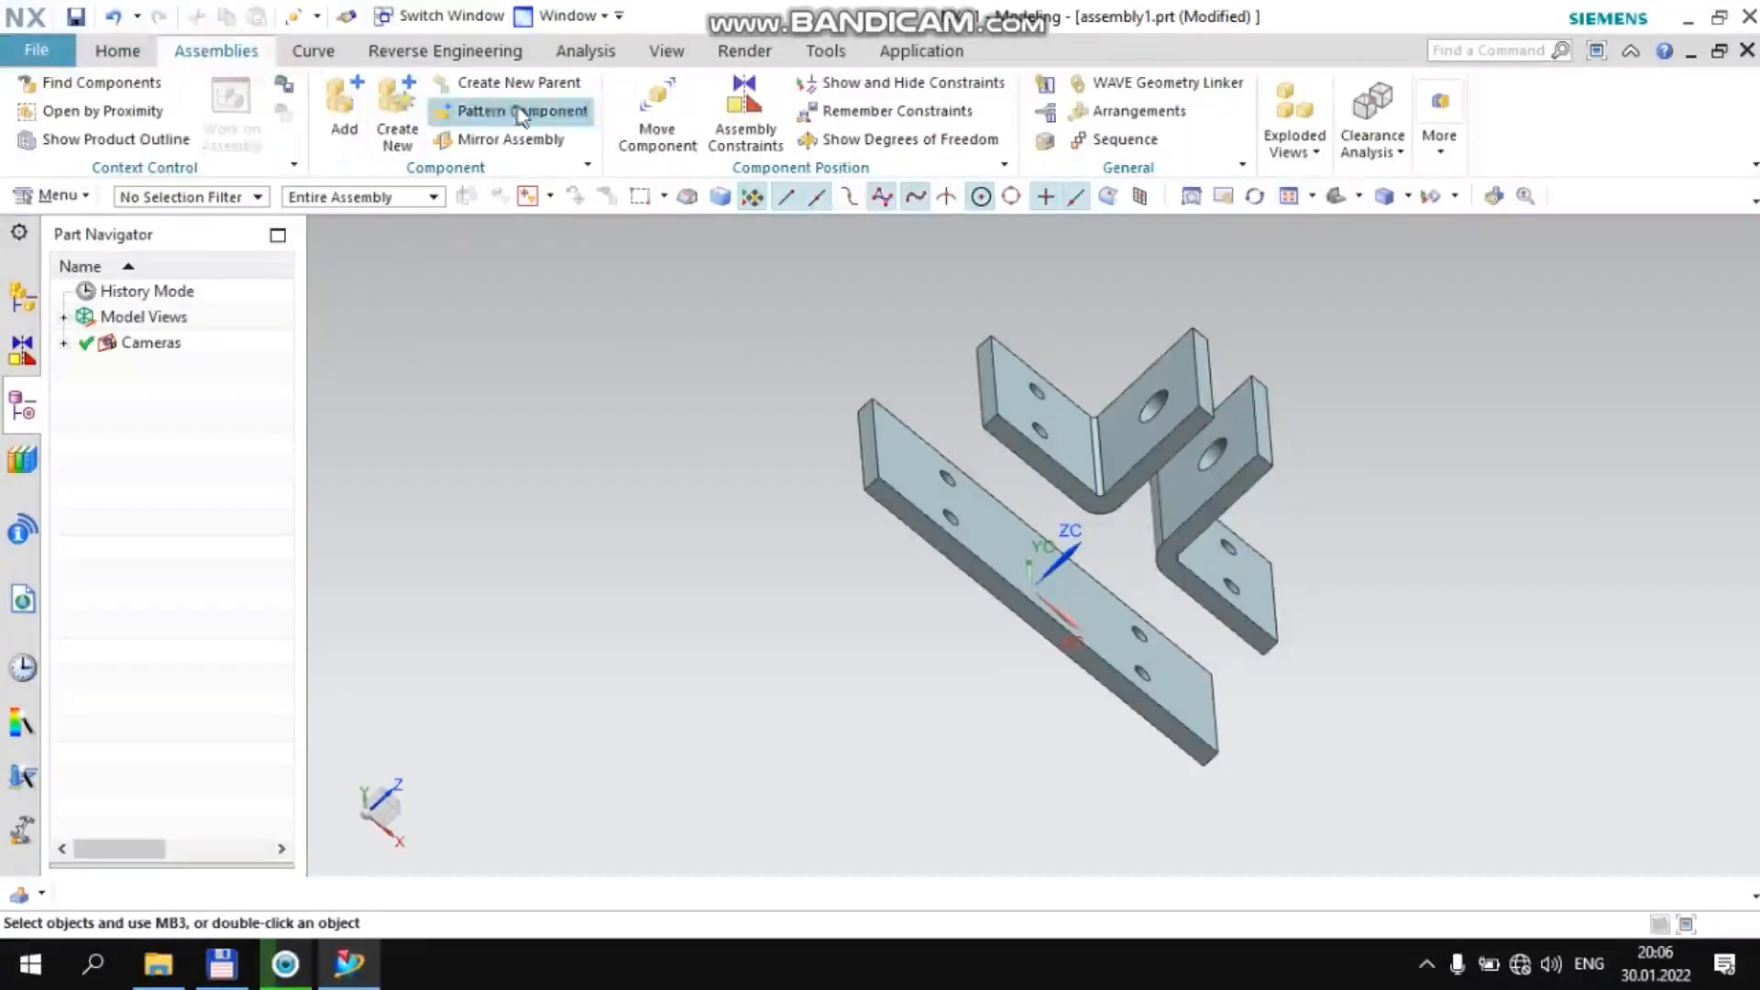
left_click(767, 150)
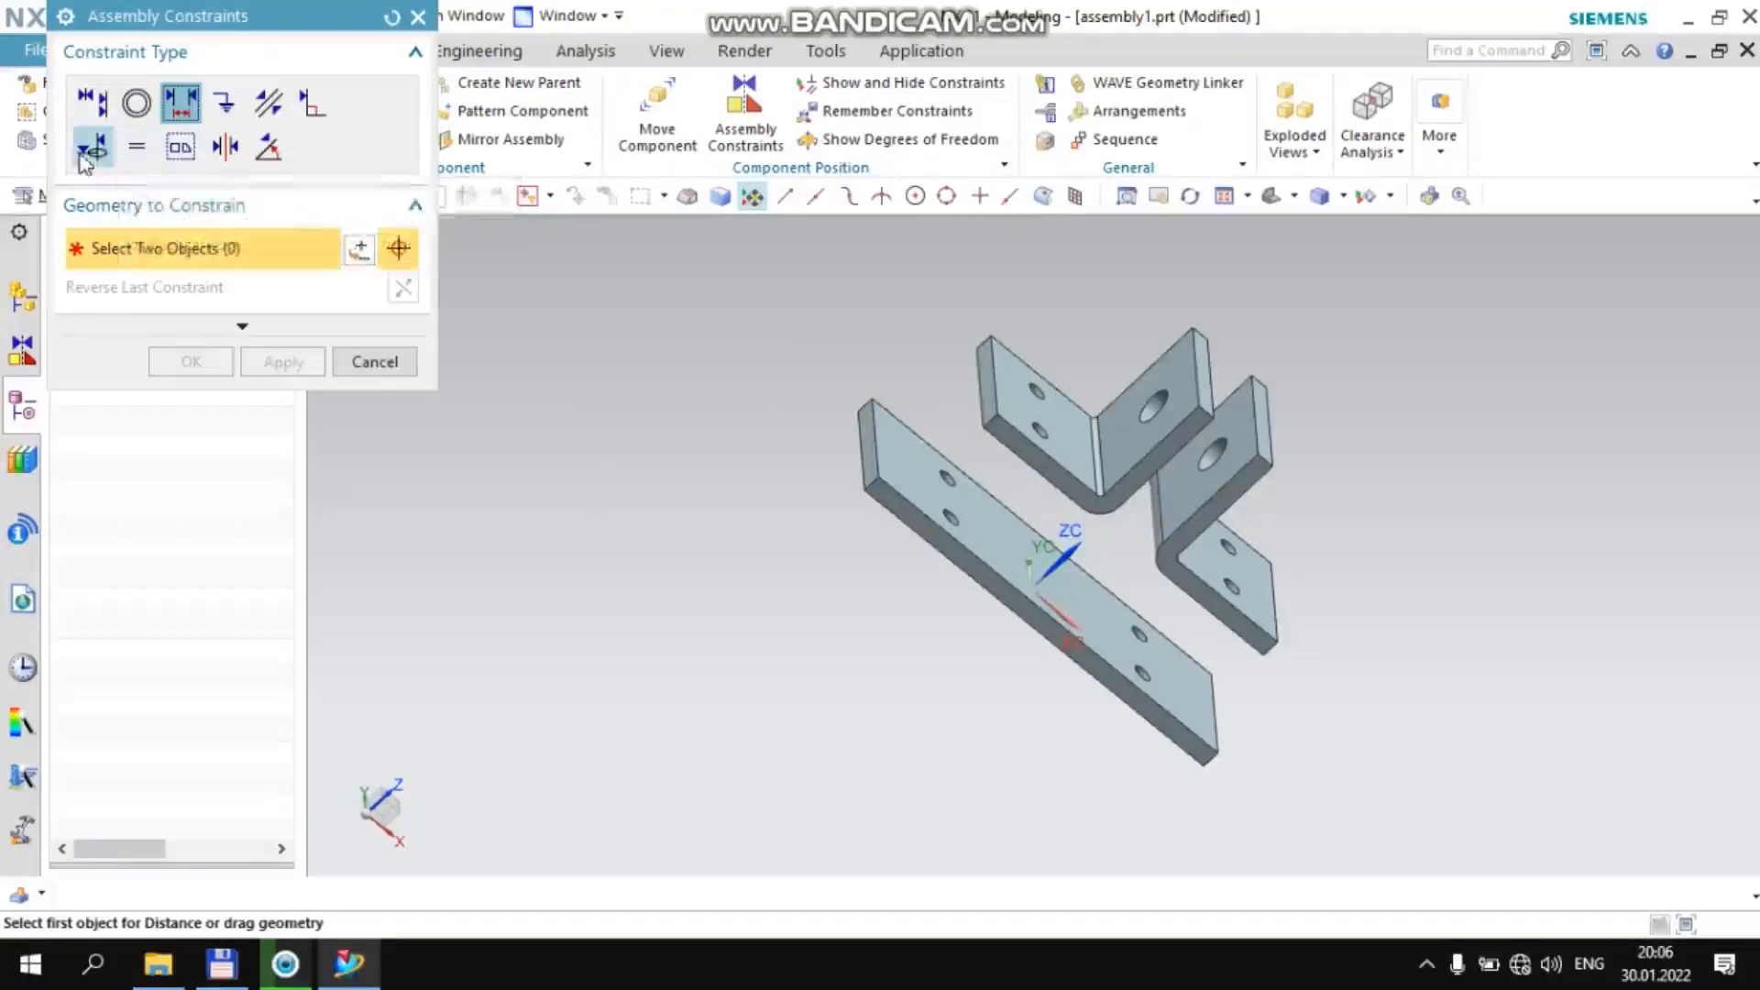
left_click(110, 151)
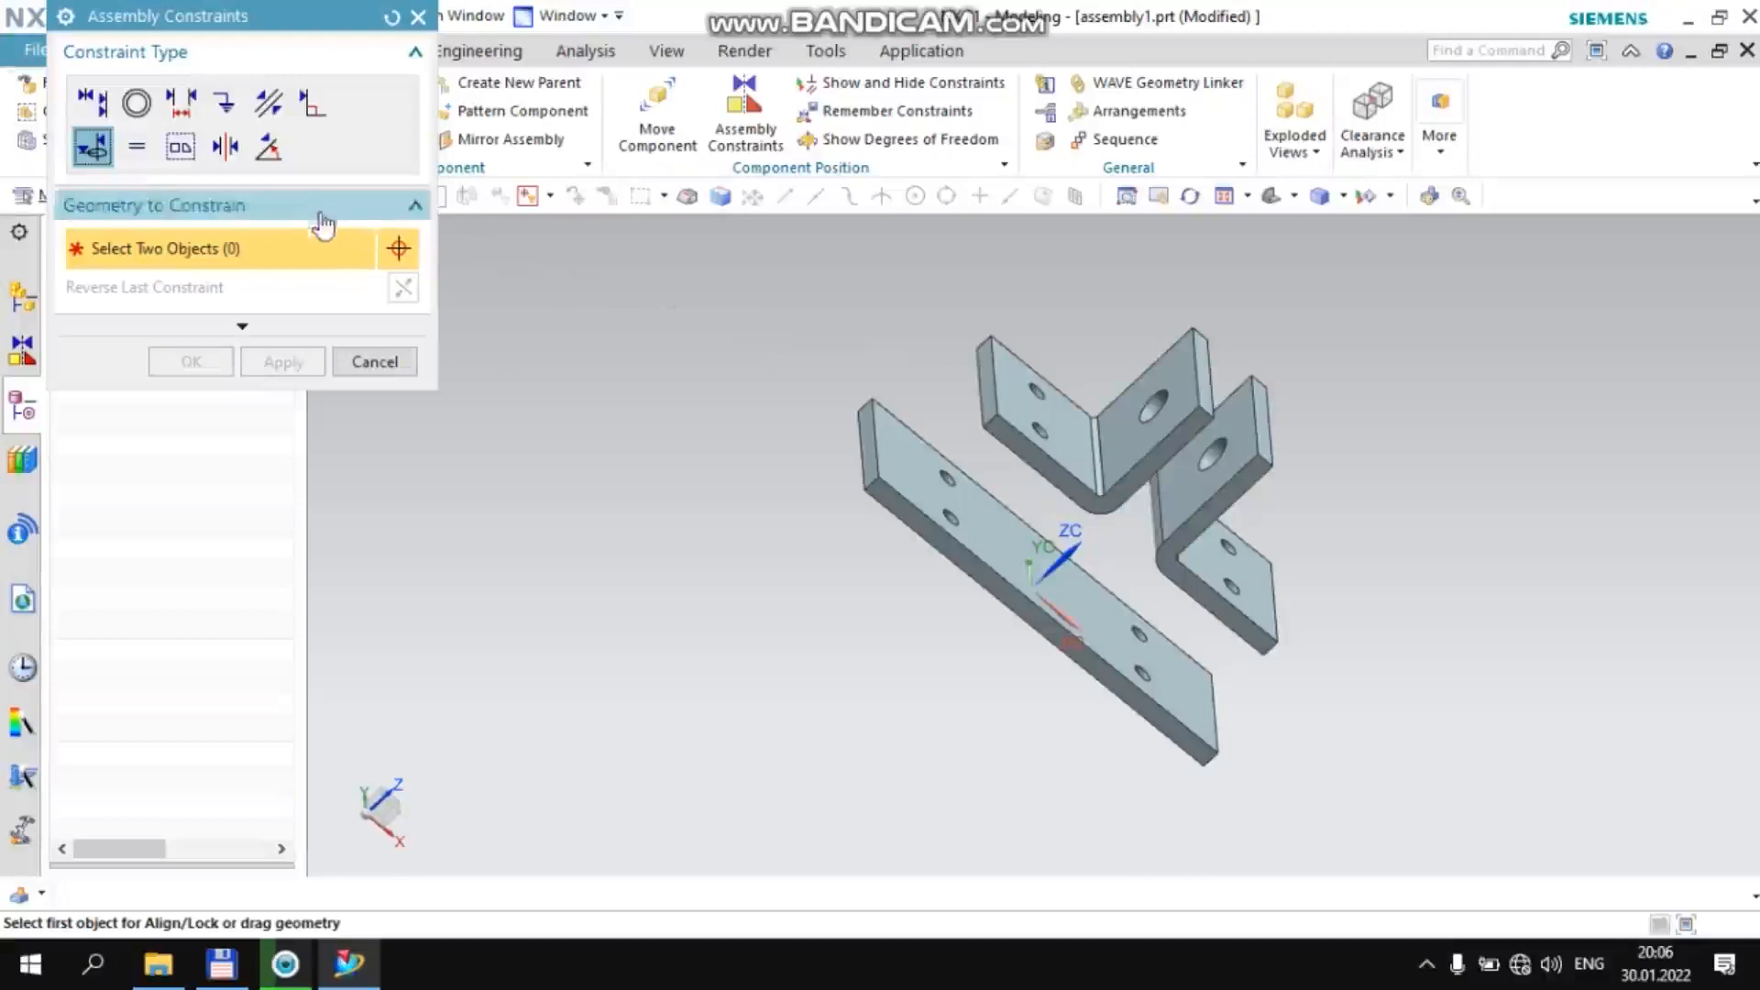
scroll(1045, 390, "up", 5)
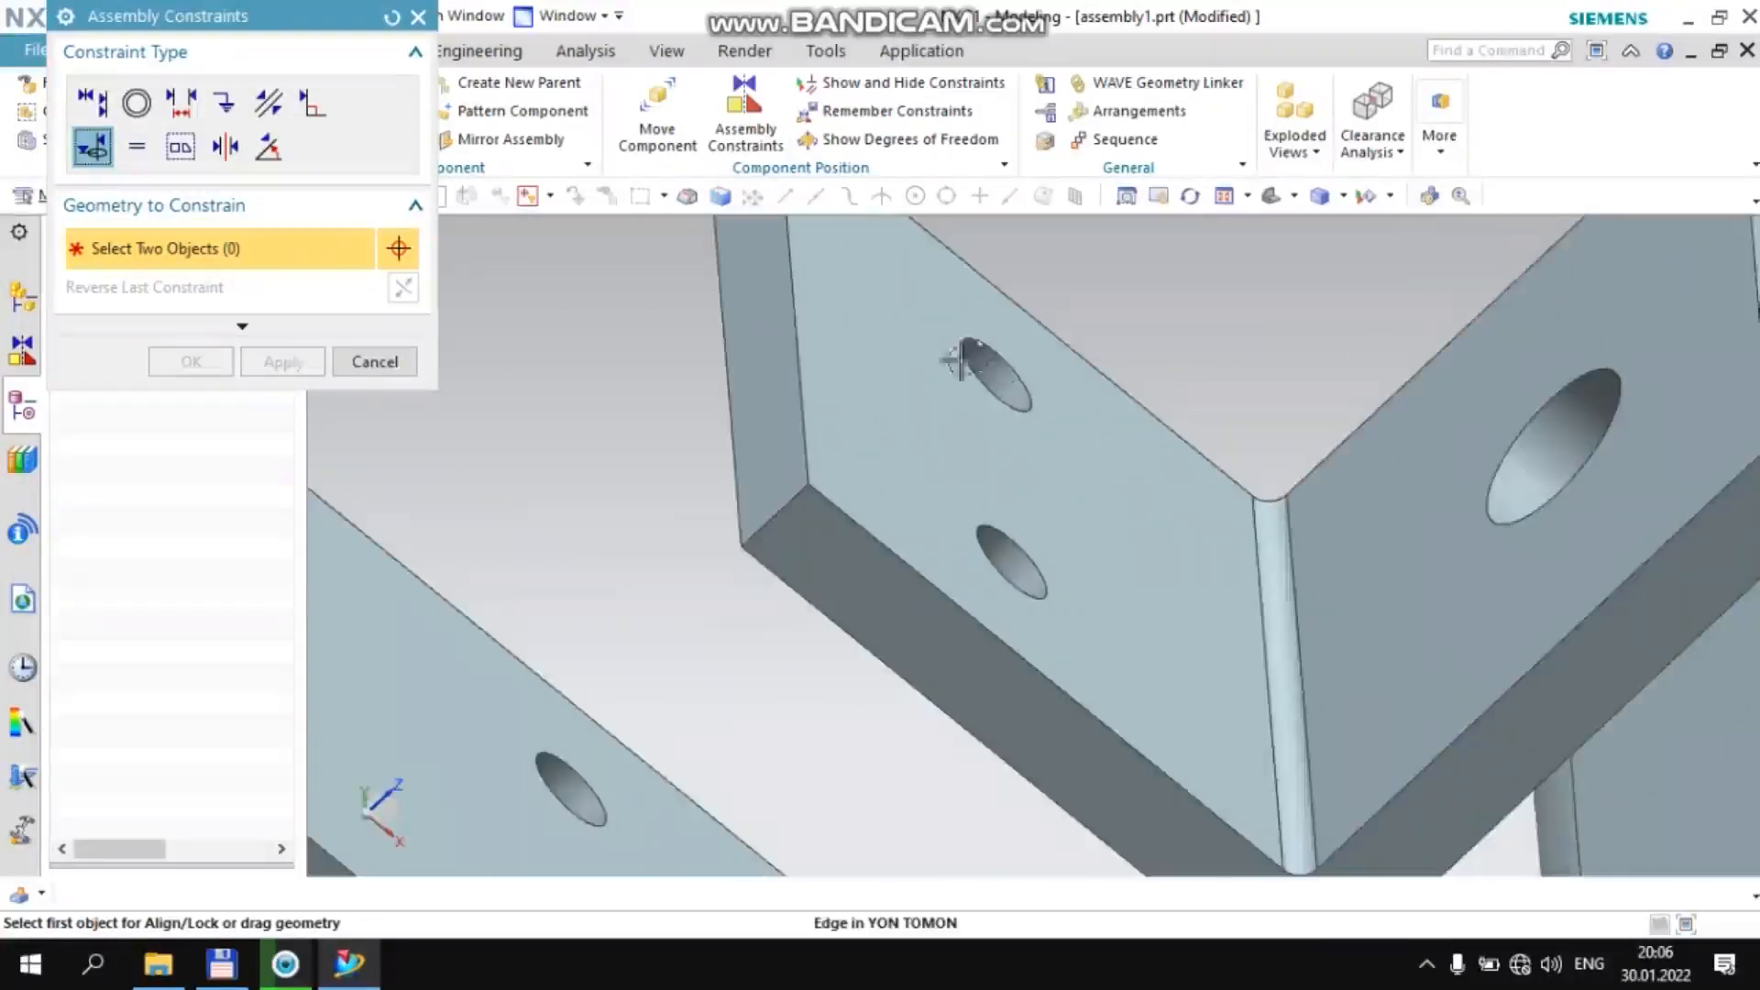
scroll(903, 357, "up", 3)
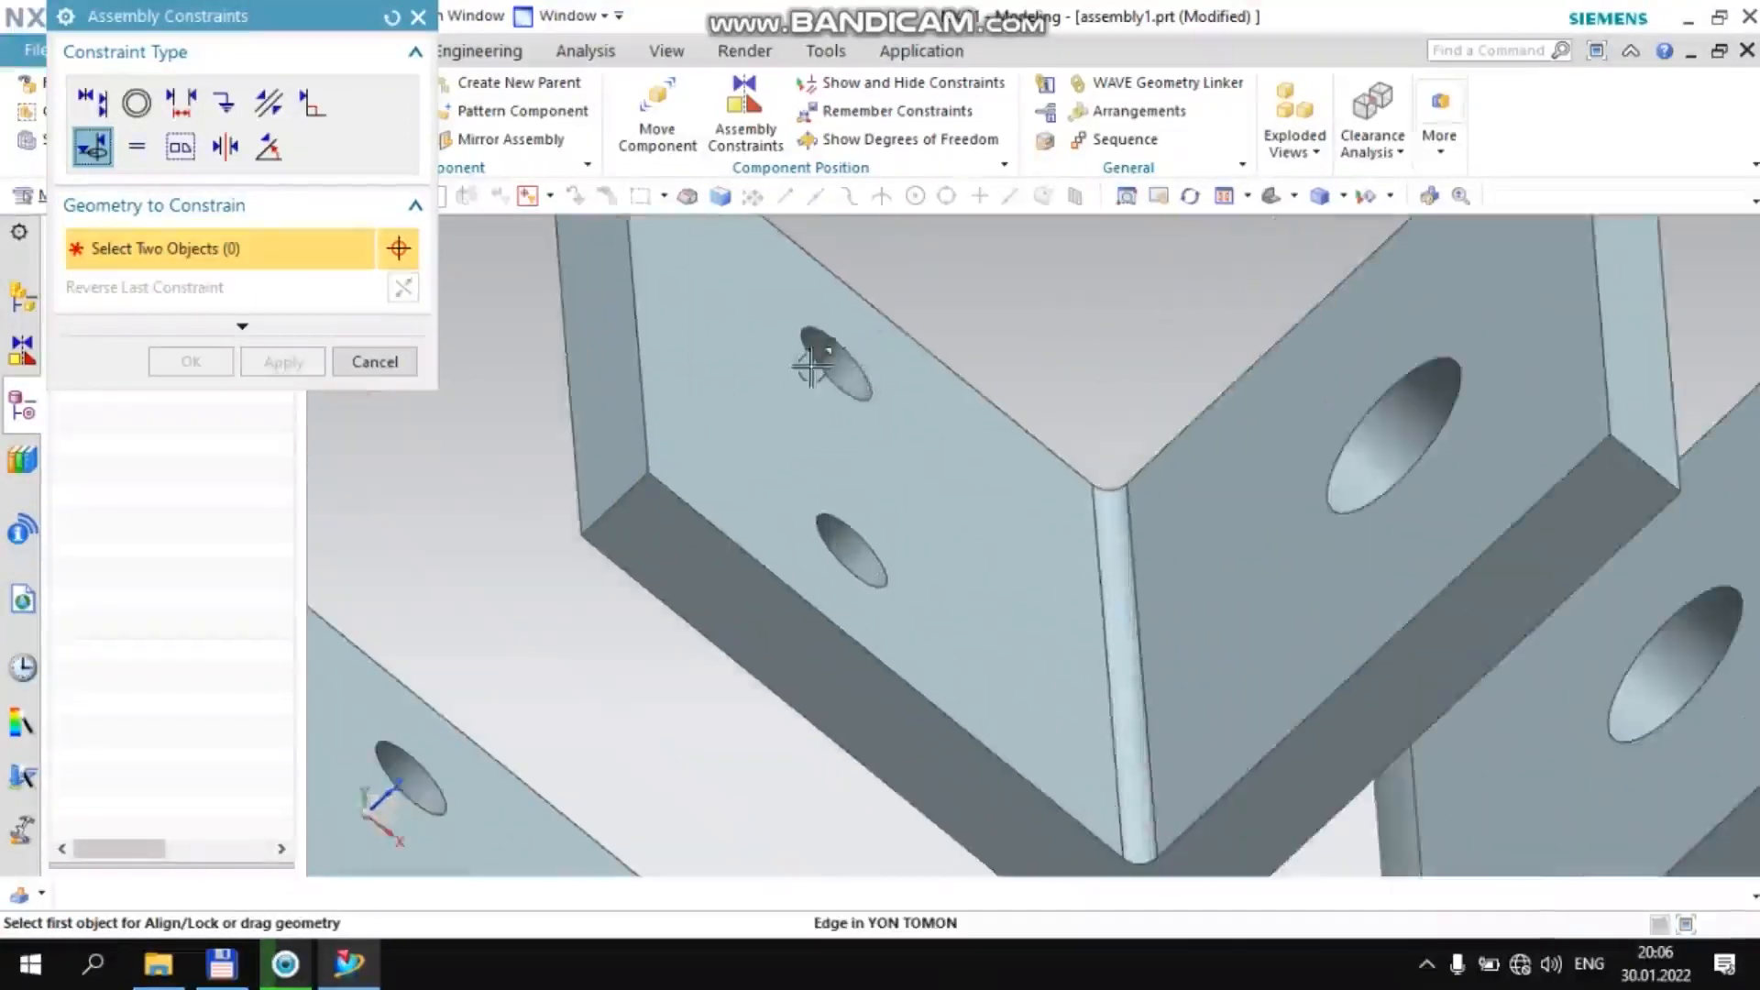
scroll(841, 367, "up", 3)
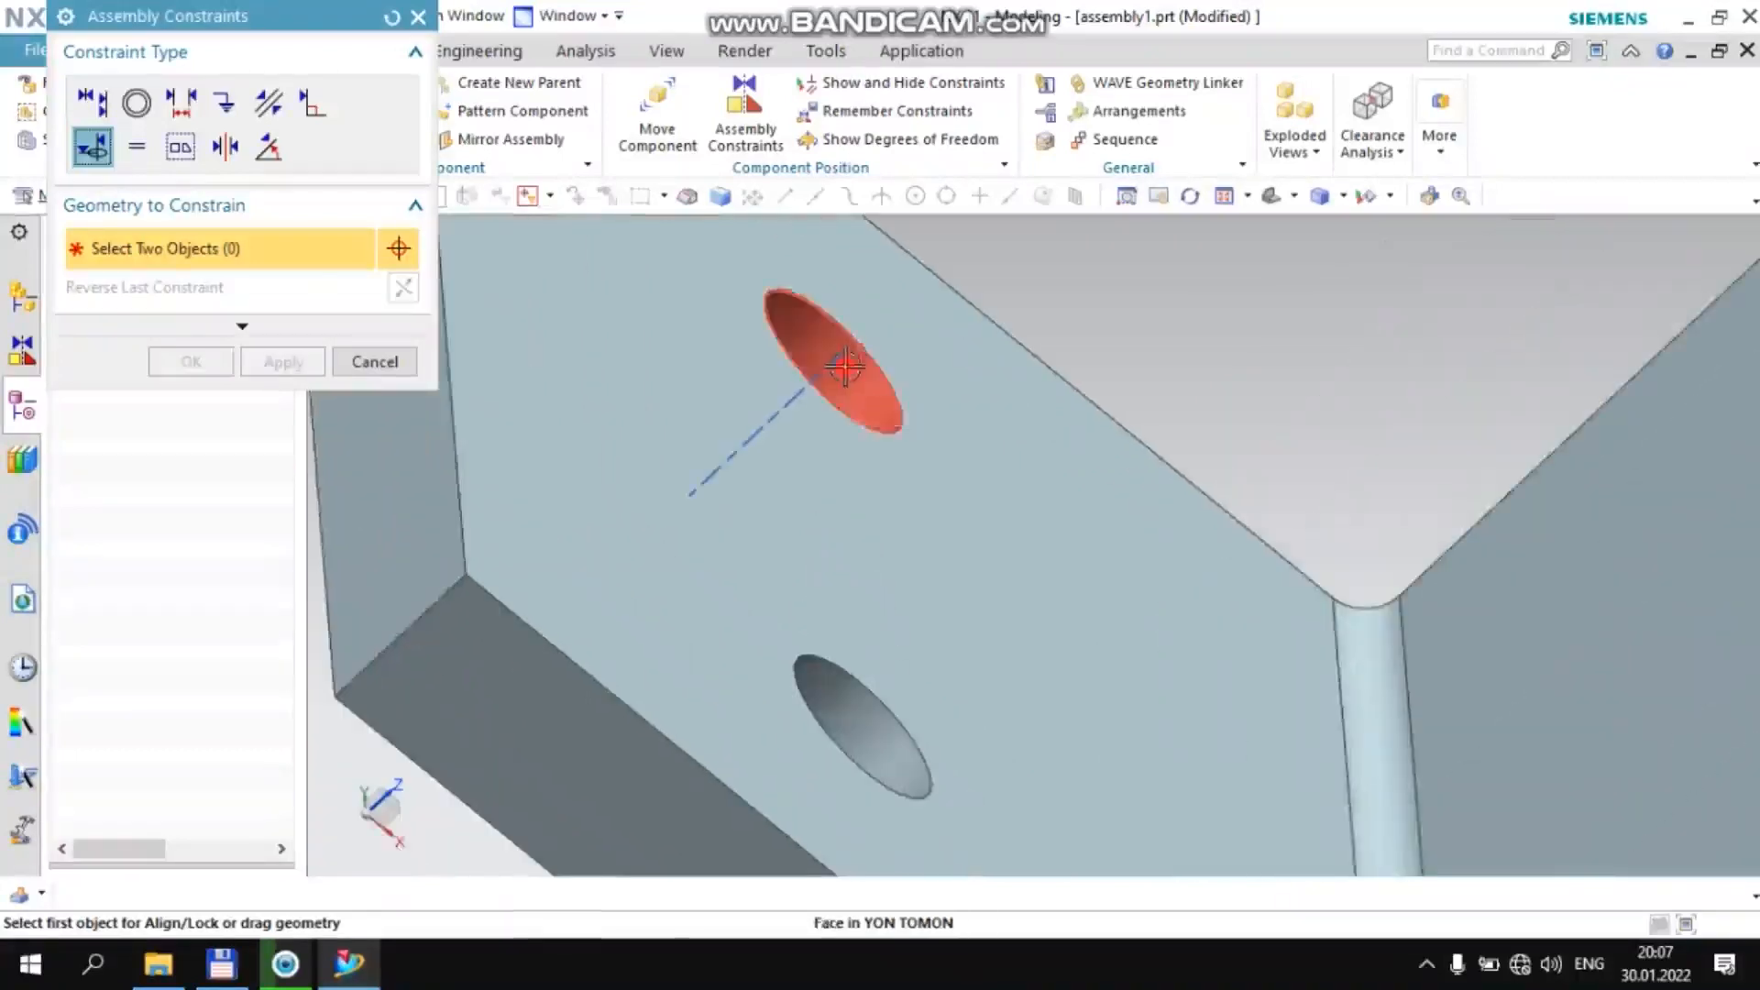
left_click(845, 367)
scroll(843, 380, "down", 5)
scroll(724, 513, "up", 5)
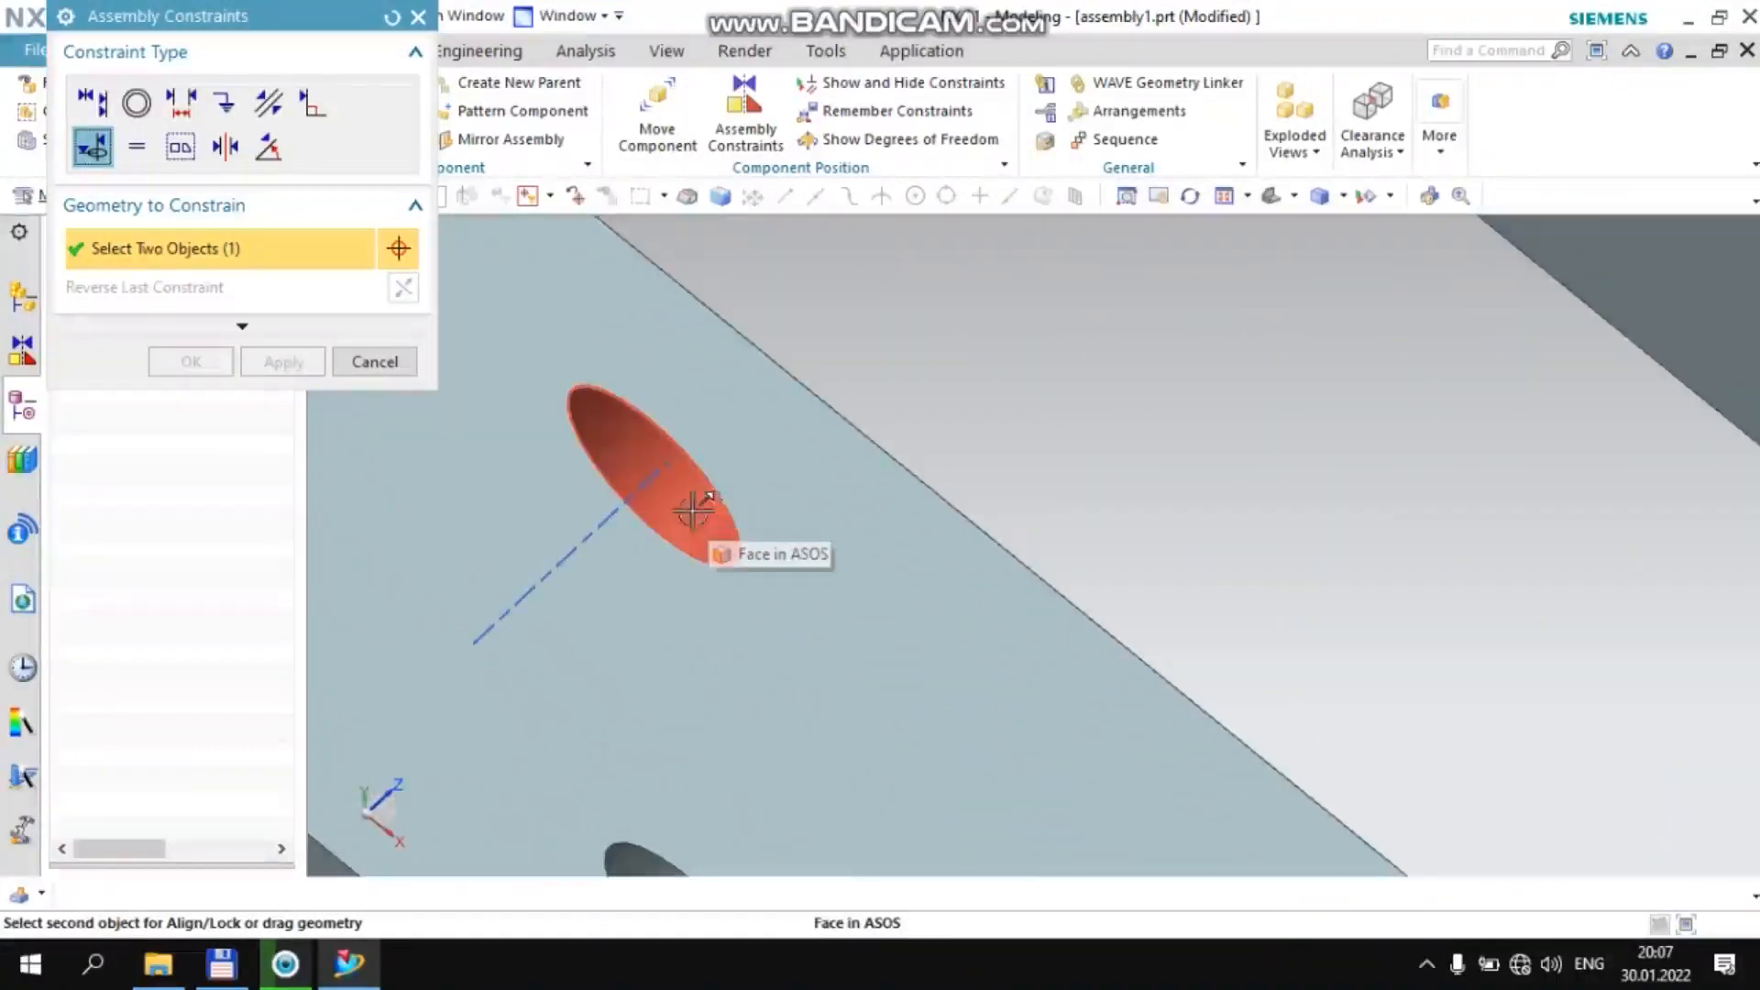
left_click(698, 502)
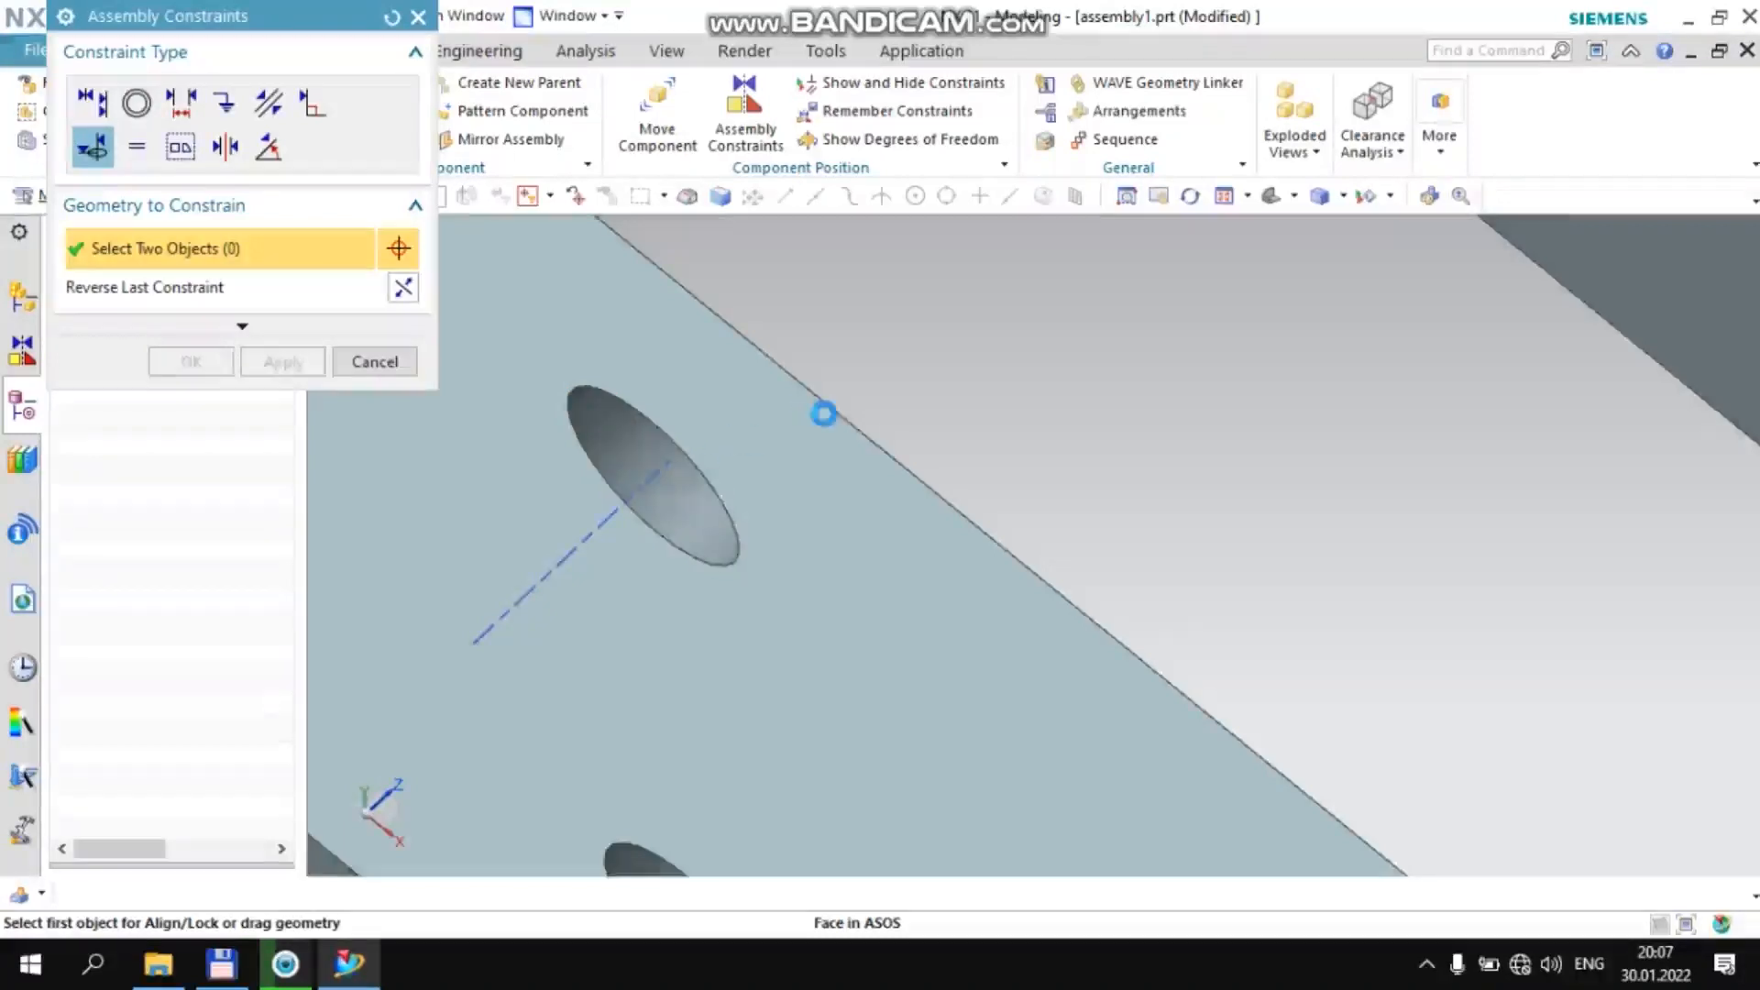
scroll(823, 413, "down", 6)
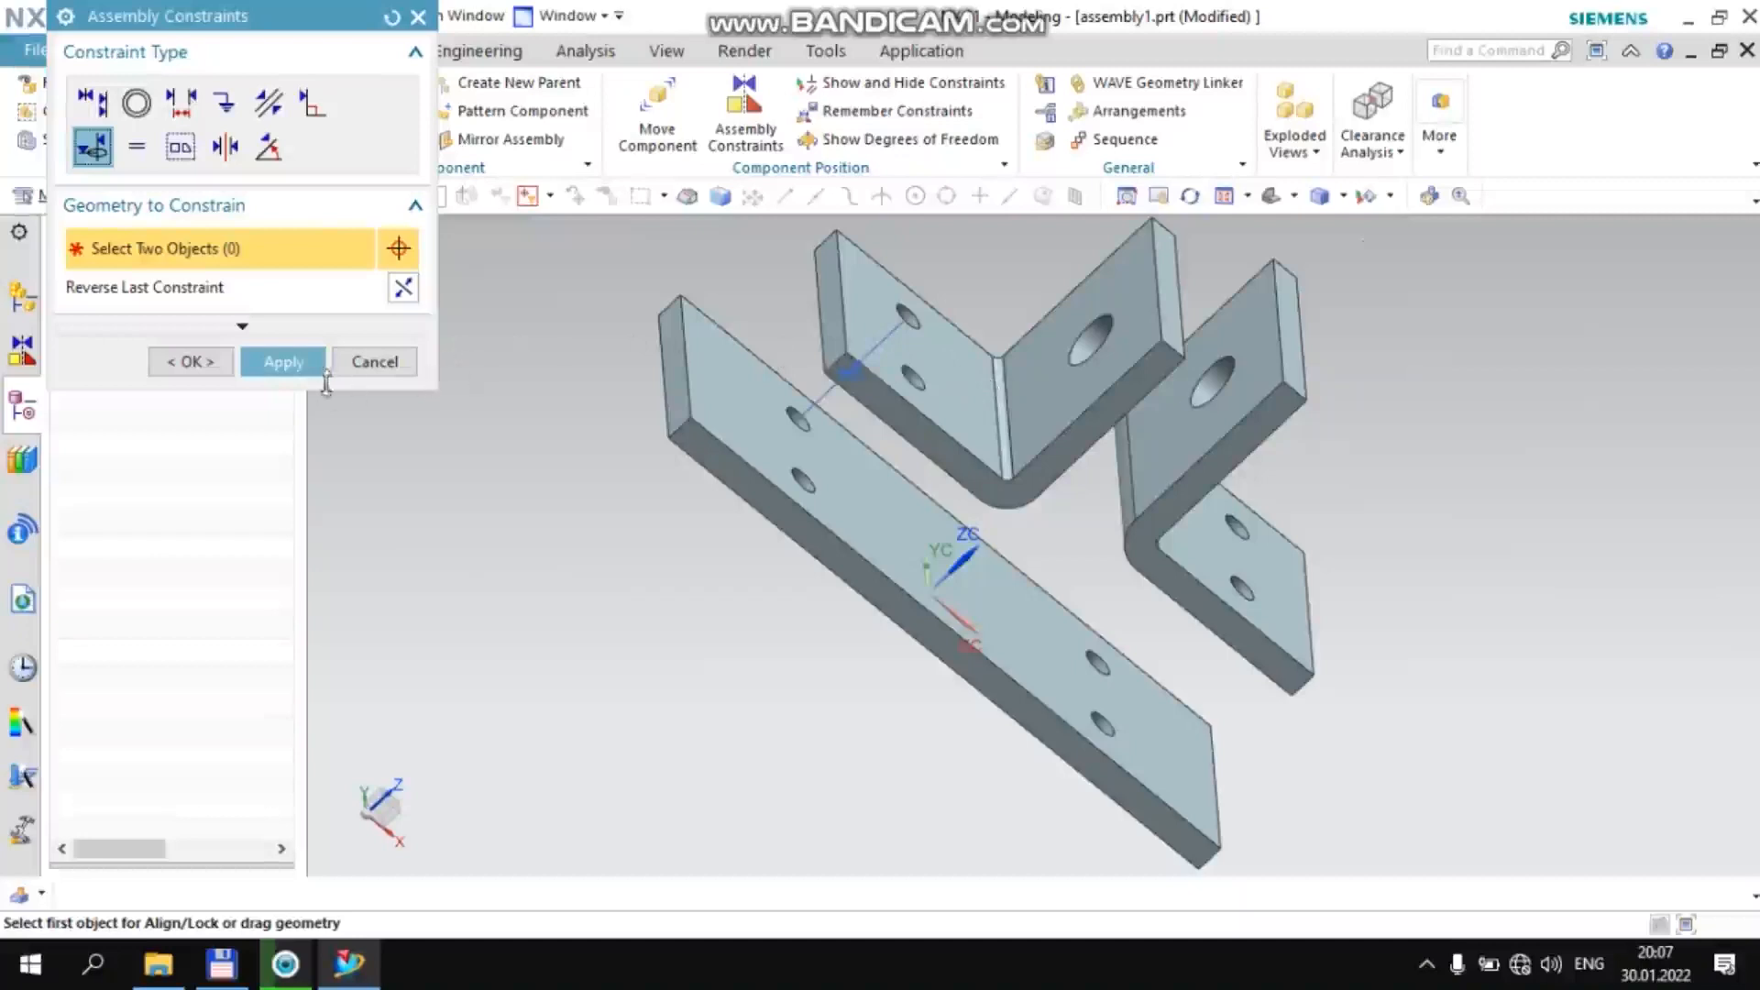
left_click(312, 362)
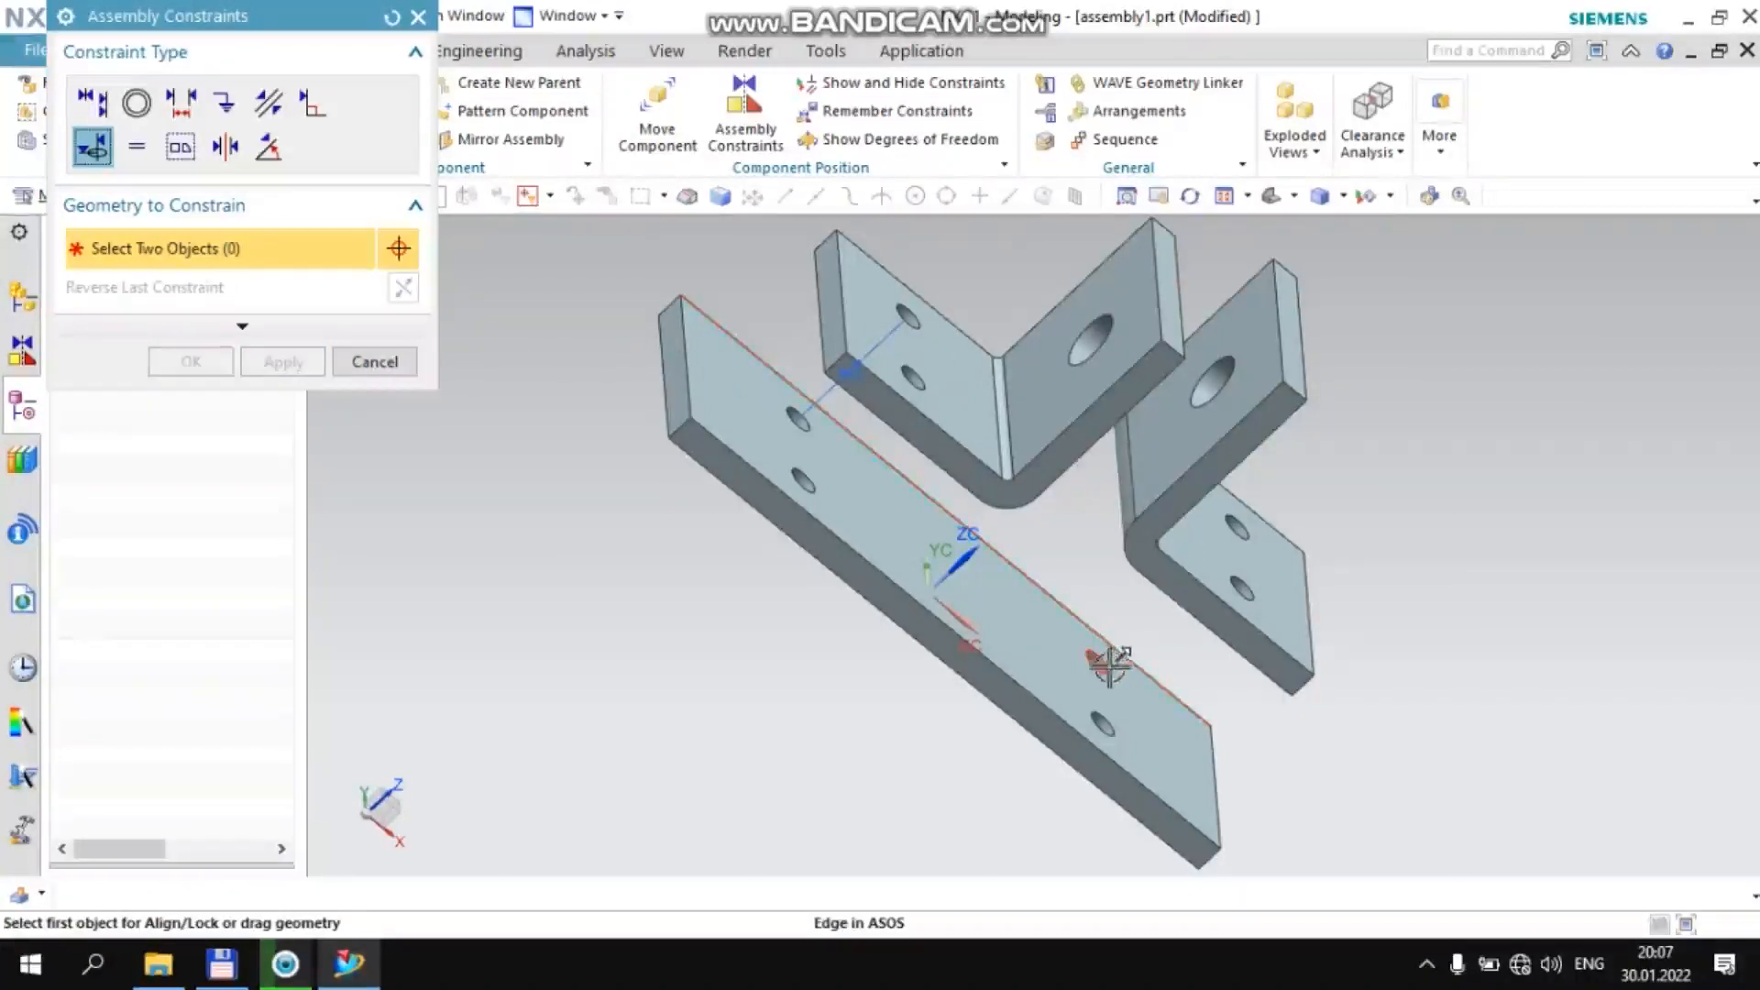
Align/Lock the +YC-side flange hole of the bracket at the plate's +XC end with the matching hole in the base plate
scroll(1109, 667, "down", 2)
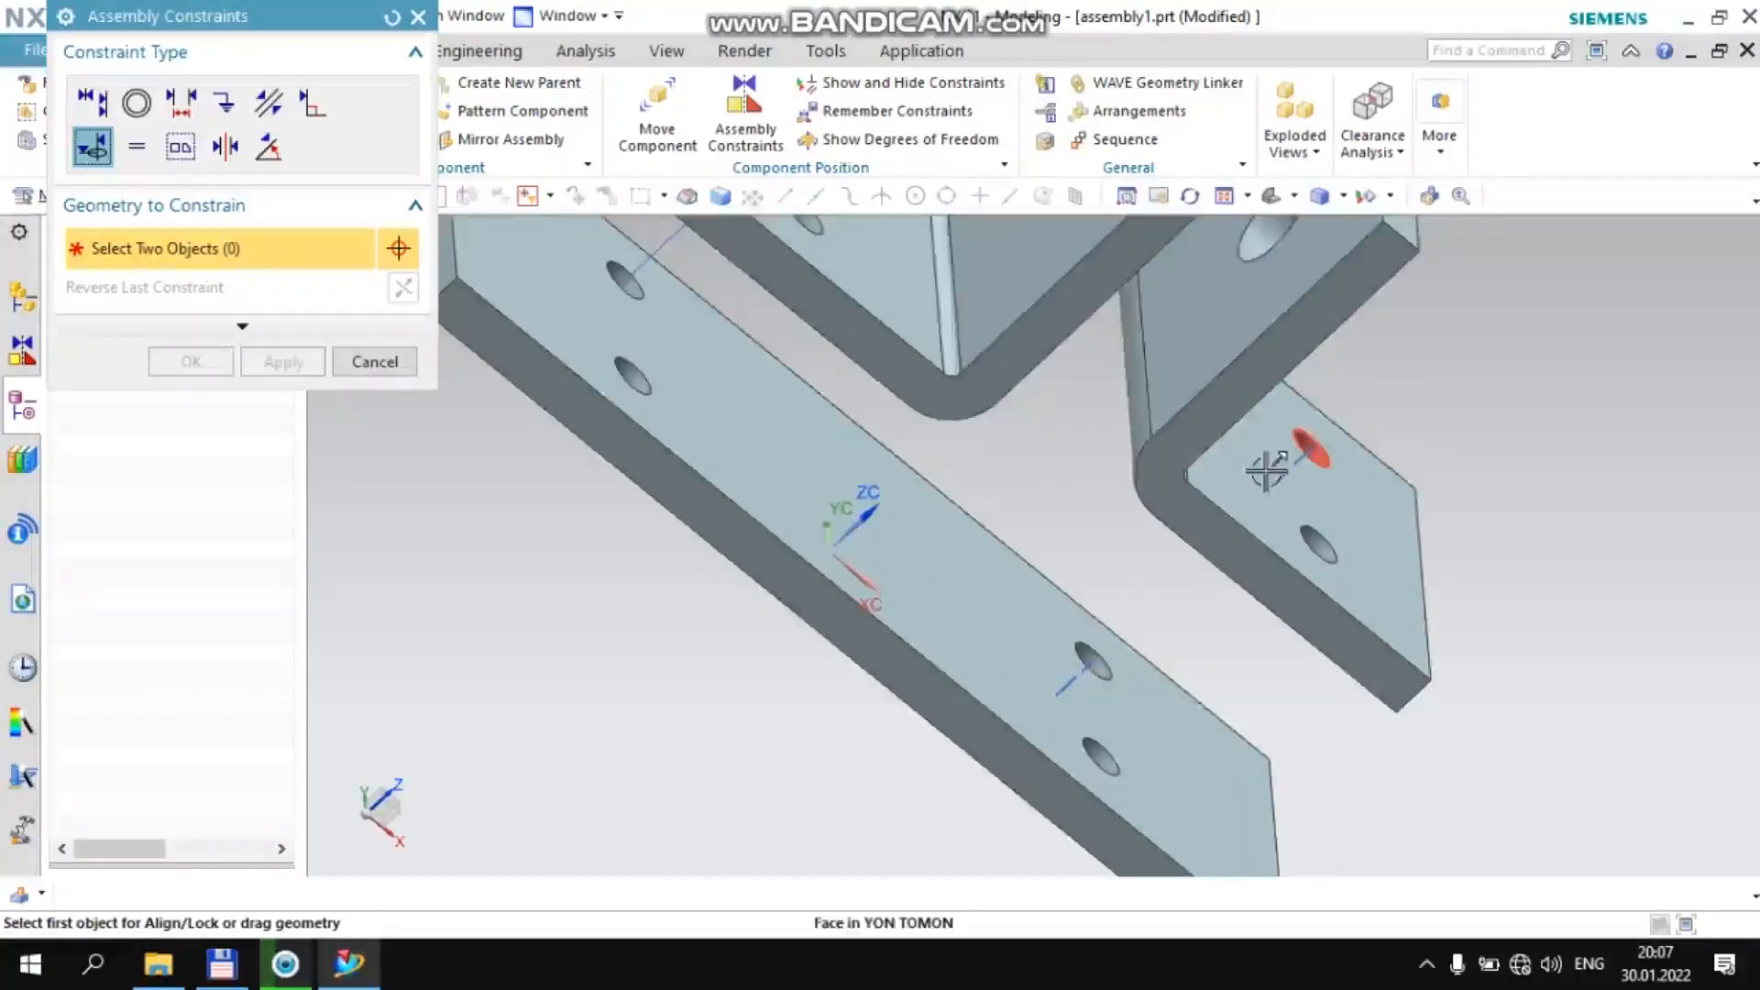
scroll(1266, 470, "up", 5)
middle_click_drag(1323, 609, 1230, 577)
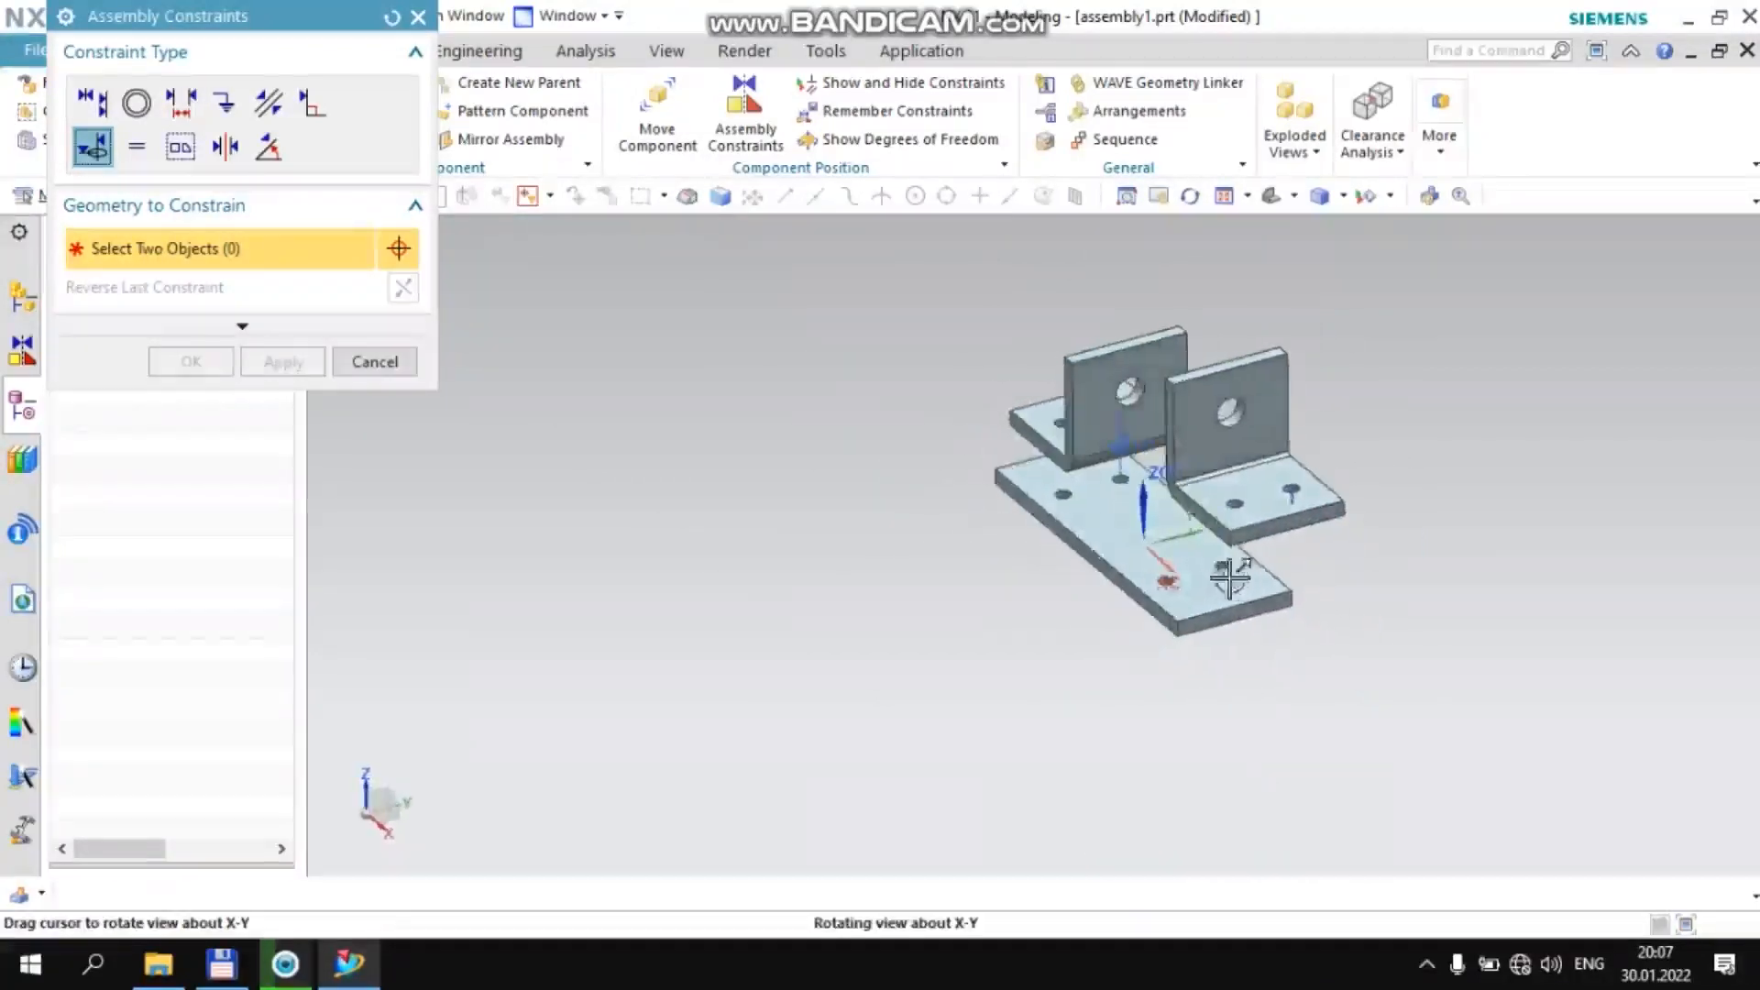
scroll(1289, 499, "down", 3)
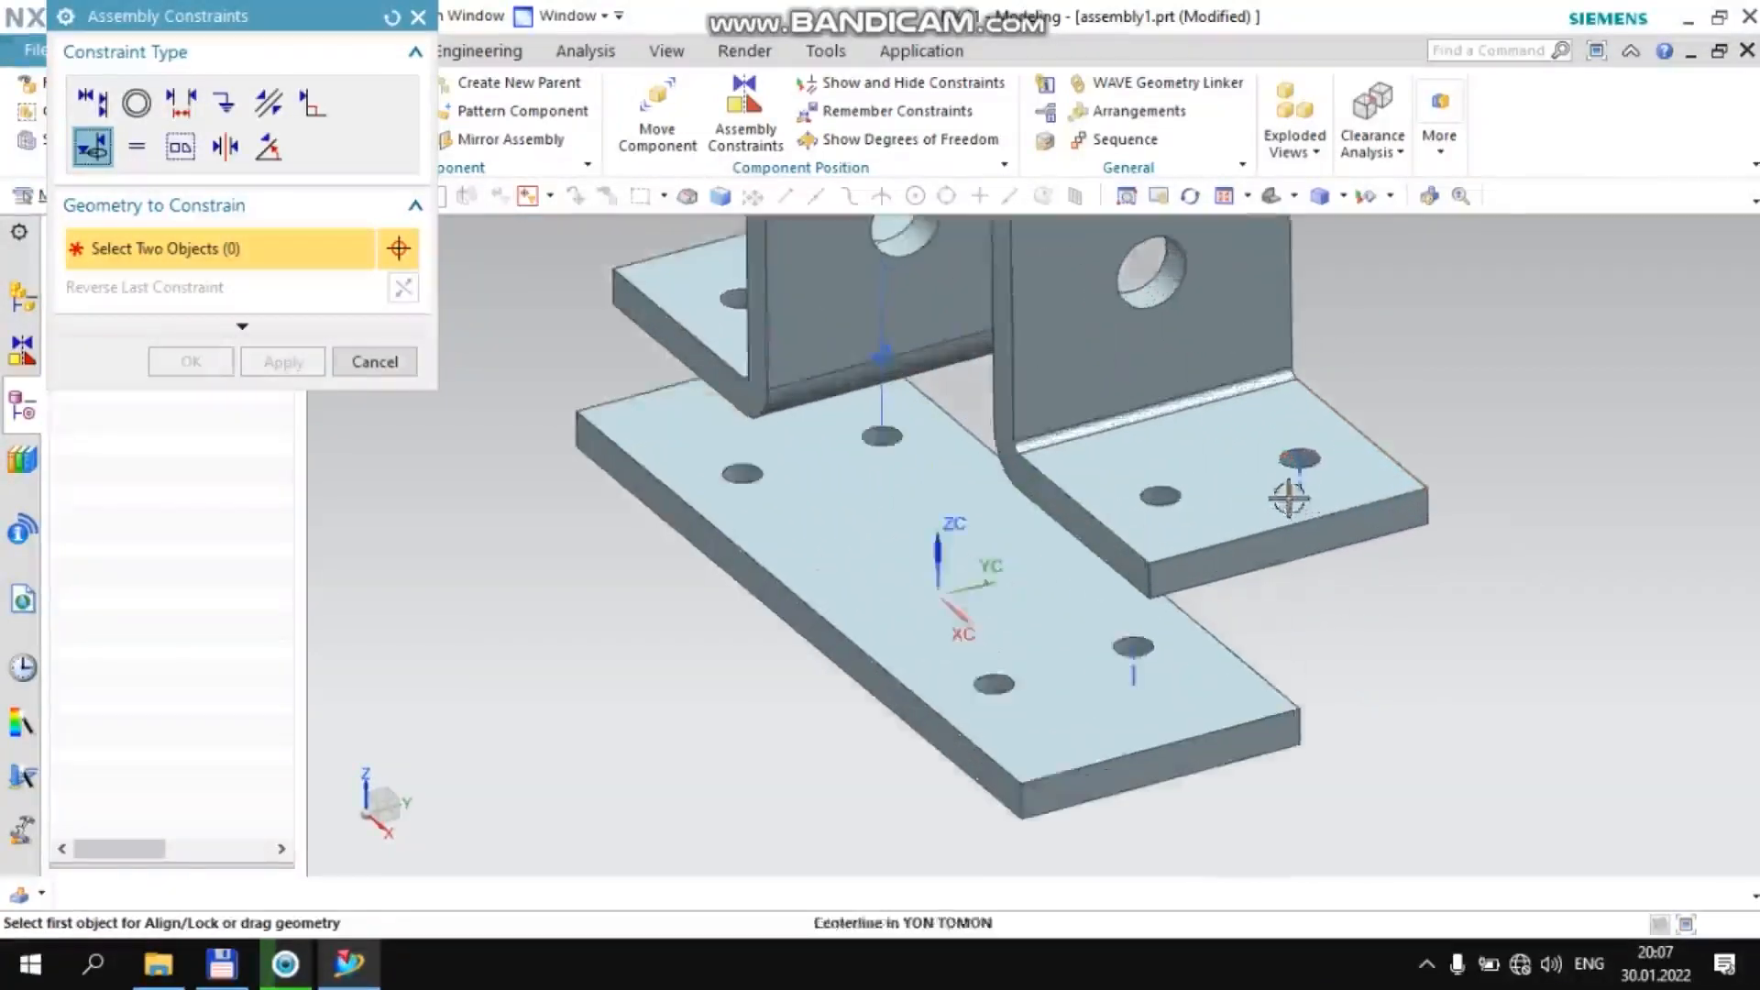
scroll(1289, 499, "down", 3)
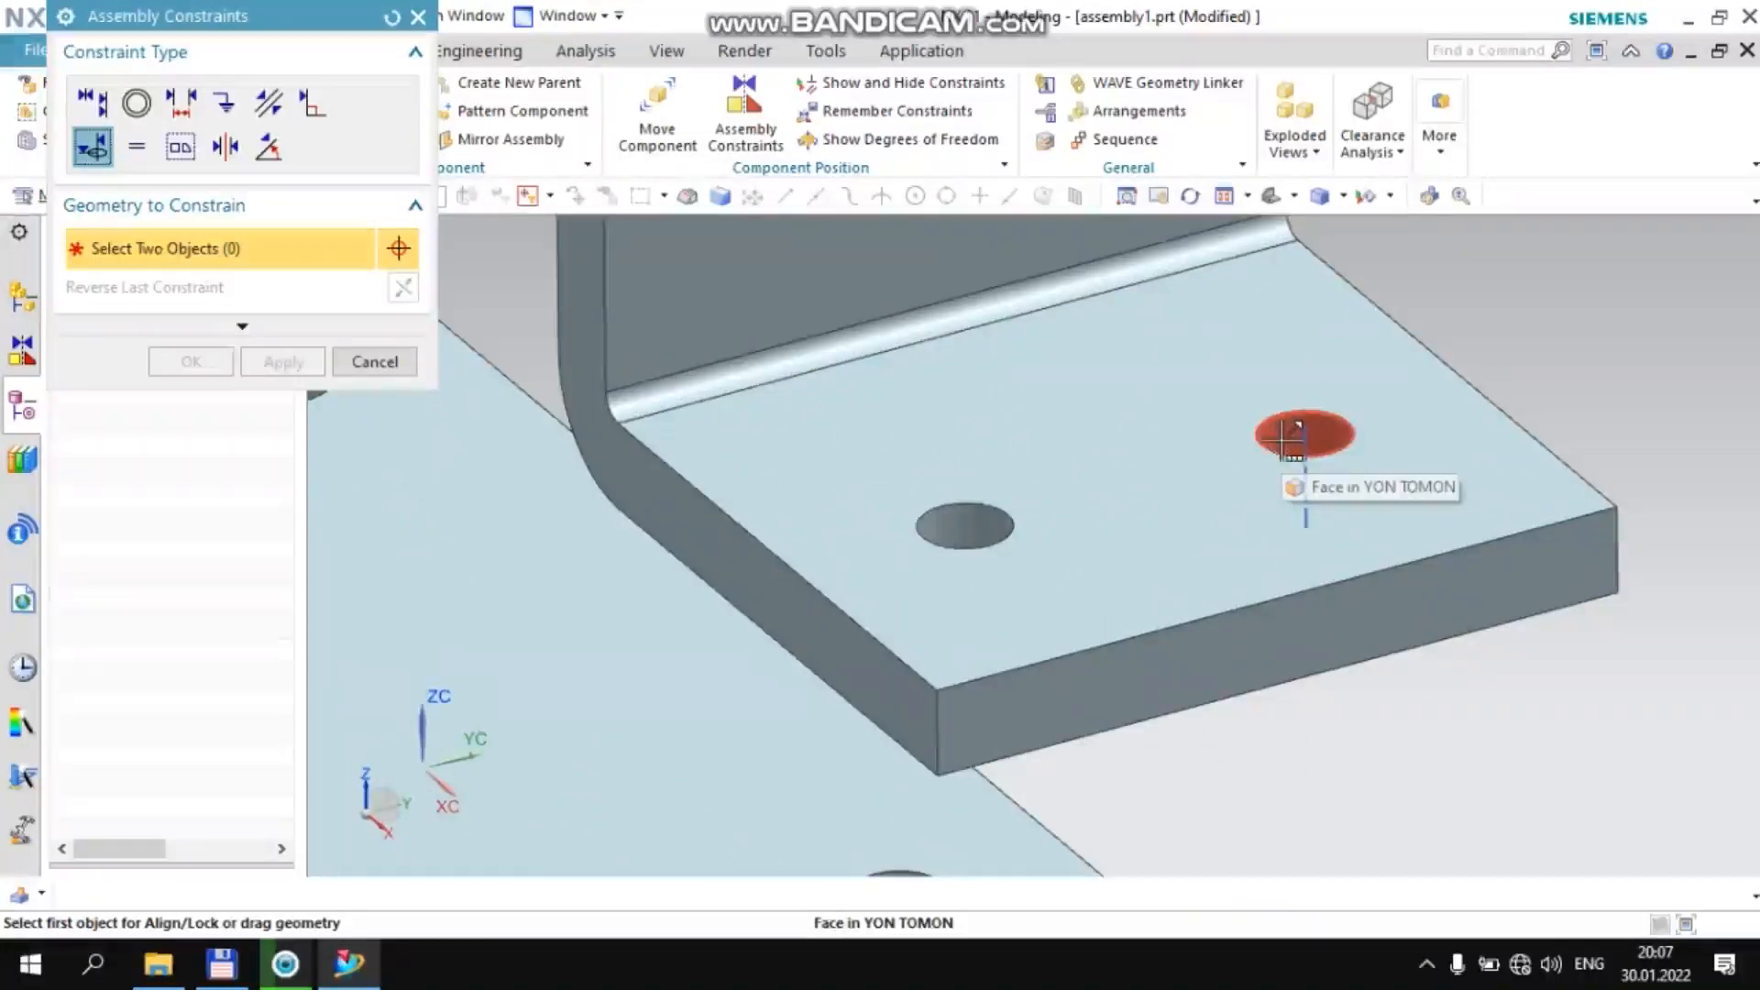
left_click(1293, 438)
scroll(1297, 436, "up", 1)
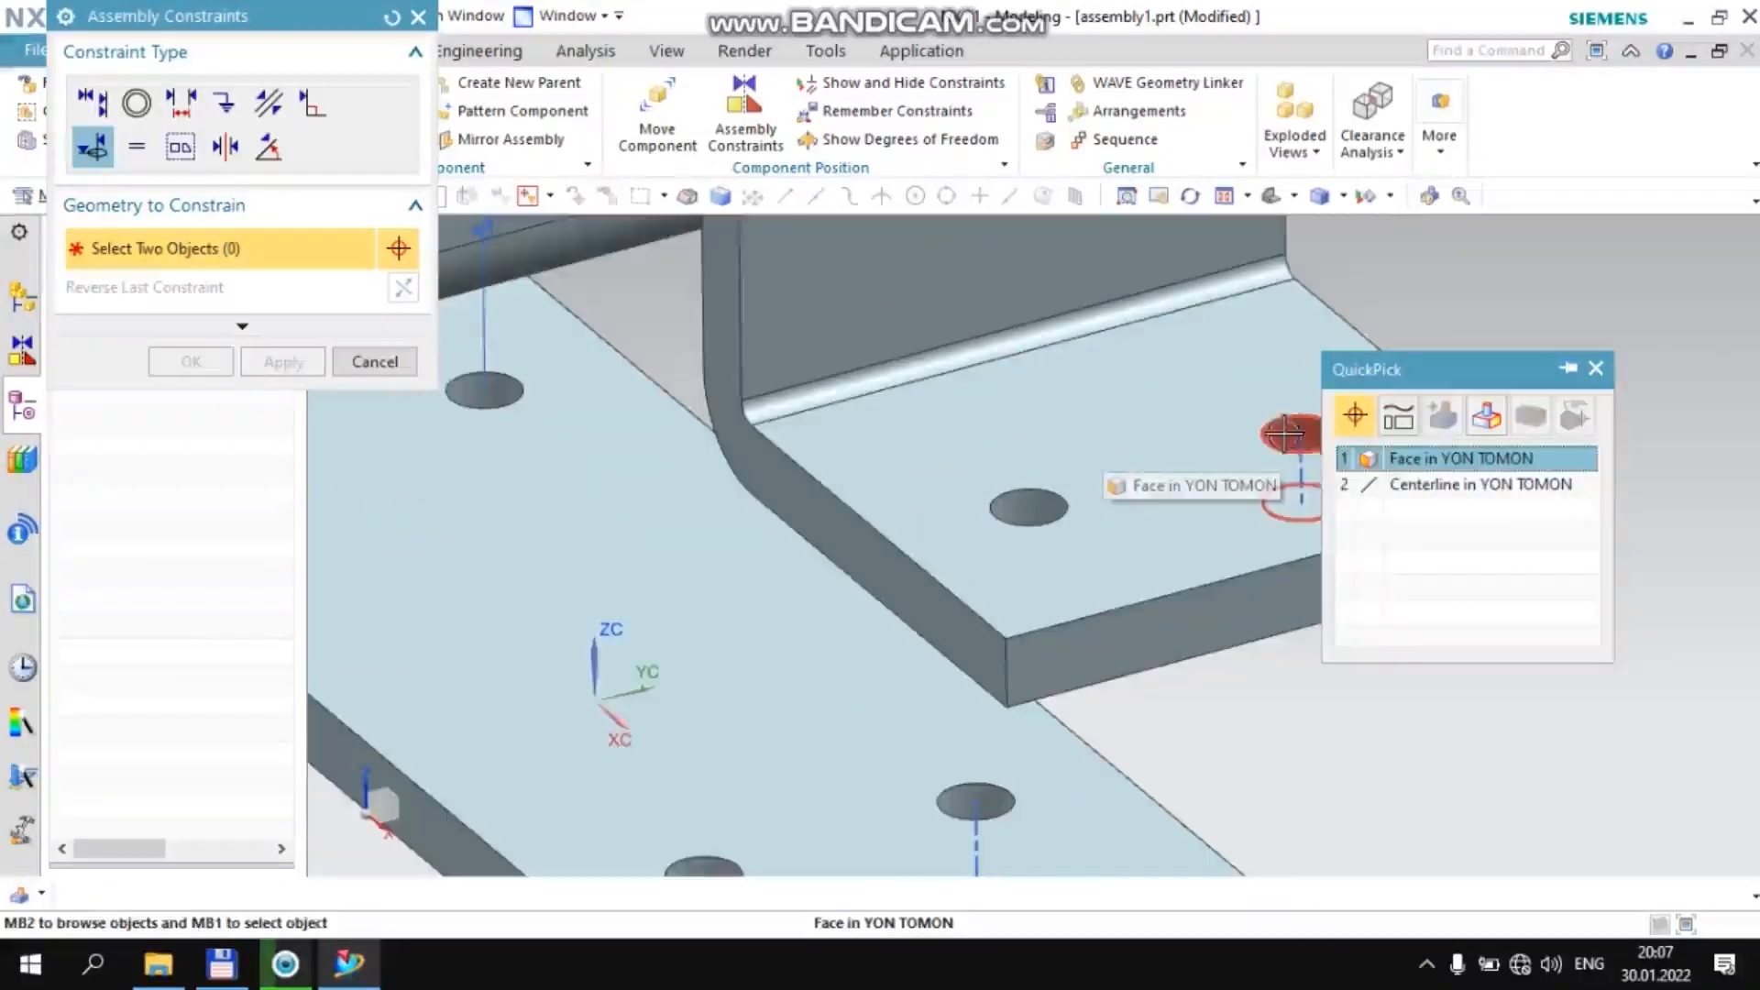
left_click(1400, 457)
scroll(1298, 431, "up", 4)
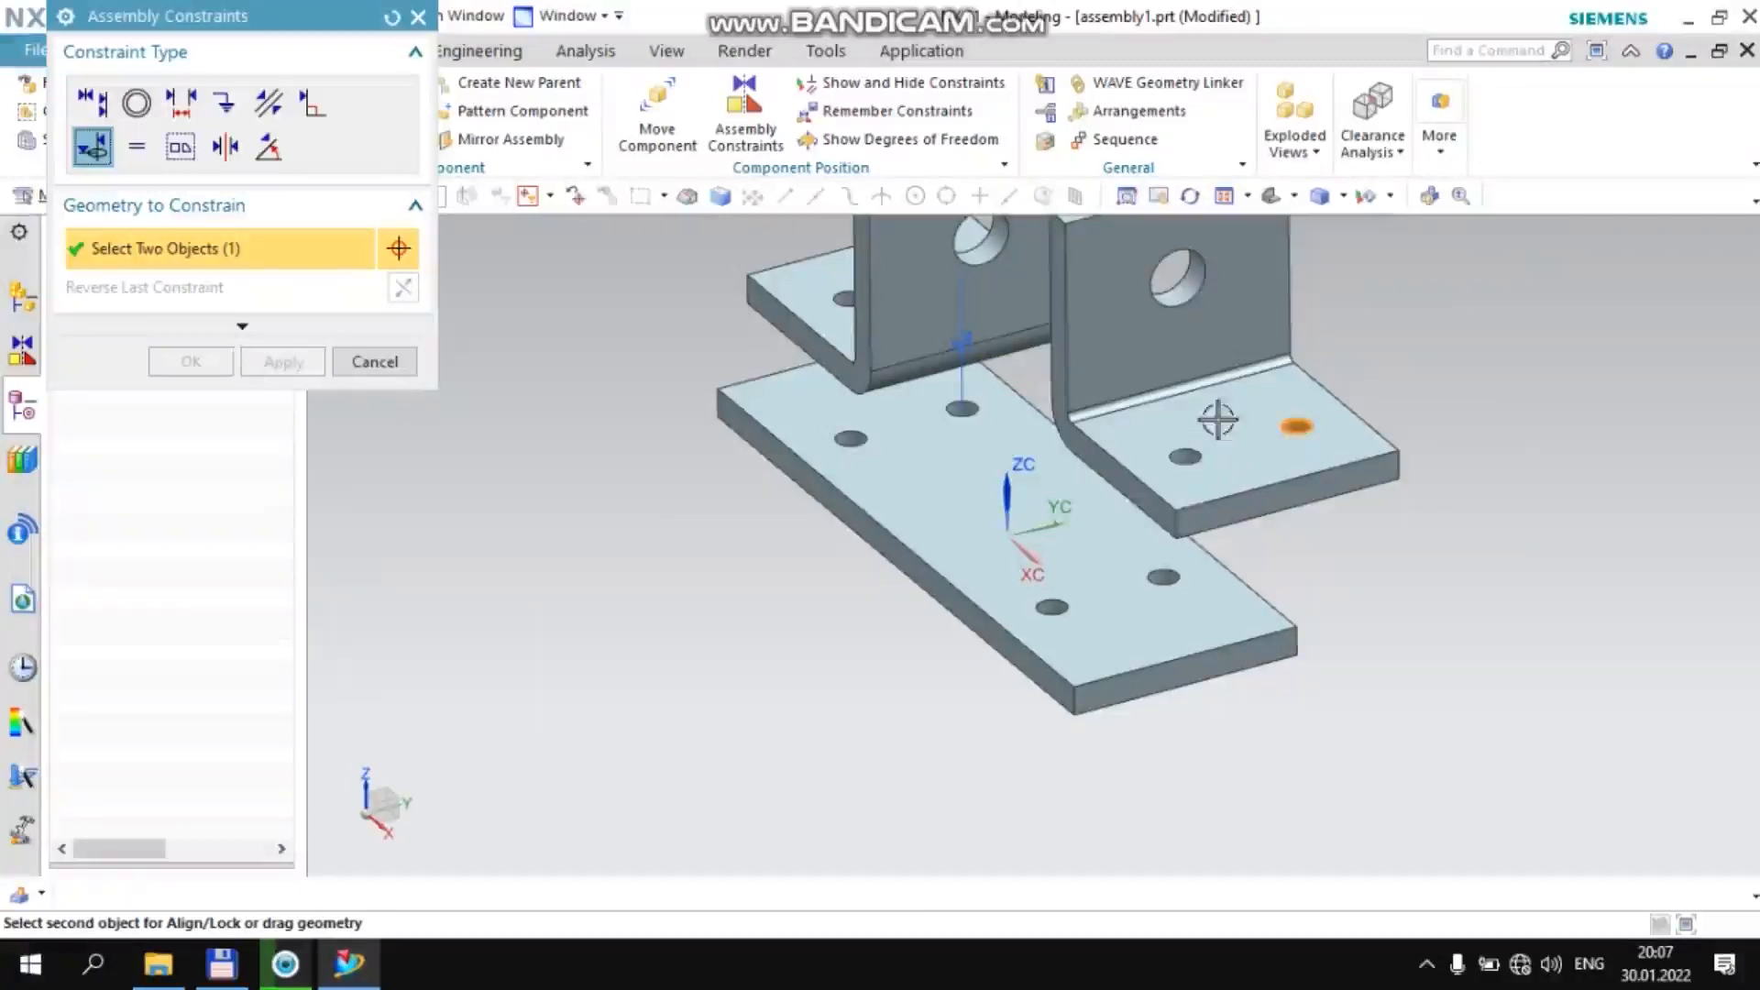
scroll(1180, 556, "down", 5)
left_click(1163, 562)
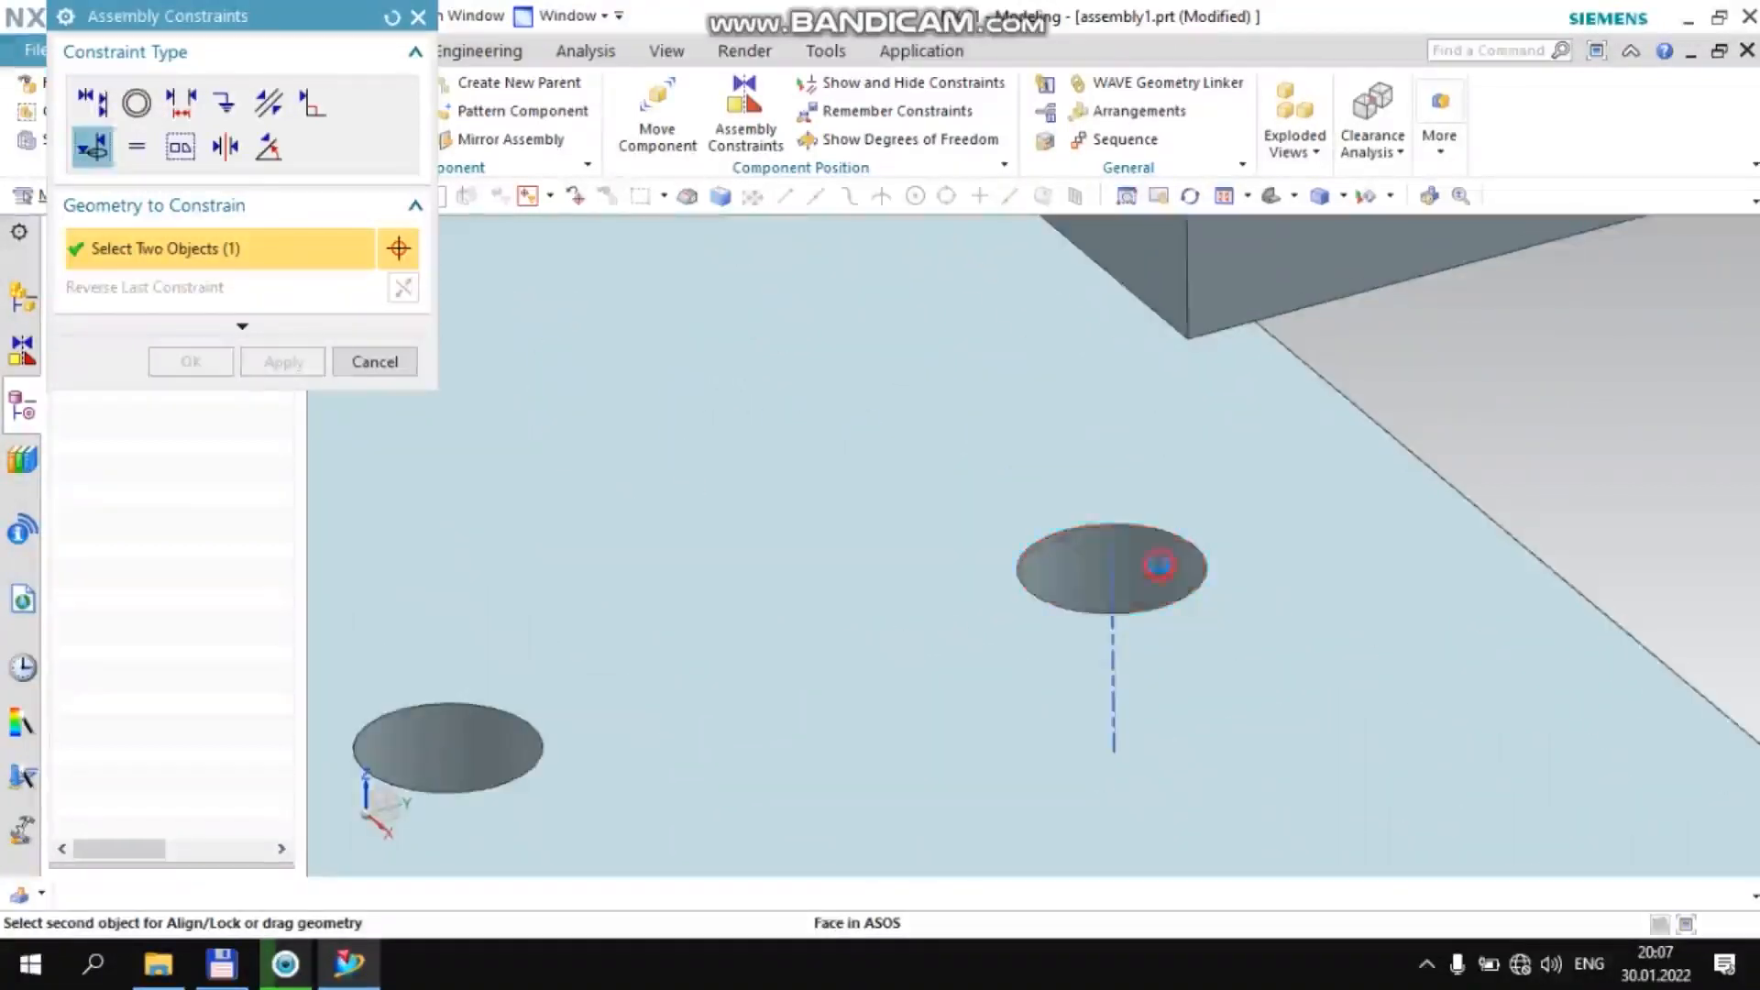
scroll(1194, 521, "up", 5)
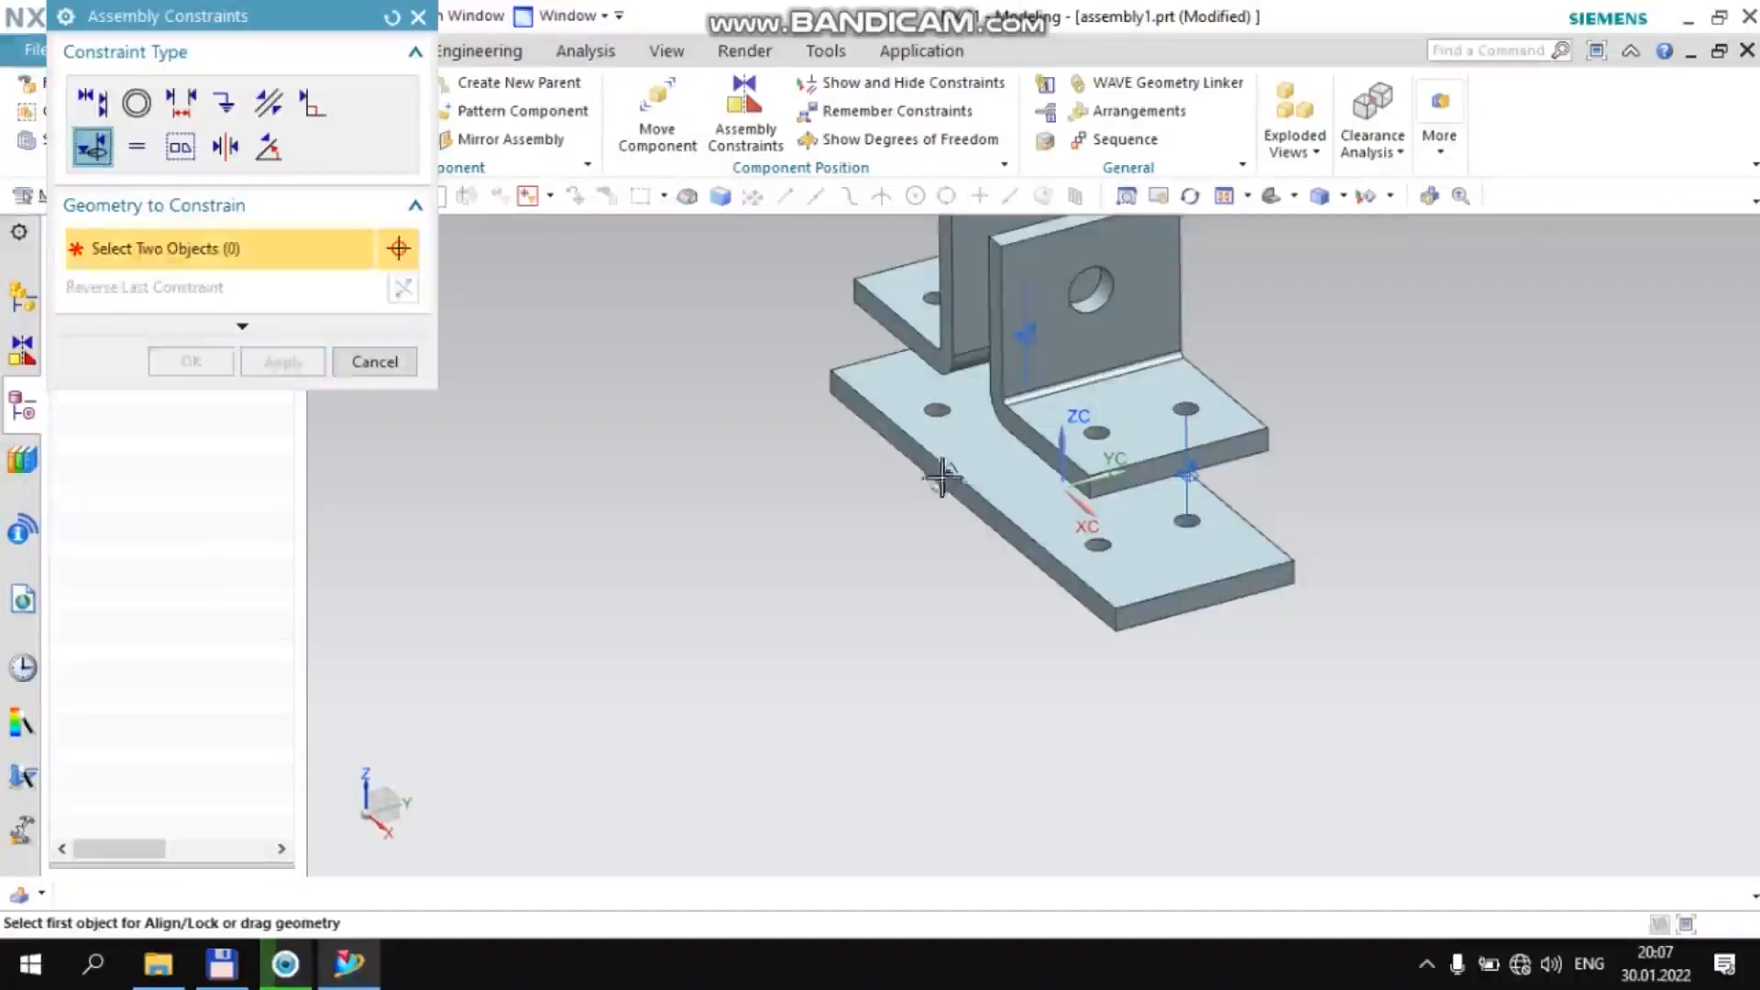
Add a 0 mm Distance constraint between the underside of the +XC-side bracket's flange and the upper face of the base plate
middle_click_drag(1016, 525, 1085, 442)
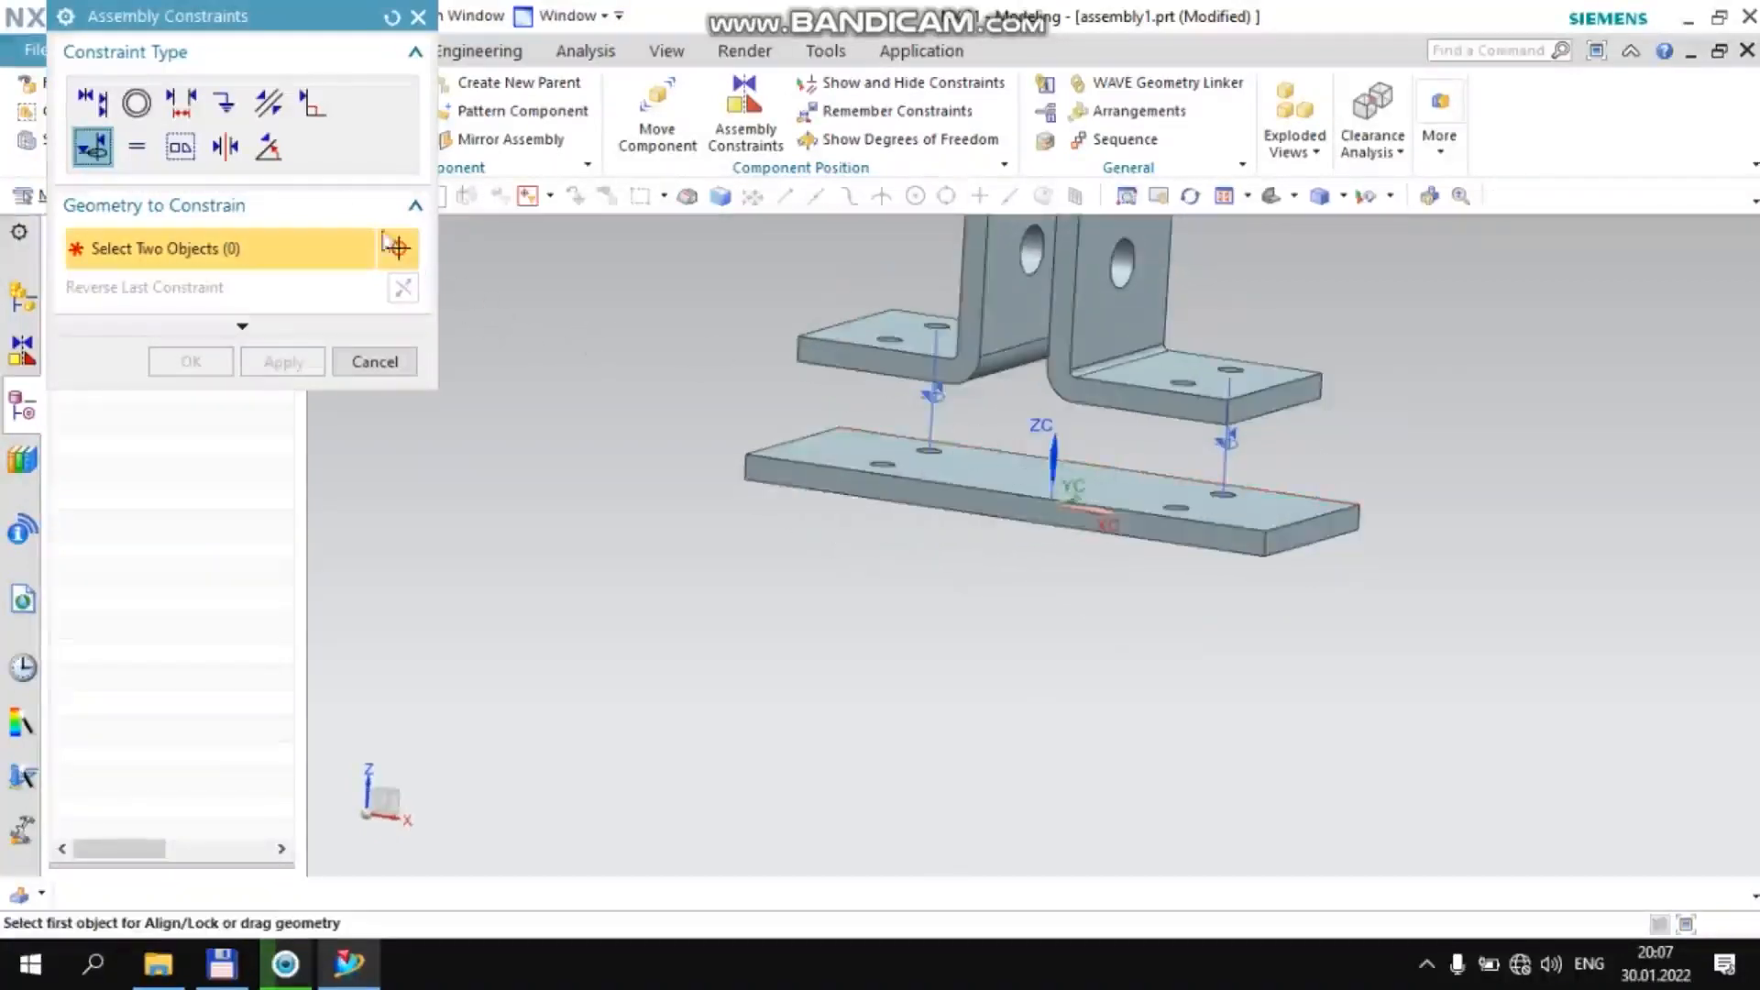
left_click(184, 105)
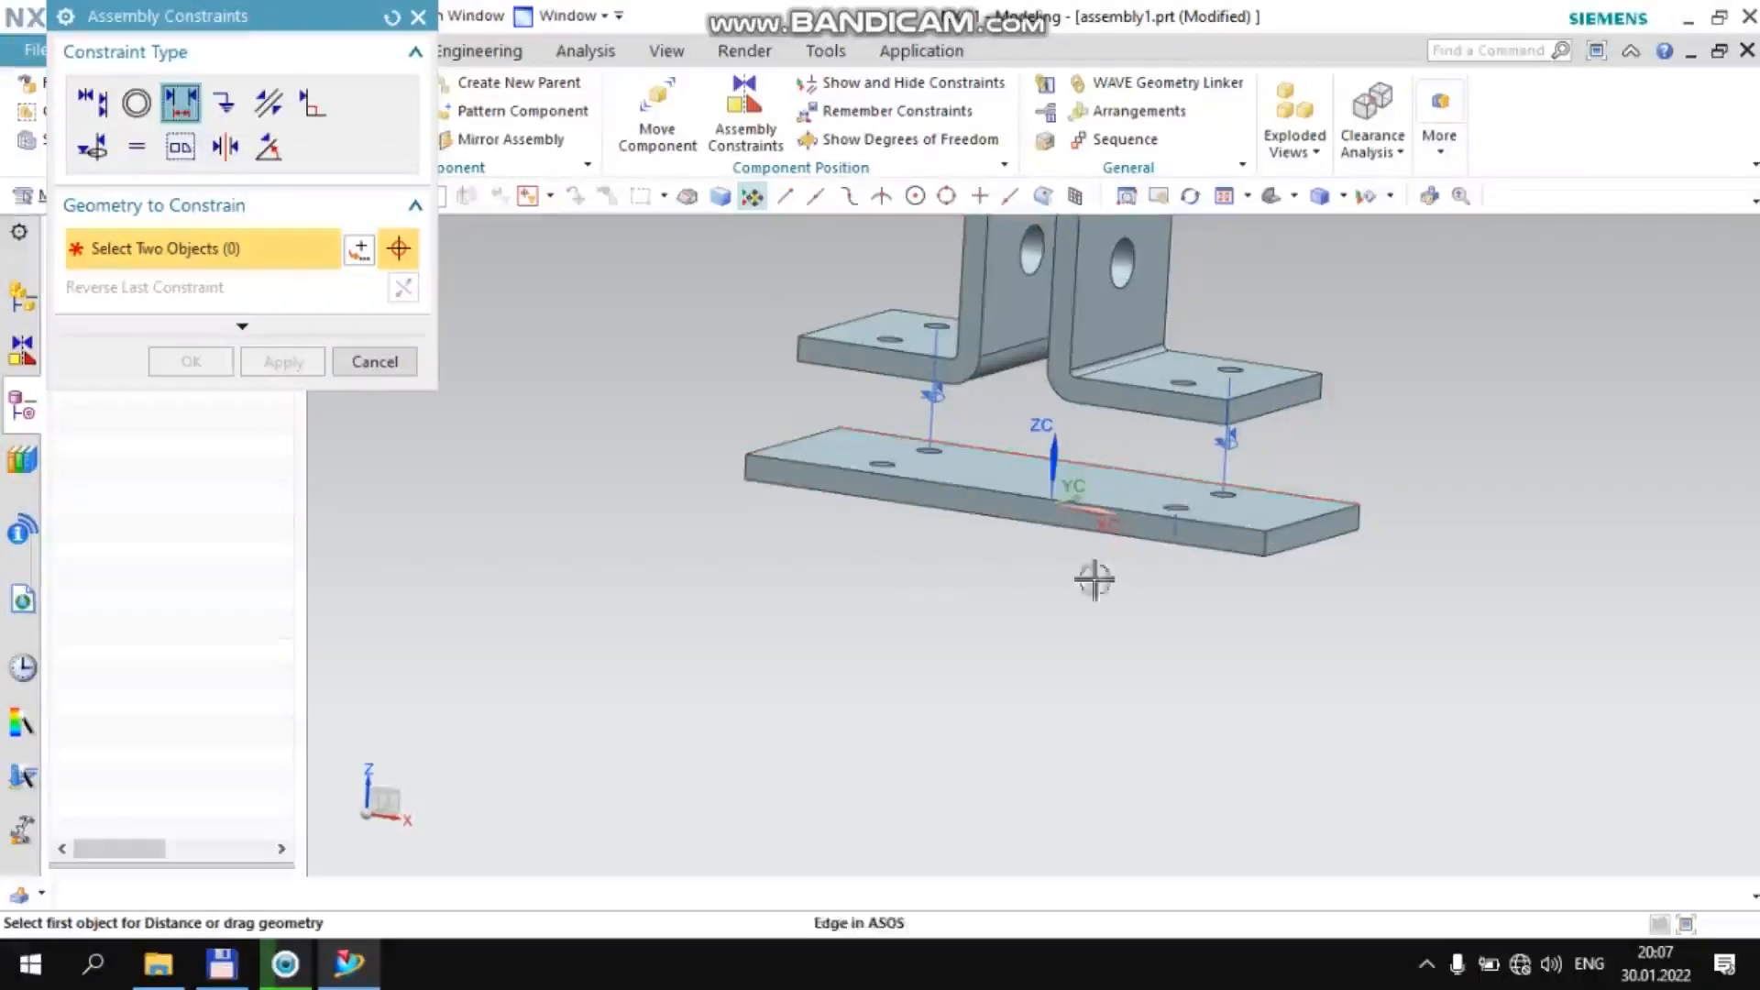
middle_click_drag(1013, 574, 1050, 409)
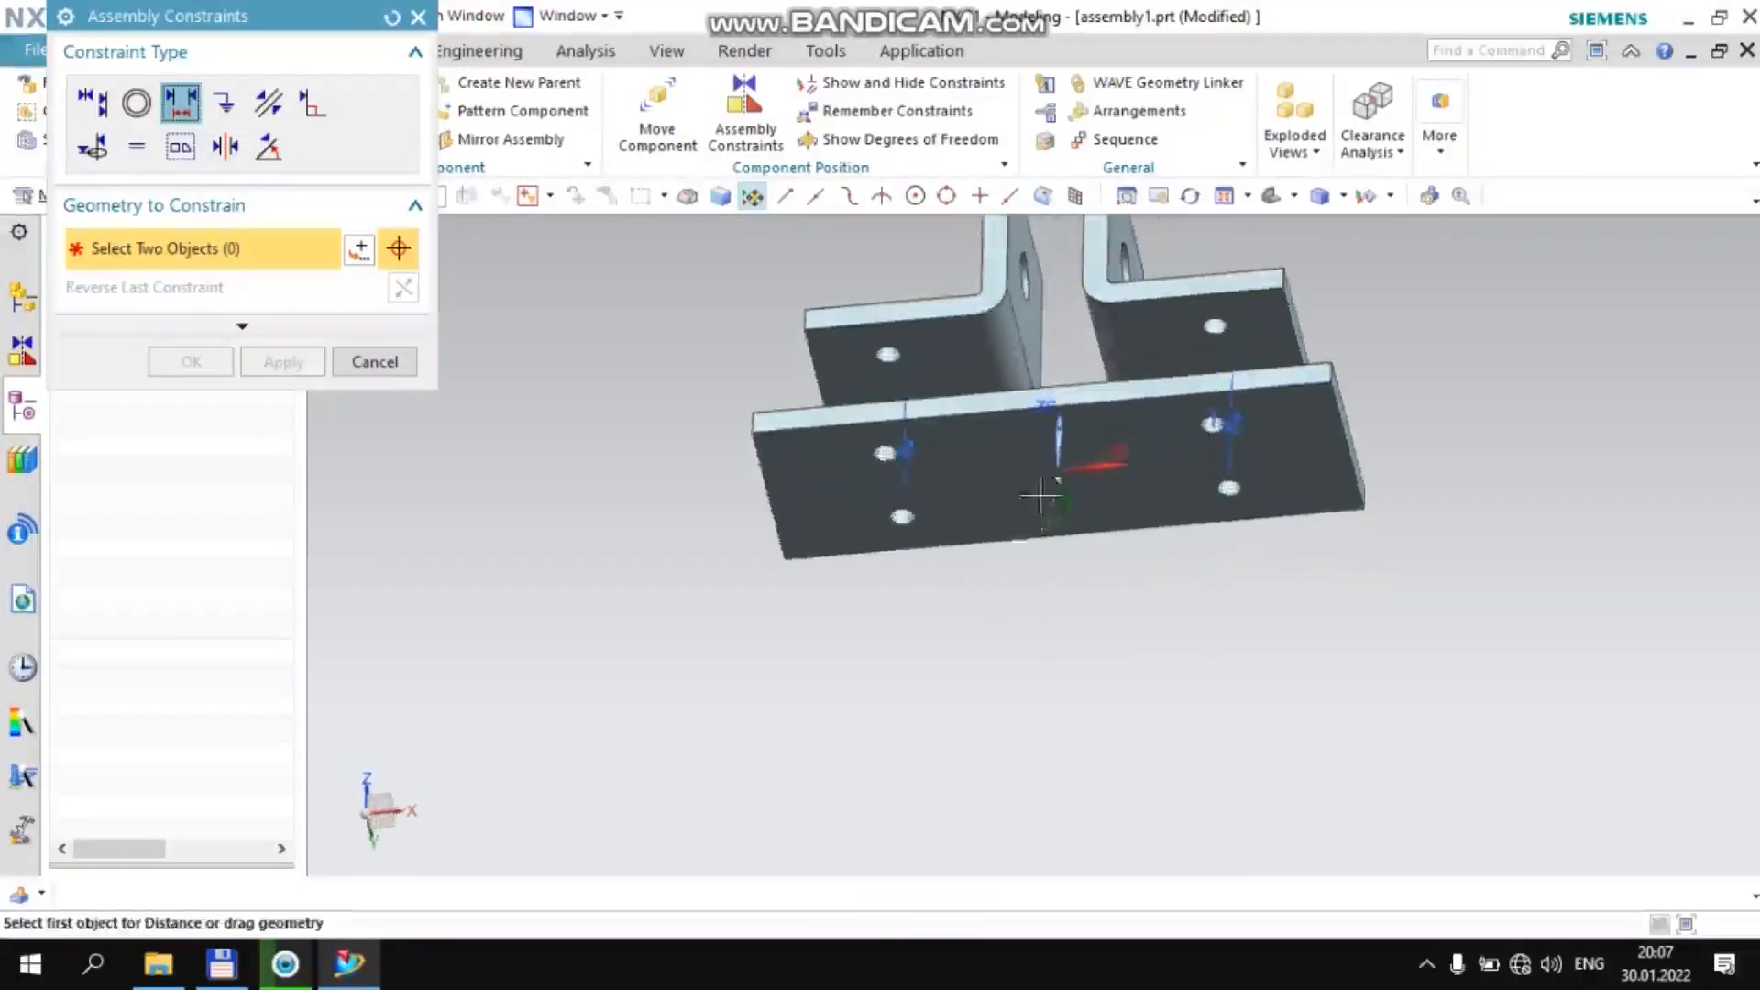
left_click(1177, 344)
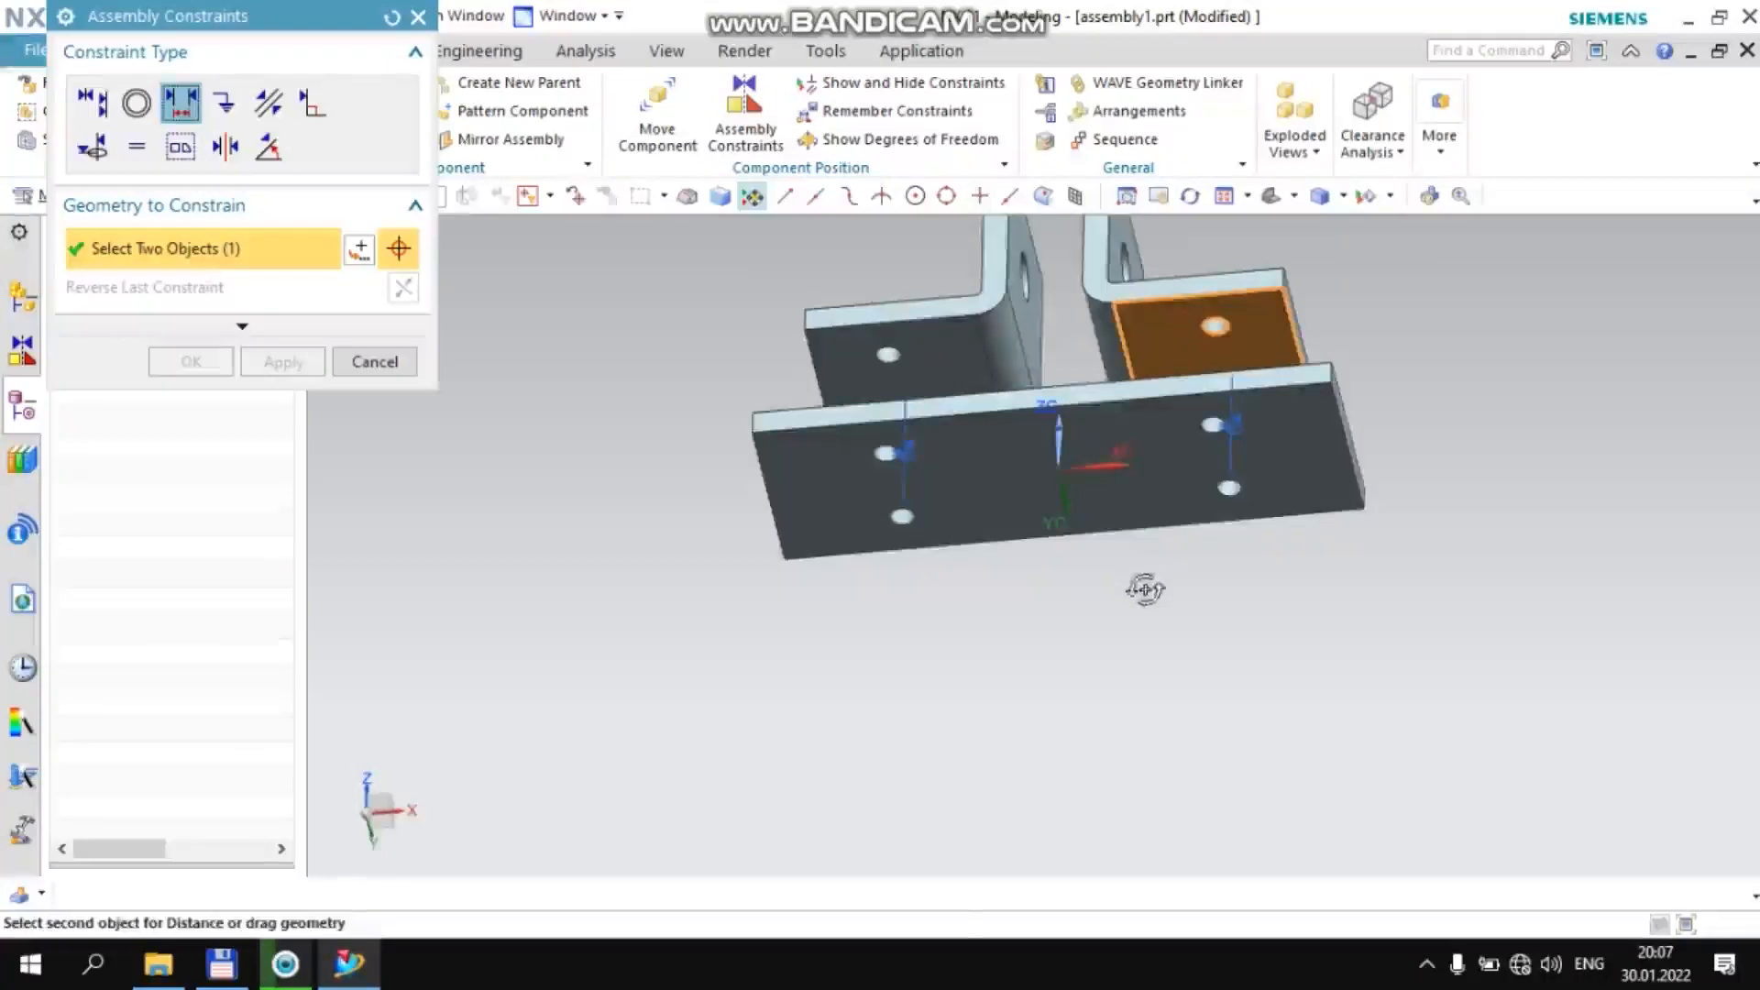
middle_click_drag(1143, 581, 1151, 640)
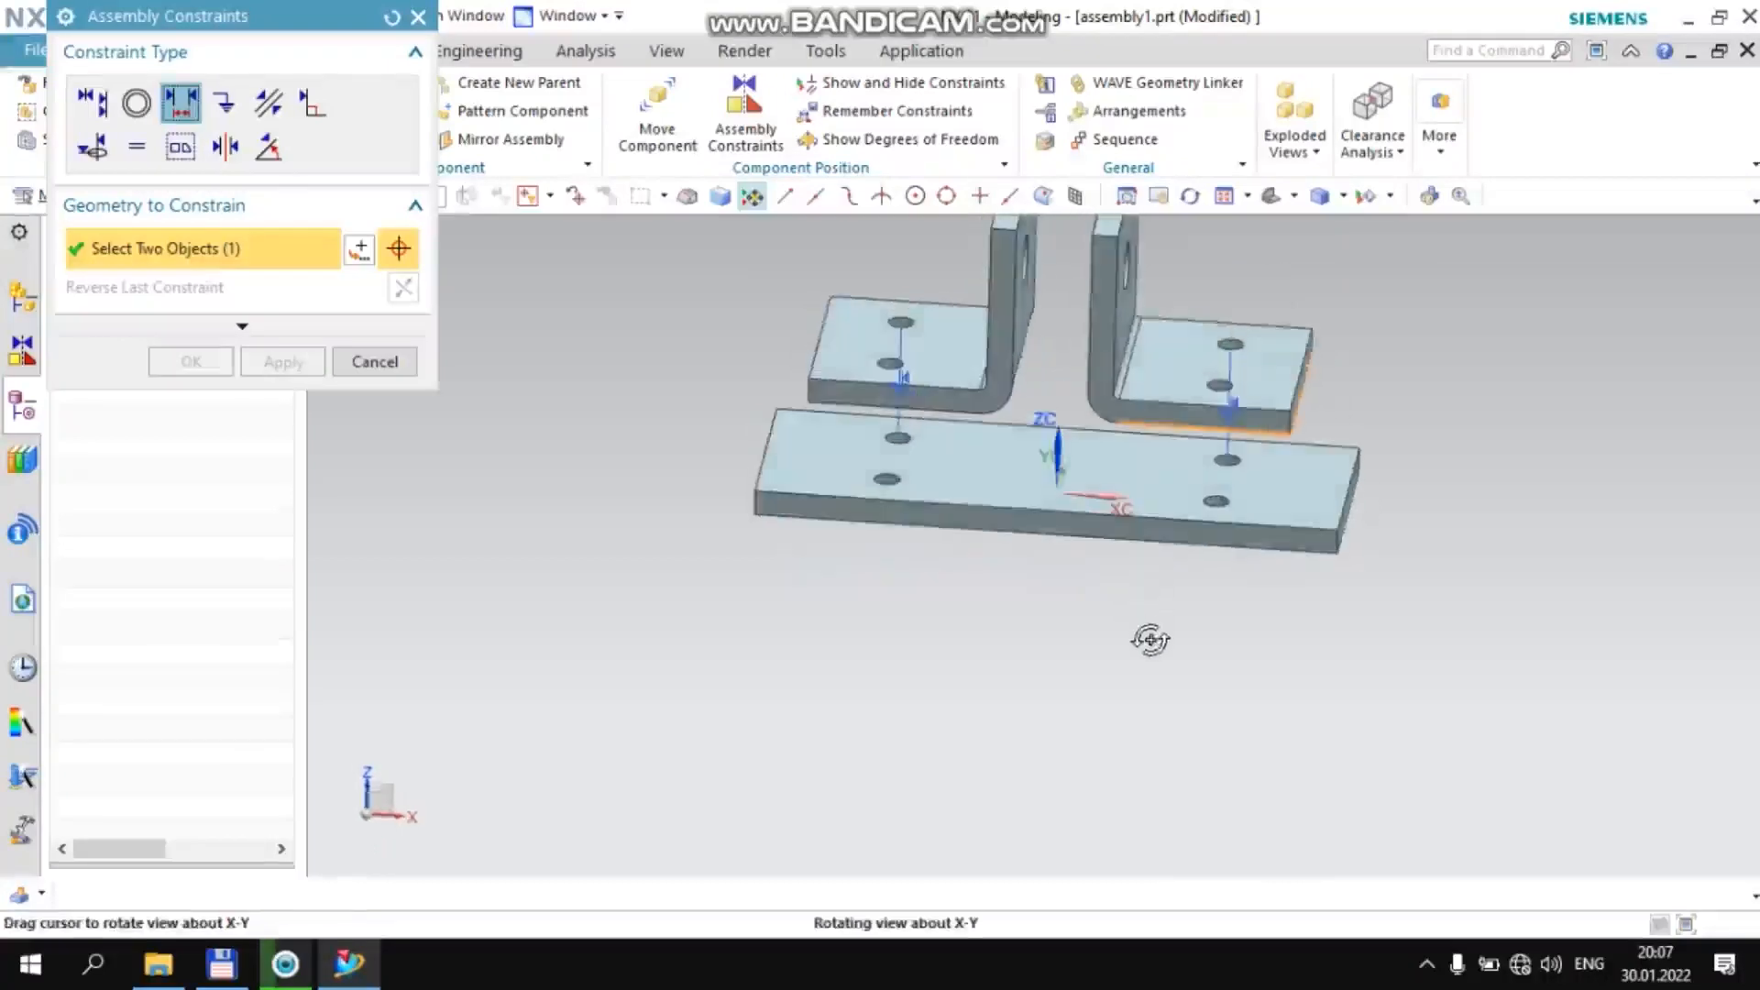
left_click(1155, 474)
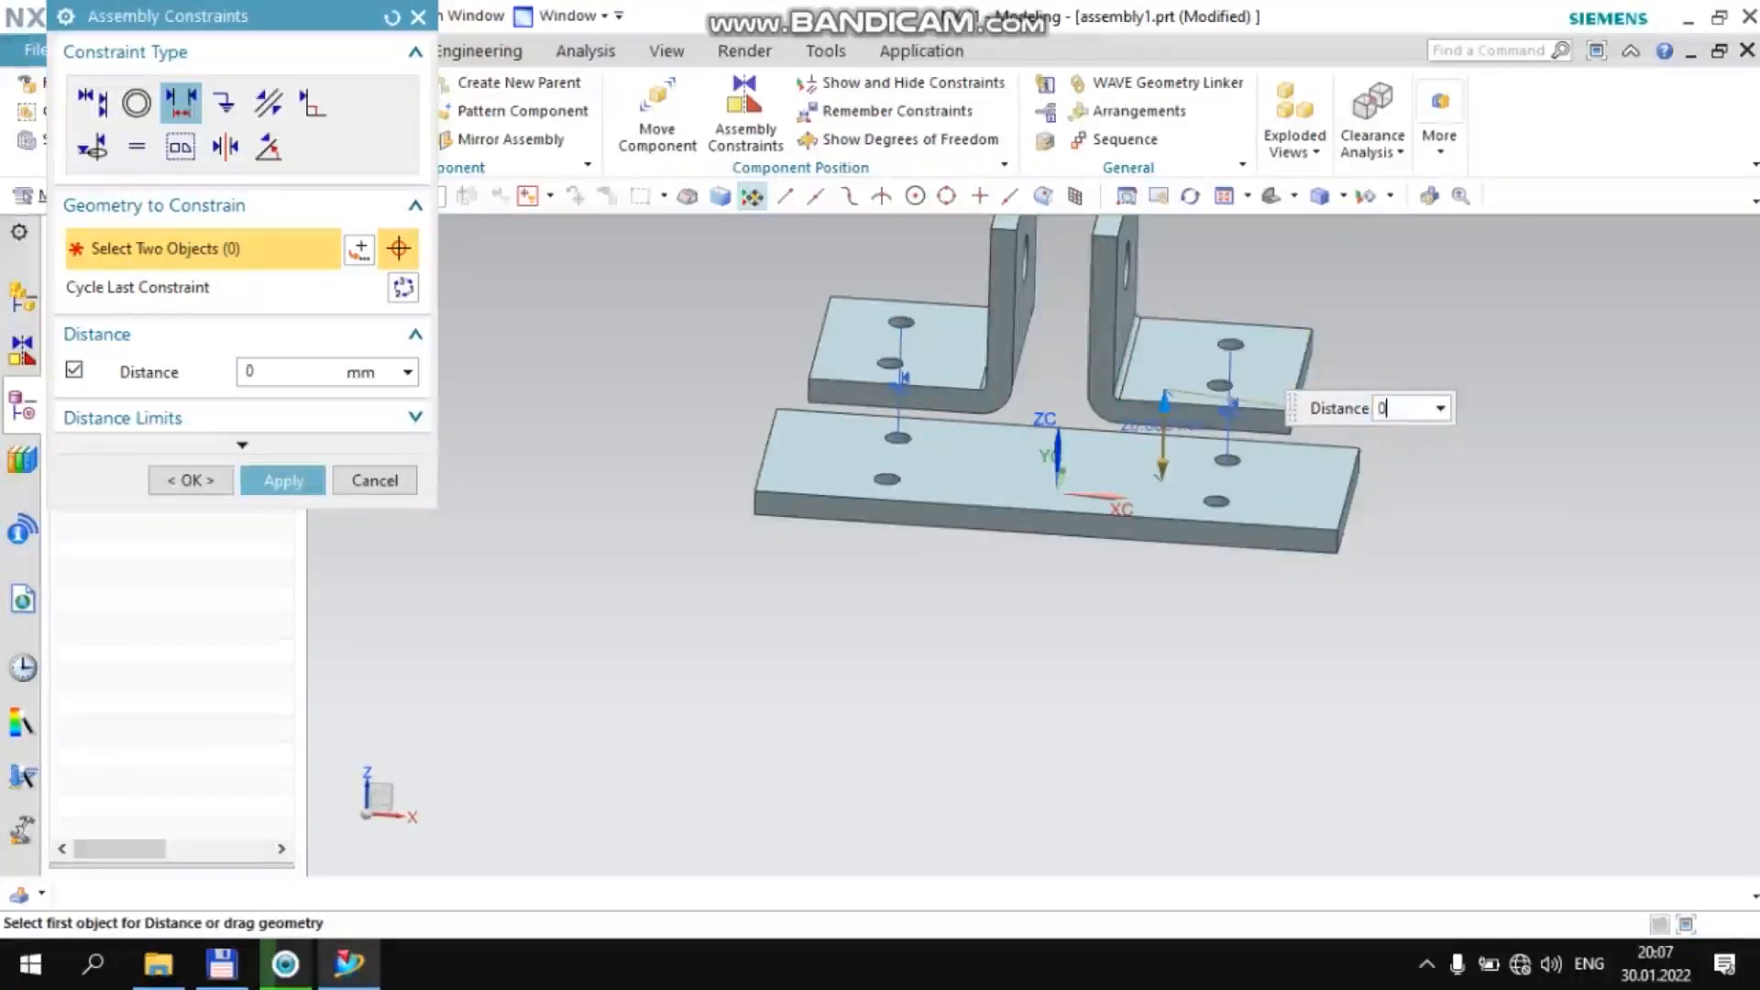
key("Return")
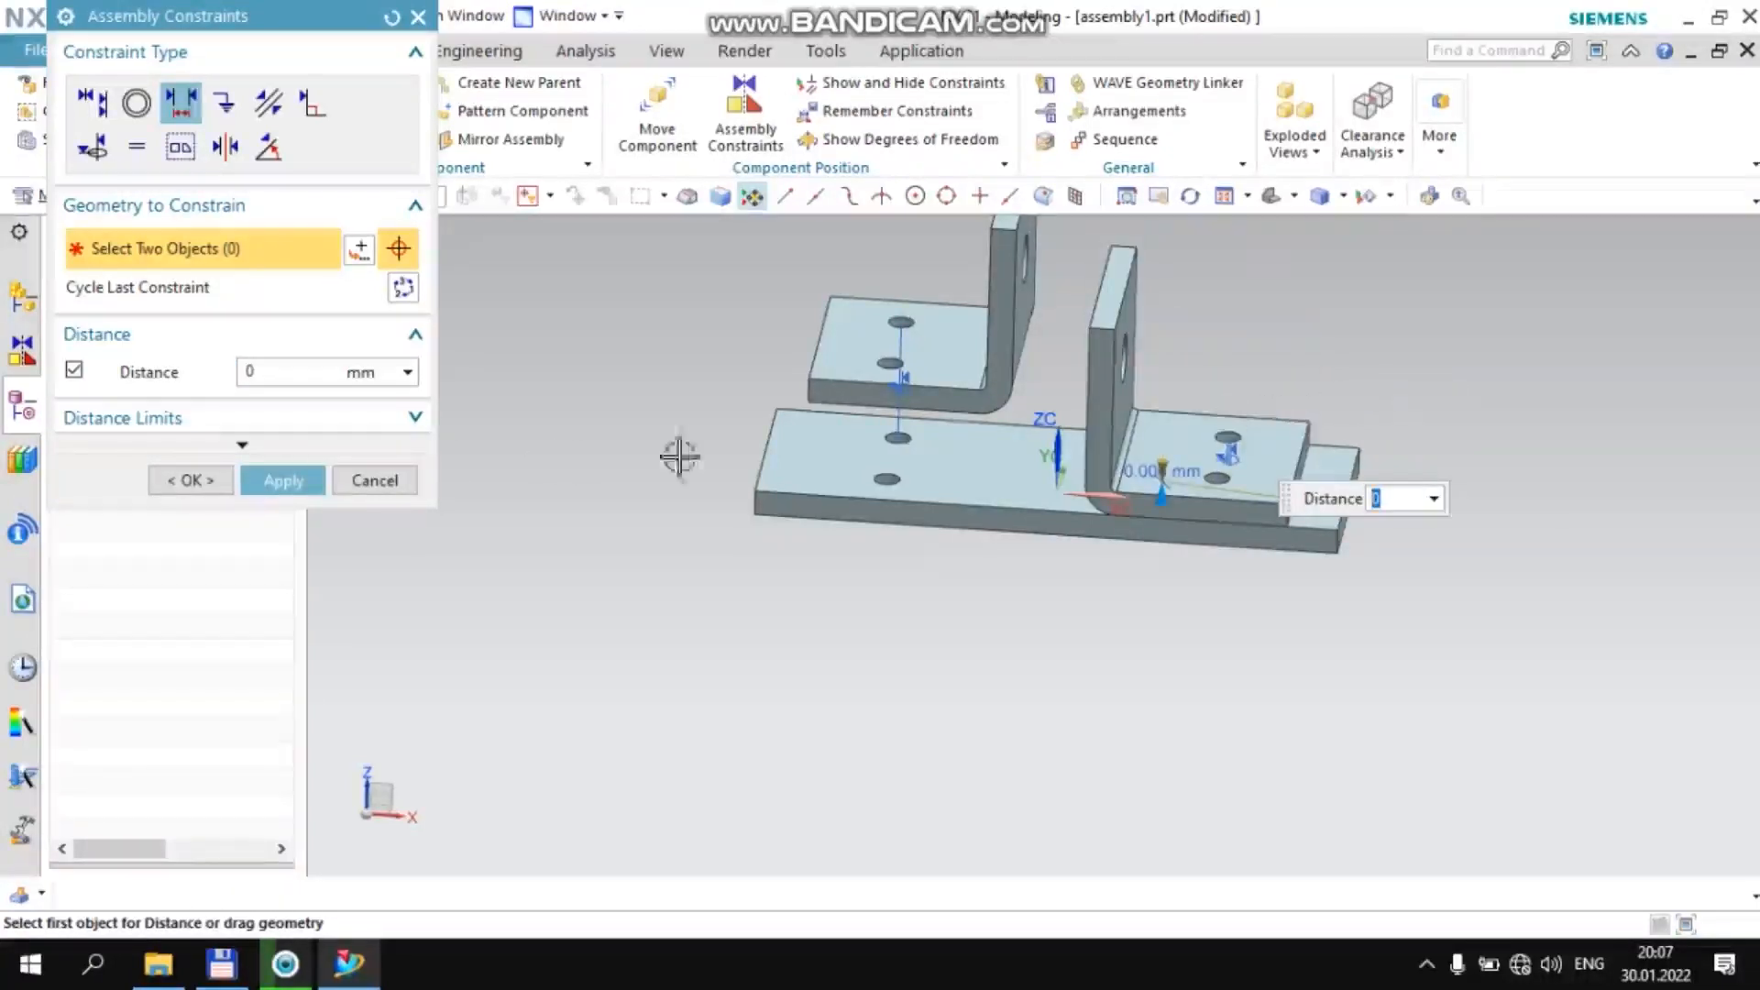
Add a 0 mm Distance constraint between the plate's upper face and the underside of the −XC-side bracket's flange, and finish constraining
left_click(954, 471)
middle_click_drag(904, 597, 931, 507)
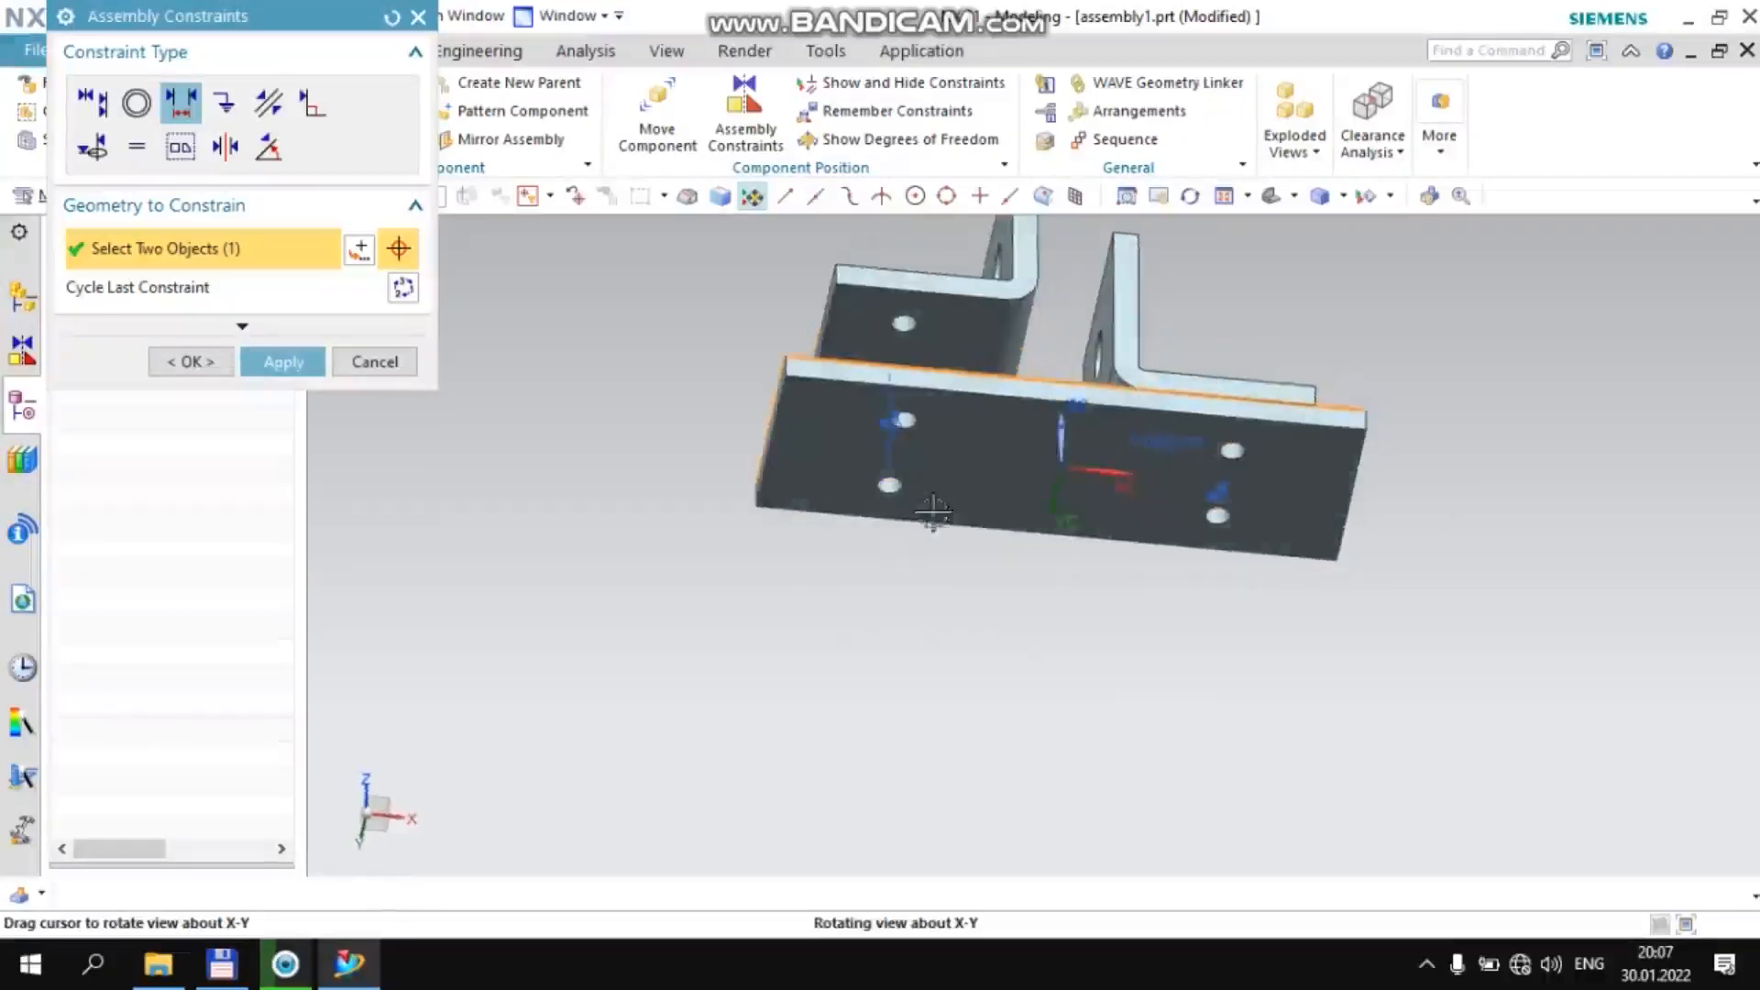
mouse_move(946, 630)
middle_mouse_down()
mouse_move(949, 650)
mouse_move(950, 596)
middle_mouse_up()
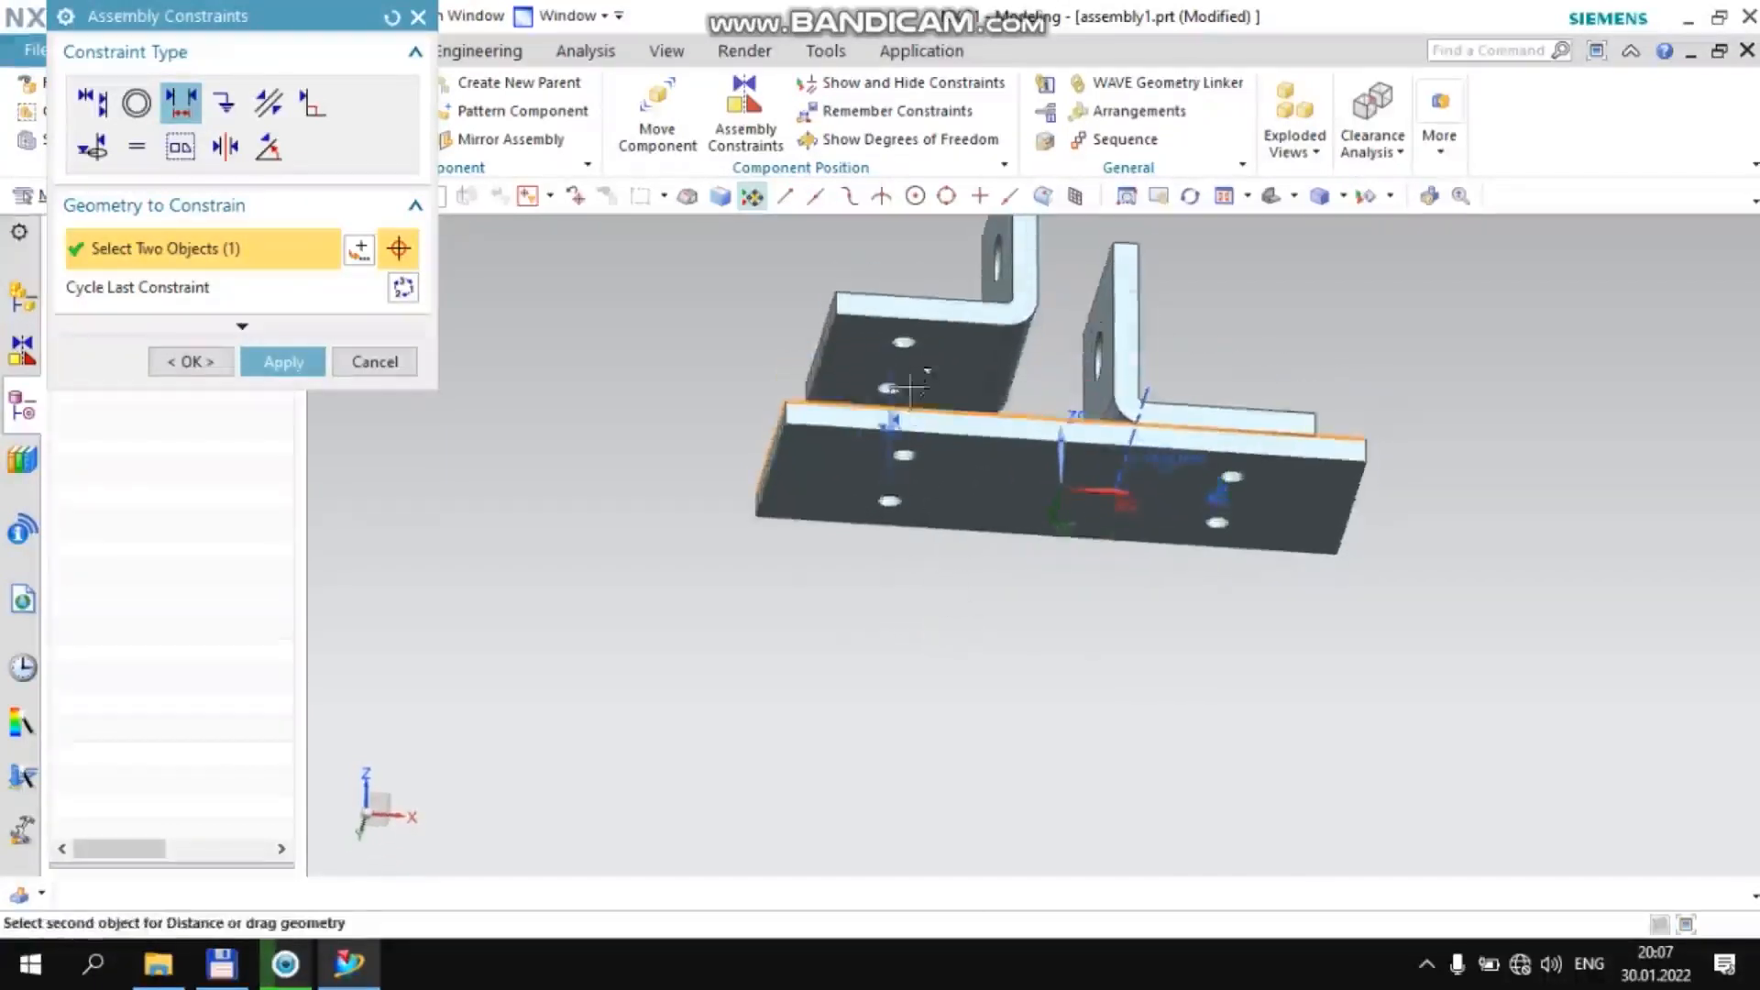
left_click(952, 365)
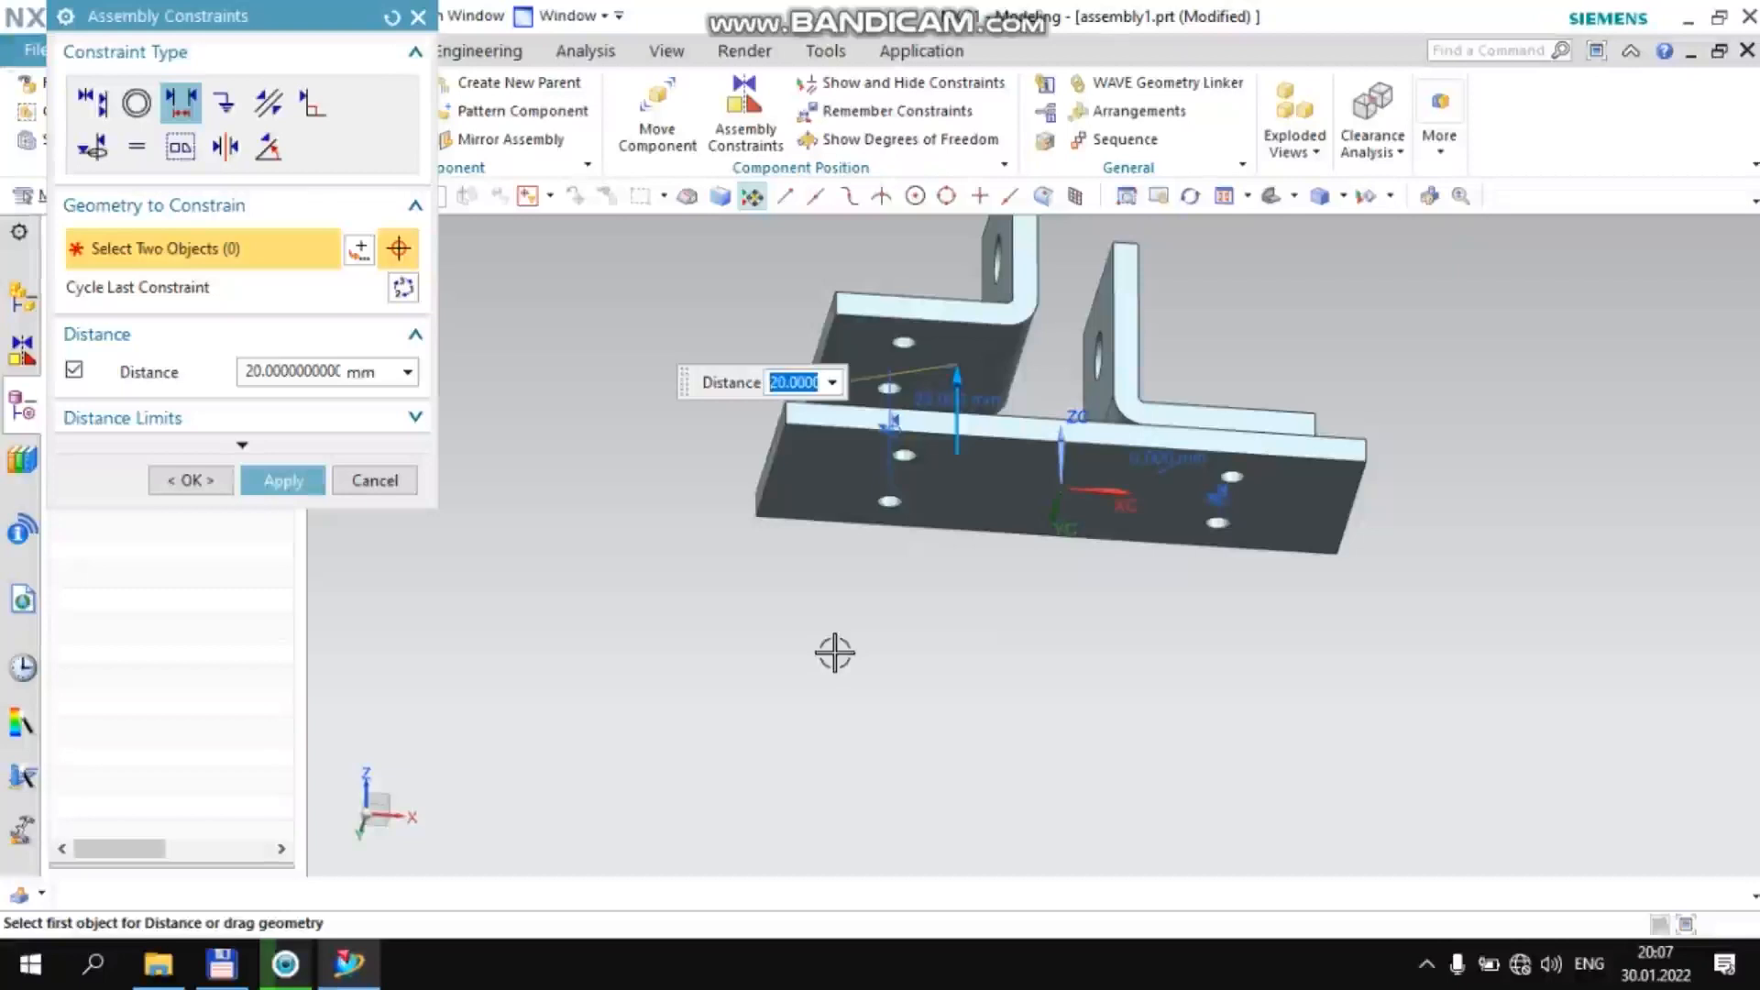
type("0")
key("Return")
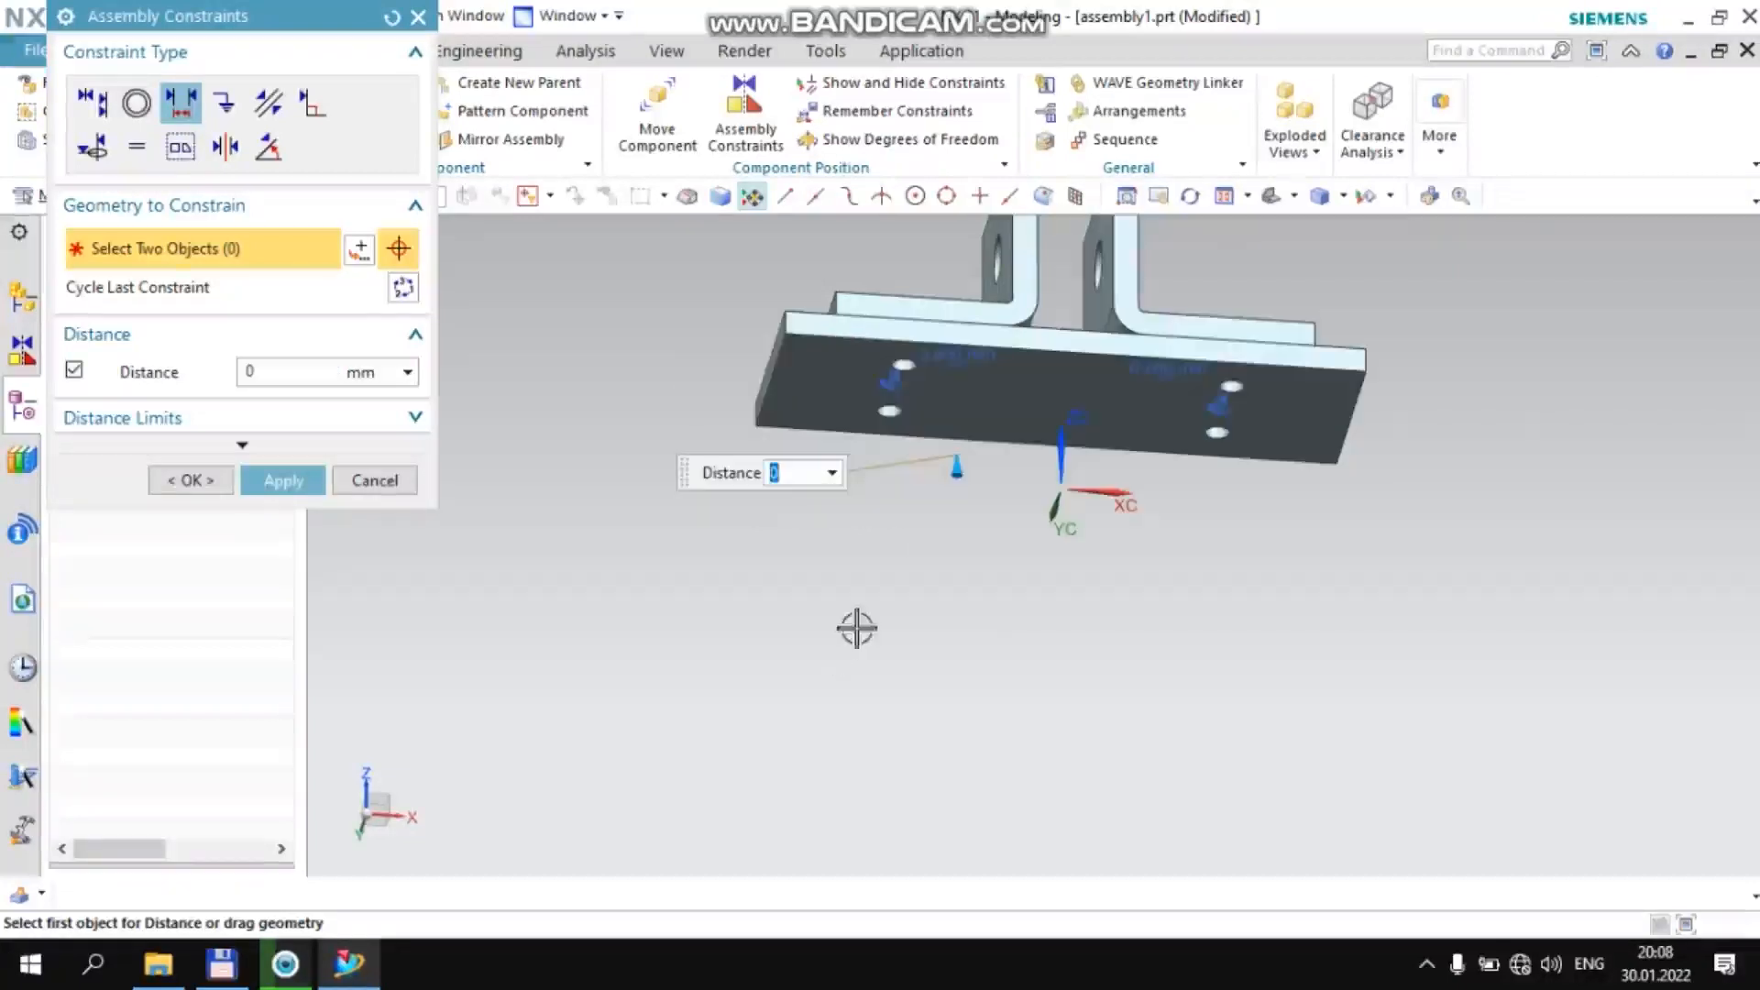
scroll(851, 627, "down", 1)
middle_click_drag(849, 630, 830, 694)
middle_click(680, 605)
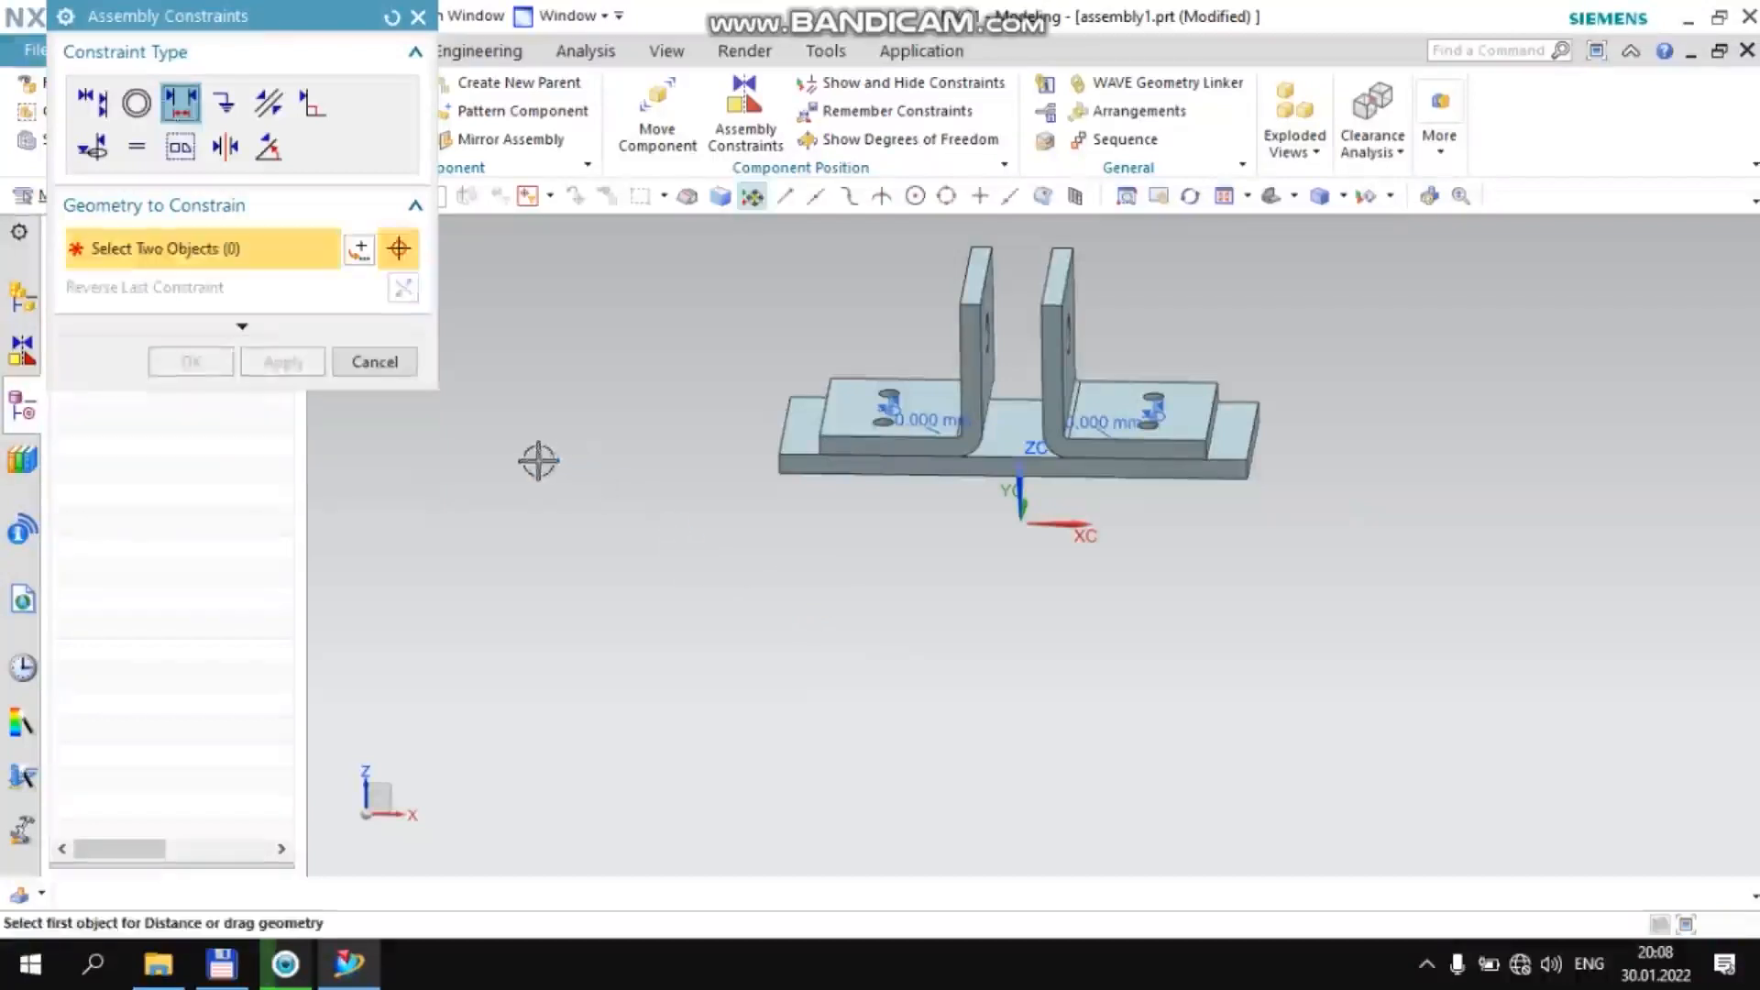
middle_click_drag(637, 518, 711, 582)
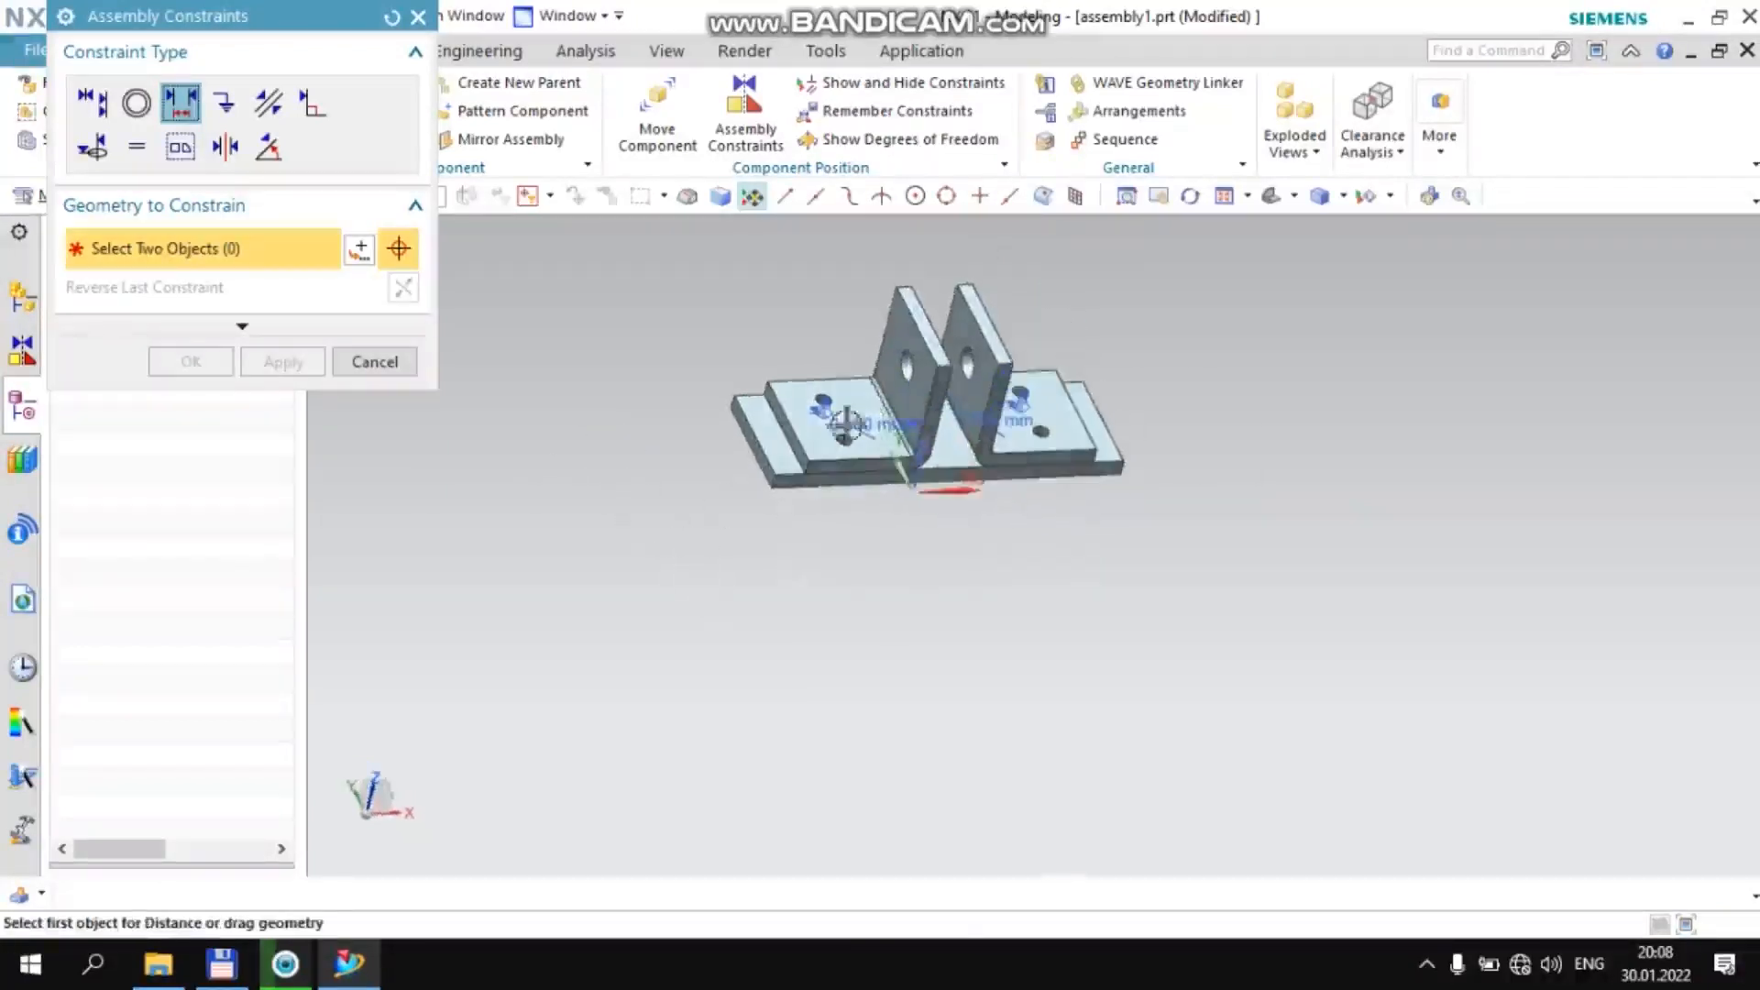
left_click(373, 361)
Try to add the bolt.prt part as a component at the Absolute Origin
scroll(662, 424, "down", 2)
middle_click_drag(629, 412, 600, 353)
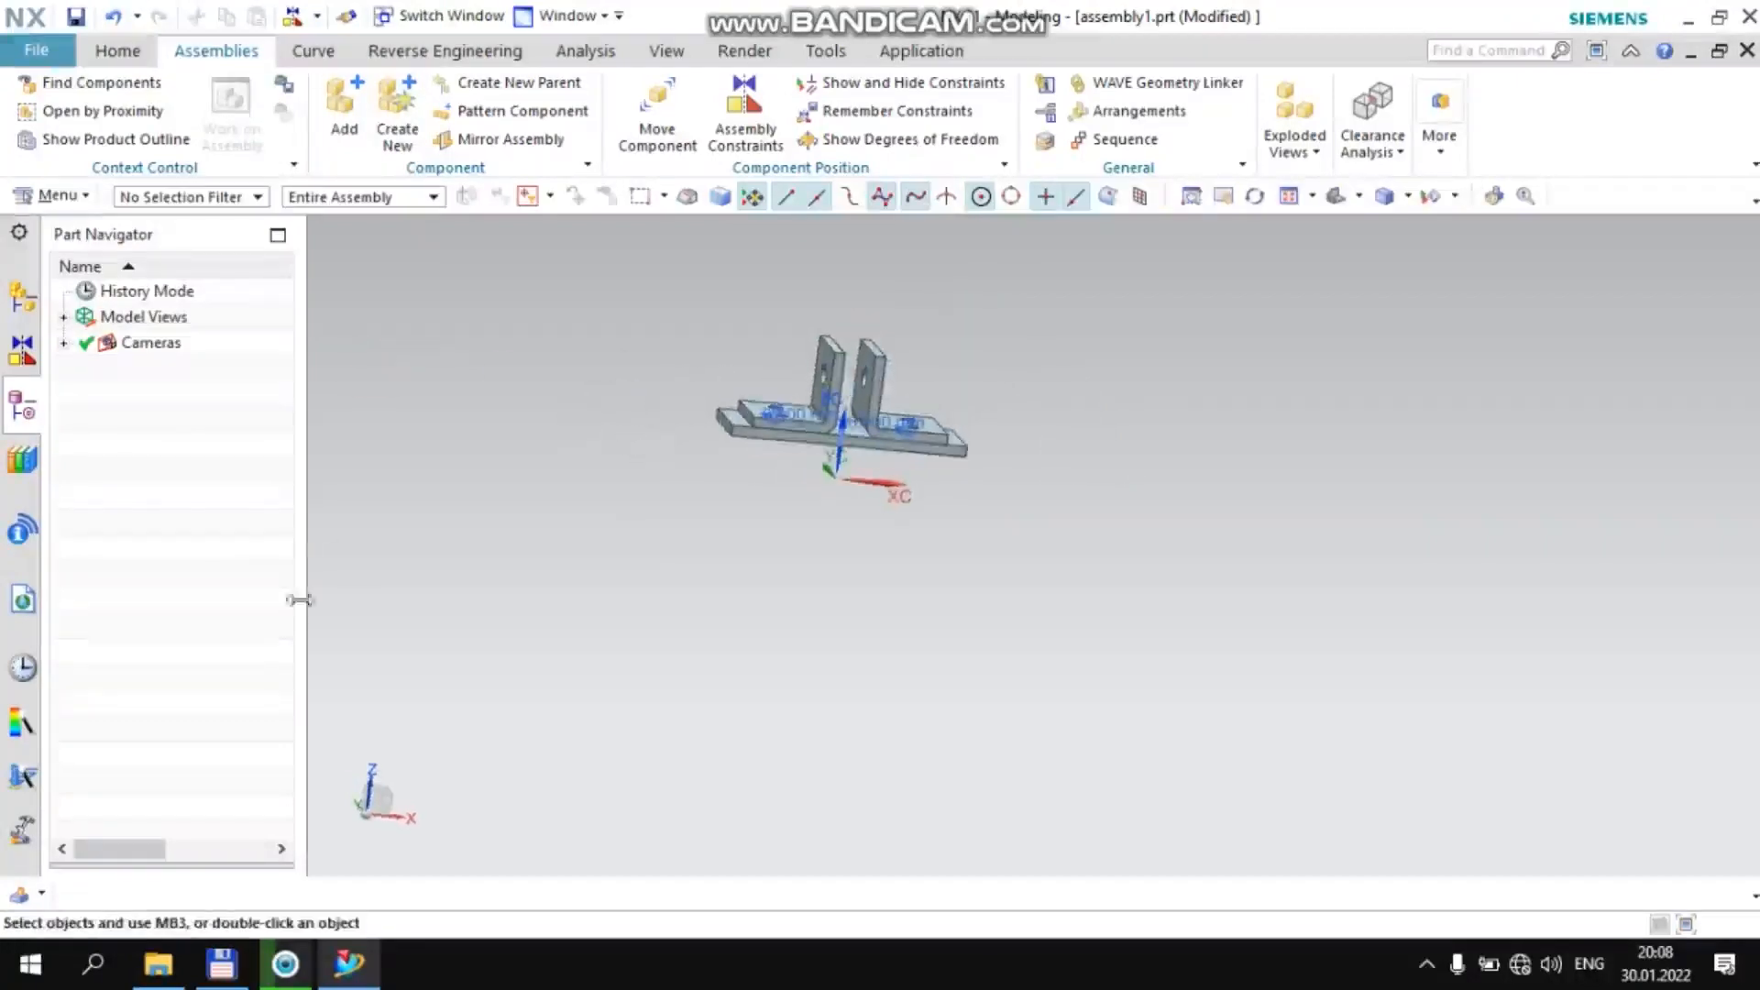
left_click(354, 128)
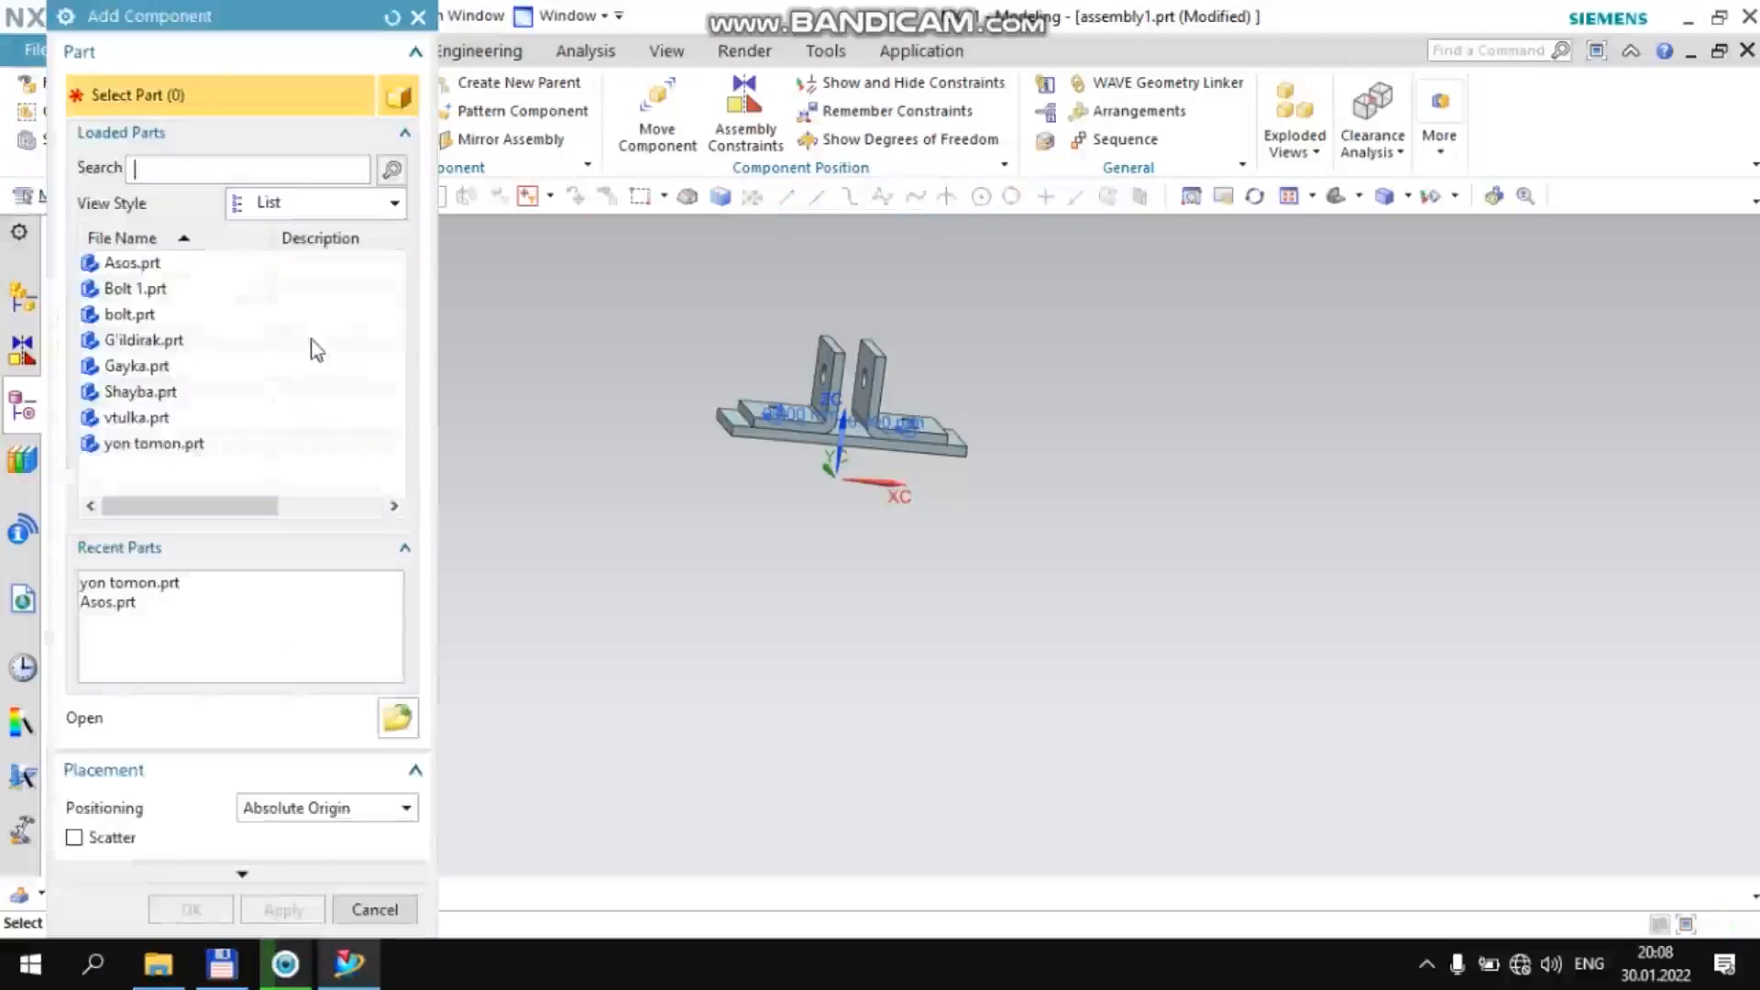
left_click(224, 288)
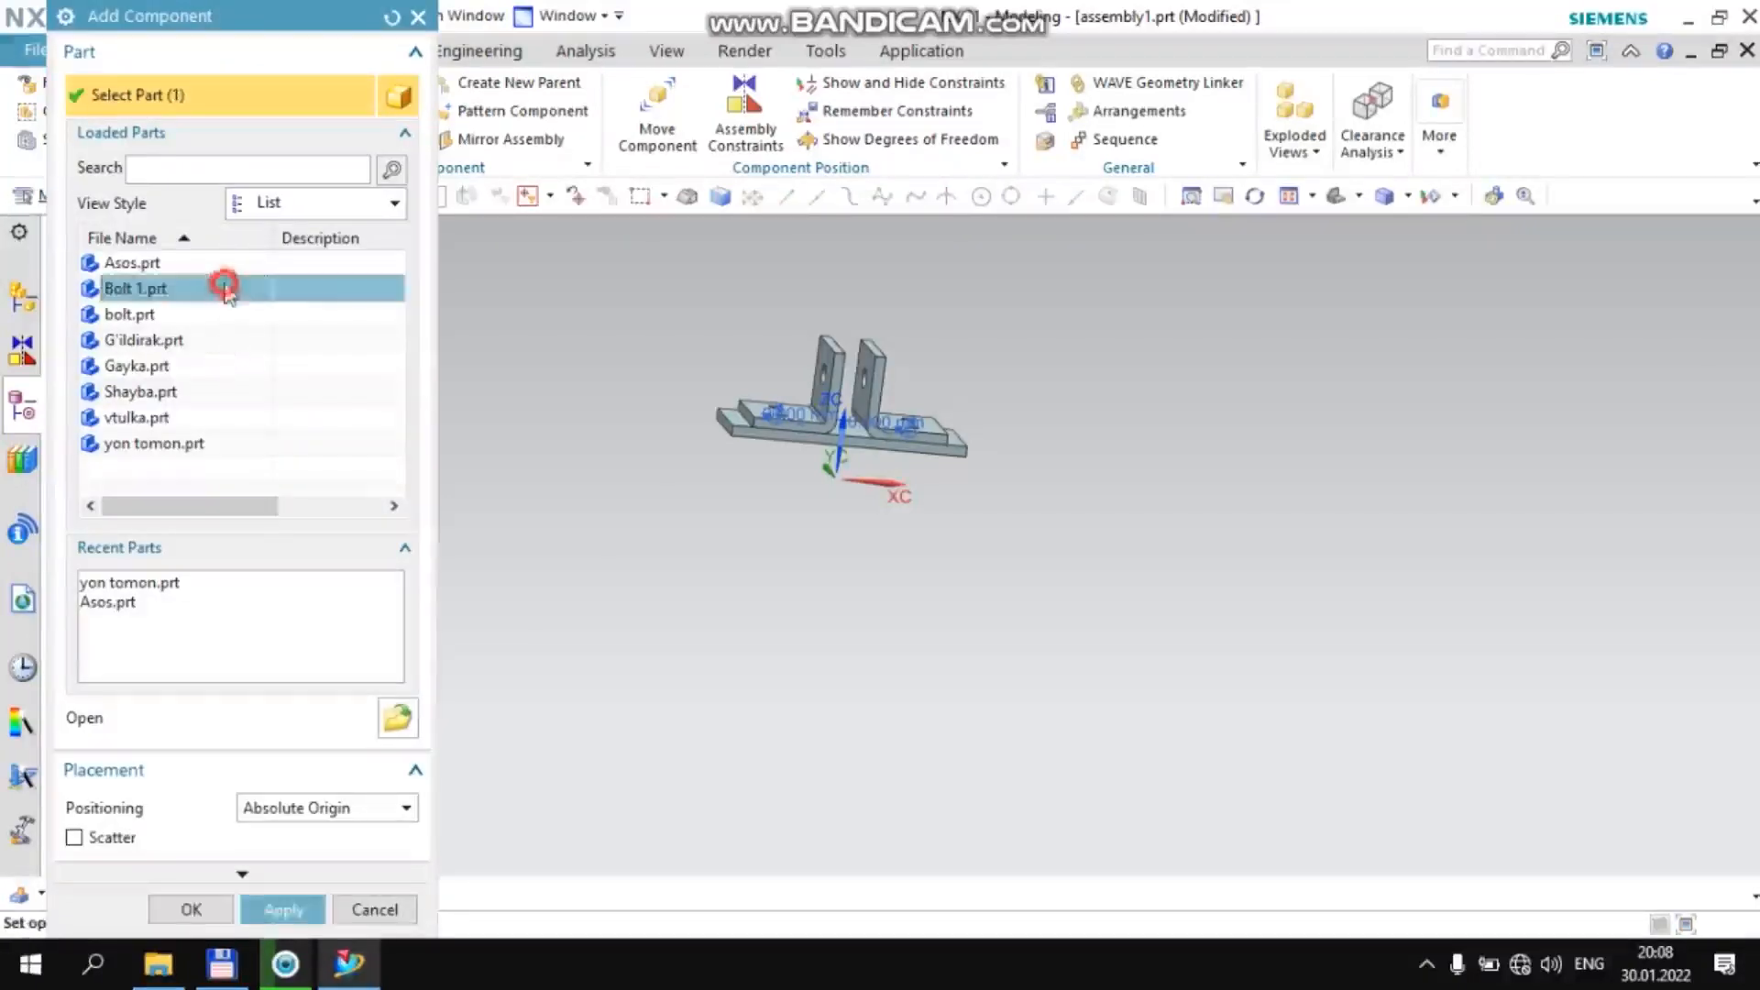
left_click(190, 316)
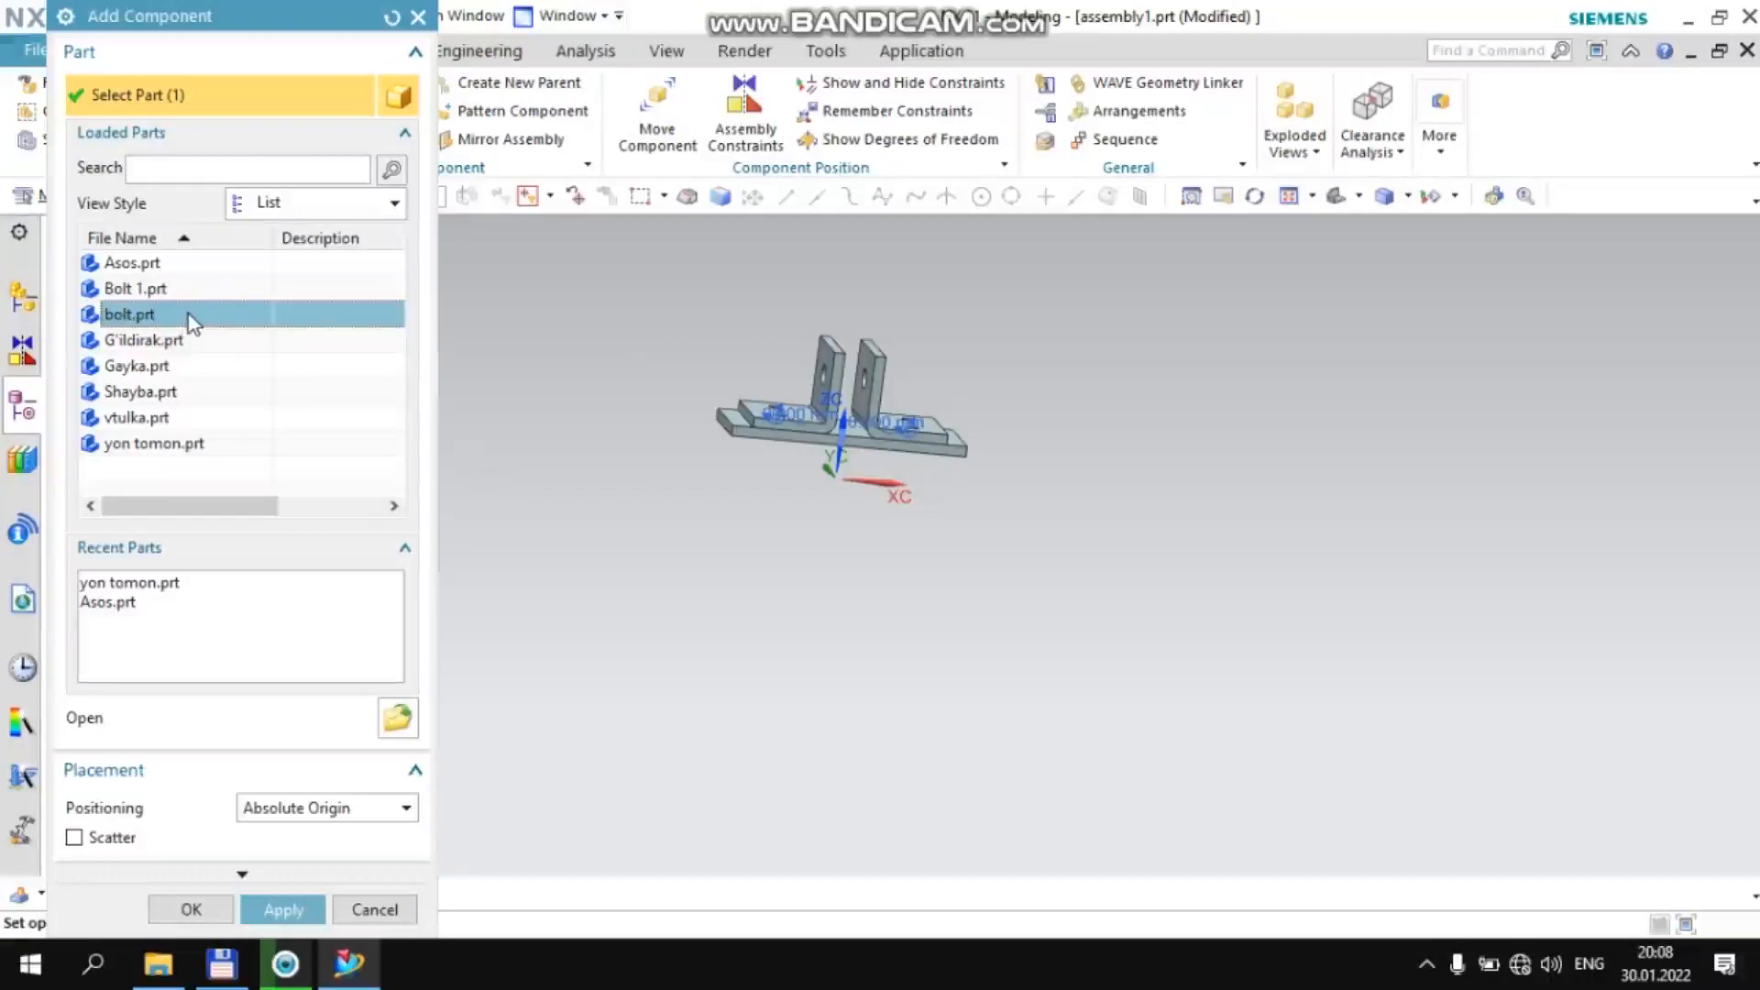
left_click(284, 911)
Add four copies of Bolt 1.prt at the Absolute Origin and finish adding components
left_click(244, 288)
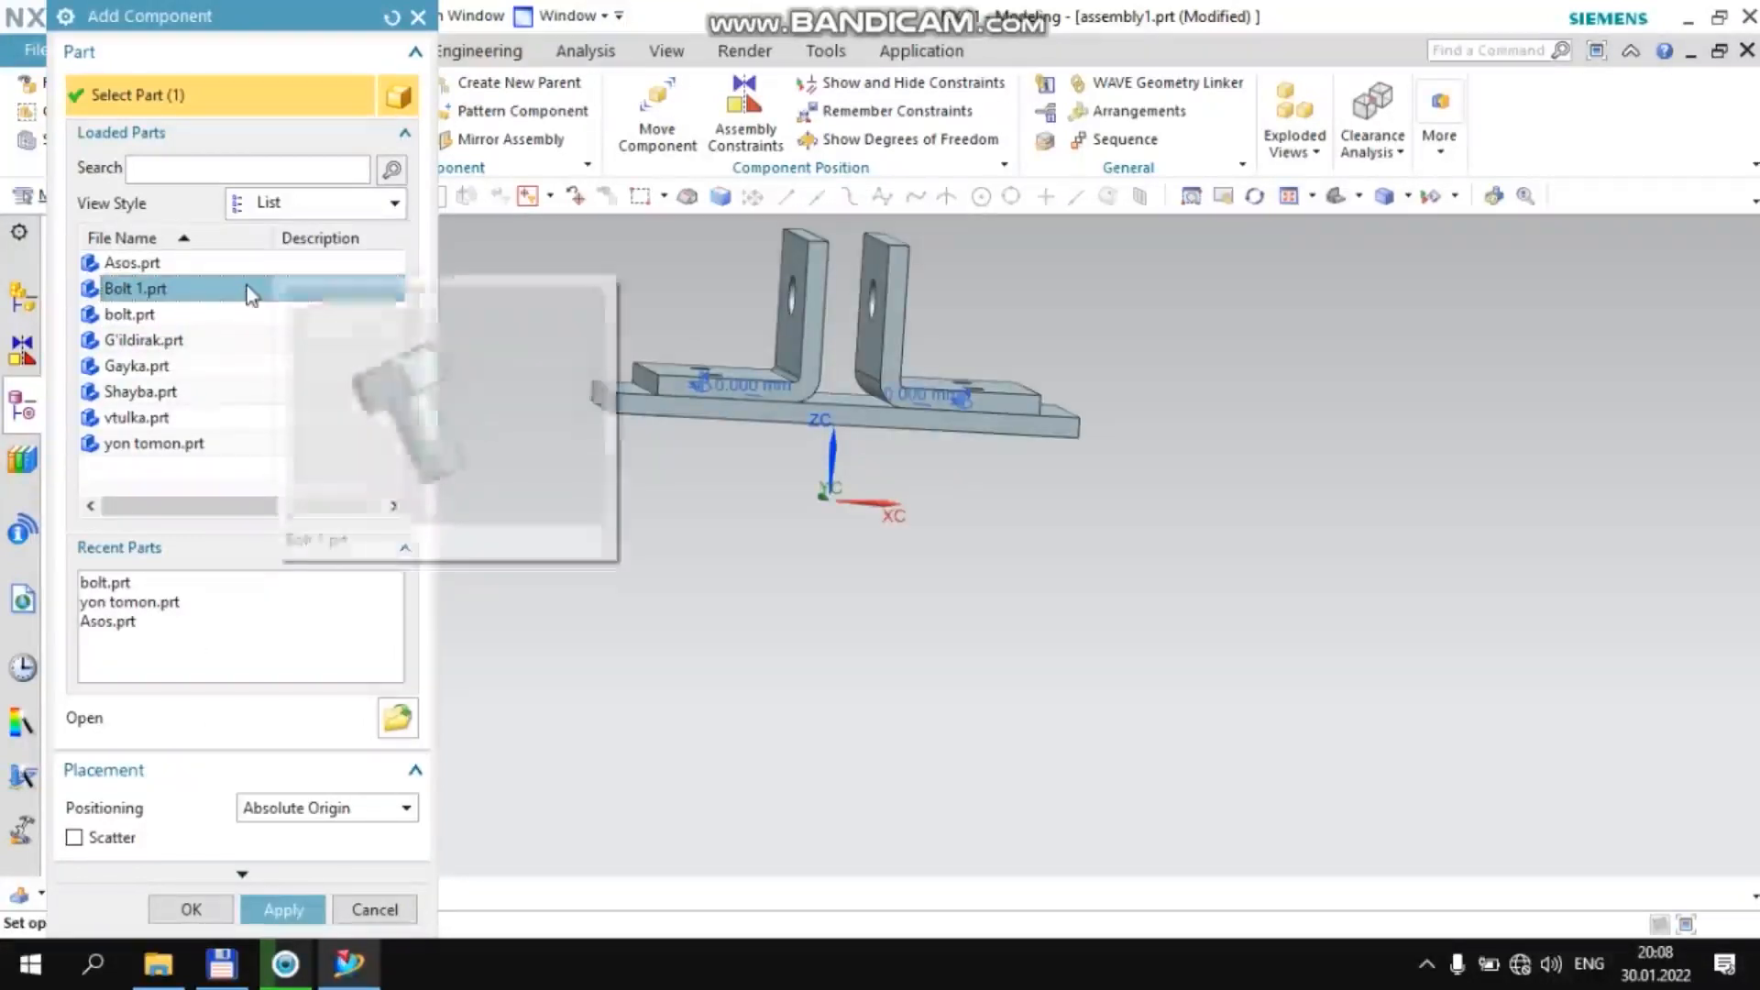
left_click(284, 911)
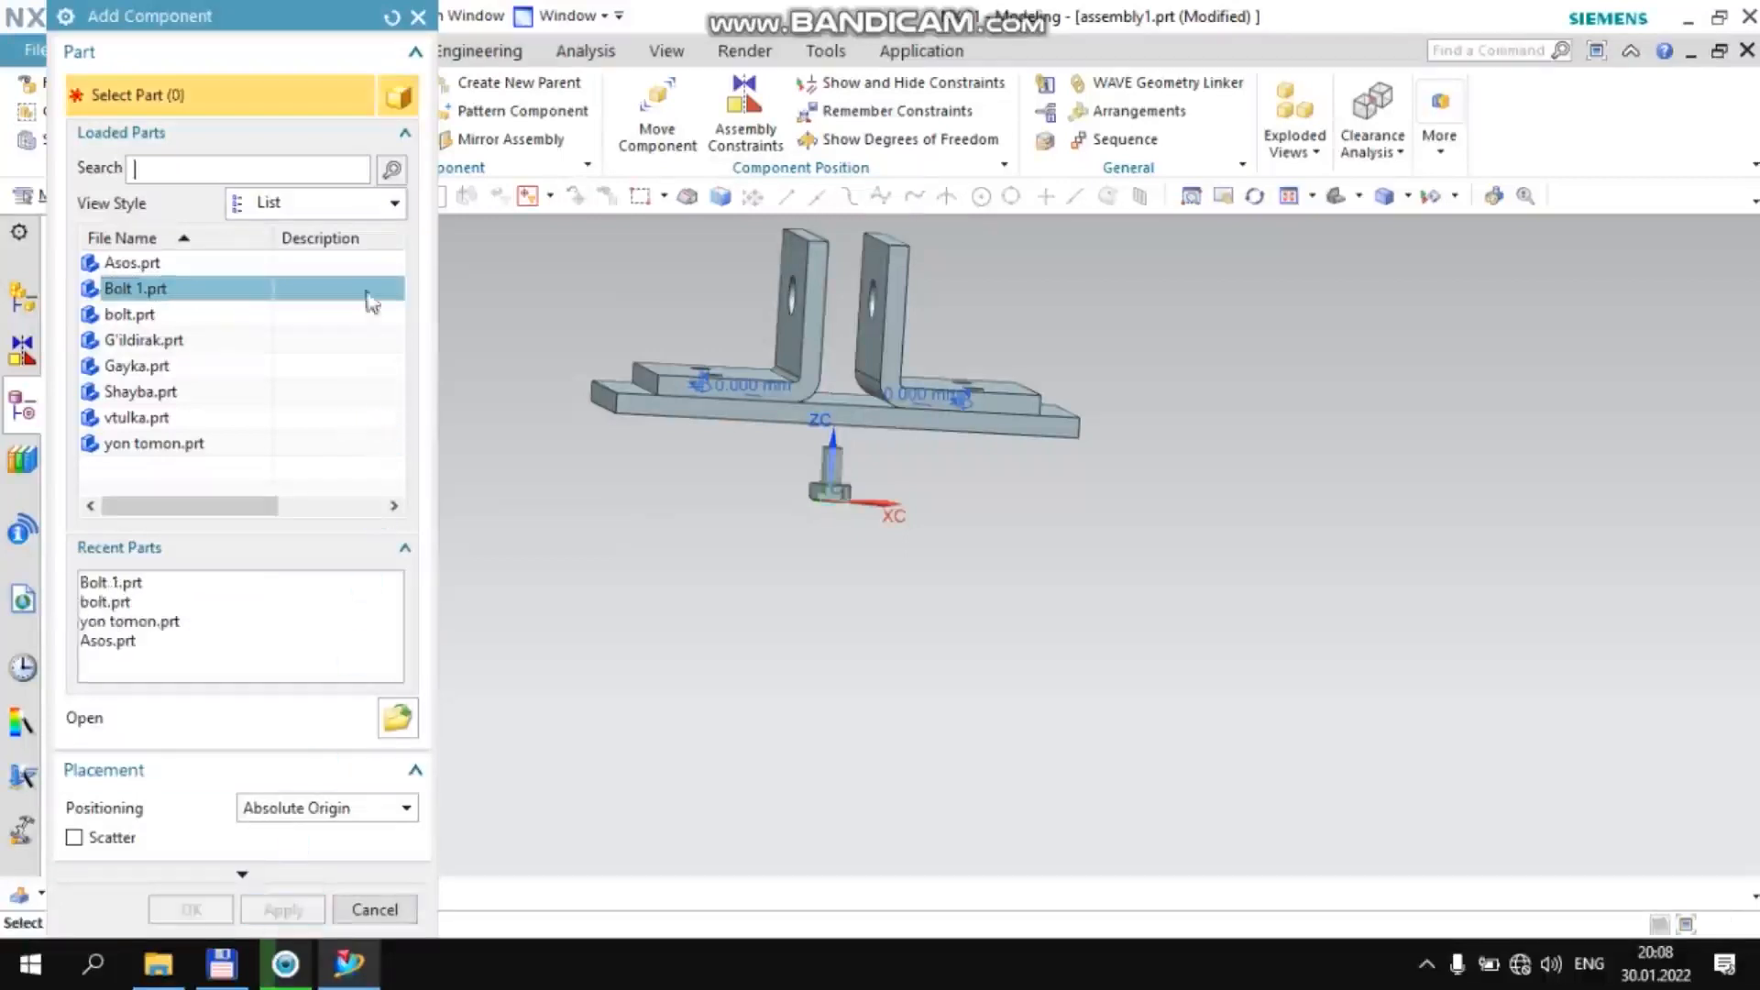
left_click(273, 286)
left_click(284, 910)
left_click(231, 288)
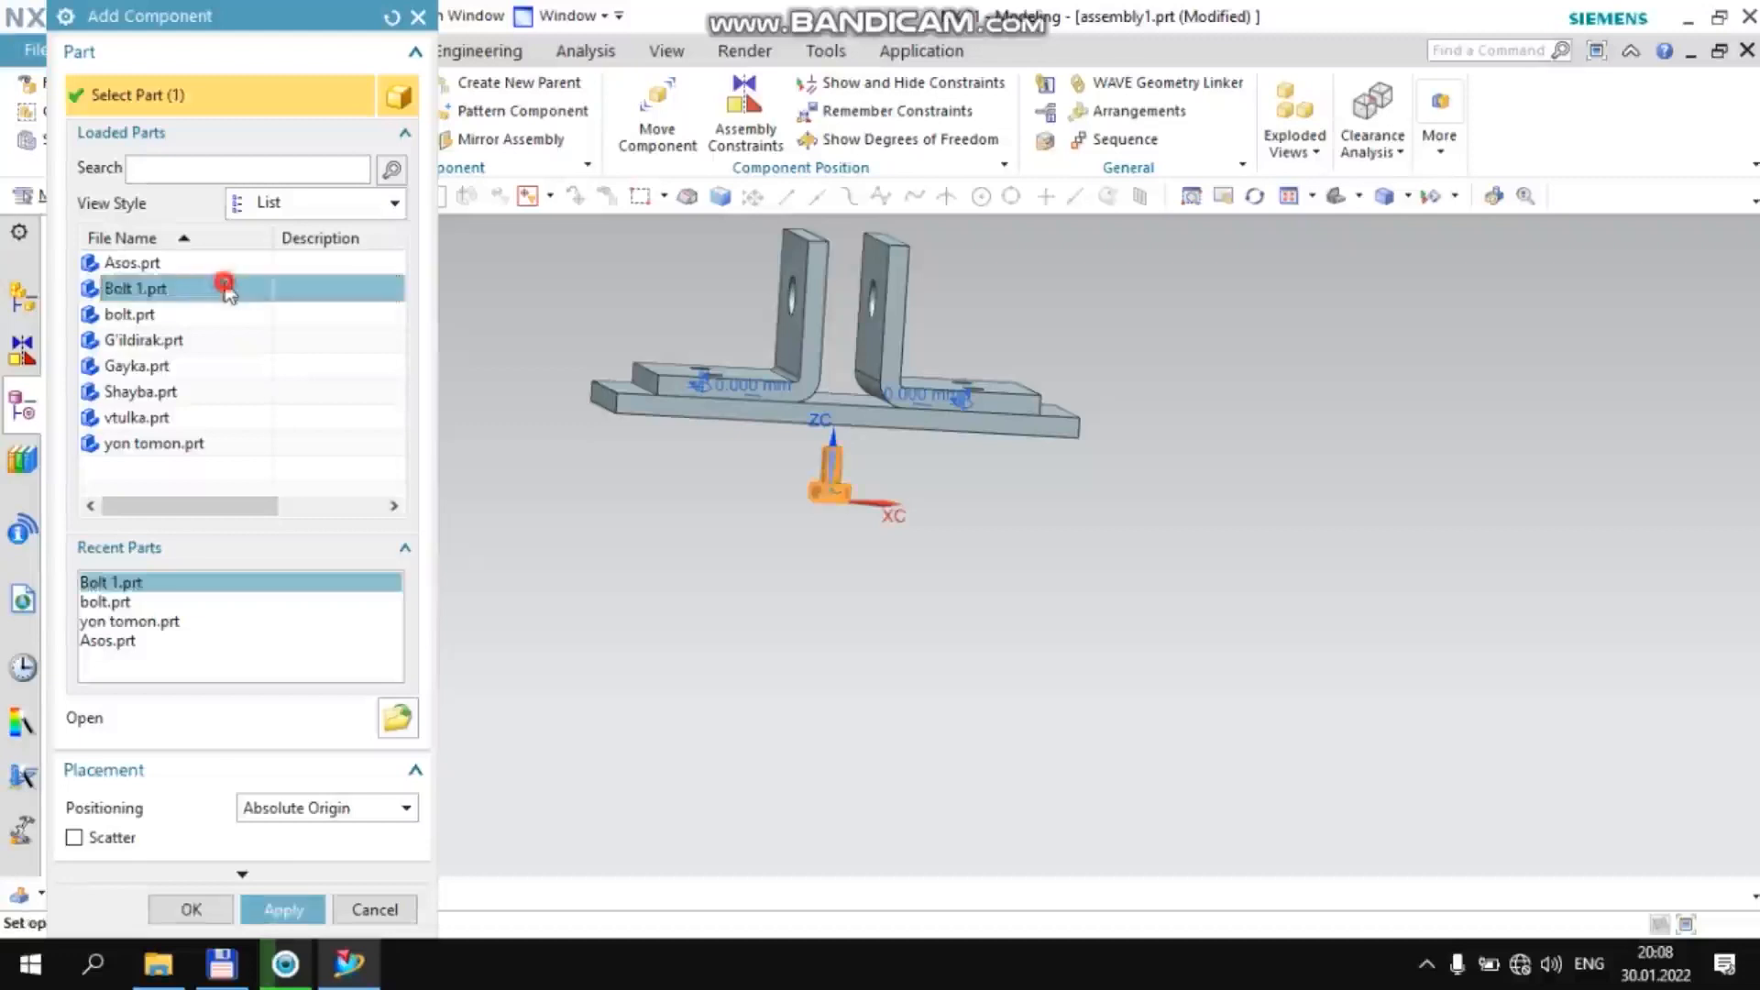
left_click(279, 911)
left_click(266, 288)
left_click(284, 908)
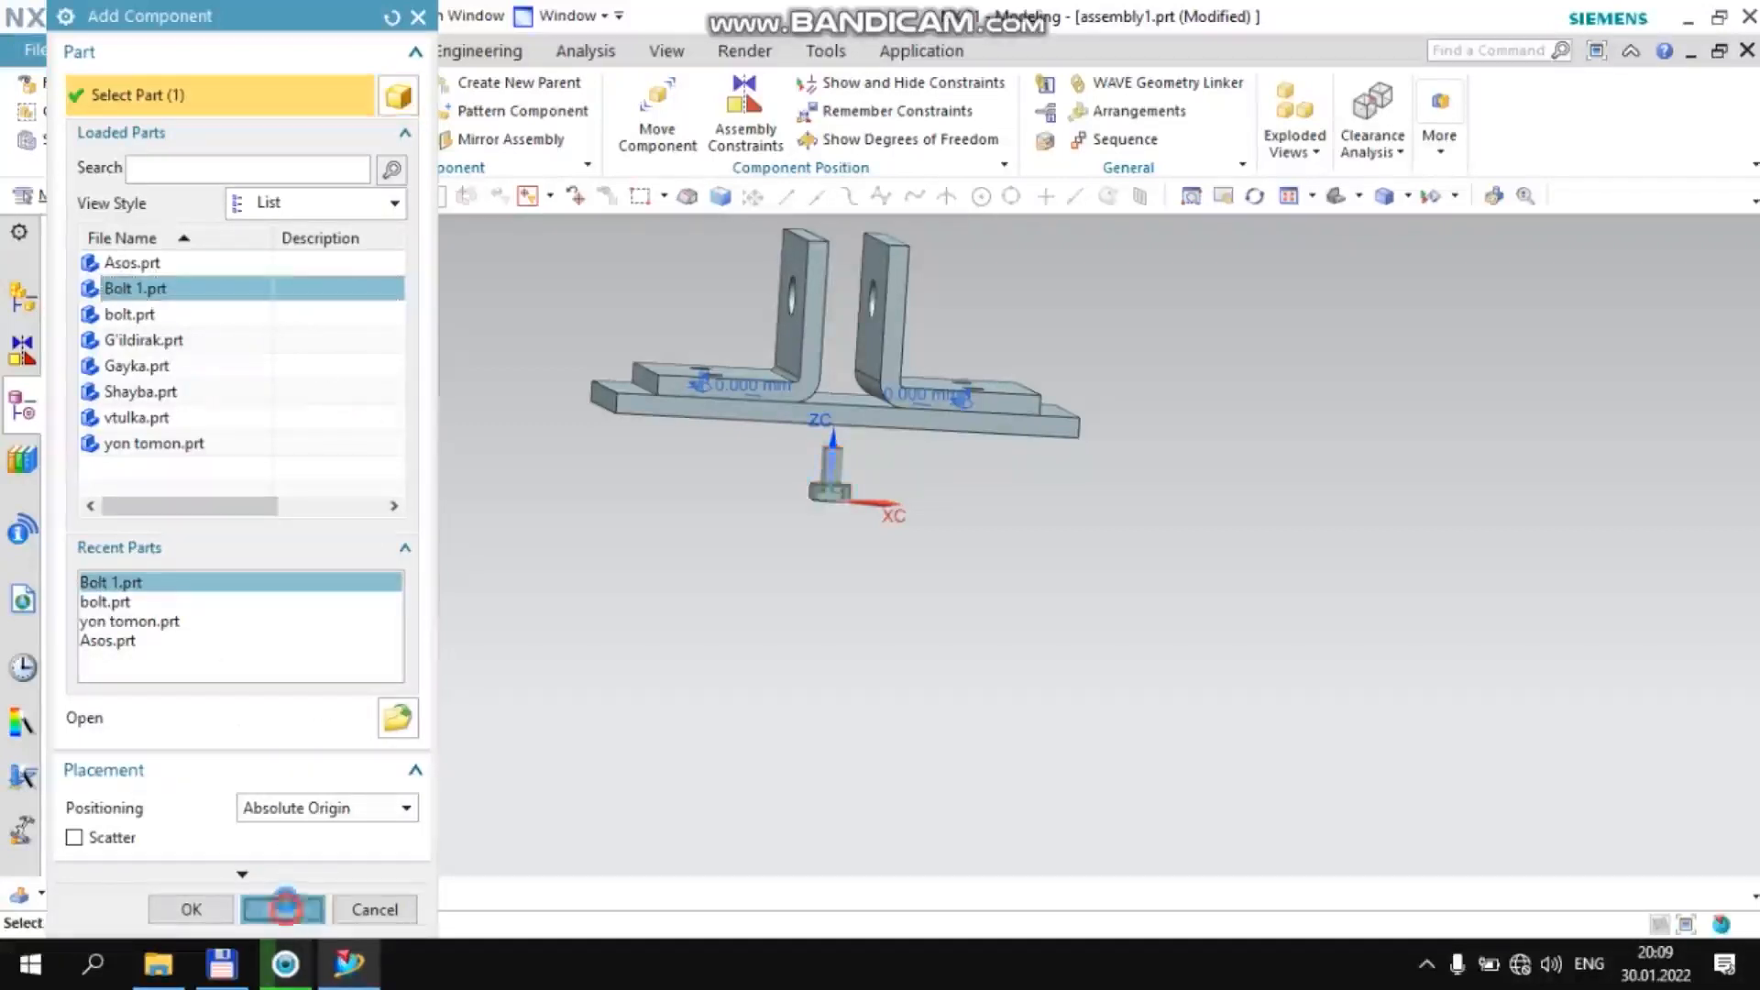
left_click(400, 912)
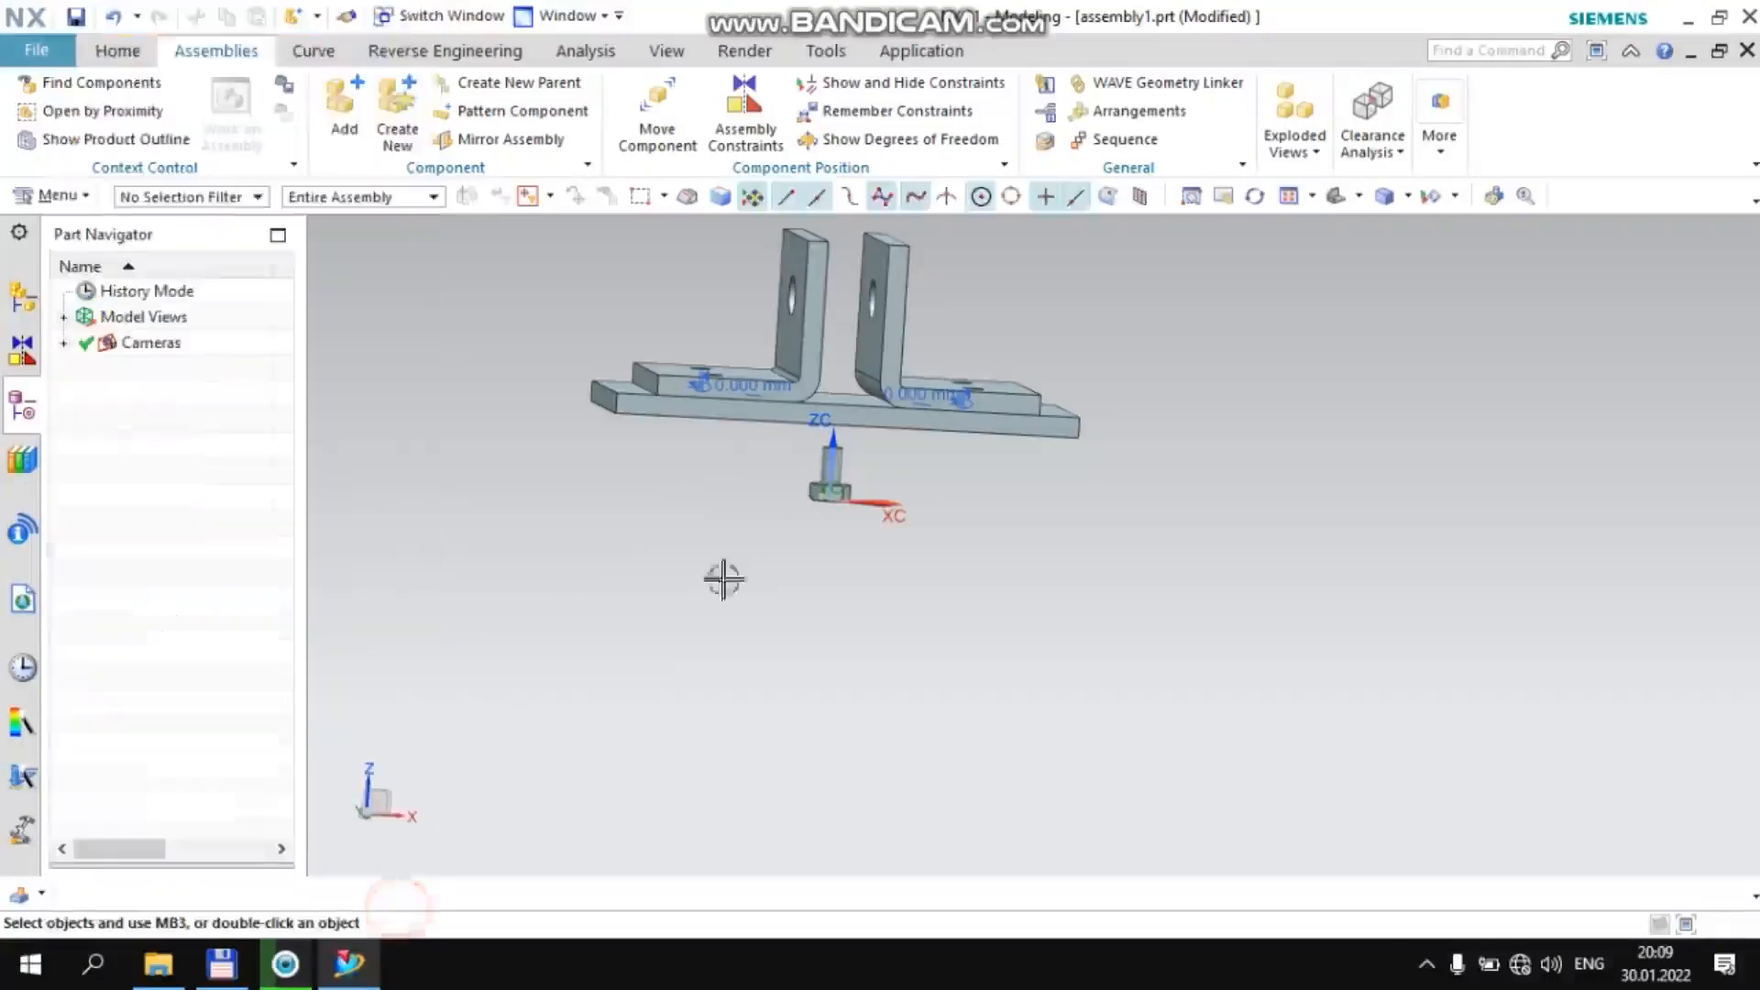
Move one Bolt 1 above the +XC bracket's flange to about X 29.2, Y 0, Z 54.3 and turn it head-up
scroll(810, 473, "up", 3)
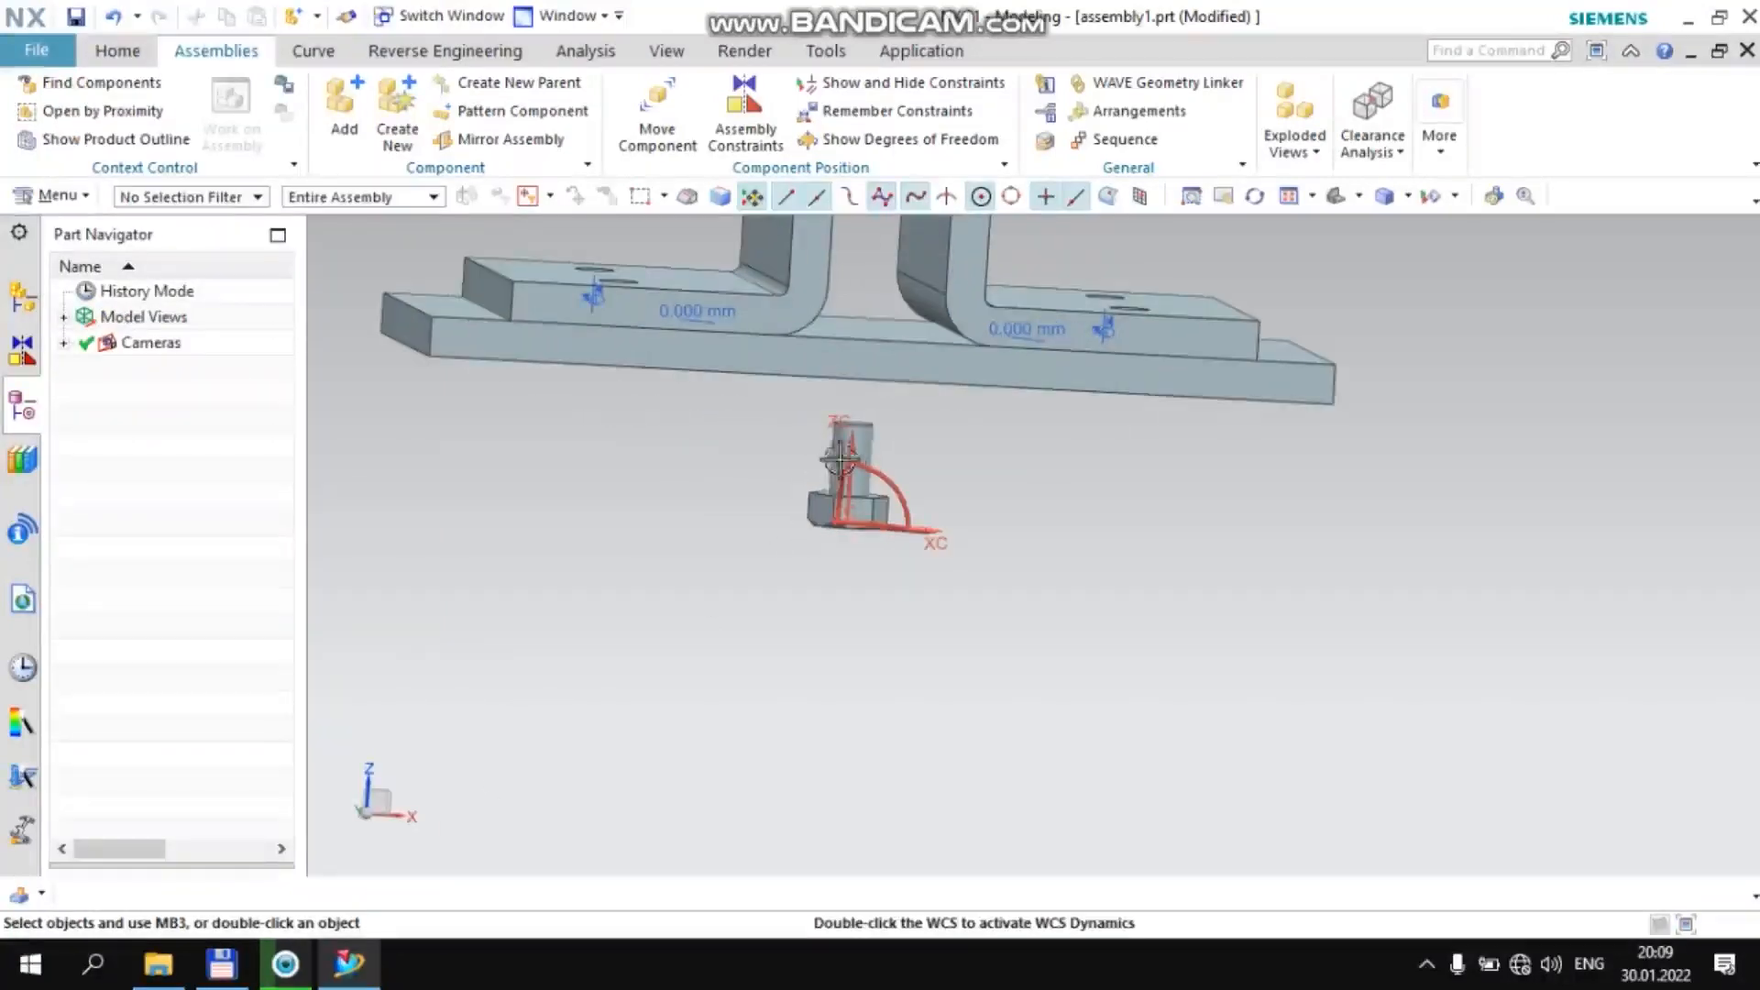
left_click(799, 495)
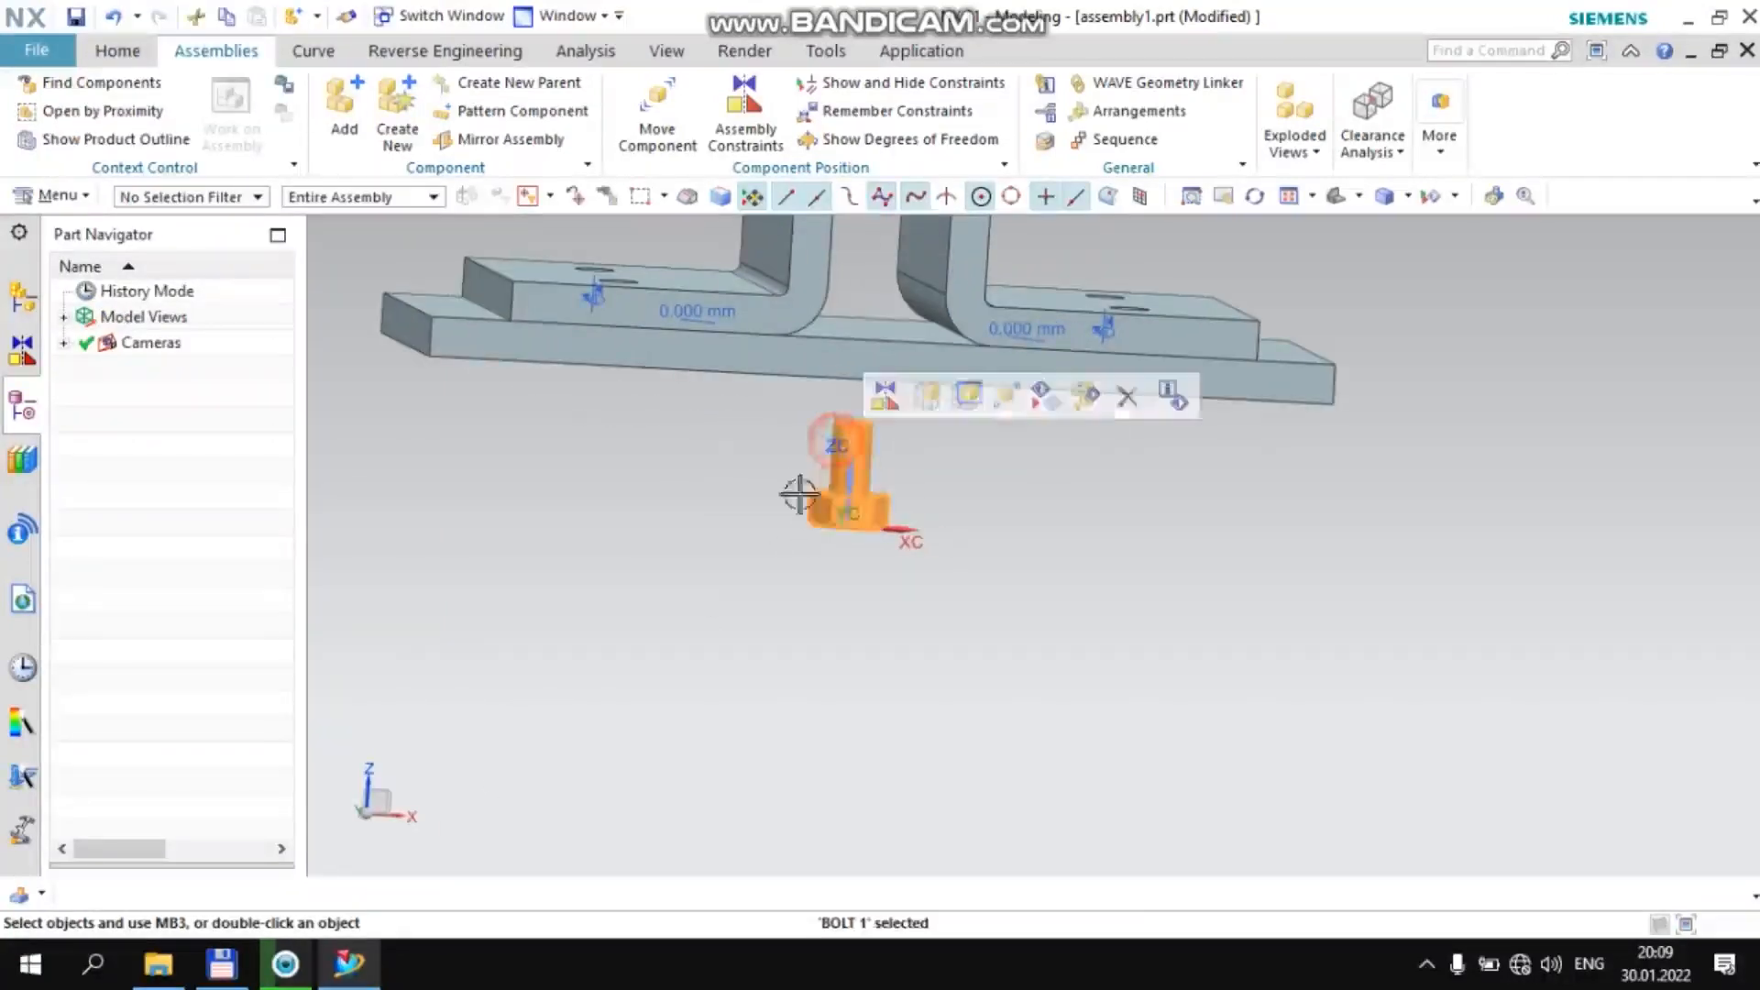
left_click(1009, 404)
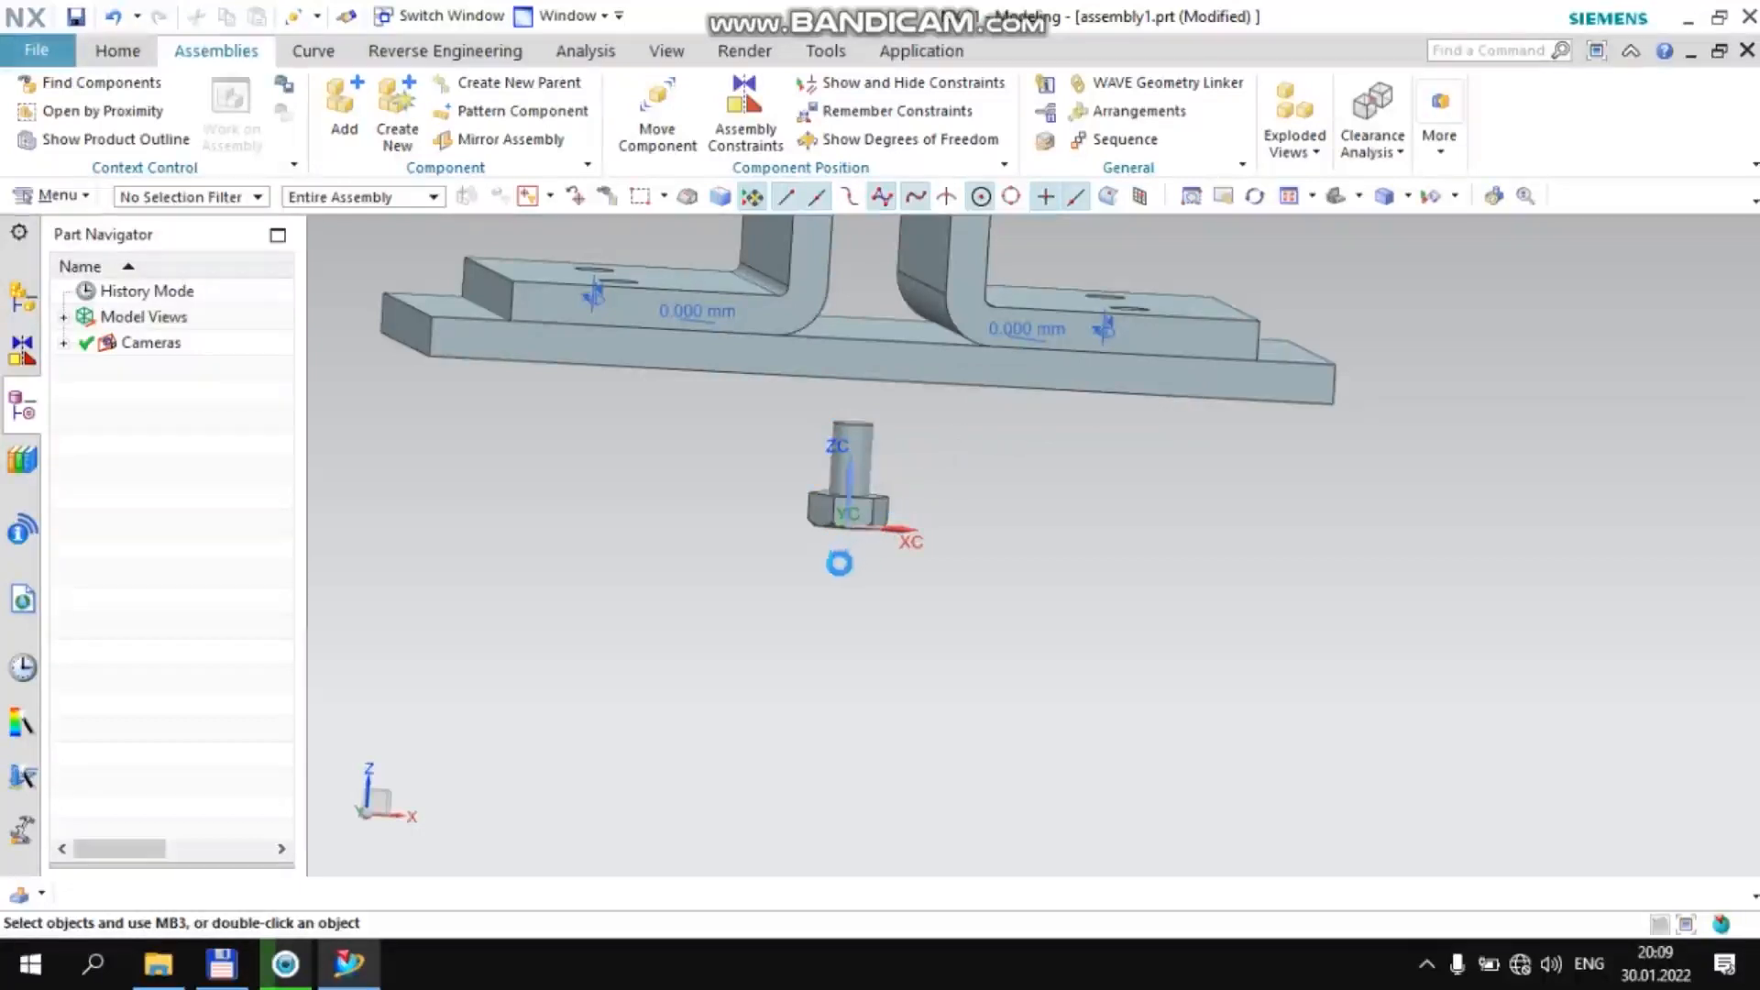
scroll(774, 614, "down", 3)
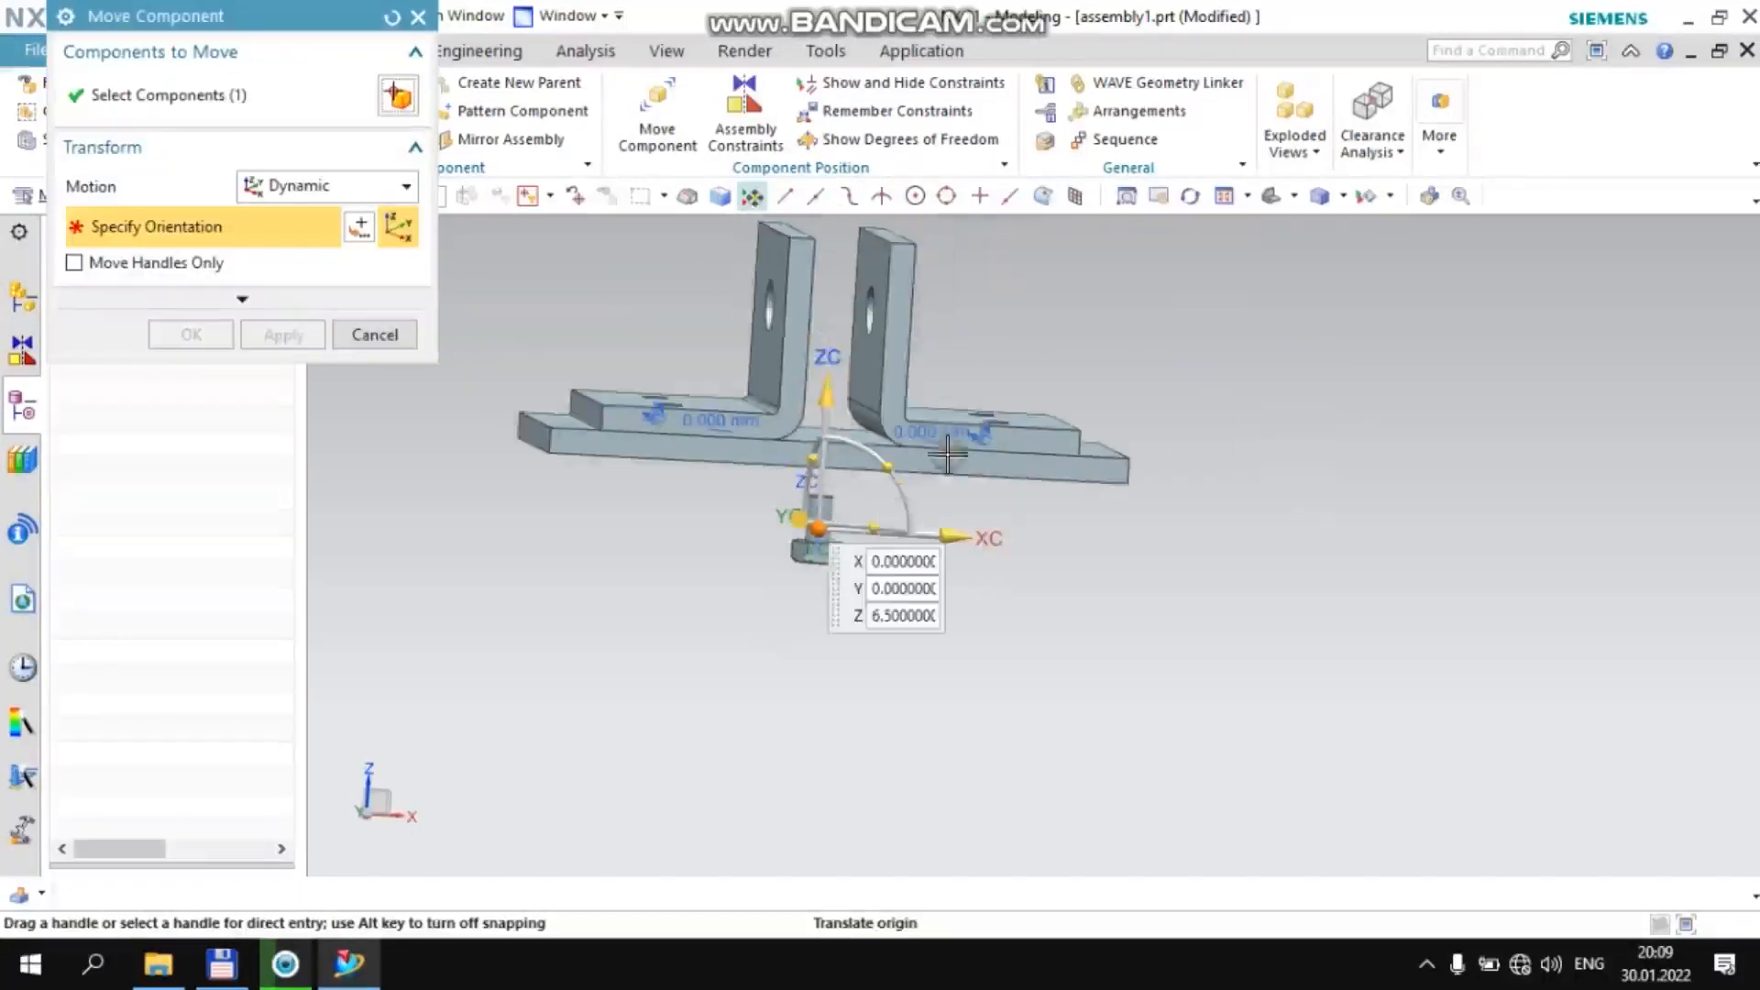
left_click(981, 295)
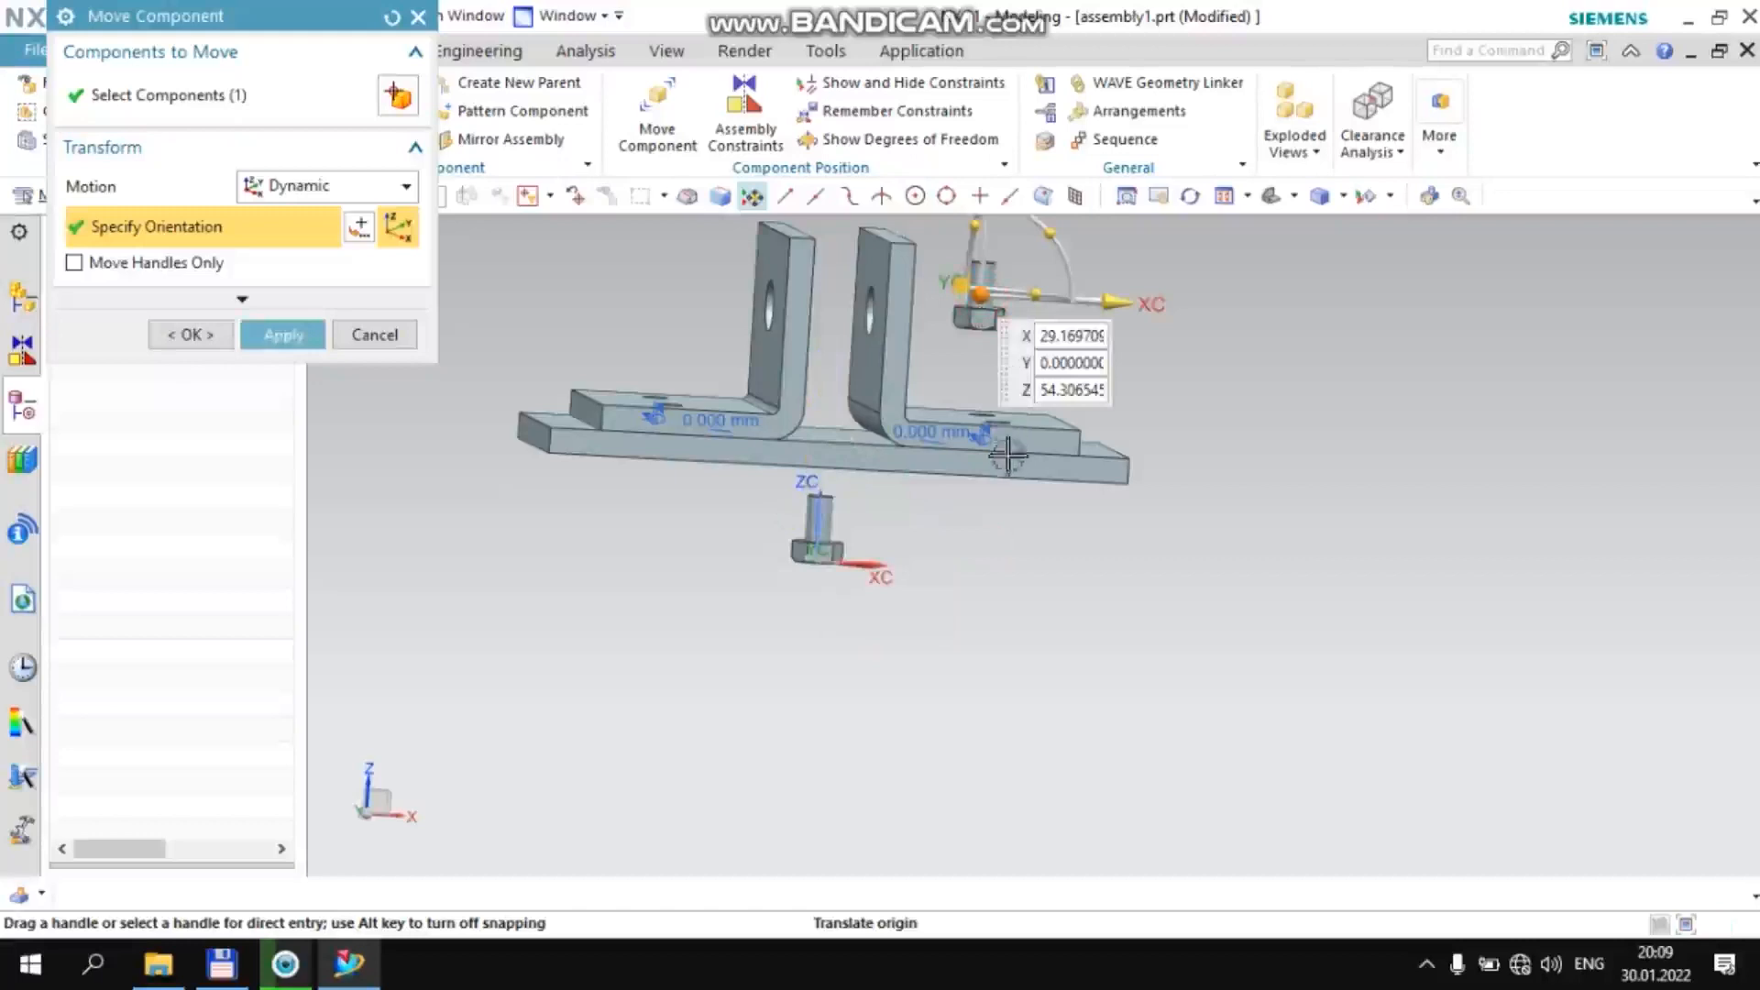
scroll(1010, 450, "down", 4)
scroll(1030, 332, "up", 4)
left_click_drag(1024, 394, 928, 481)
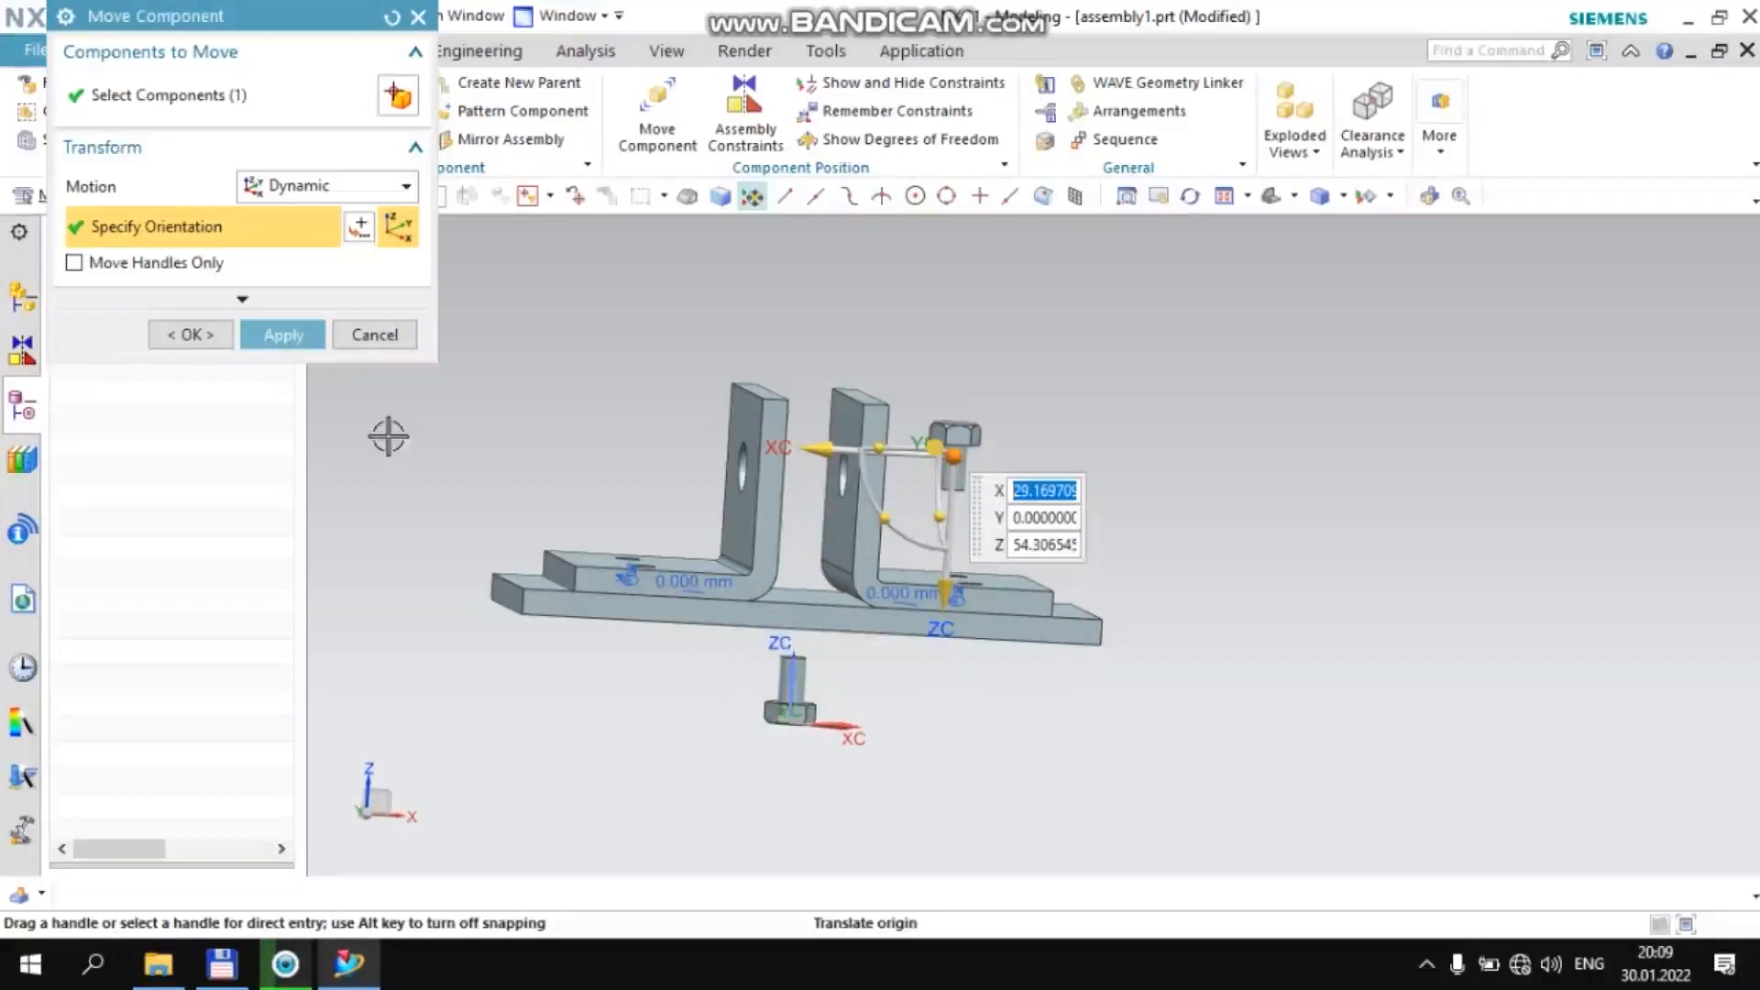
middle_click(437, 546)
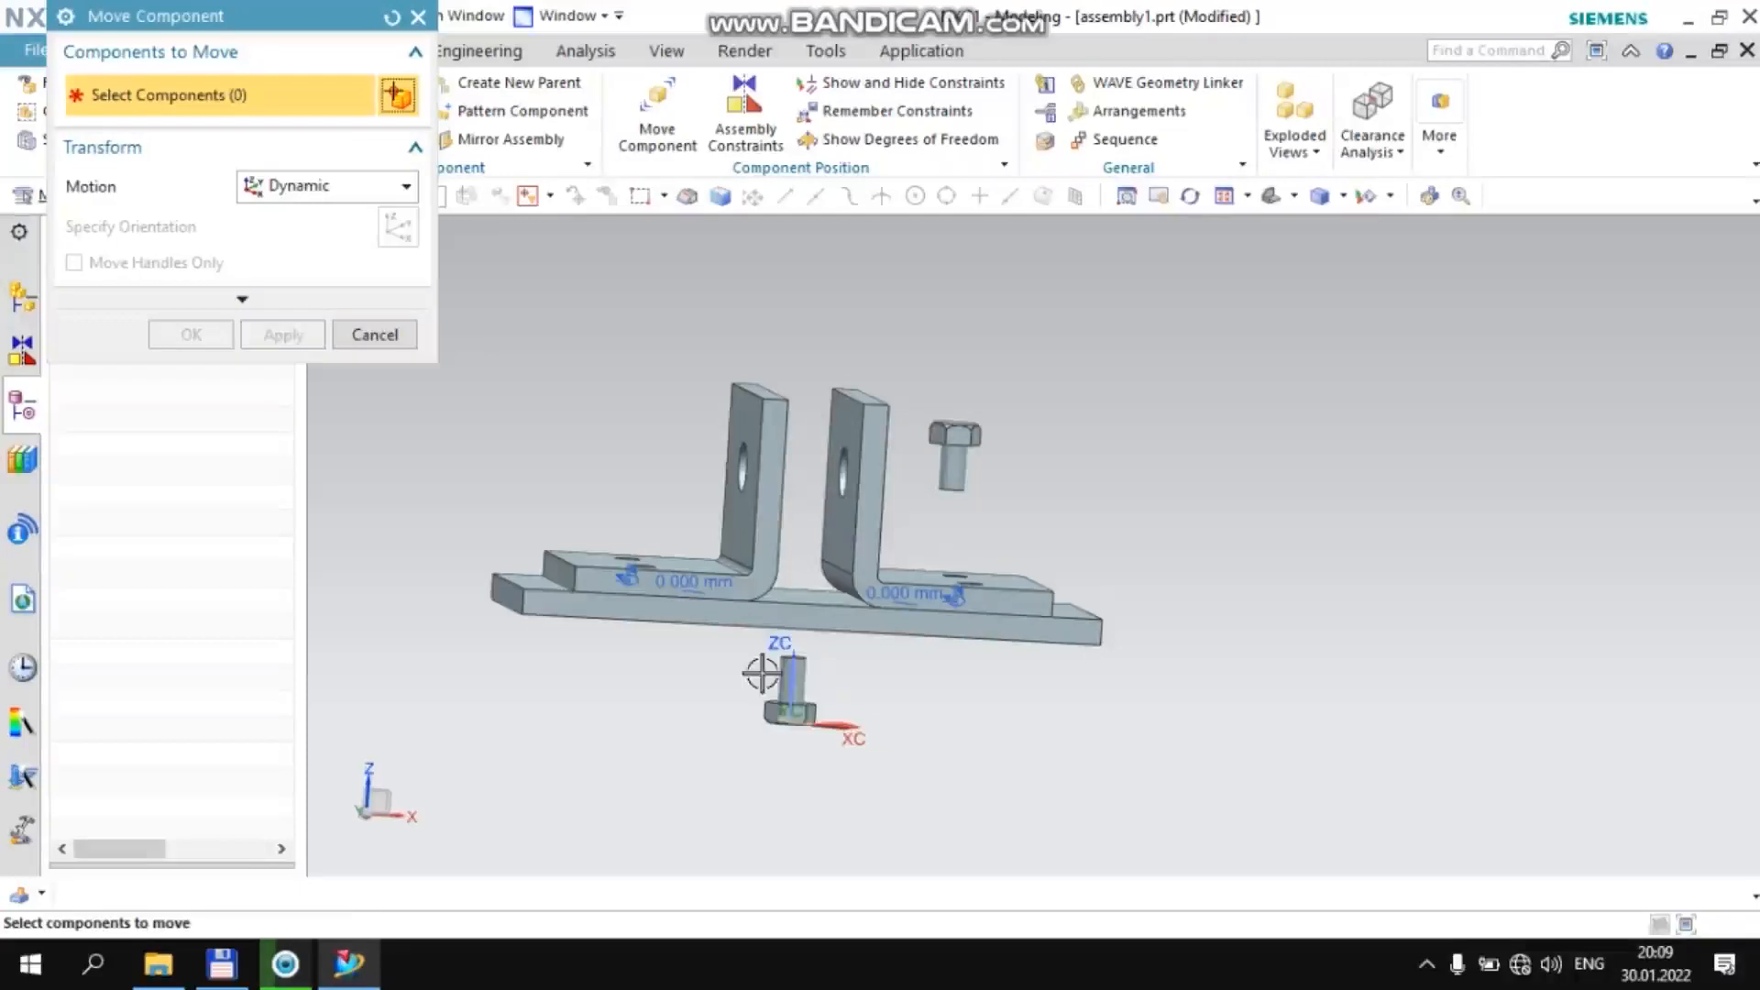
Move a second Bolt 1 from the origin to about X 41.8, Y 0, Z 50.4 and turn it head-up
scroll(784, 686, "up", 5)
left_click(784, 685)
scroll(784, 686, "down", 5)
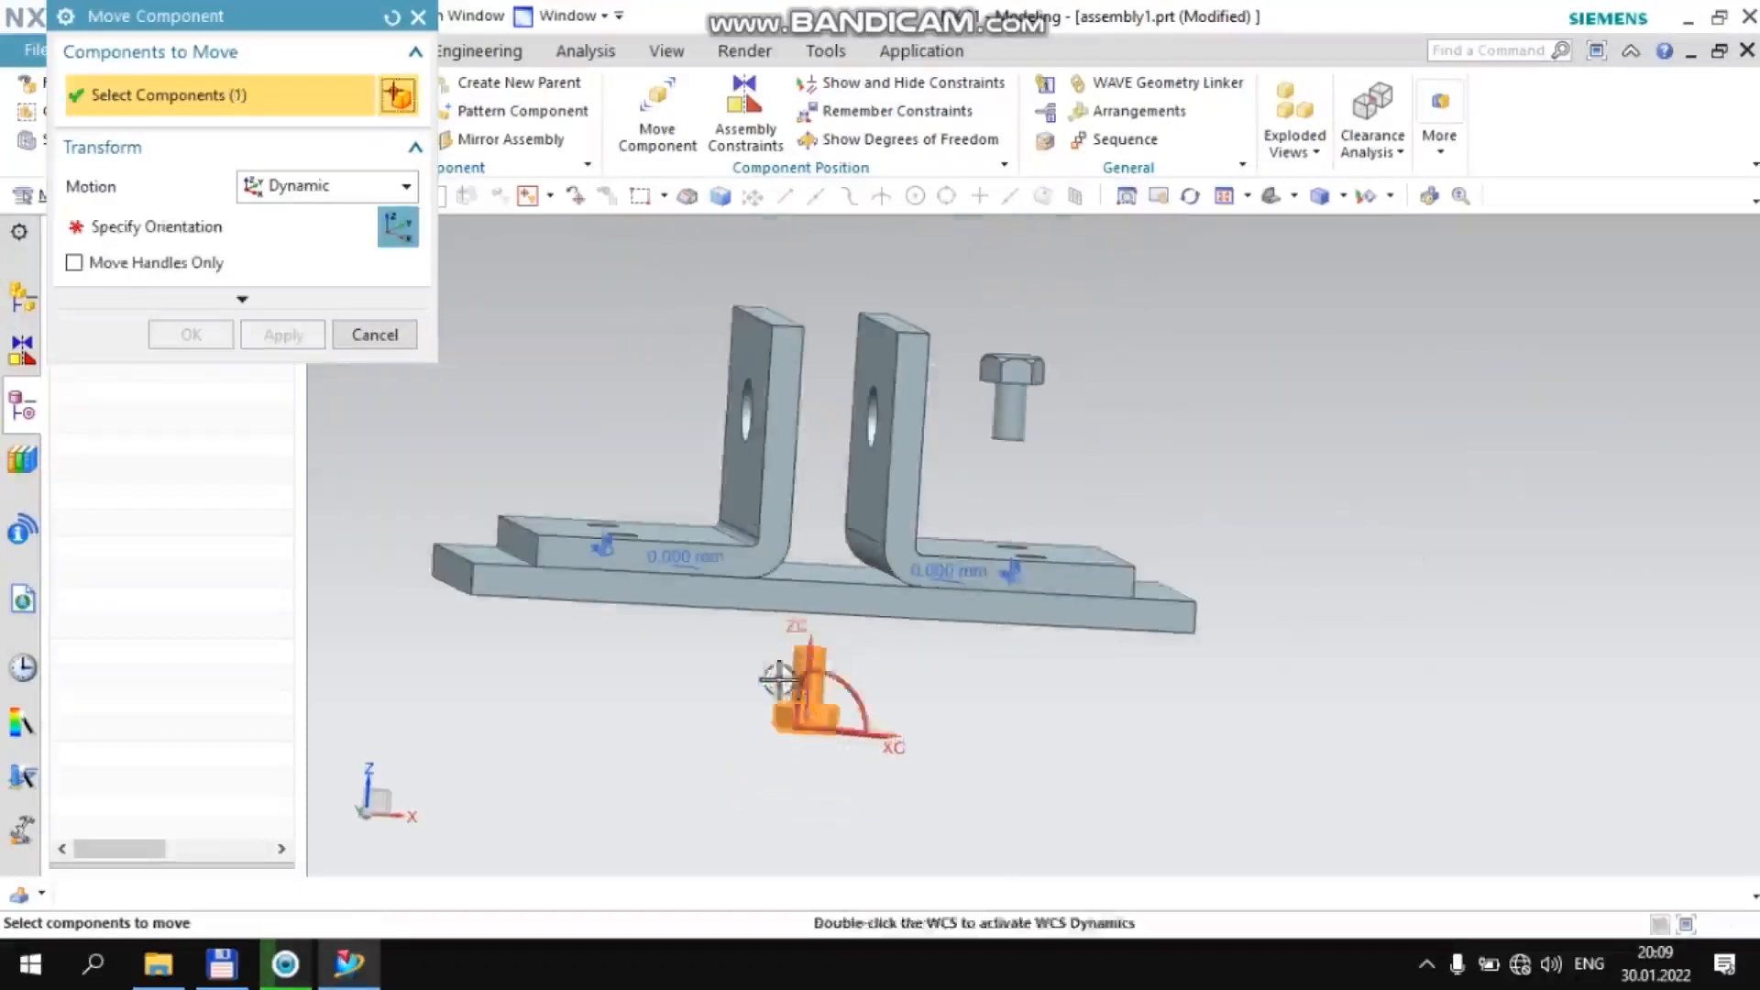
left_click(243, 229)
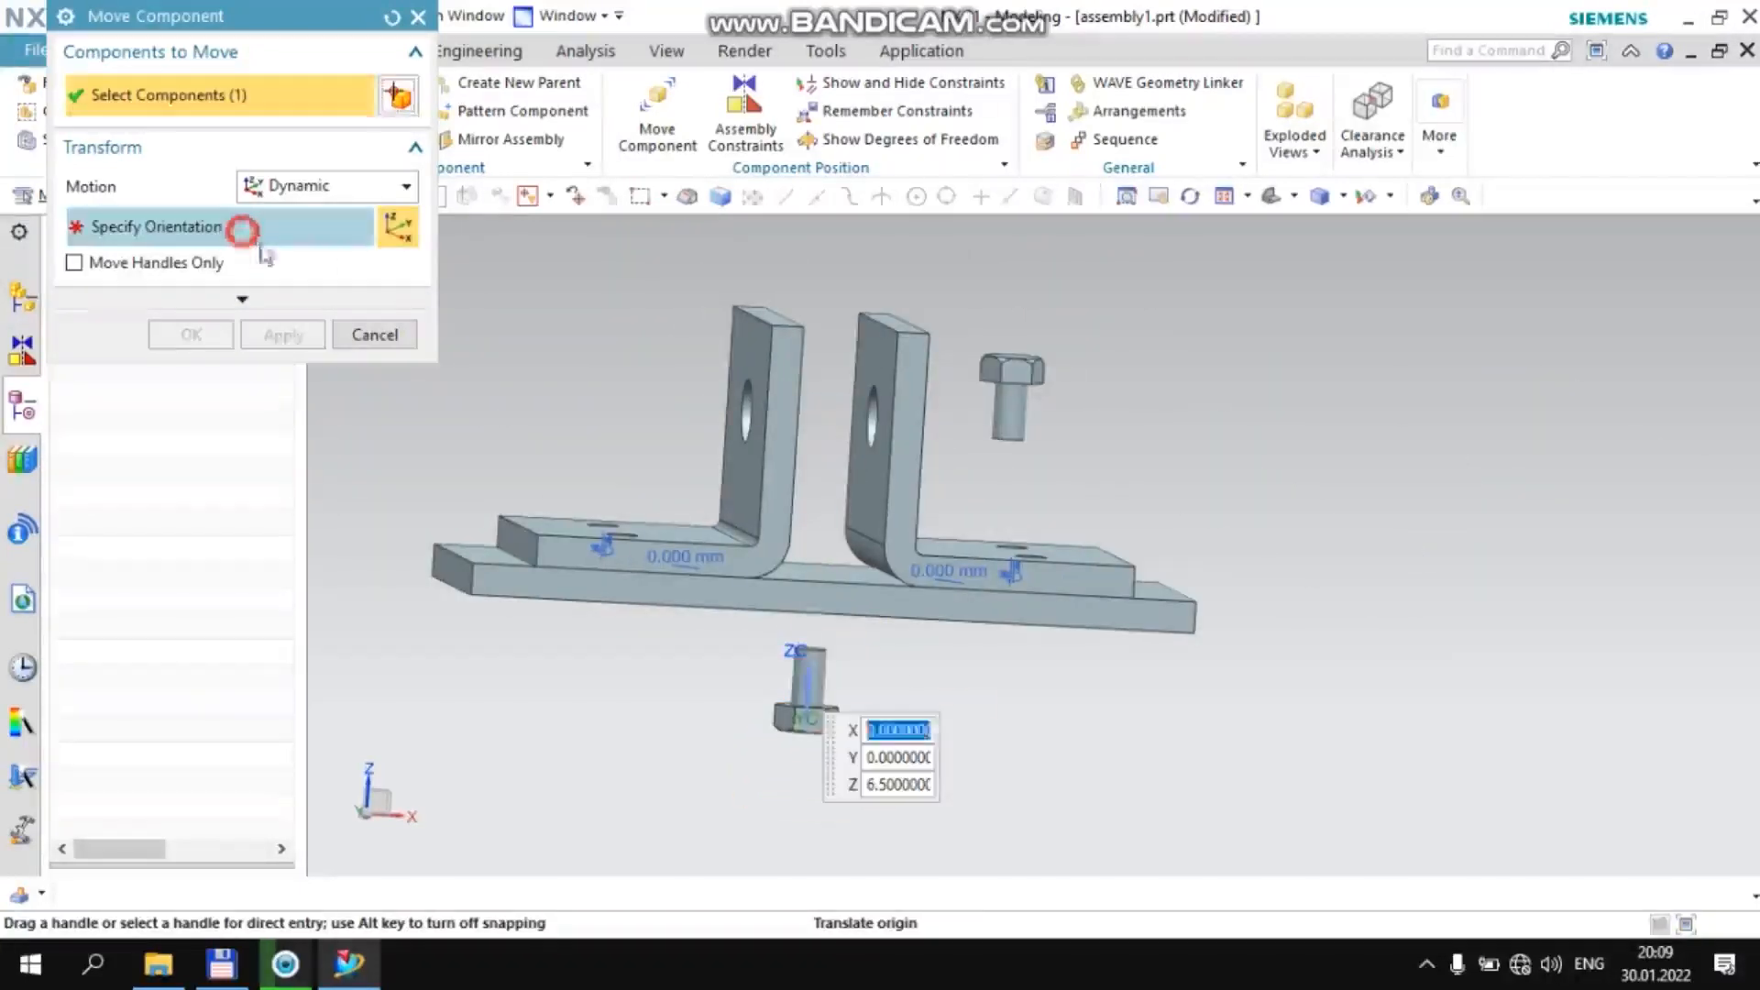
left_click(1088, 427)
left_click_drag(1151, 375, 1033, 468)
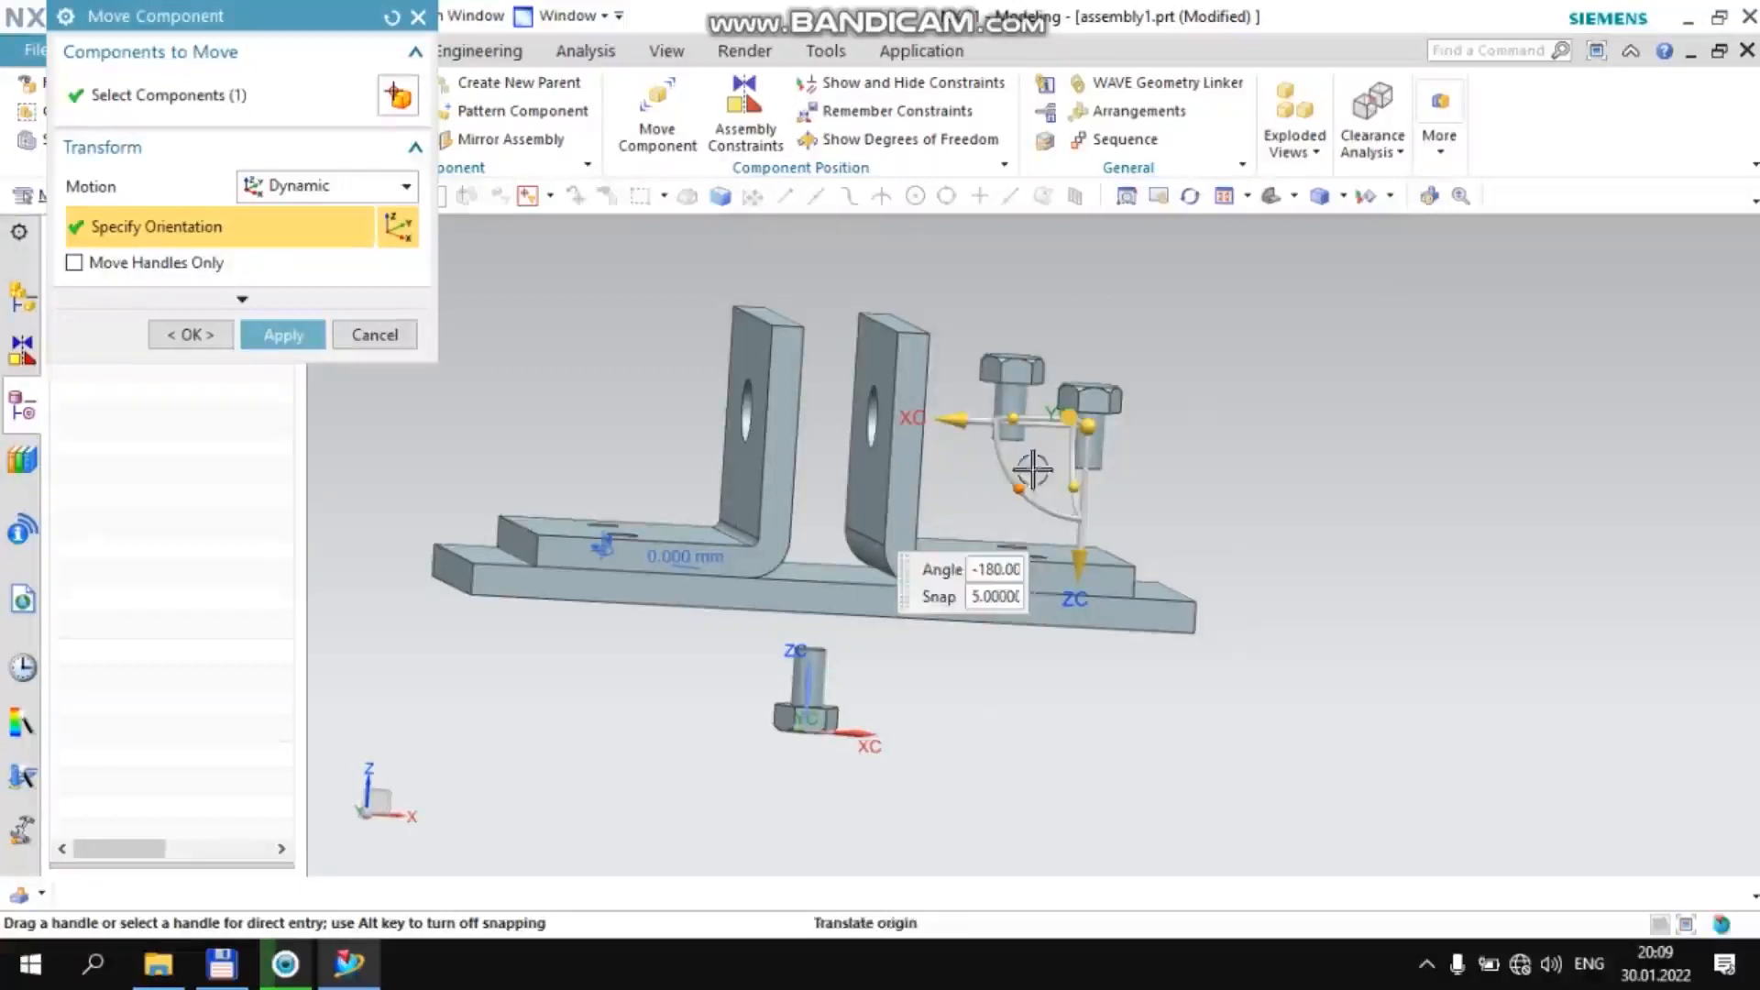
middle_click(873, 640)
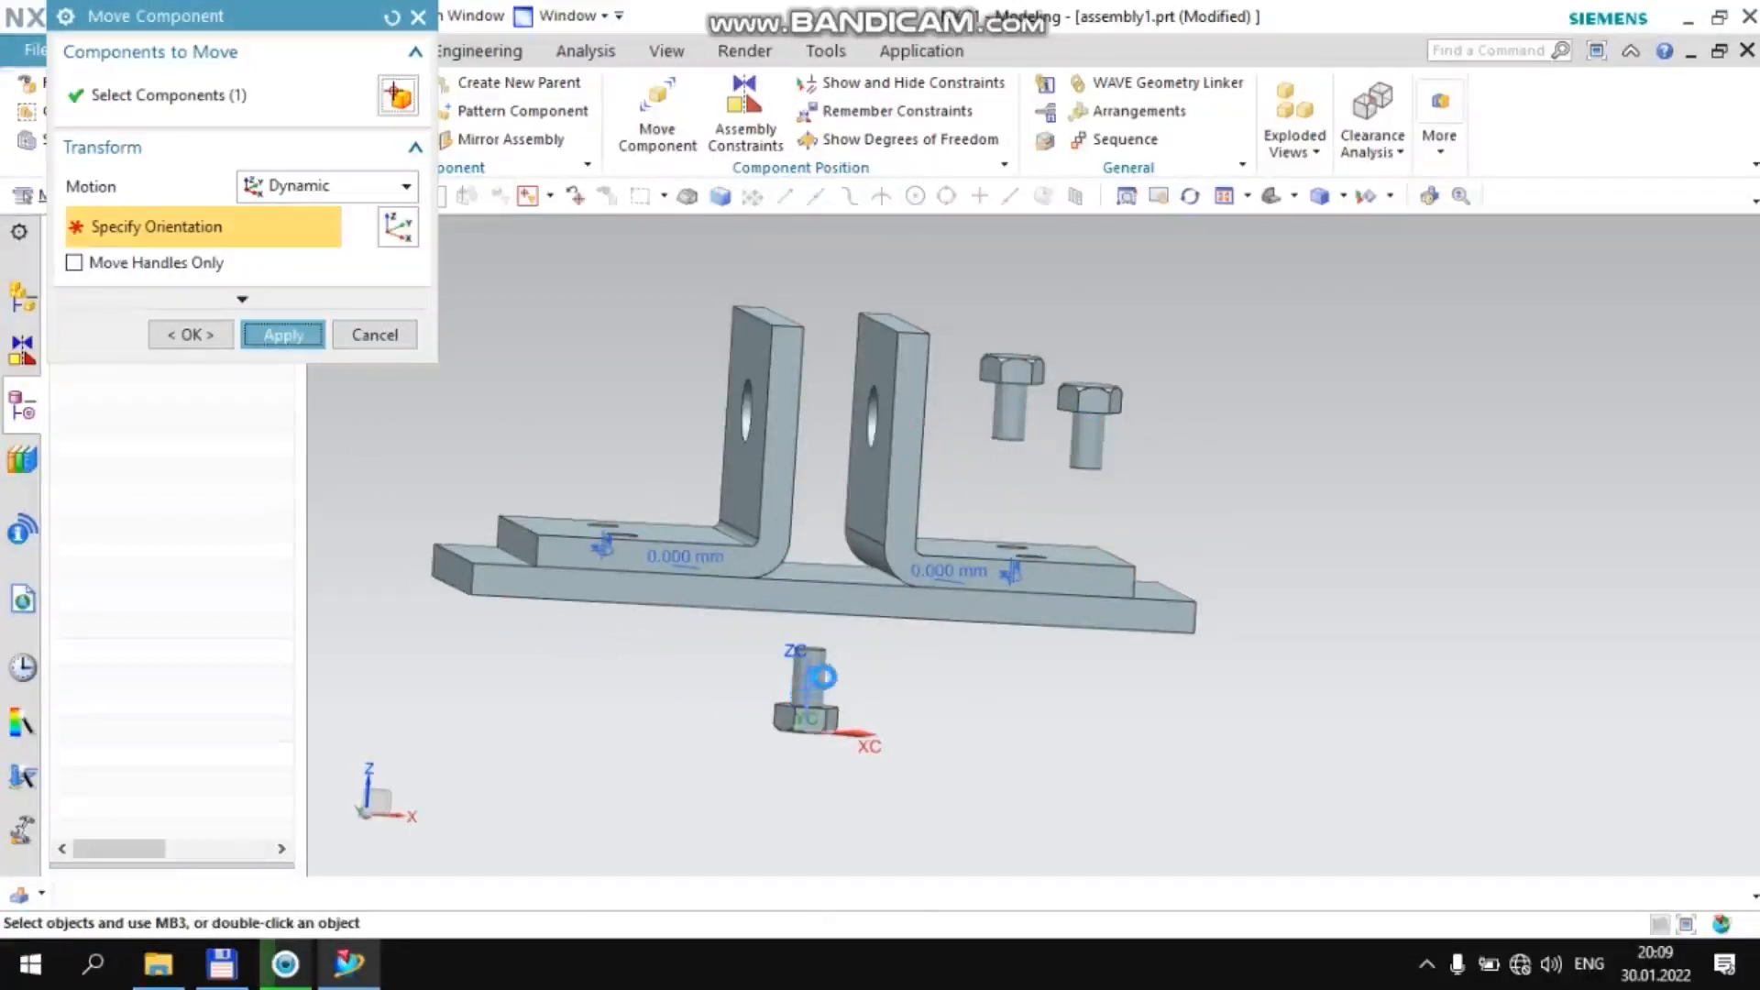
Move a third Bolt 1 above the −XC bracket's flange to about X −41.5, Y 0, Z 58.4, flipped head-up
left_click(790, 658)
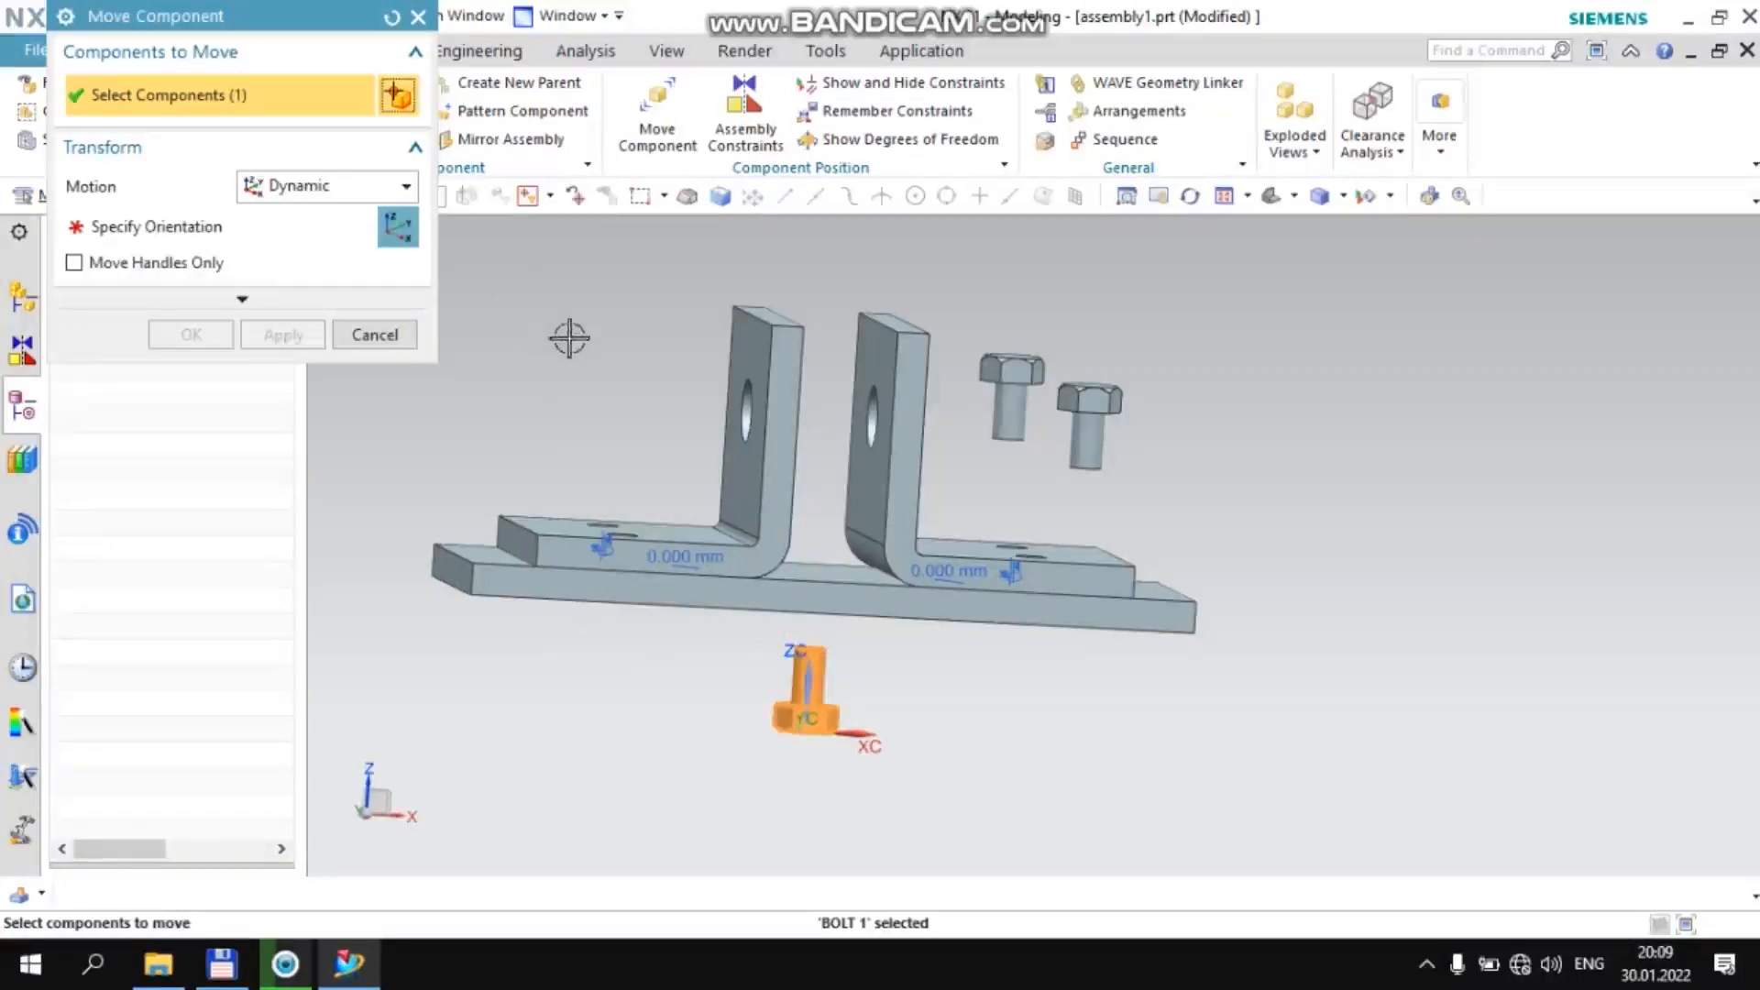
left_click(306, 227)
left_click(568, 346)
left_click_drag(644, 282, 491, 412)
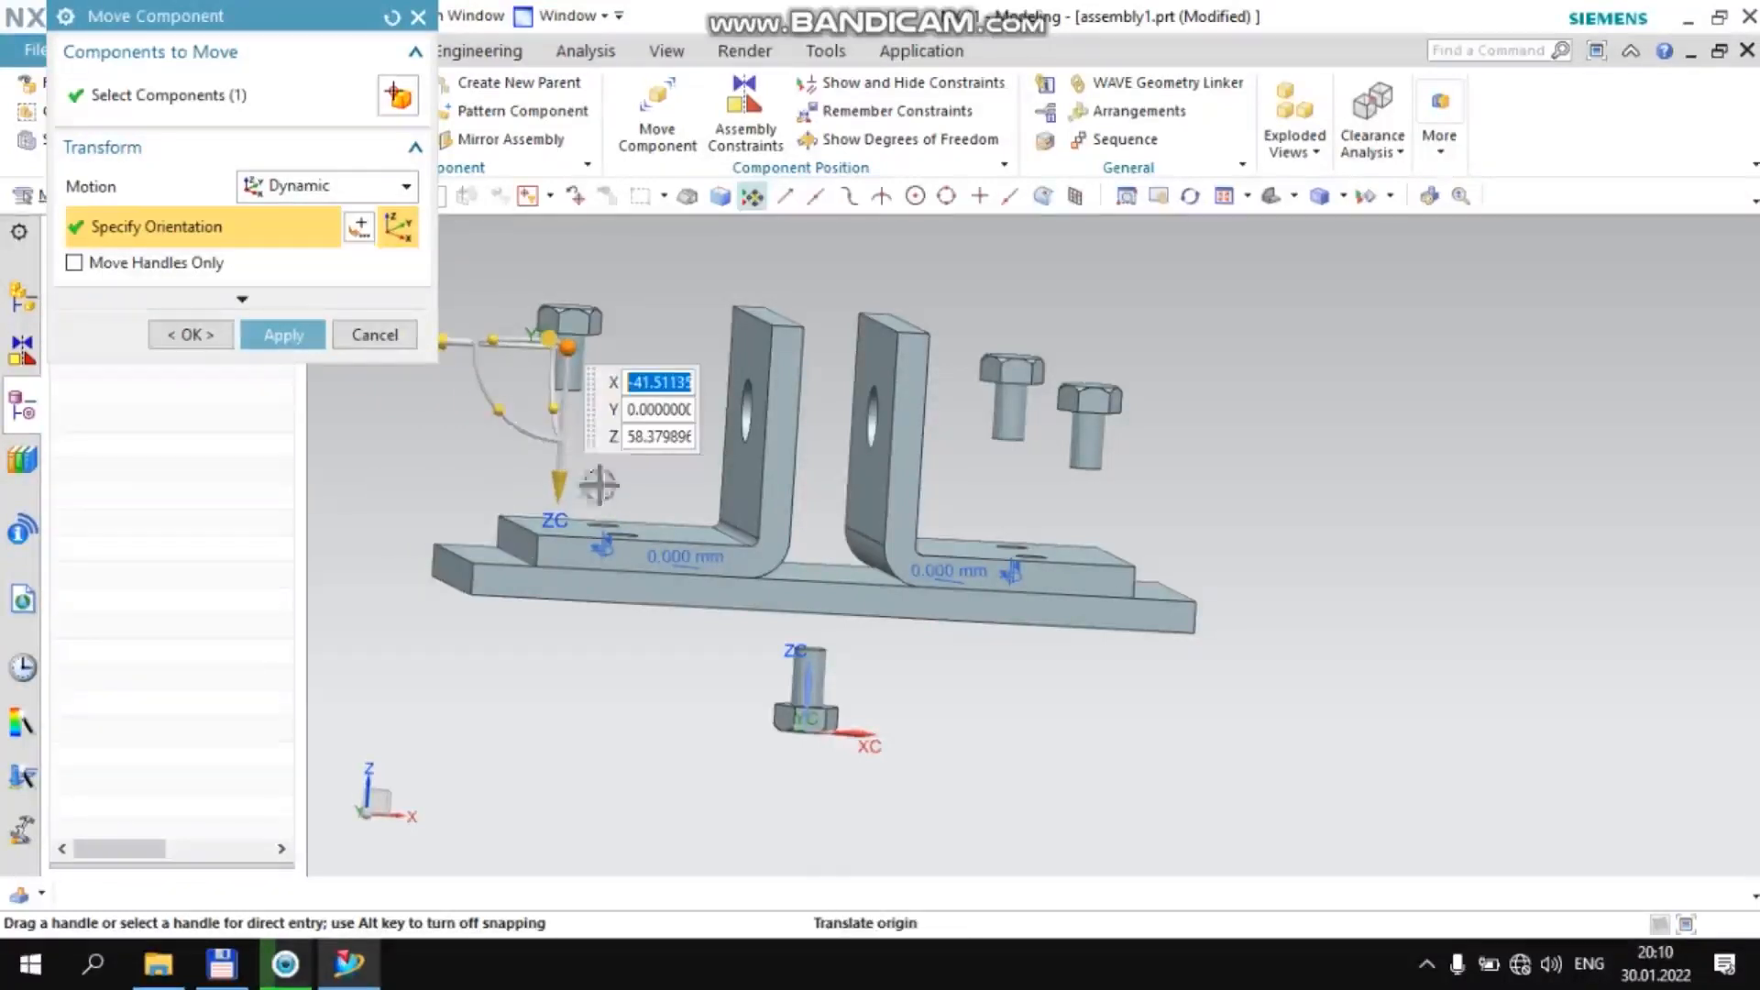
left_click(295, 340)
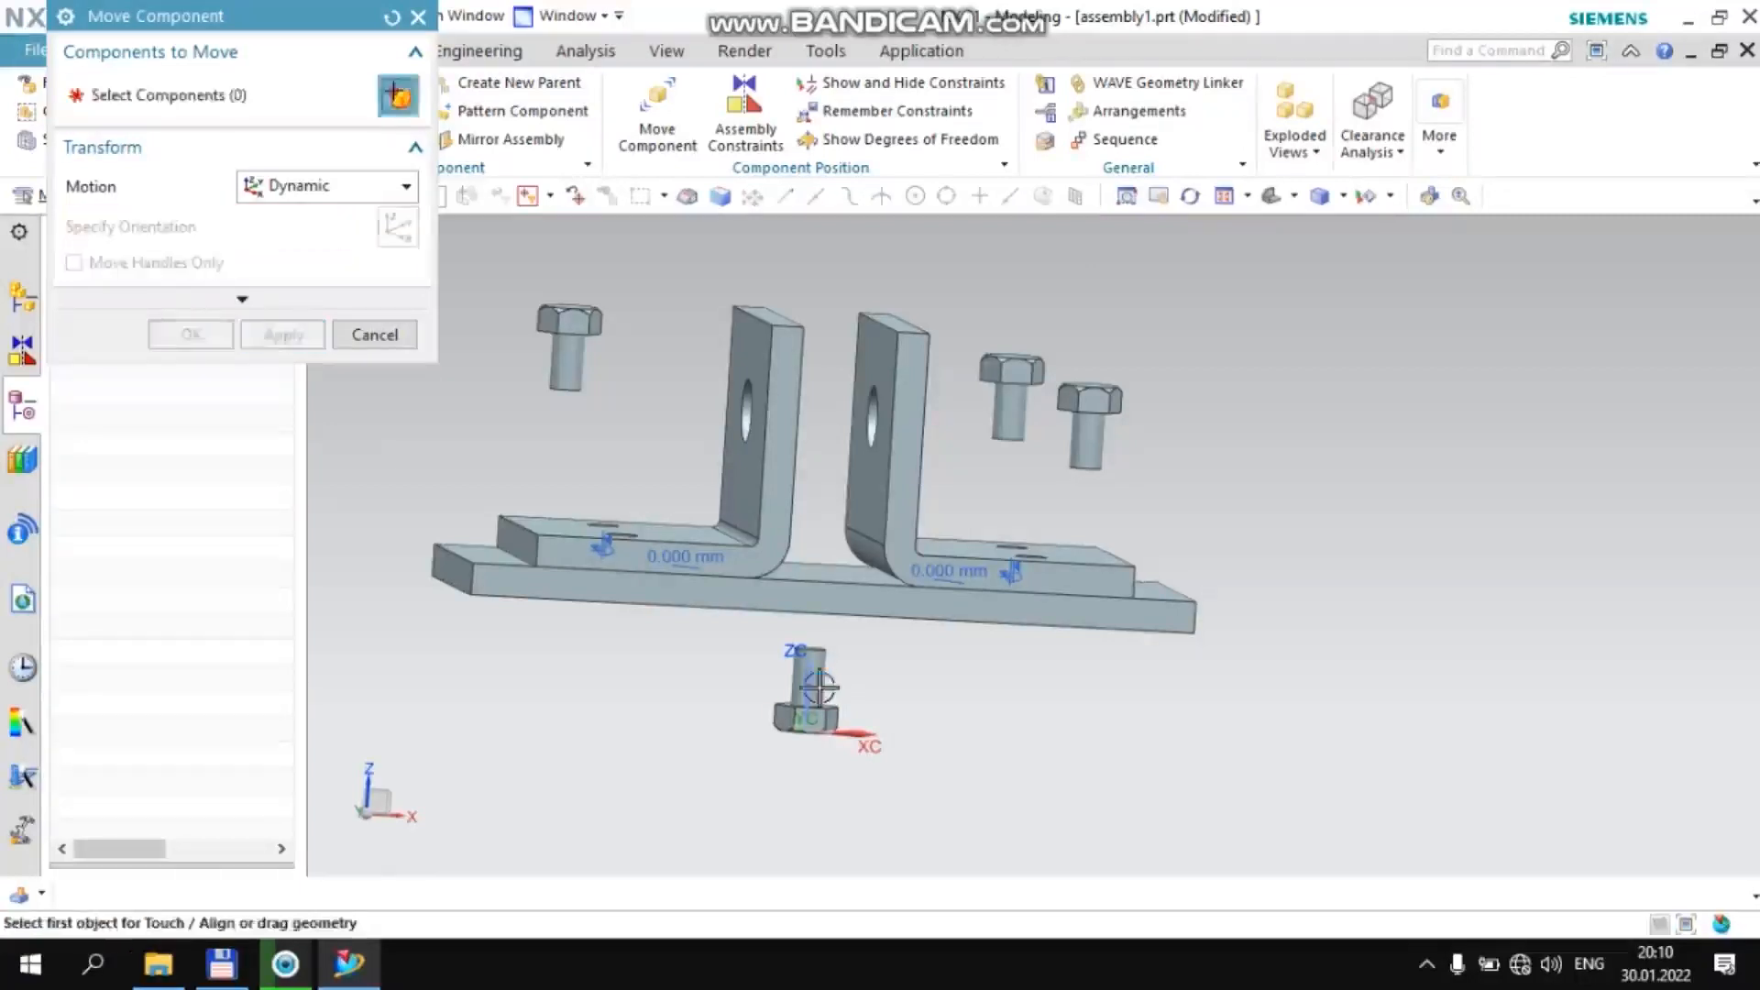
Move the last Bolt 1 to about X −33.2, Y 0, Z 50.5, turn it head-up and finish moving components
left_click(805, 706)
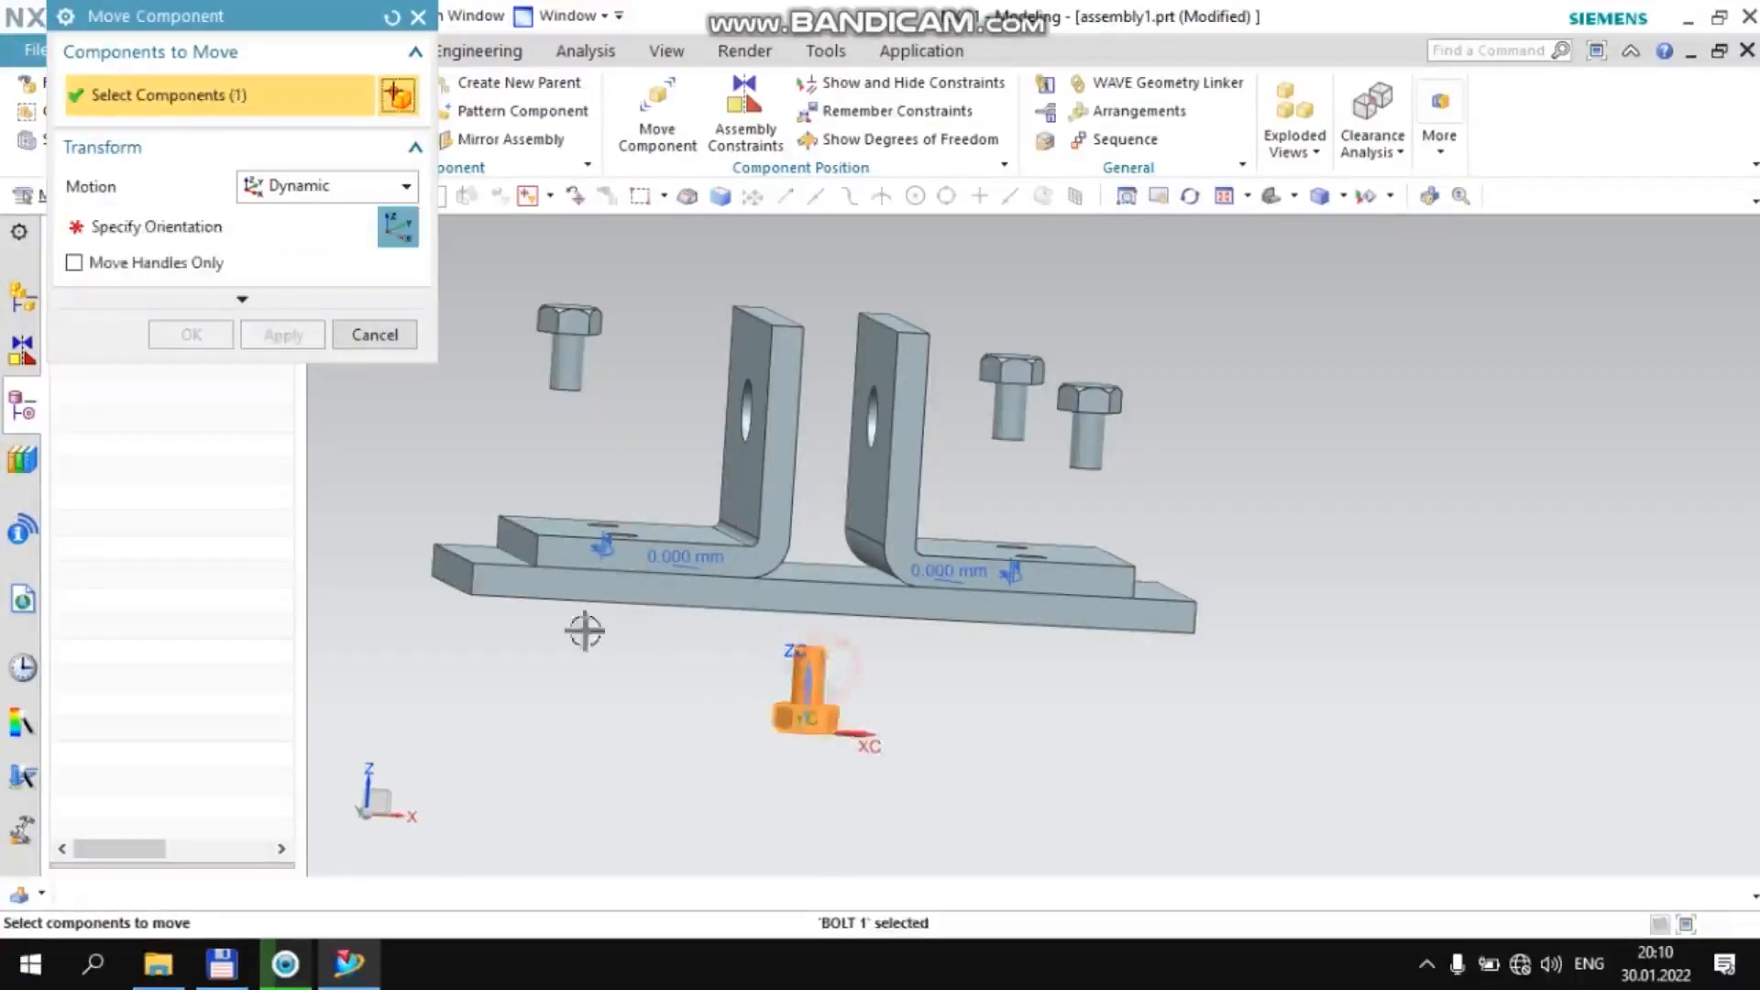
left_click(246, 226)
left_click(613, 400)
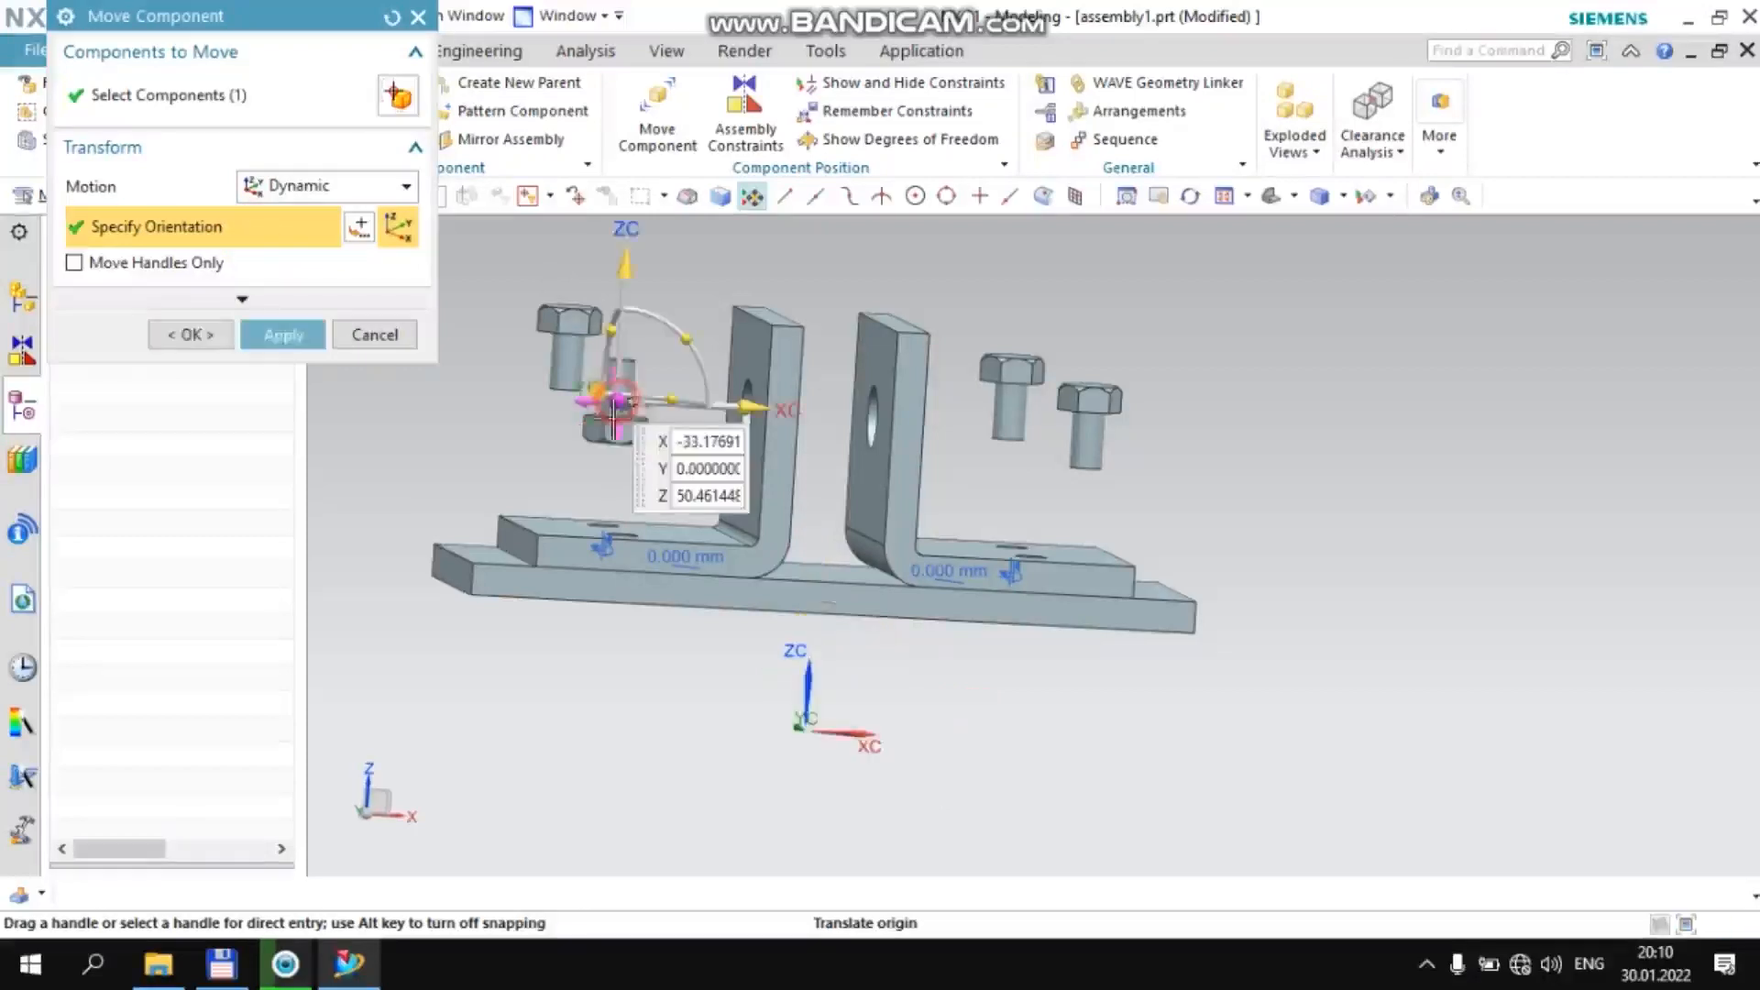
left_click_drag(680, 360, 557, 440)
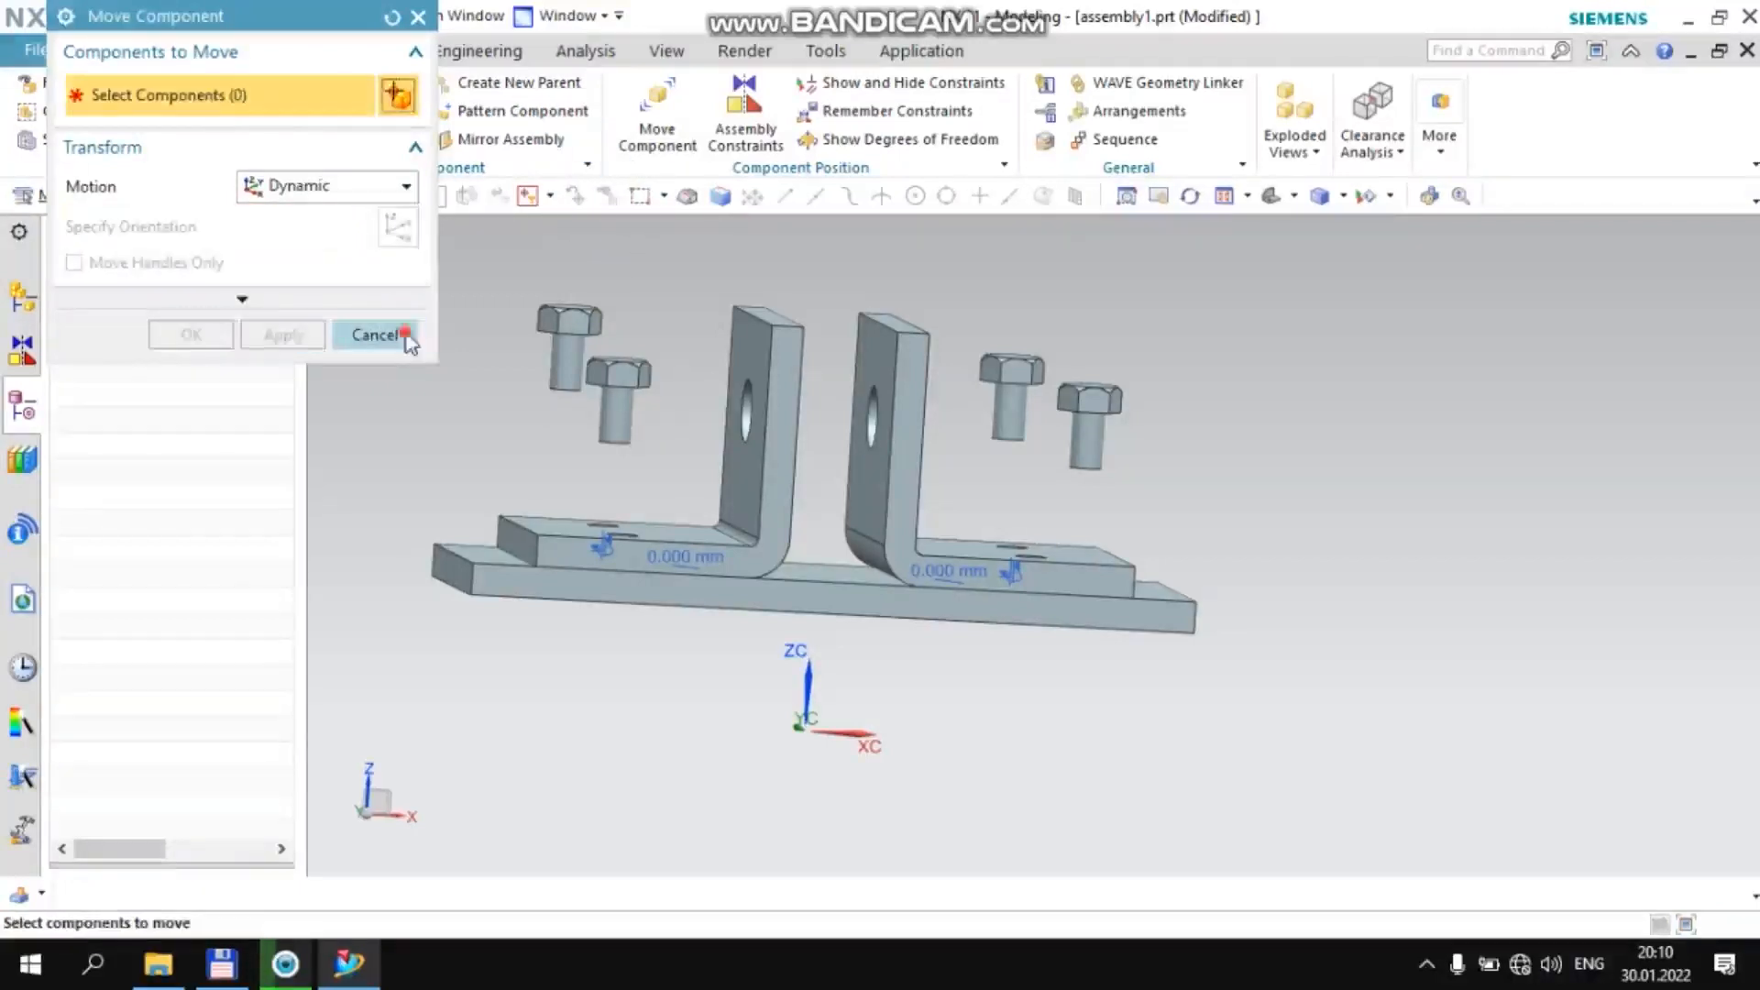
left_click(371, 335)
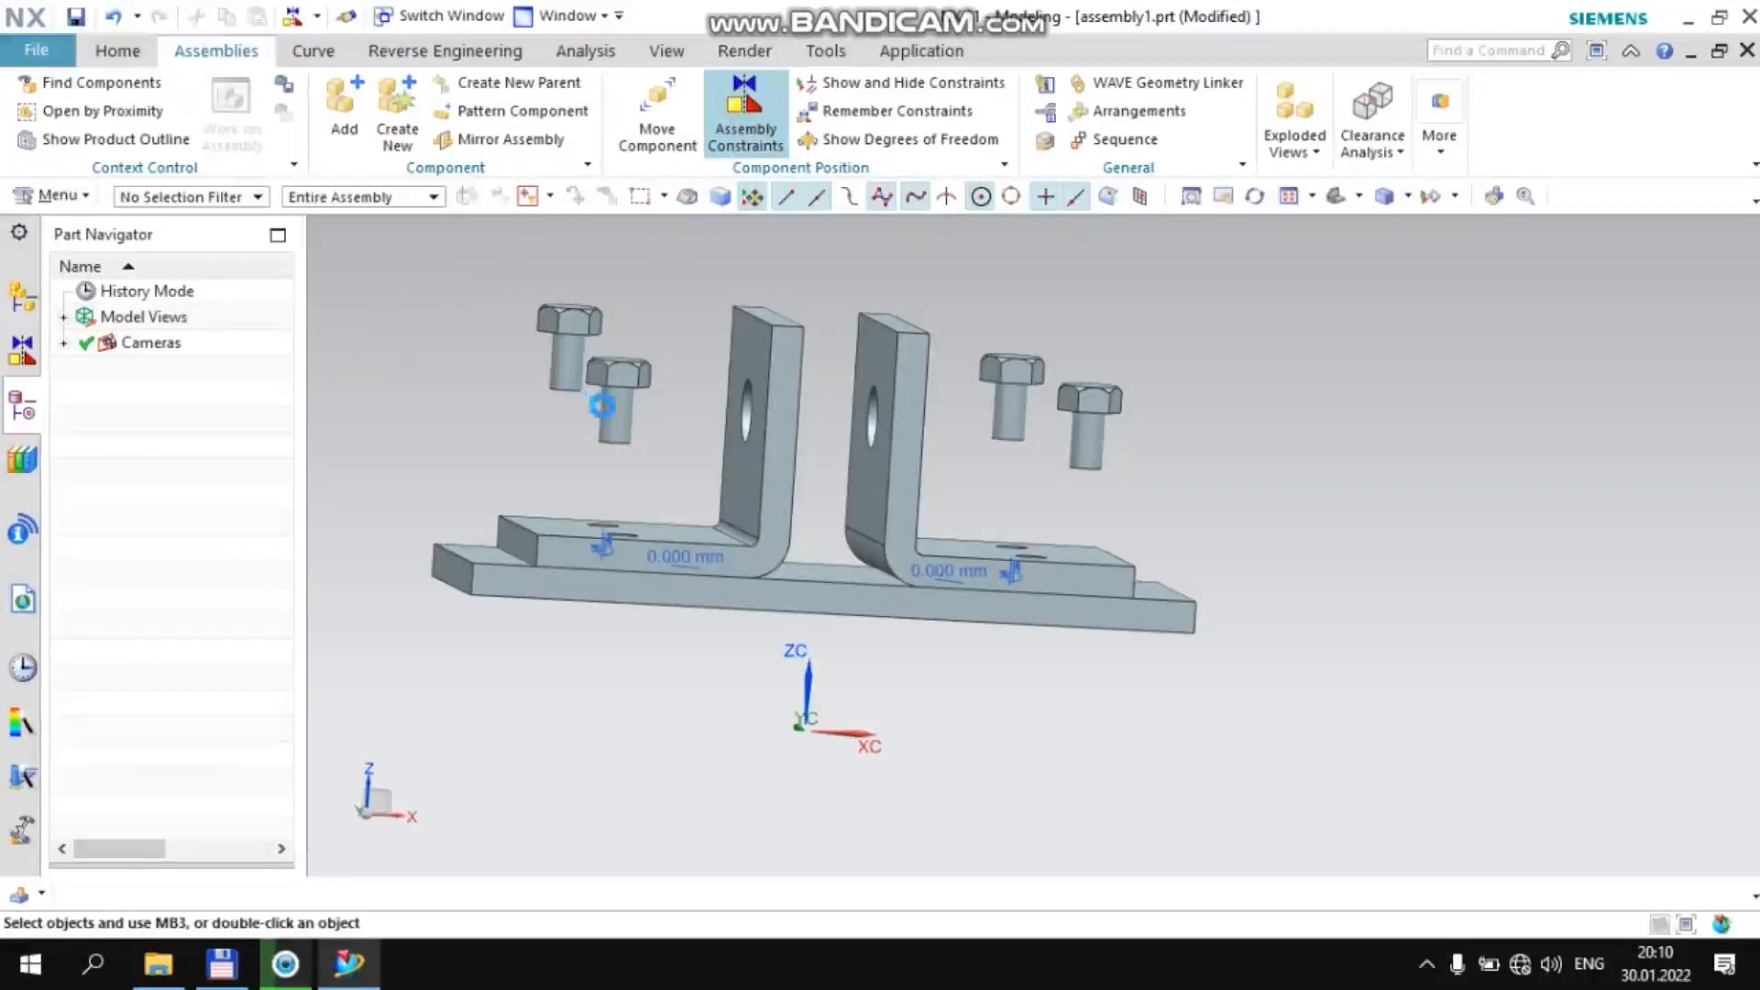
middle_click_drag(562, 436, 576, 495)
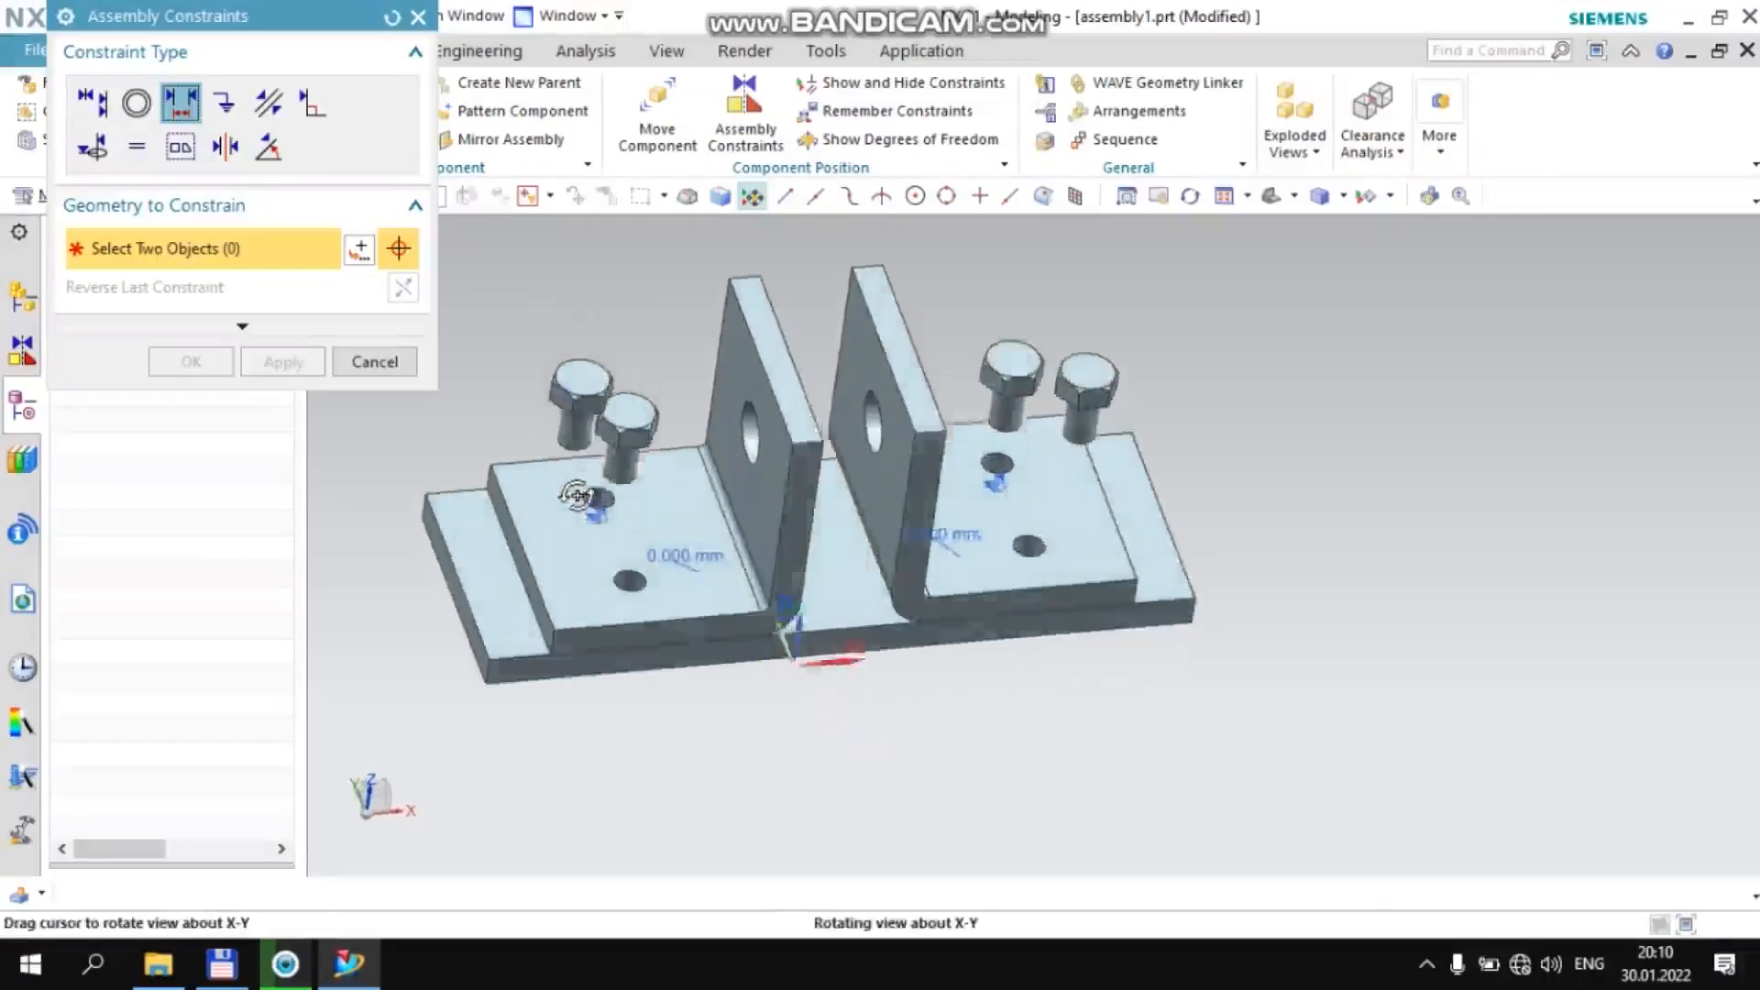
scroll(635, 454, "up", 5)
left_click(635, 454)
scroll(635, 454, "down", 5)
scroll(626, 585, "up", 5)
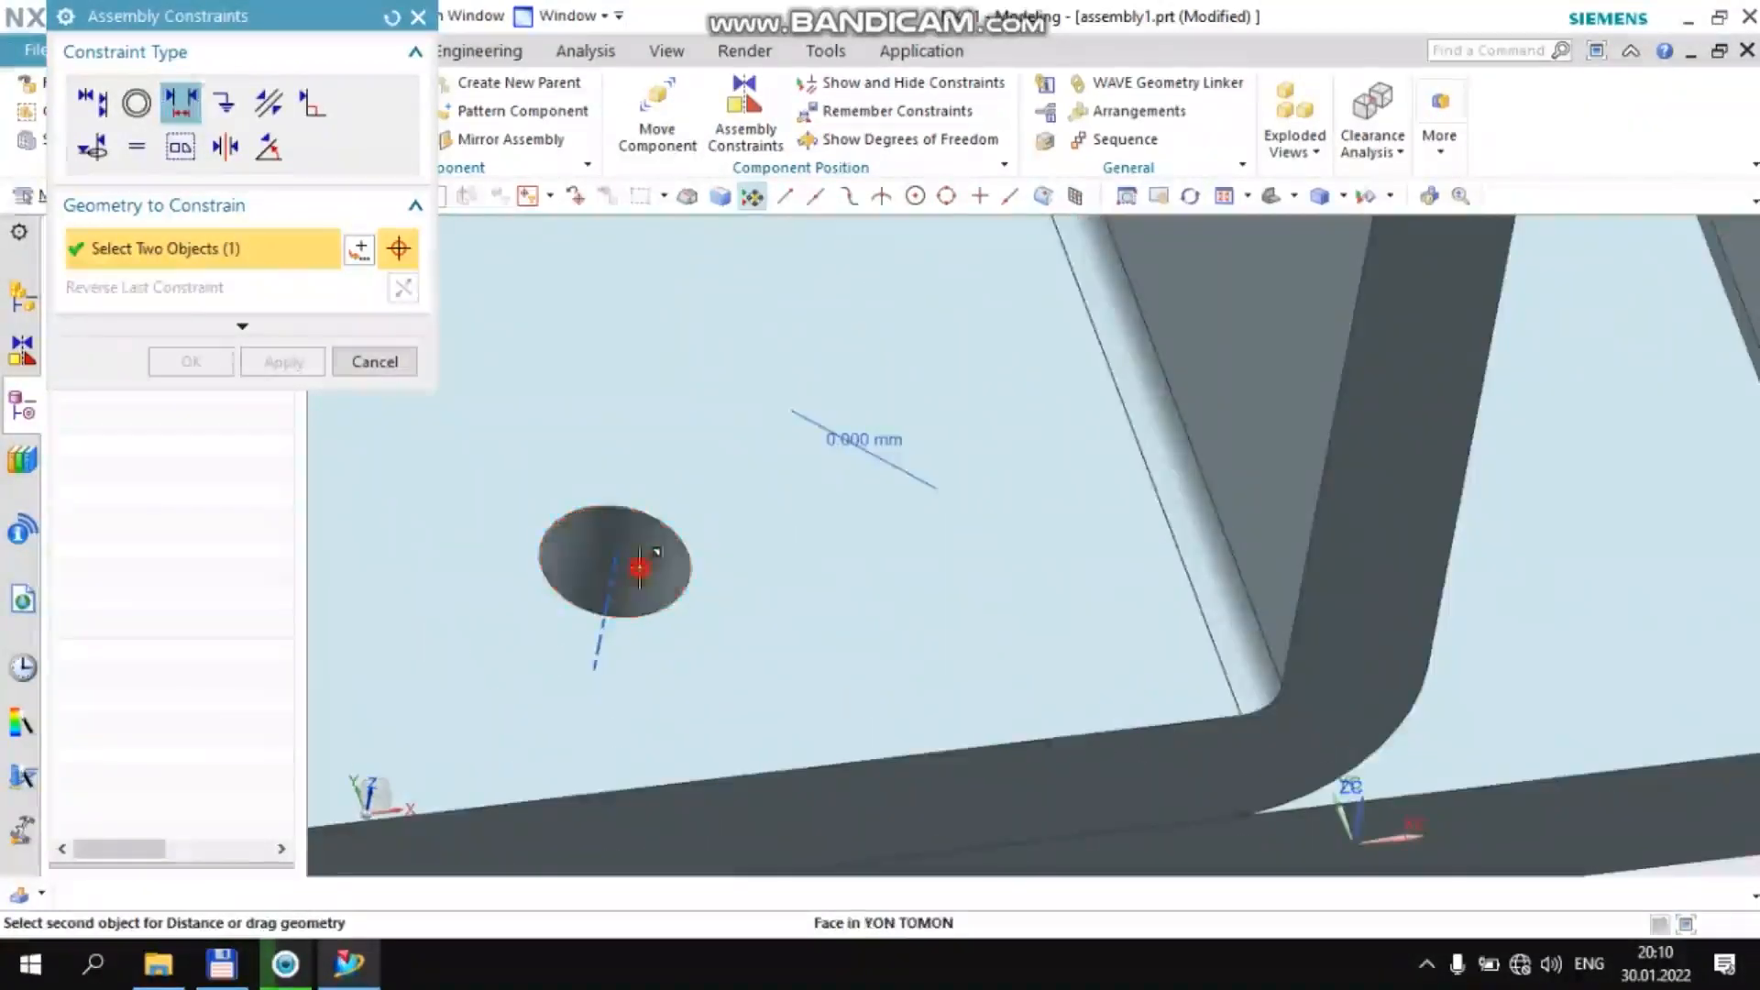
left_click(639, 568)
scroll(633, 554, "down", 4)
middle_click(621, 505)
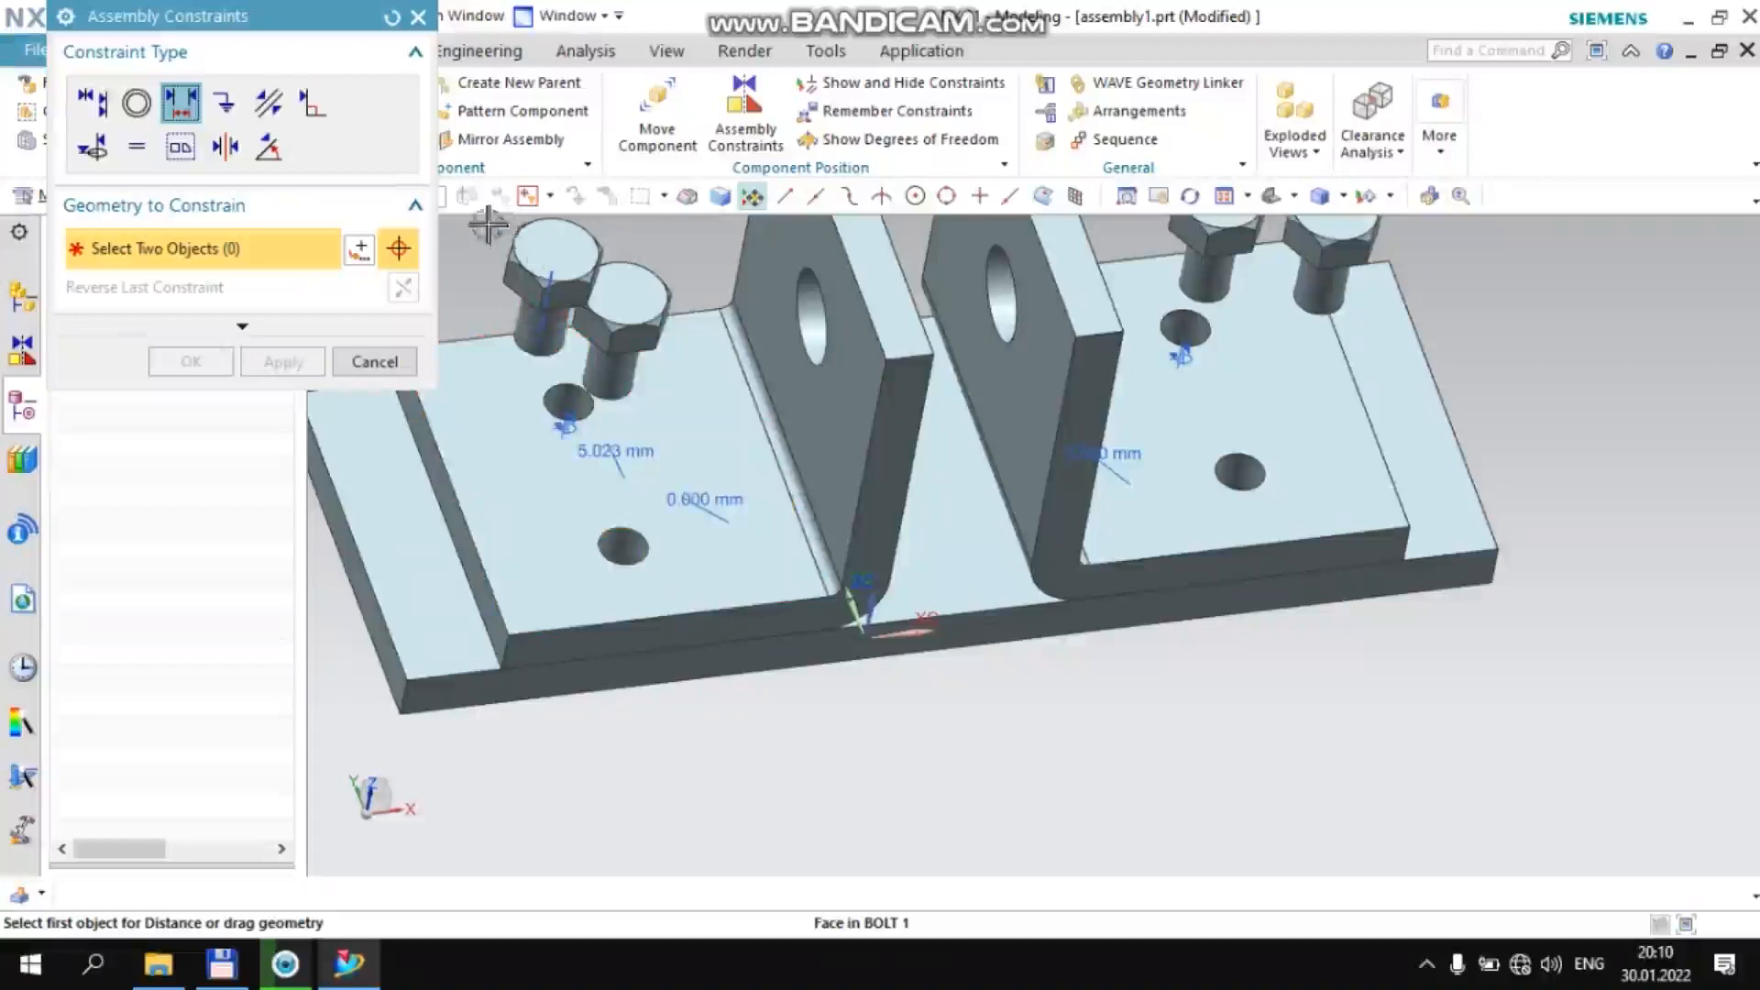
left_click(418, 17)
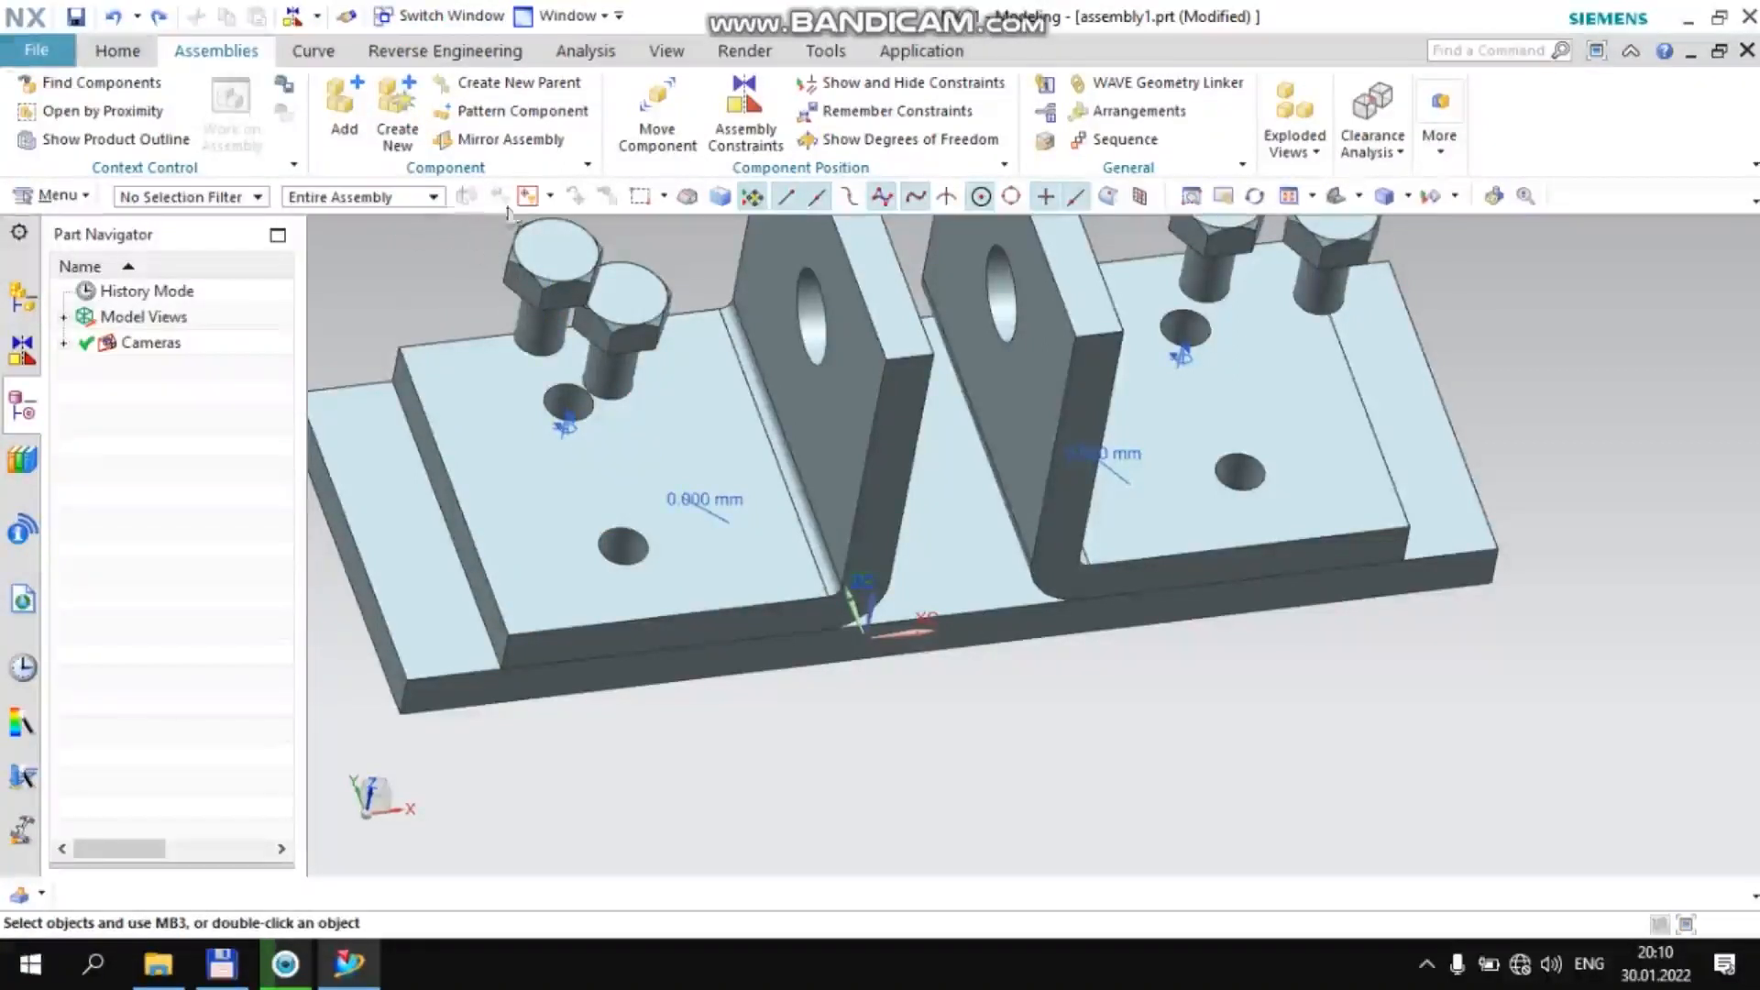
Align/Lock the shank of the inner bolt on the −XC side with the −YC-side hole in that bracket's flange
left_click(747, 114)
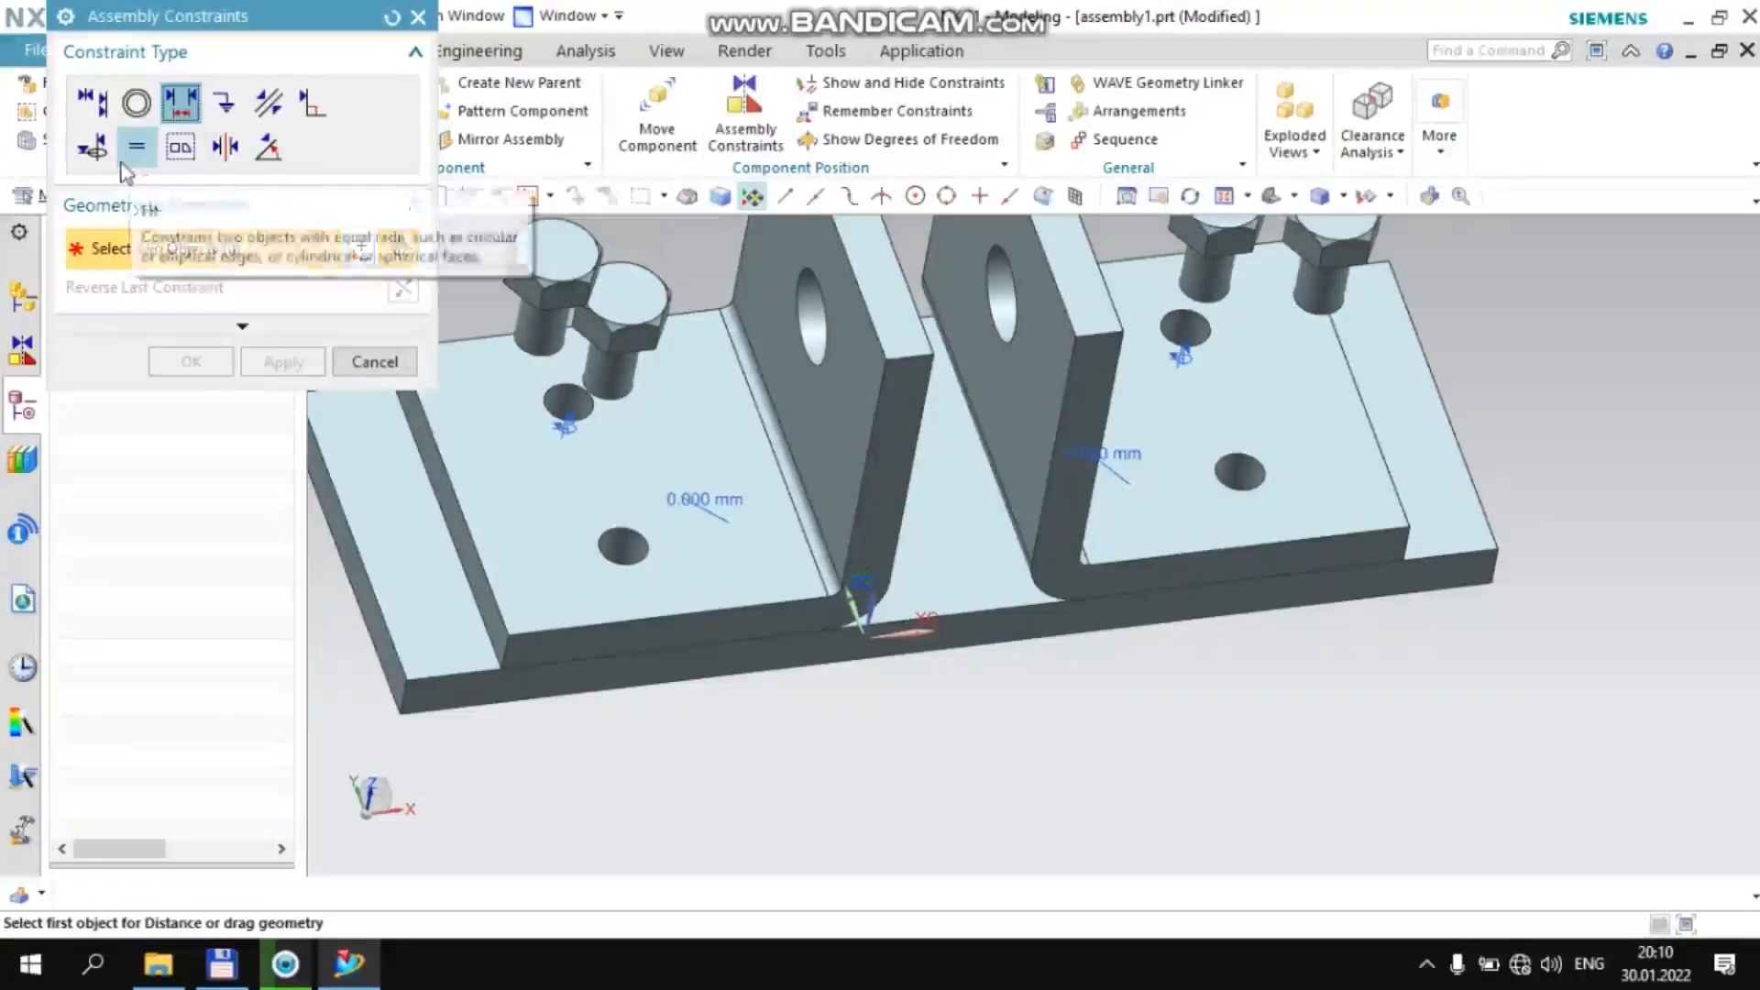
left_click(98, 149)
scroll(577, 412, "down", 3)
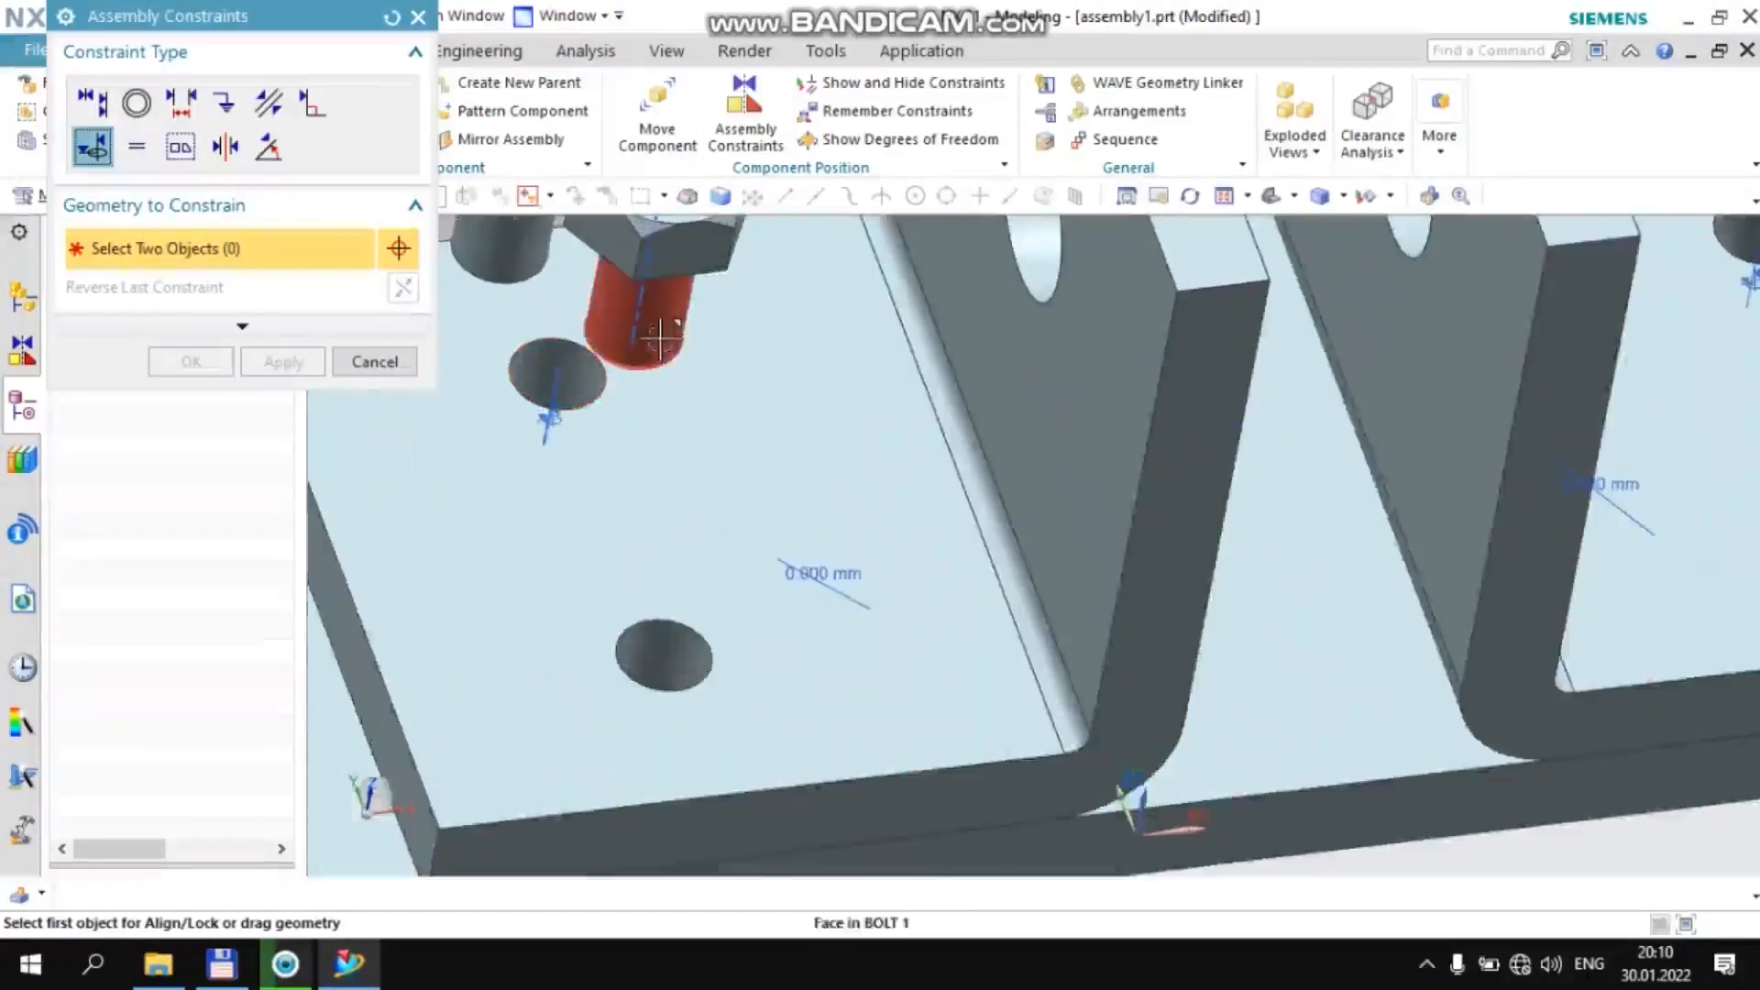
left_click(628, 358)
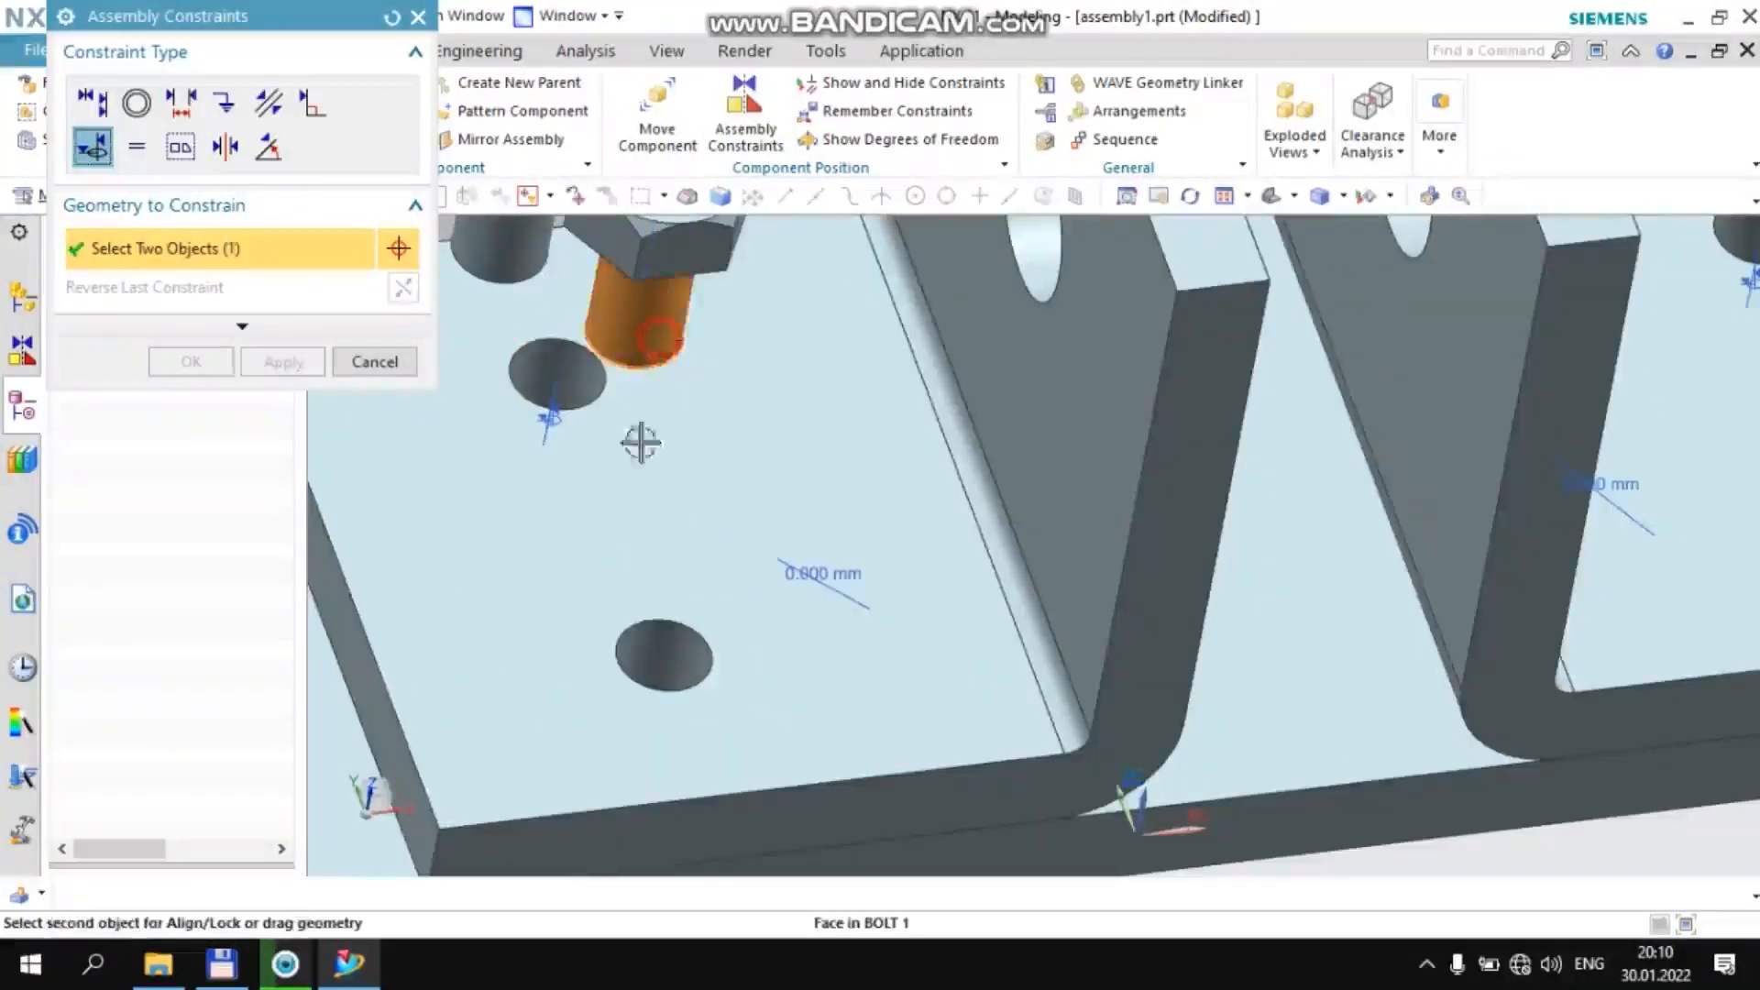
left_click(657, 645)
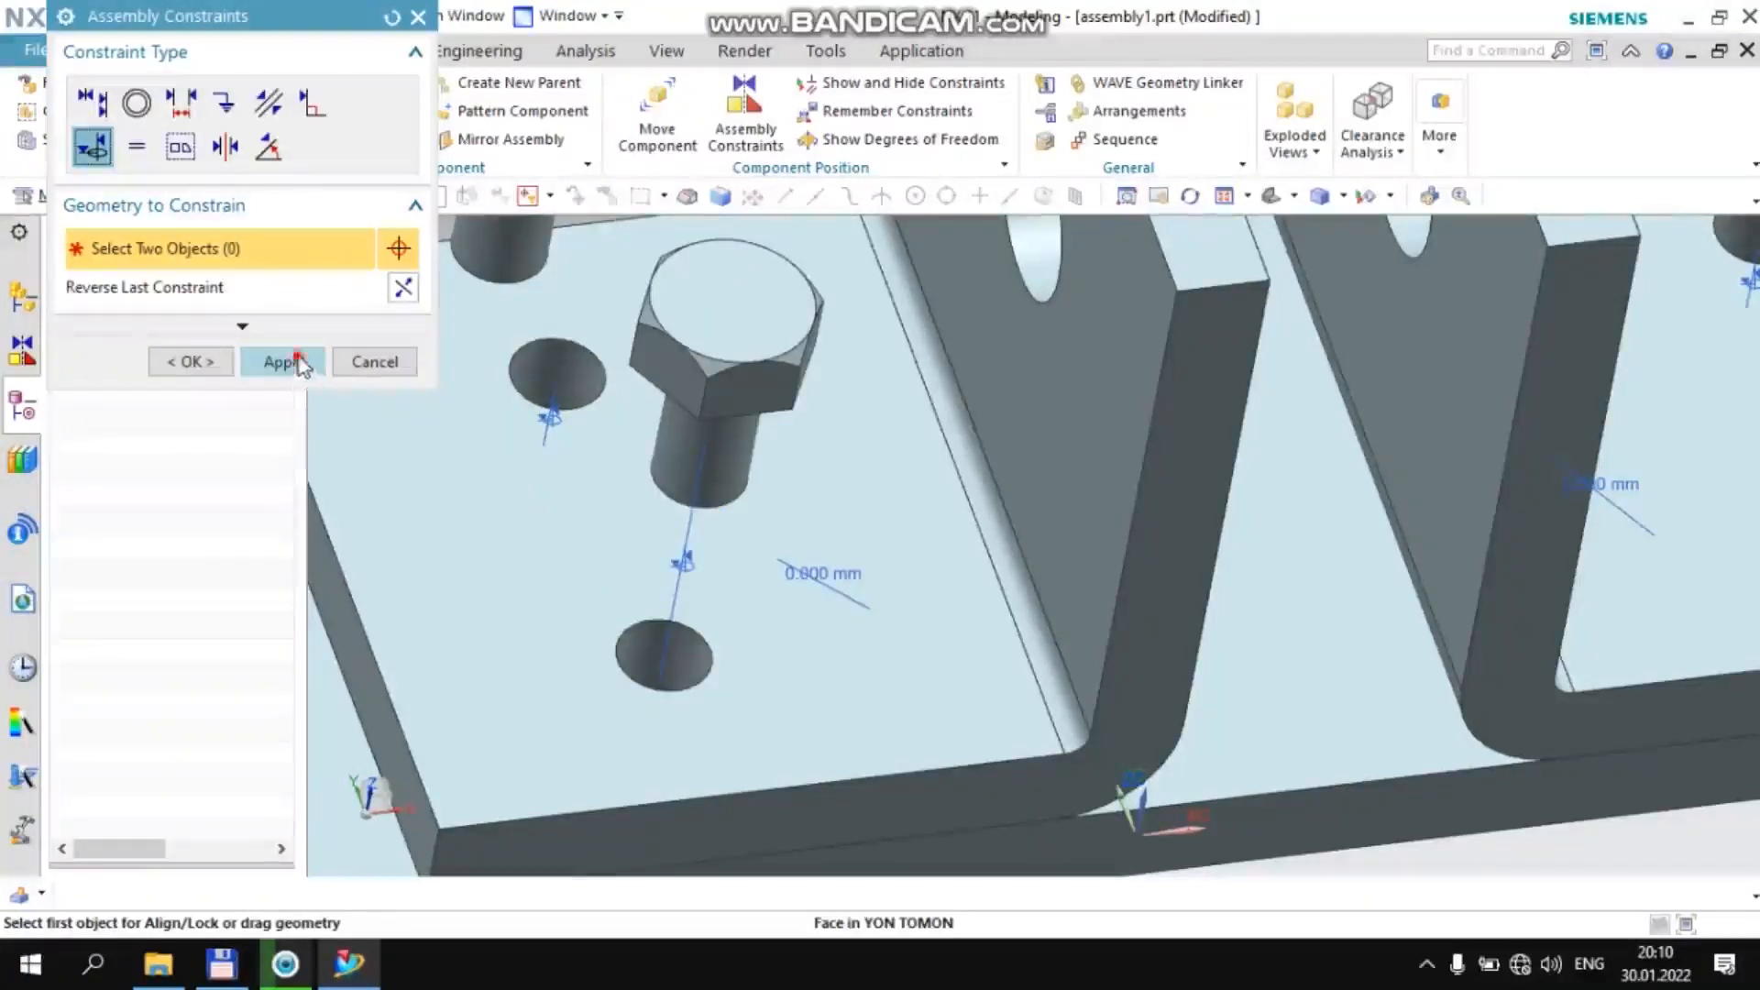
Align/Lock the shank of the remaining unconstrained bolt on the −XC side with the +YC-side hole in that bracket's flange
left_click(298, 363)
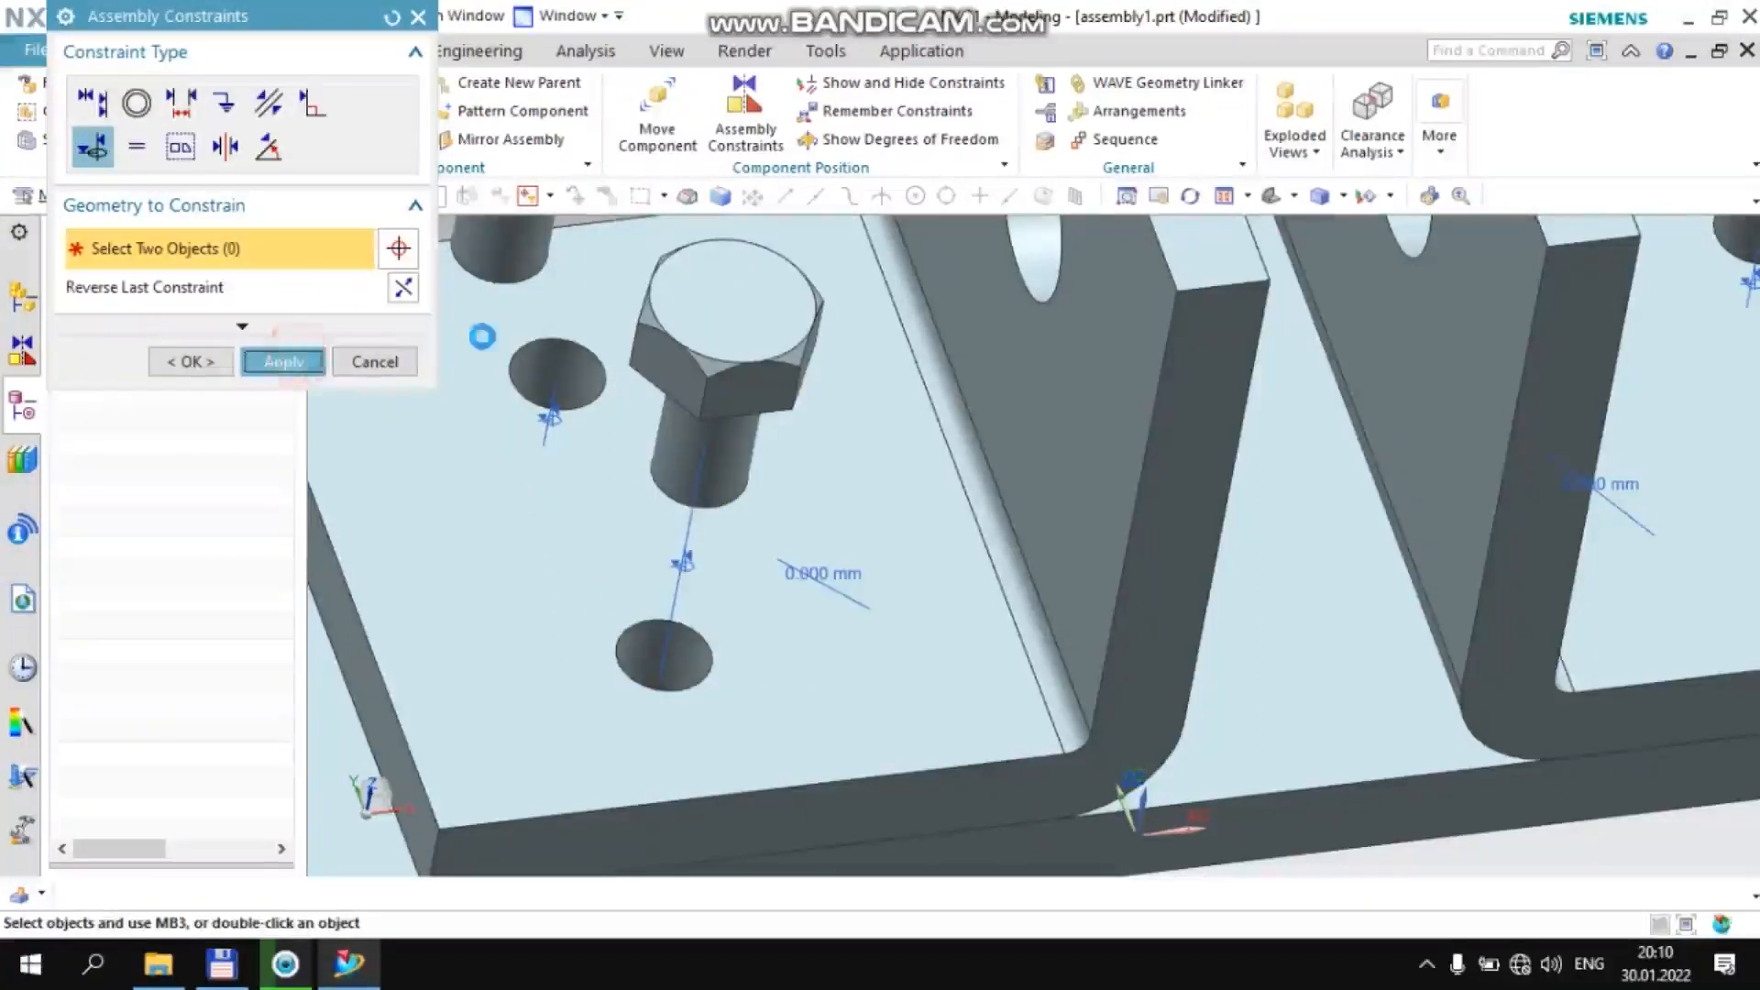
left_click(506, 262)
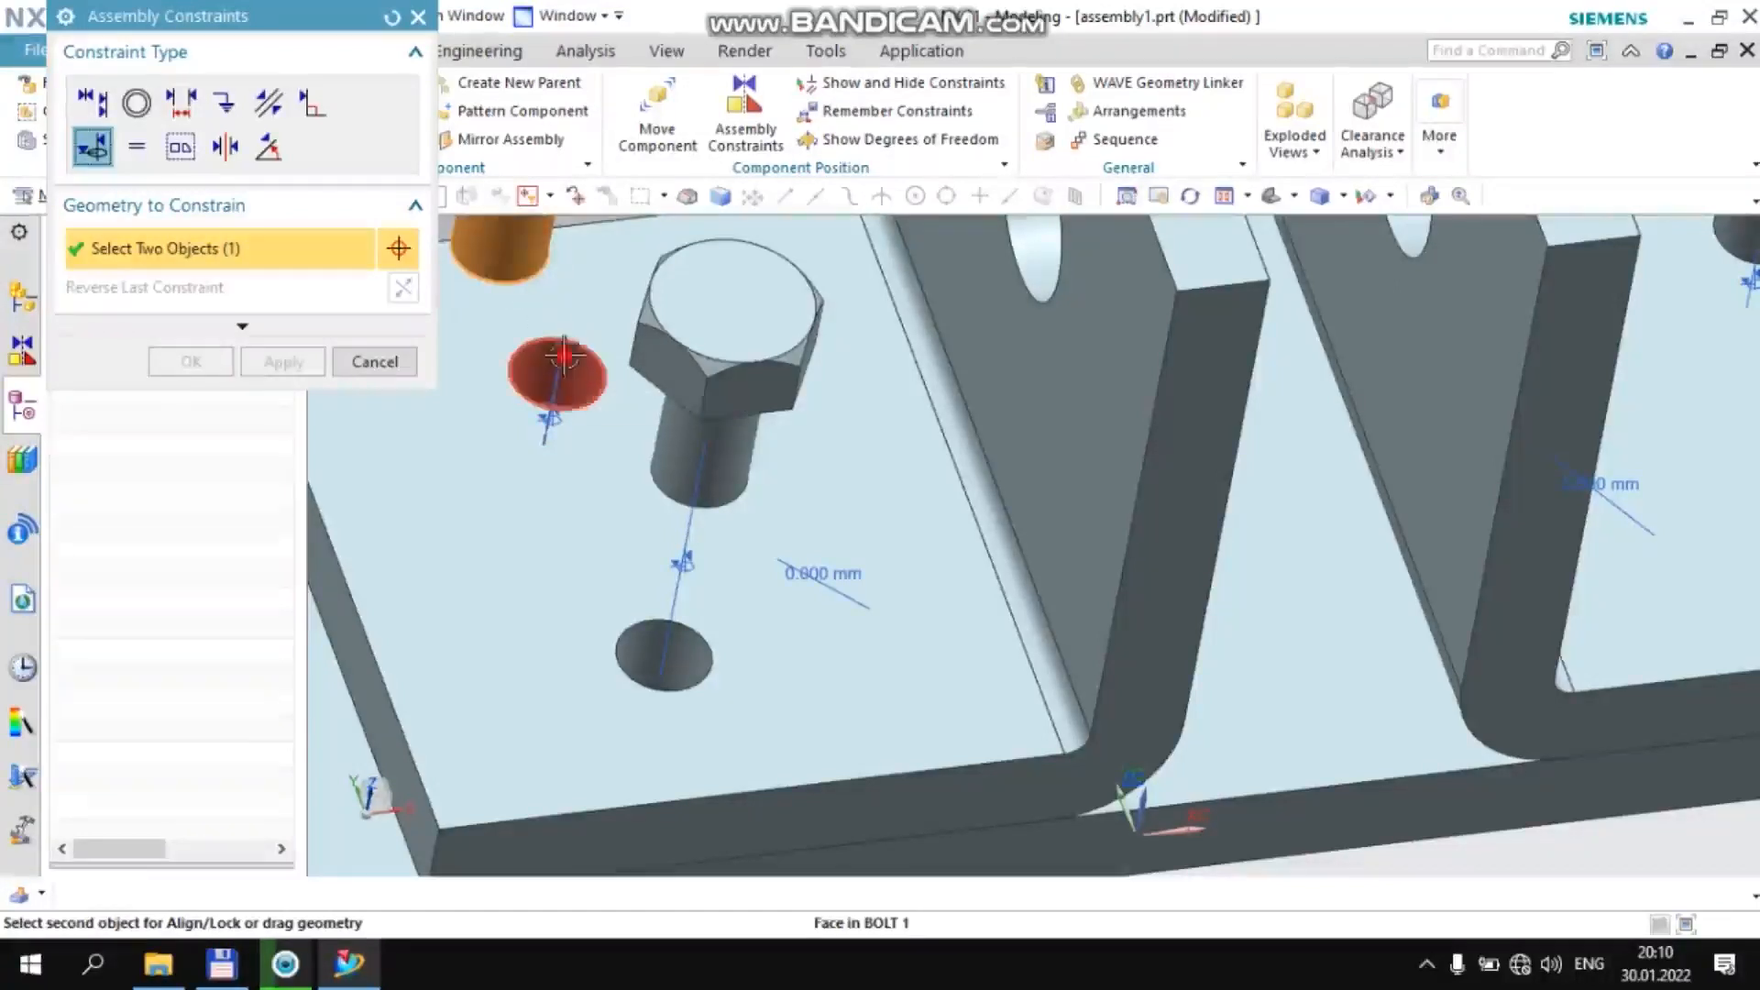
left_click(563, 353)
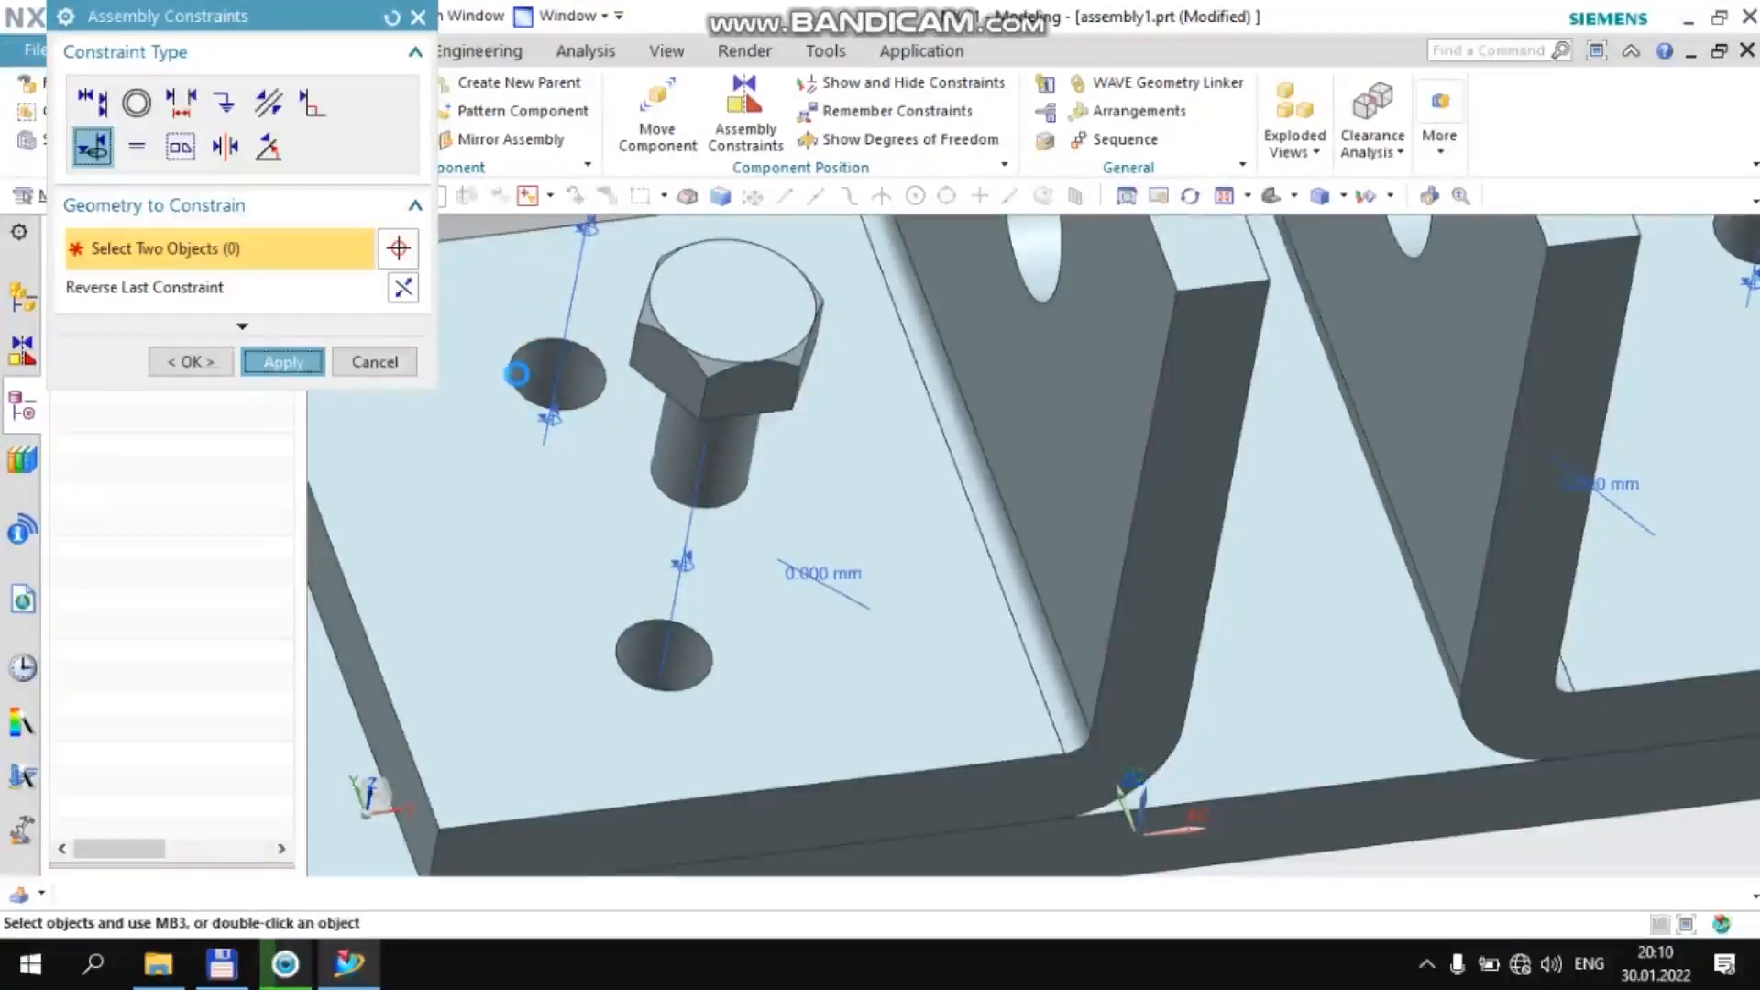
On the +XC bracket, Align/Lock the outer bolt's shank with the −YC-side flange hole and the inner bolt's shank with the +YC-side hole
scroll(511, 383, "down", 6)
scroll(922, 348, "up", 5)
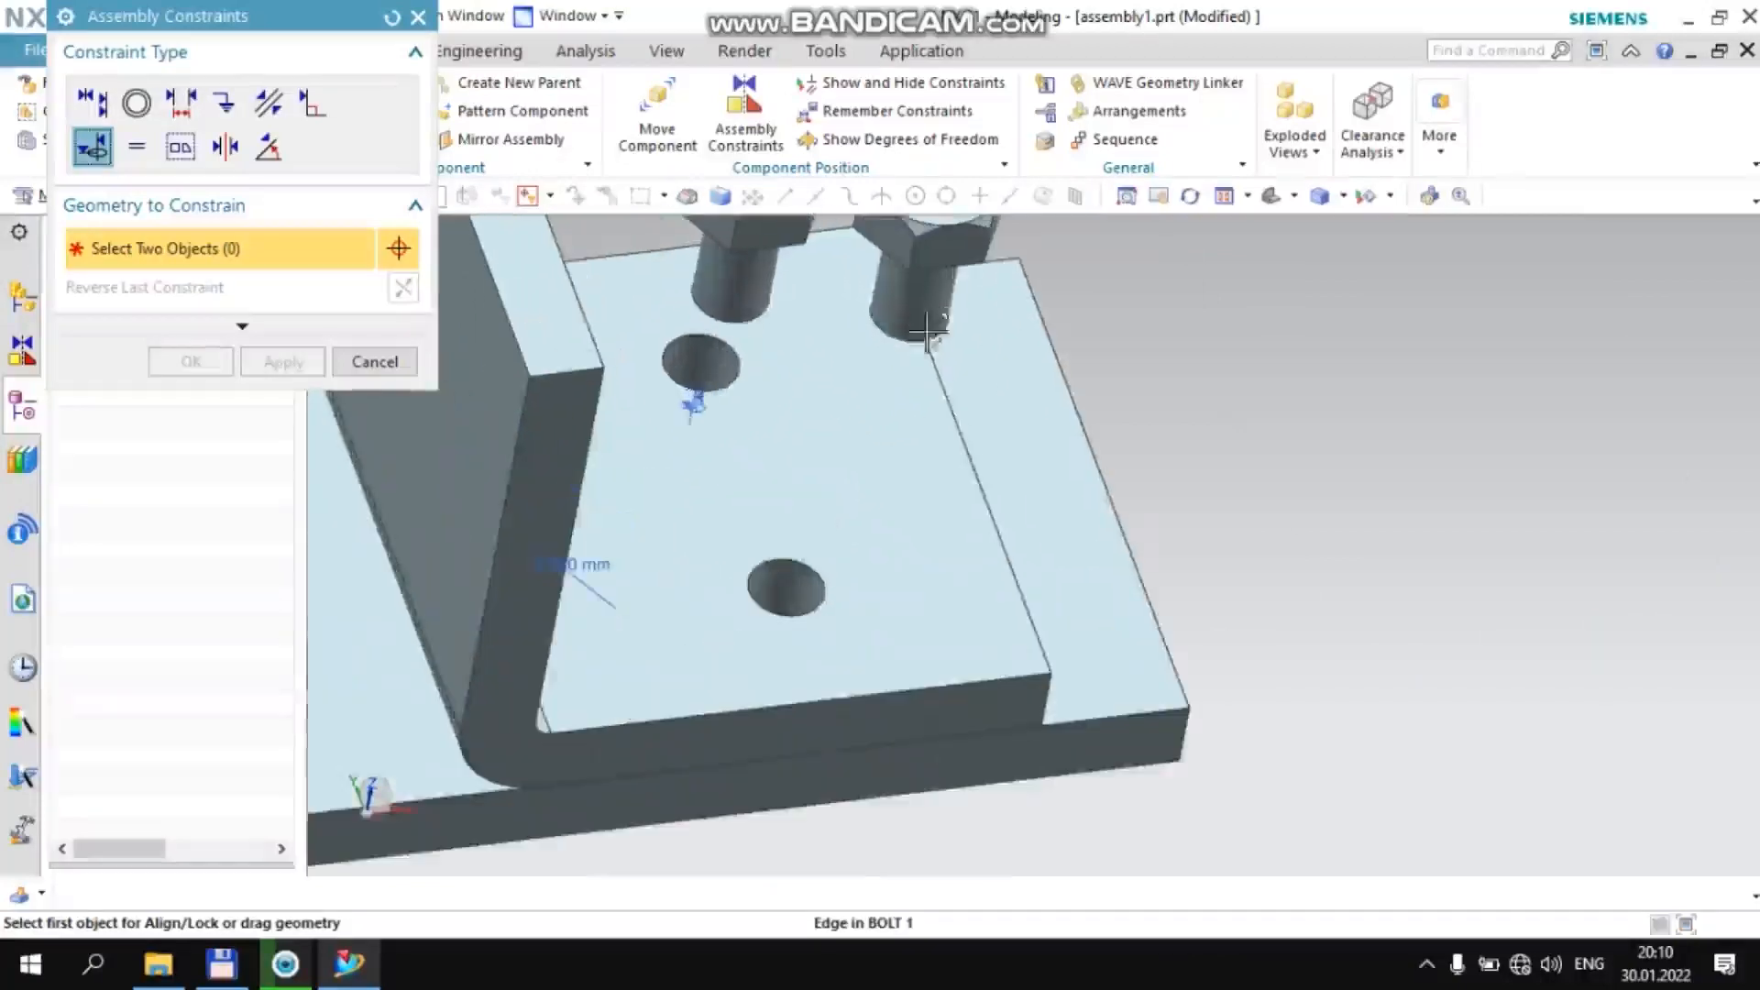
left_click(920, 332)
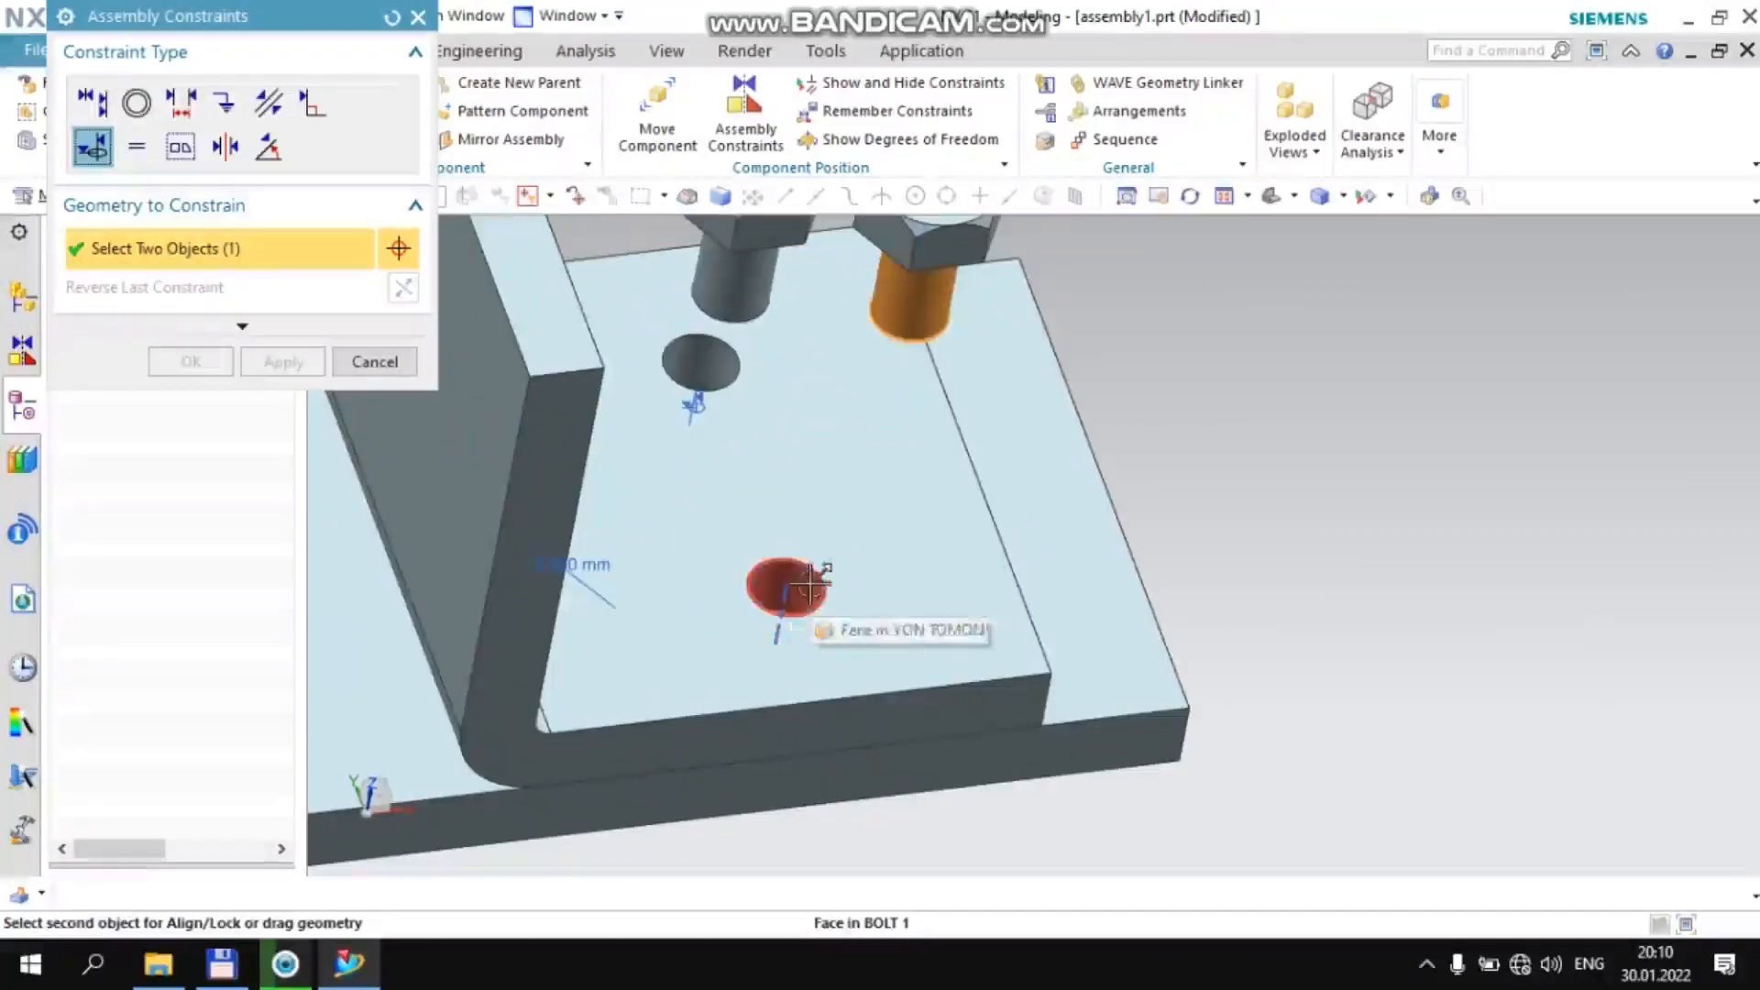
left_click(788, 588)
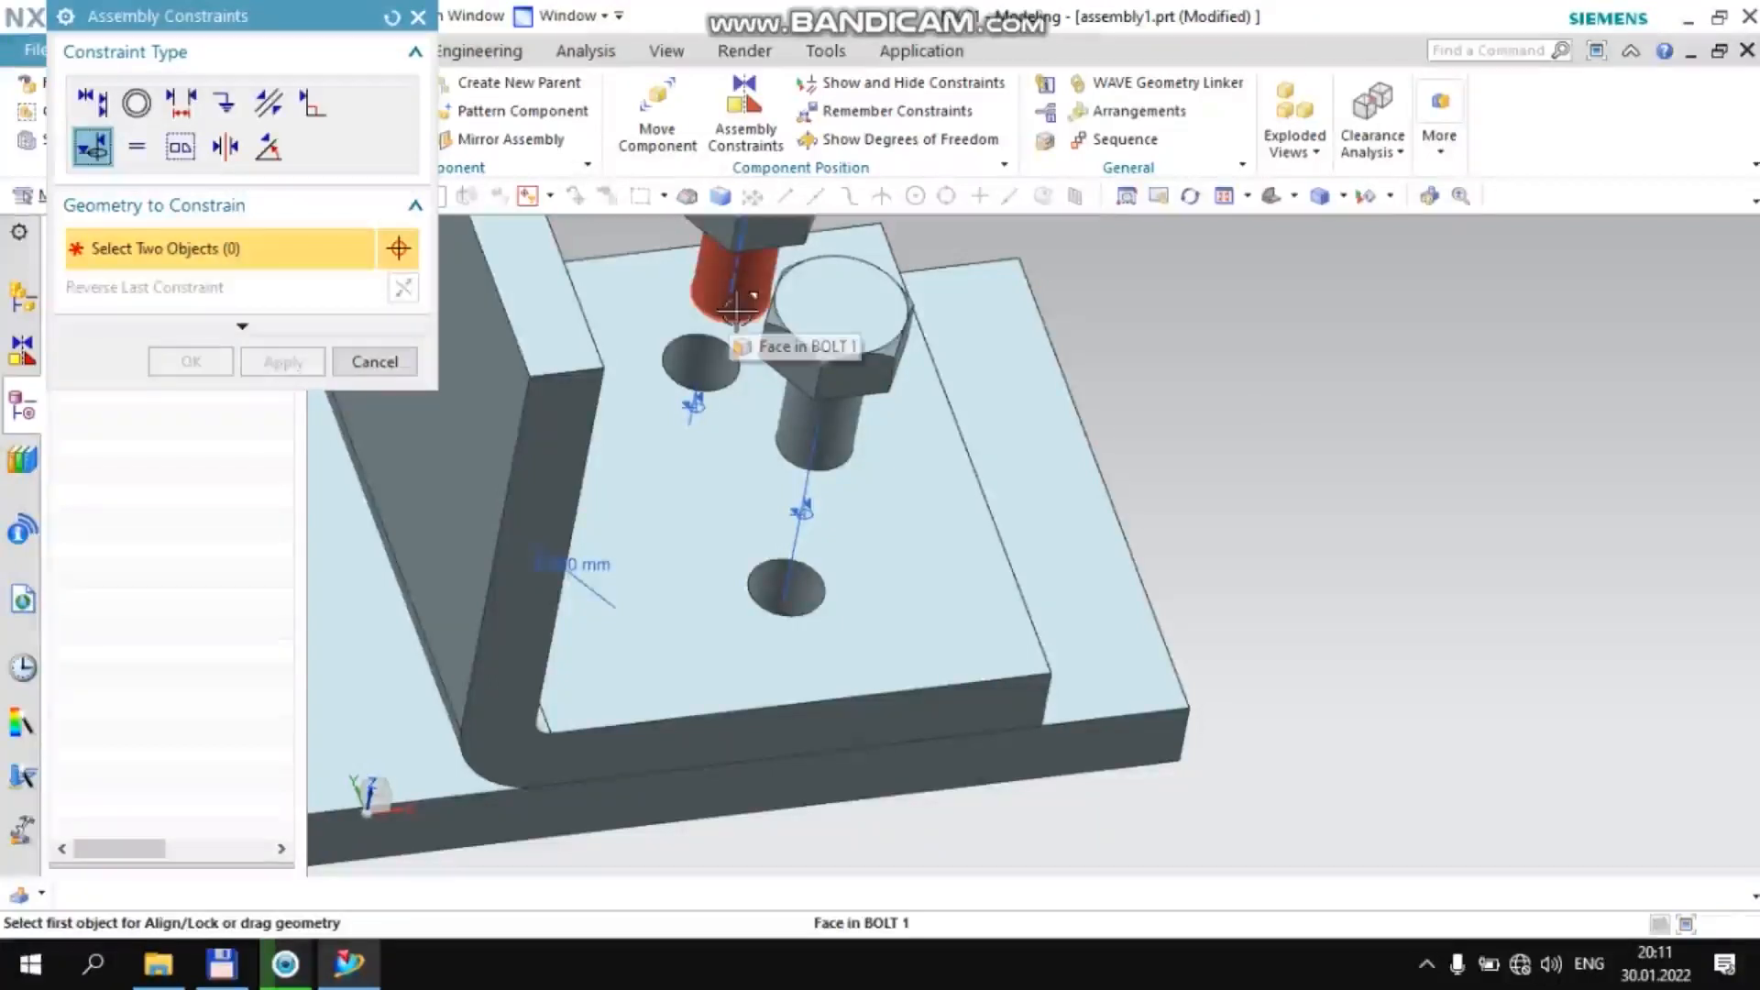
left_click(736, 310)
left_click(701, 360)
middle_click(706, 362)
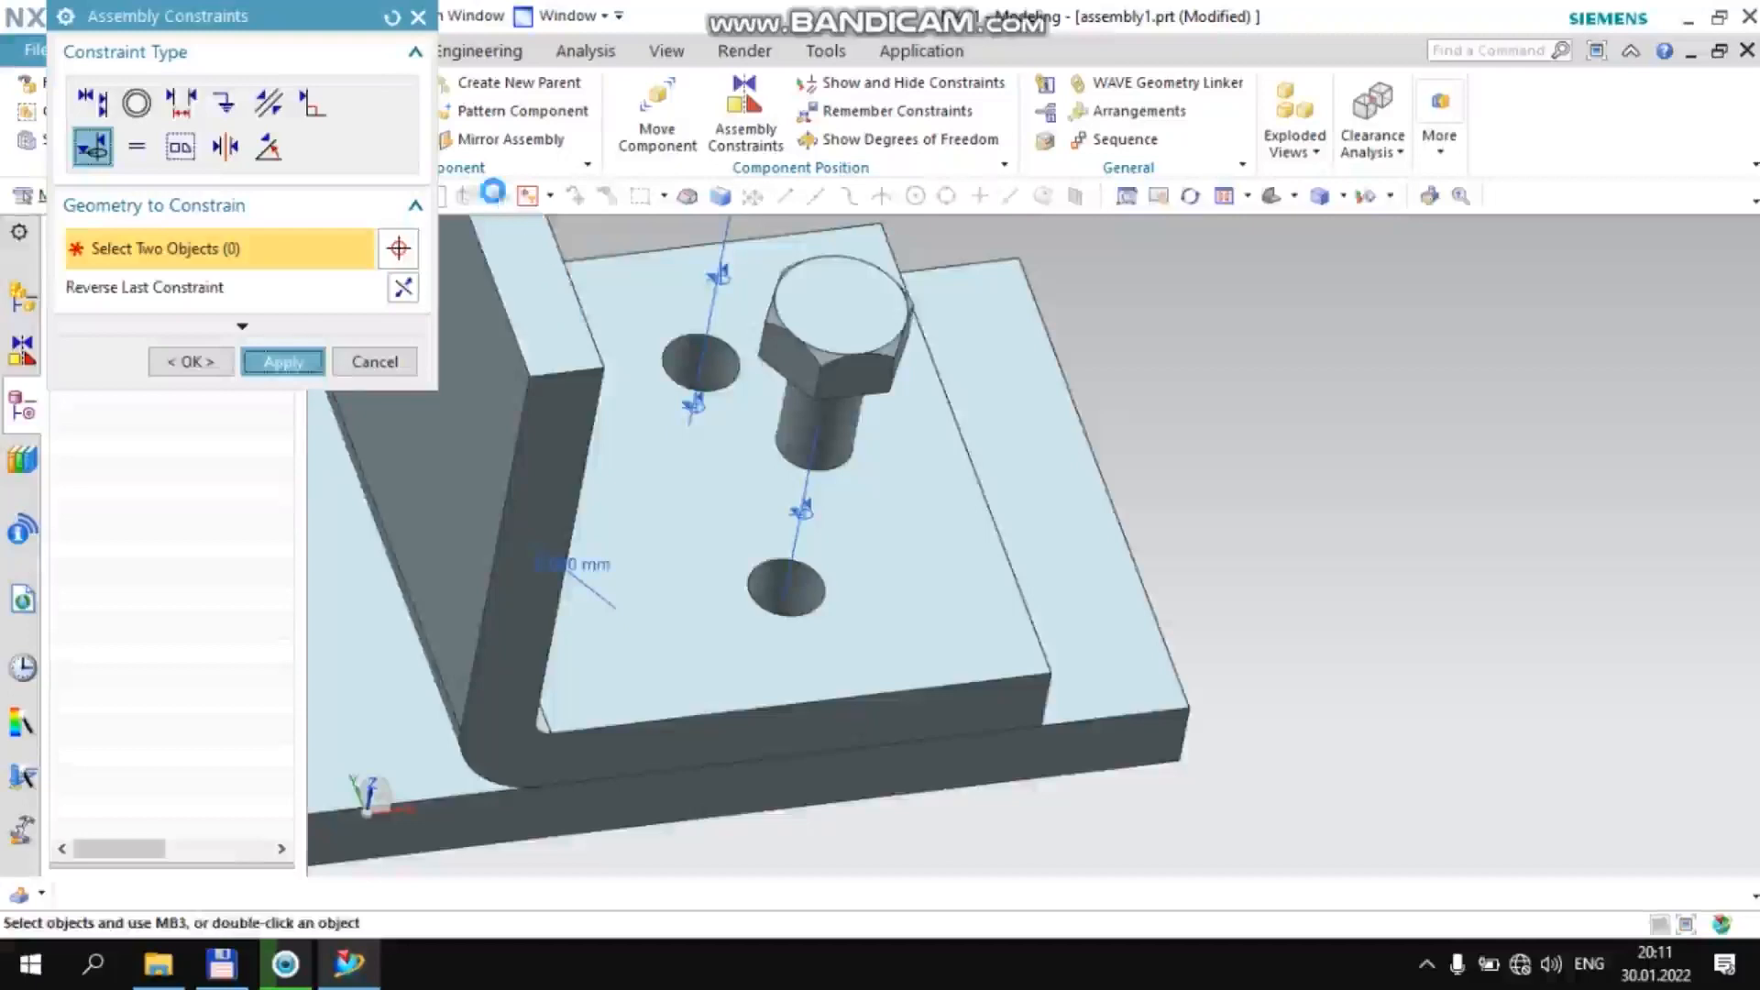
Apply a 0 mm Distance constraint between the underside of the −YC-side bolt's head and the +XC bracket's upper flange face
left_click(180, 103)
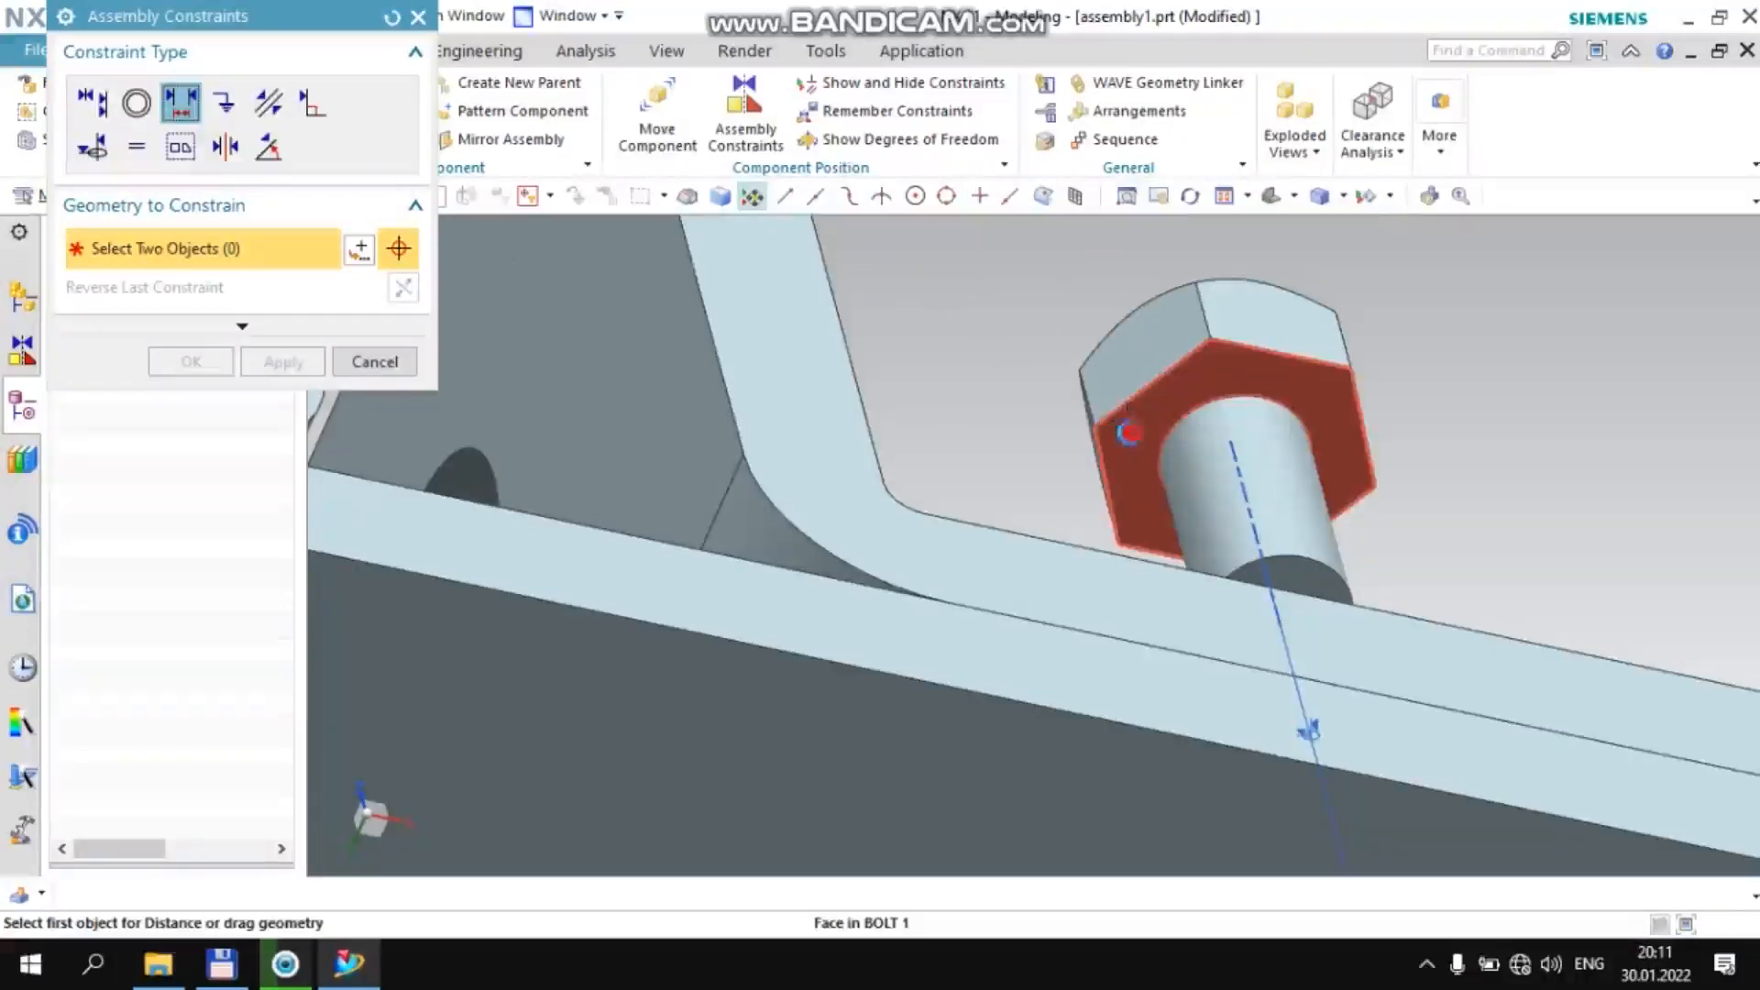
left_click(1130, 421)
scroll(1022, 303, "up", 4)
middle_click_drag(1041, 344, 1076, 393)
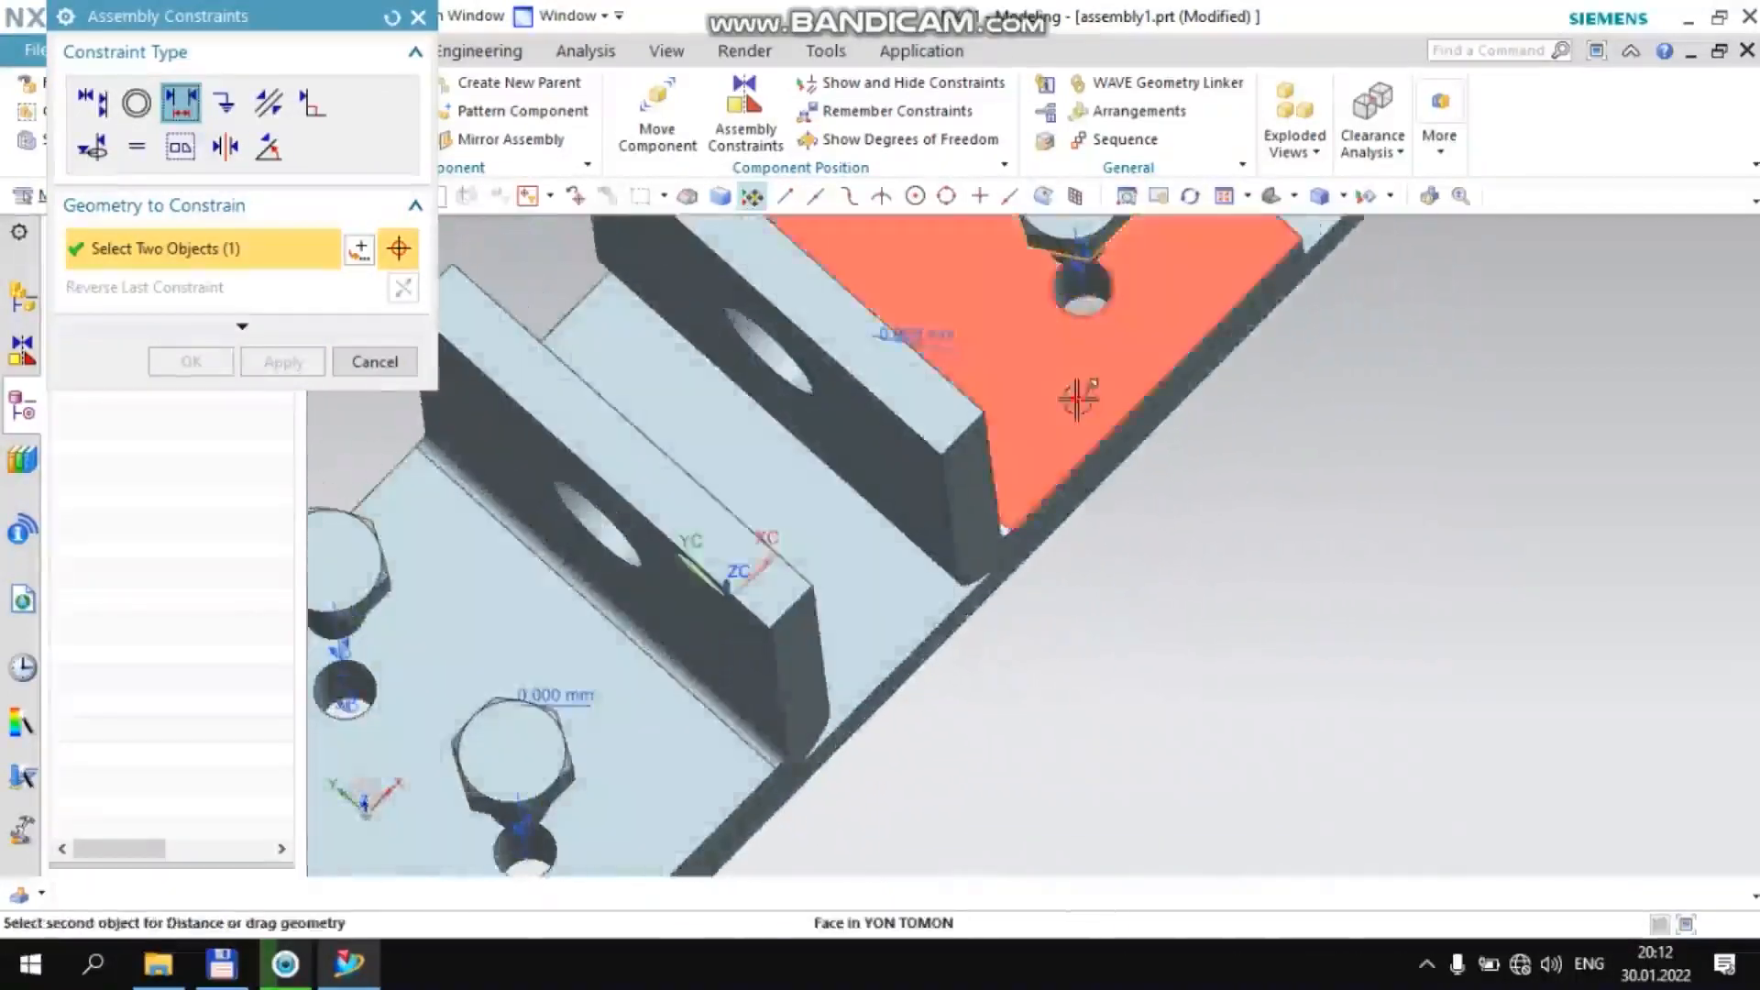
left_click(1074, 397)
type("0")
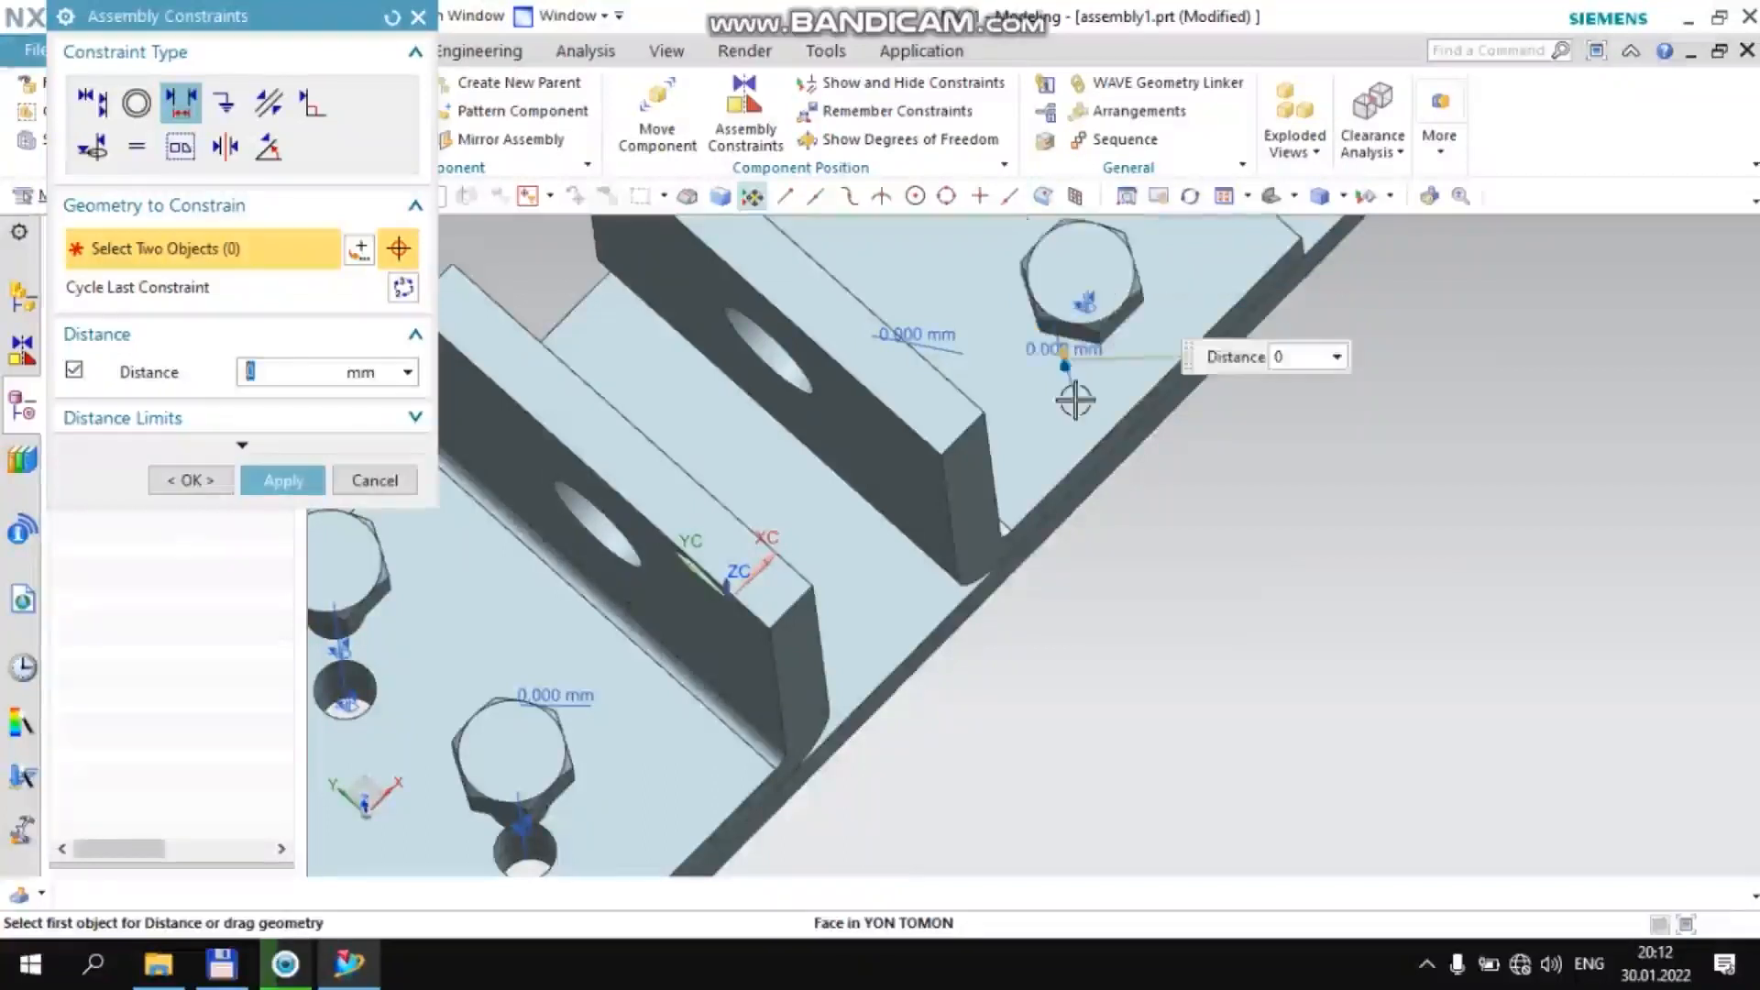
key("Return")
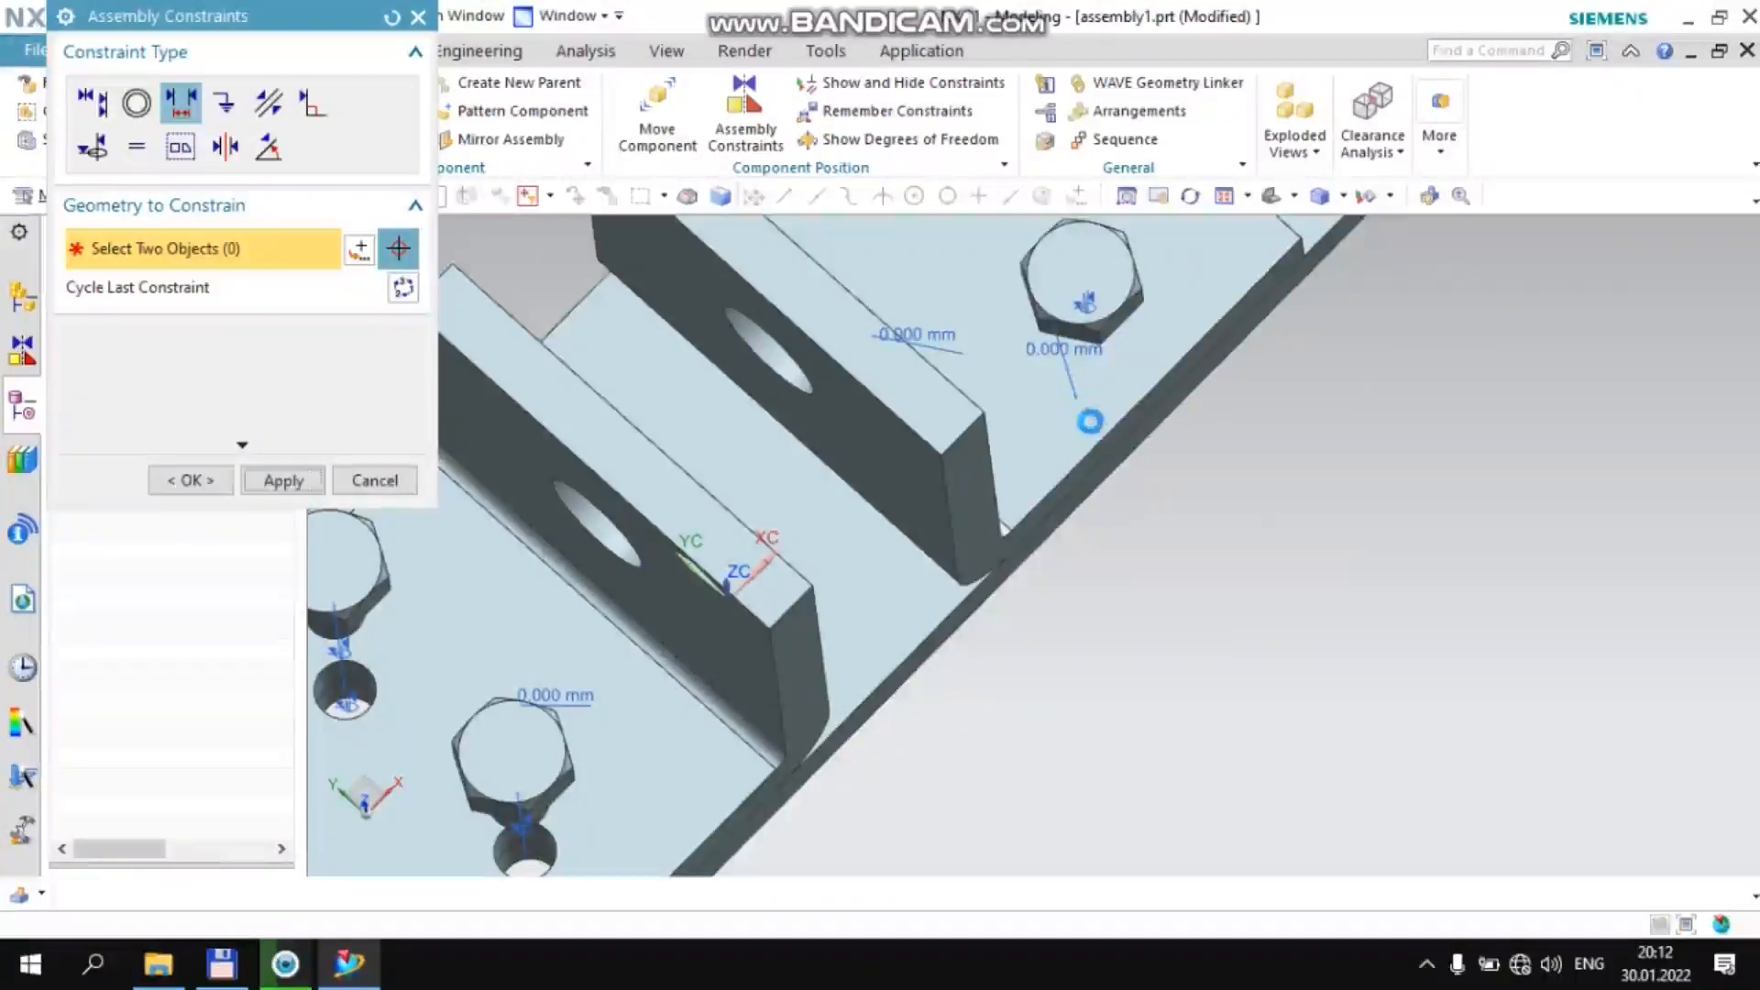
Seat the +YC-side bolt on the +XC bracket with a 0 mm Distance constraint between its head's underside and the flange face
scroll(1064, 376, "down", 3)
middle_click_drag(1042, 294, 1003, 250)
scroll(1081, 350, "up", 8)
left_click(881, 349)
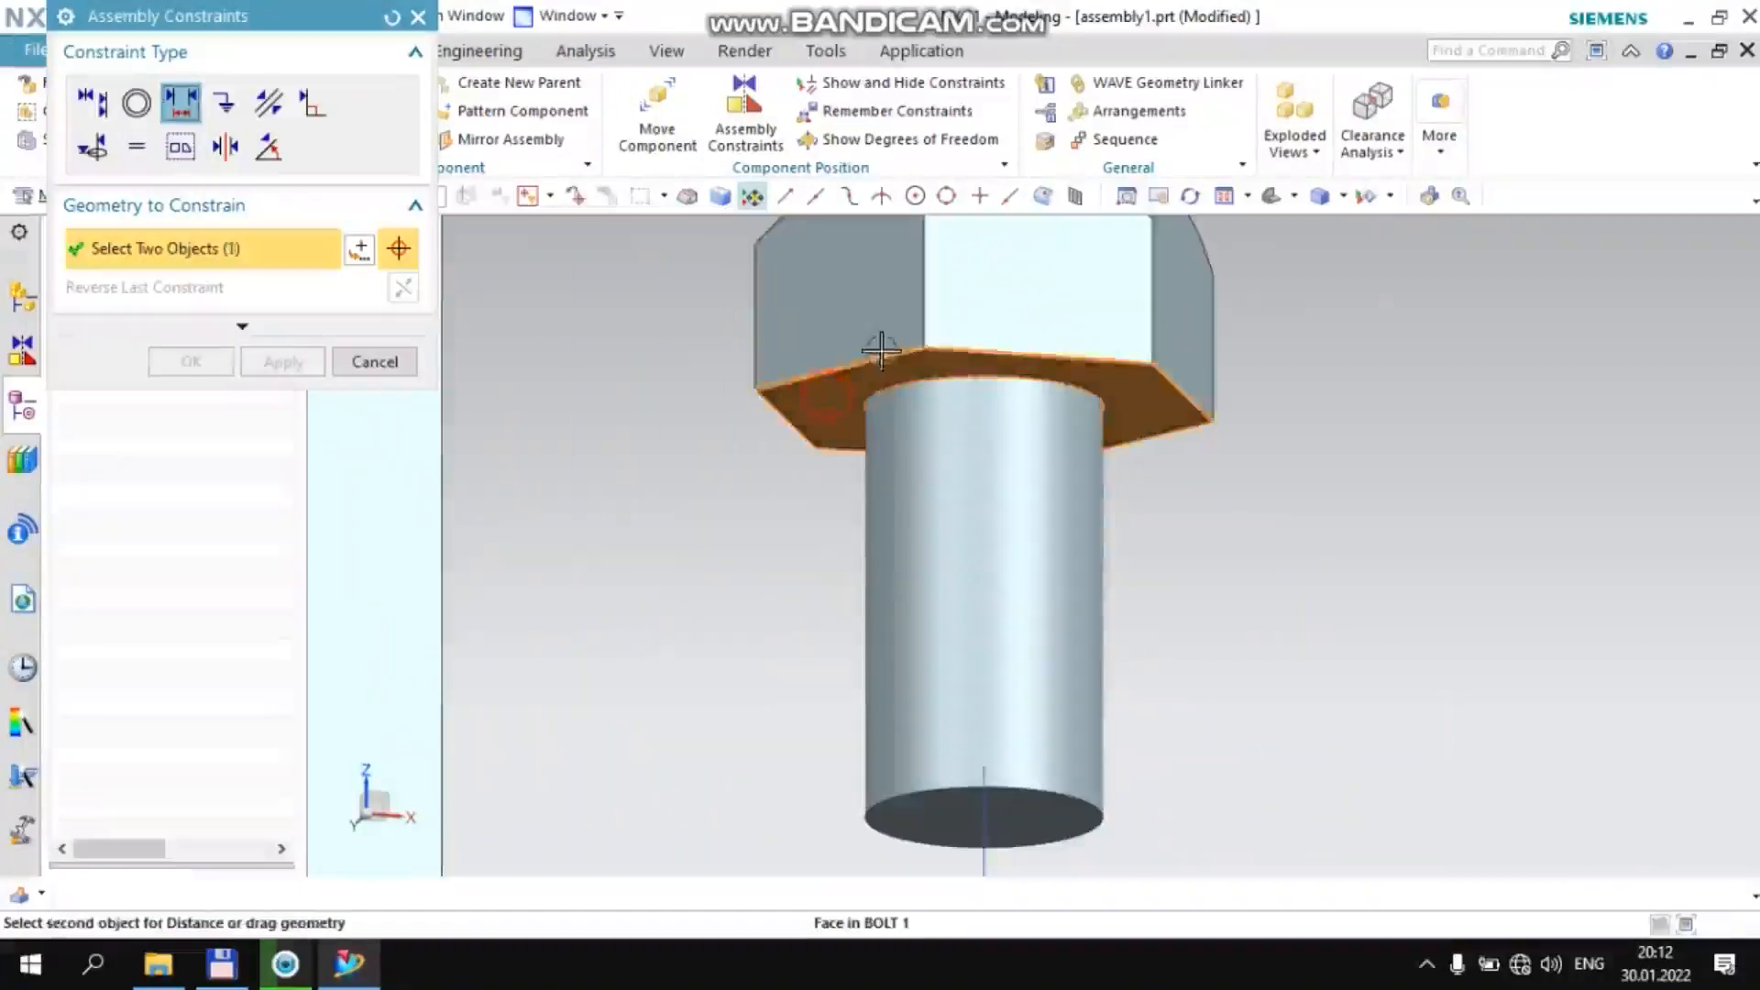
scroll(881, 350, "down", 5)
middle_click_drag(880, 349, 837, 550)
left_click(846, 539)
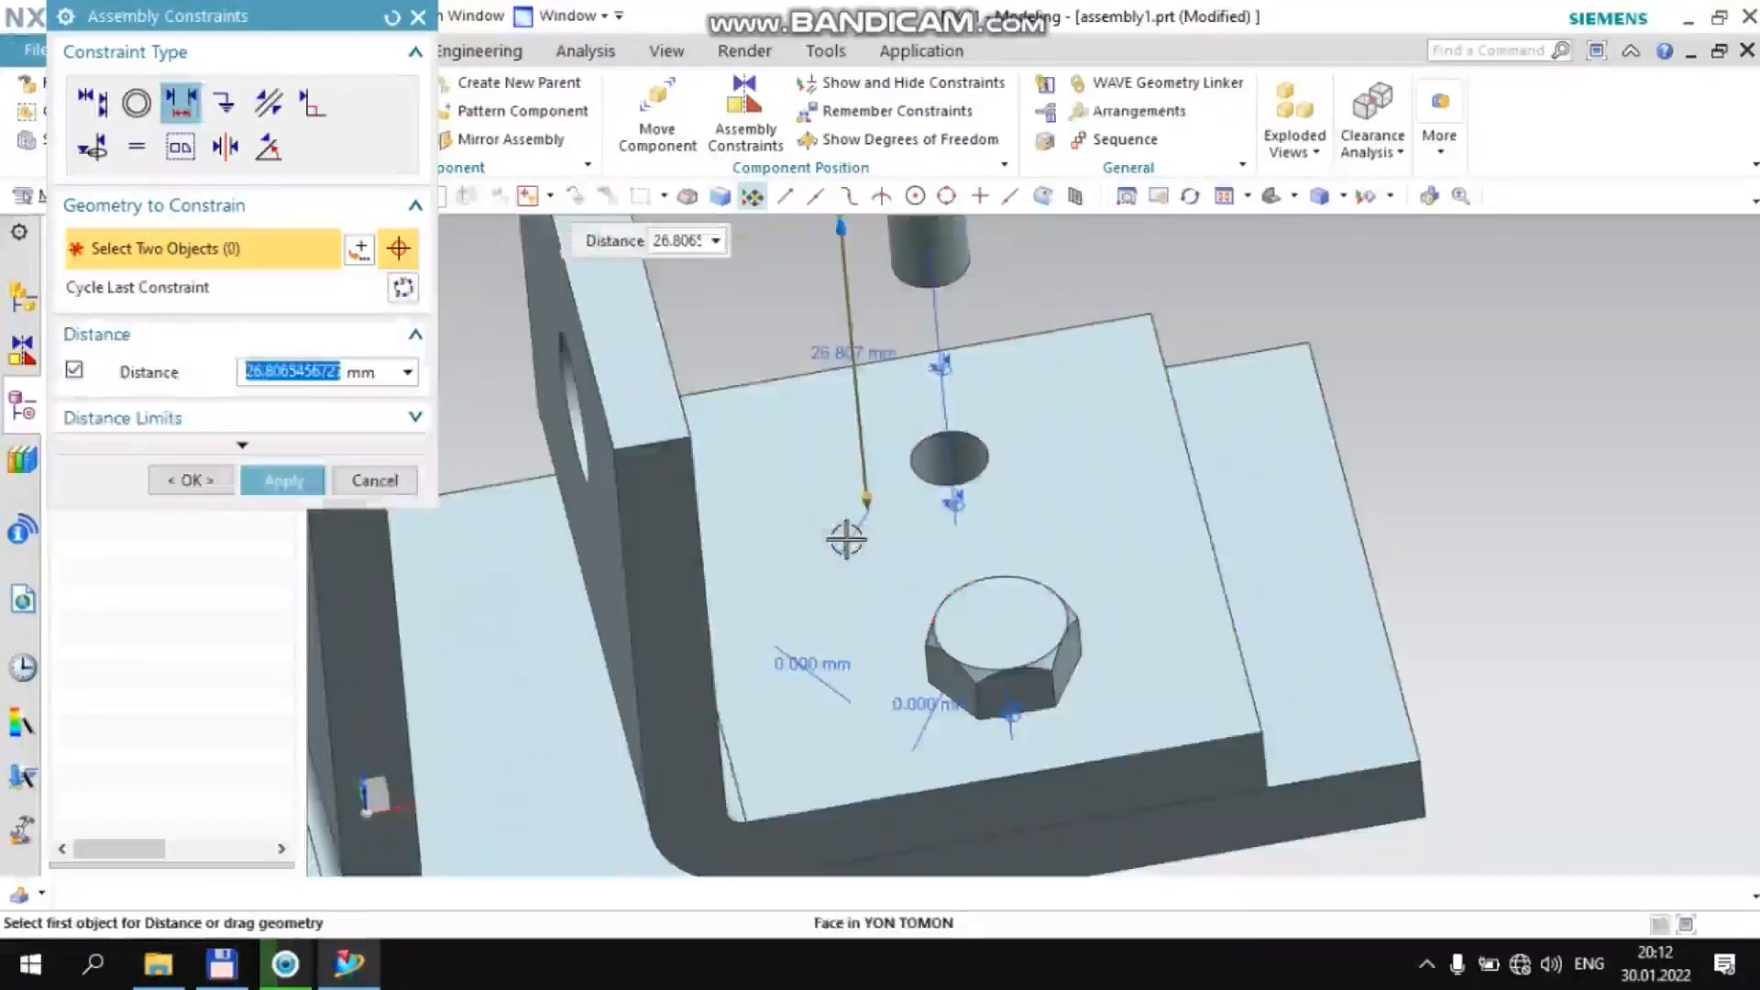
type("0")
middle_click(844, 535)
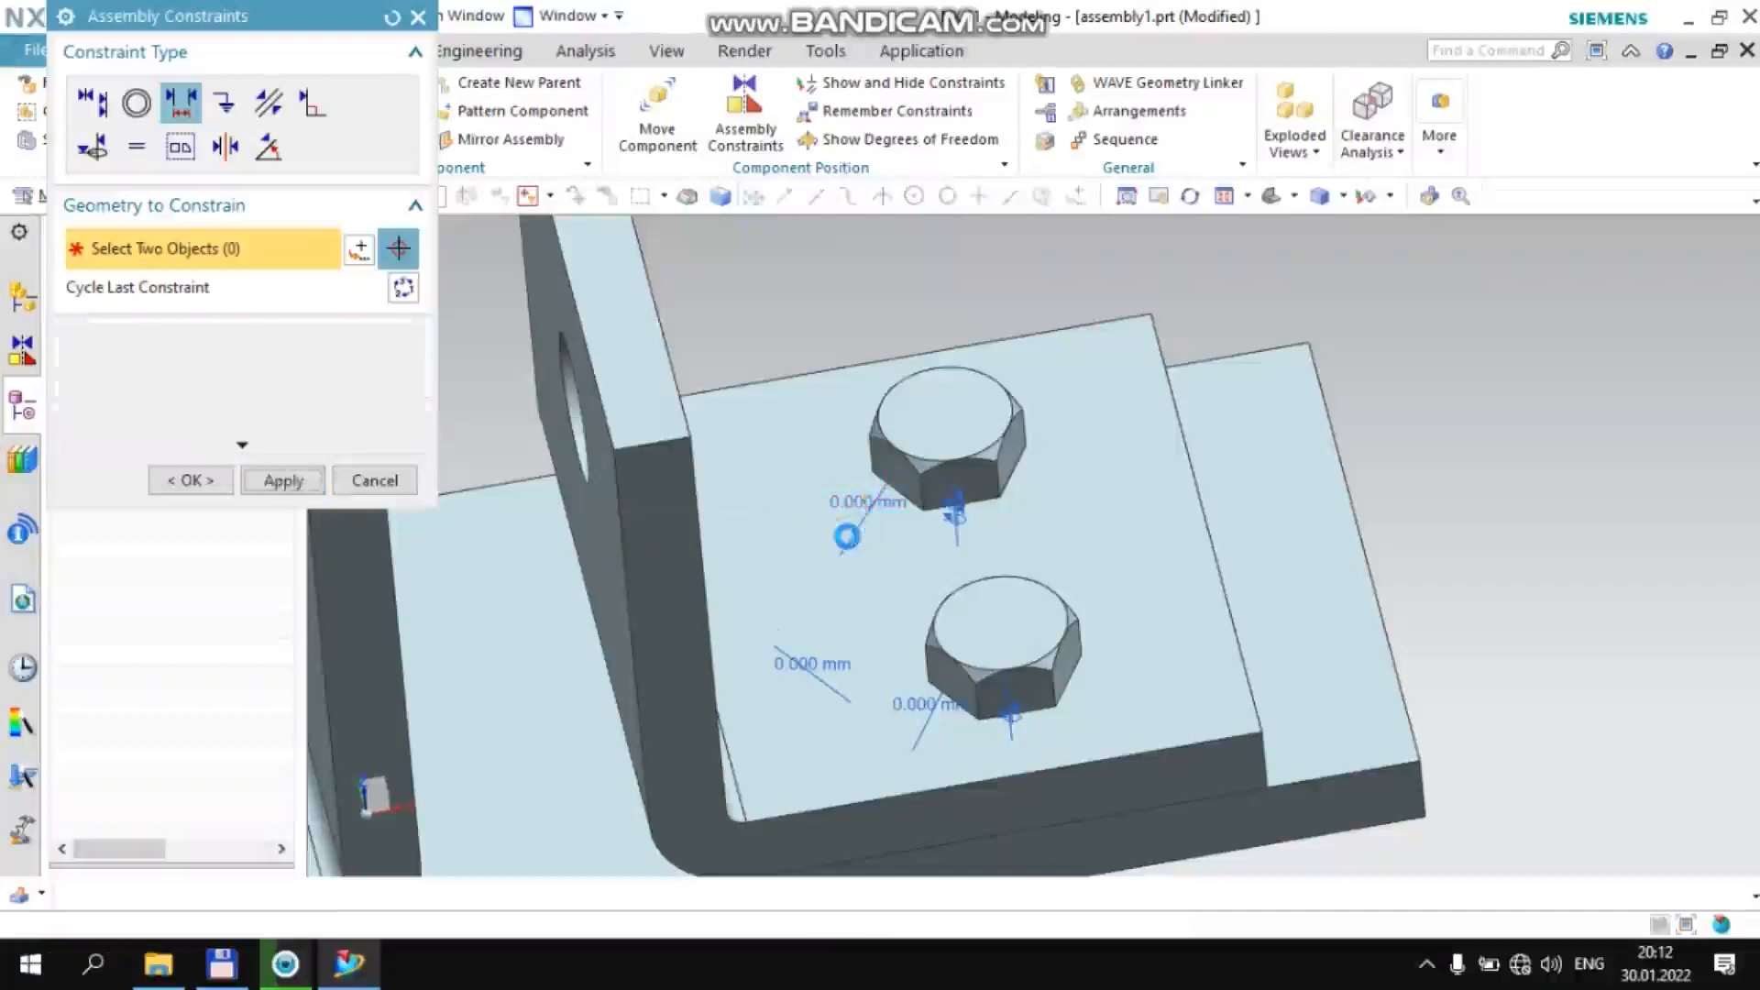
Constrain the underside of the −YC-side bolt's head at a 0 mm distance from the −XC bracket's upper flange face
scroll(1124, 438, "down", 9)
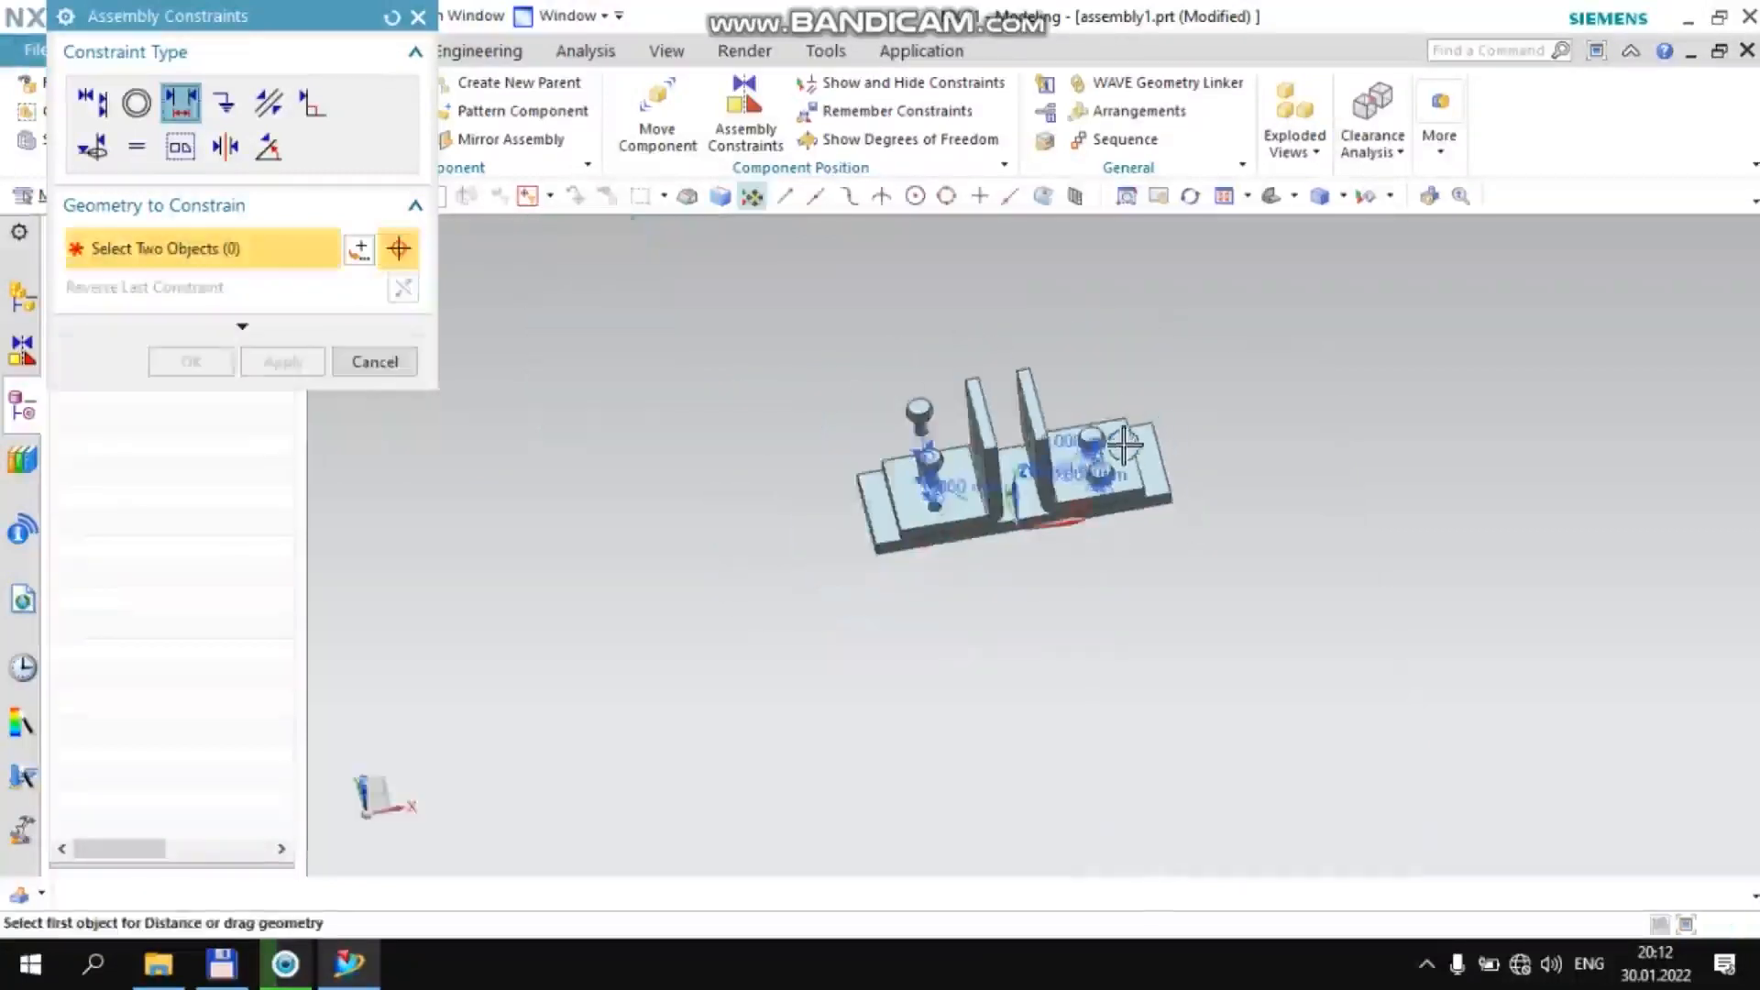
middle_click_drag(900, 464, 907, 380)
scroll(880, 367, "up", 8)
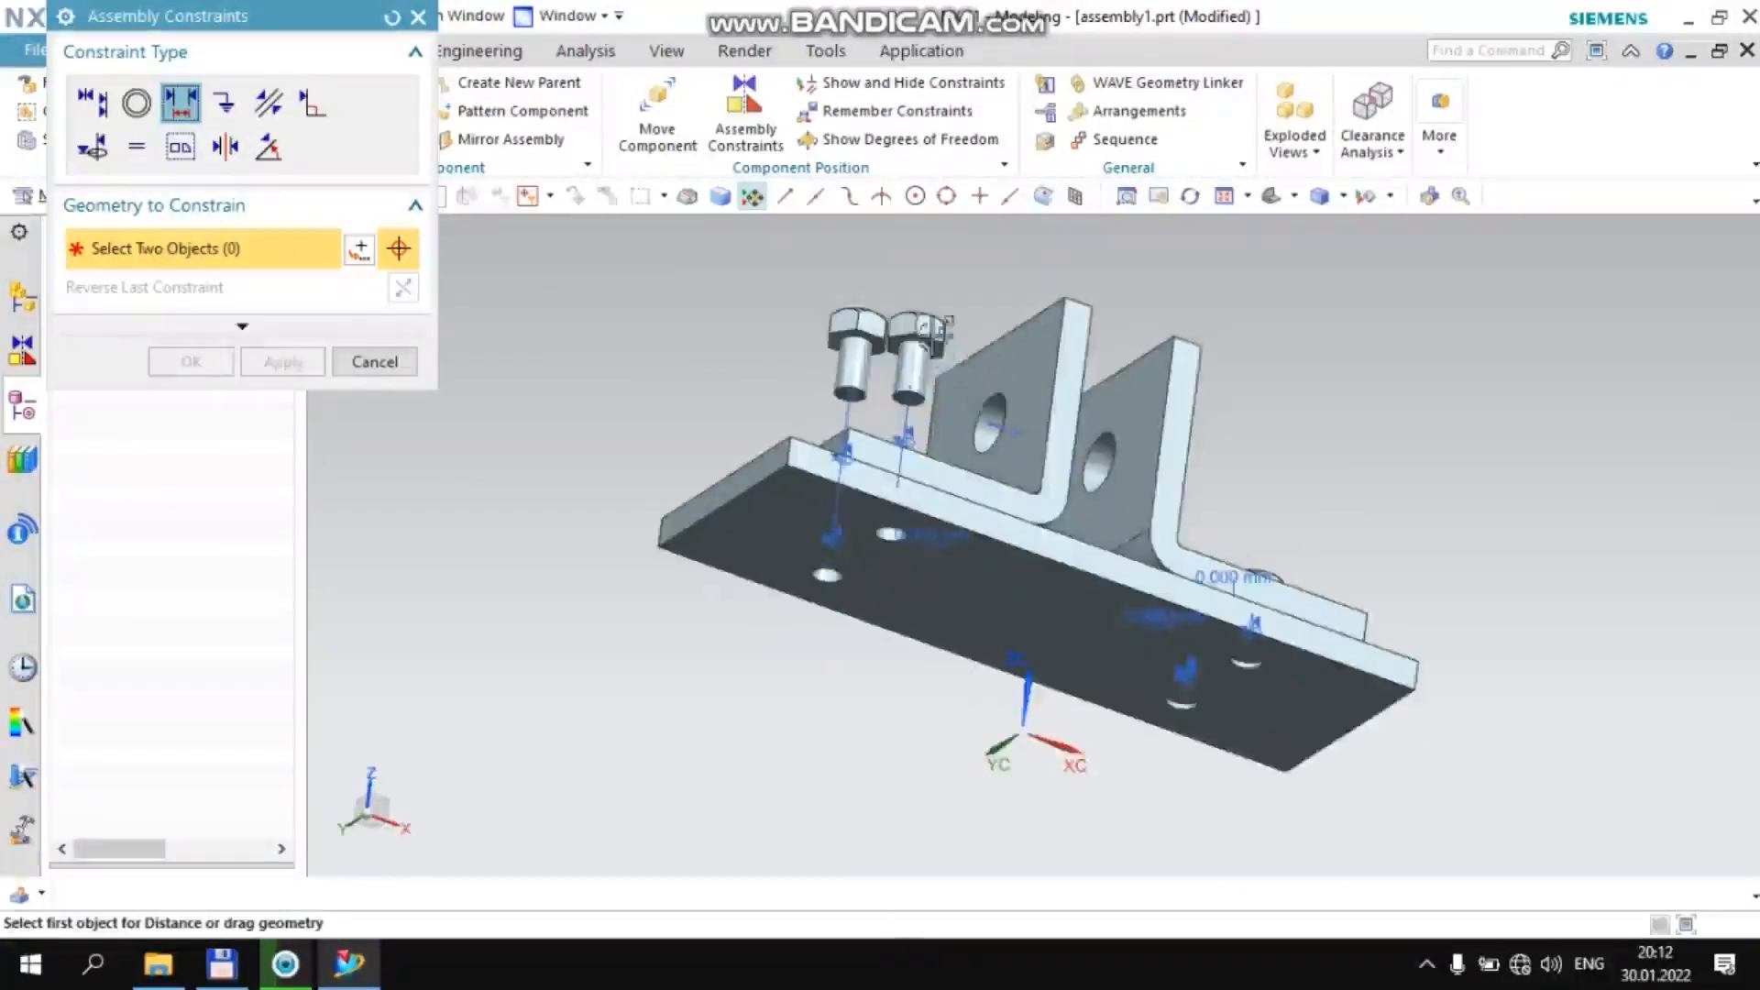
left_click(827, 362)
scroll(913, 316, "down", 4)
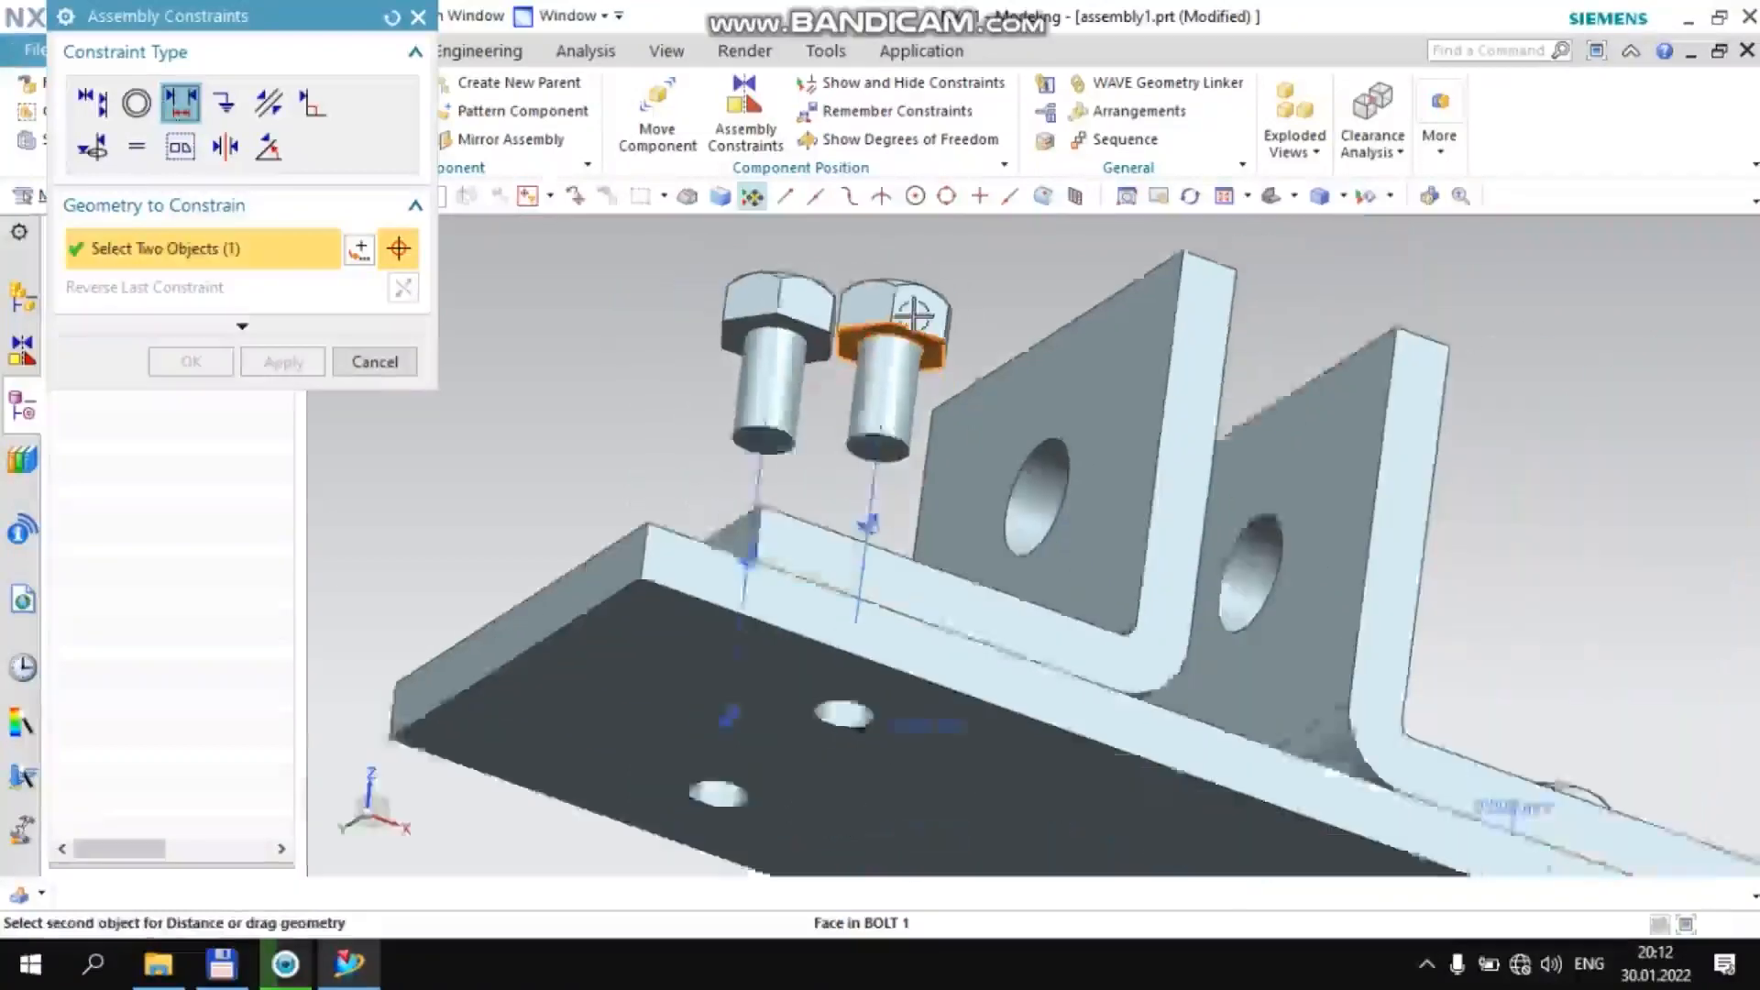
middle_click_drag(920, 325, 935, 641)
left_click(942, 653)
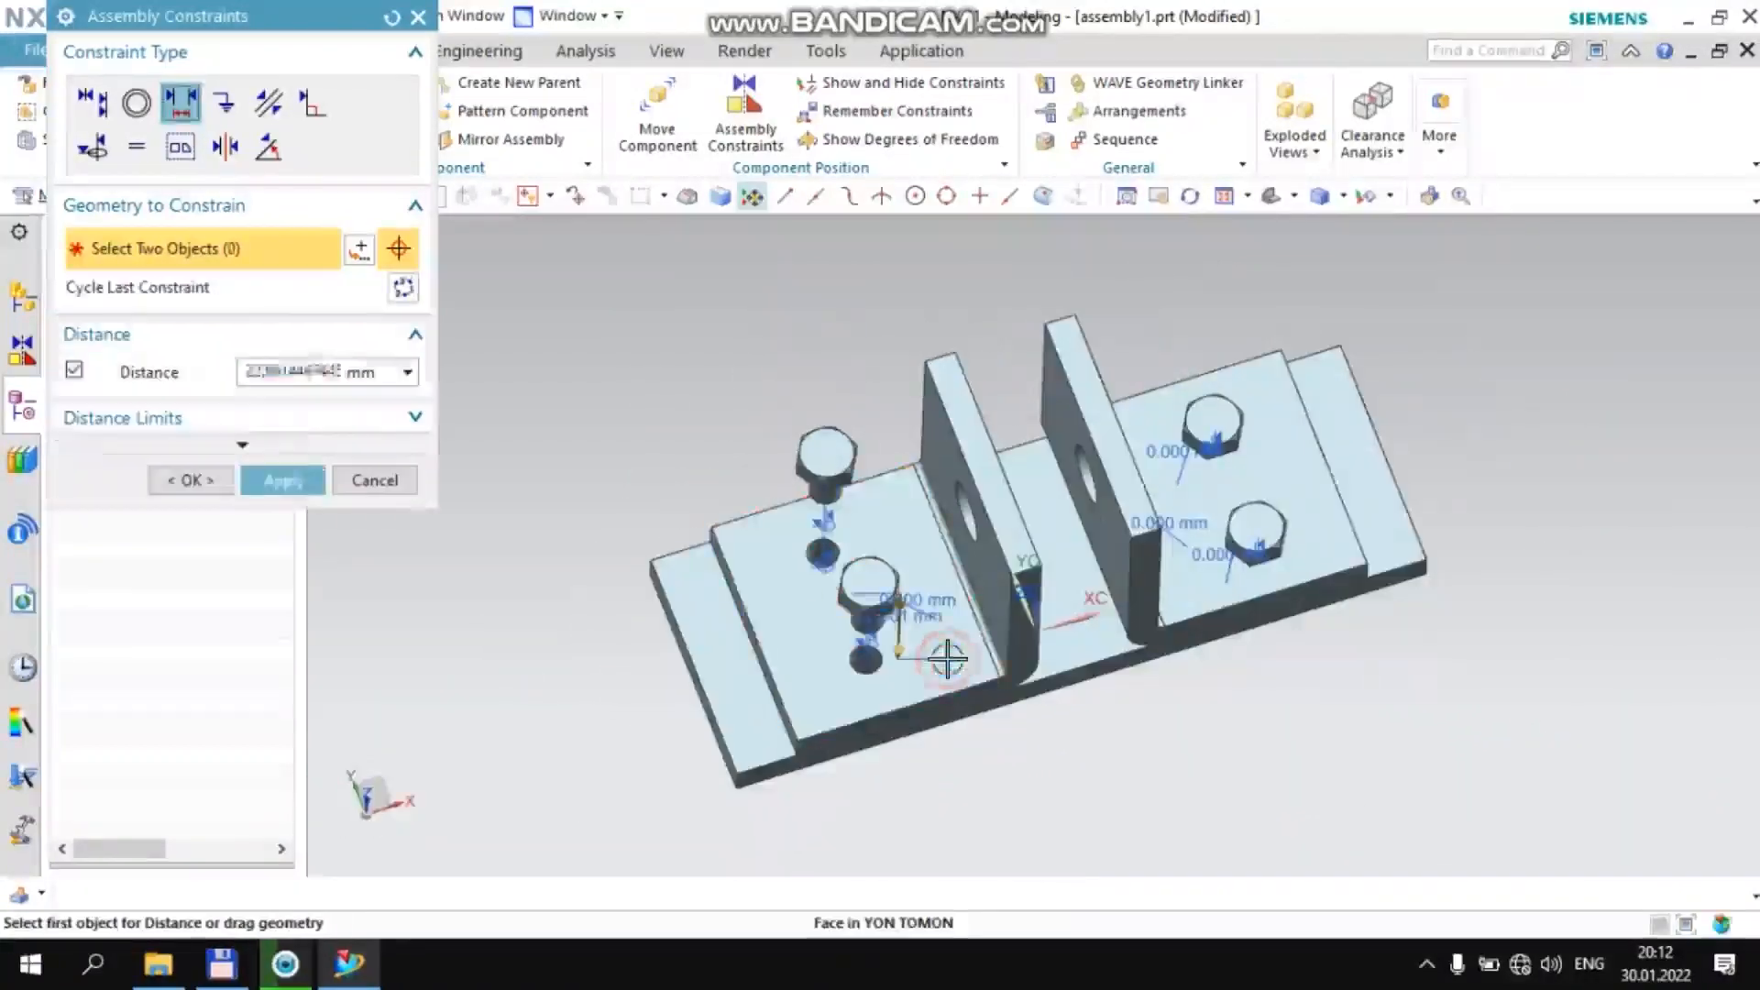
type("0")
key("Return")
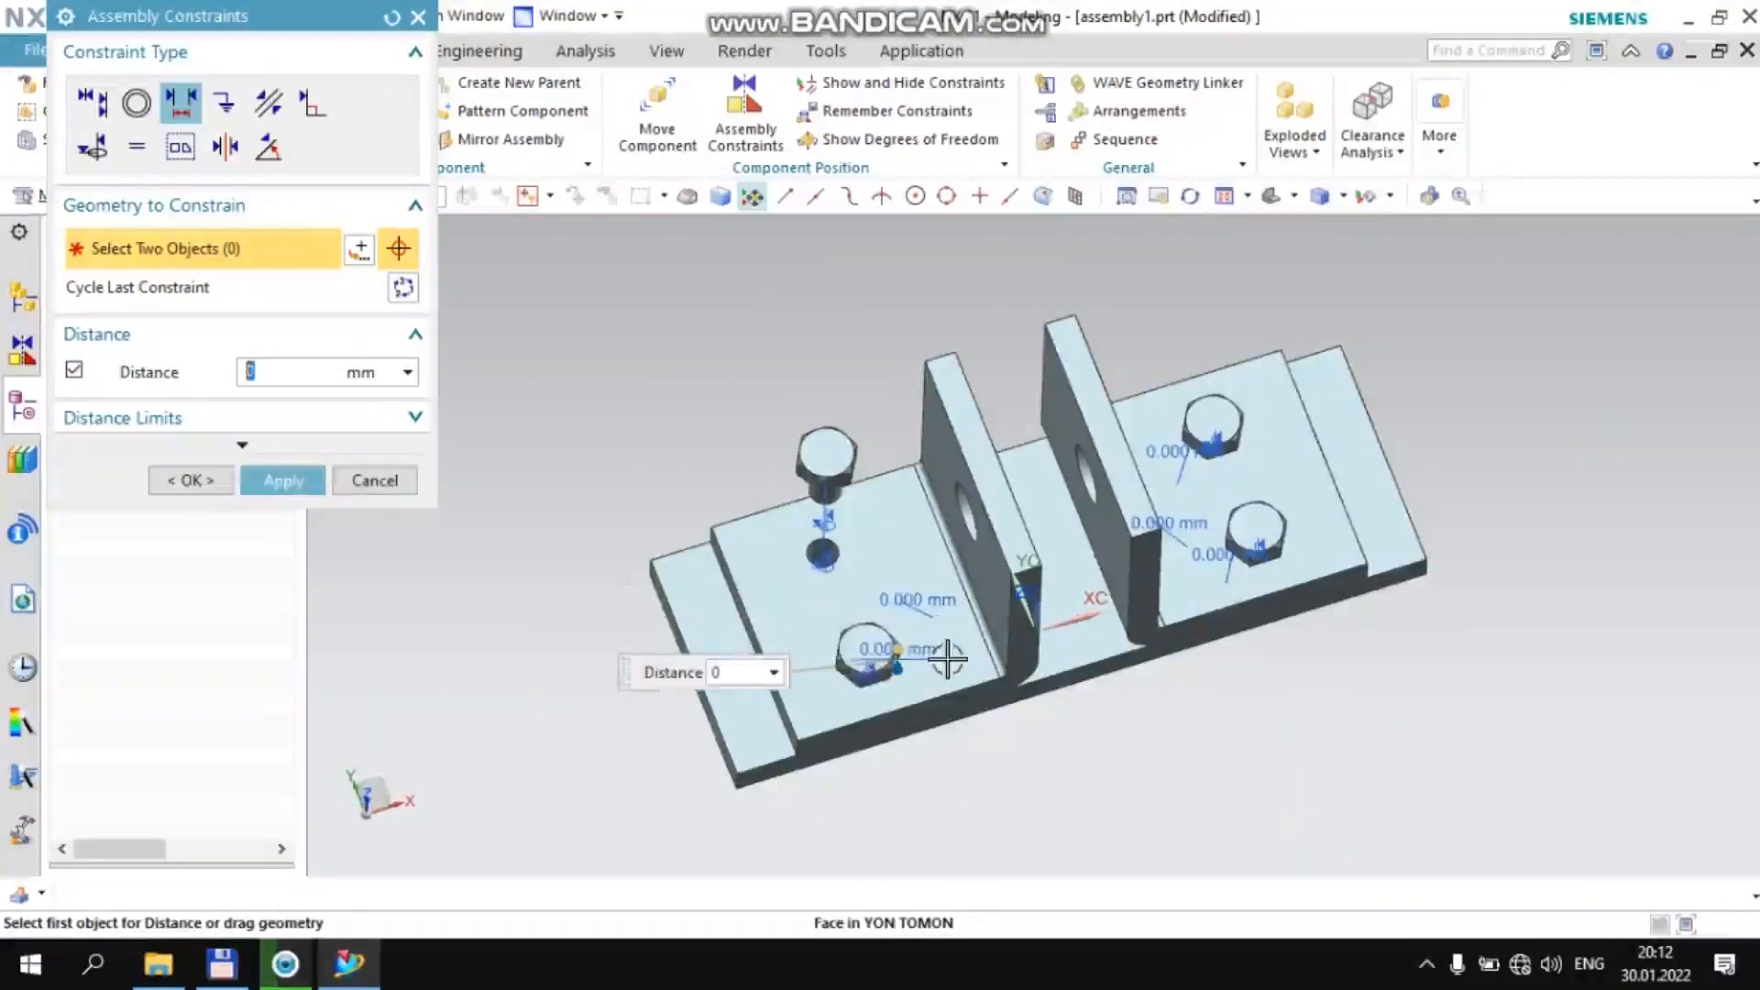
middle_click_drag(917, 531, 924, 501)
middle_click(923, 503)
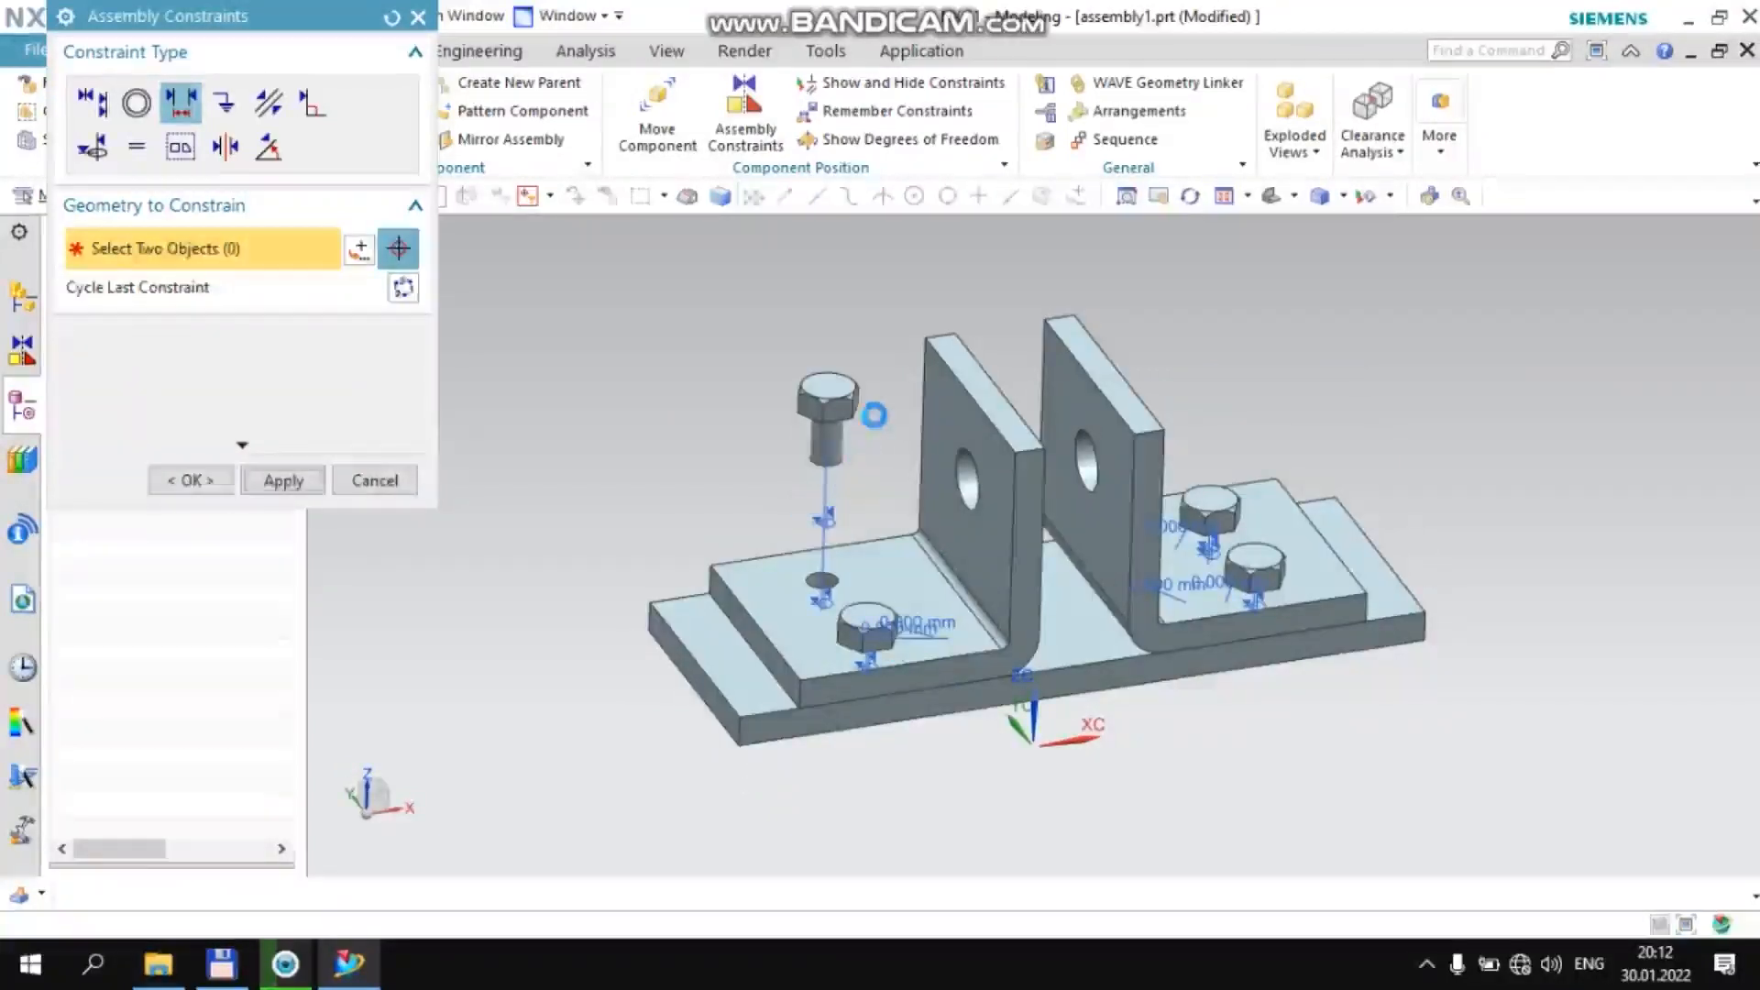
Seat the +YC-side bolt's head on the −XC bracket's flange with a 0 mm Distance constraint and finish assembly constraints
middle_click_drag(874, 416, 807, 340)
scroll(736, 352, "up", 5)
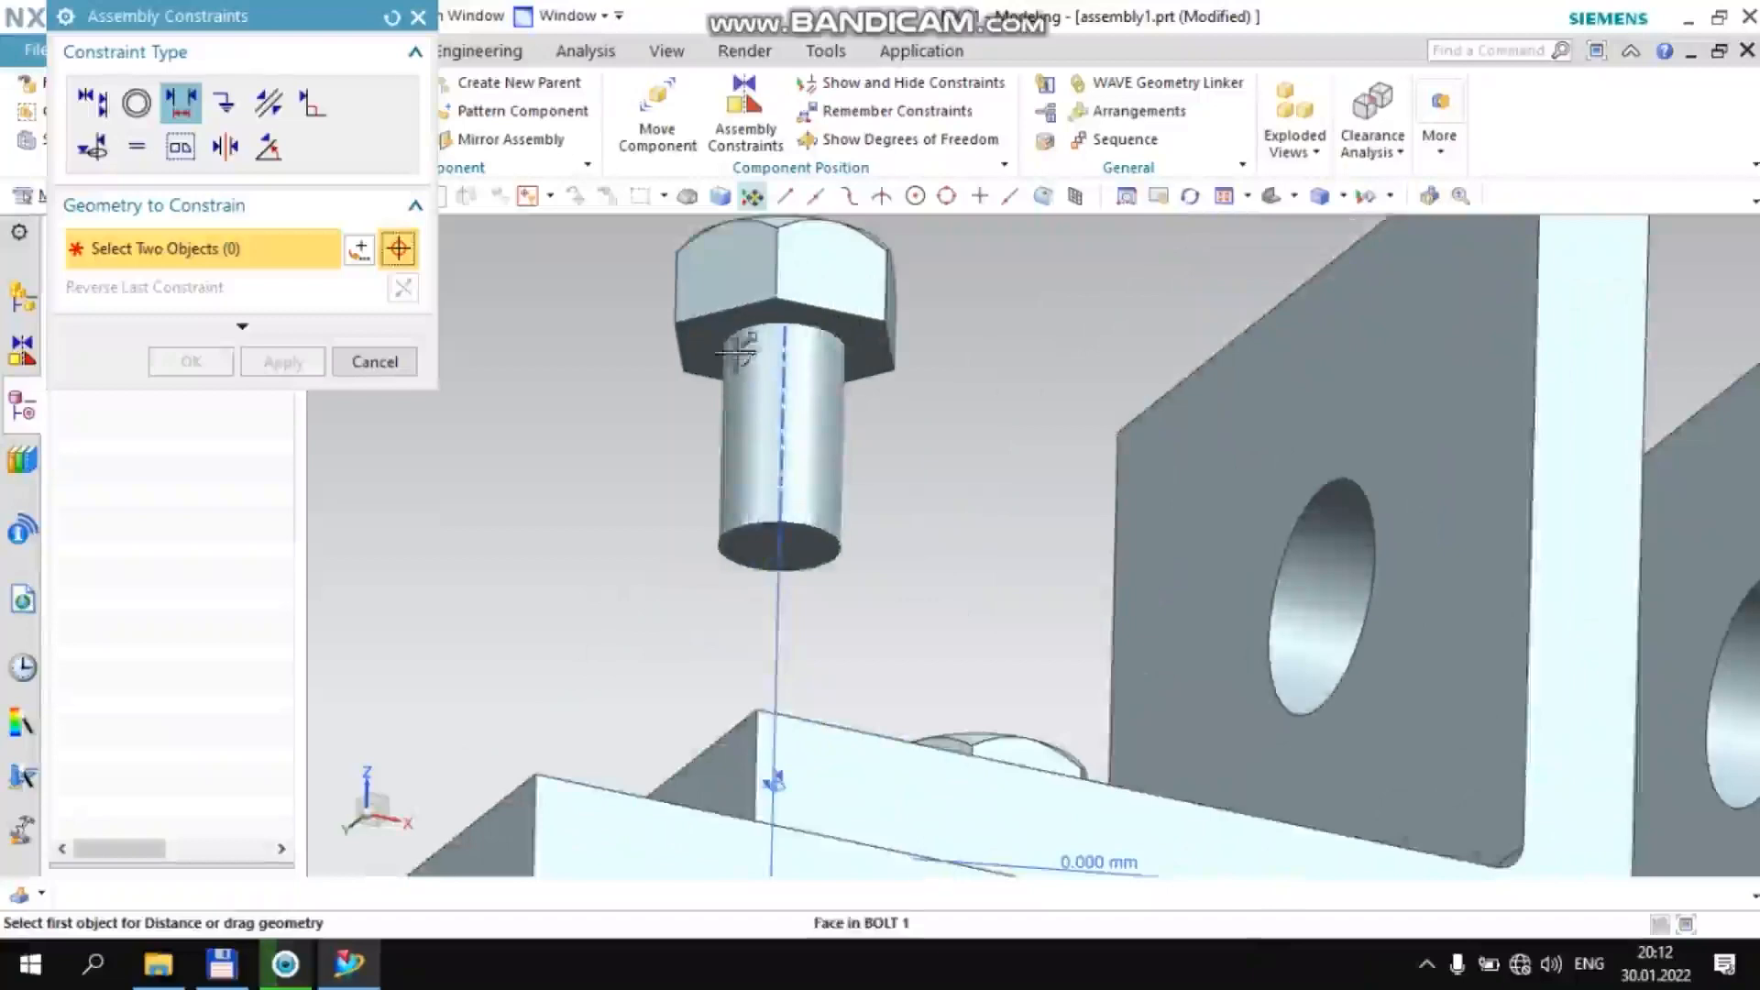
left_click(736, 353)
scroll(743, 358, "down", 5)
middle_click_drag(775, 362, 707, 554)
left_click(708, 553)
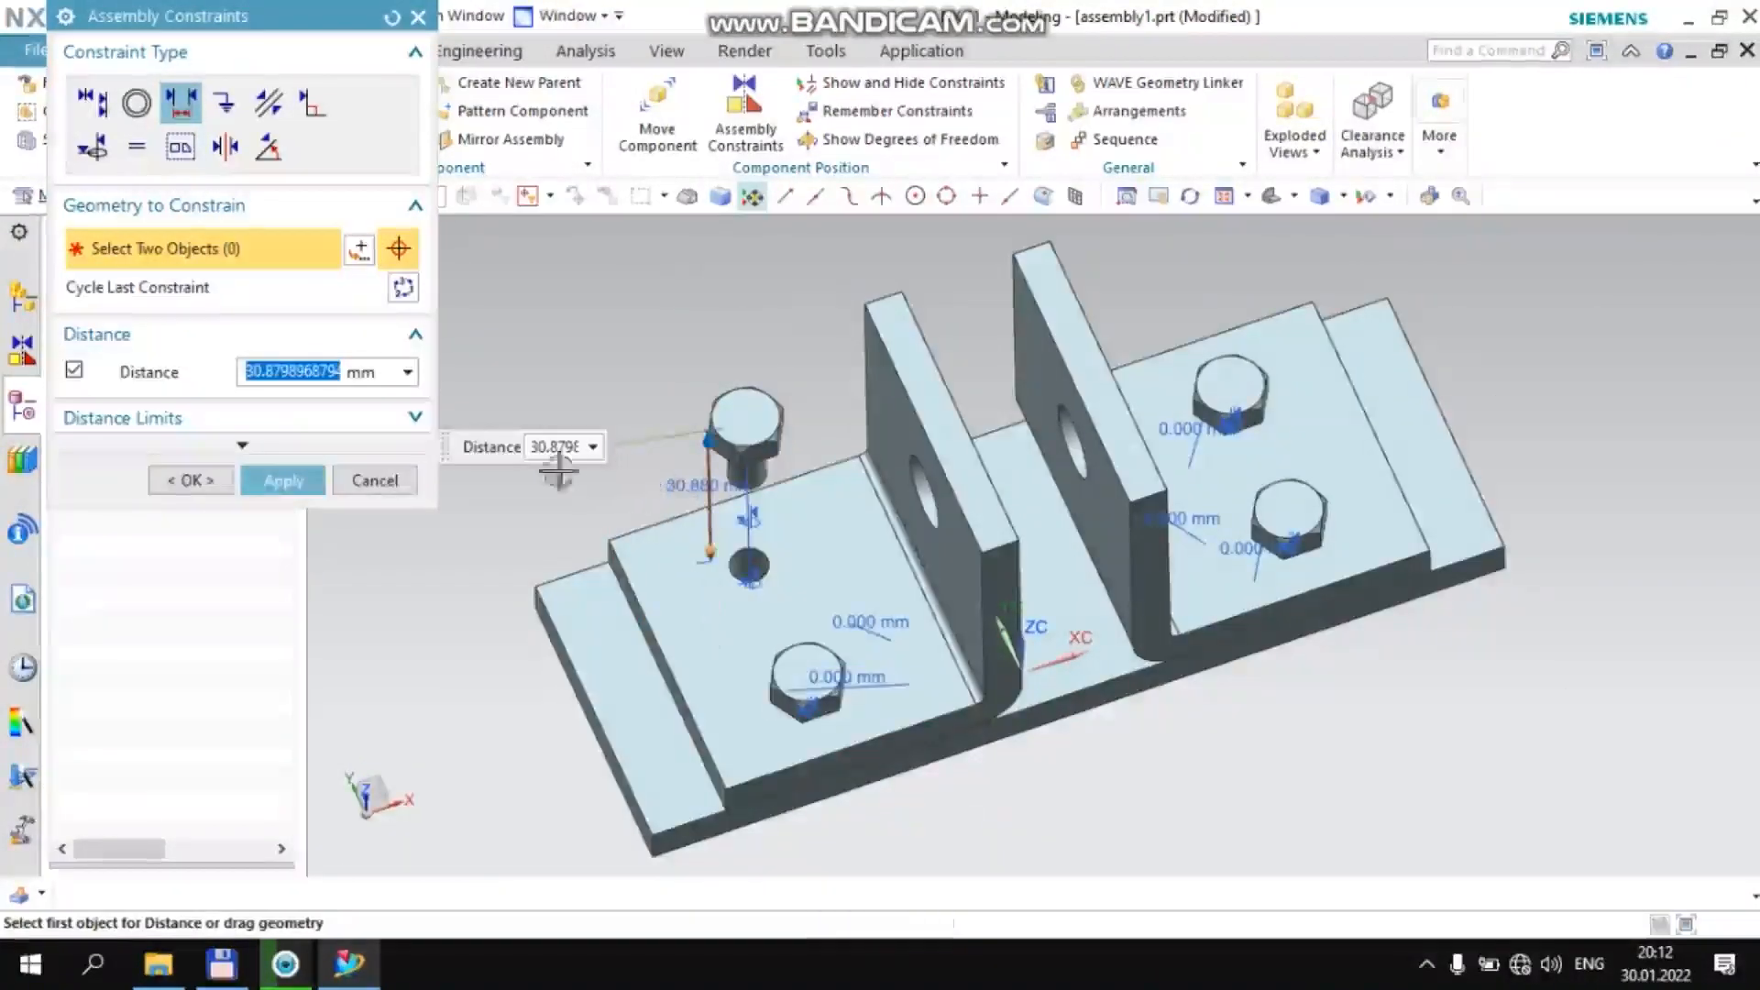
type("0")
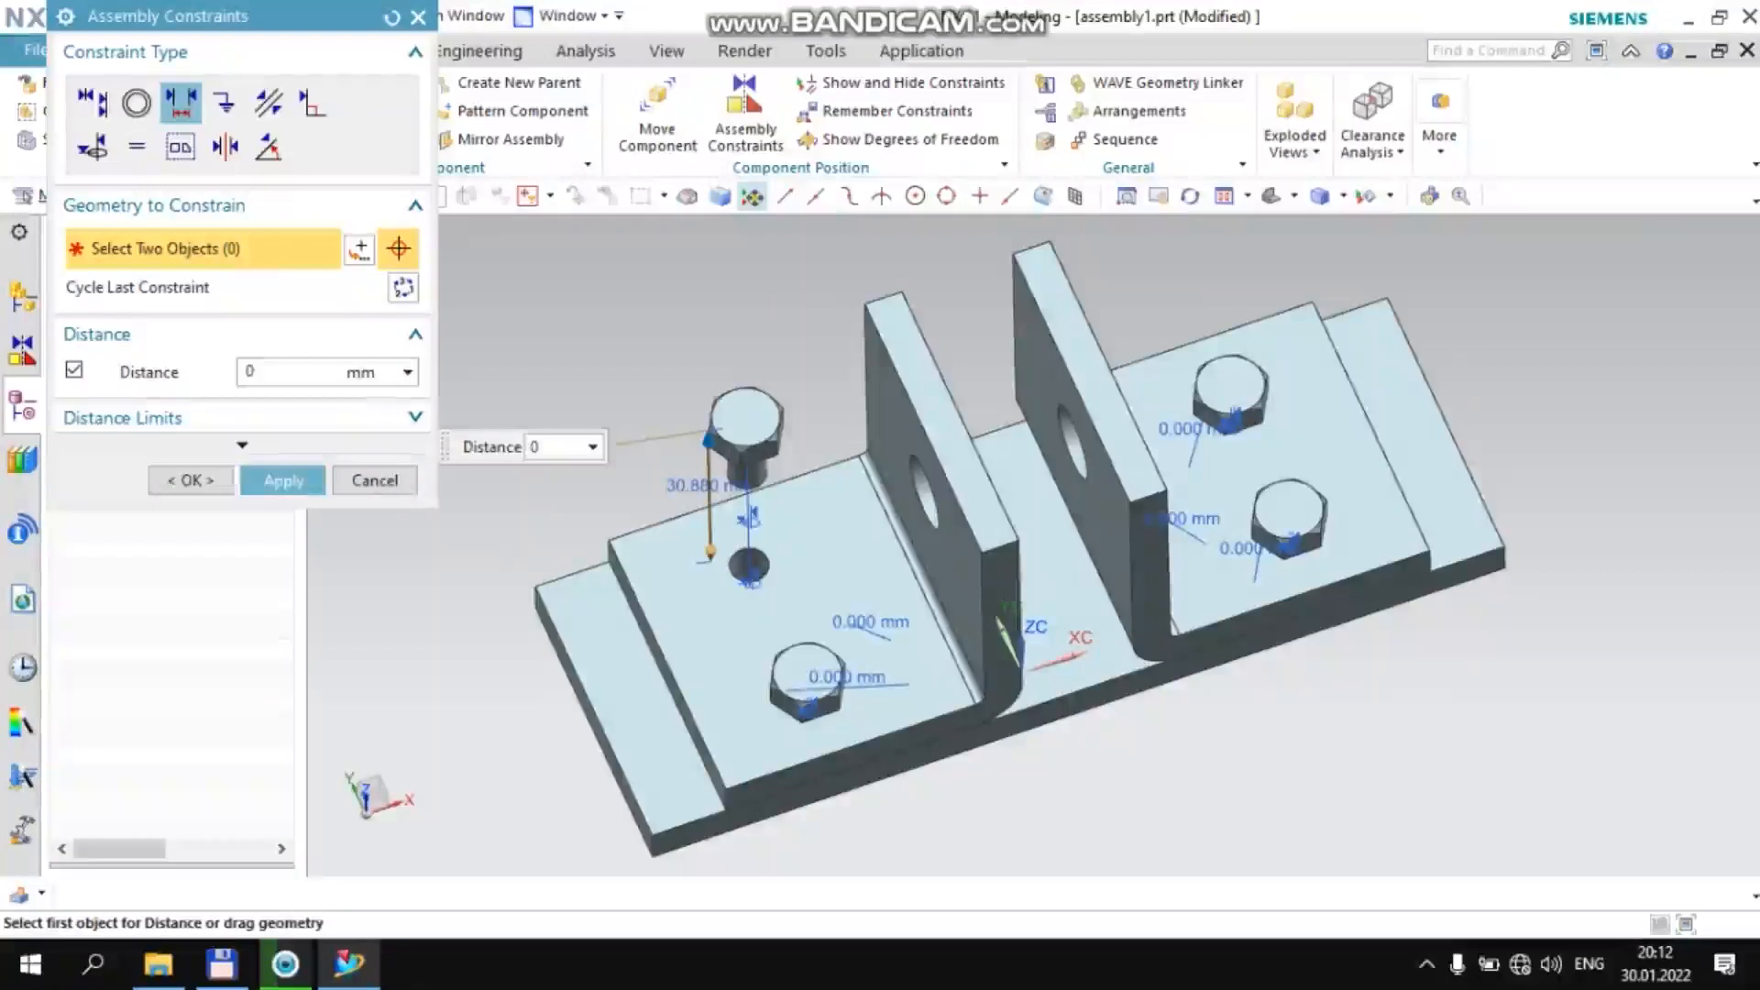
key("Return")
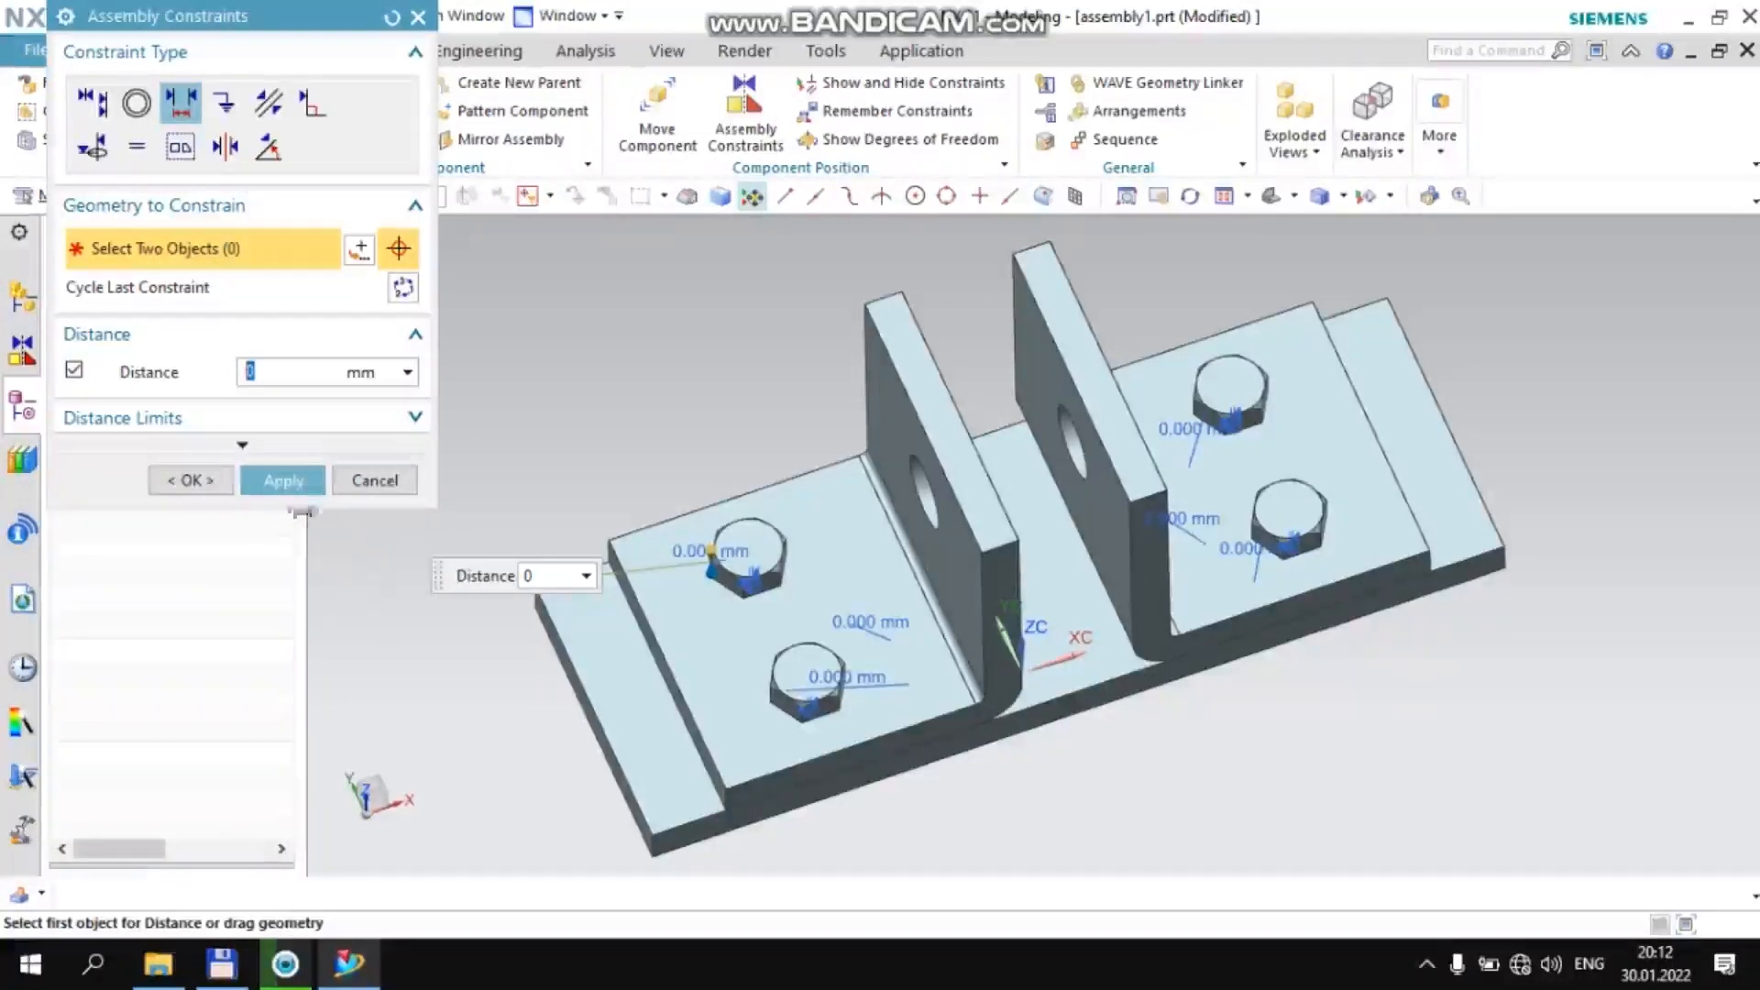
middle_click(352, 562)
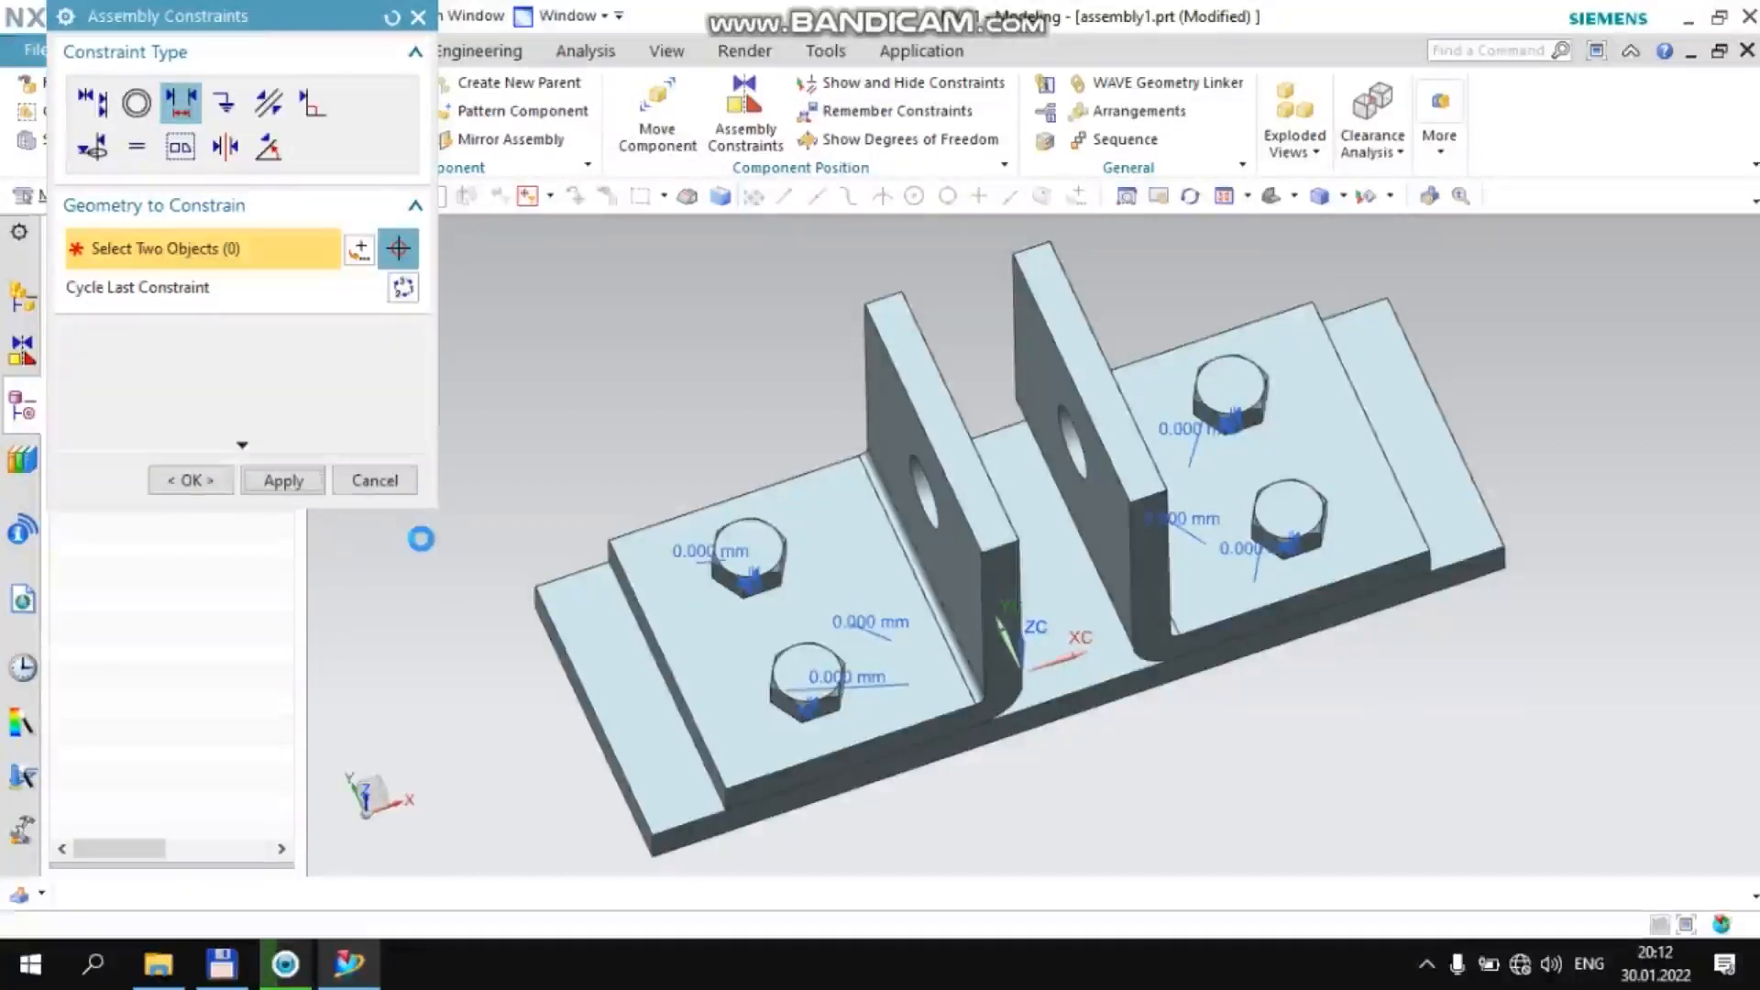
left_click(390, 363)
Add the G'ildirak.prt wheel as a component positioned at the Absolute Origin and finish adding components
middle_click_drag(392, 365, 504, 444)
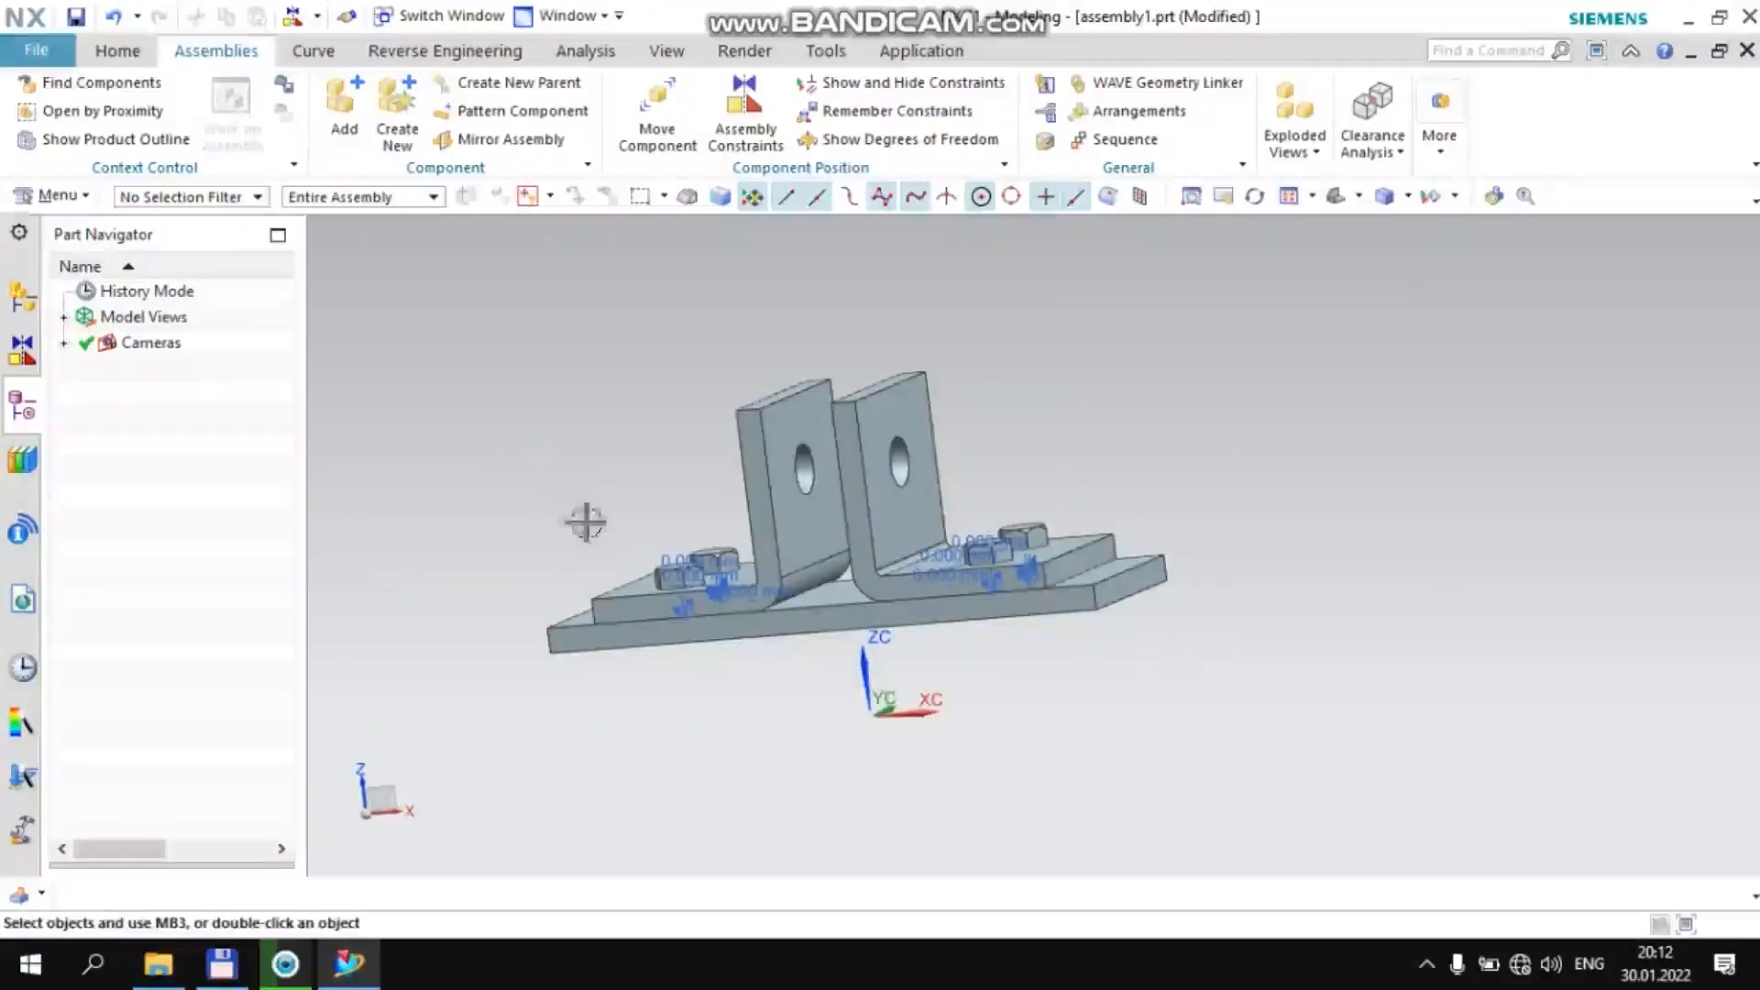
left_click(344, 109)
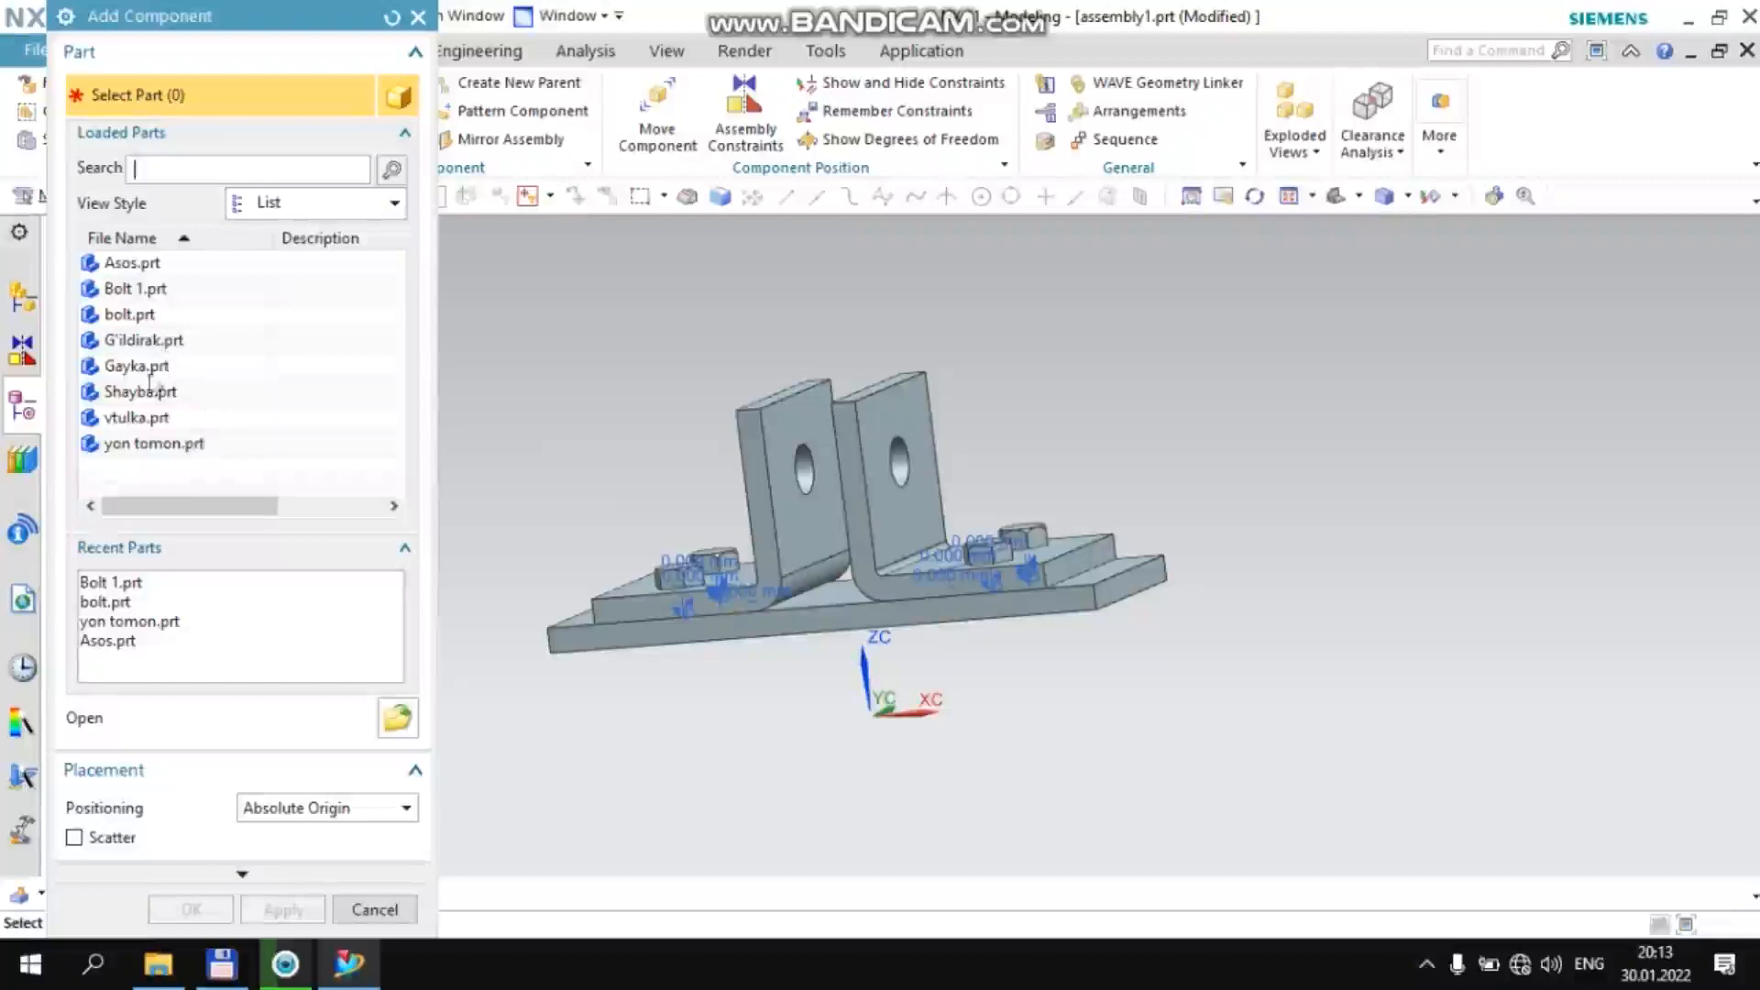
left_click(151, 341)
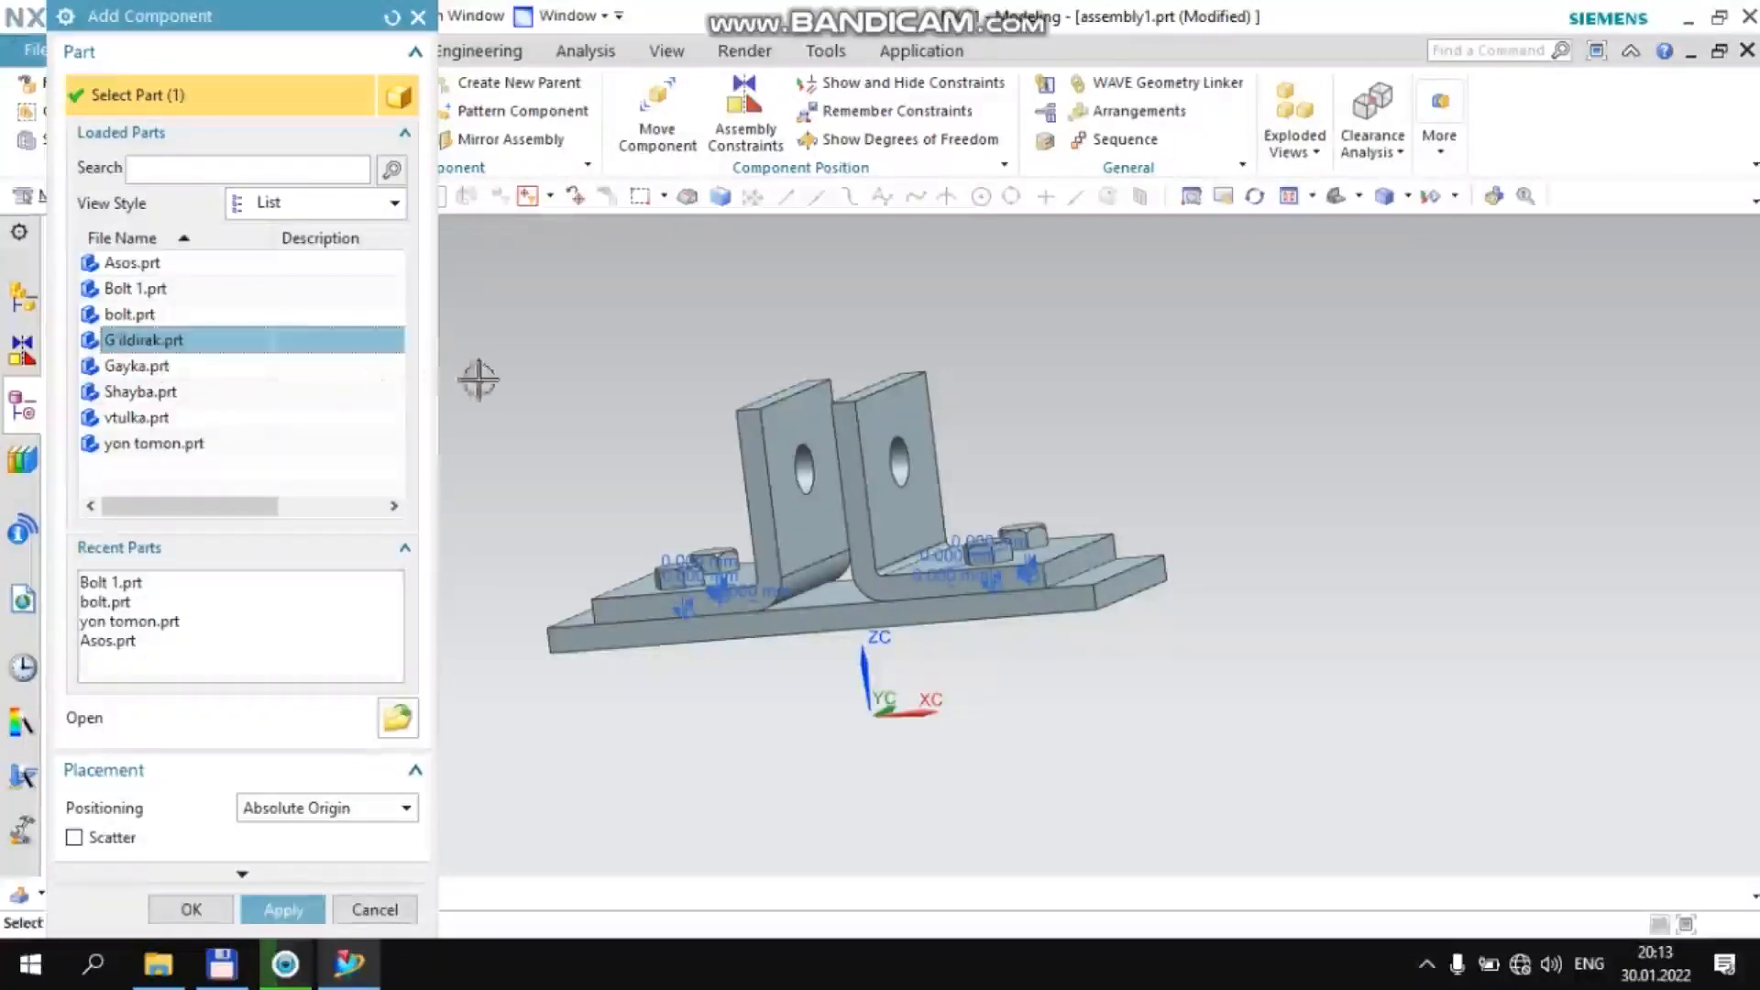
middle_click(569, 373)
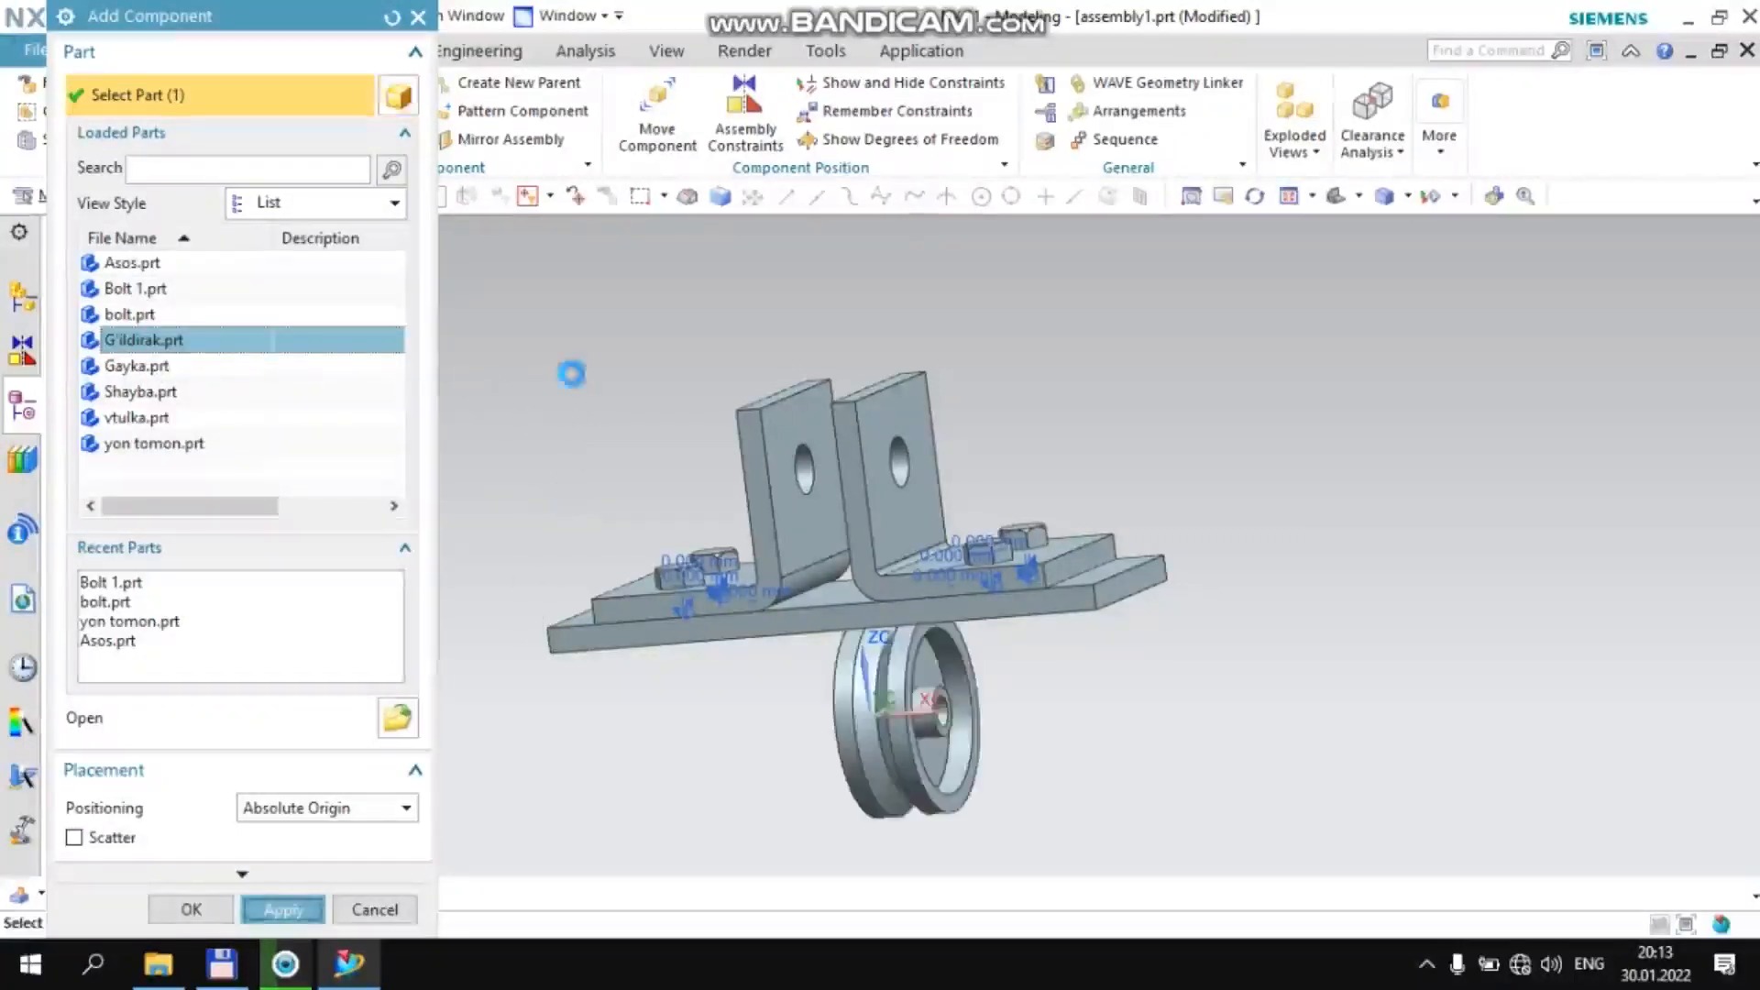
left_click(421, 19)
Align/Lock the bore of the G'ildirak wheel with the hole in the upright wall of the −XC side bracket
middle_click_drag(651, 404, 691, 393)
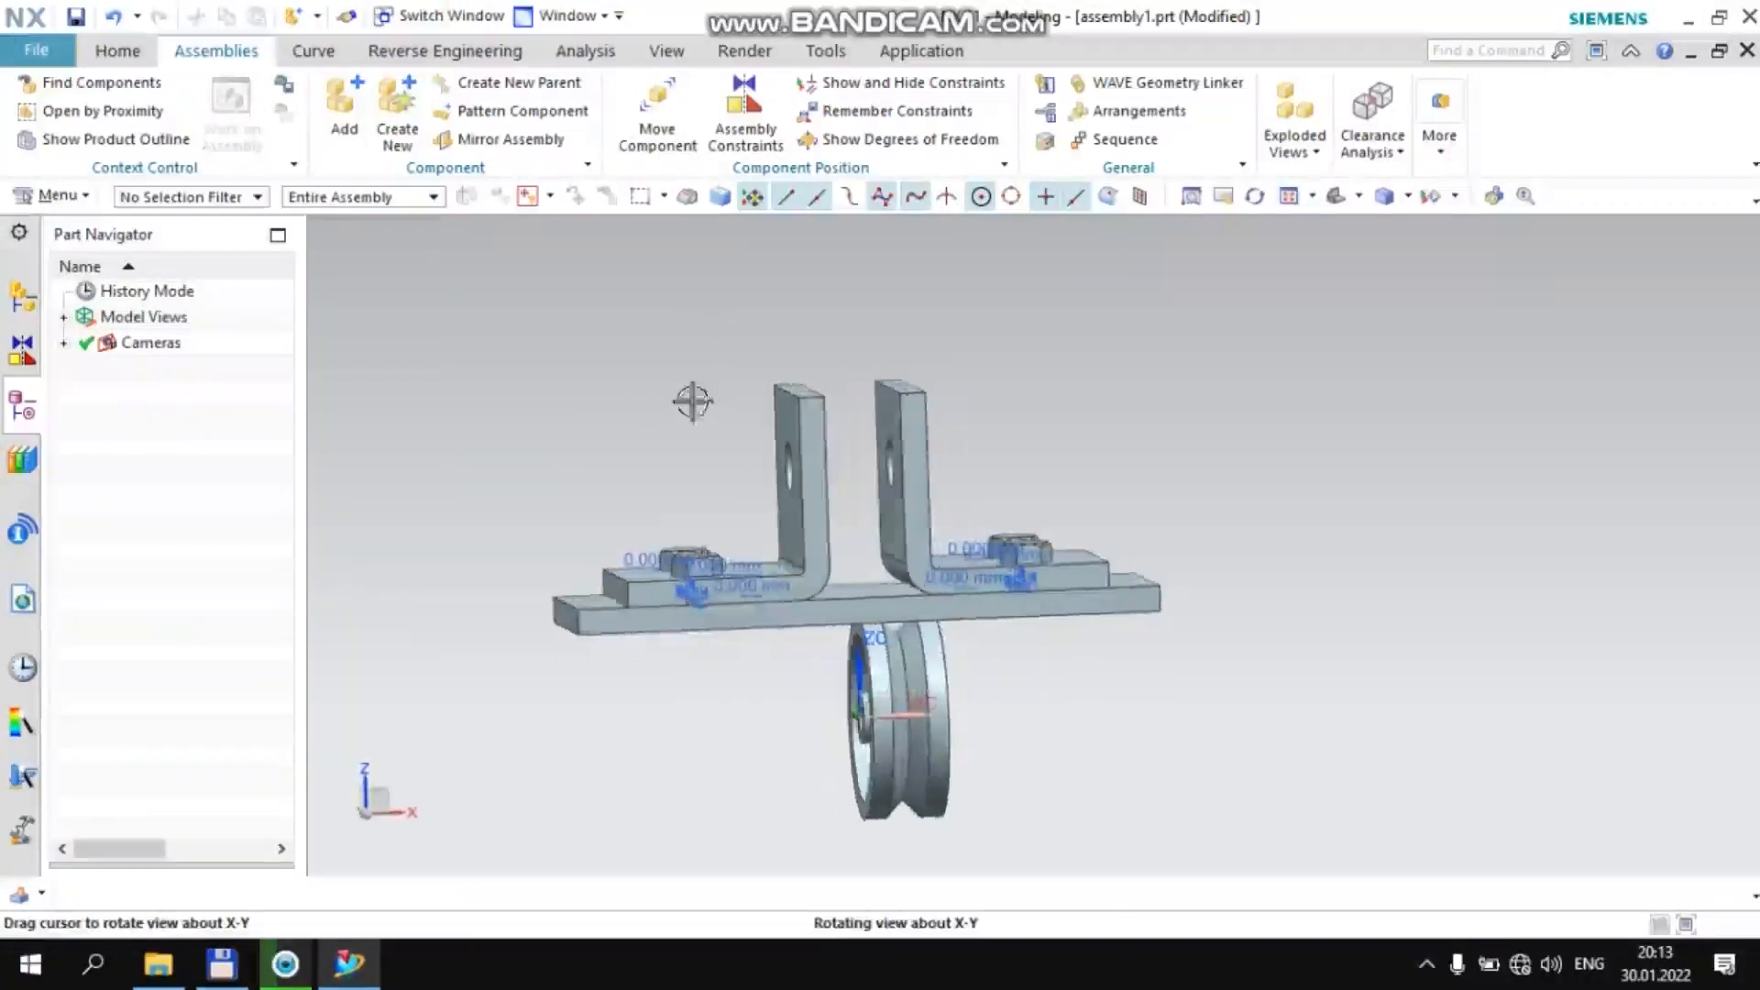
left_click(725, 103)
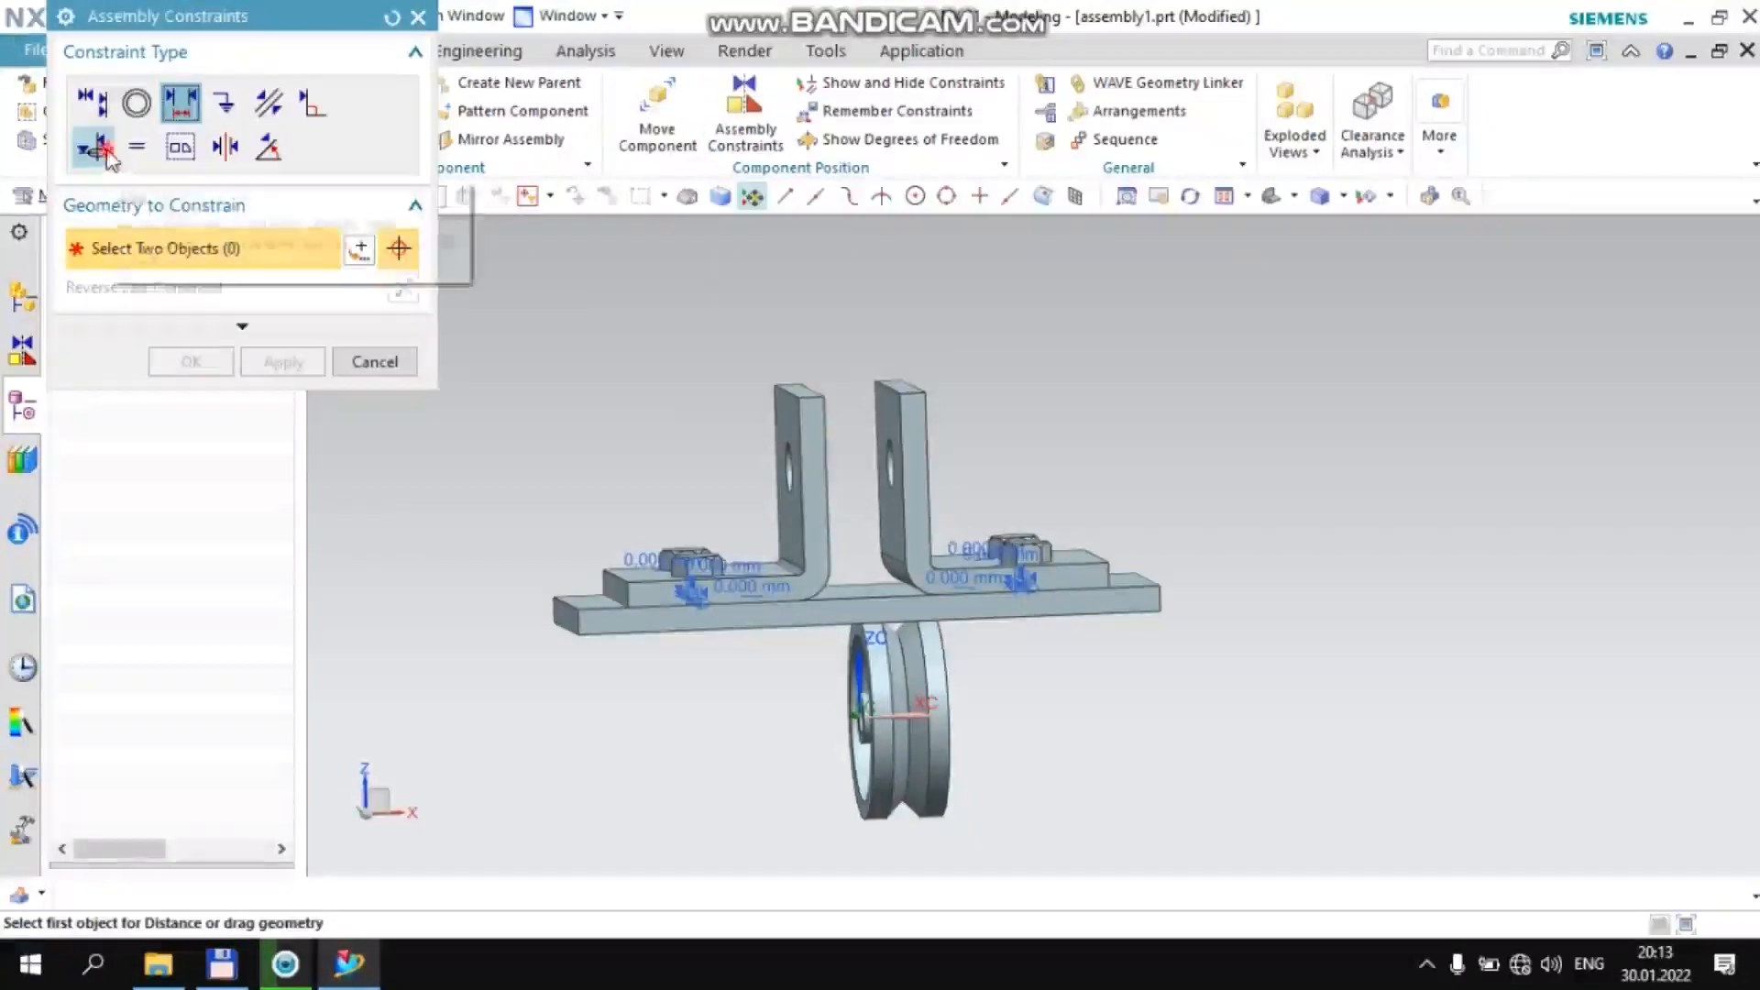
left_click(104, 149)
scroll(856, 701, "down", 3)
middle_click_drag(756, 632, 857, 642)
scroll(916, 715, "up", 4)
left_click(849, 754)
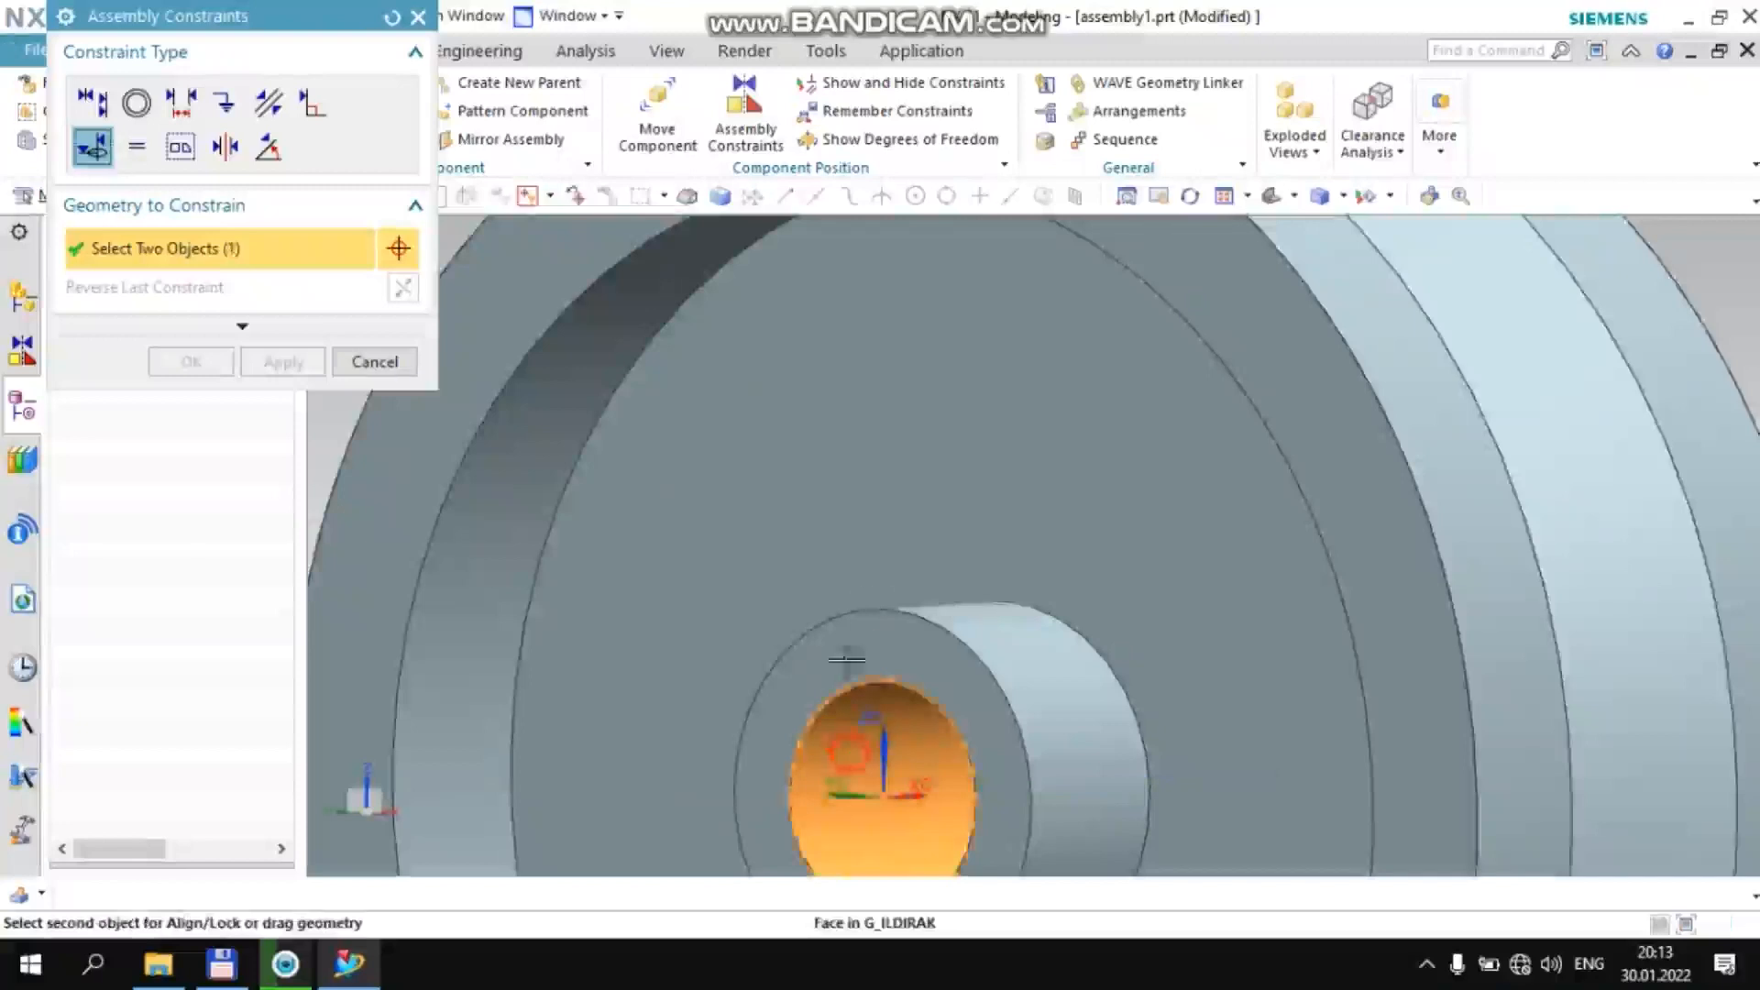
scroll(845, 658, "down", 5)
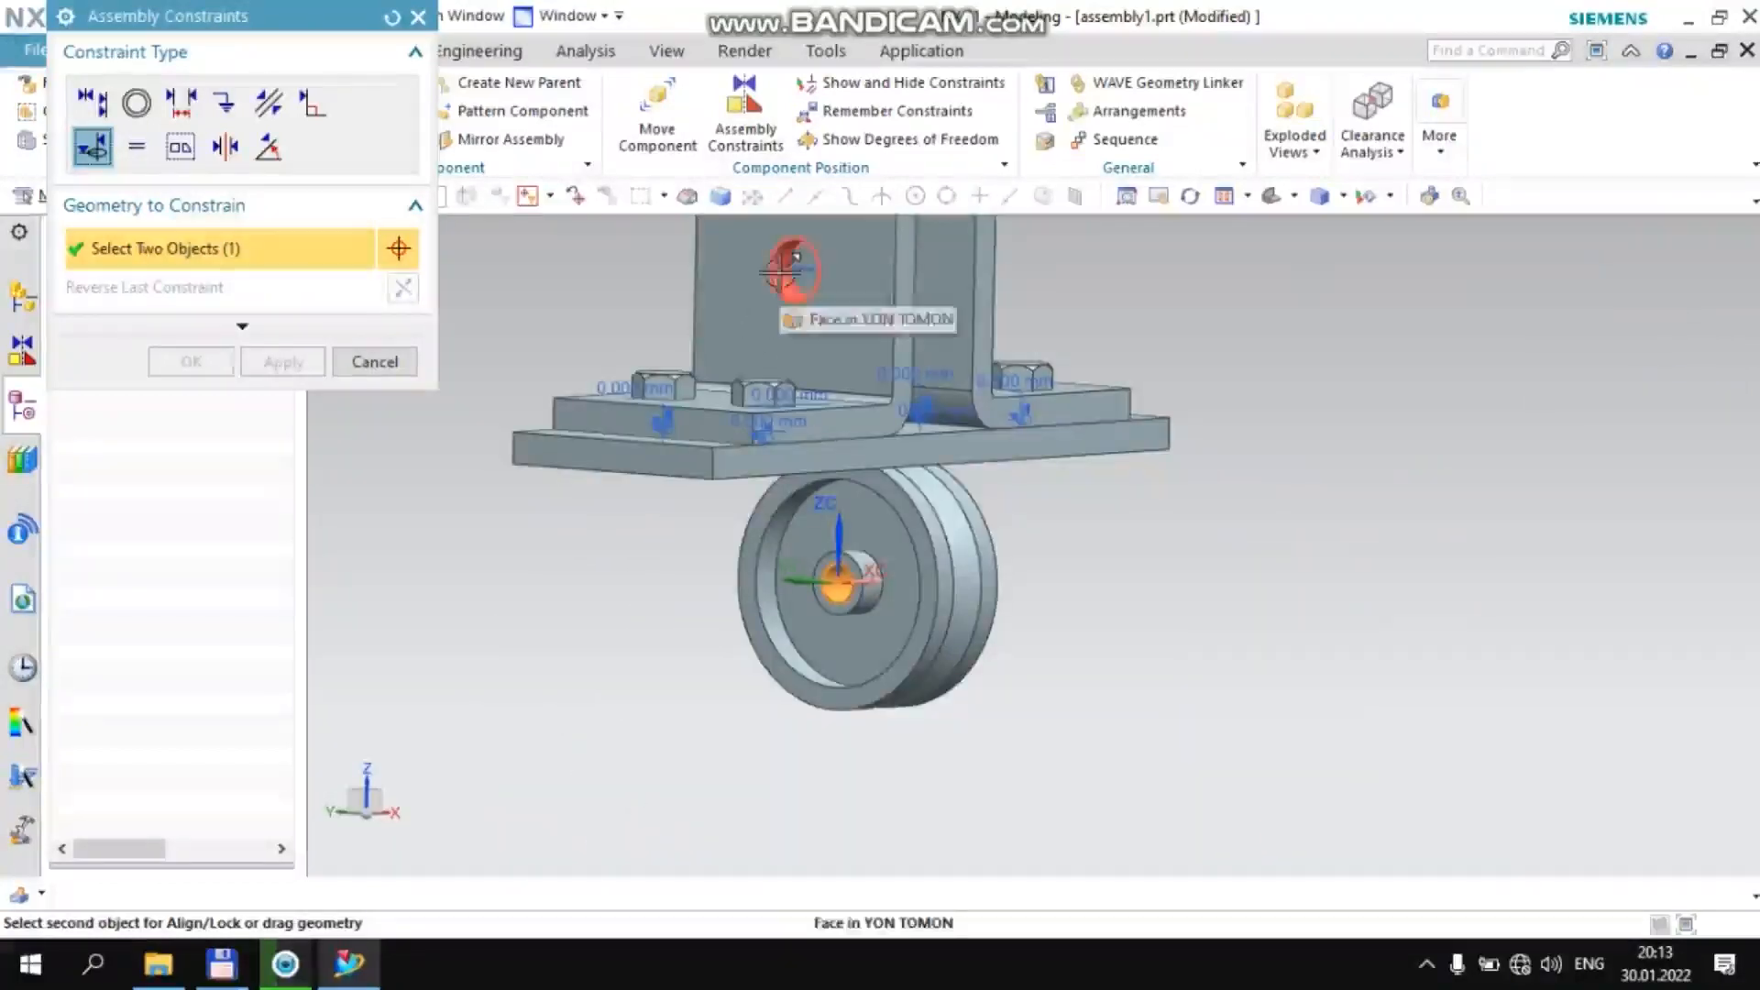
left_click(788, 275)
middle_click(741, 574)
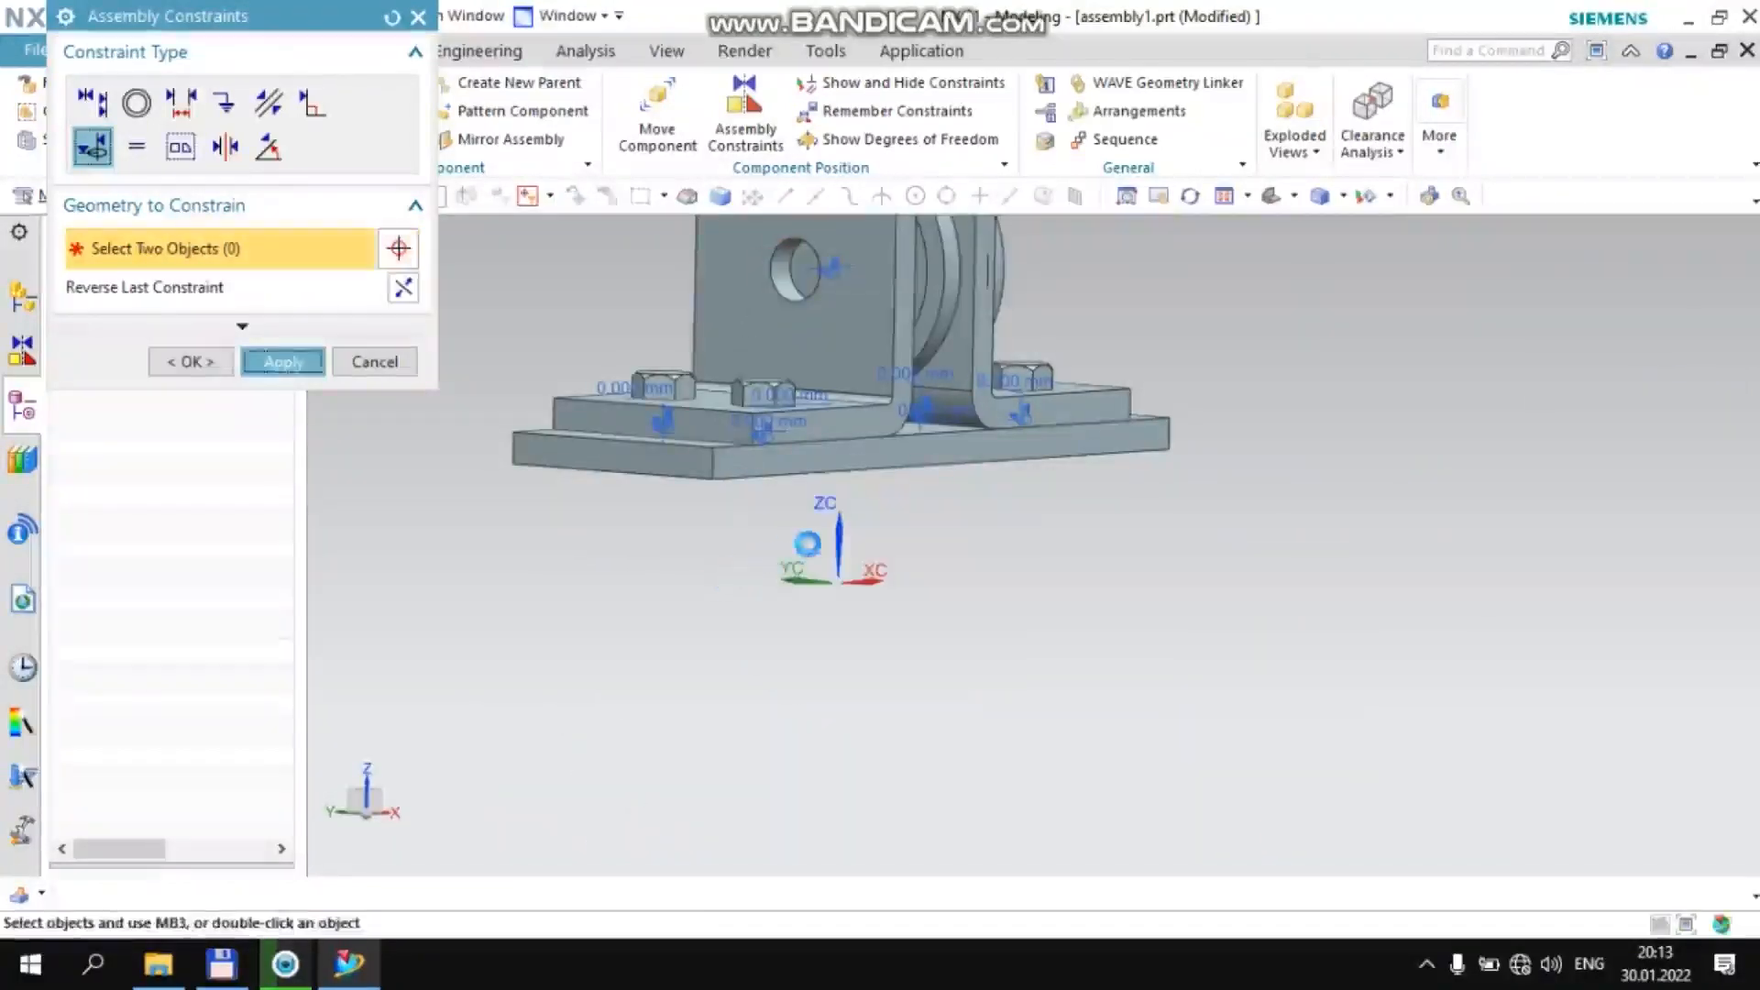
Constrain the G'ildirak wheel's −XC side face at a 0 mm Distance from the −XC bracket's inner wall face and finish assembly constraints
left_click(180, 103)
middle_click_drag(851, 545, 772, 537)
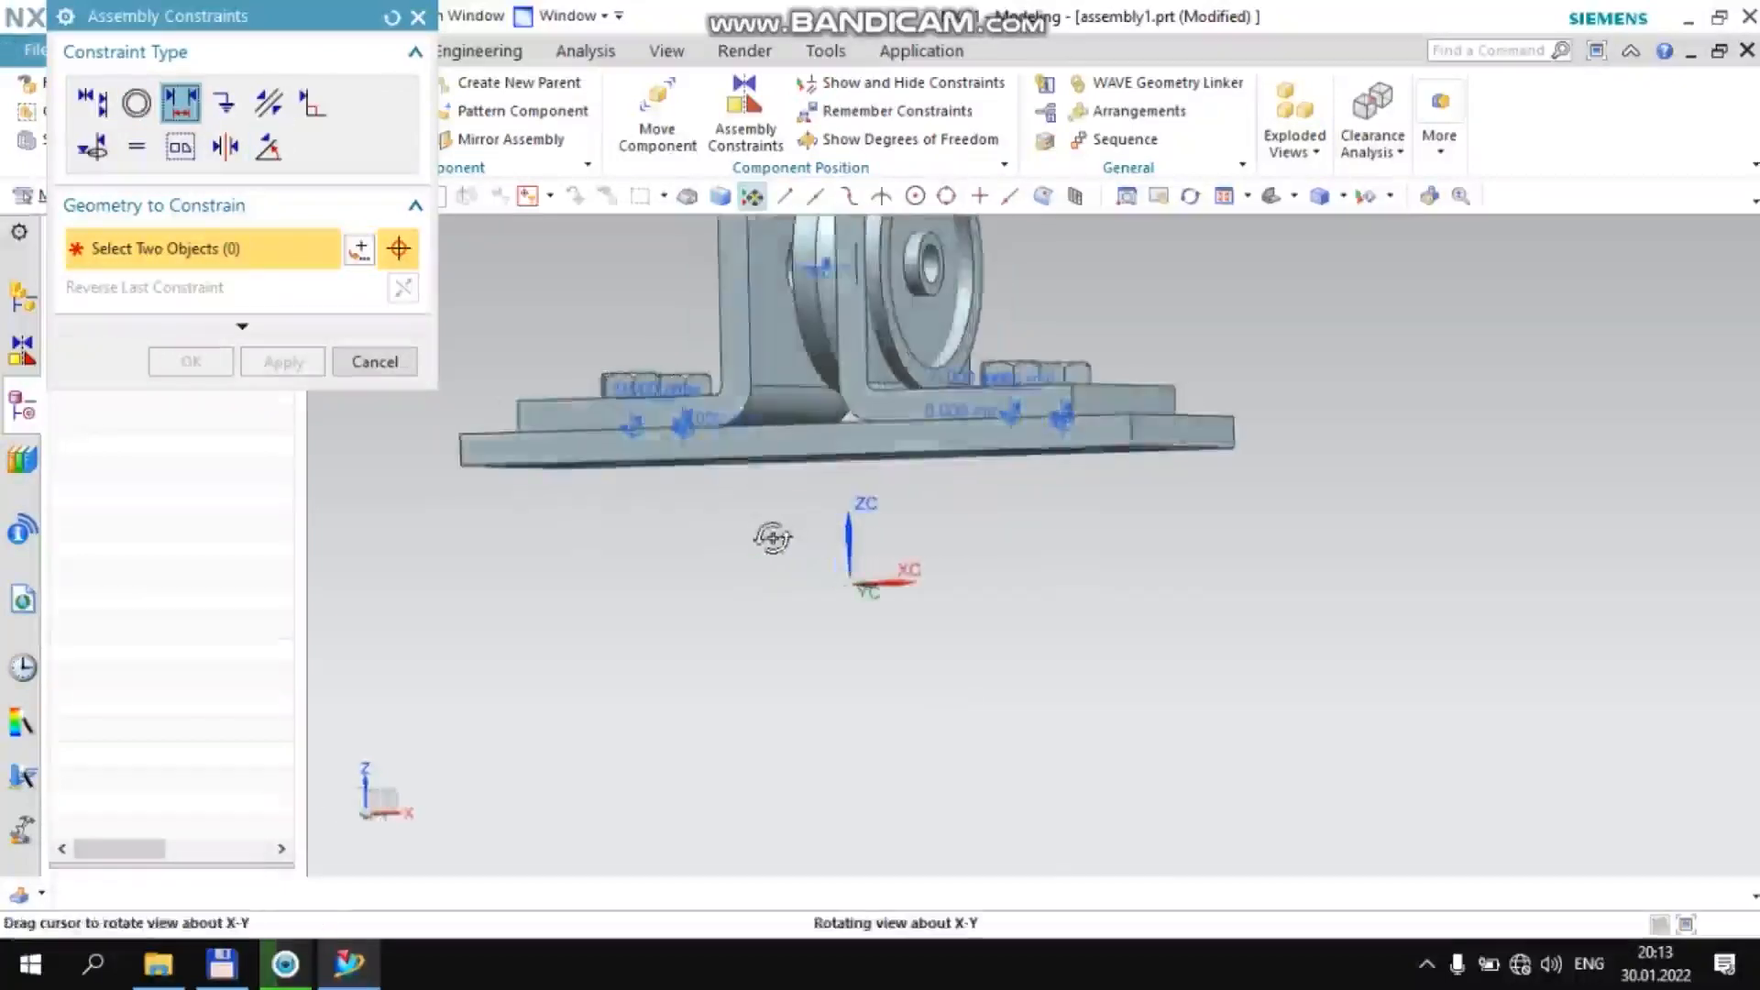
scroll(730, 334, "up", 4)
left_click(834, 302)
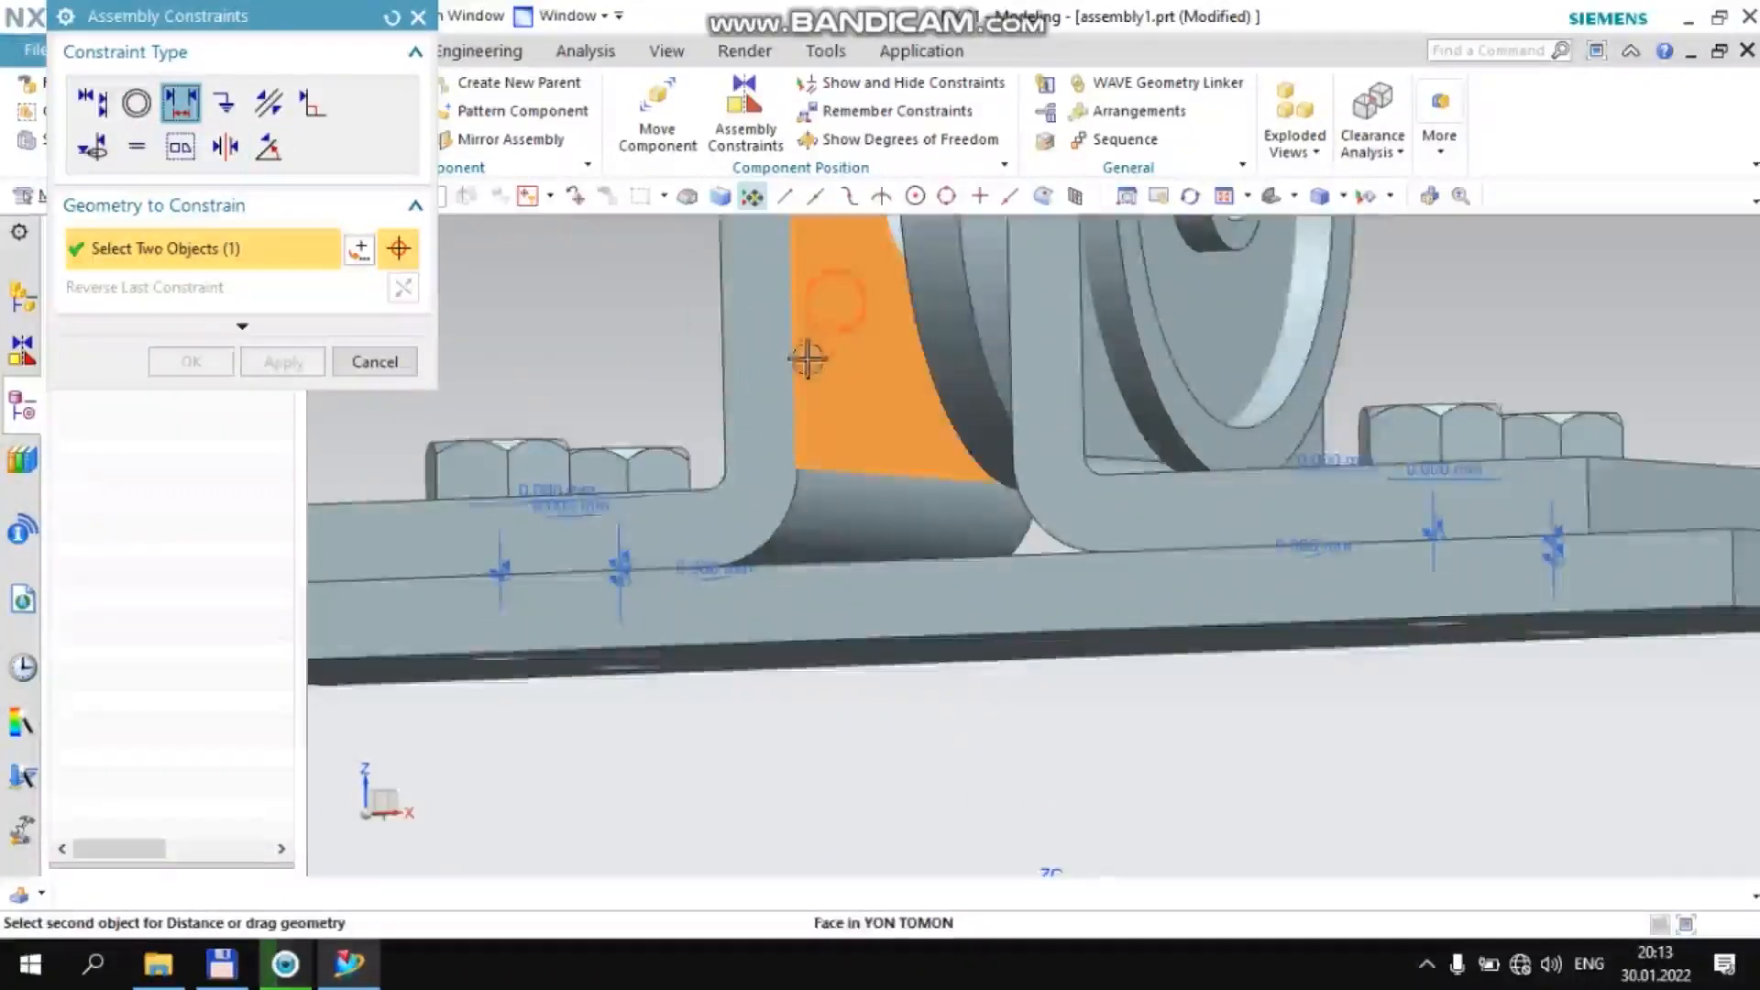
scroll(806, 349, "down", 4)
middle_click_drag(806, 353, 916, 312)
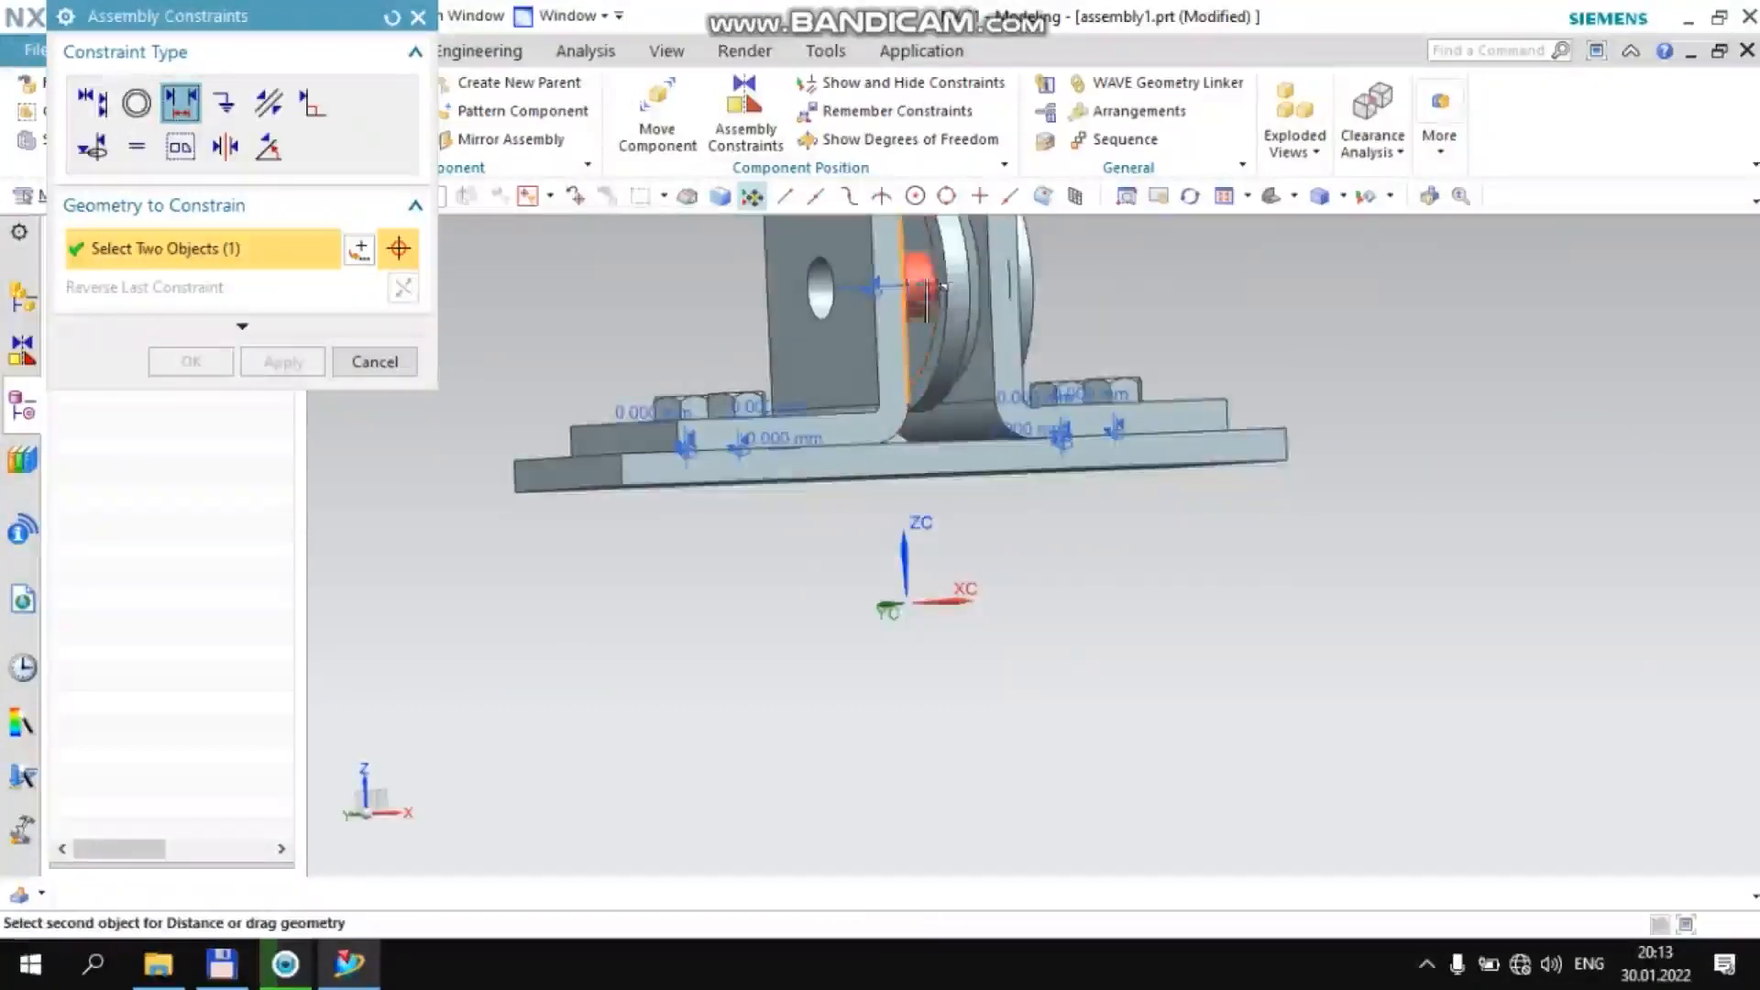
scroll(917, 307, "up", 4)
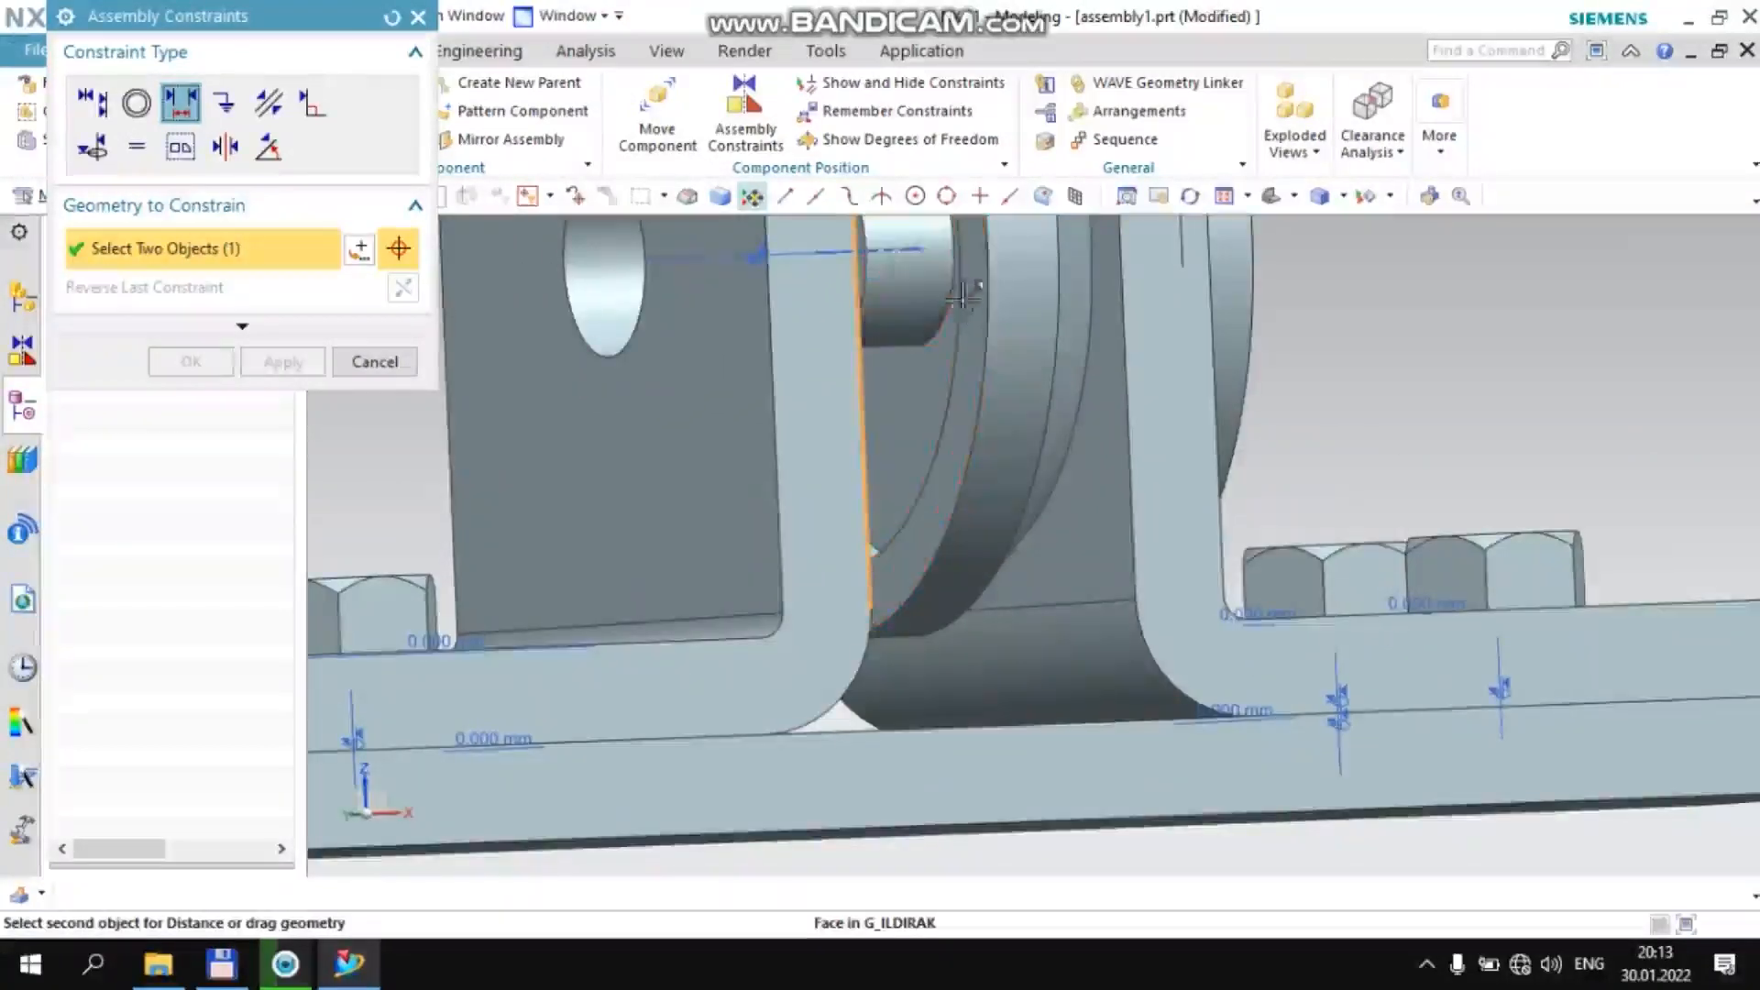
left_click(949, 316)
scroll(898, 380, "down", 3)
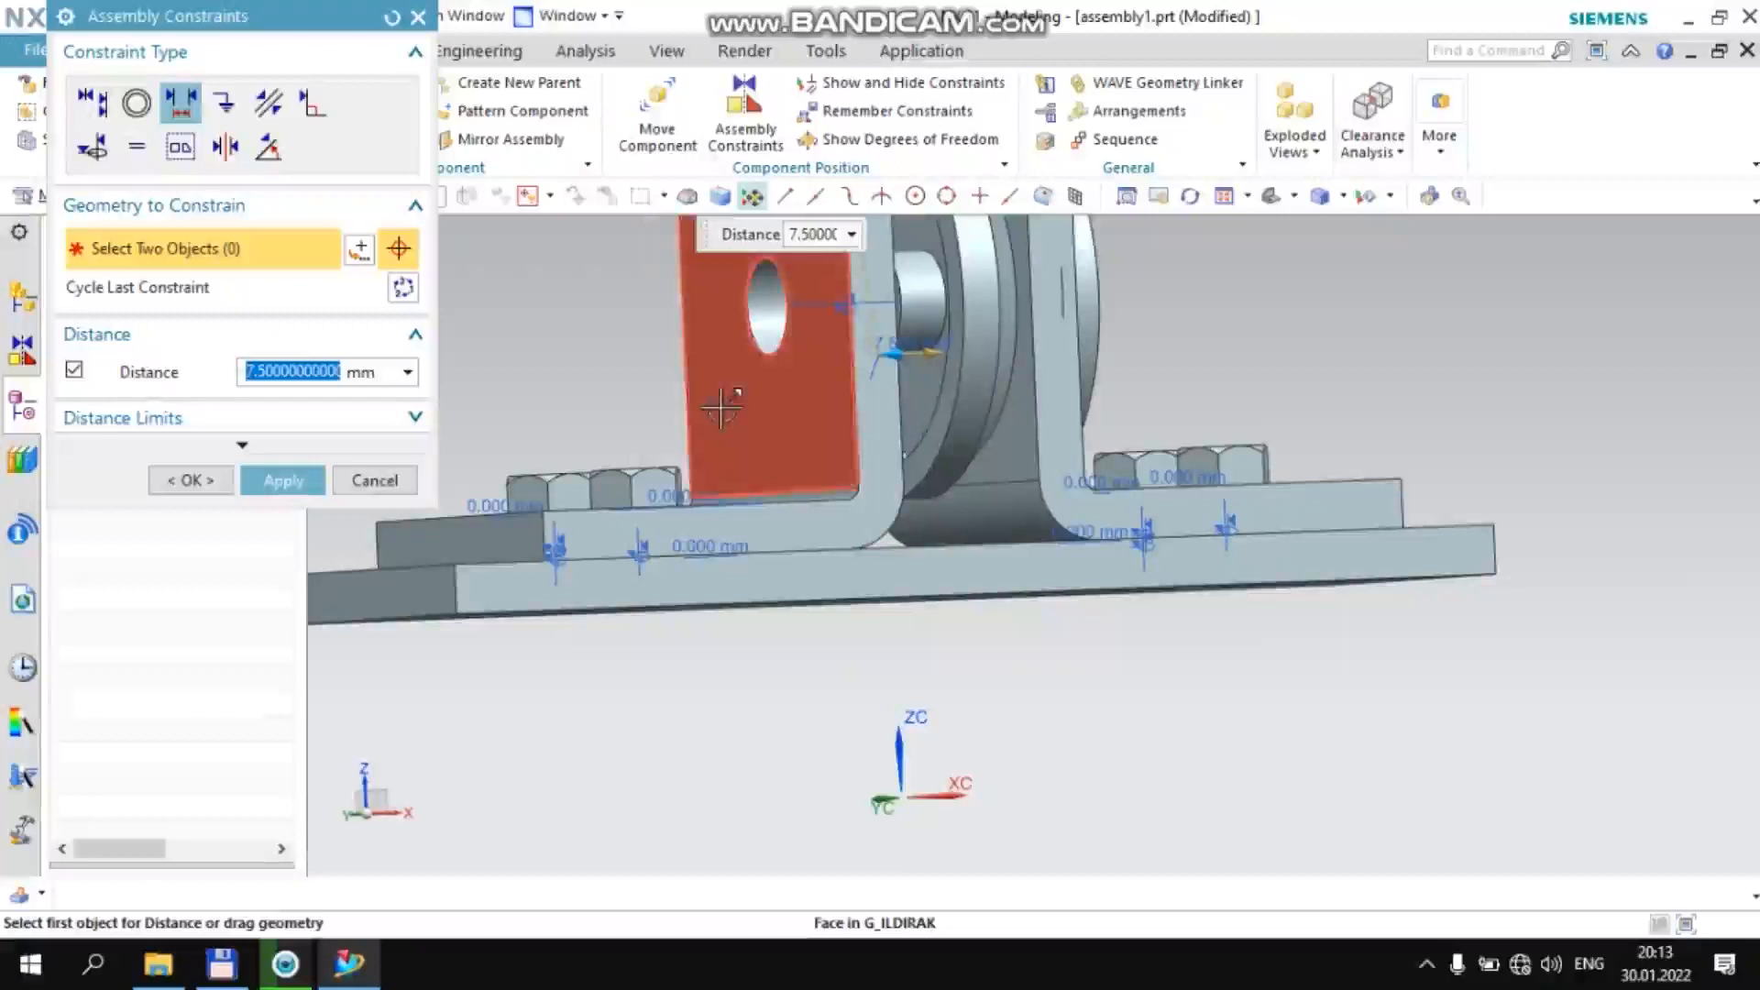
type("0")
key("Return")
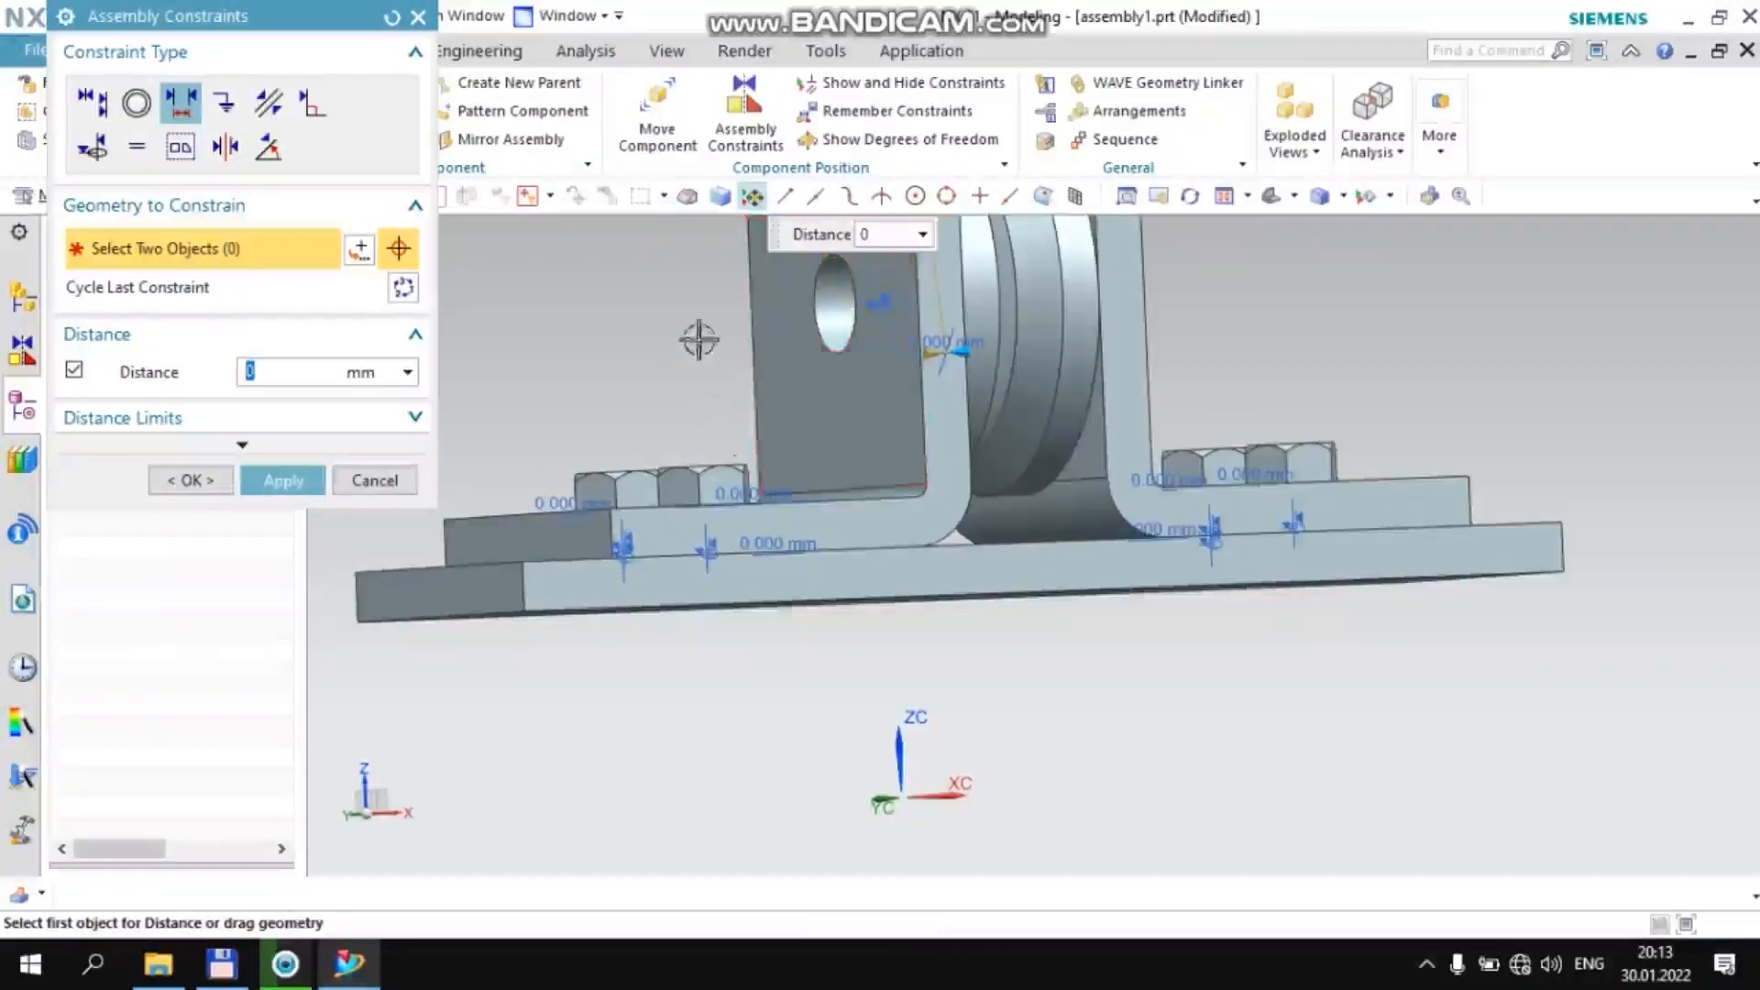
middle_click(657, 326)
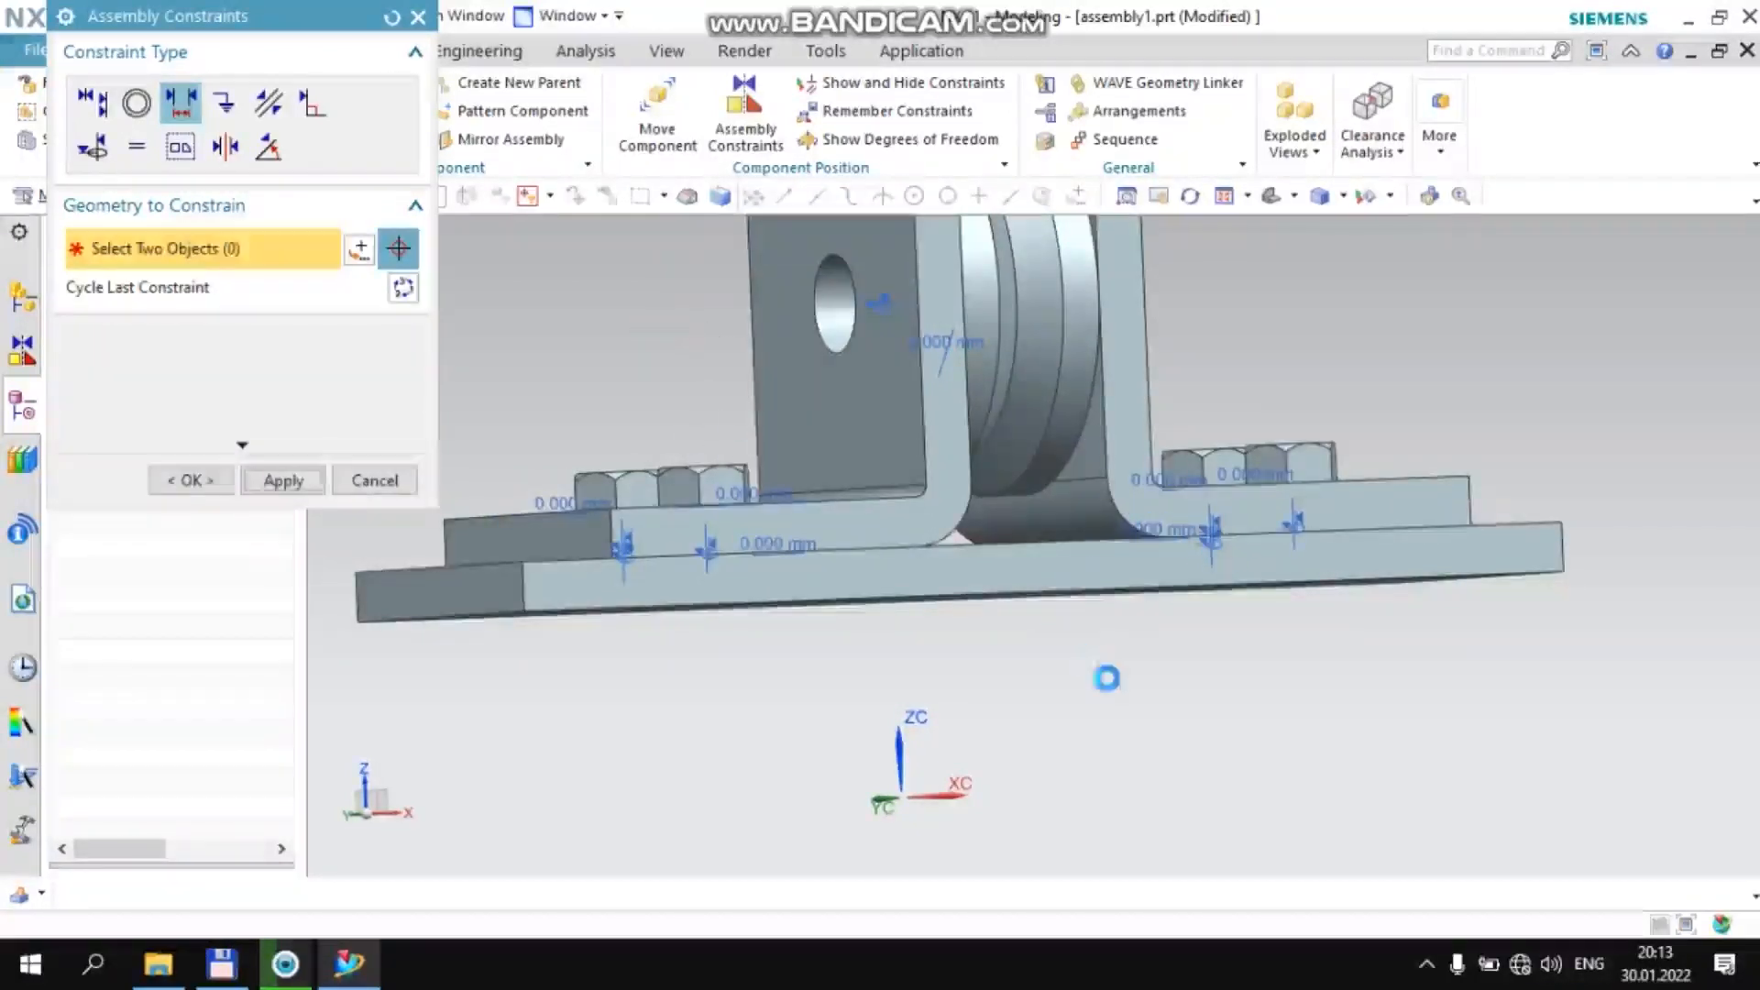
scroll(1100, 692, "down", 3)
middle_click_drag(1084, 699, 1047, 716)
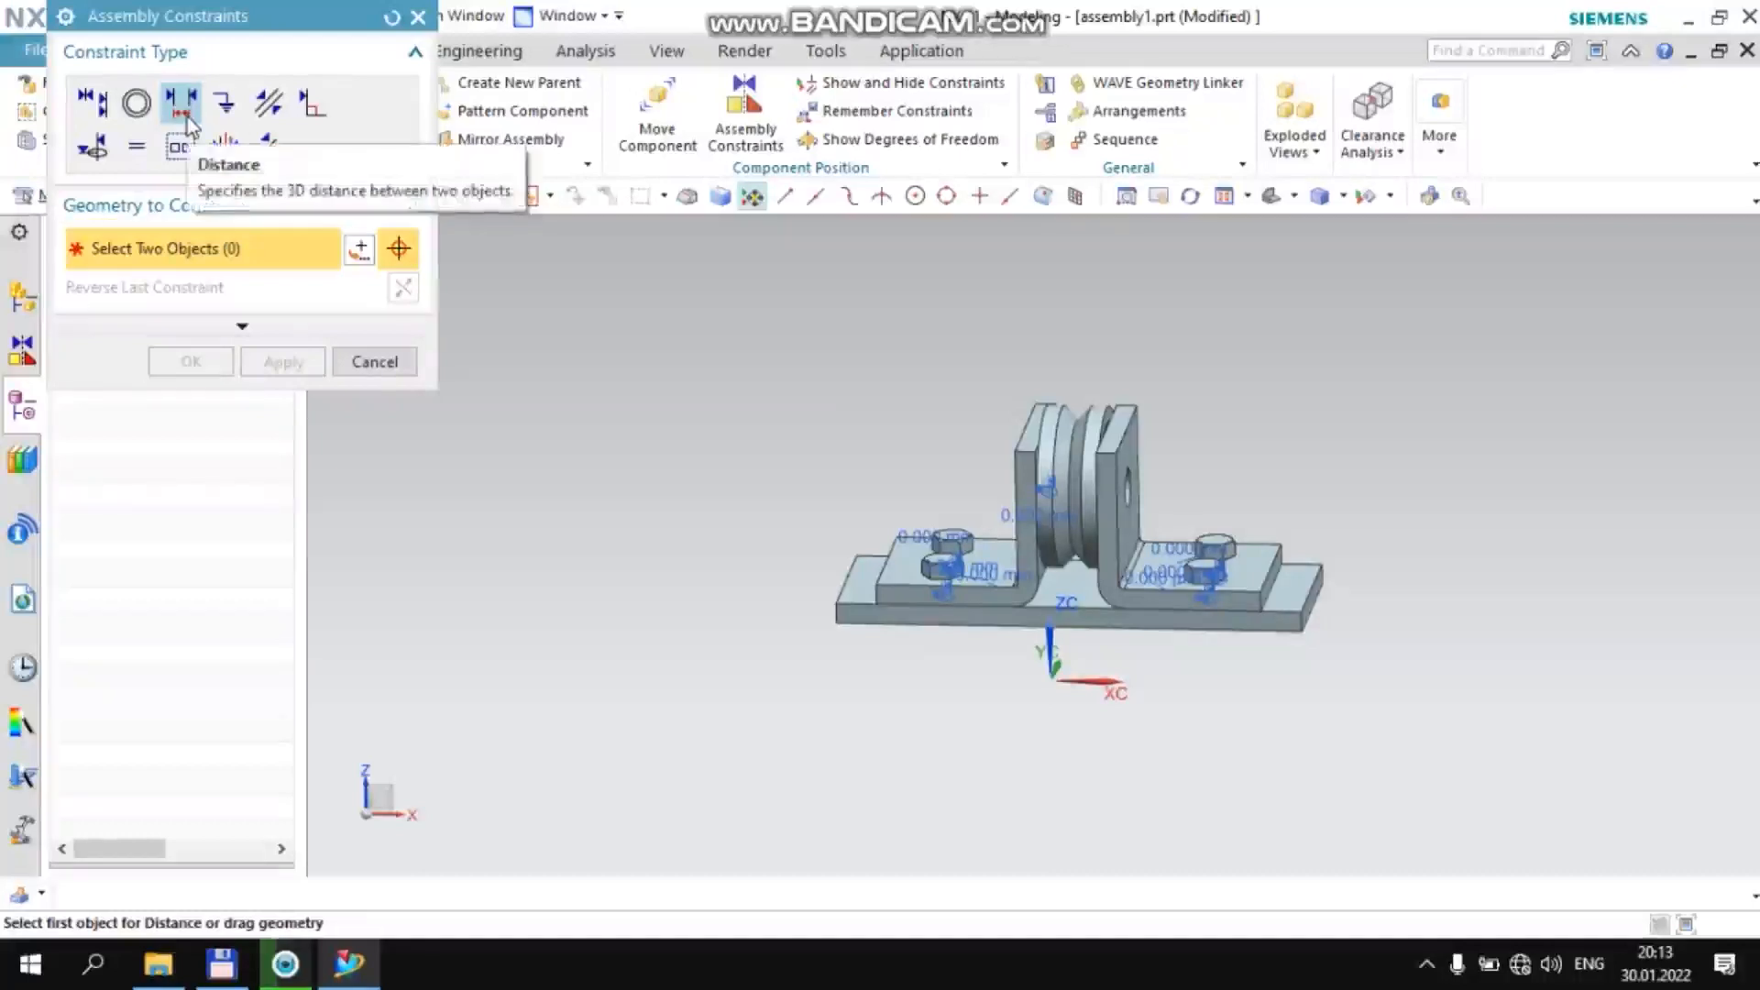
left_click(404, 364)
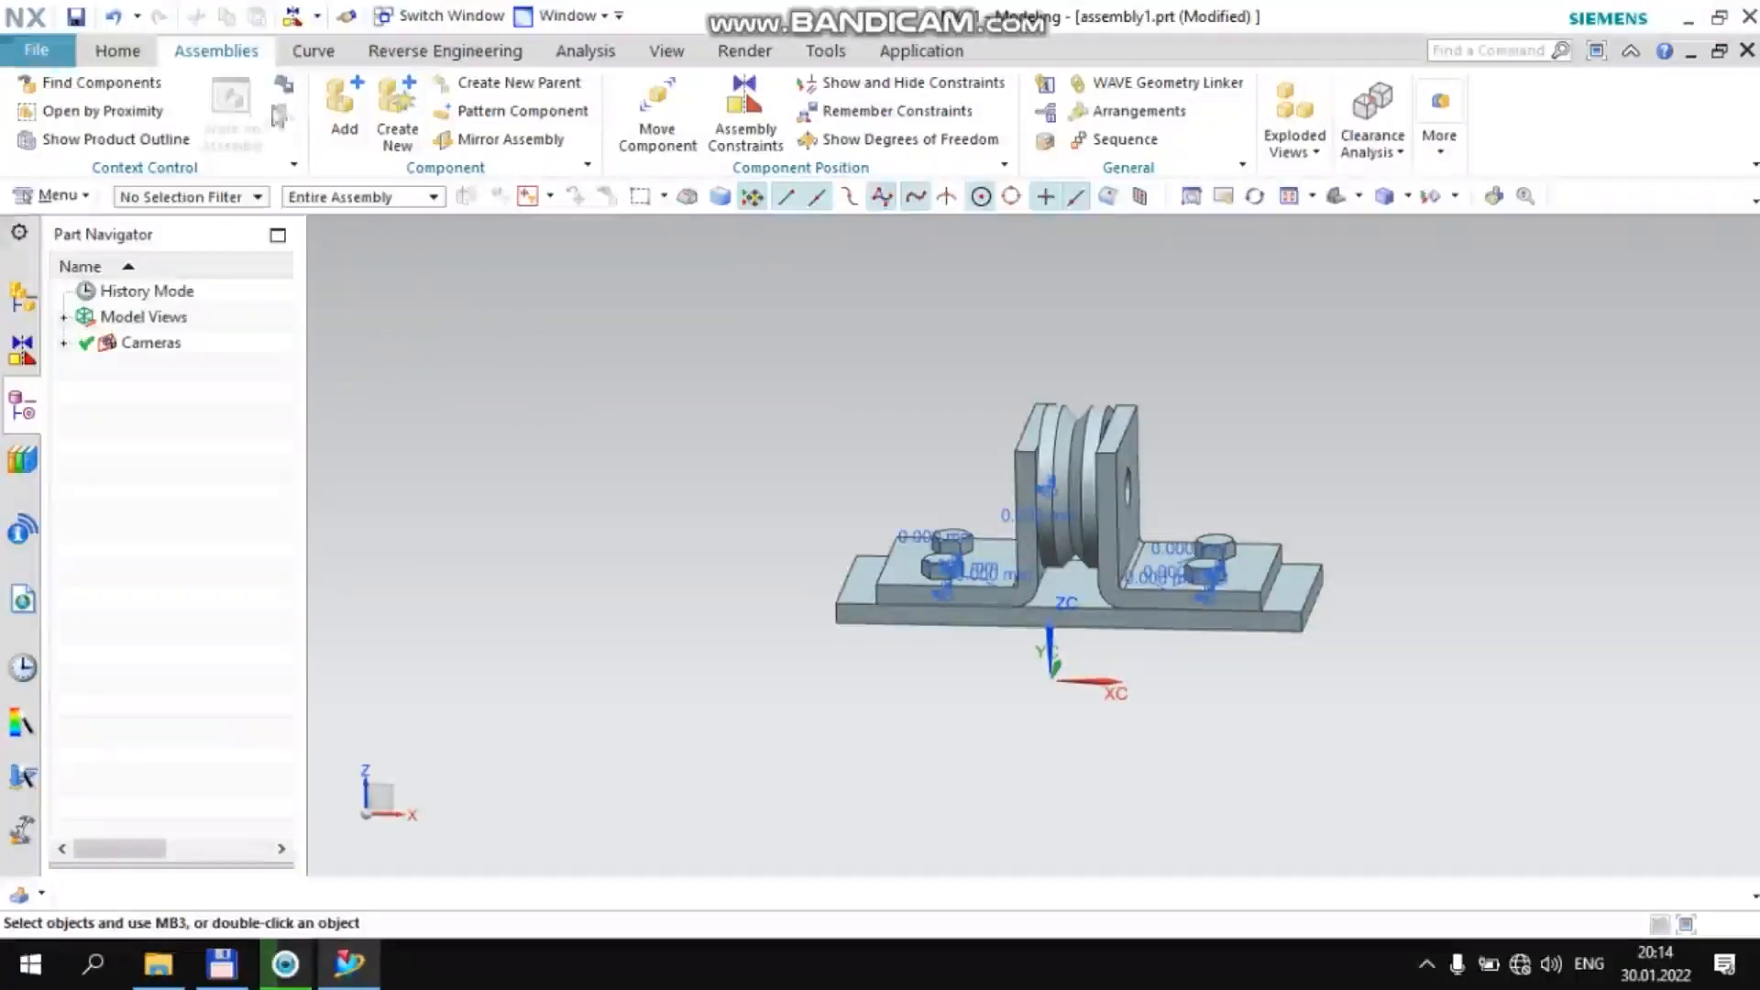
Add two vtulka.prt bushings as components positioned at the Absolute Origin and finish adding components
left_click(343, 99)
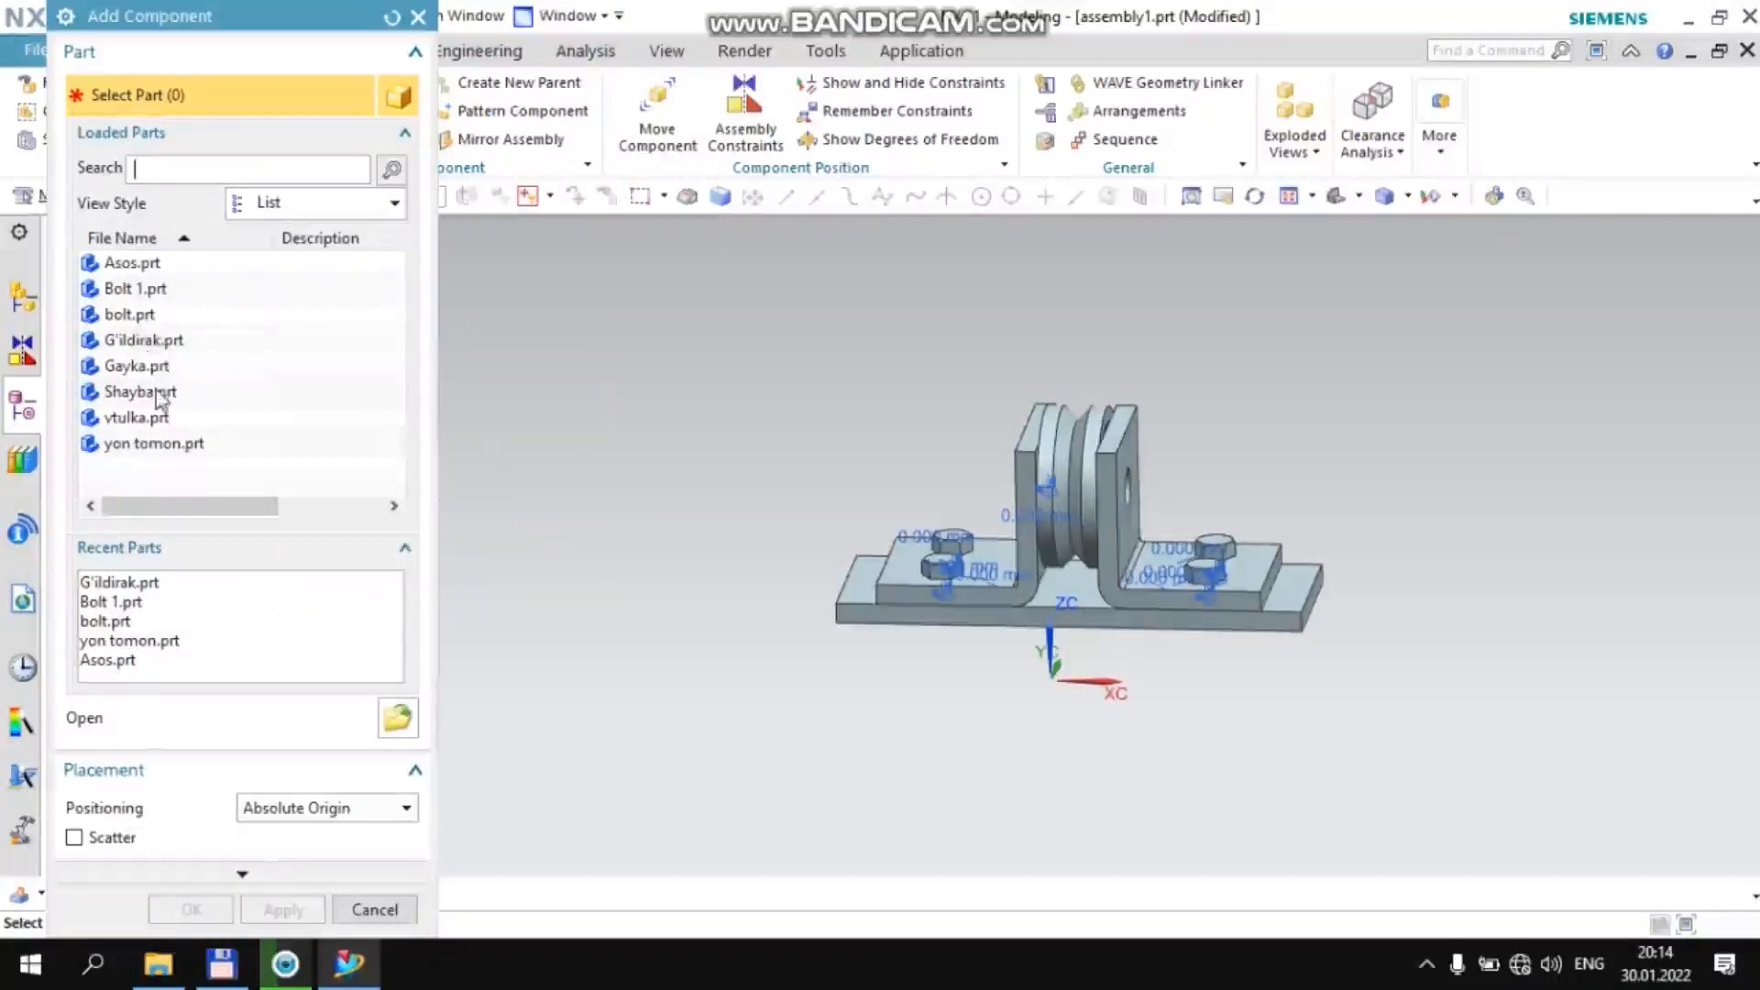
left_click(136, 417)
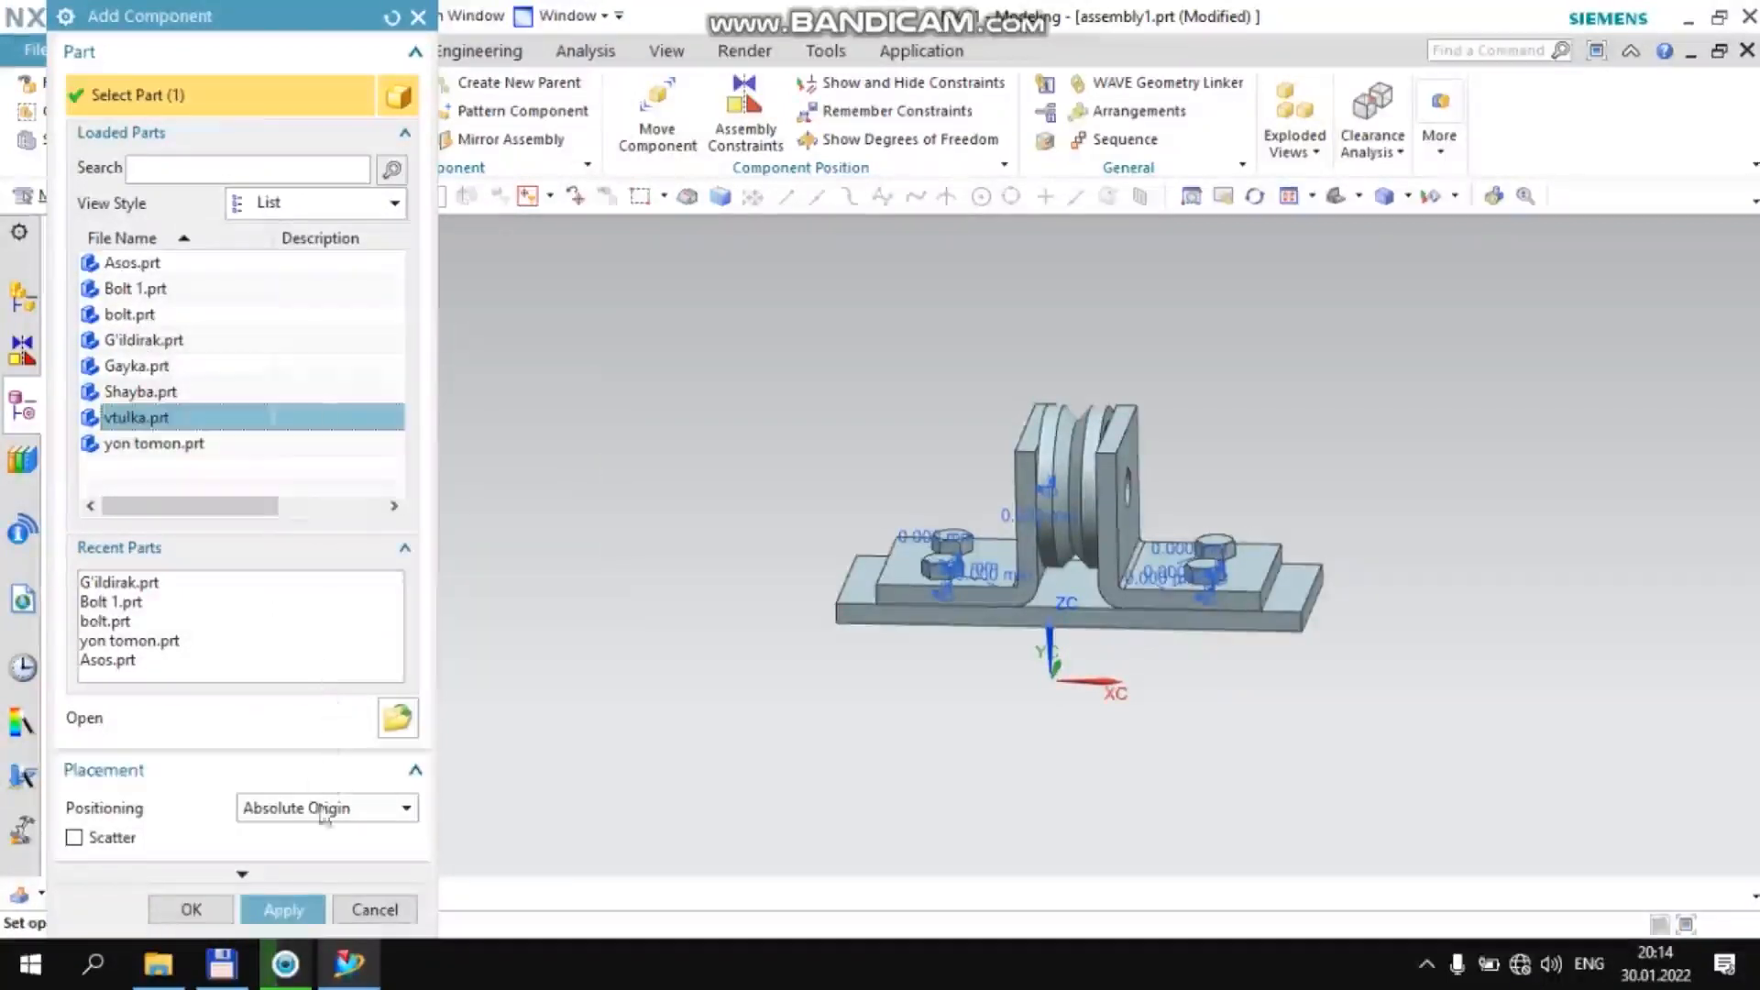
left_click(284, 912)
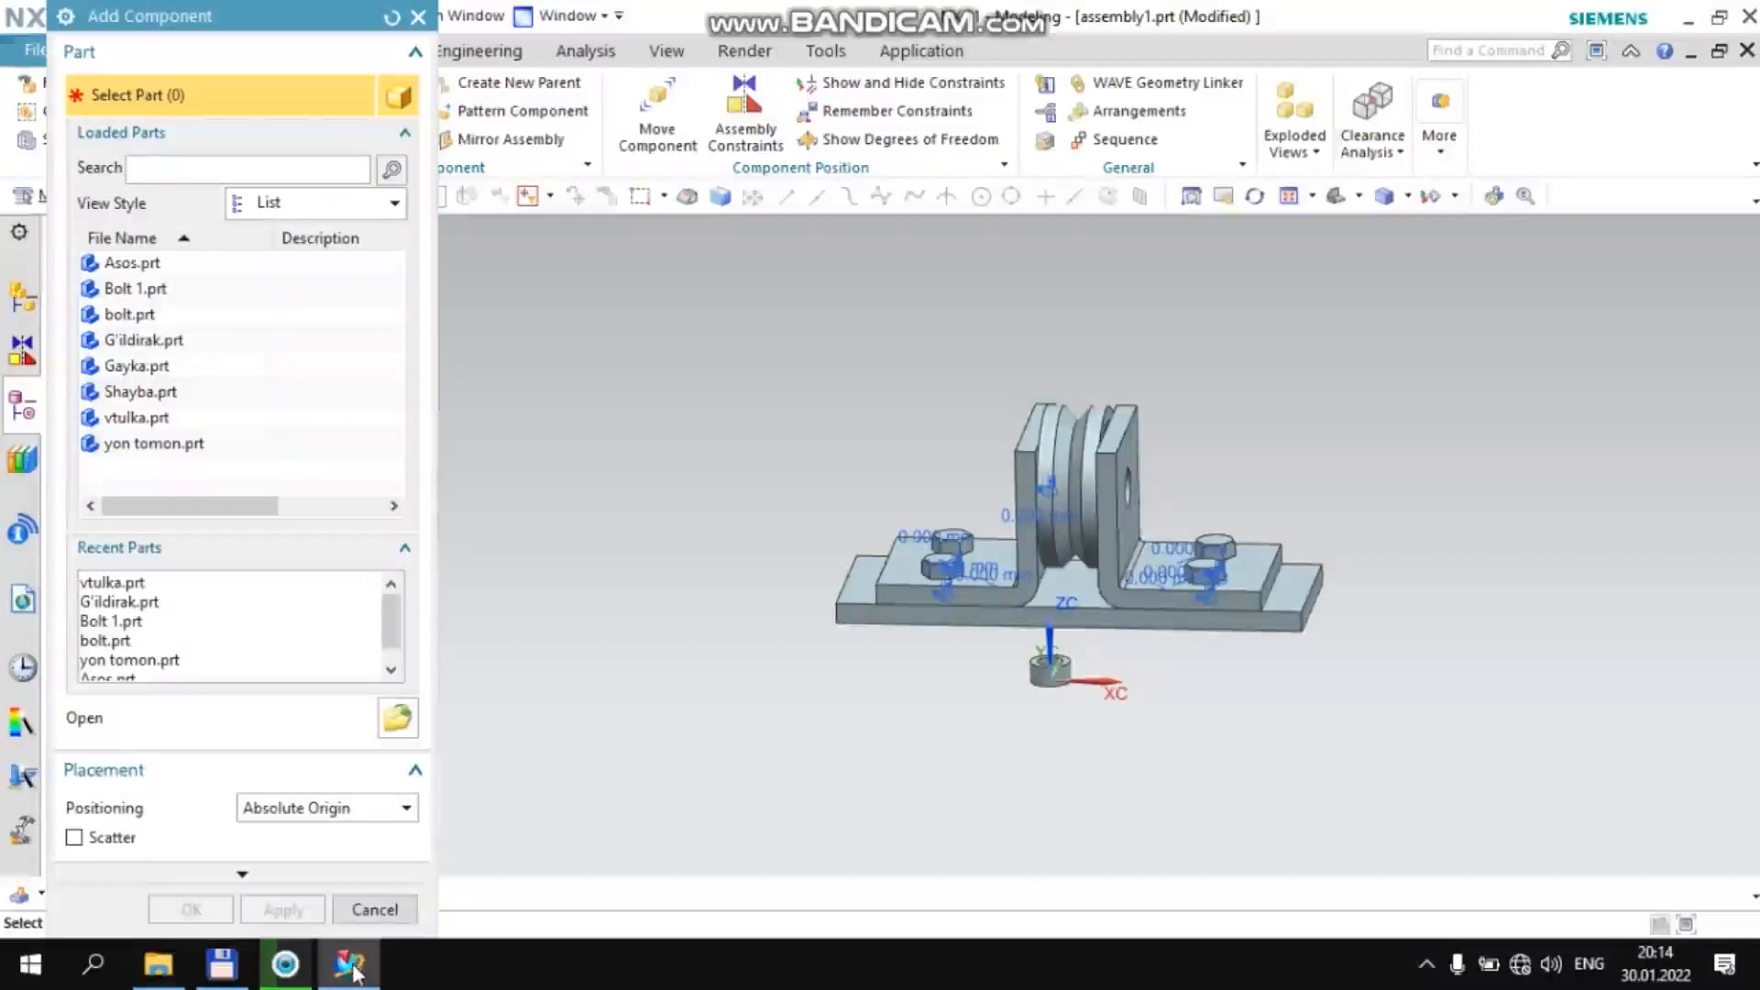
left_click(375, 909)
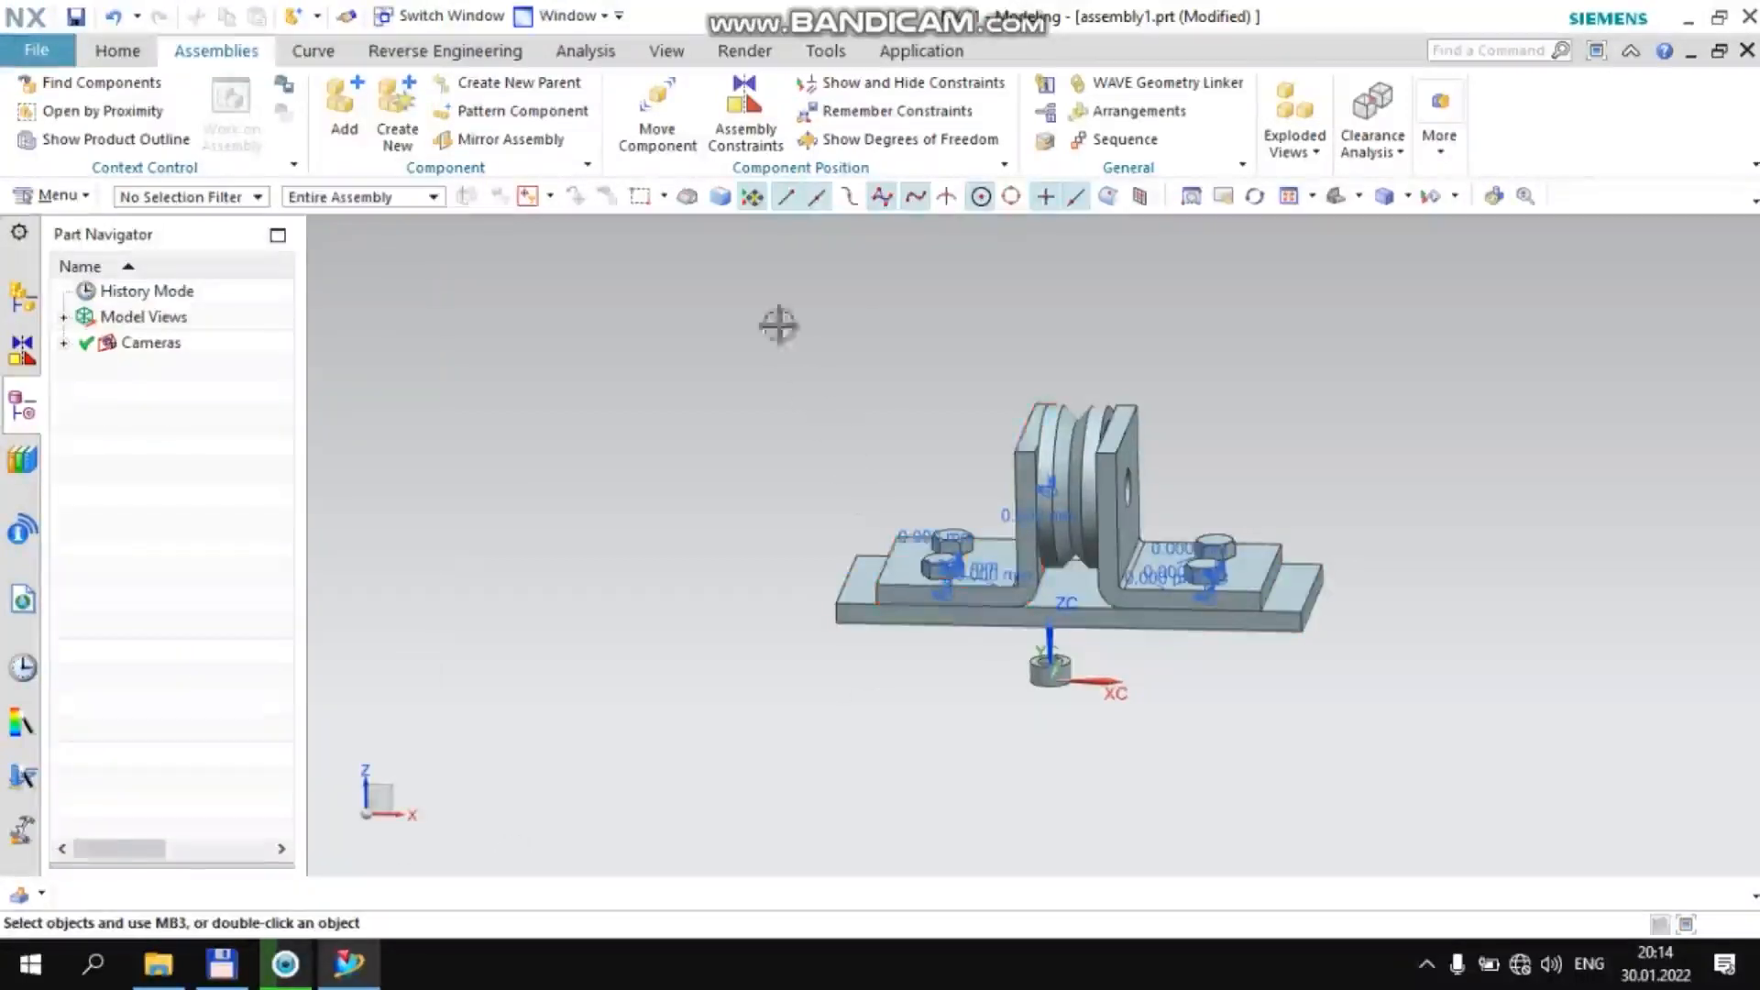
Move one vtulka bushing outside the +XC bracket to about X 42.3, Z 54.6 and rotate its axis parallel to XC
left_click(660, 127)
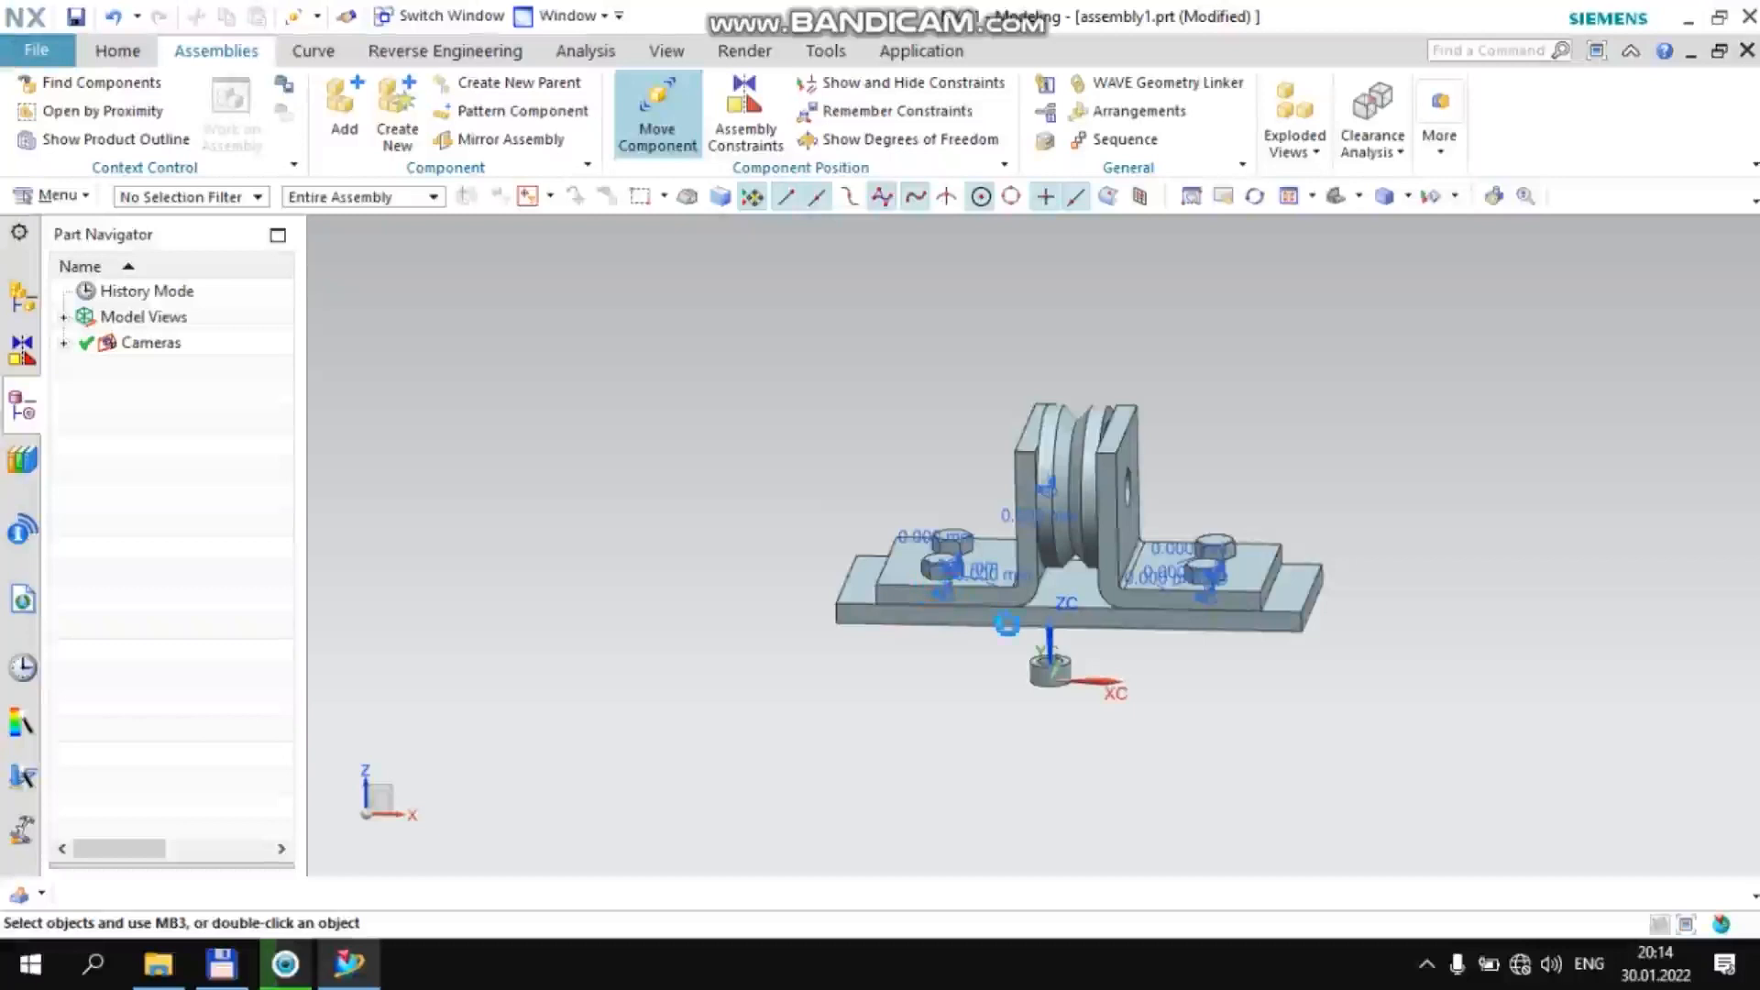
left_click(1049, 672)
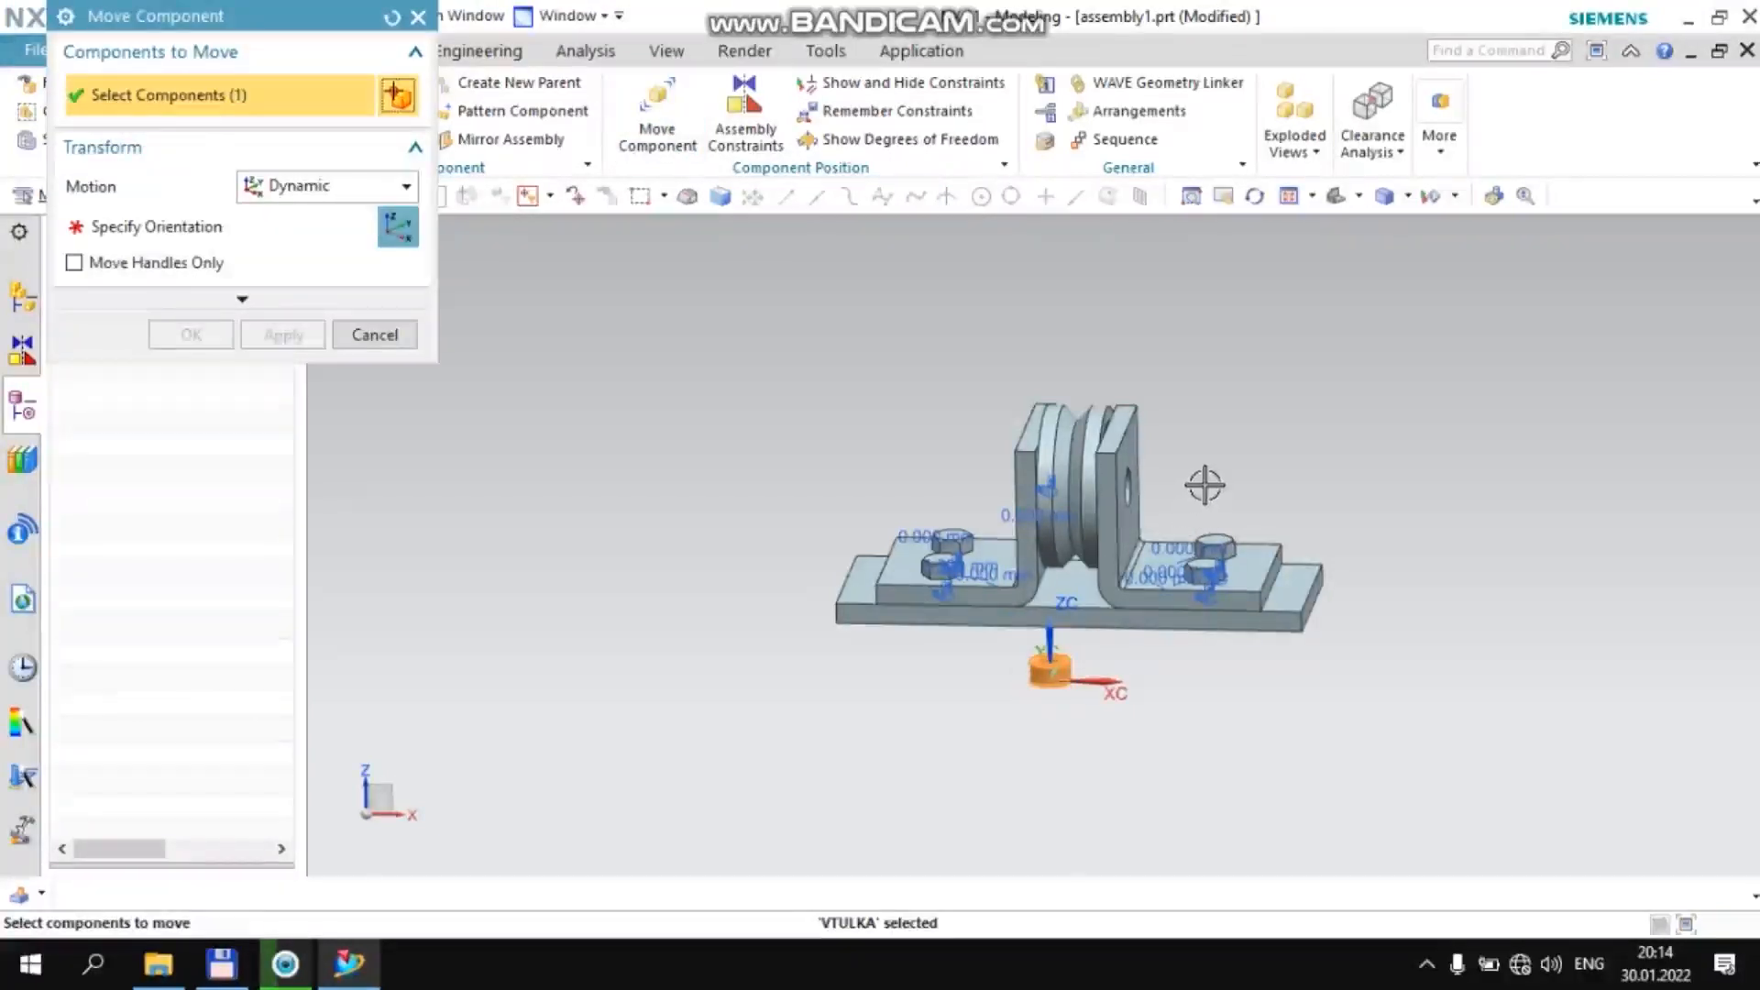
left_click(378, 238)
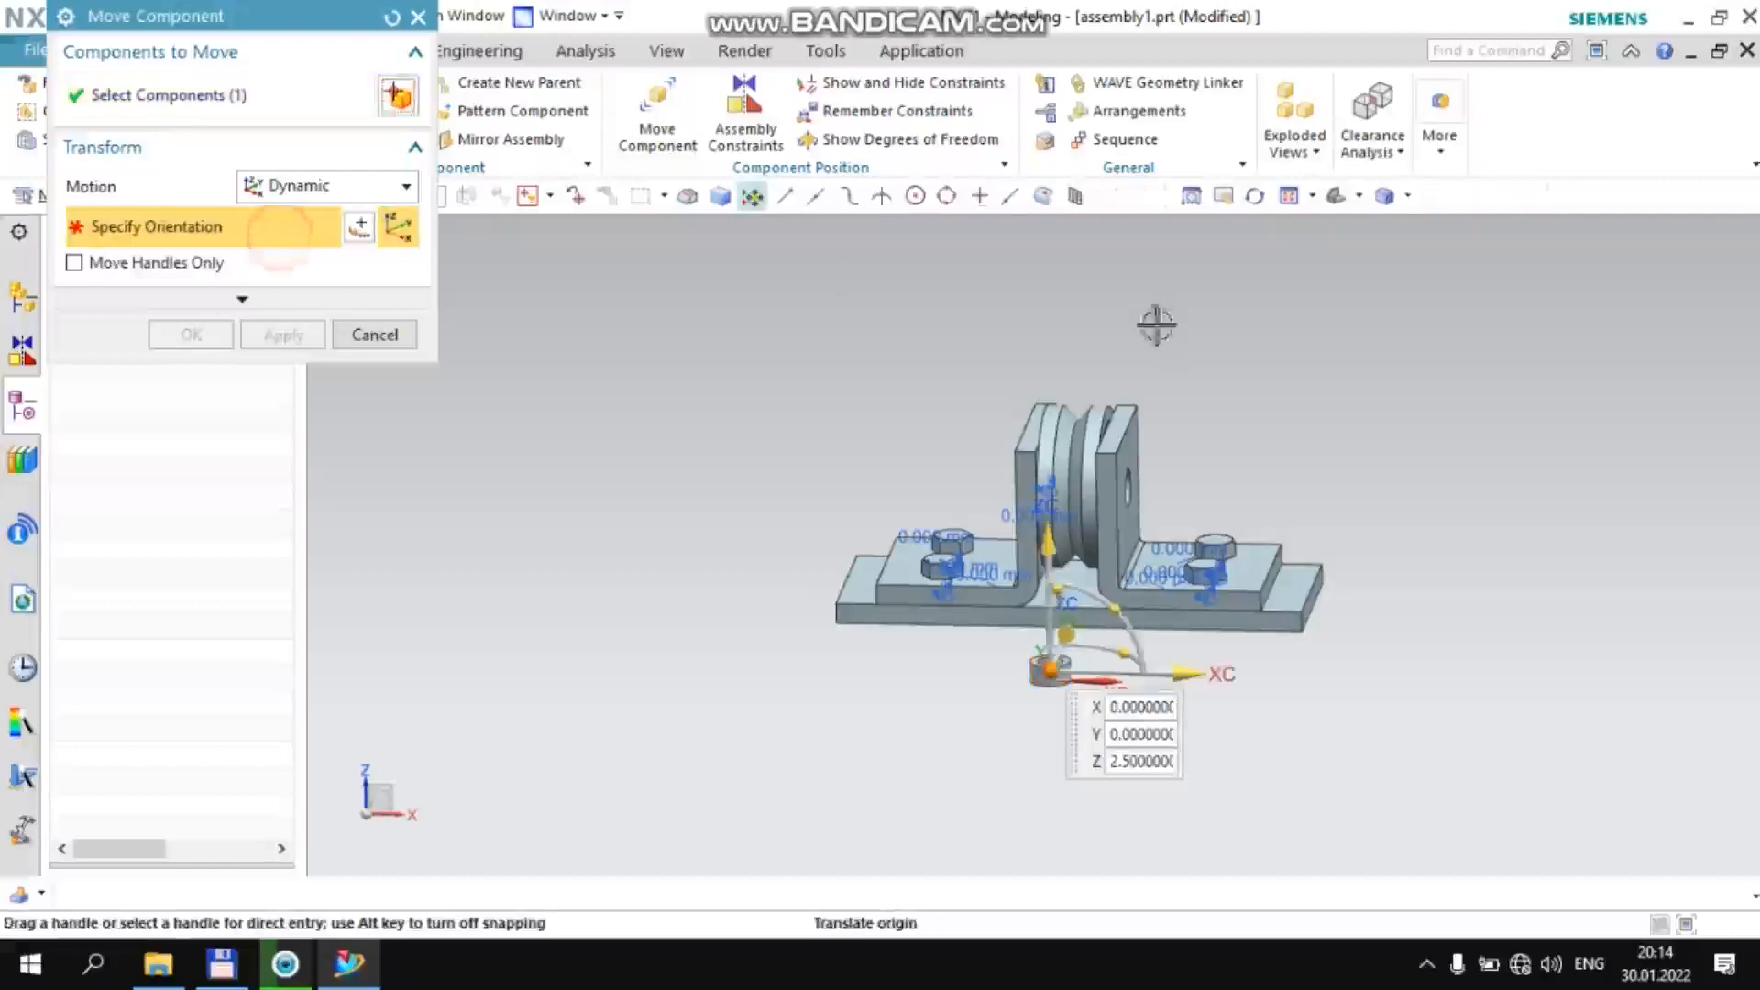
left_click(1223, 460)
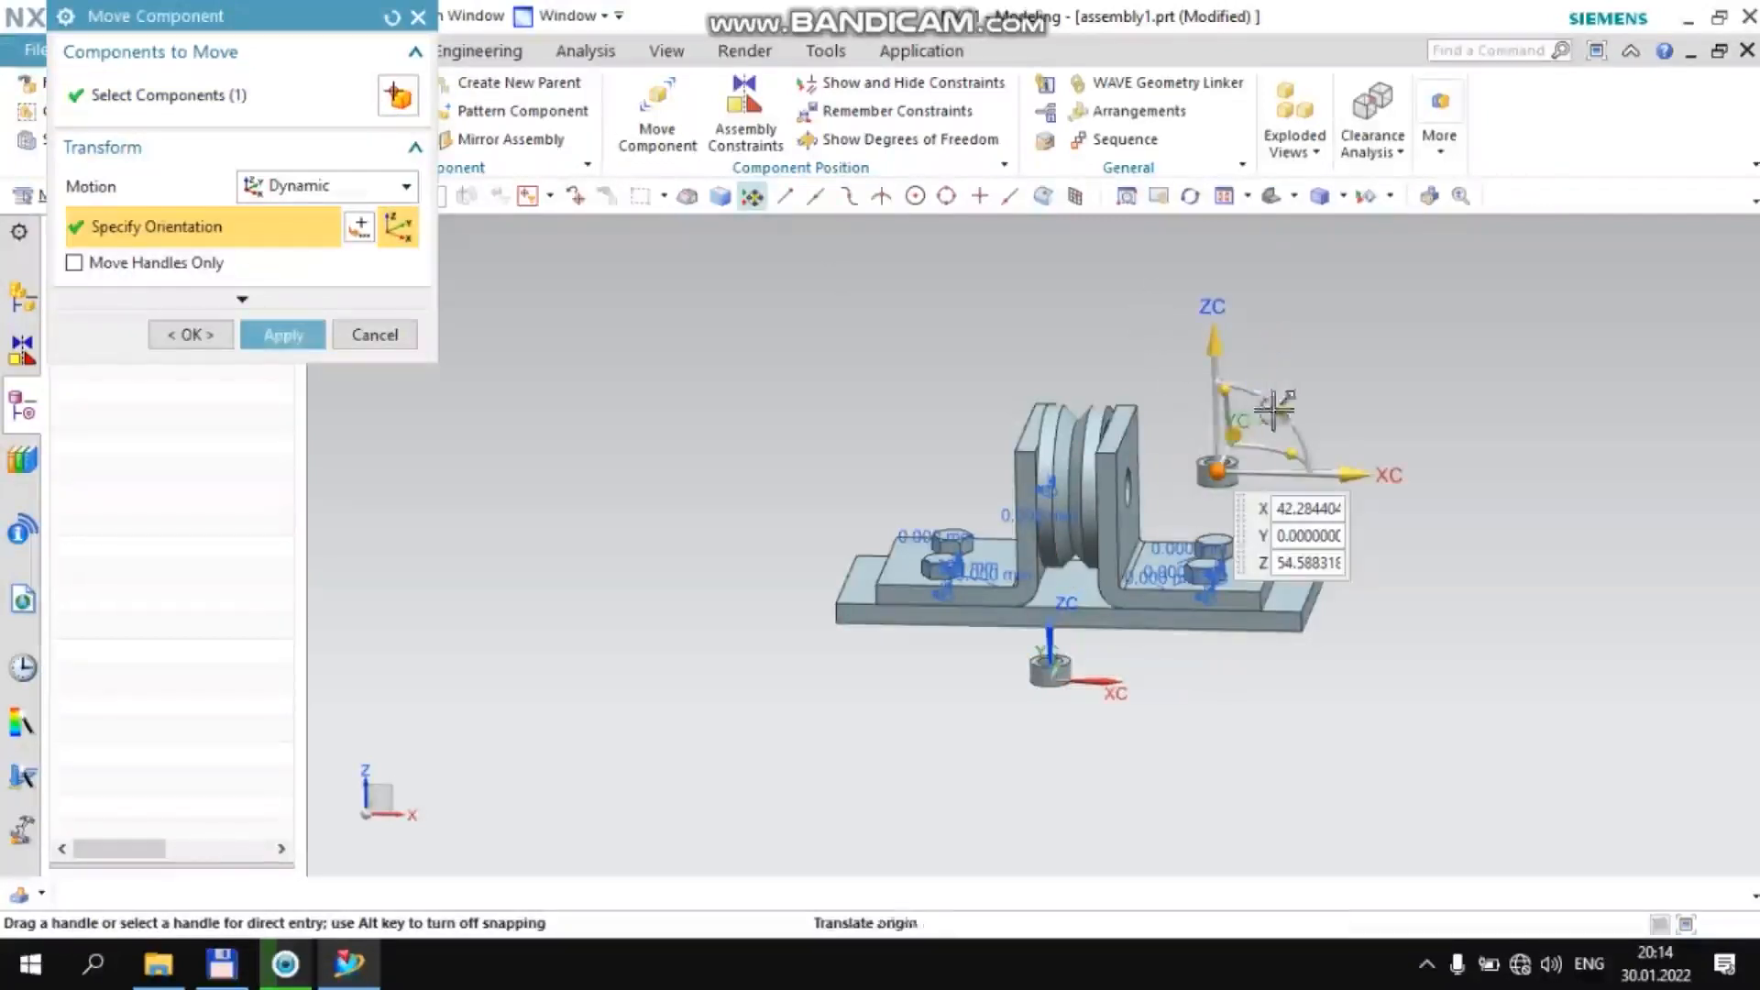
left_click_drag(1281, 417, 1192, 431)
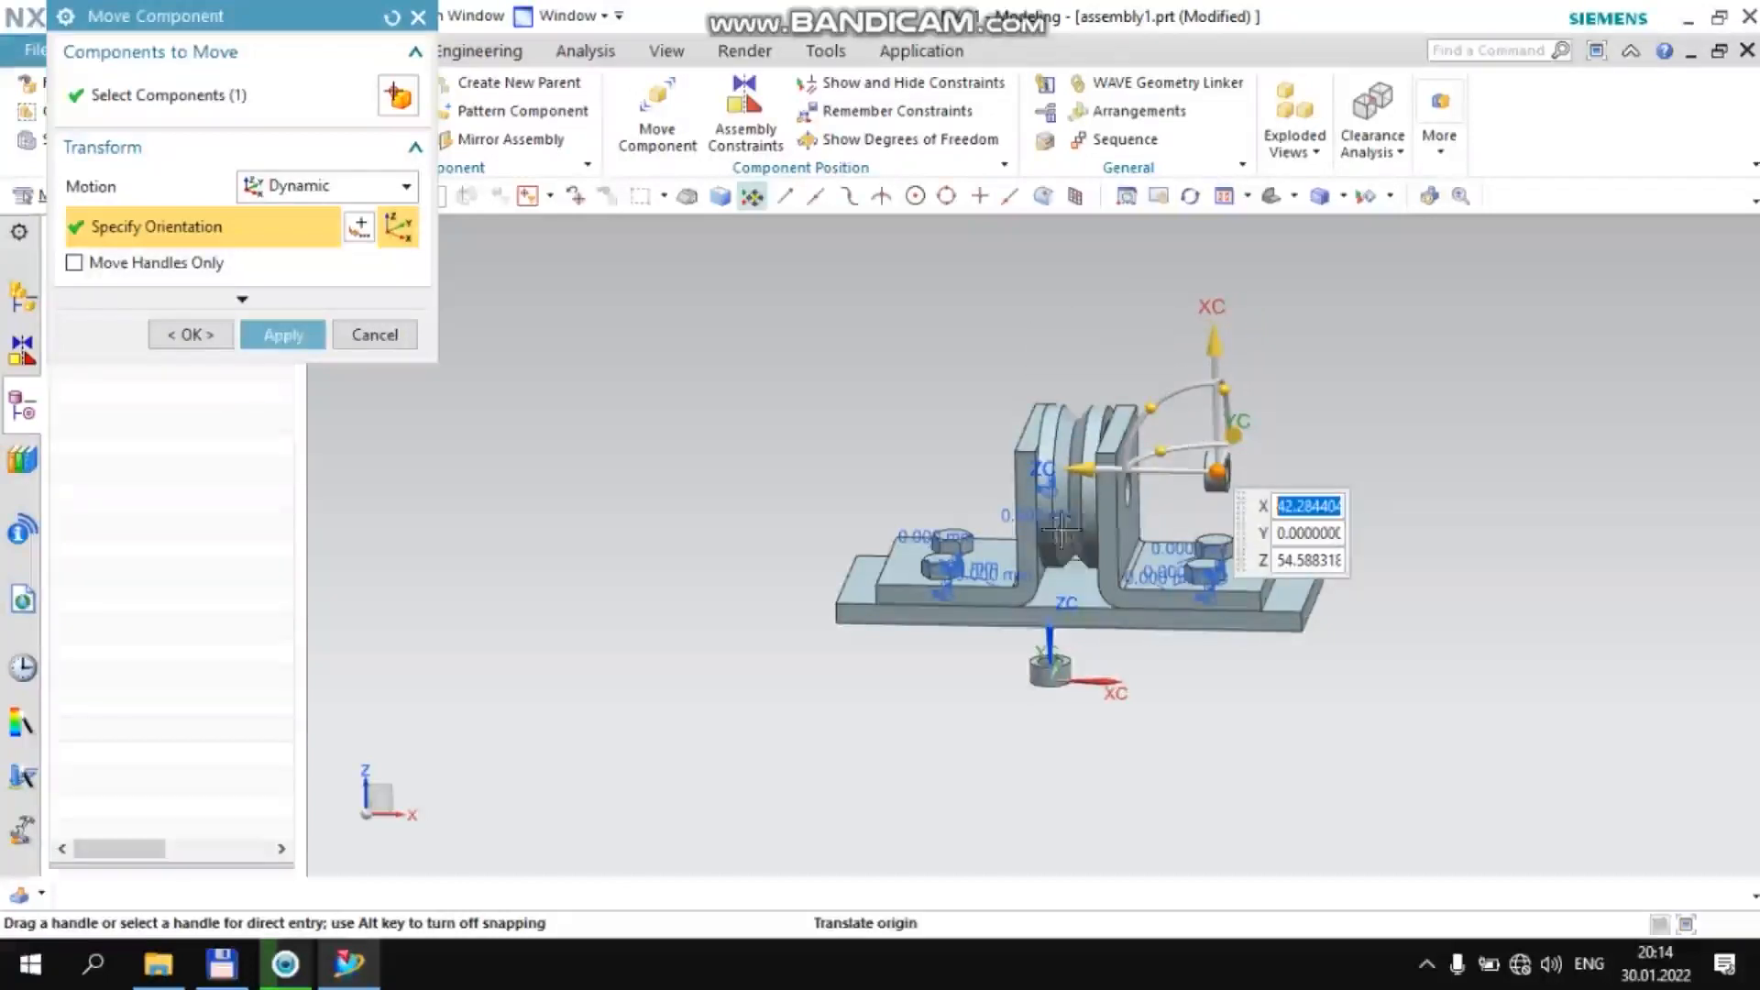
middle_click(768, 374)
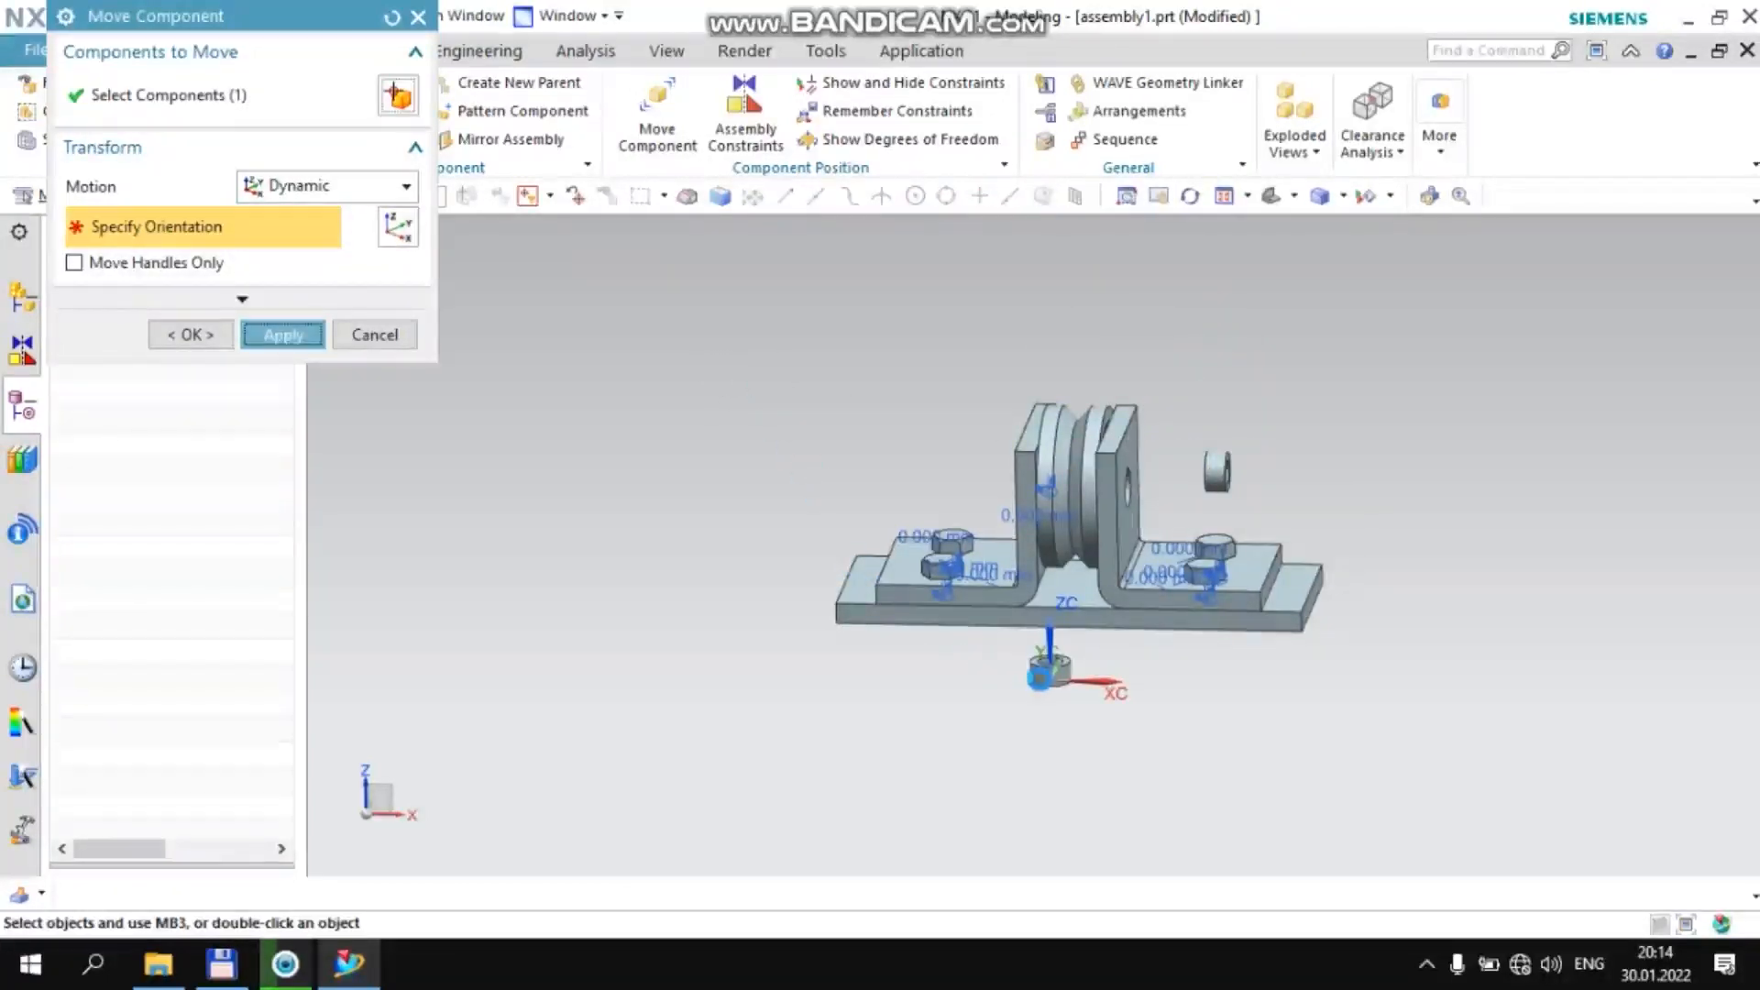
Move the other vtulka bushing outside the −XC bracket, rotate it 90° about YC, and finish moving components
left_click(1042, 677)
middle_click(649, 319)
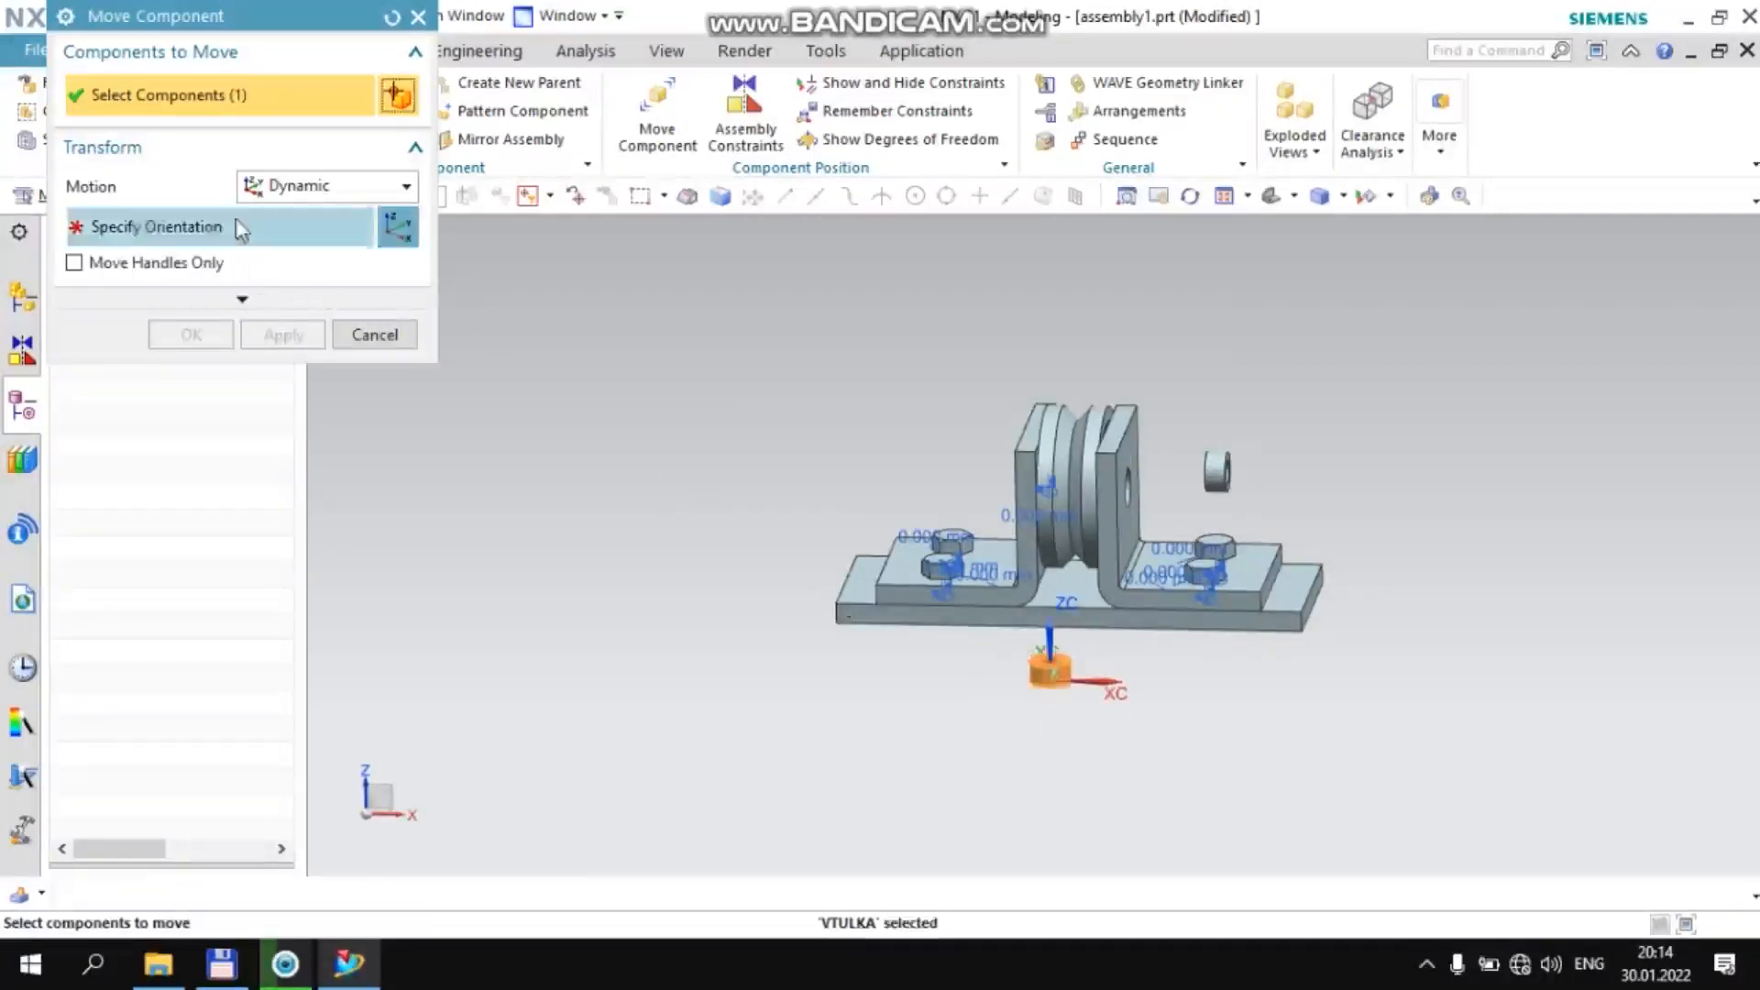
left_click(912, 459)
left_click_drag(995, 431, 995, 543)
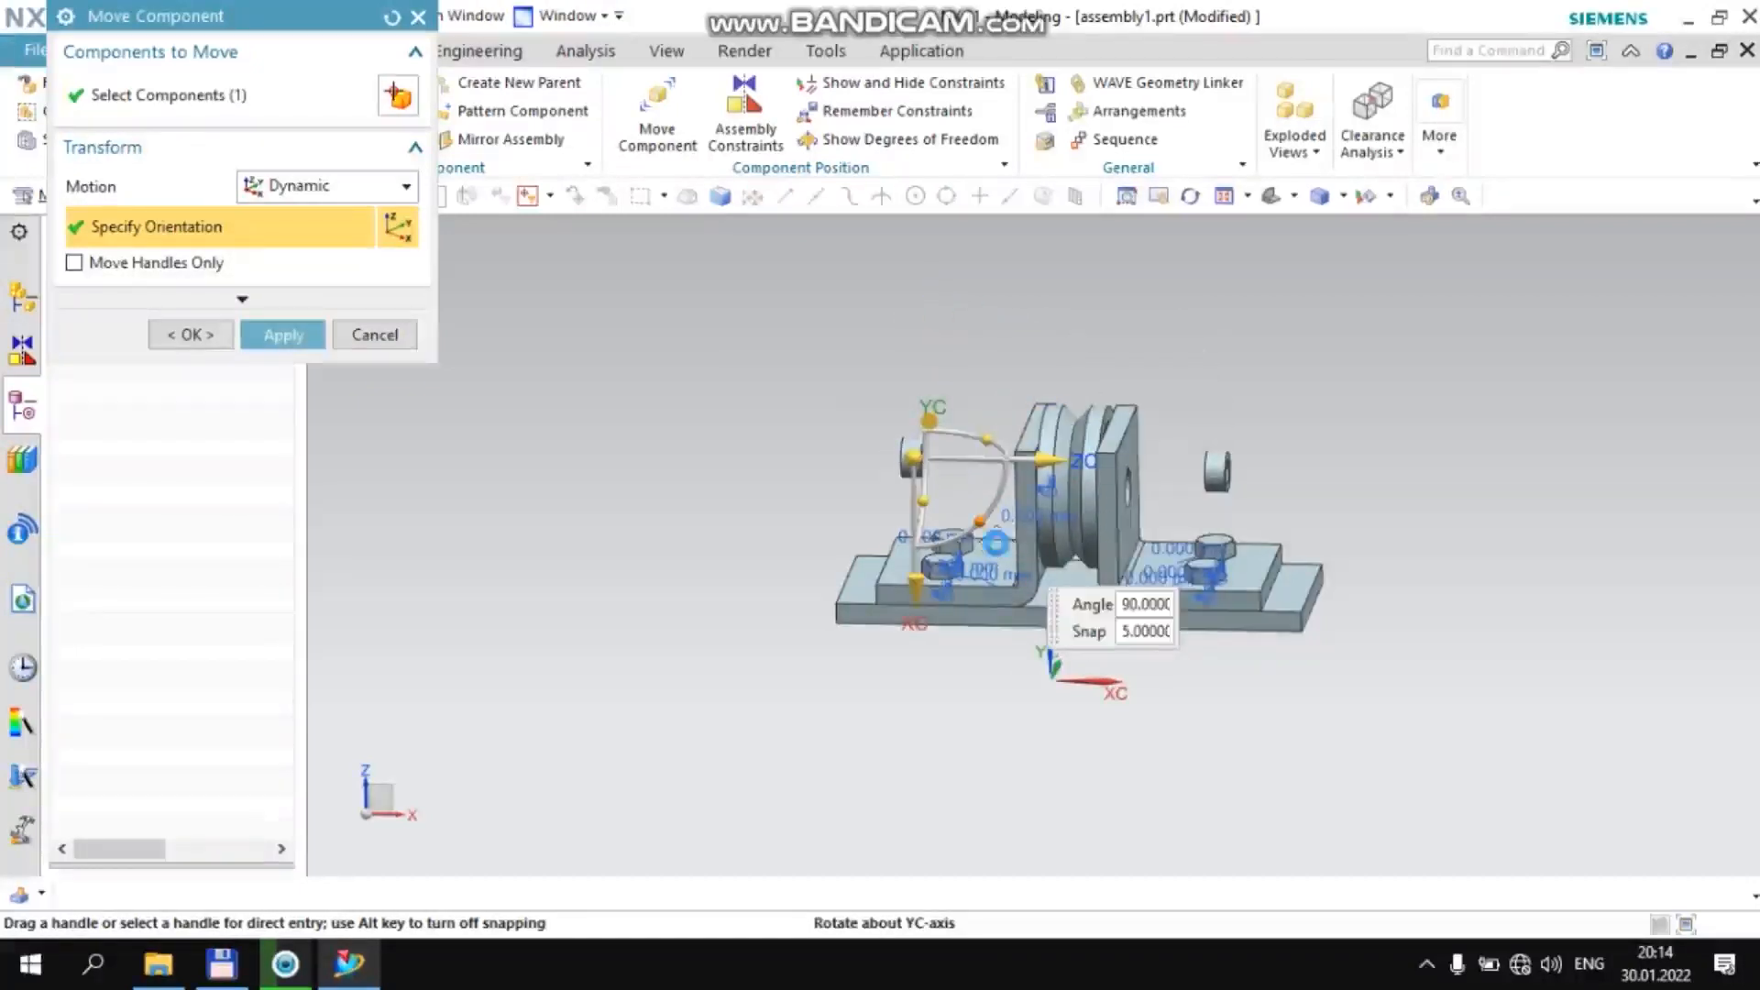
middle_click(539, 323)
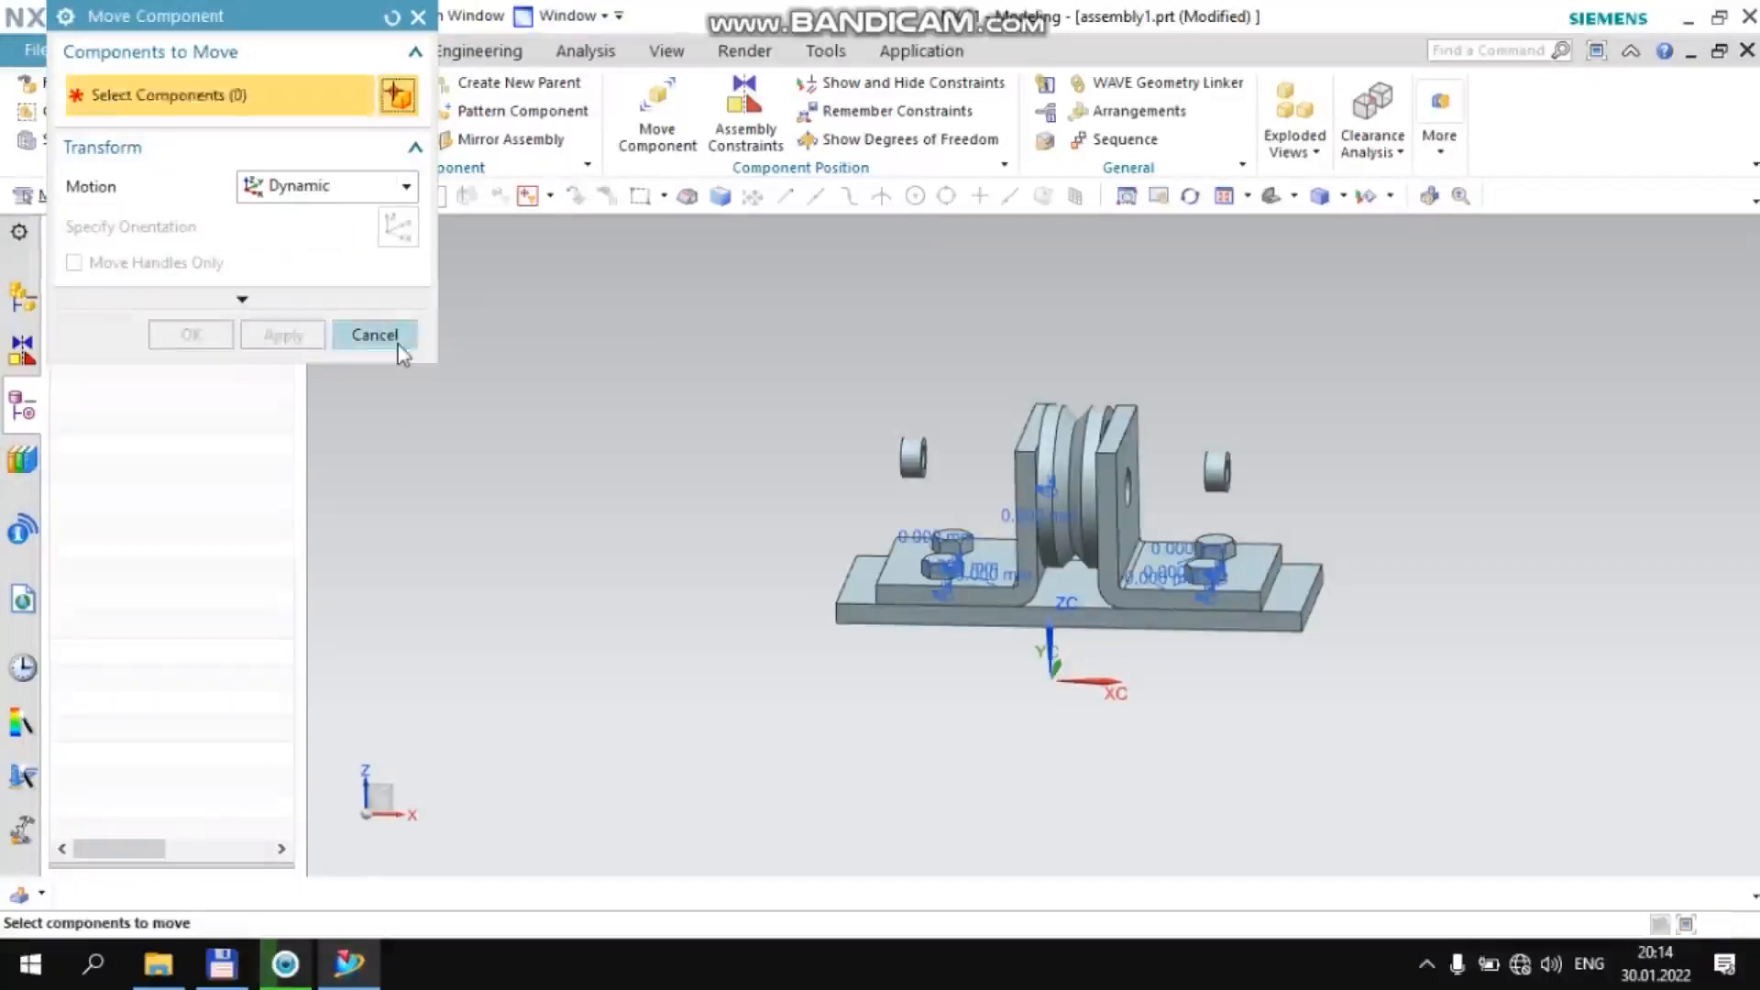
left_click(394, 335)
Align/Lock the bore of the −XC side vtulka bushing with the hole in the upright wall of the +XC bracket
left_click(744, 114)
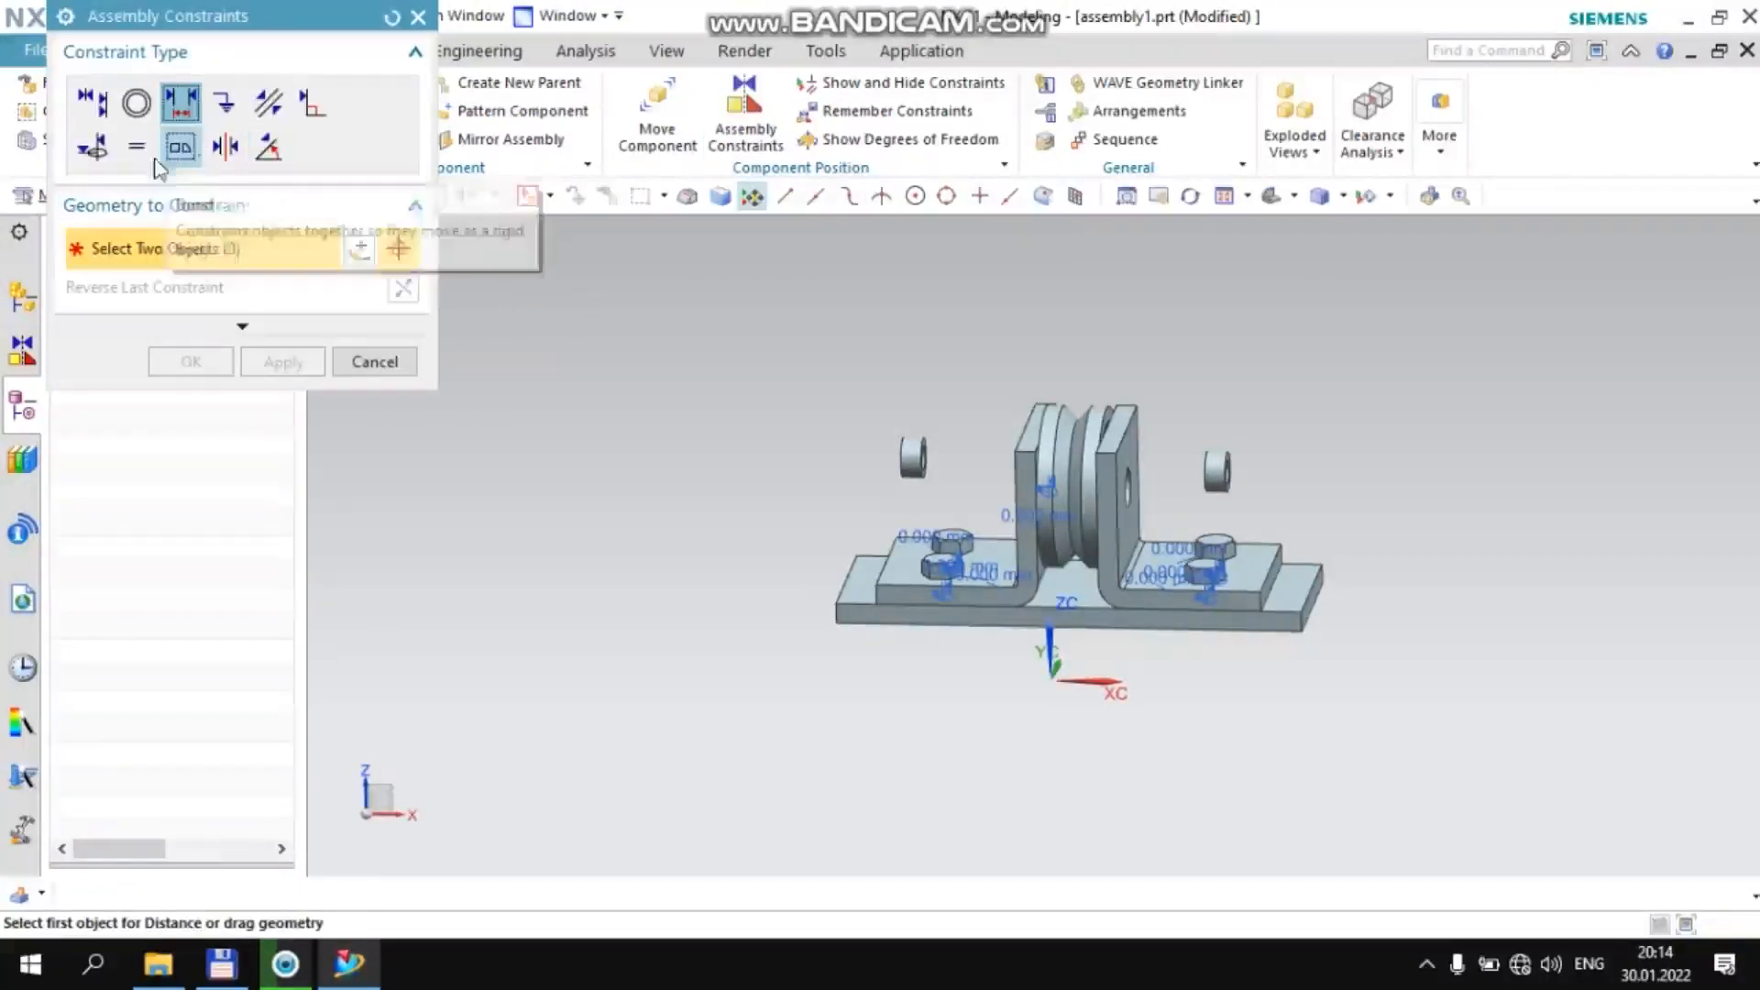
left_click(93, 146)
scroll(928, 463, "down", 5)
scroll(930, 468, "down", 2)
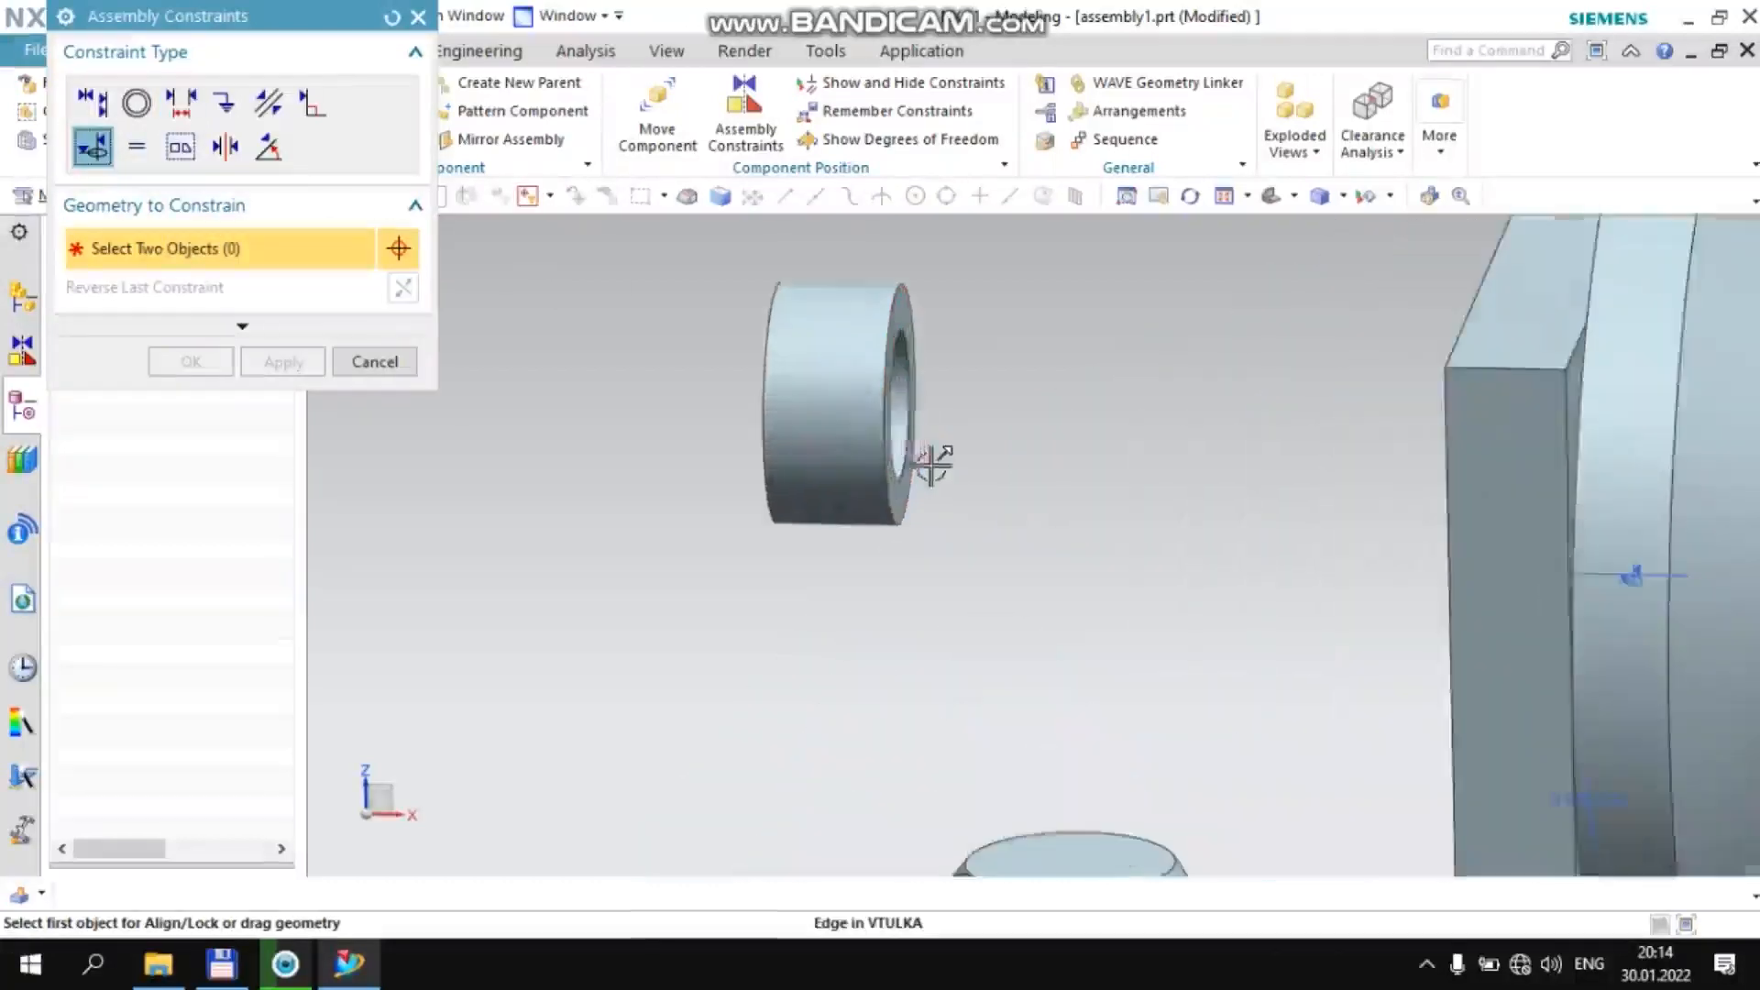
left_click(900, 388)
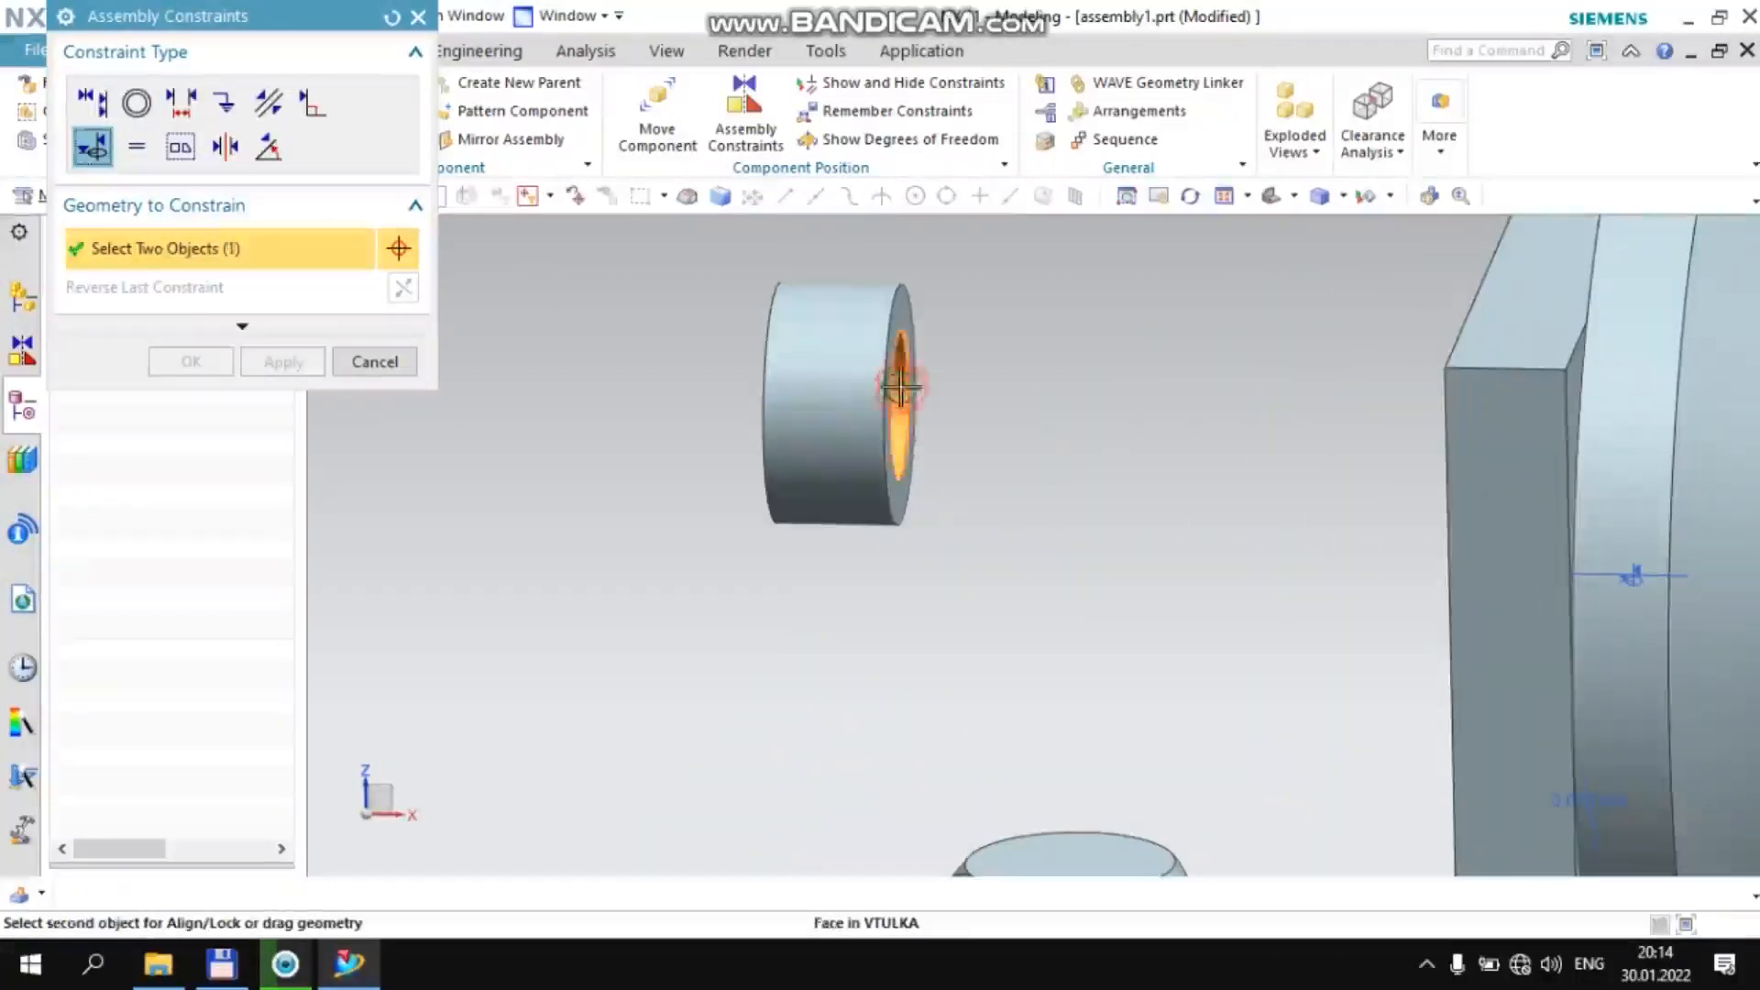
scroll(917, 423, "up", 5)
scroll(1277, 459, "down", 2)
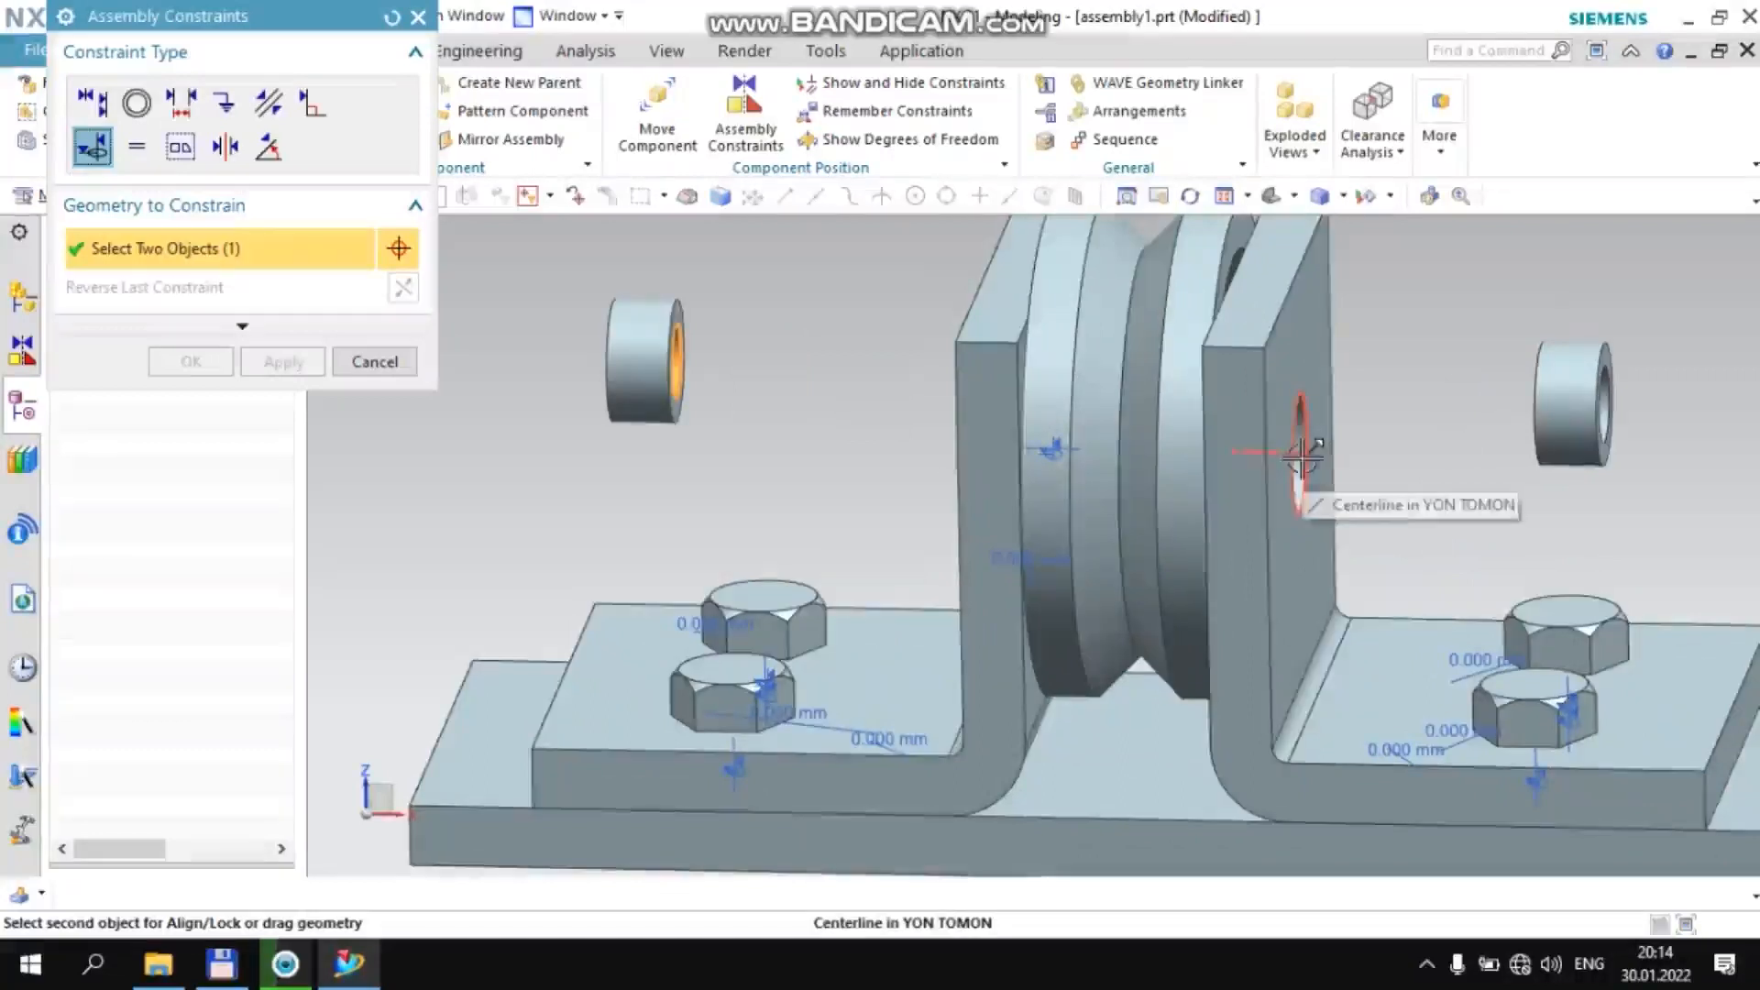
left_click(1301, 436)
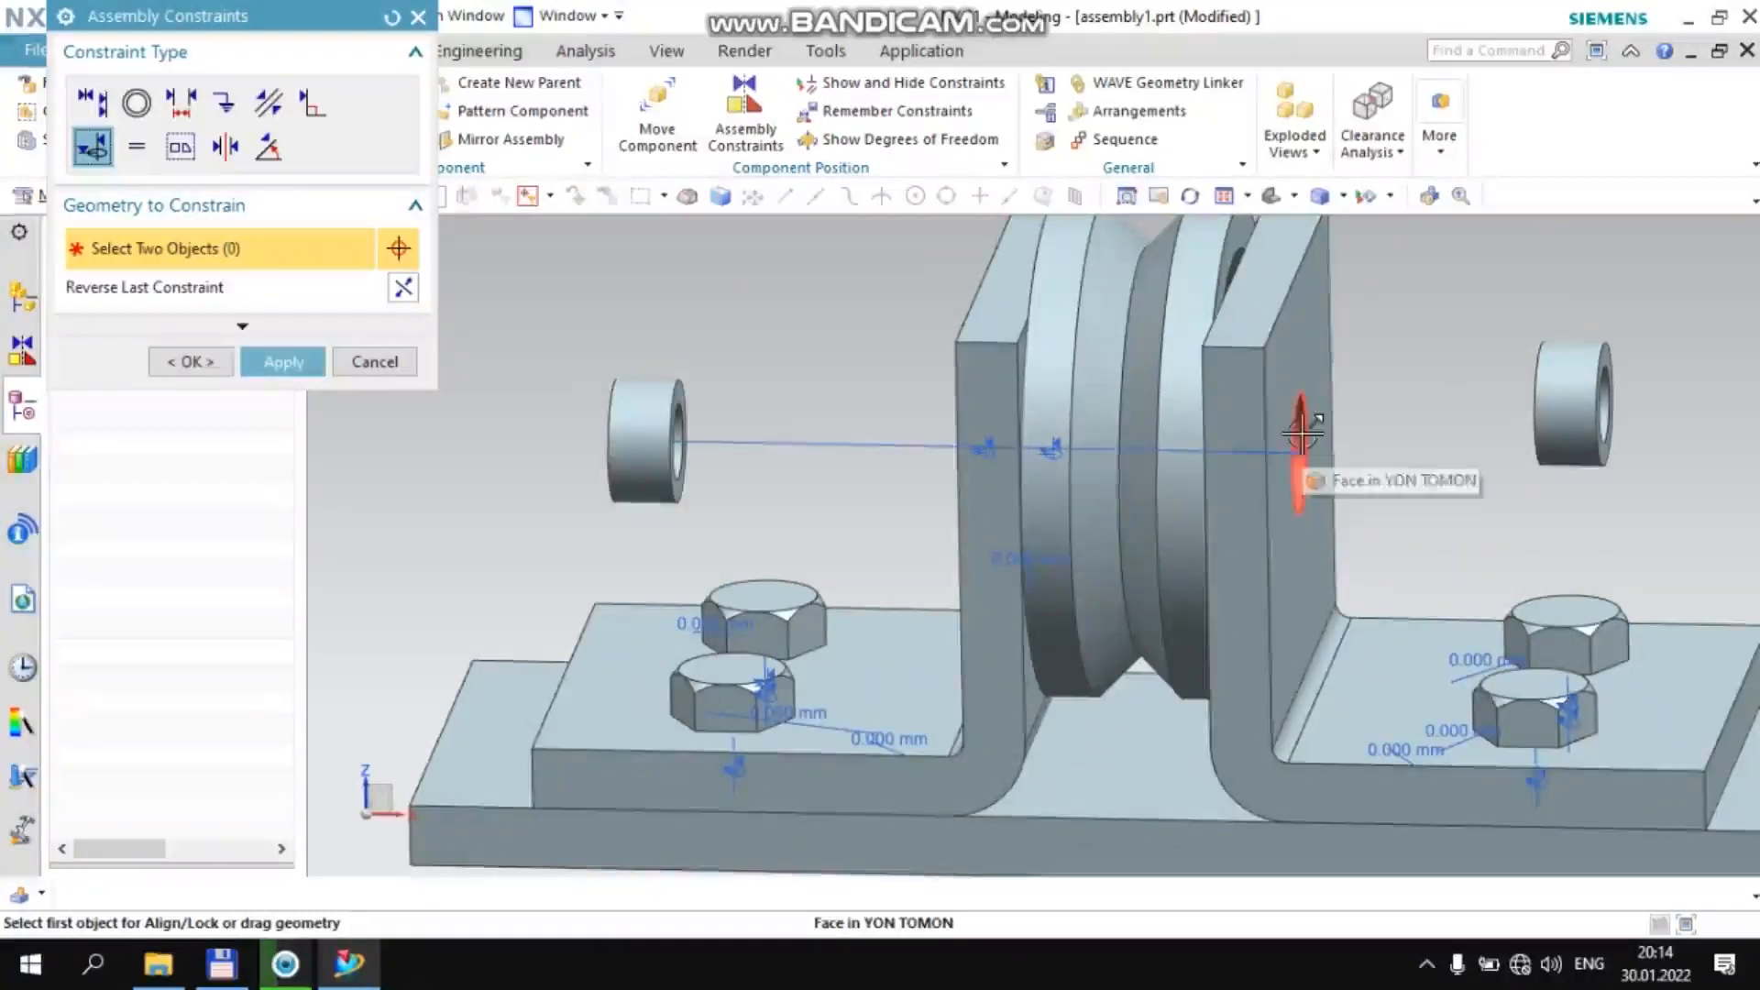
middle_click(1445, 426)
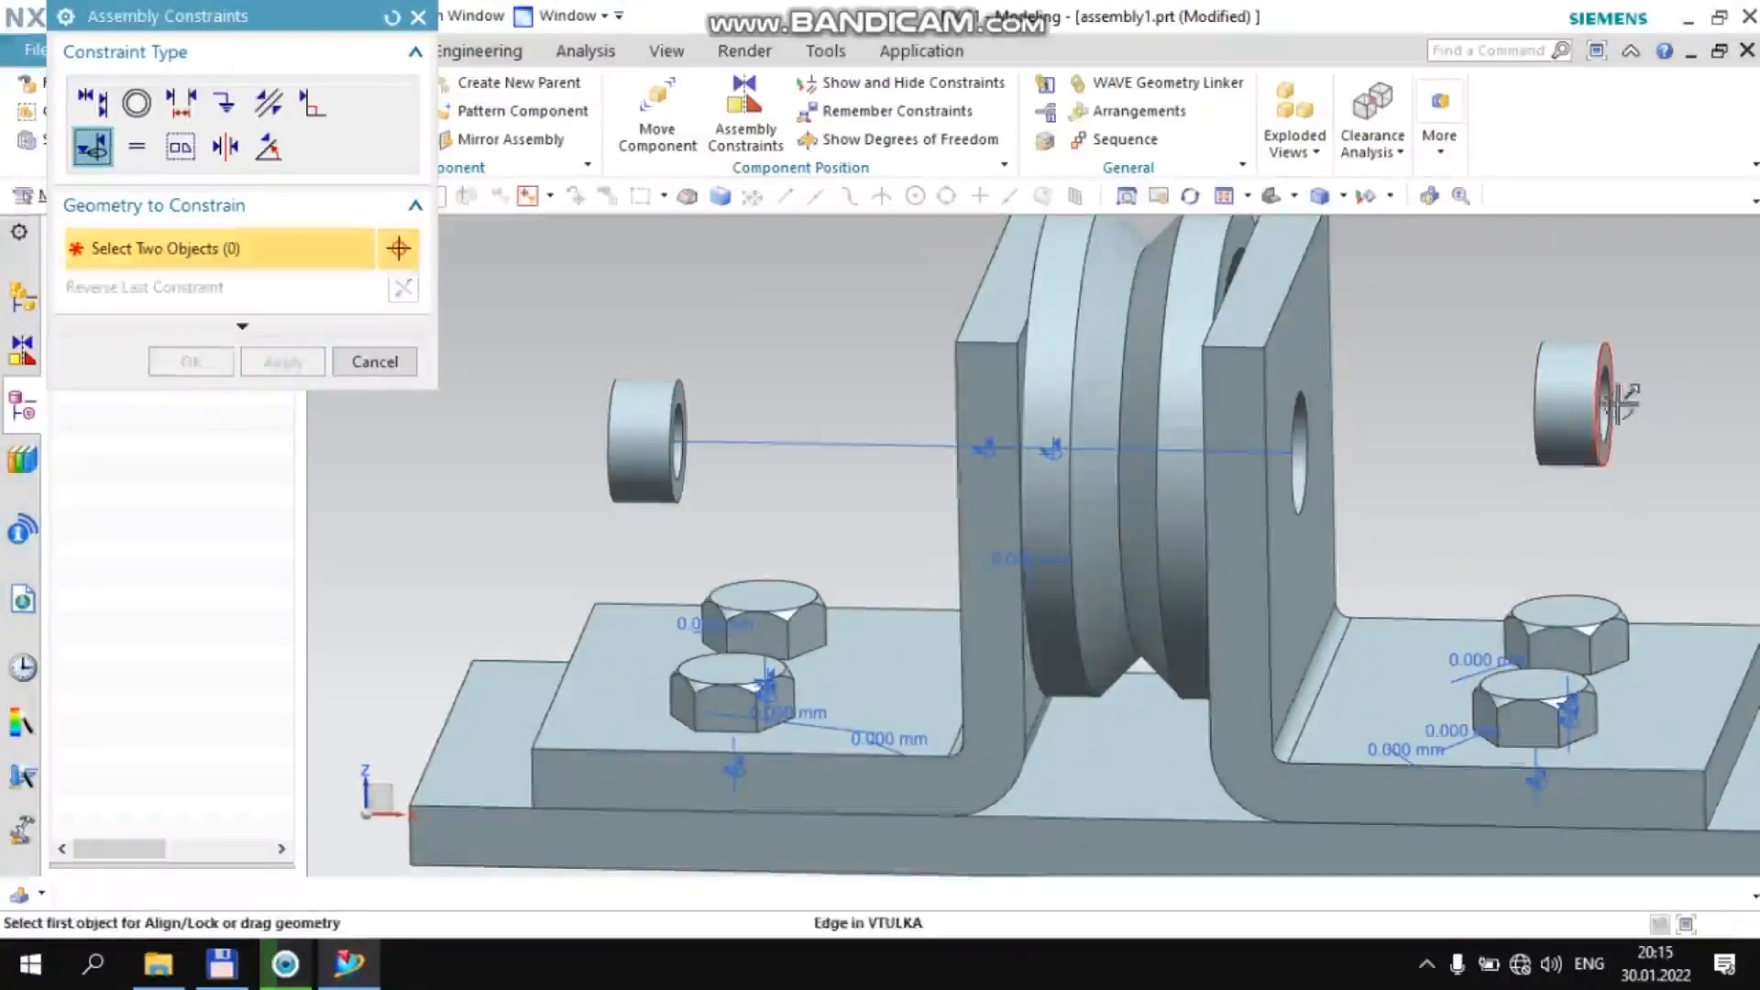
Try to Align/Lock the +XC side vtulka bushing with the +XC bracket's wall hole, then leave assembly constraints
left_click(1599, 408)
left_click(1315, 448)
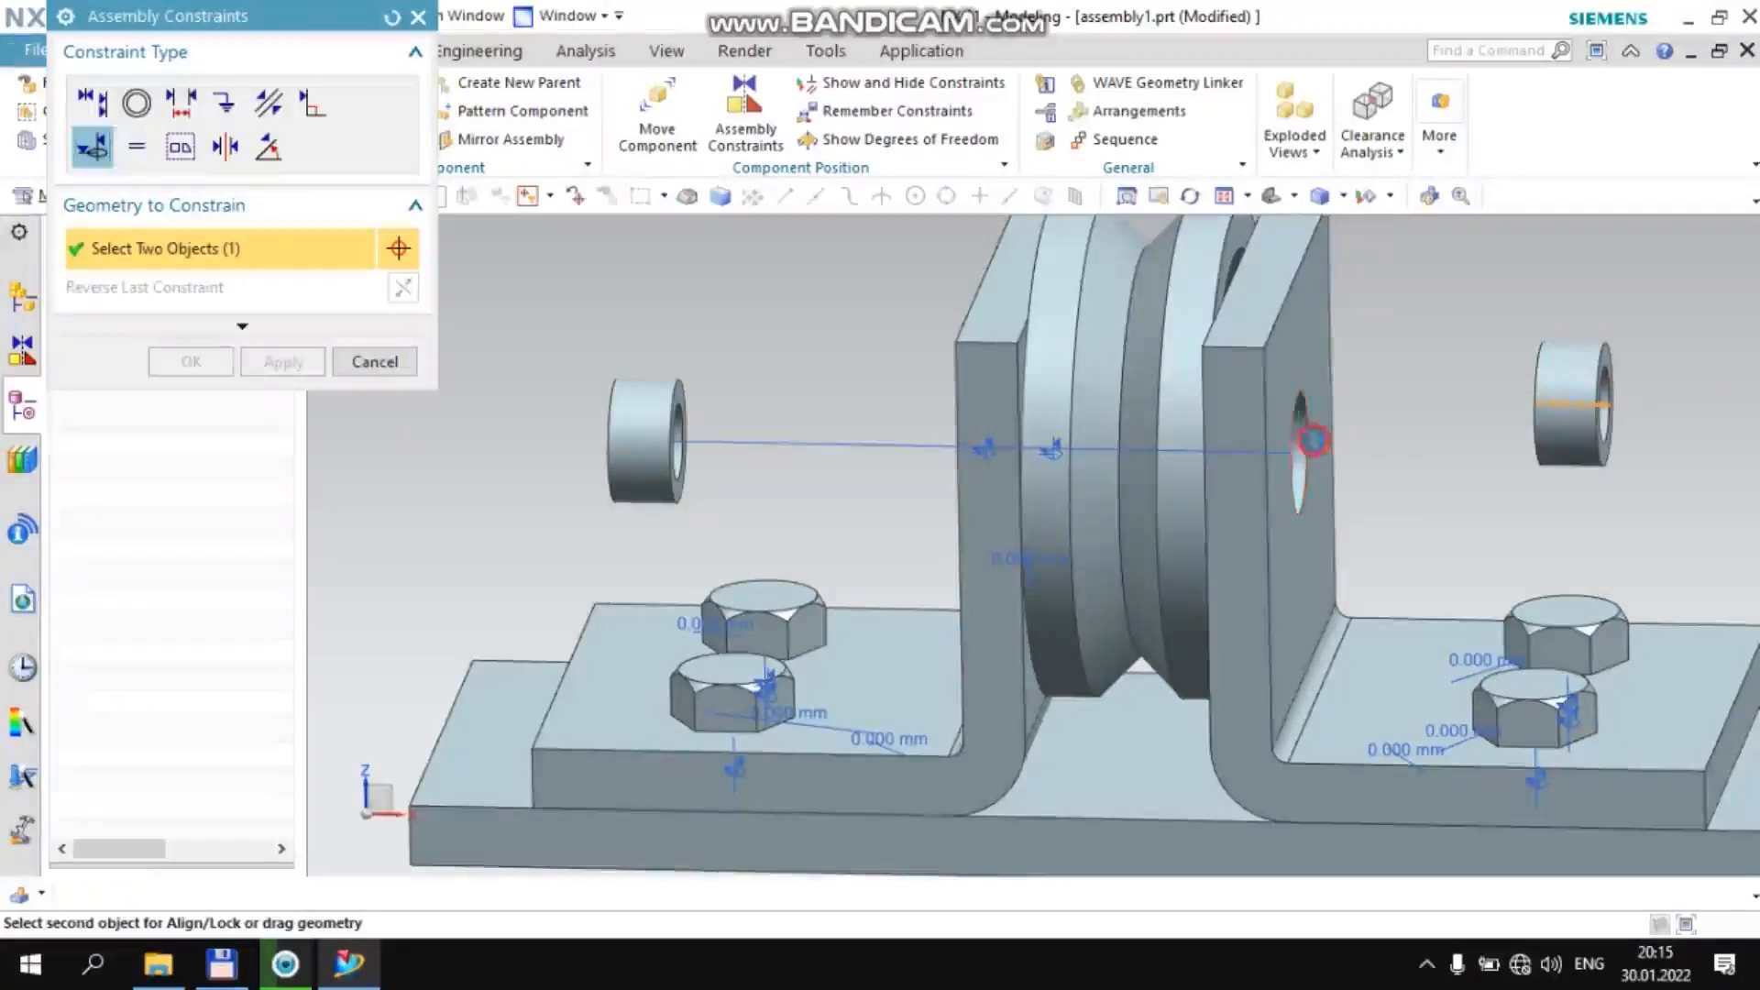
middle_click(1415, 374)
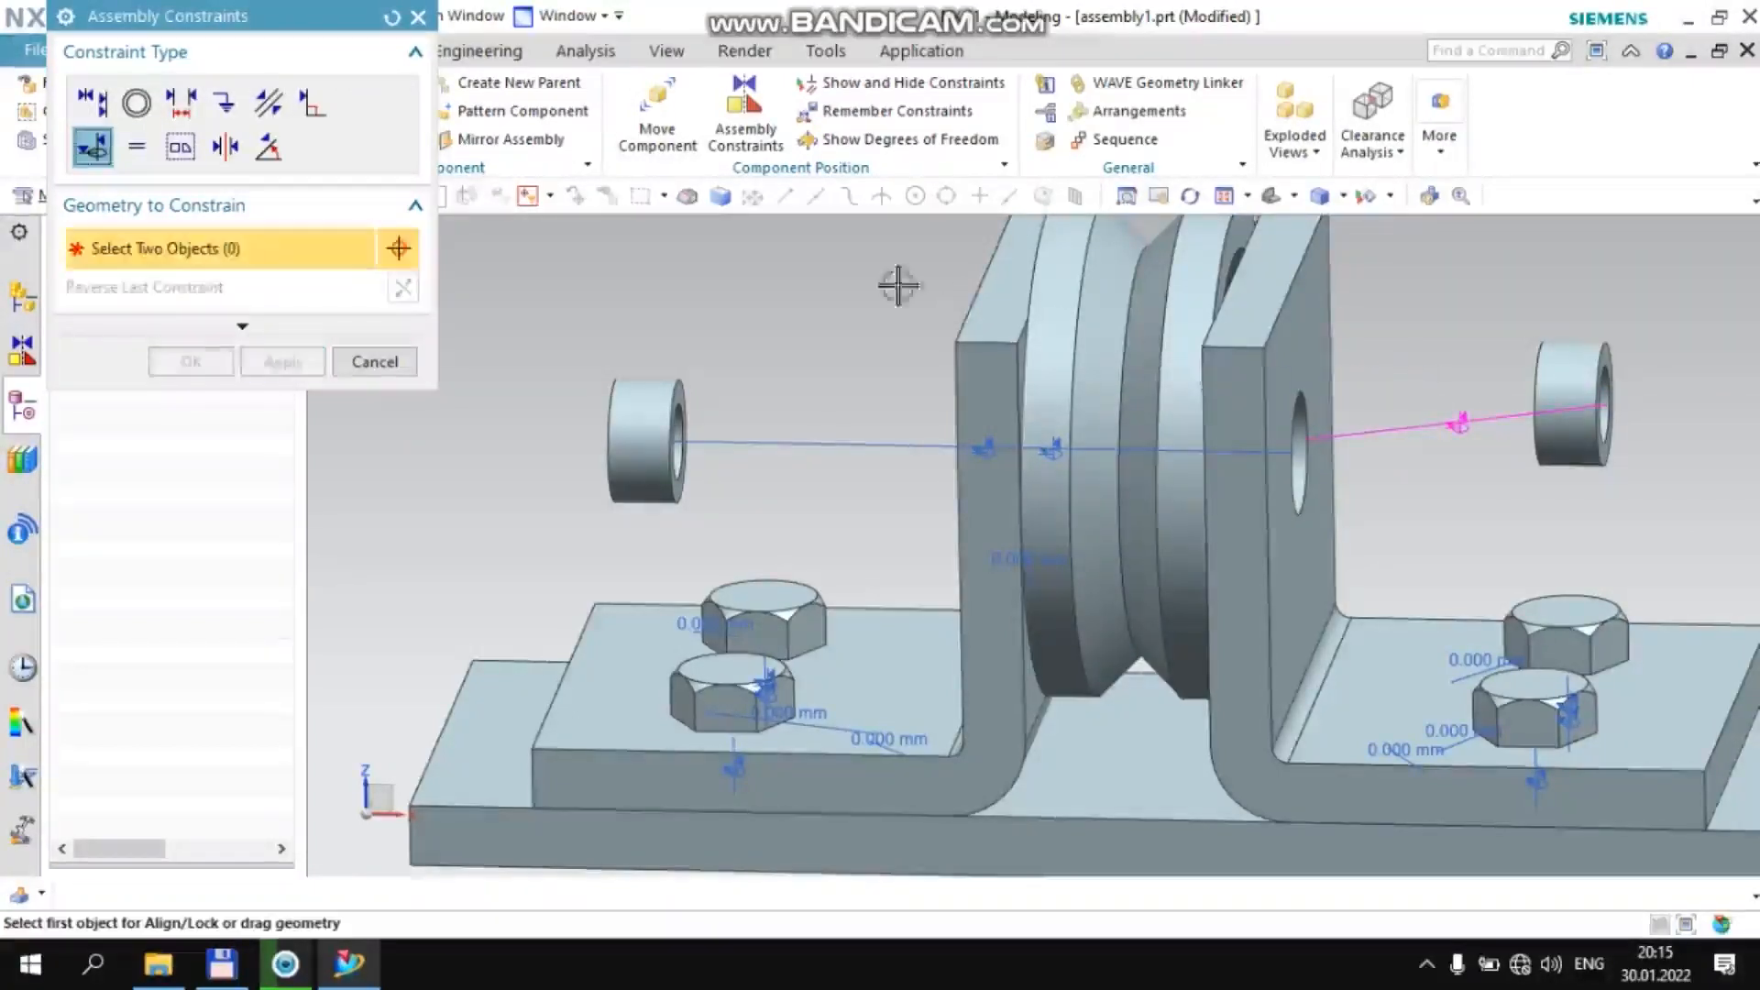
middle_click(629, 305)
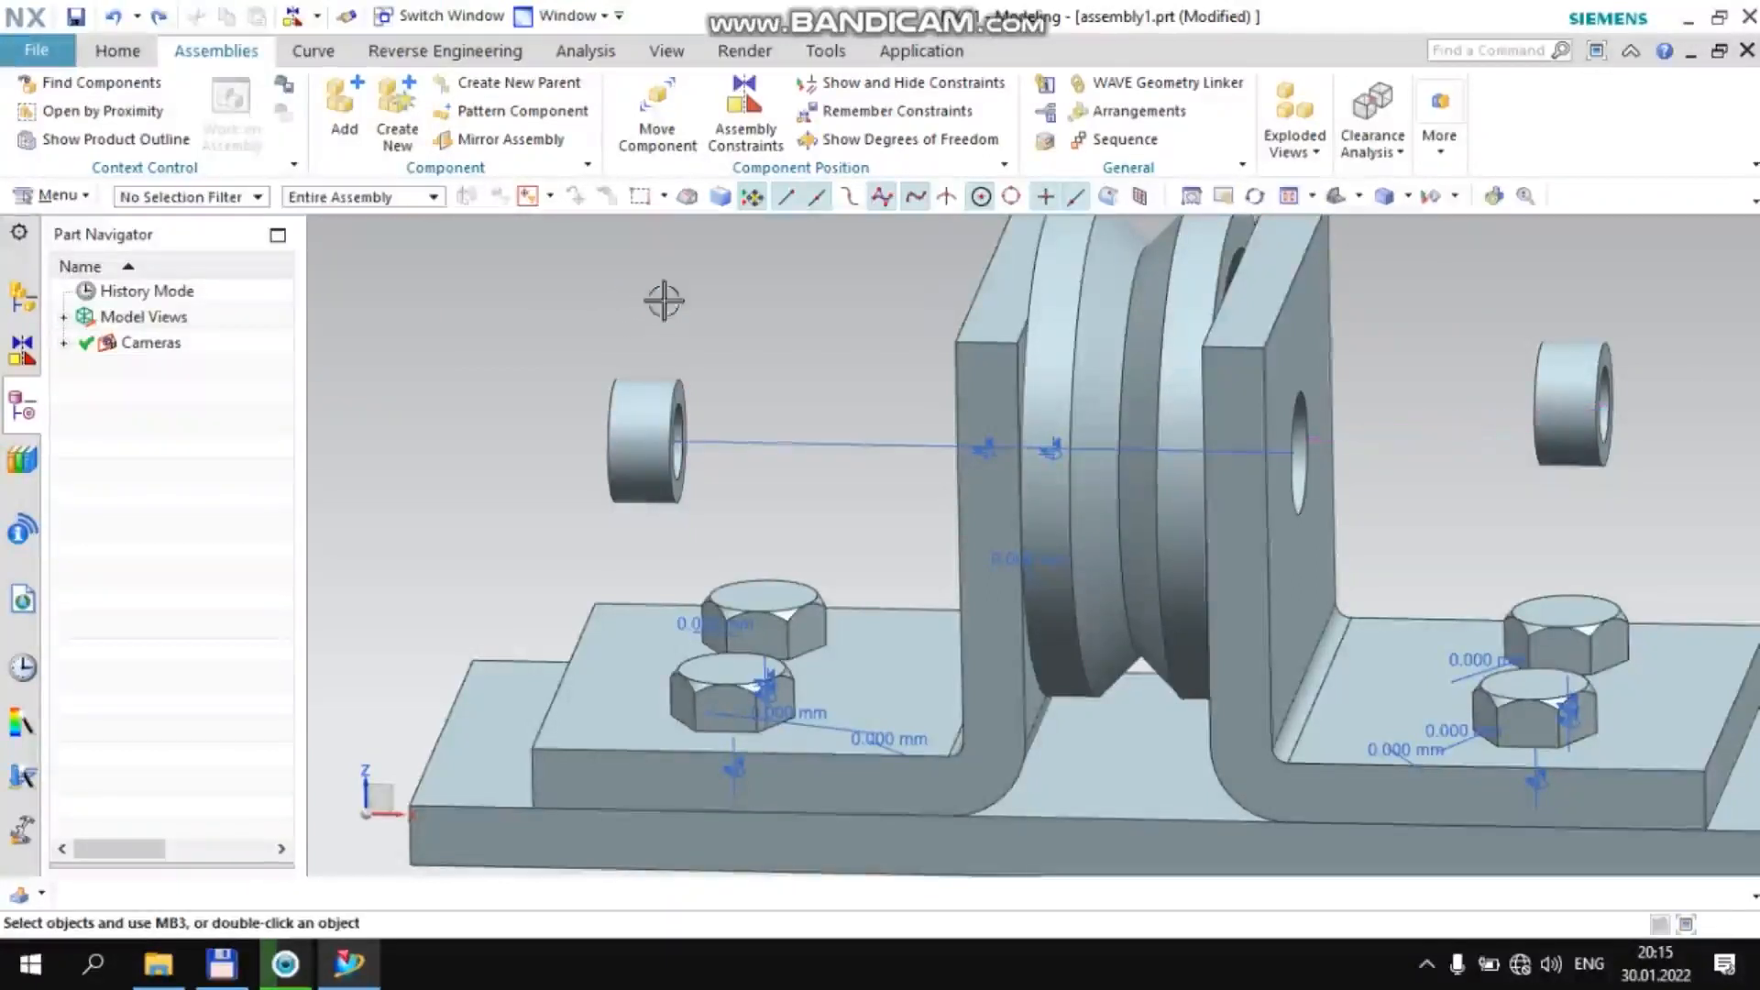
Align/Lock the bore of the +XC side vtulka bushing with the hole in the +XC bracket's upright wall
left_click(742, 129)
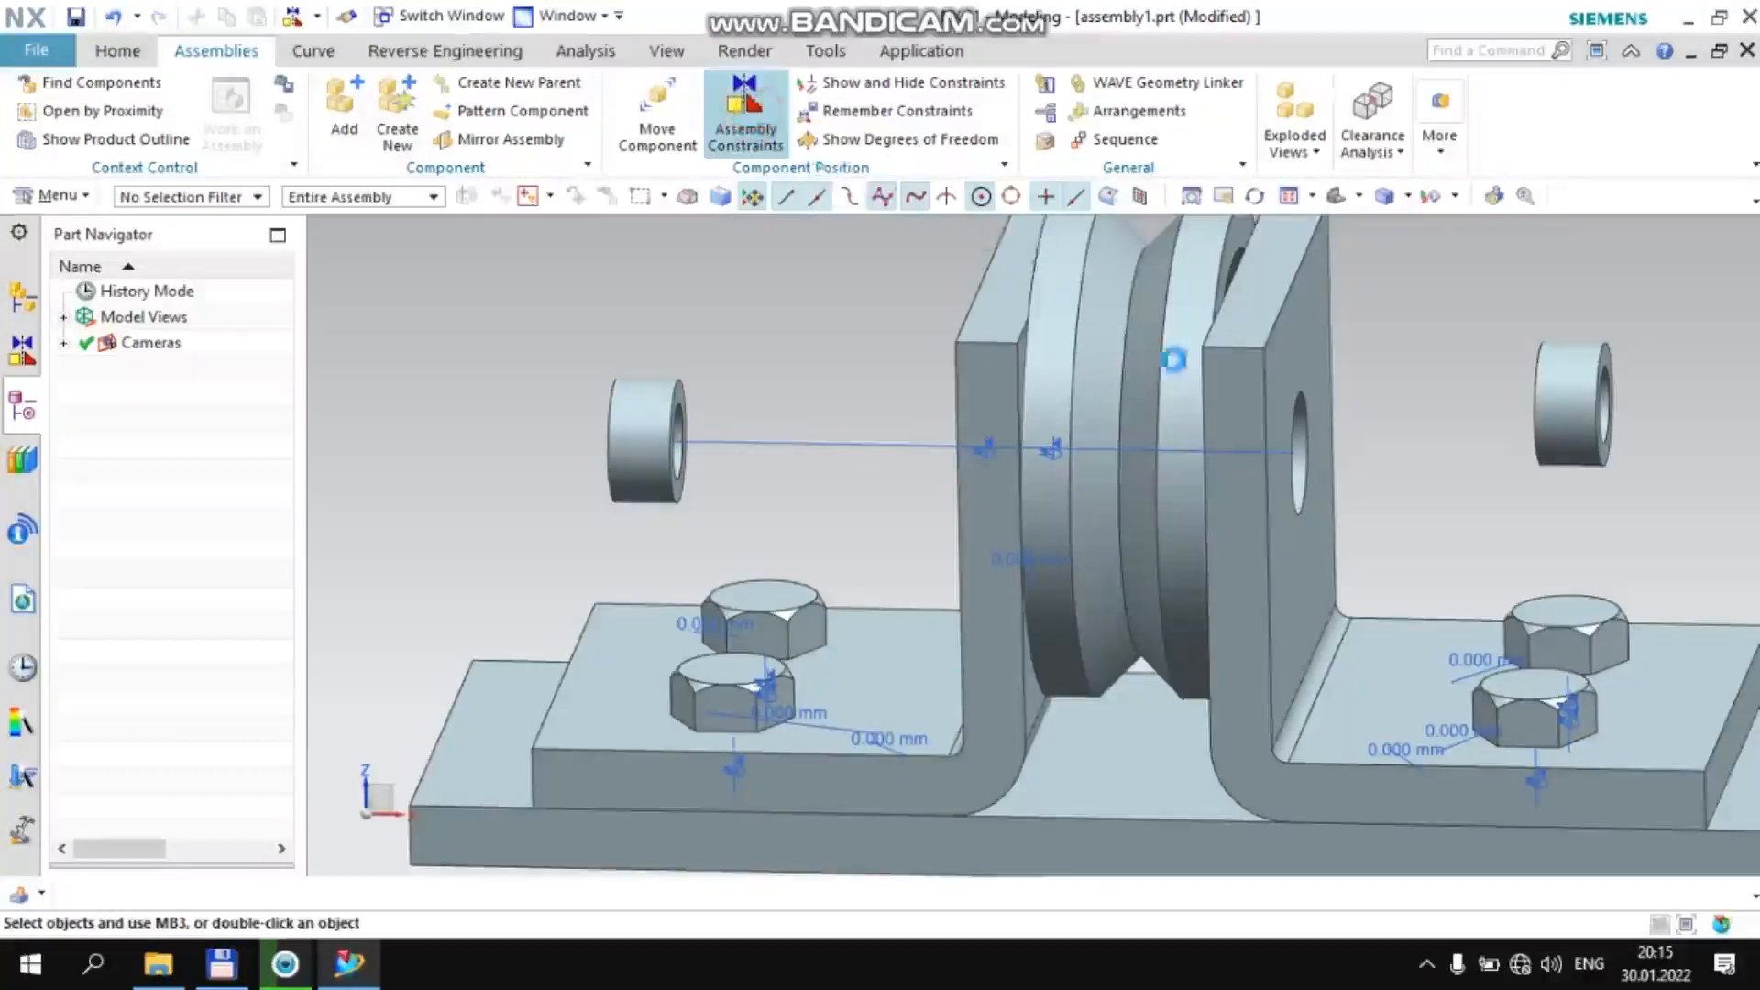
scroll(1599, 399, "up", 5)
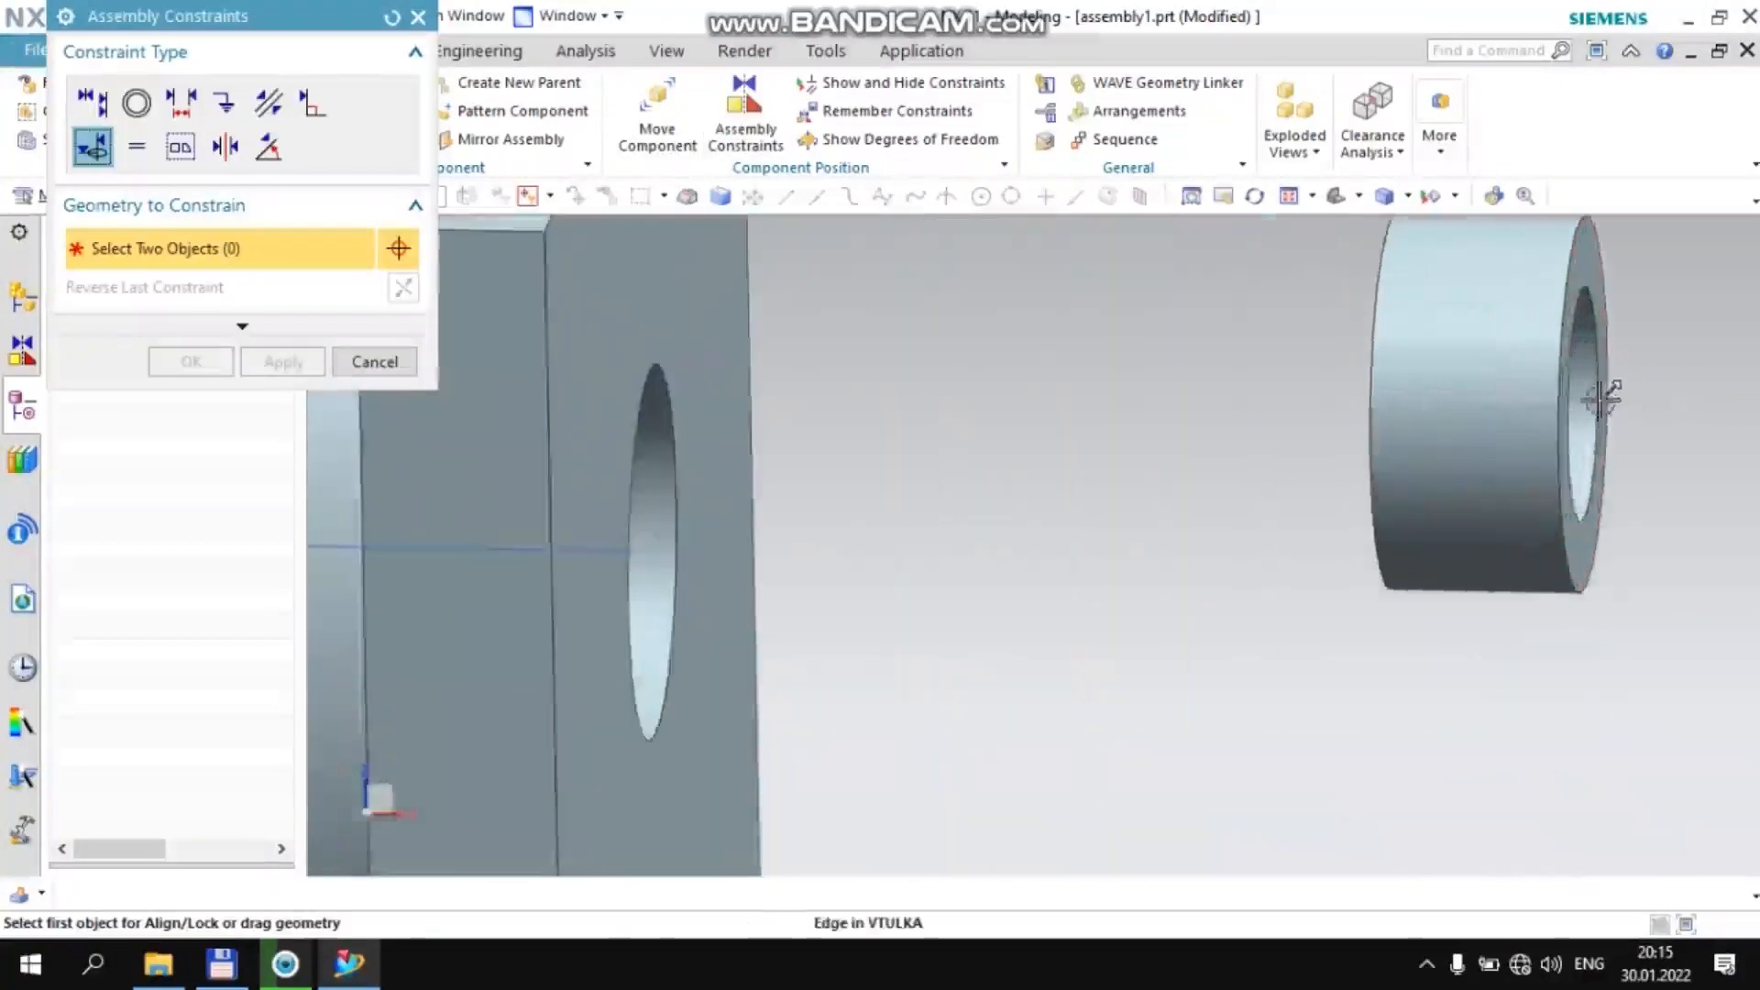
left_click(1600, 400)
scroll(1467, 385, "down", 5)
scroll(1318, 360, "up", 6)
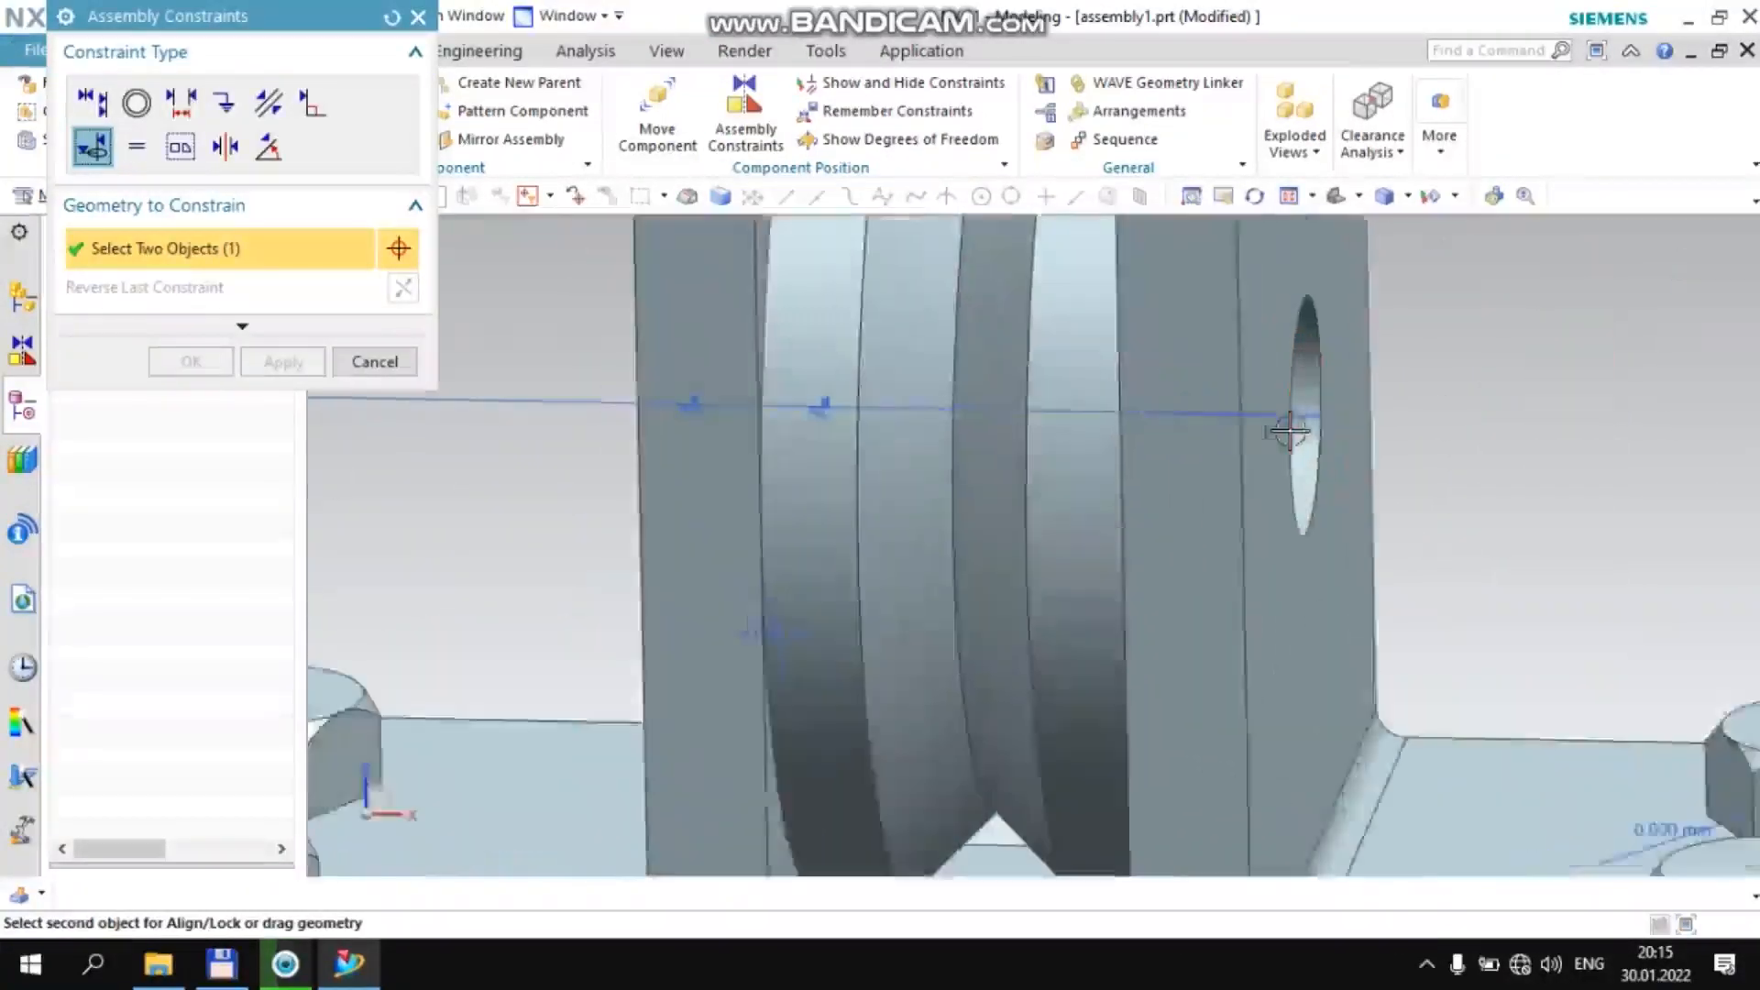
left_click(1319, 361)
scroll(1318, 361, "down", 5)
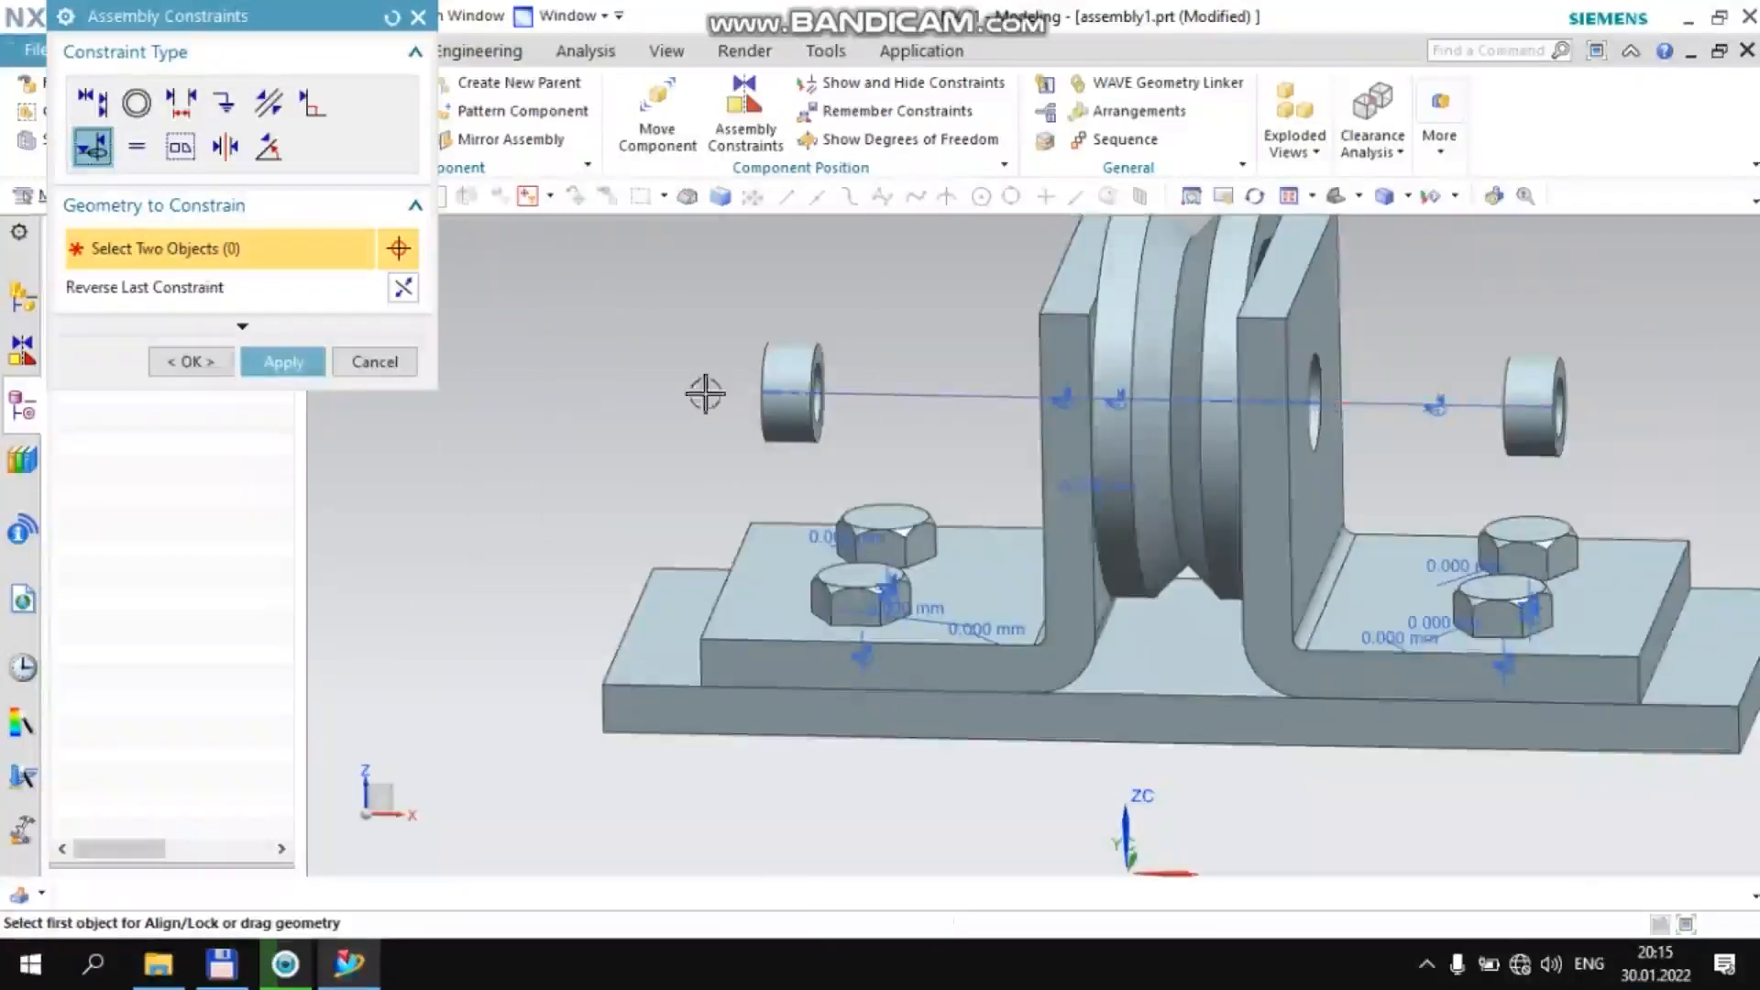
Apply the pending Align/Lock constraint on the +XC side vtulka bushing
middle_click(687, 322)
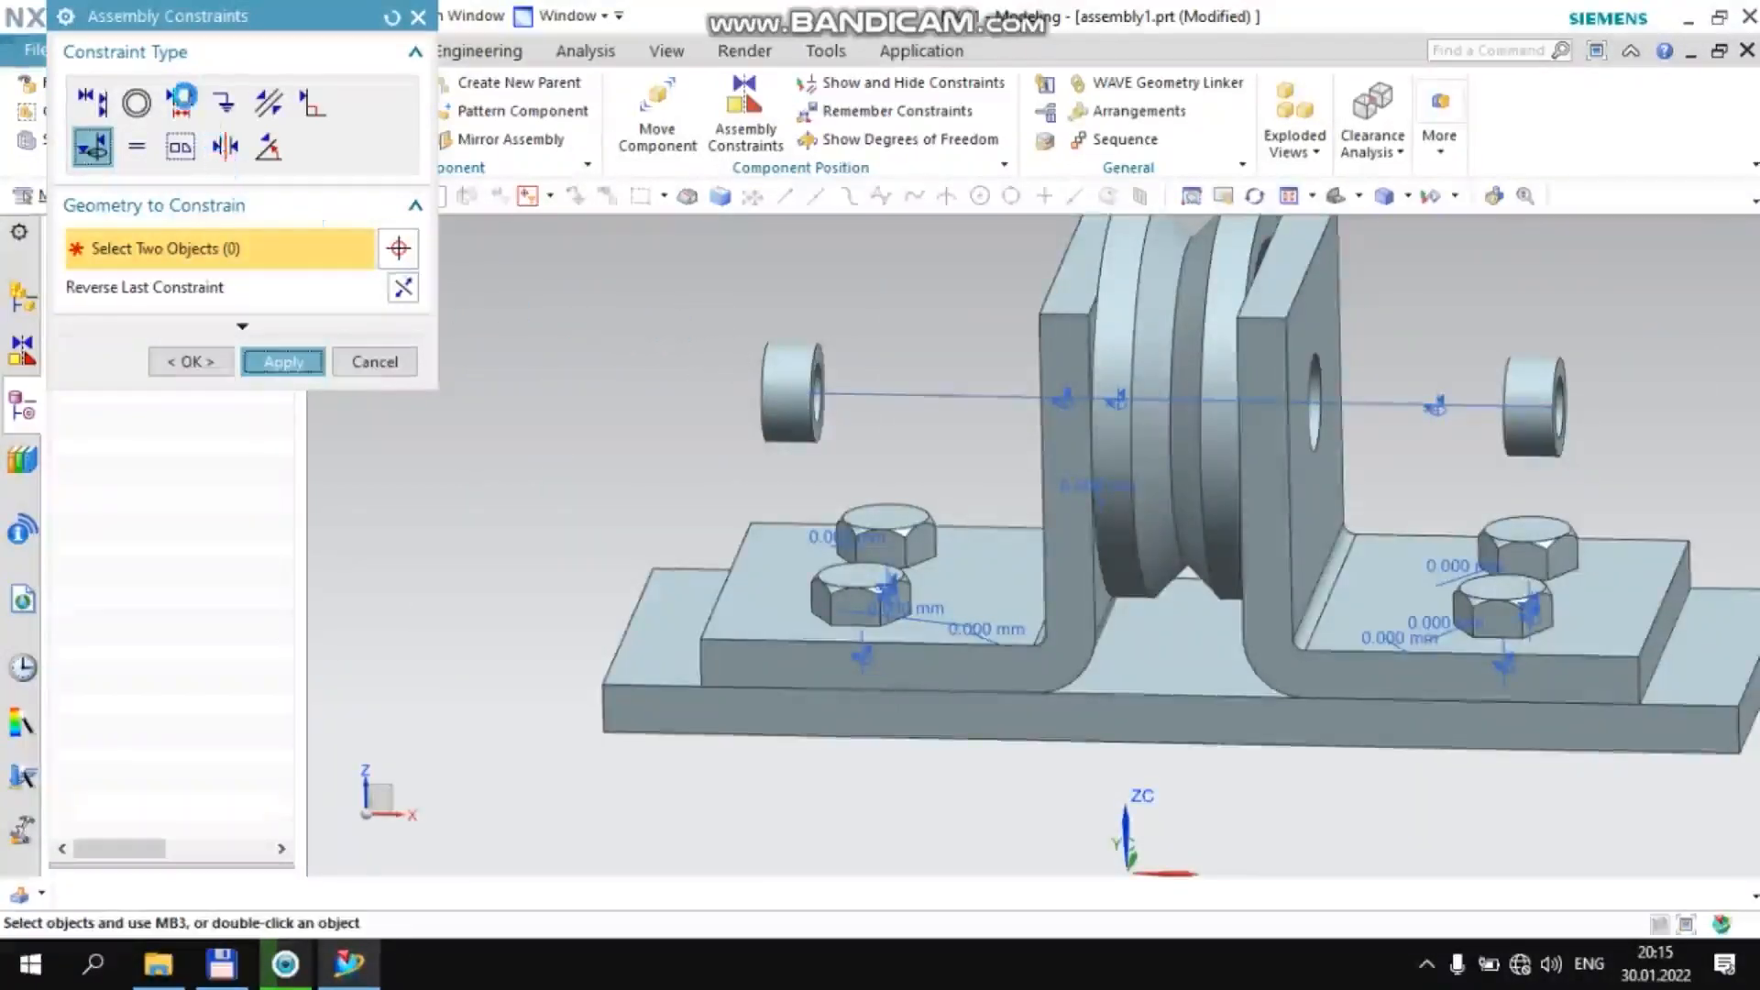
left_click(180, 101)
middle_click_drag(1504, 349, 1467, 358)
scroll(1457, 356, "up", 4)
left_click(1459, 353)
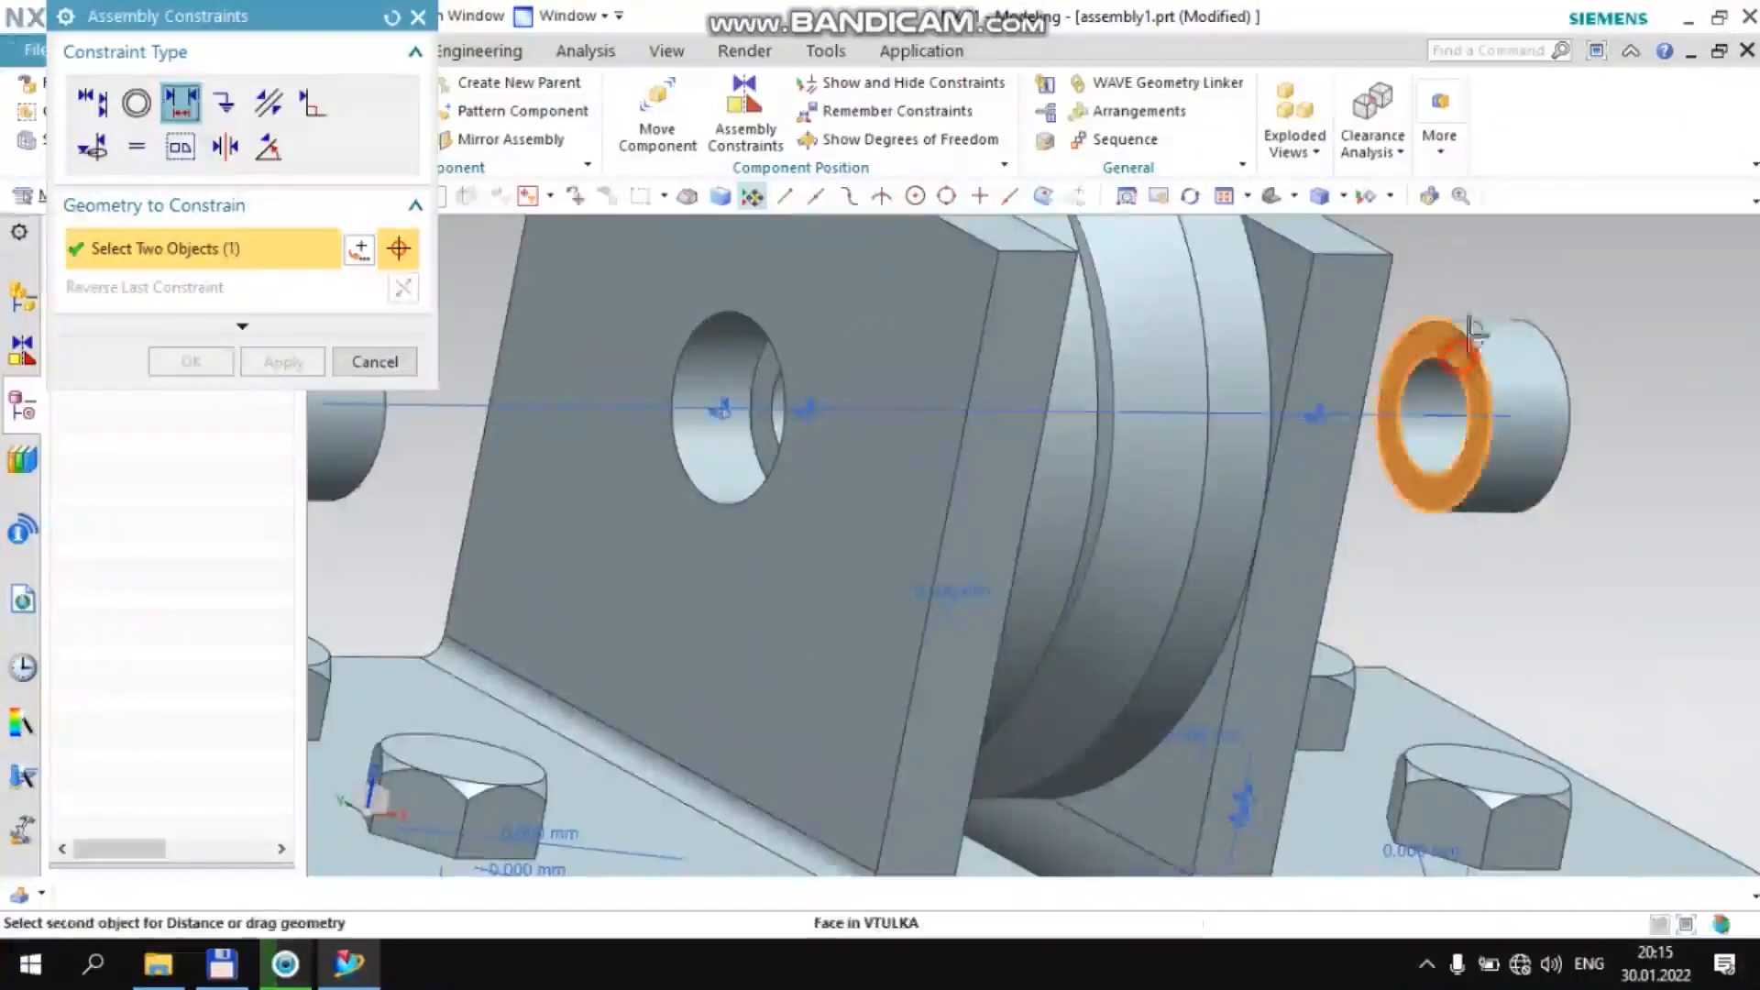
scroll(1465, 345, "down", 4)
middle_click_drag(1599, 314, 1334, 297)
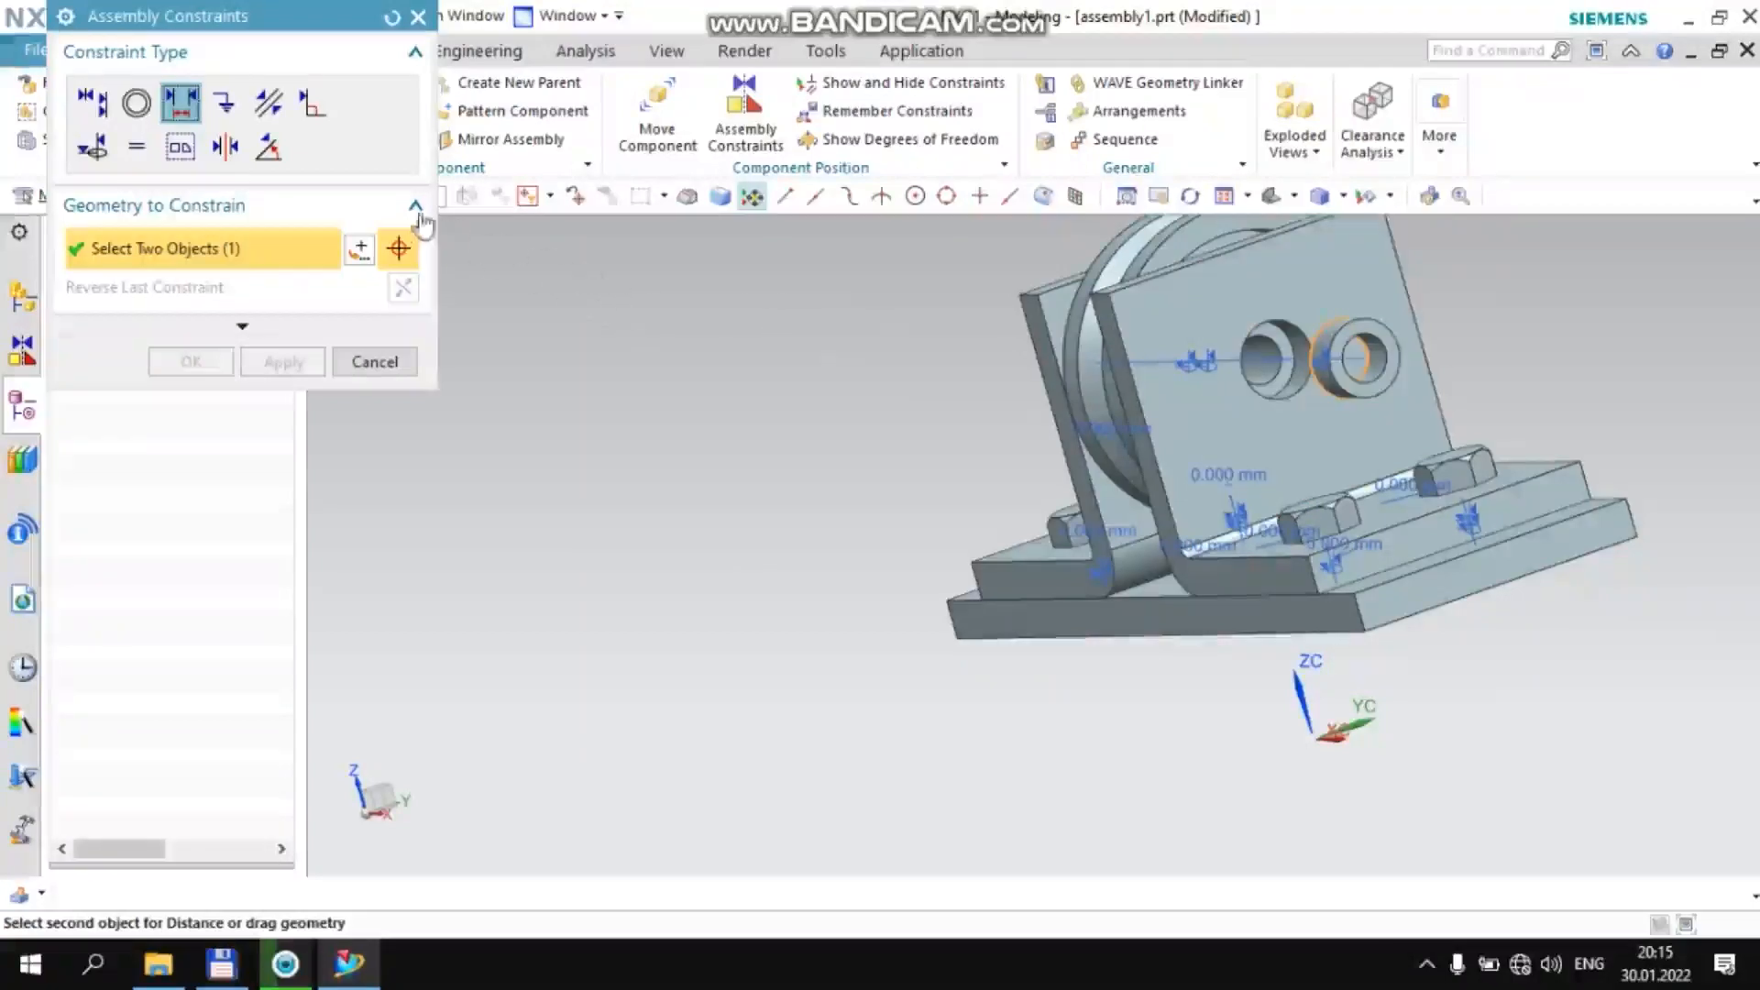
left_click(409, 365)
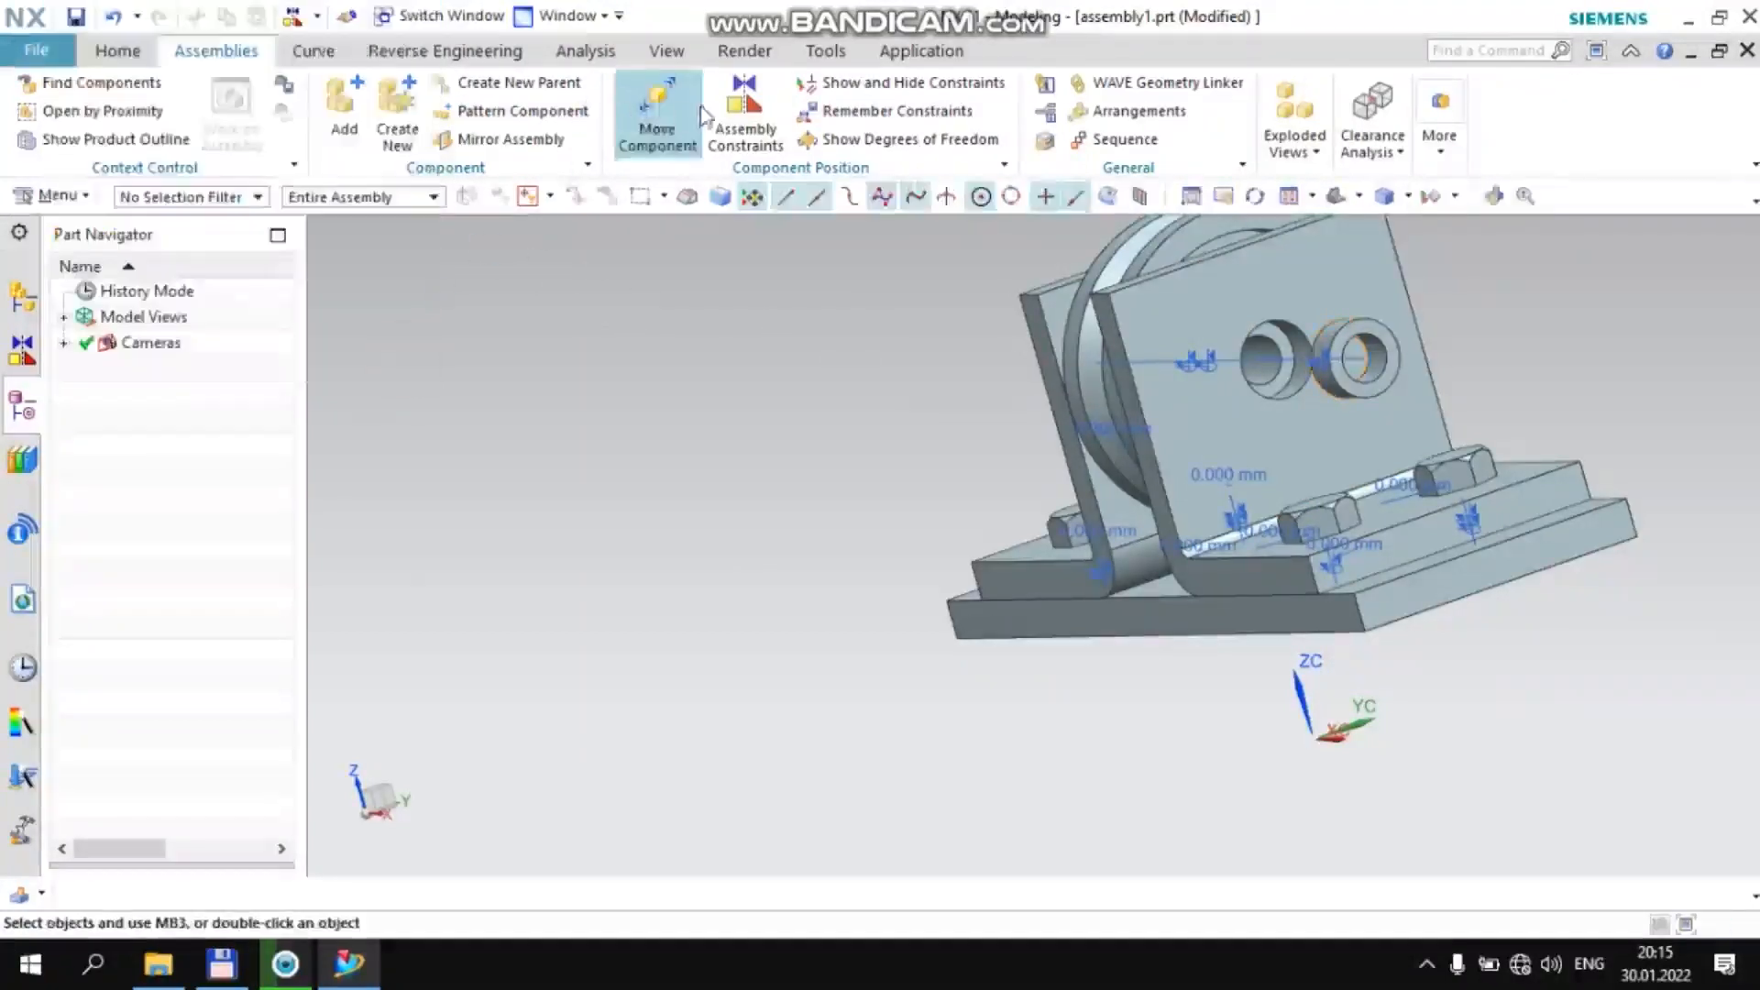
Add a 0 mm Distance constraint between the +XC side bushing's outer end face and the +XC bracket's outer wall face
left_click(745, 111)
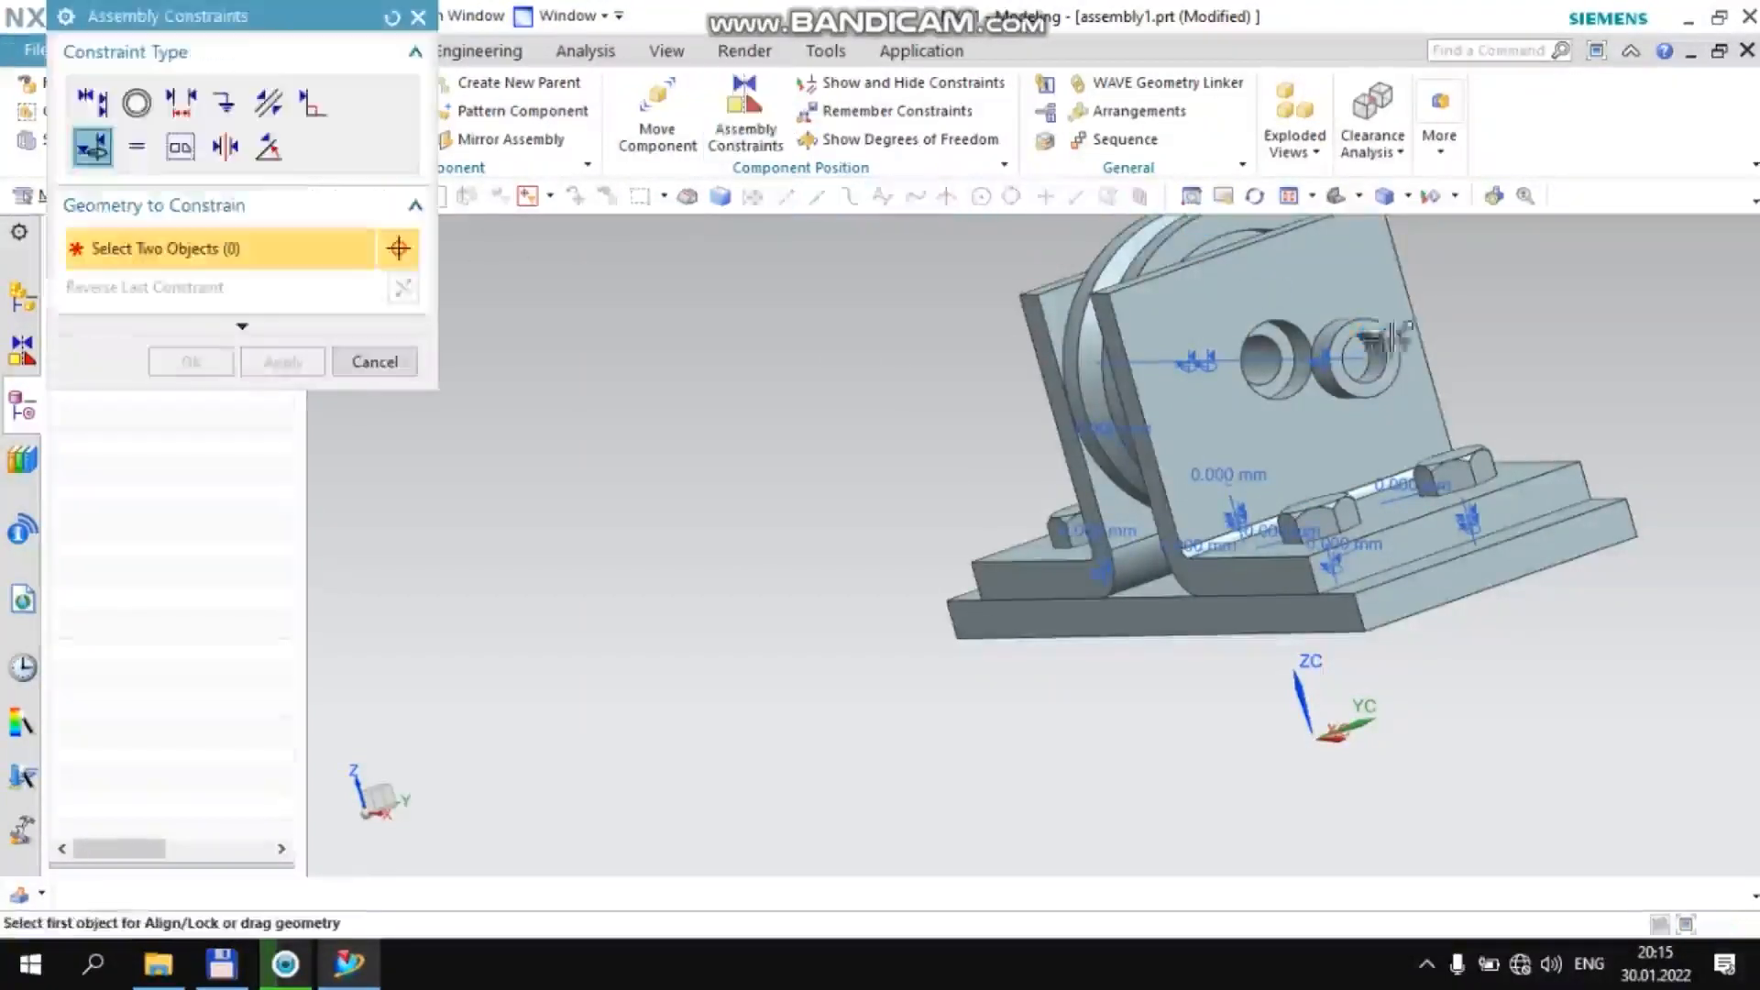
scroll(1381, 348, "up", 5)
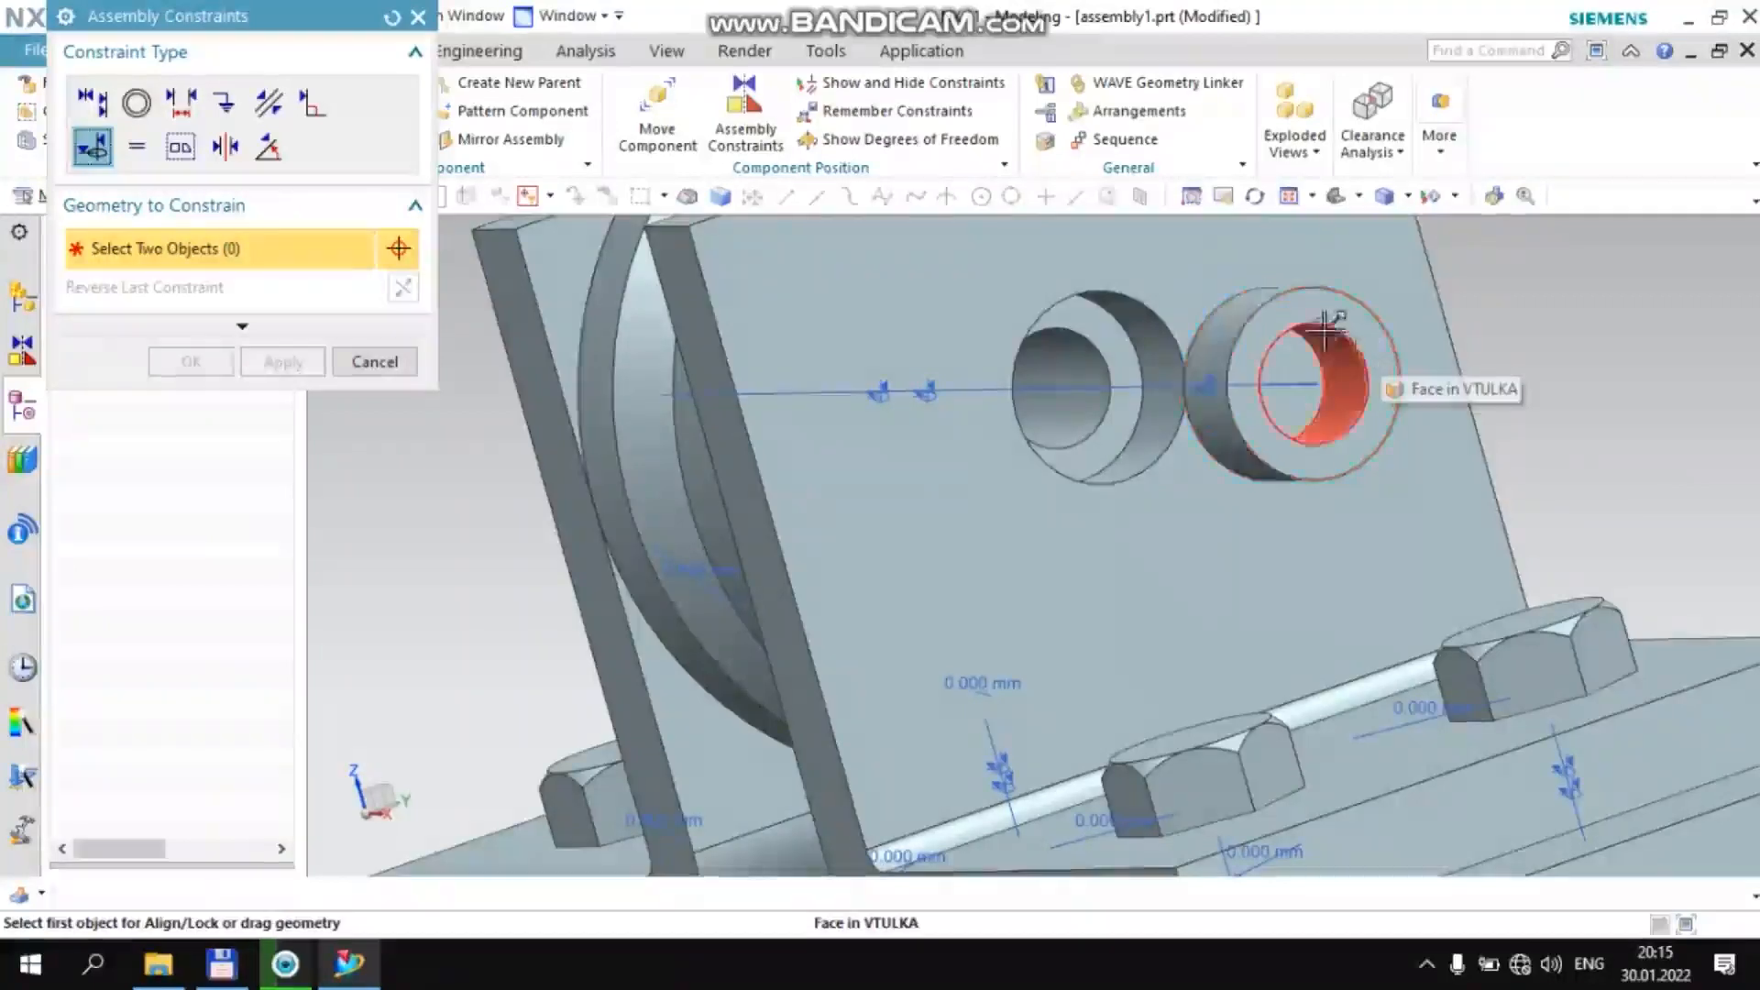
left_click(181, 102)
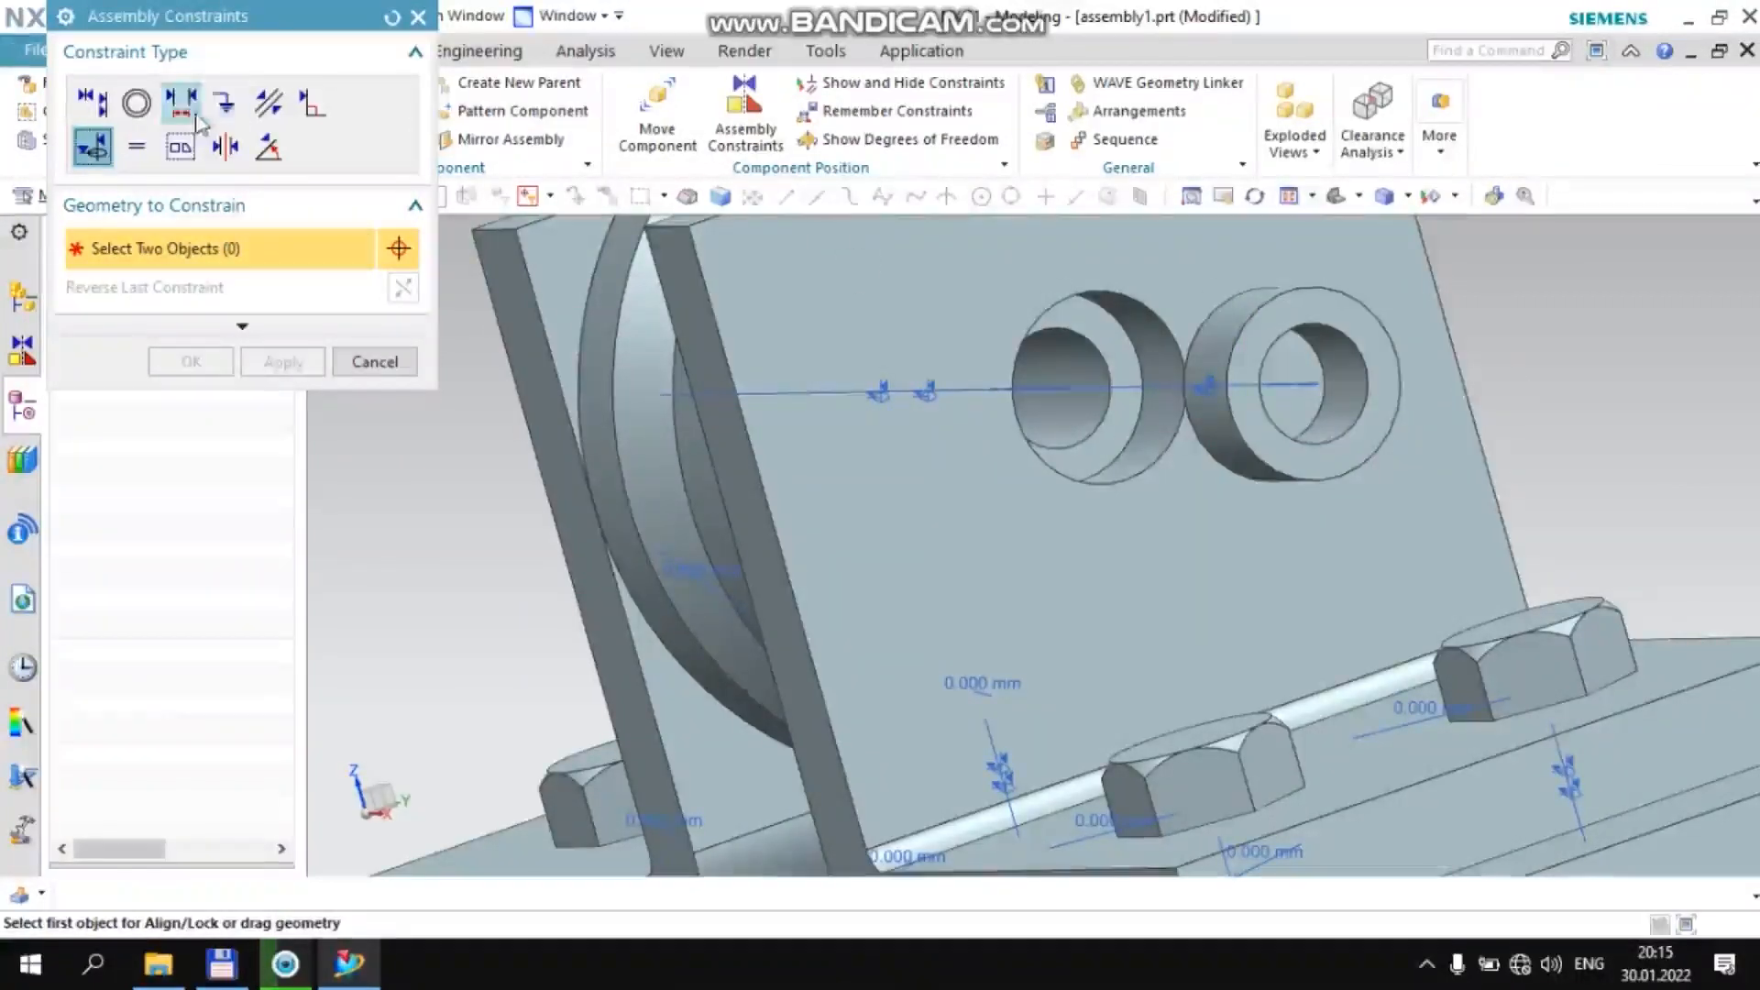
left_click(1360, 328)
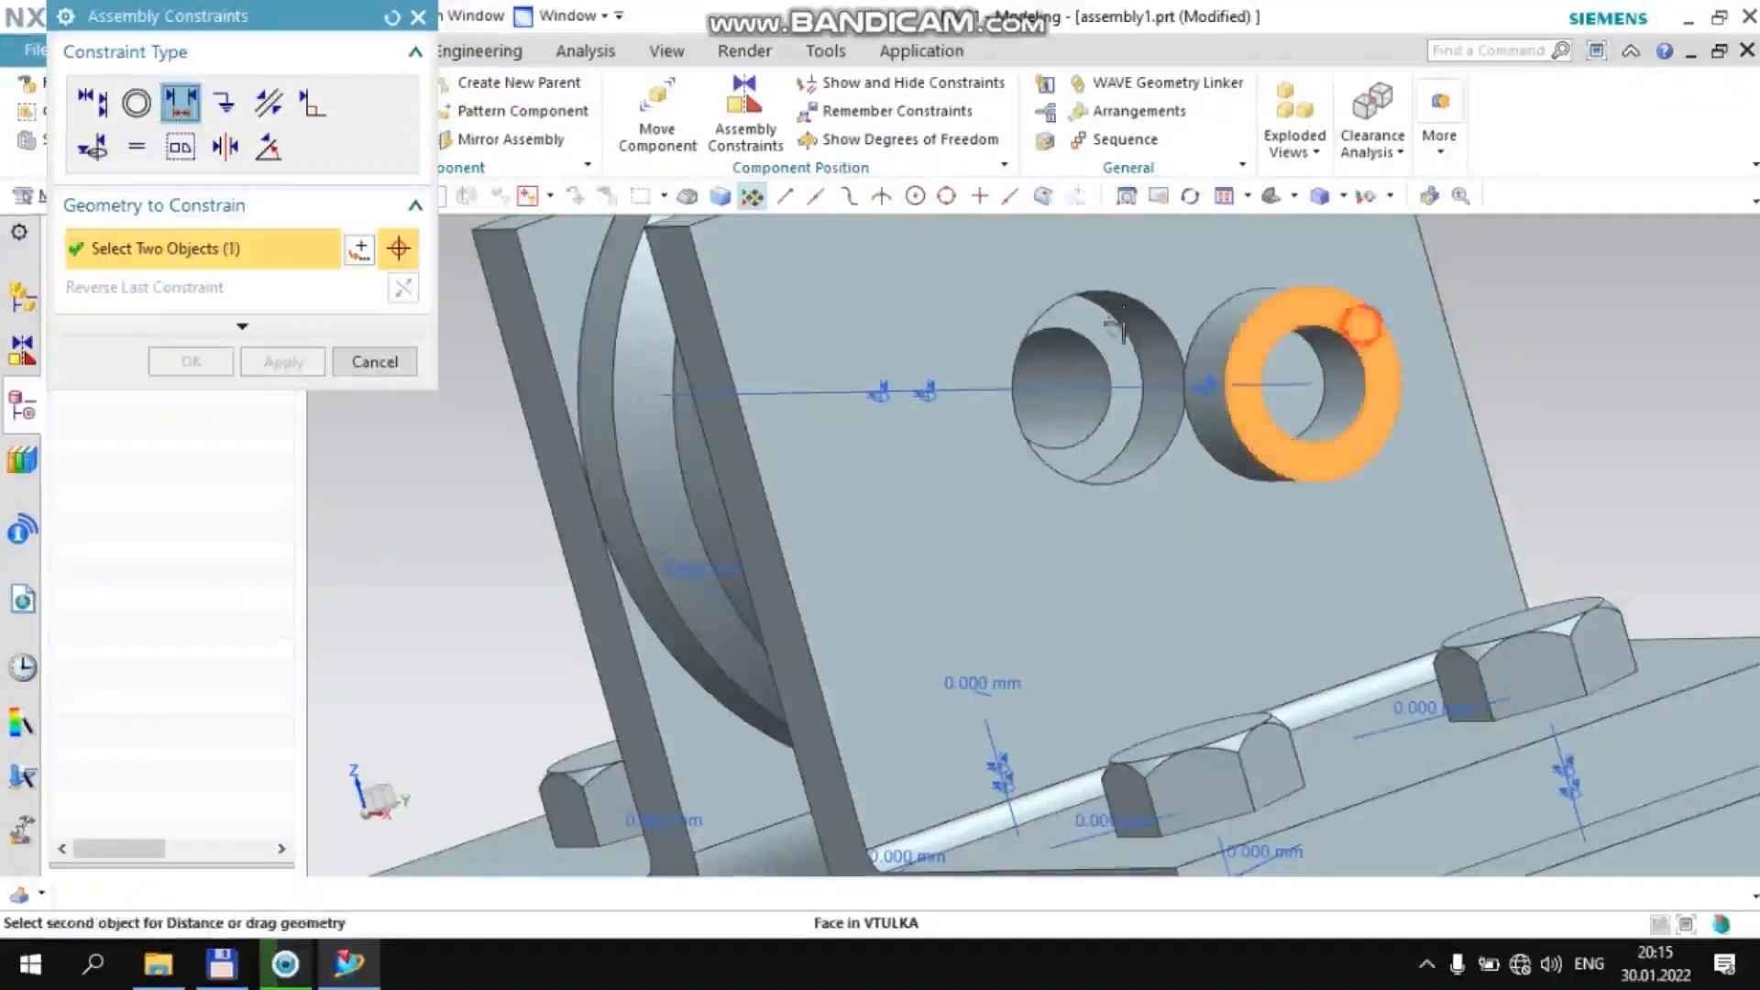
left_click(855, 354)
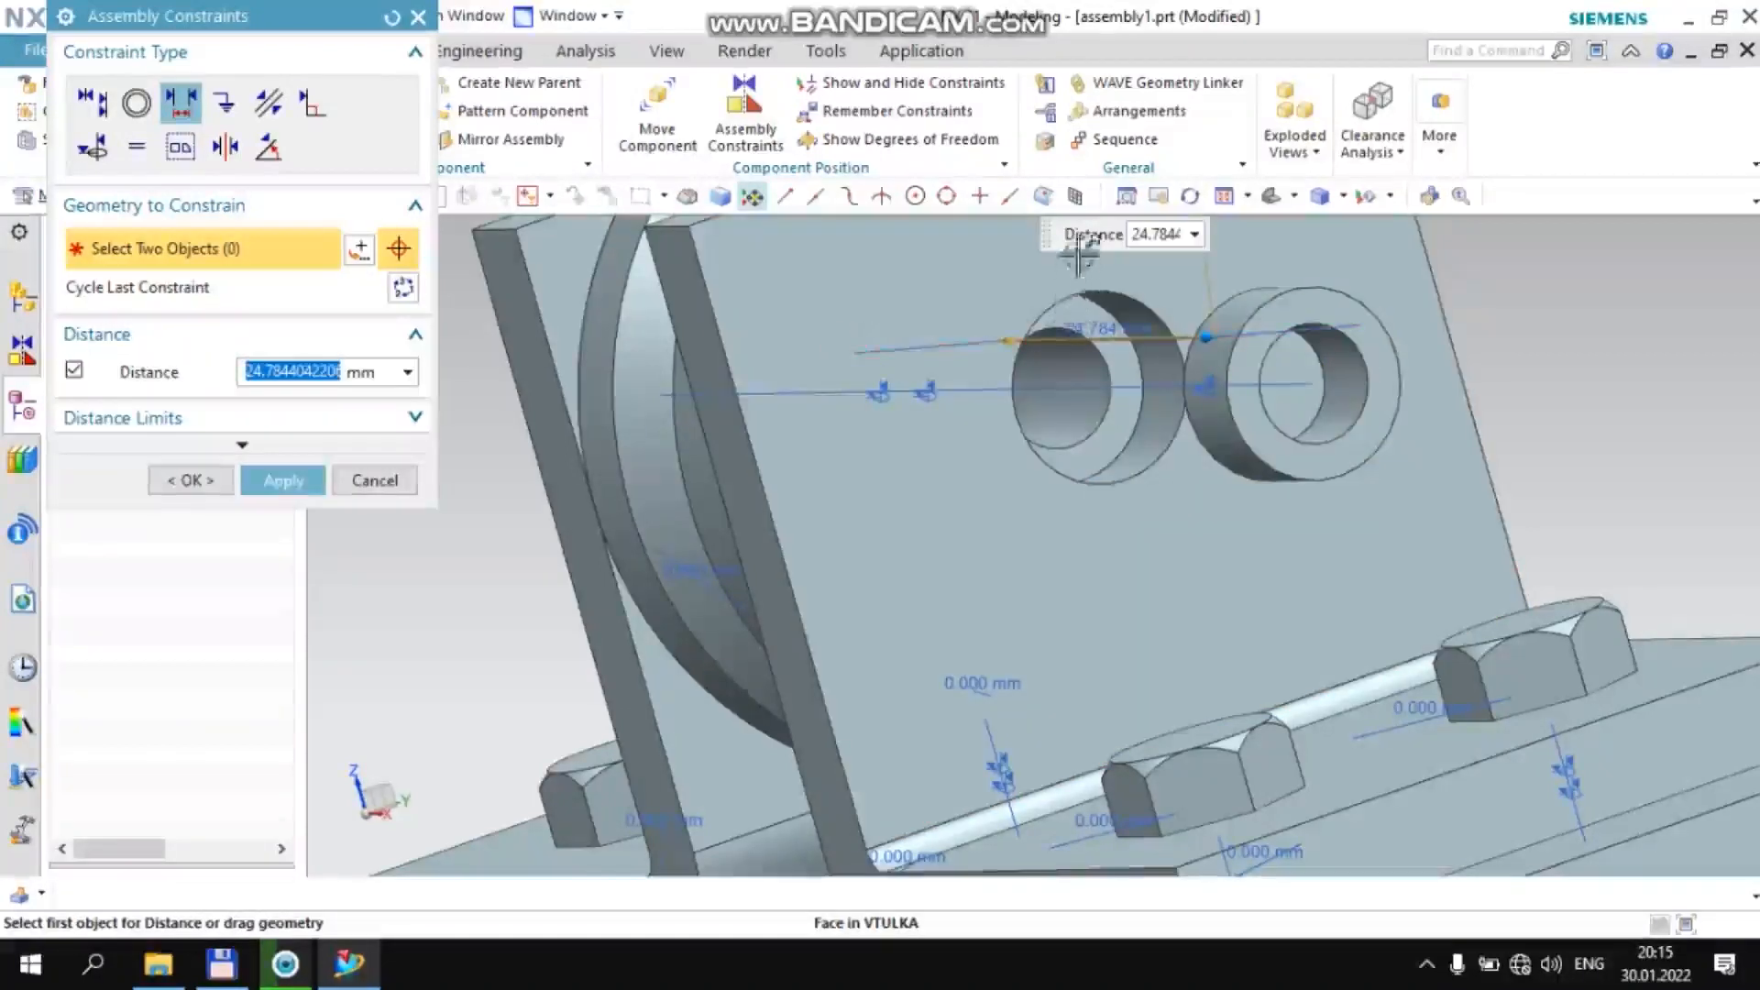
type("0")
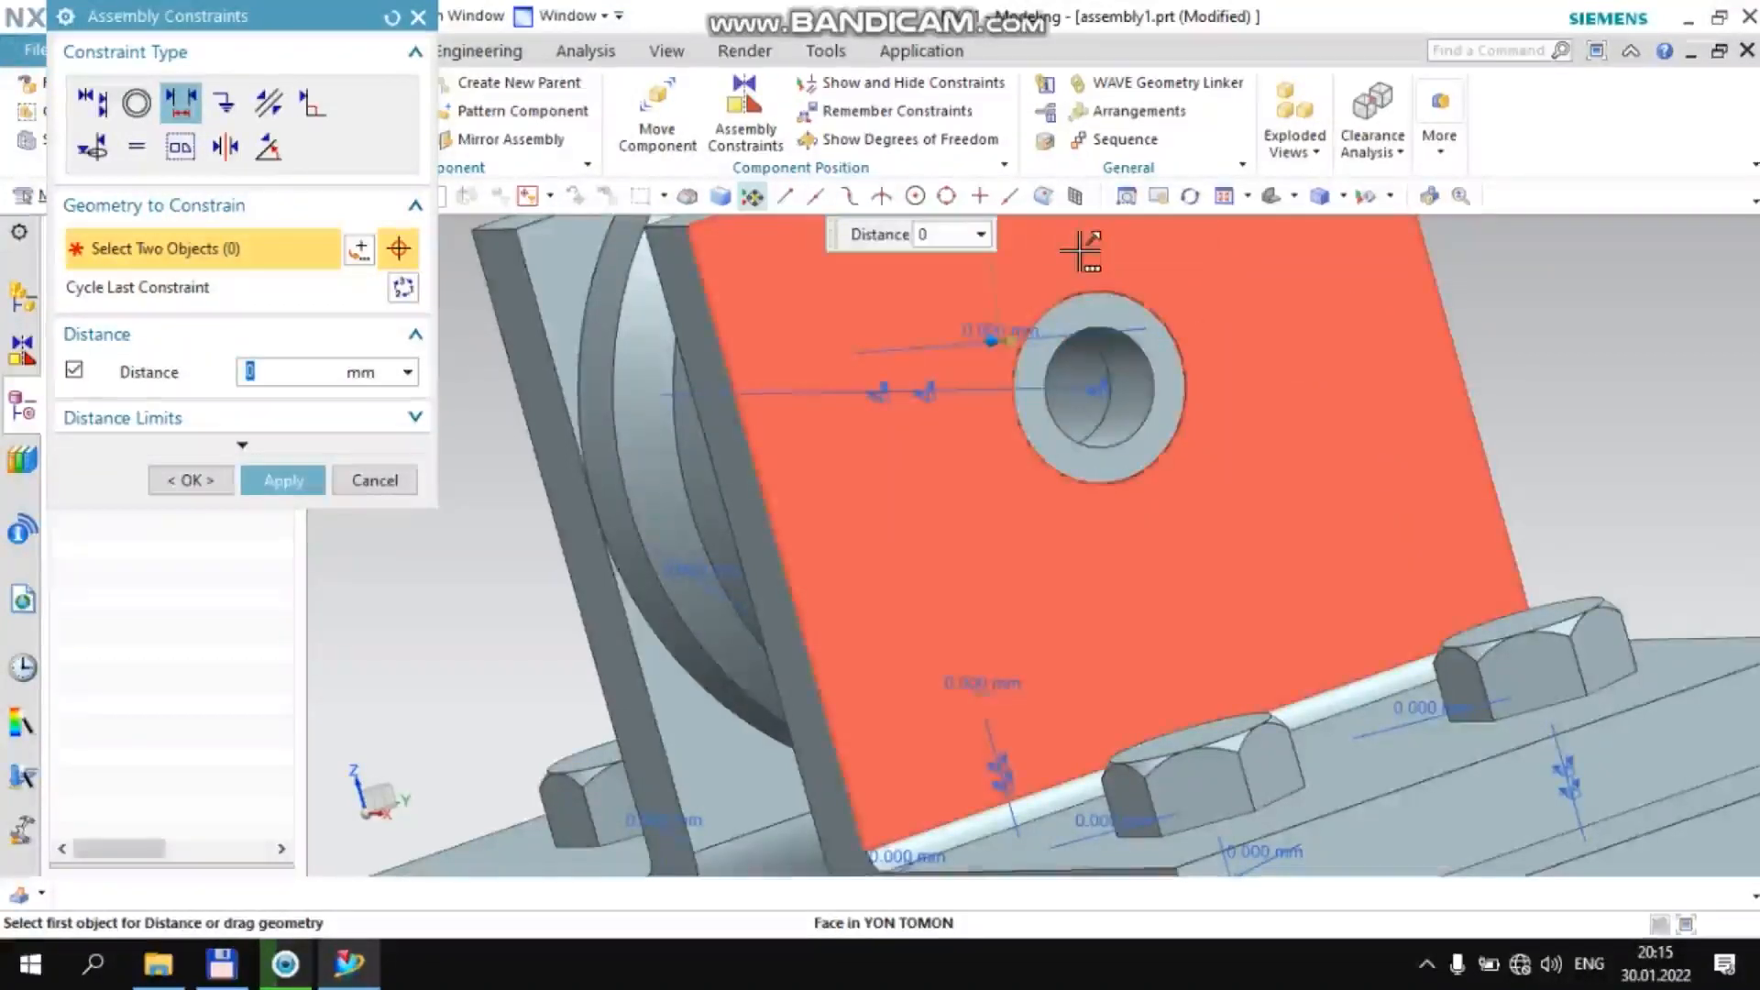
Add a 0 mm Distance constraint between the −XC side bushing's outer end face and the −XC bracket's outer wall face, then leave assembly constraints
scroll(1082, 252, "down", 5)
middle_click_drag(1025, 353, 1045, 315)
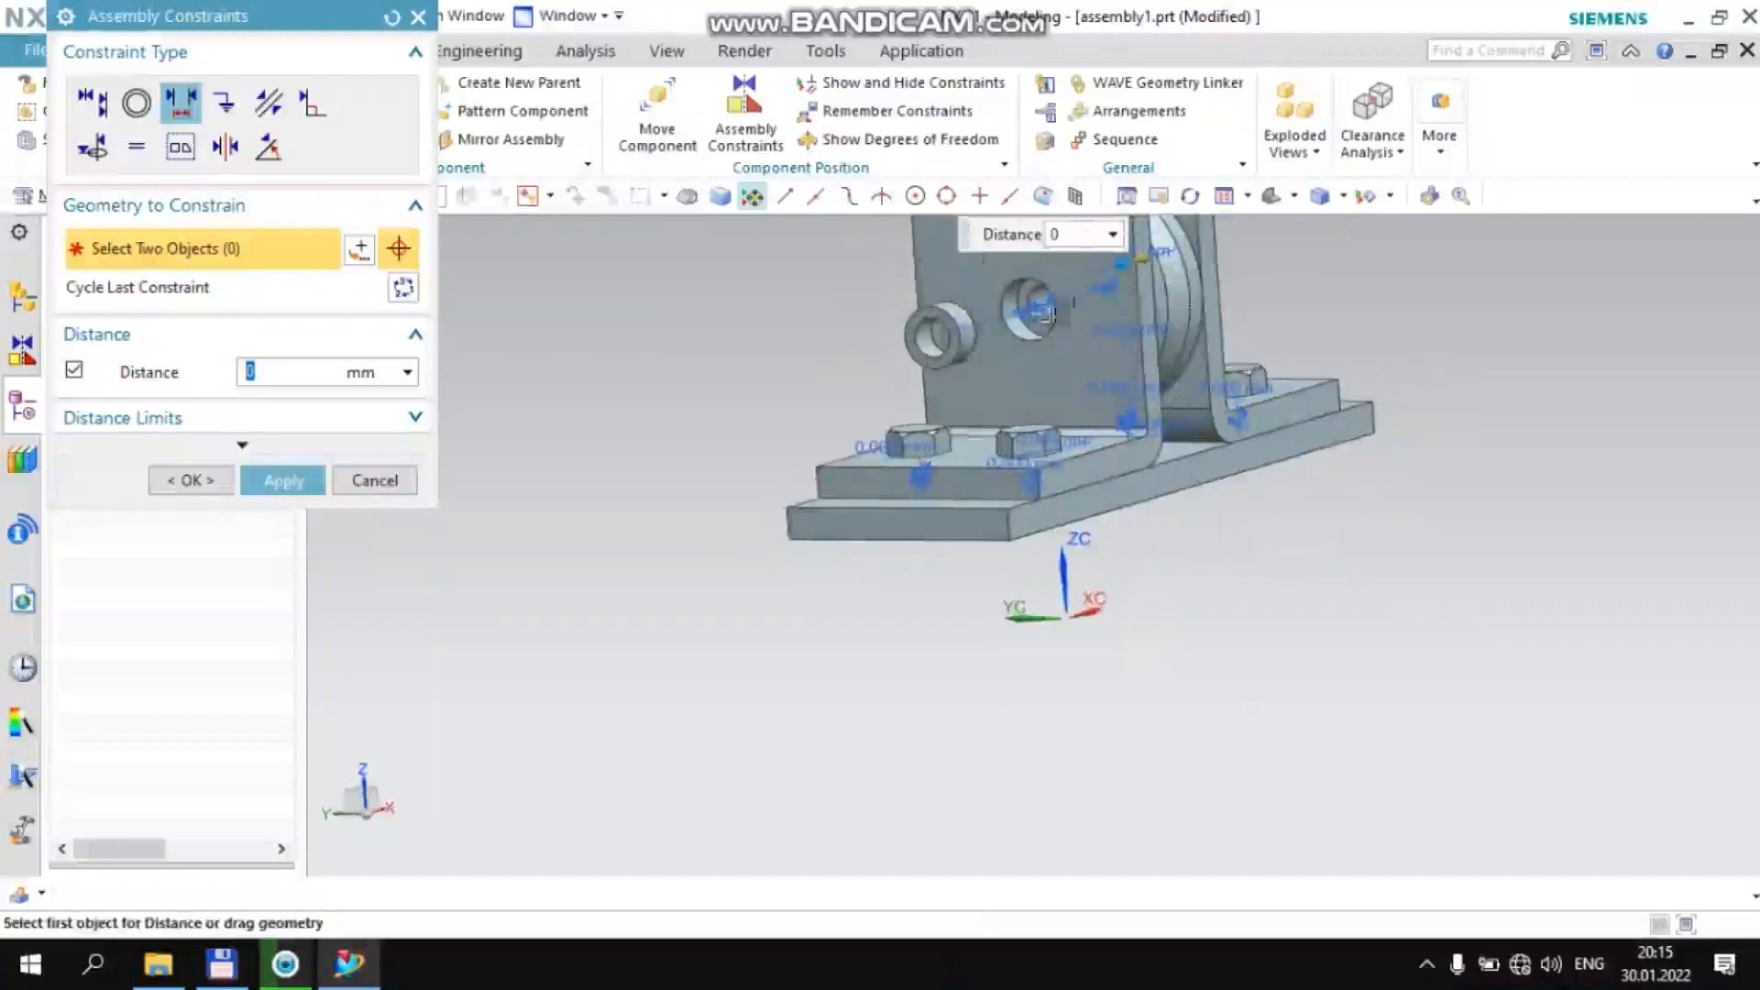
scroll(1045, 315, "up", 3)
left_click(867, 308)
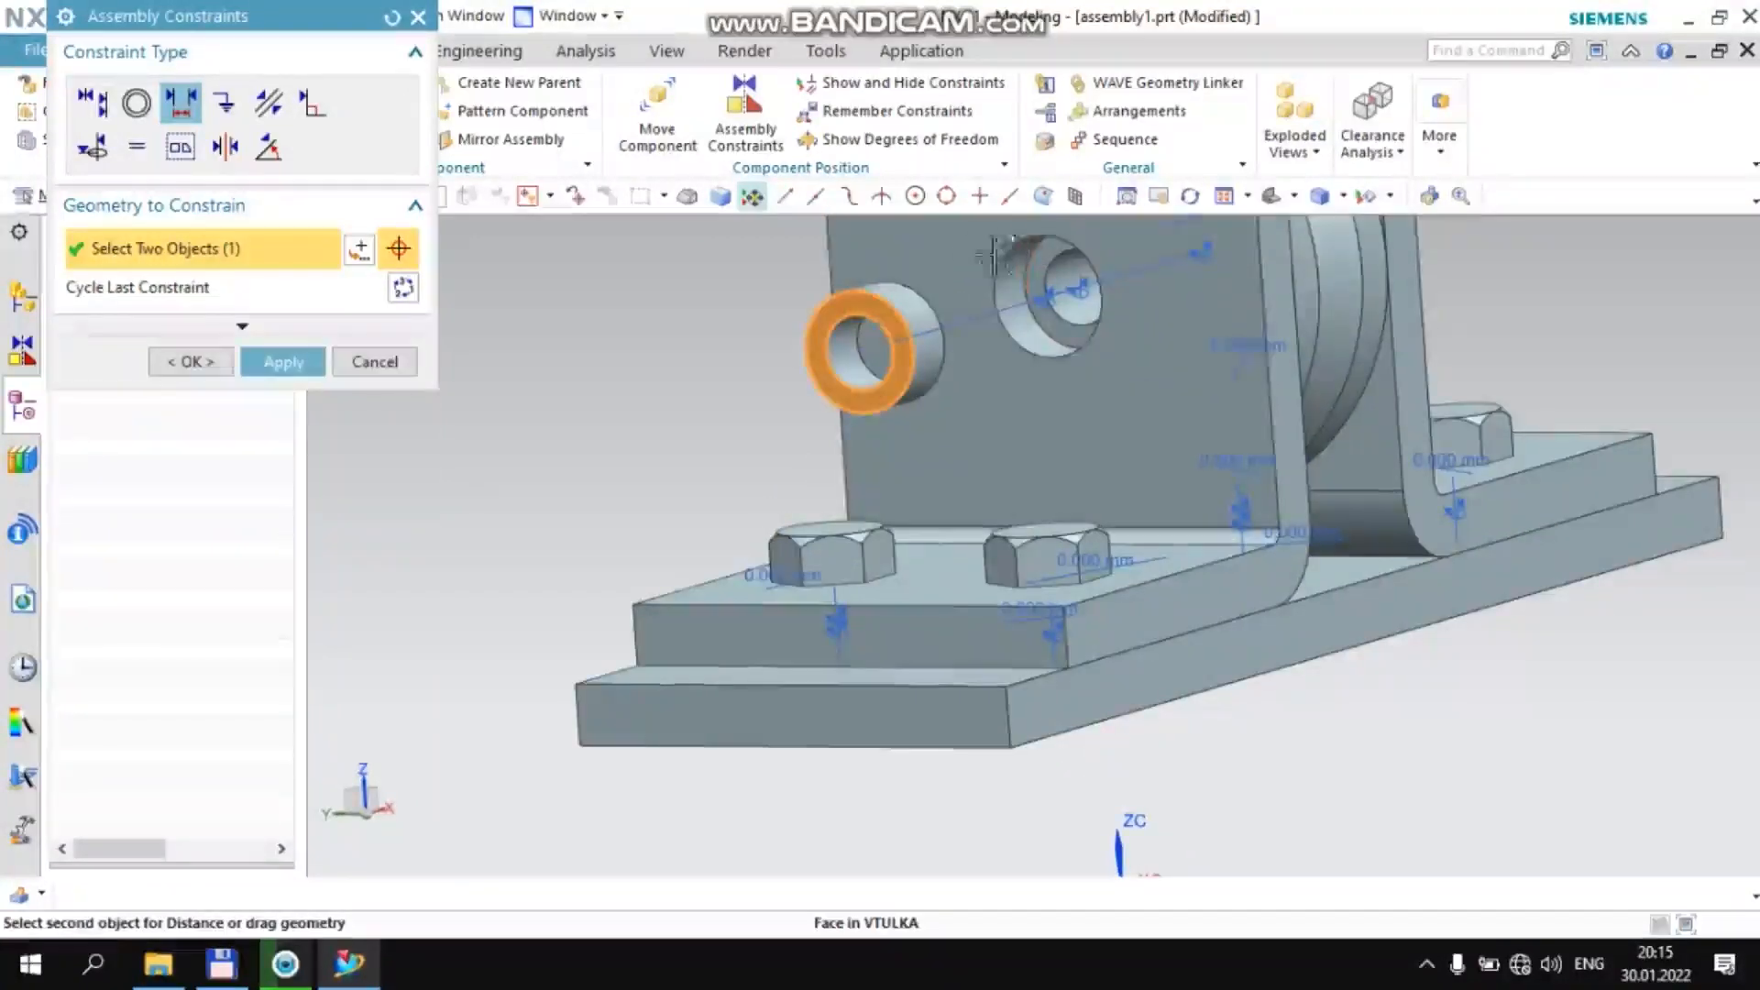
left_click(895, 257)
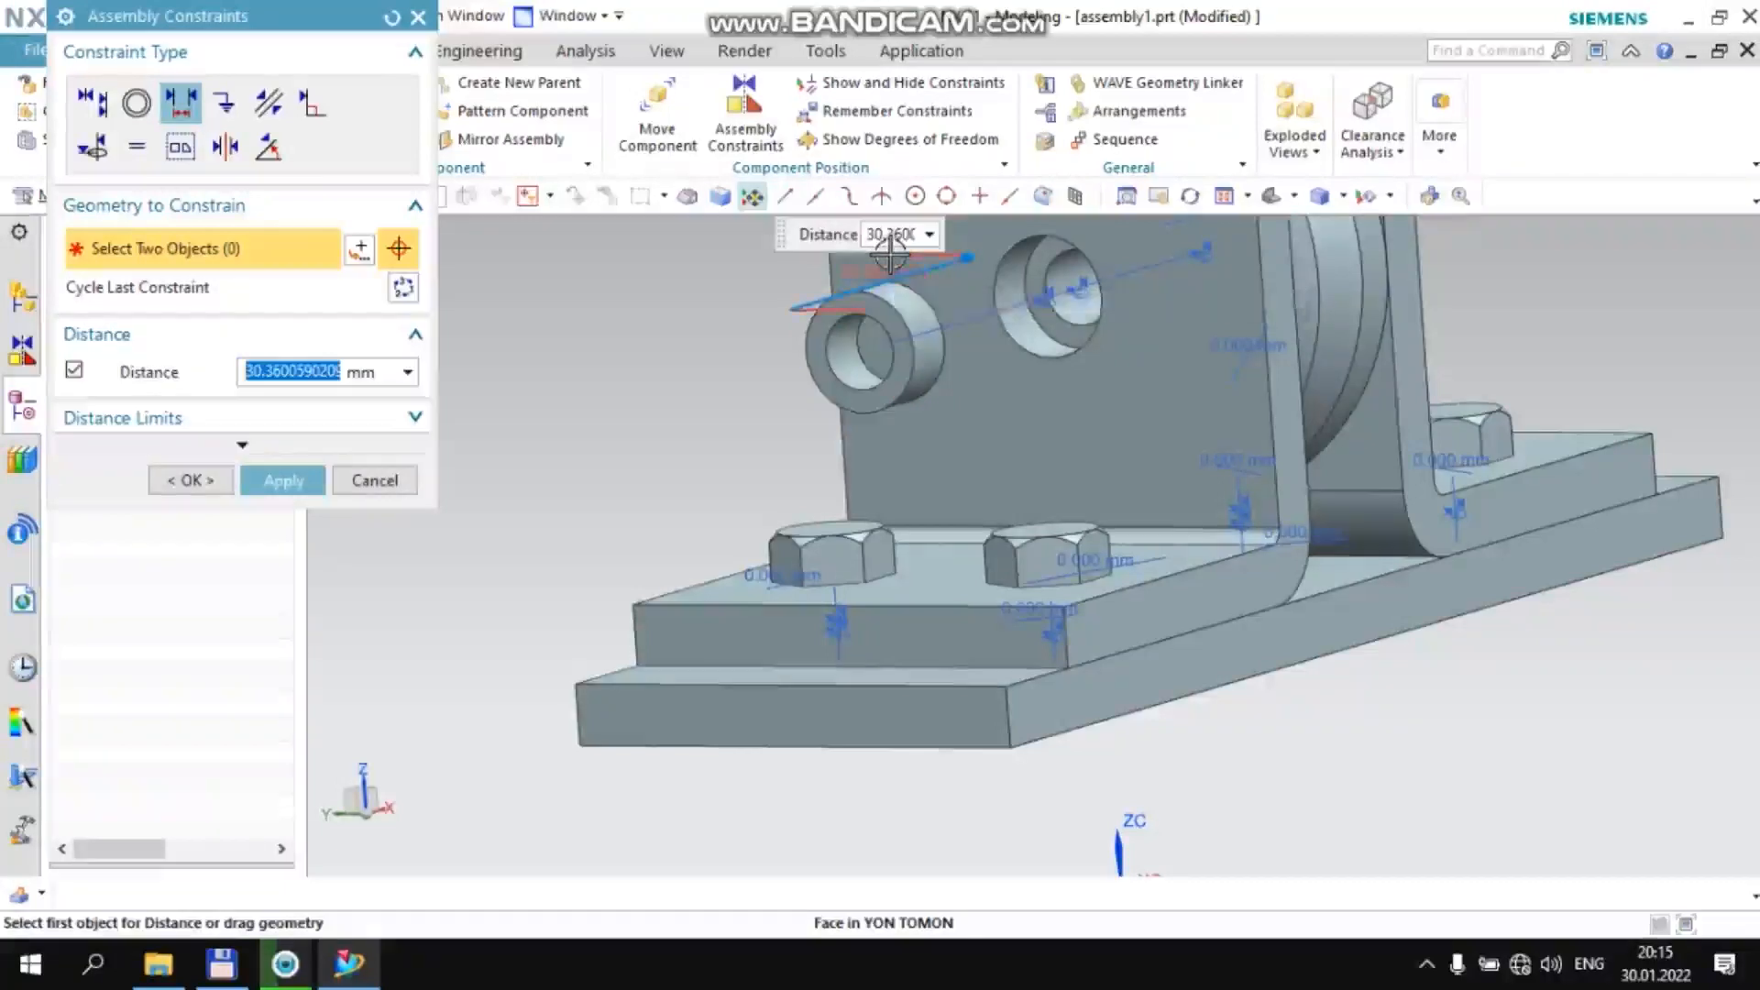
type("0")
middle_click(554, 473)
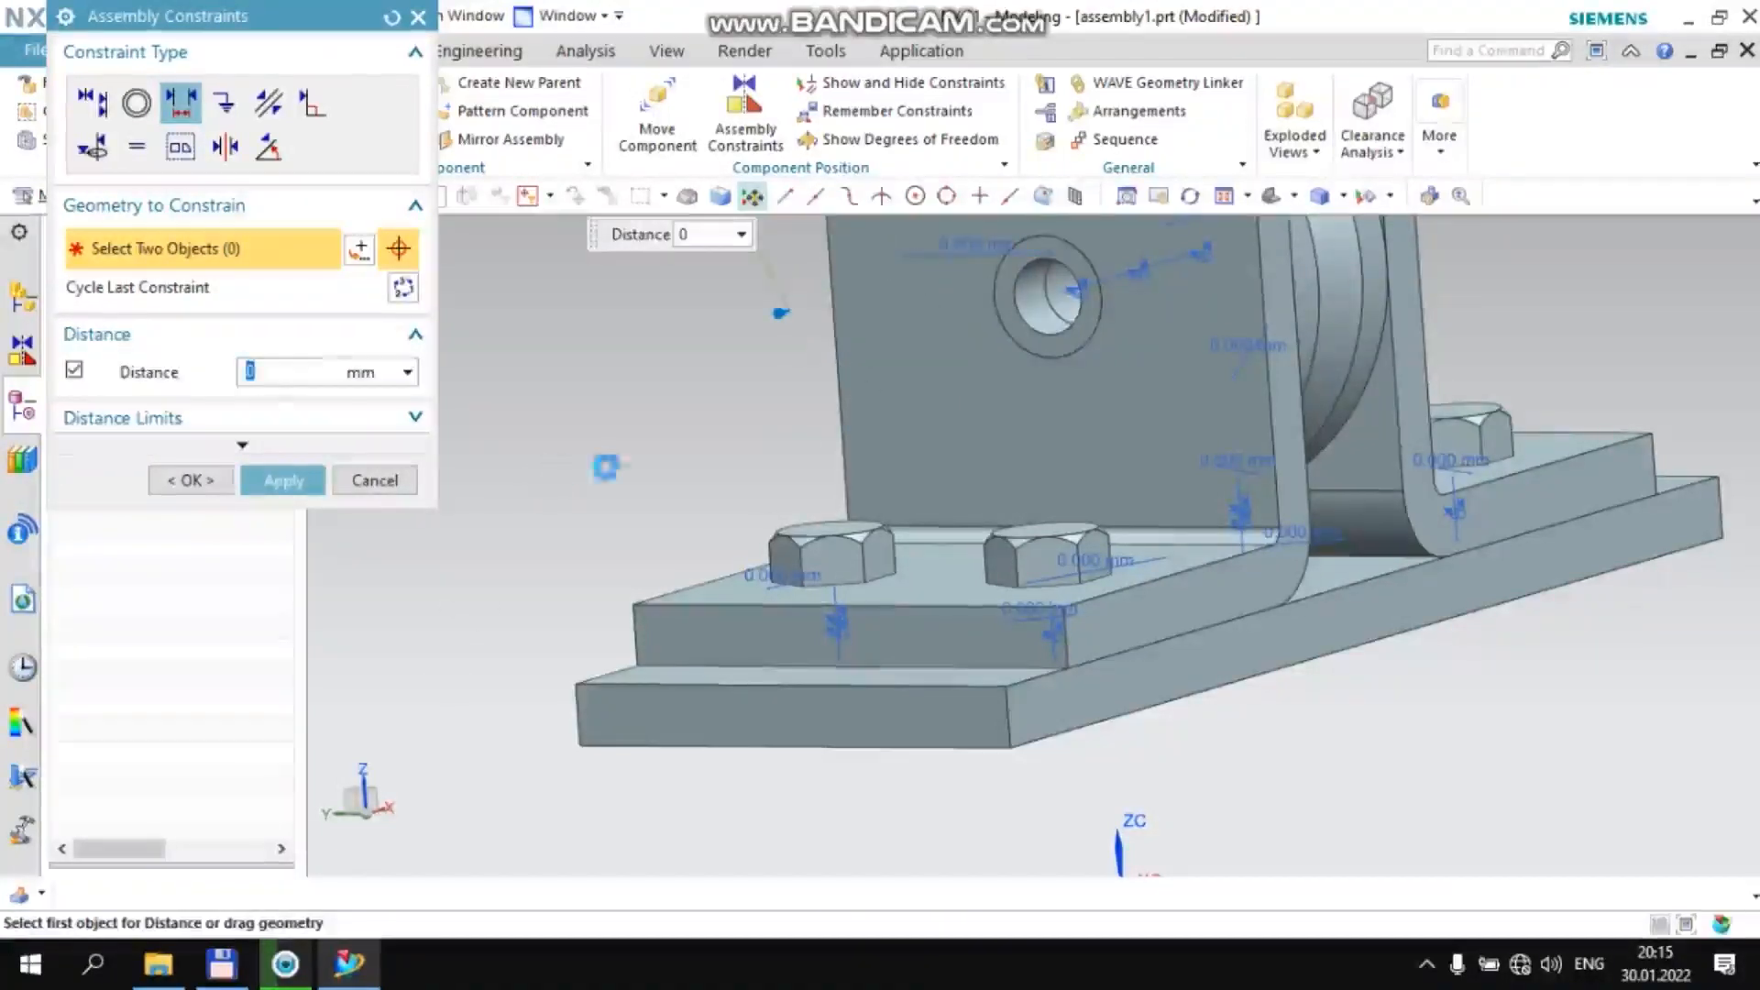
scroll(1138, 432, "down", 5)
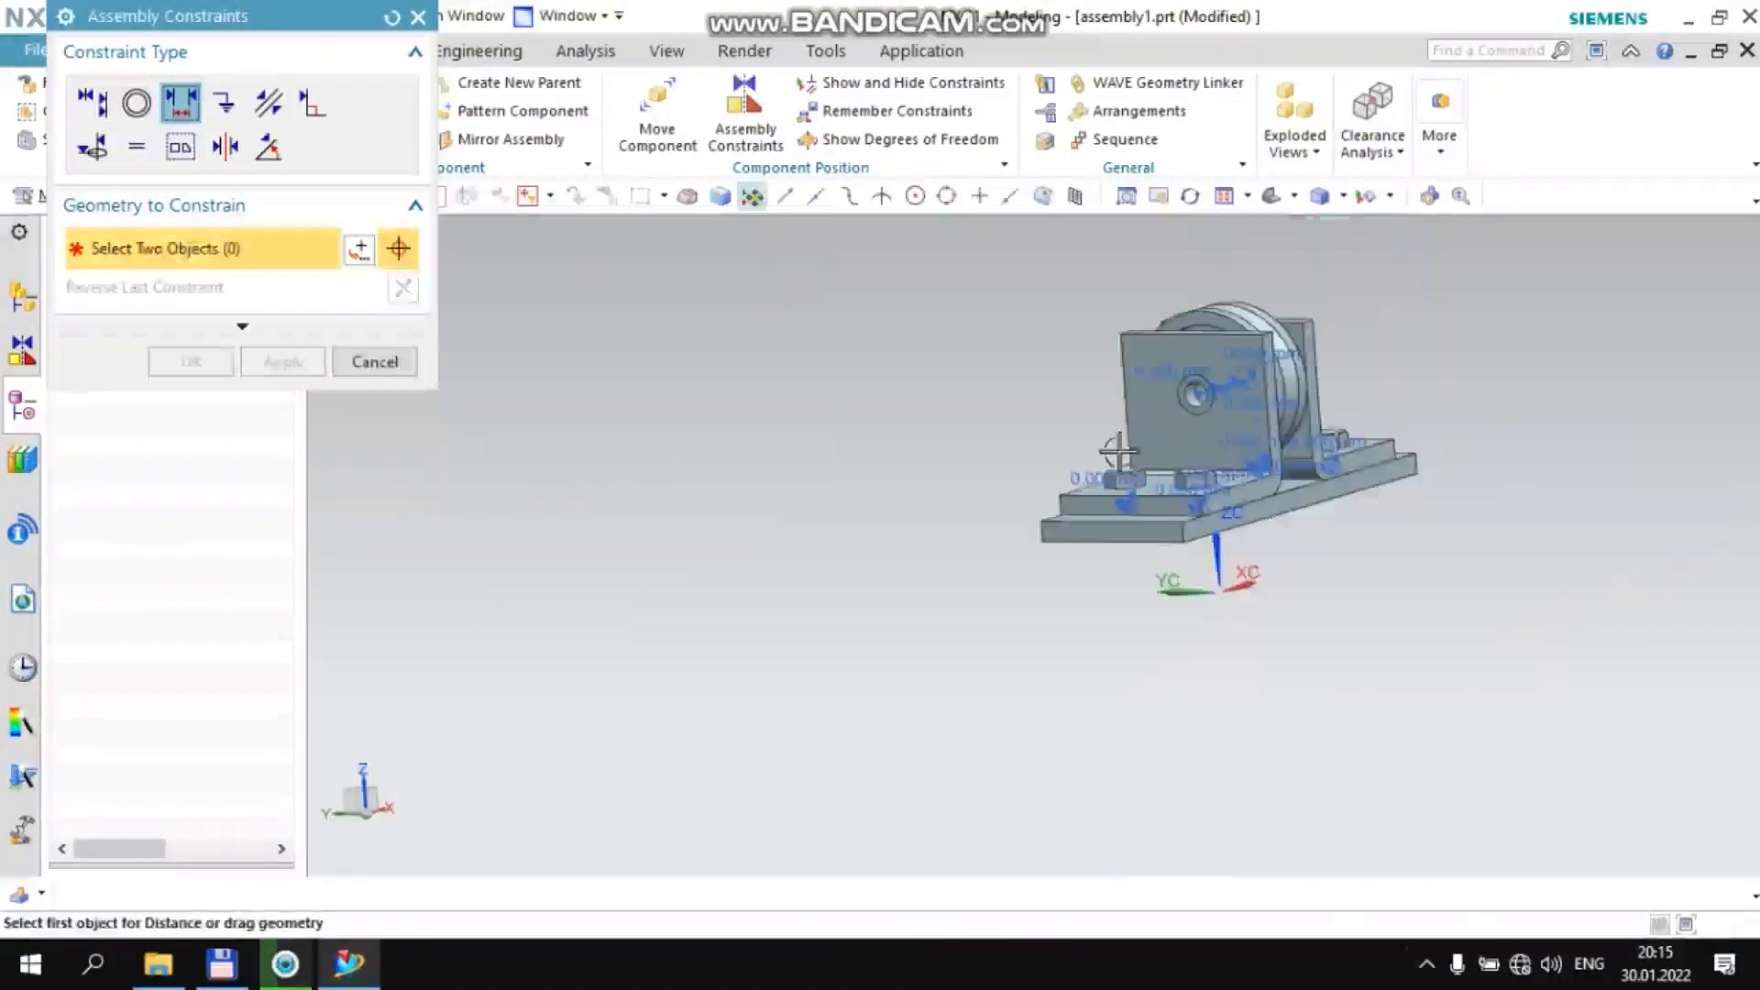
middle_click_drag(1393, 444, 1233, 385)
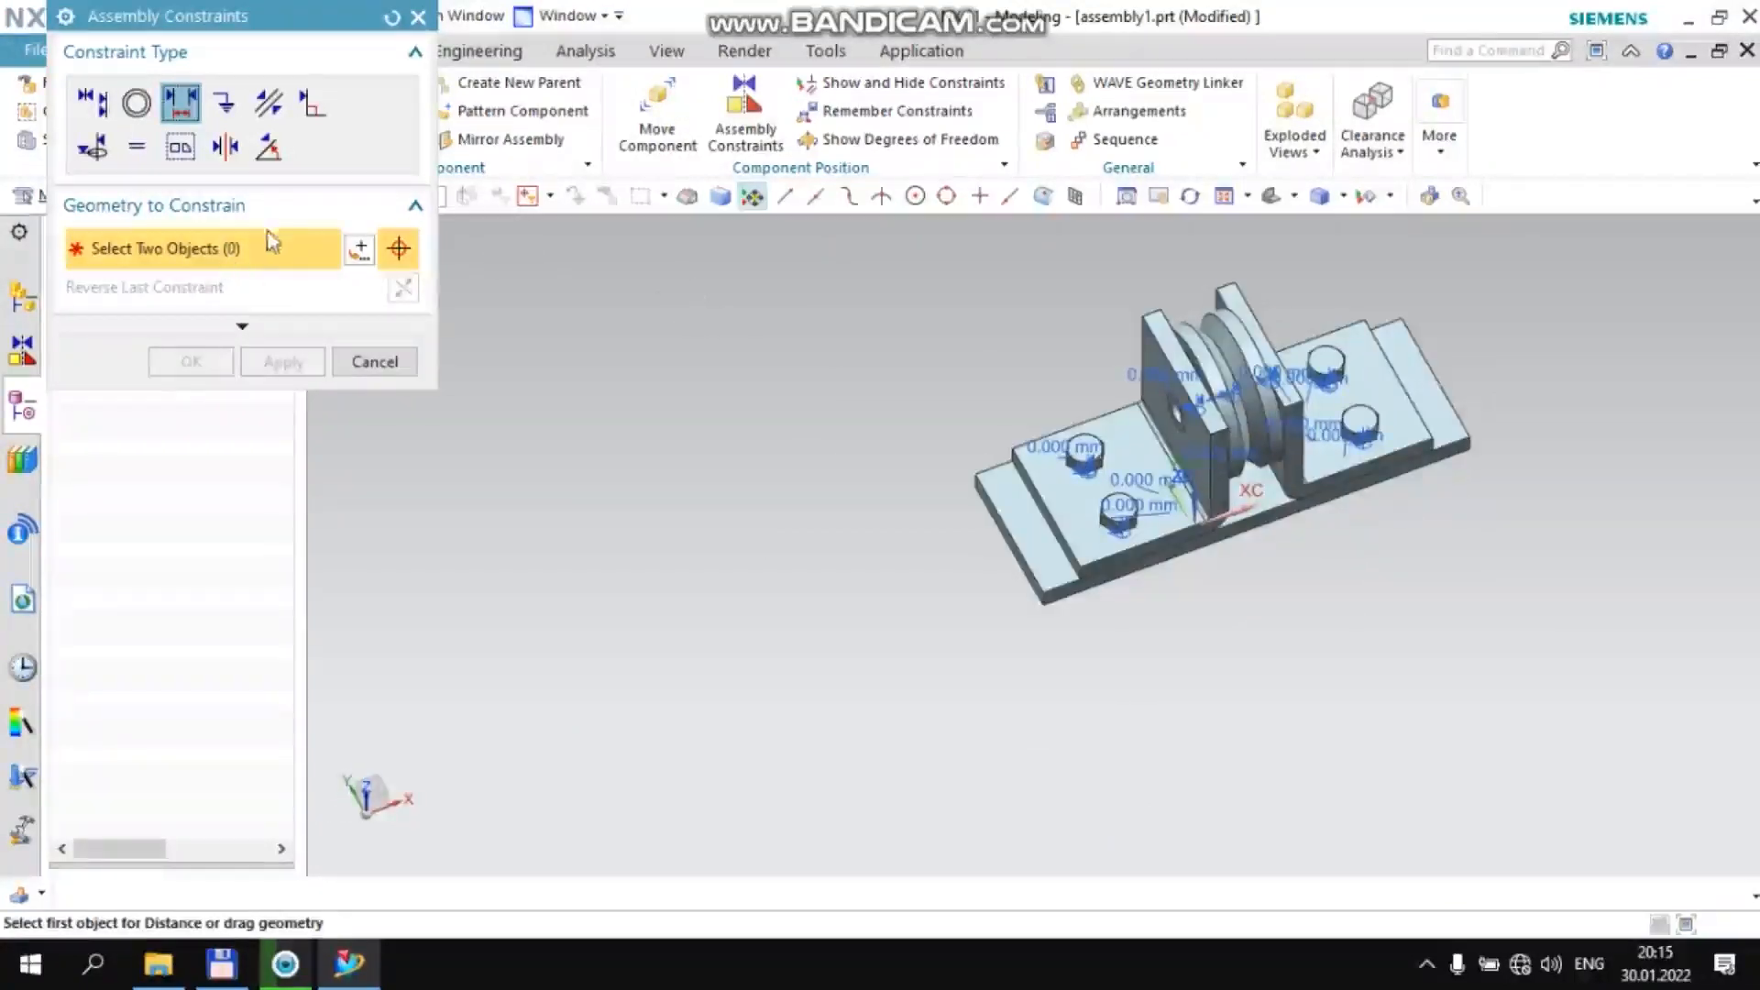
left_click(375, 365)
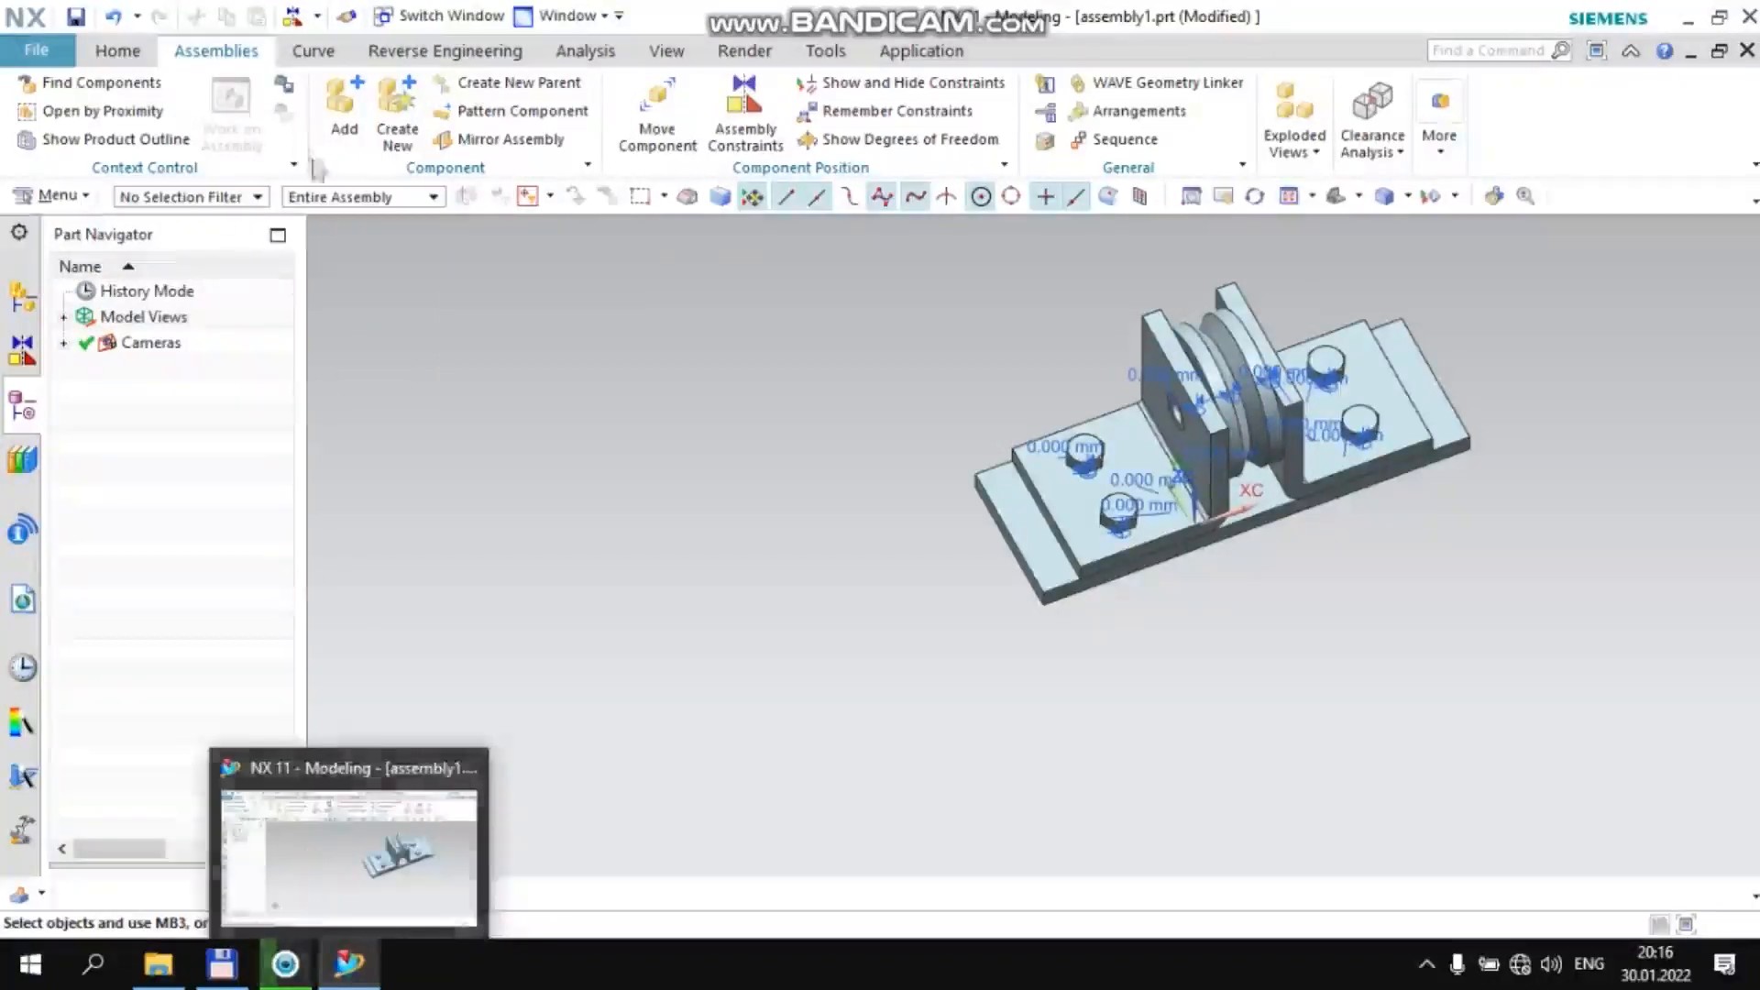
Add two Shayba.prt washers to the assembly at the Absolute Origin and finish adding components
left_click(323, 99)
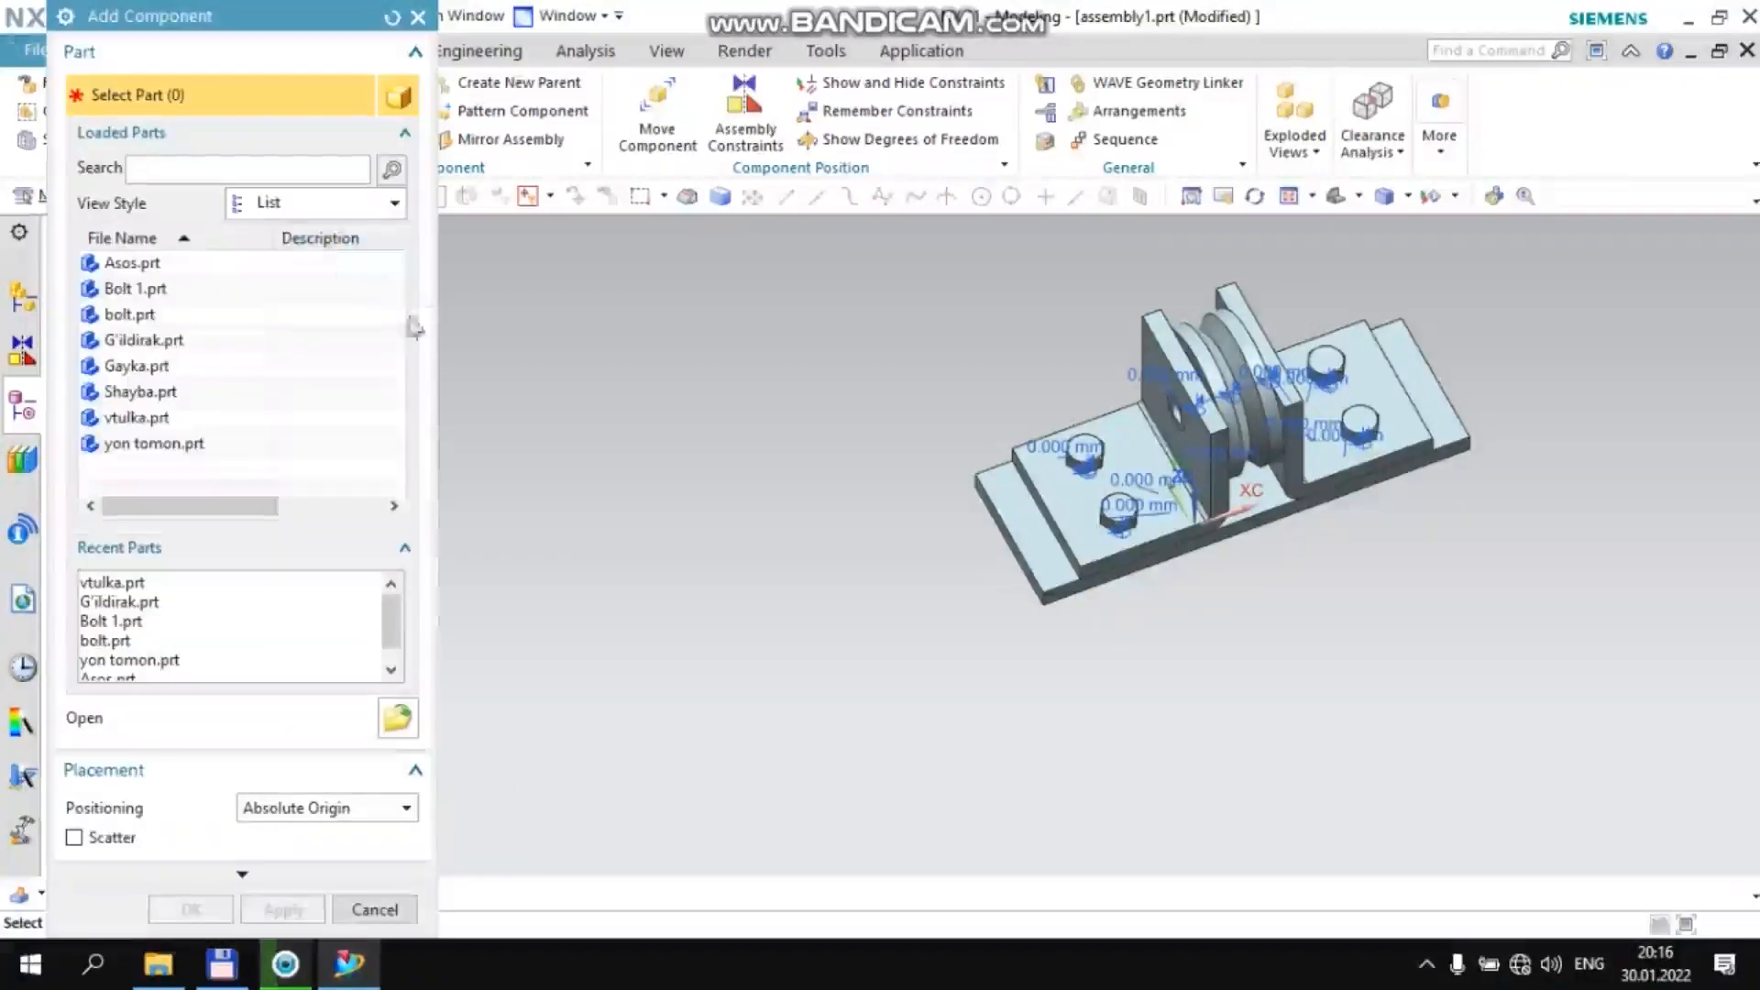
left_click(154, 394)
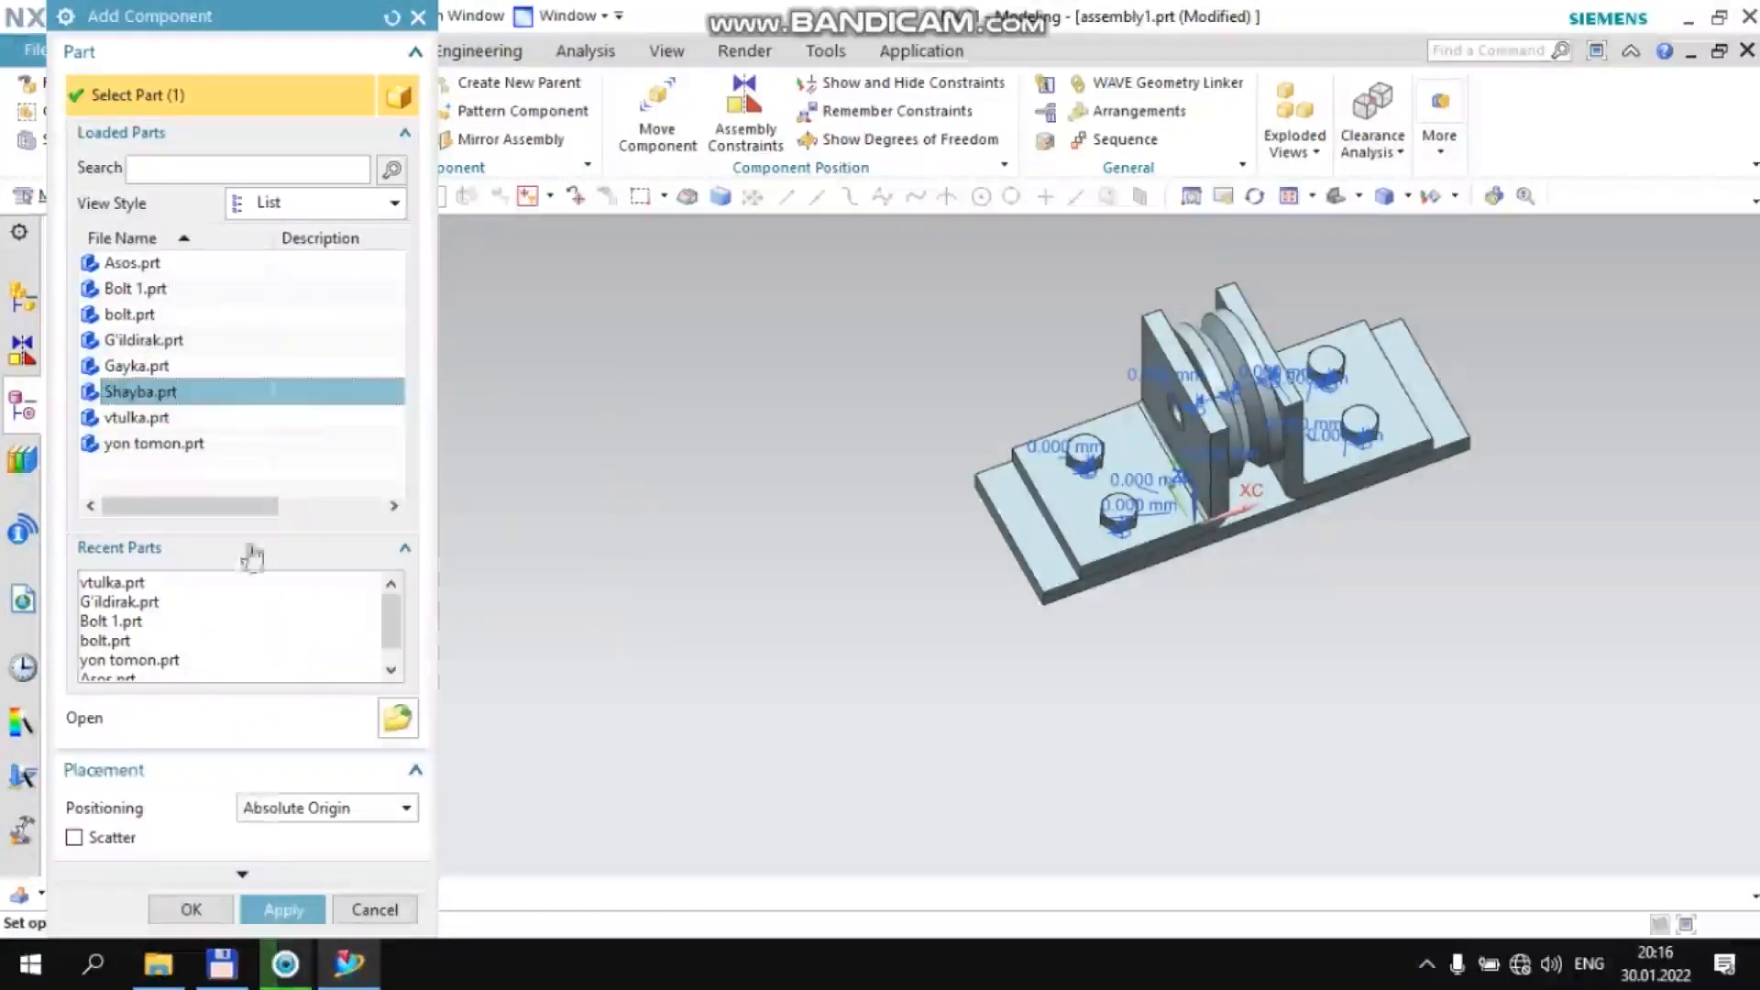
middle_click(295, 335)
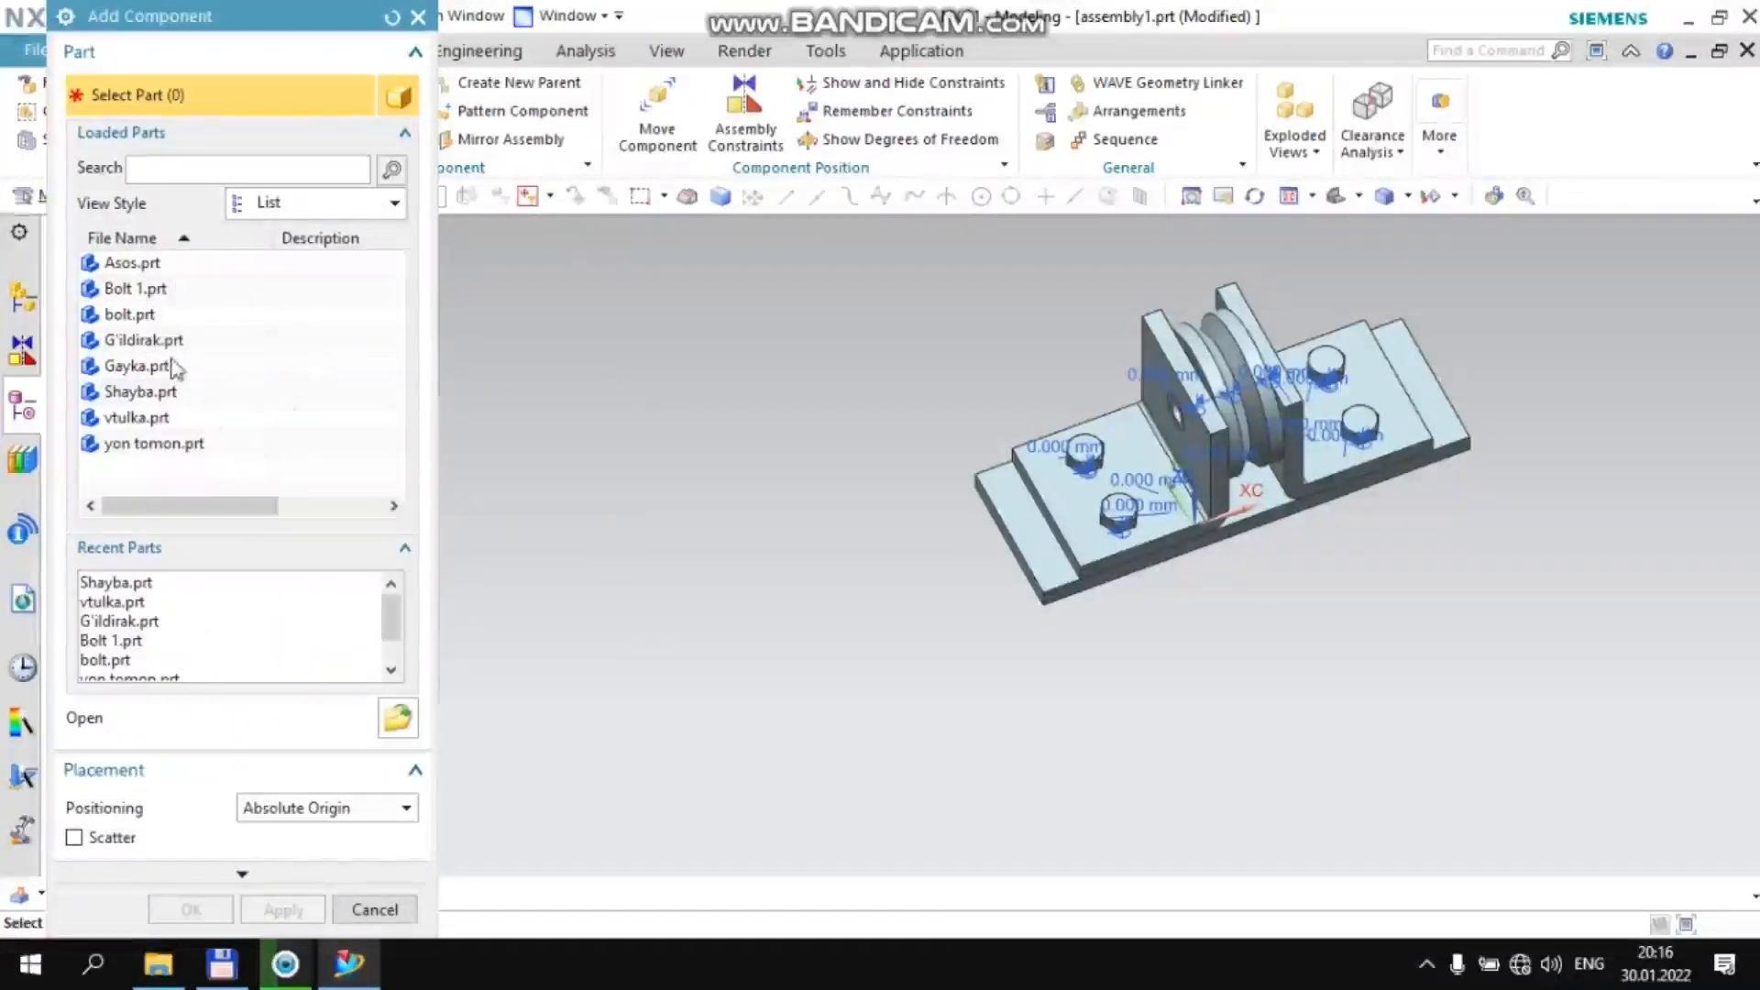
left_click(170, 395)
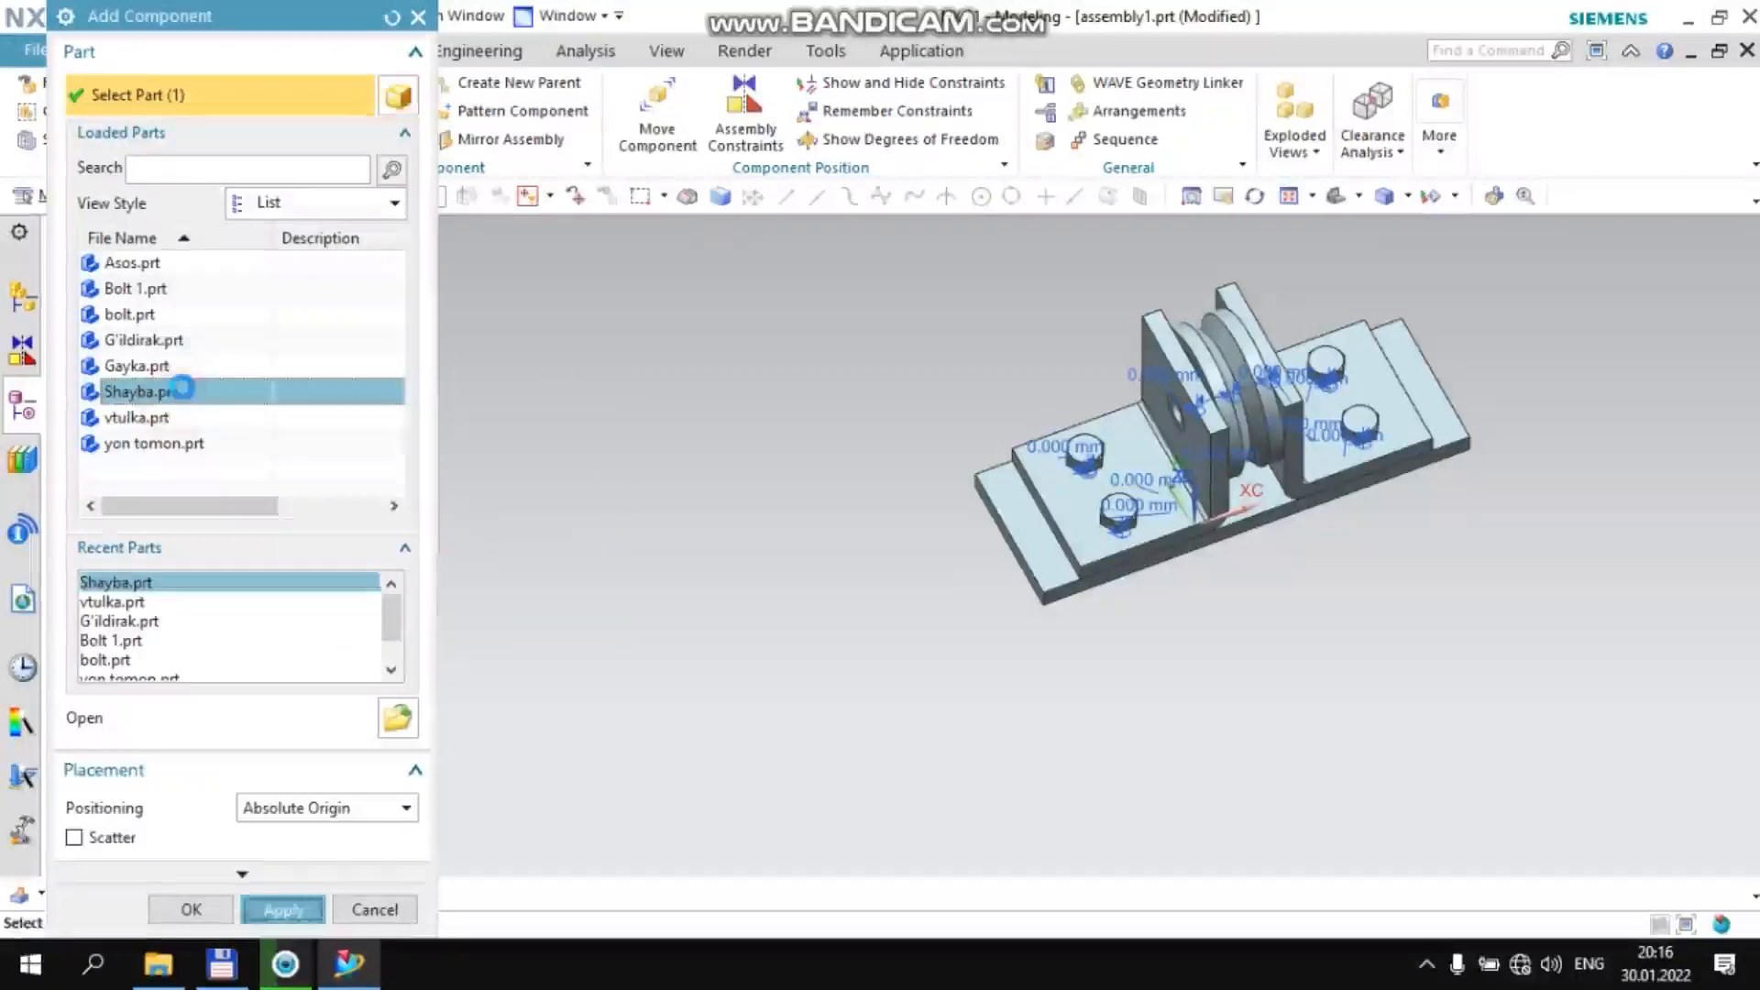
middle_click(257, 401)
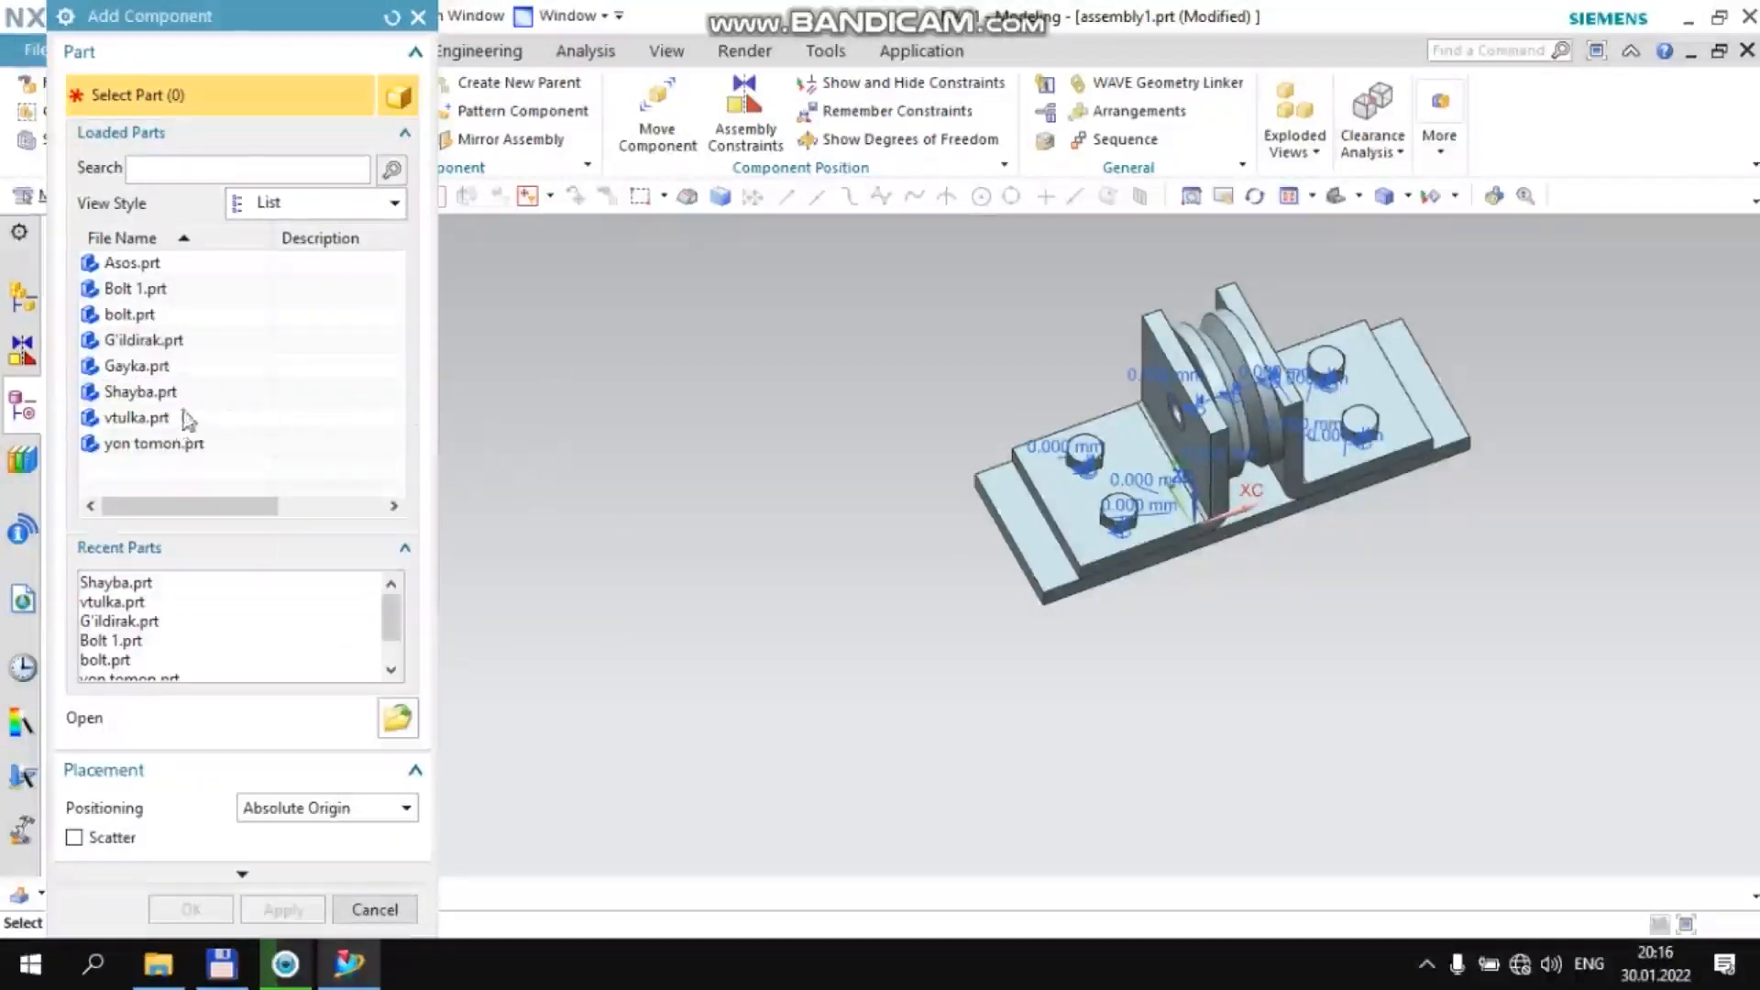
left_click(157, 367)
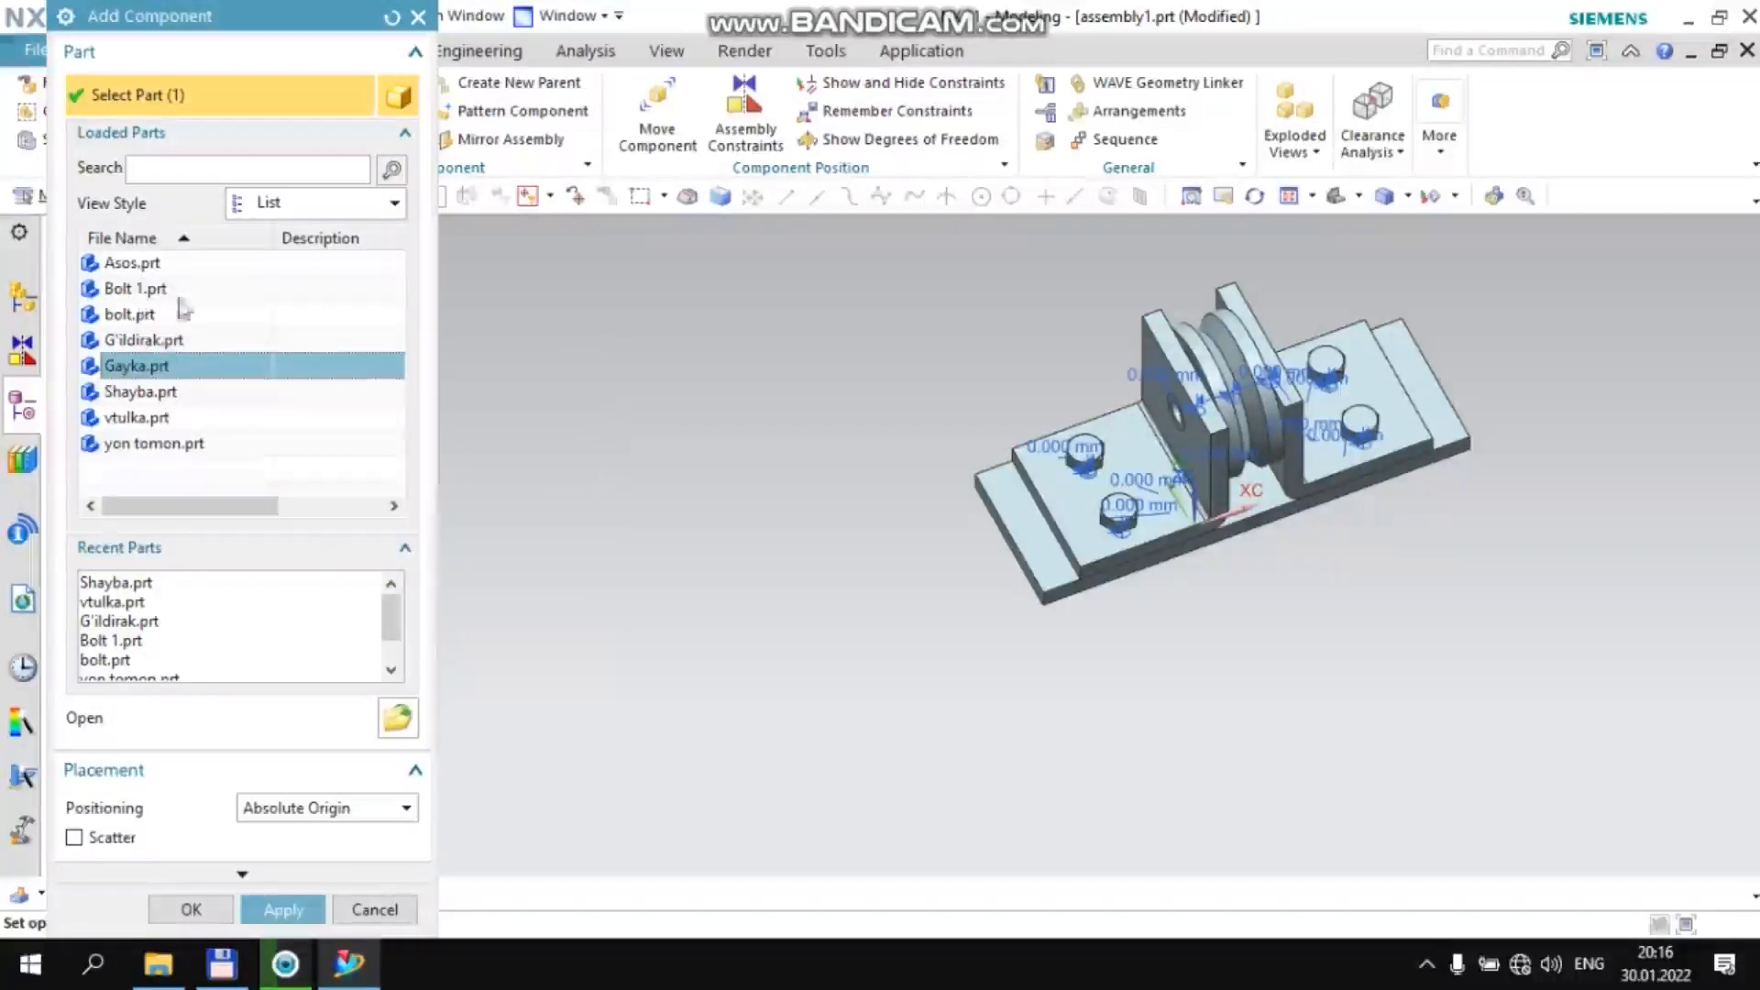
left_click(385, 907)
Move one Shayba washer outside the +XC bracket to about X 45.6, Z 57.0 and rotate it −90° about YC
middle_click_drag(1234, 621, 1196, 531)
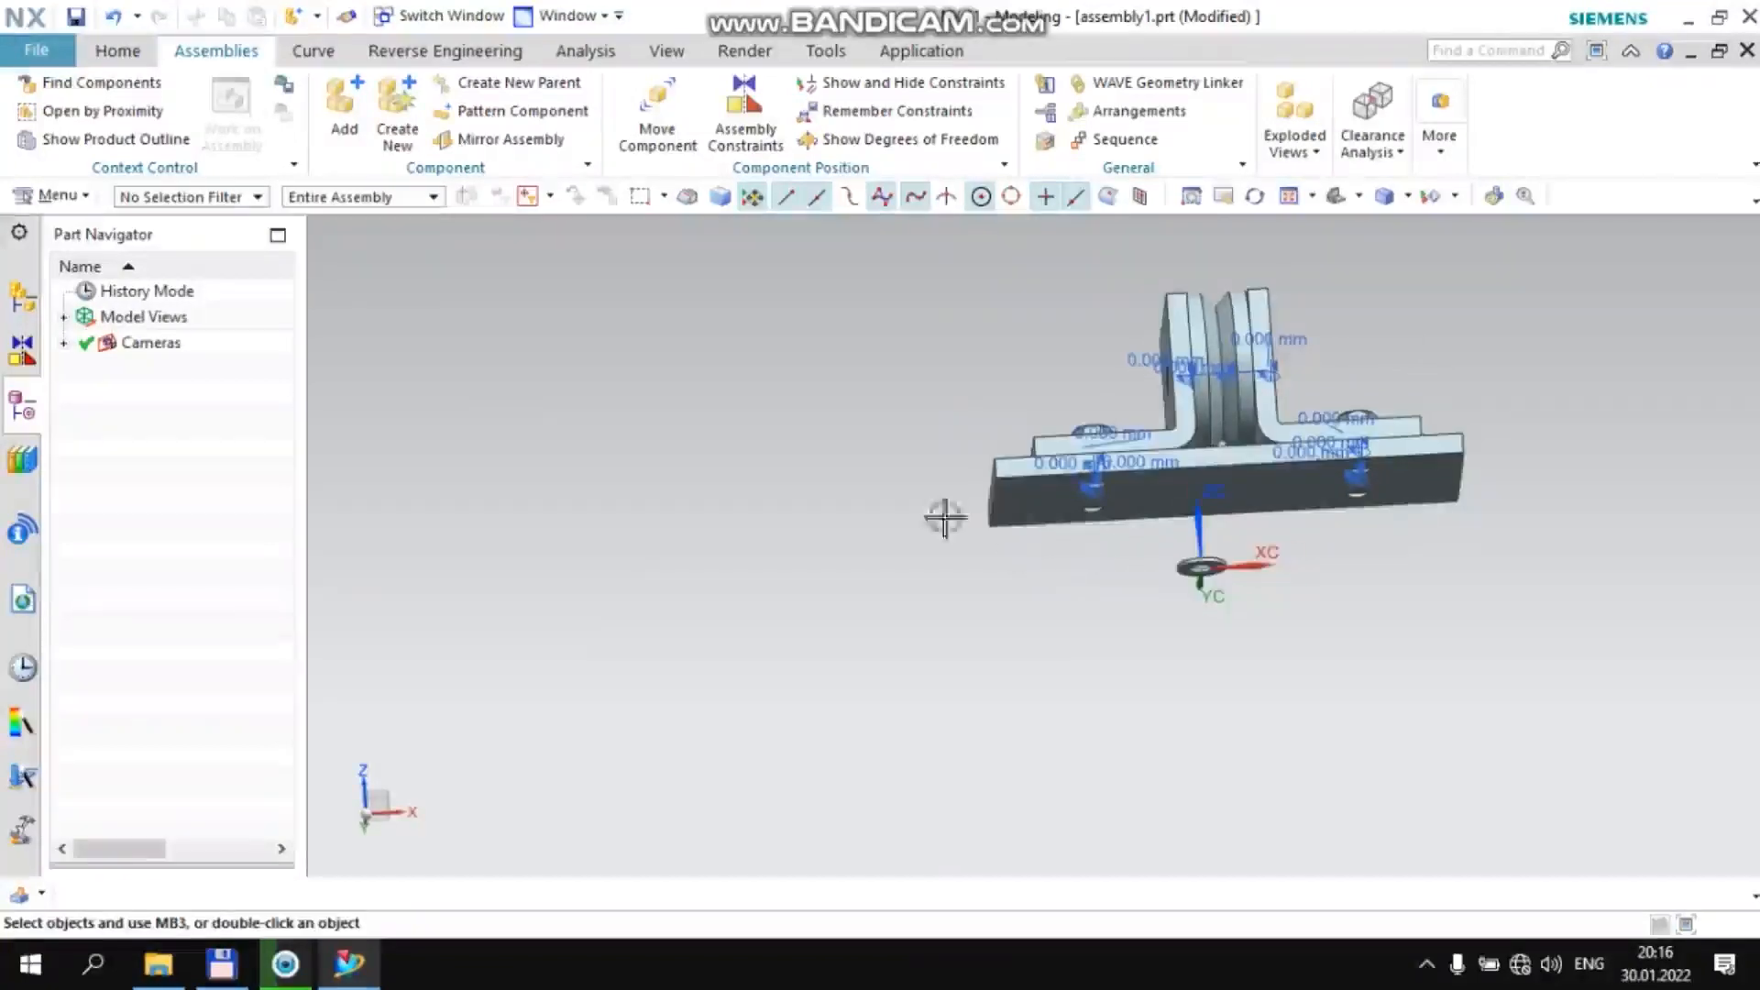
left_click(1184, 569)
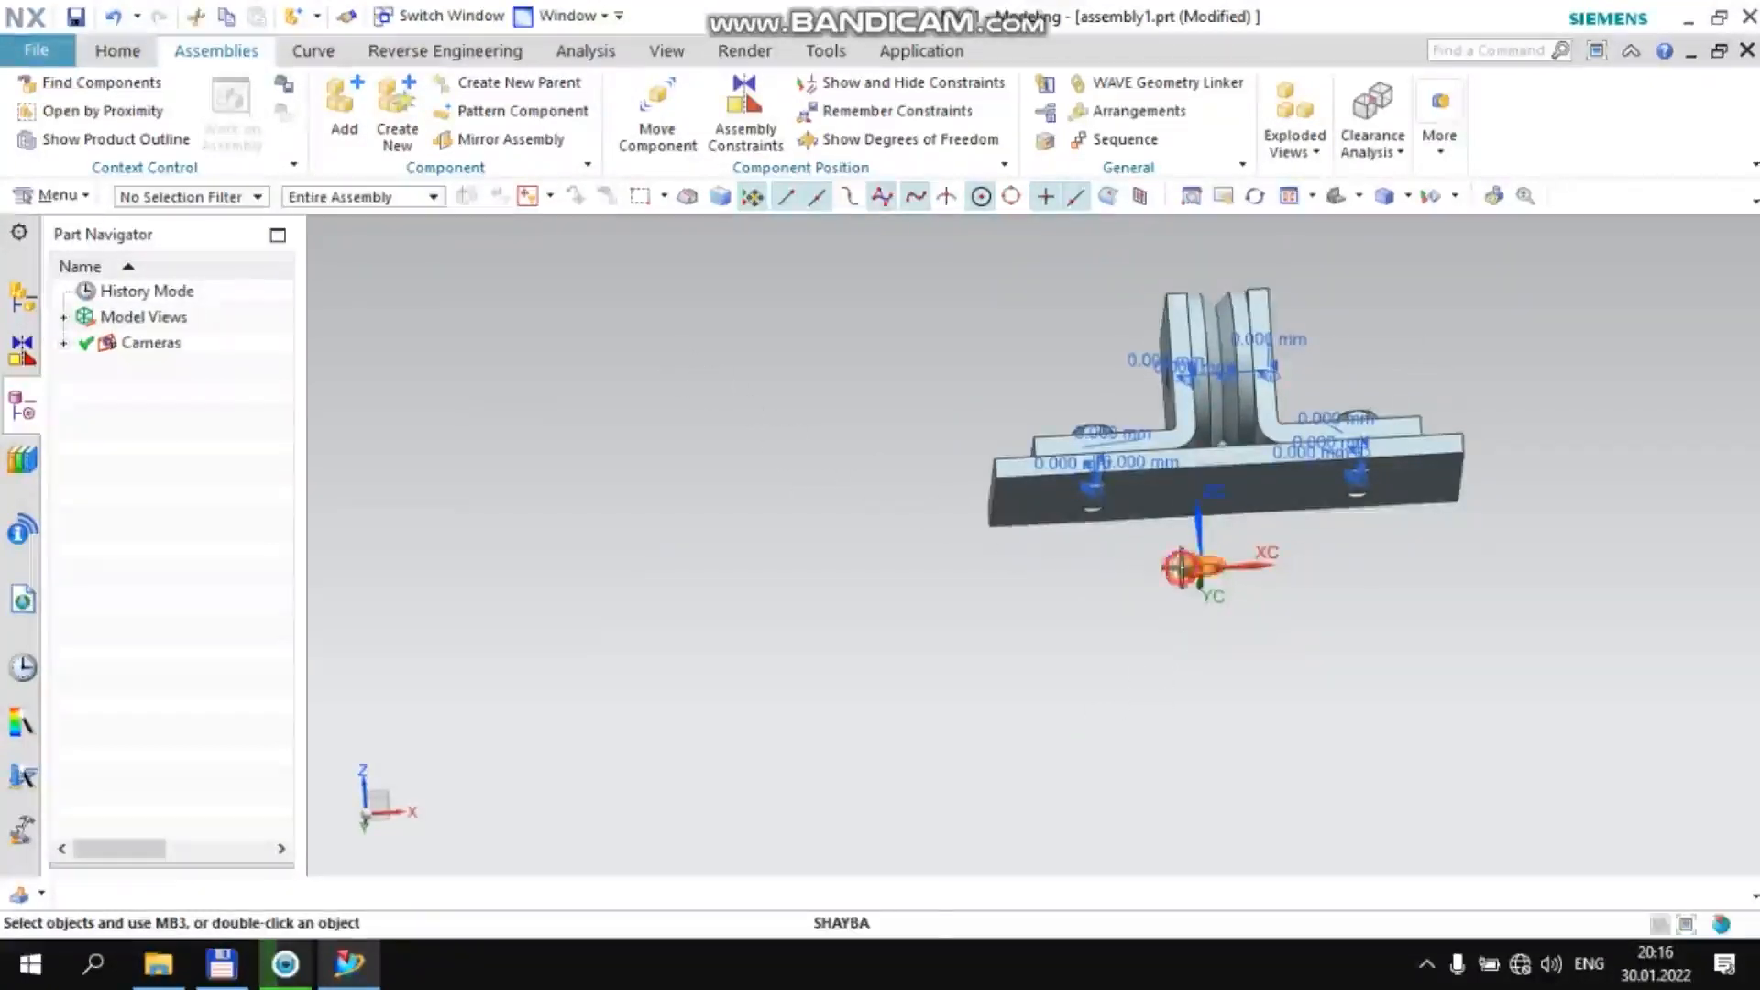
left_click(1335, 532)
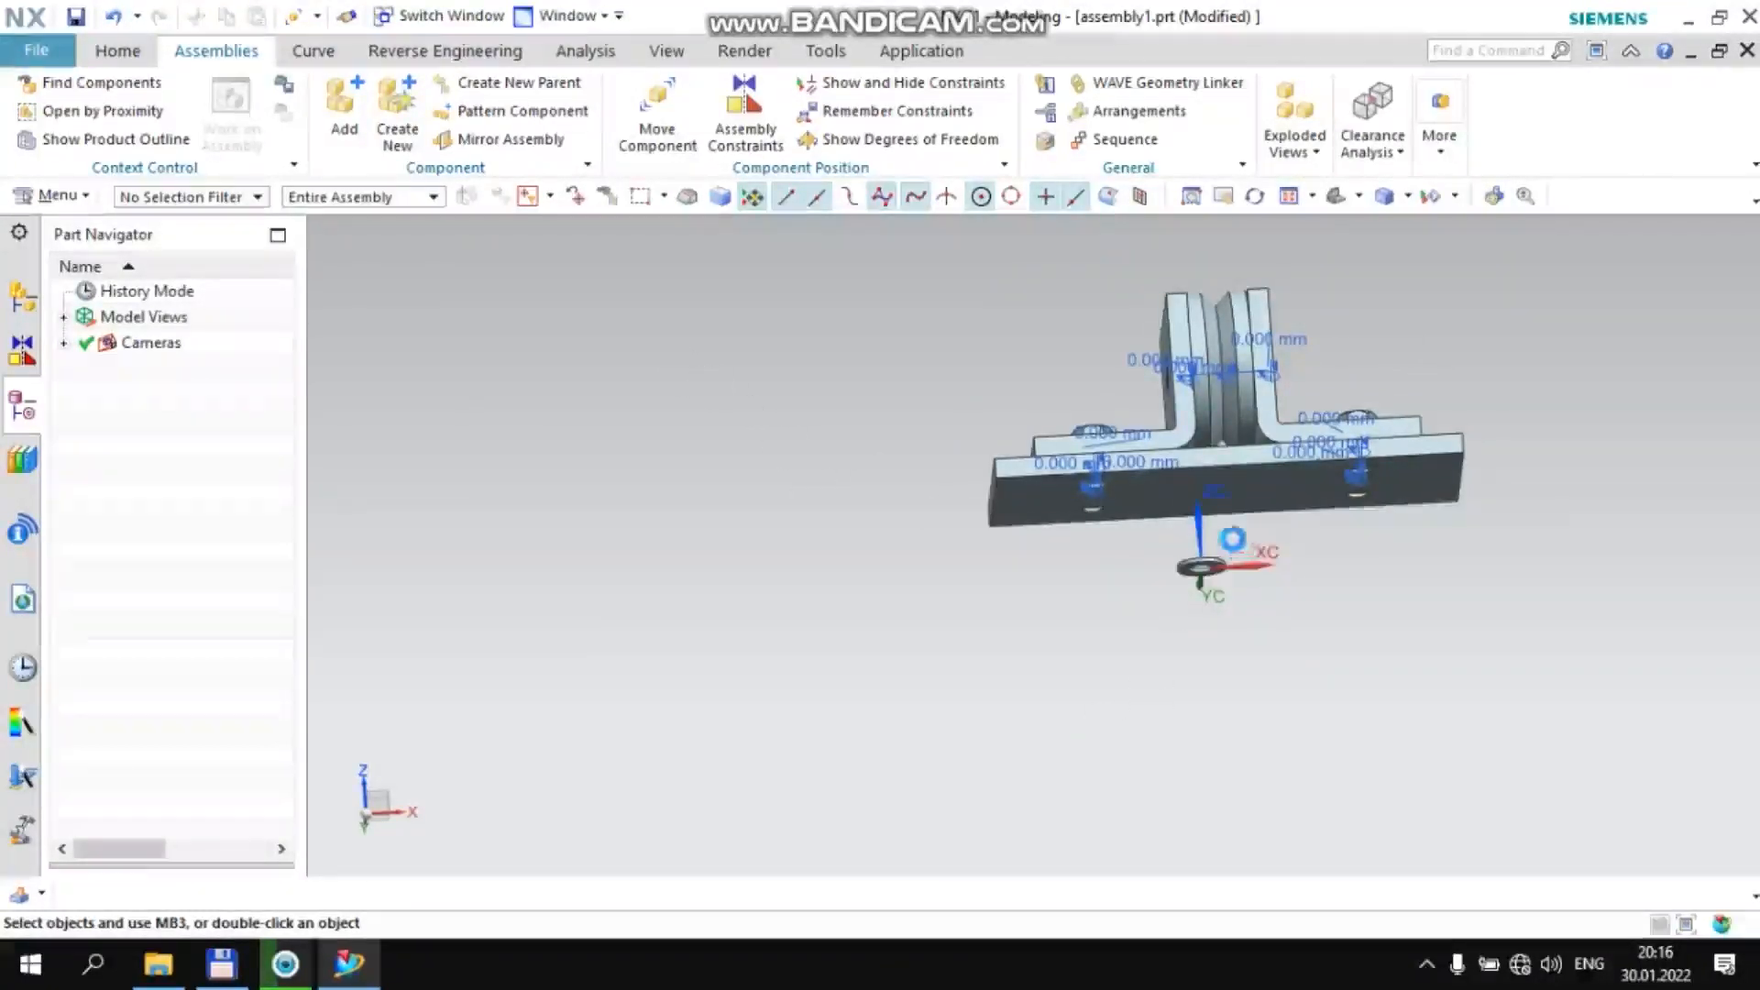
left_click(1370, 339)
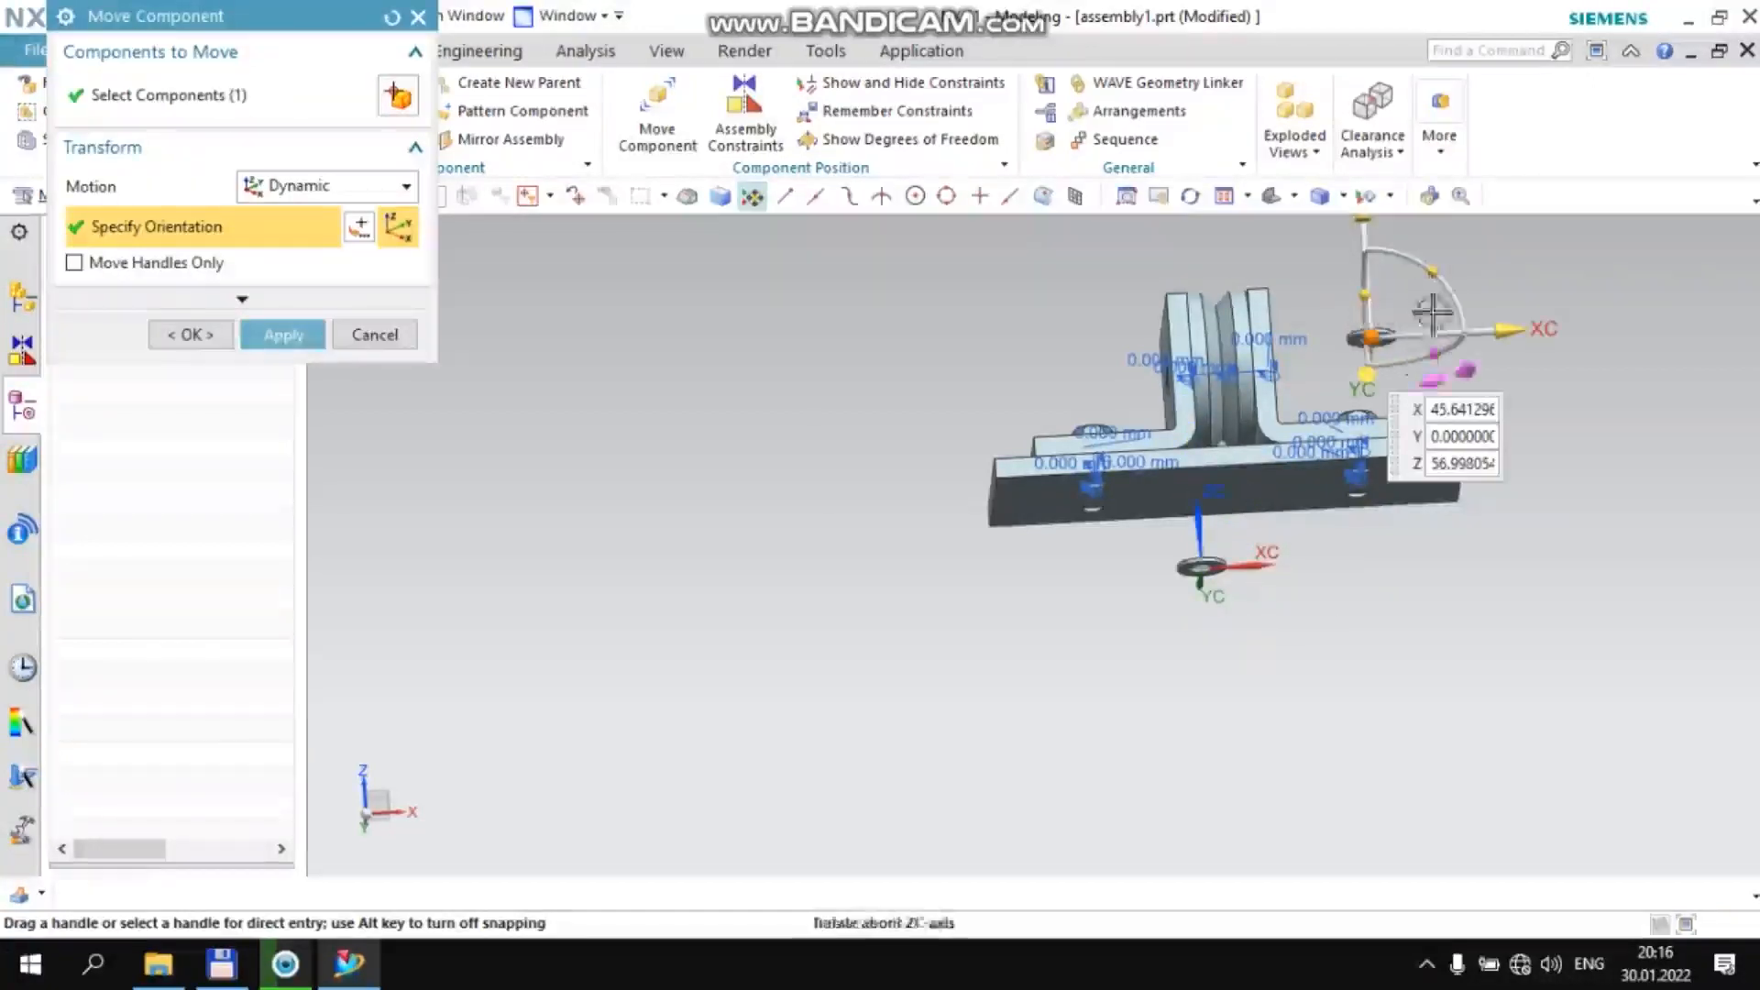
left_click_drag(1446, 269, 1336, 283)
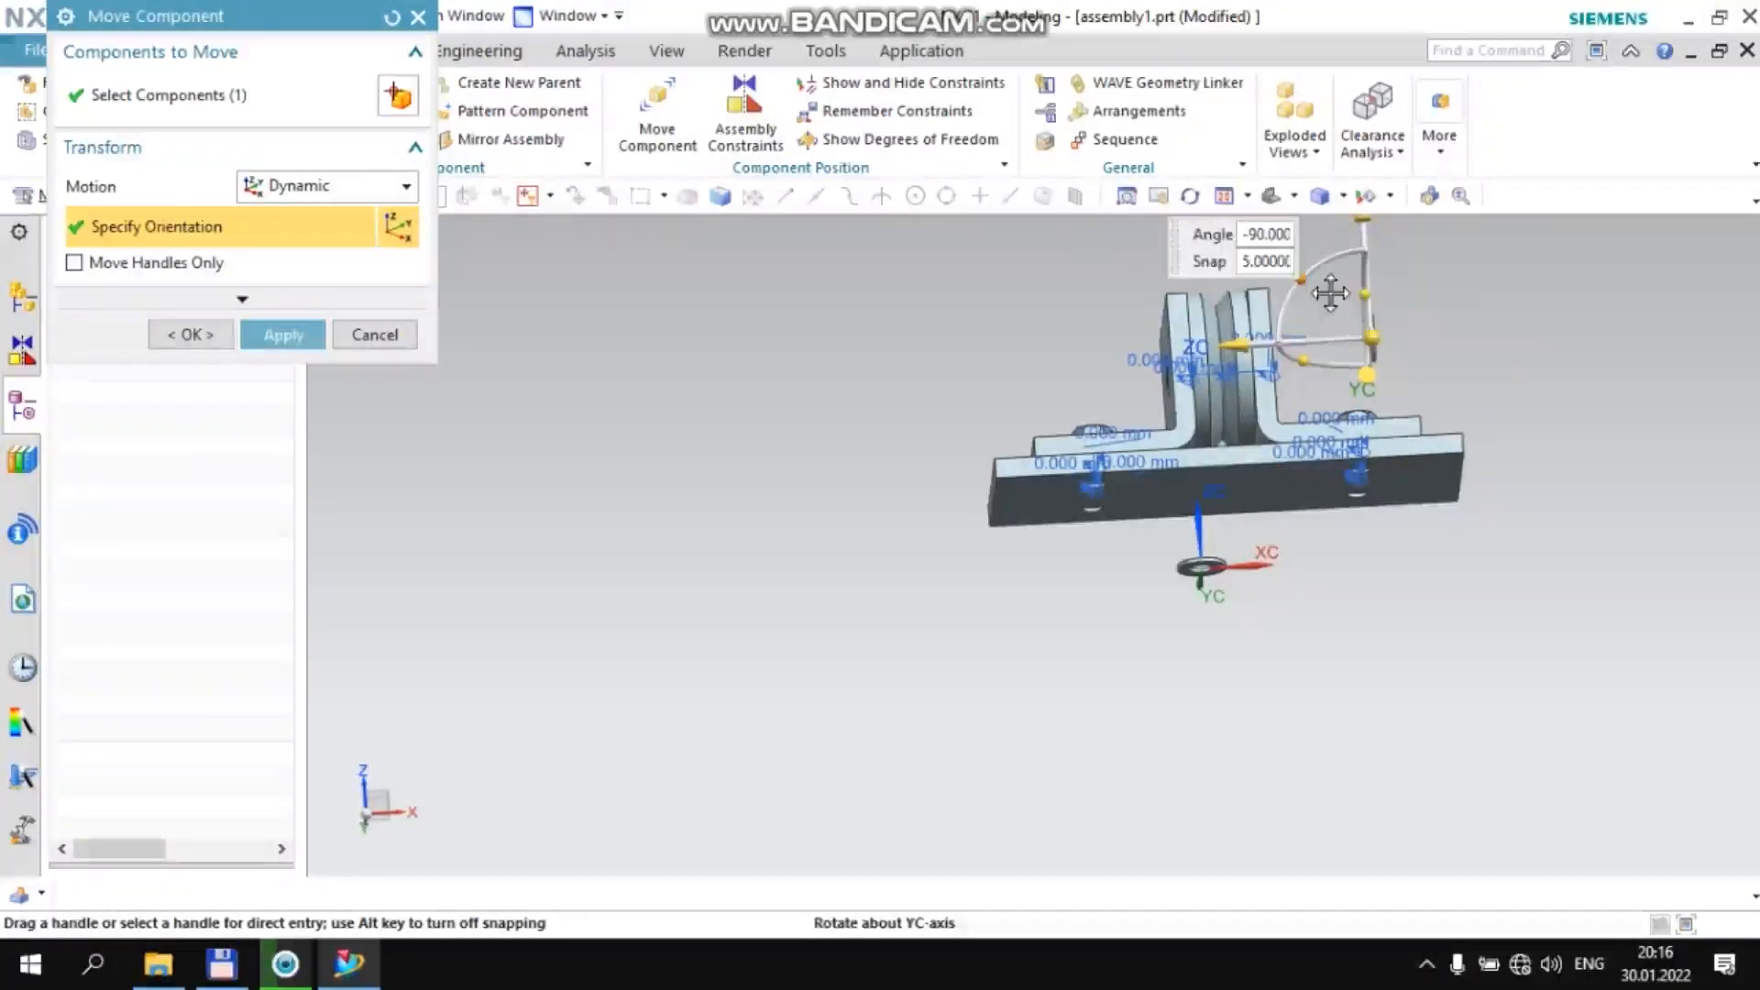
middle_click(1006, 364)
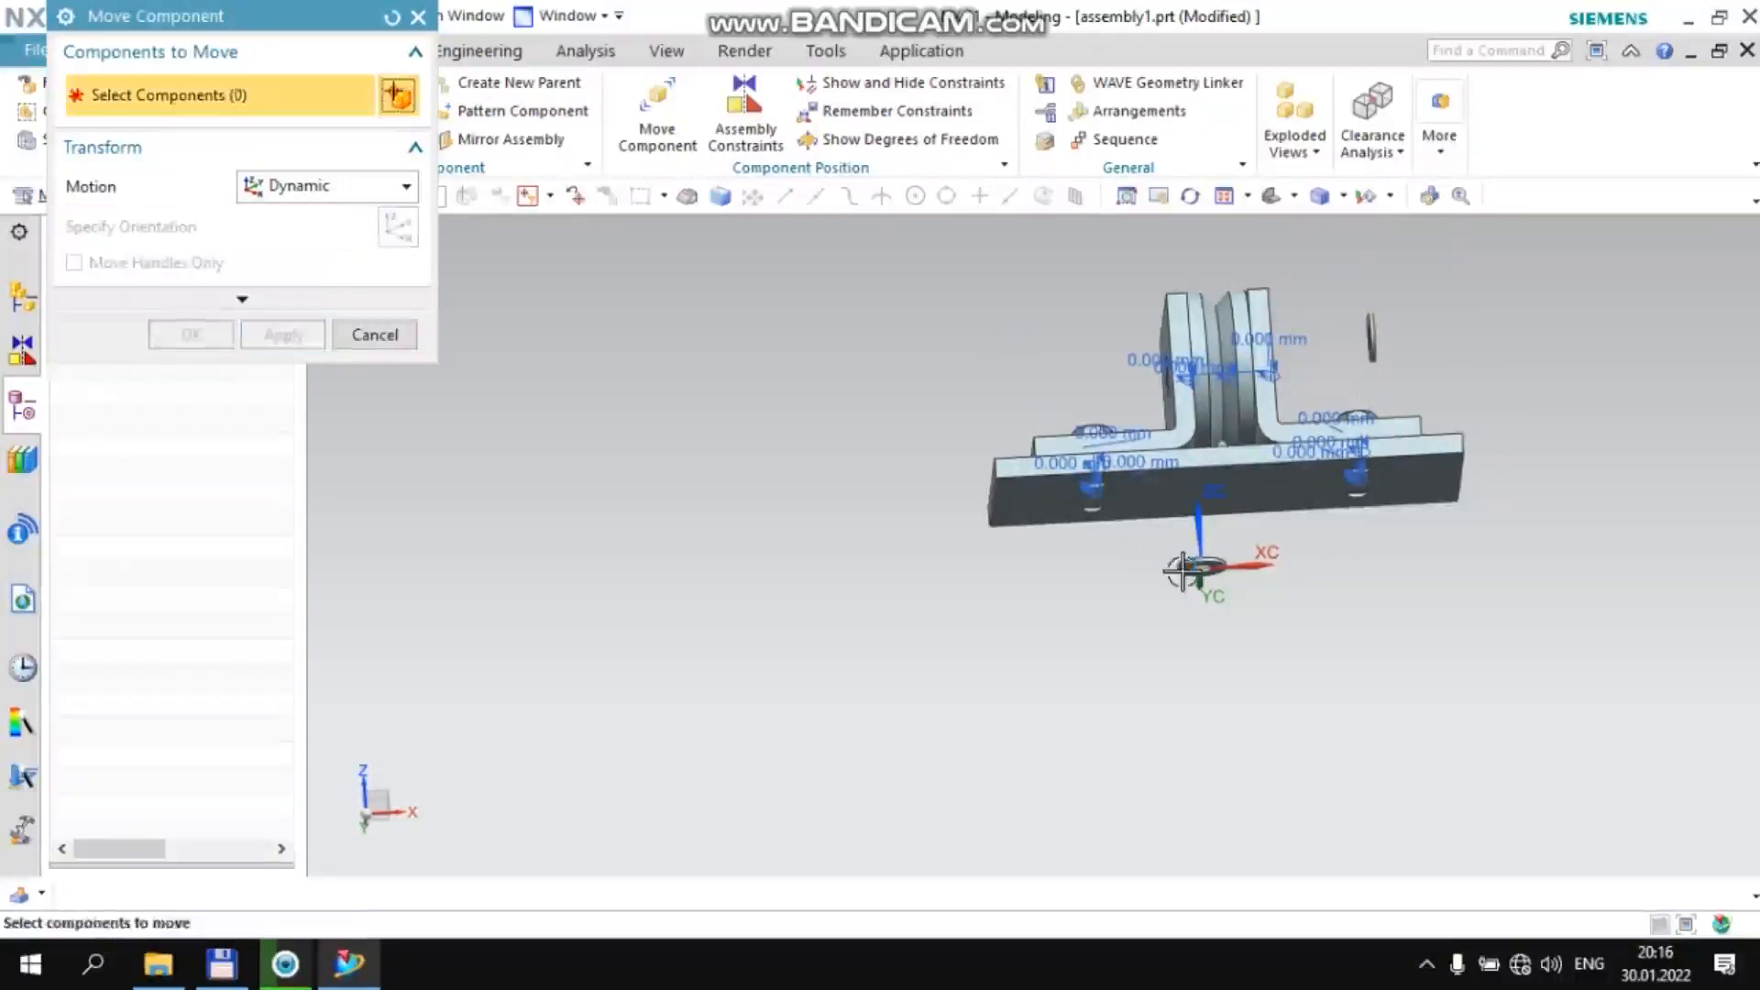
Move the other Shayba washer outside the −XC bracket to about X −38.1, Z 56.8 and rotate it 90° about YC
left_click(140, 237)
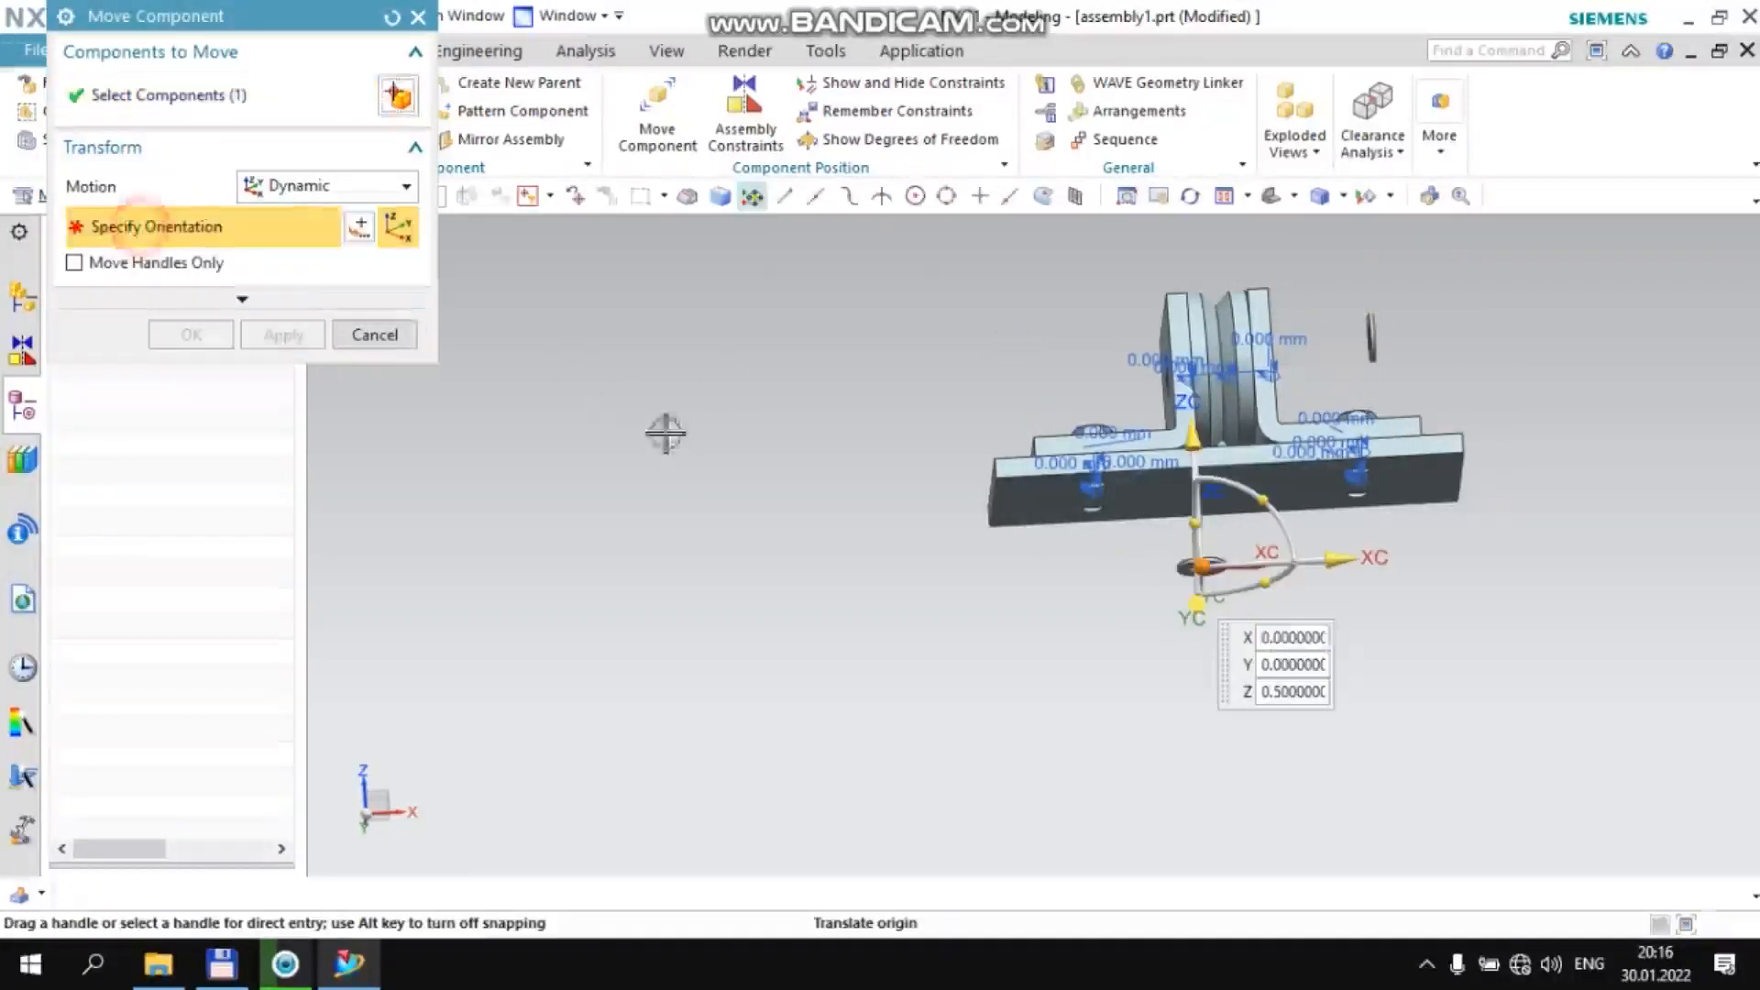
left_click(1040, 357)
left_click_drag(1105, 355, 1109, 468)
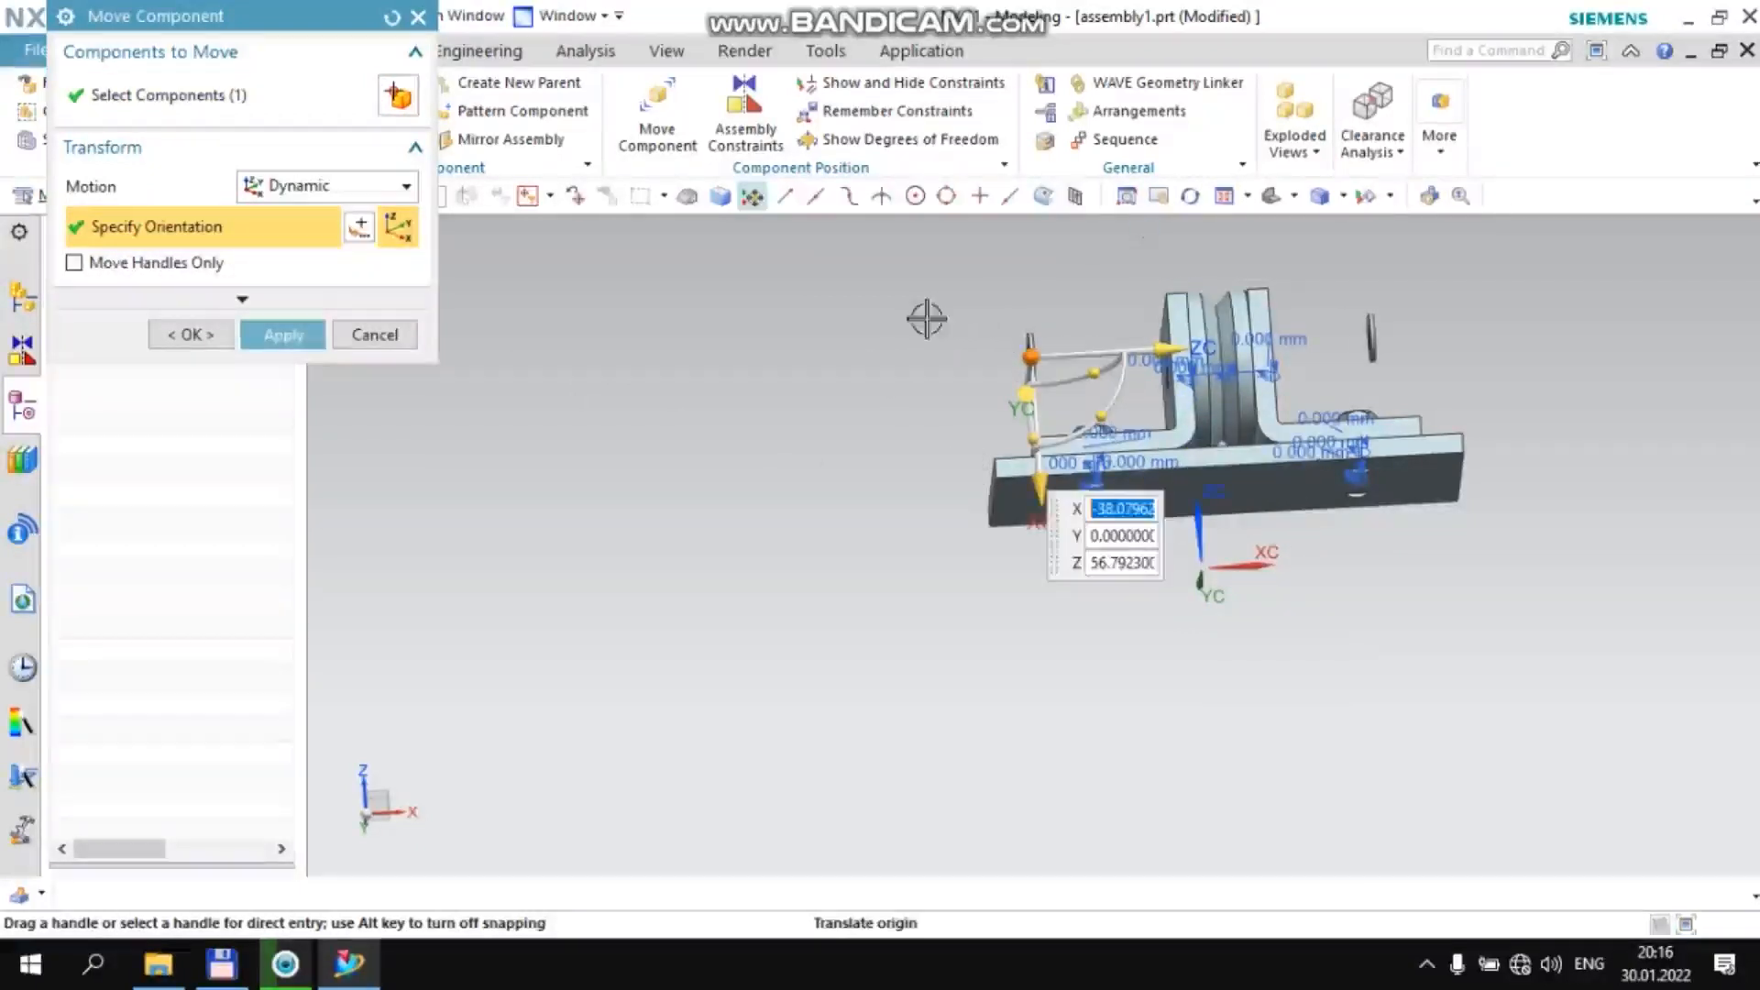
middle_click(806, 313)
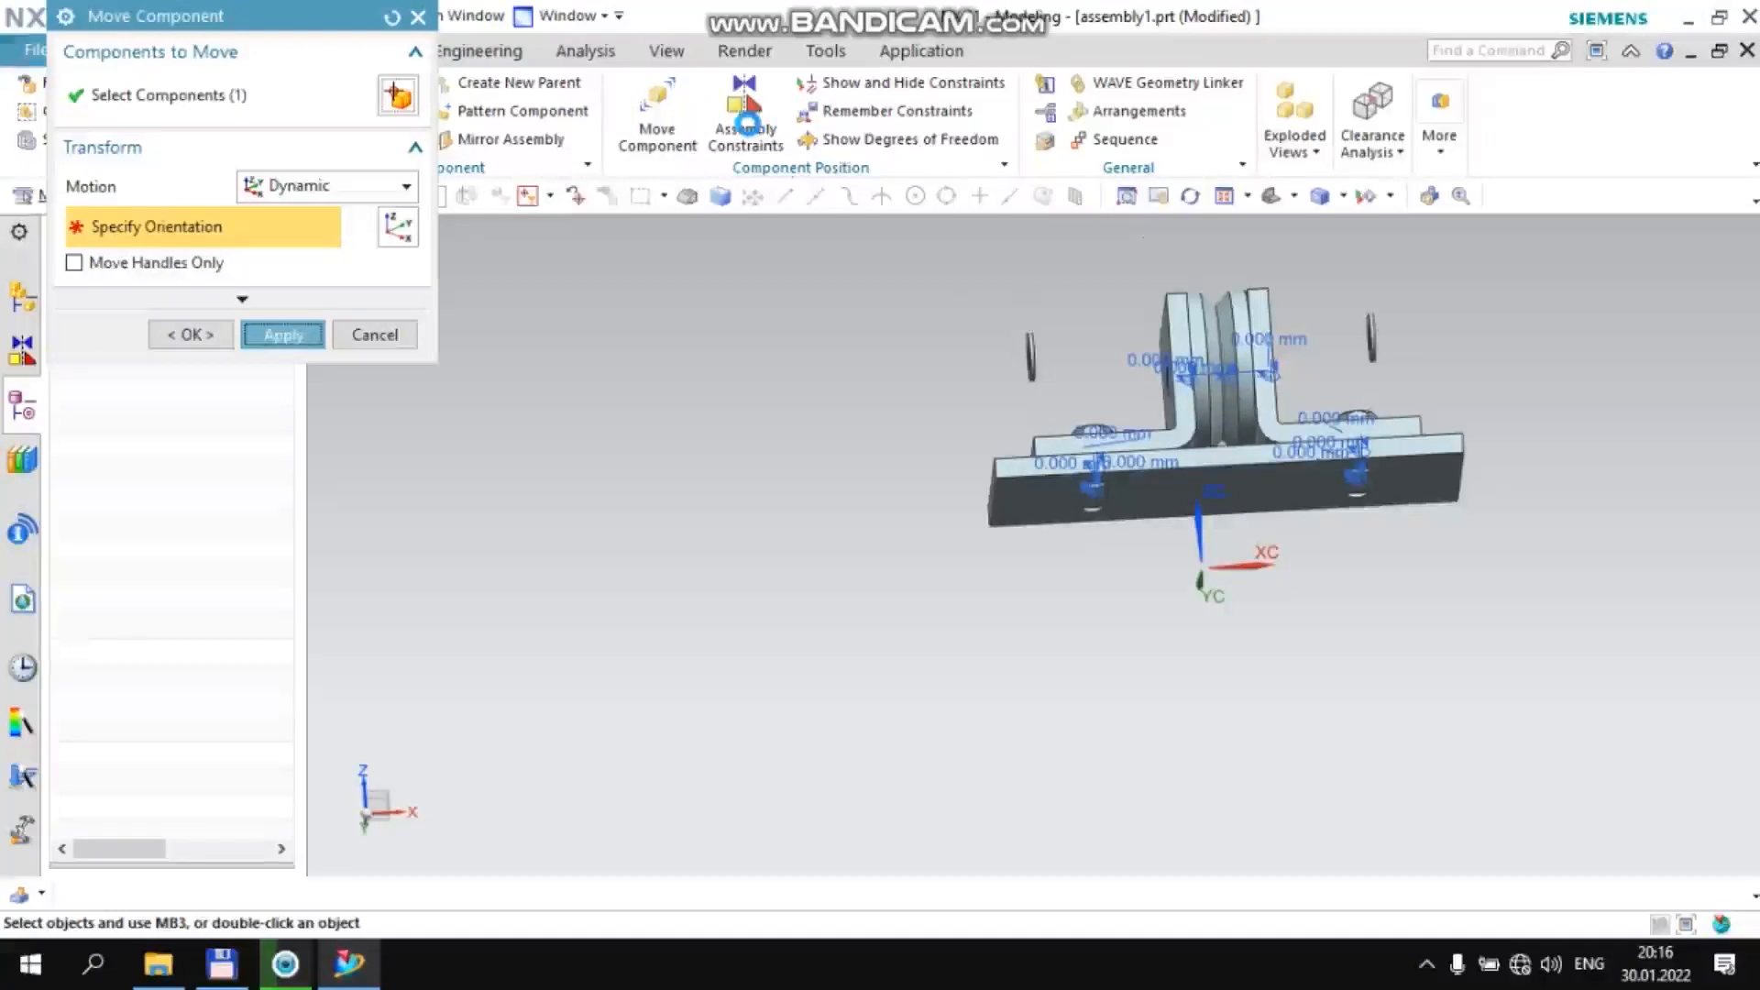
Align and lock the −XC Shayba washer's centerline to the −XC vtulka bushing's centerline and apply the constraint
left_click(747, 122)
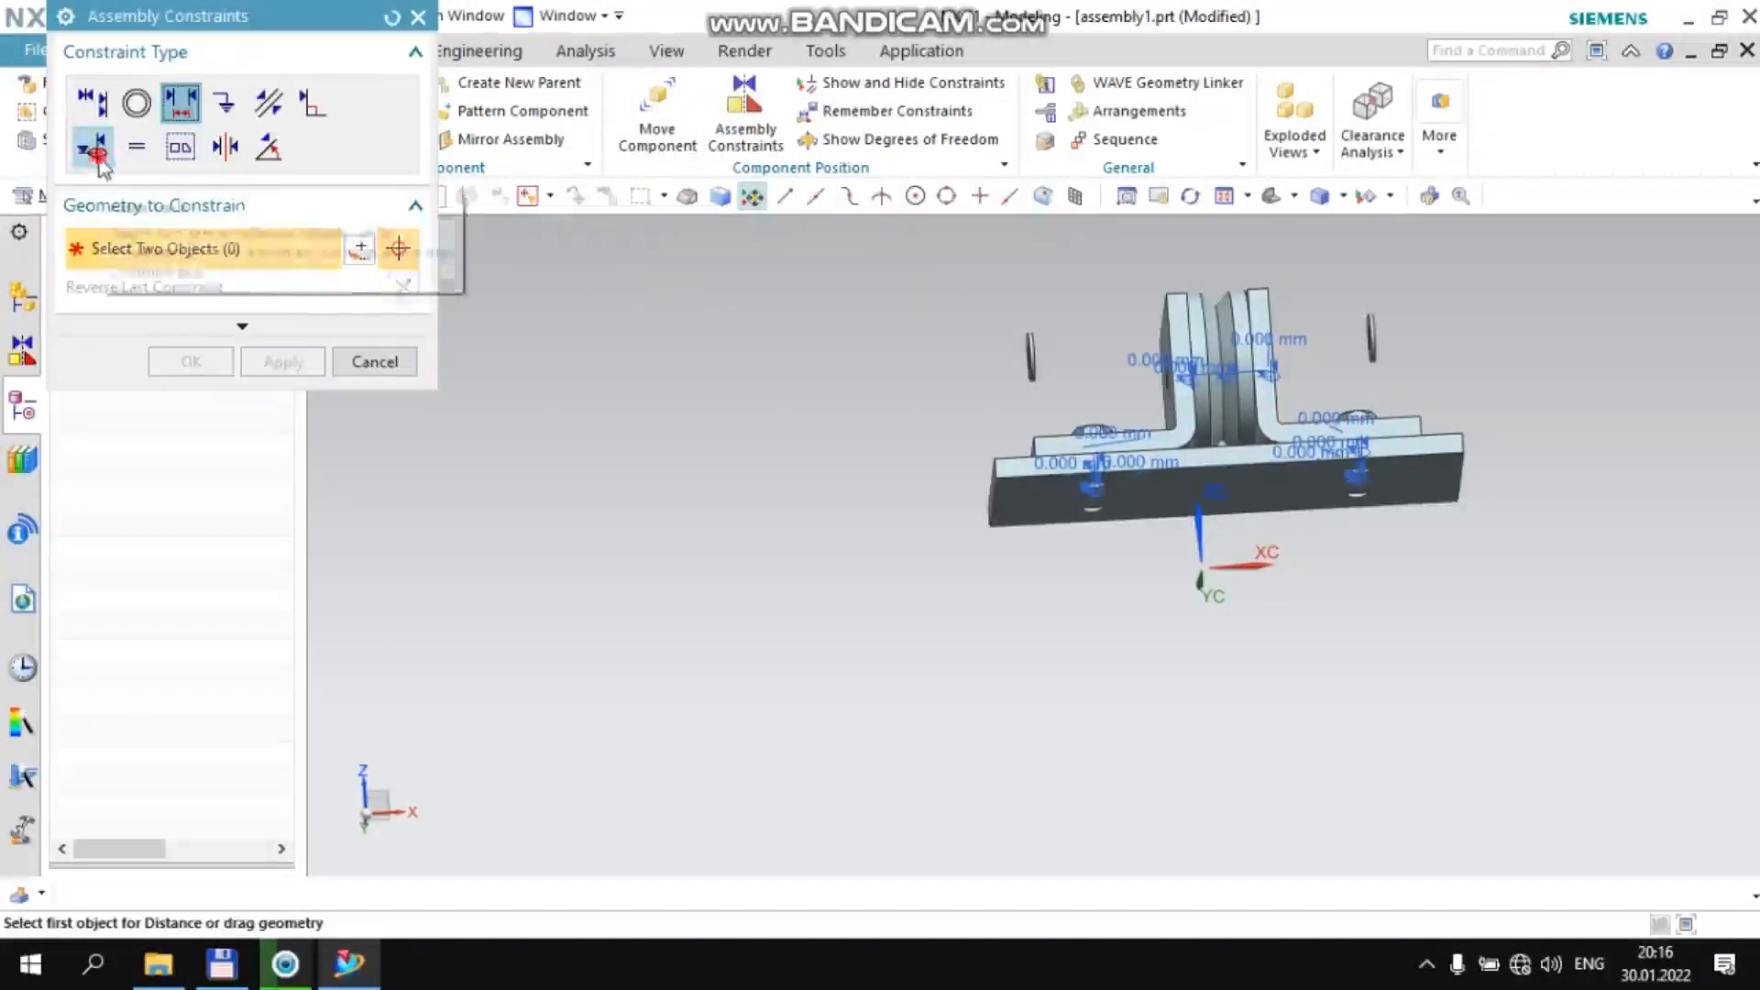
scroll(997, 339, "up", 6)
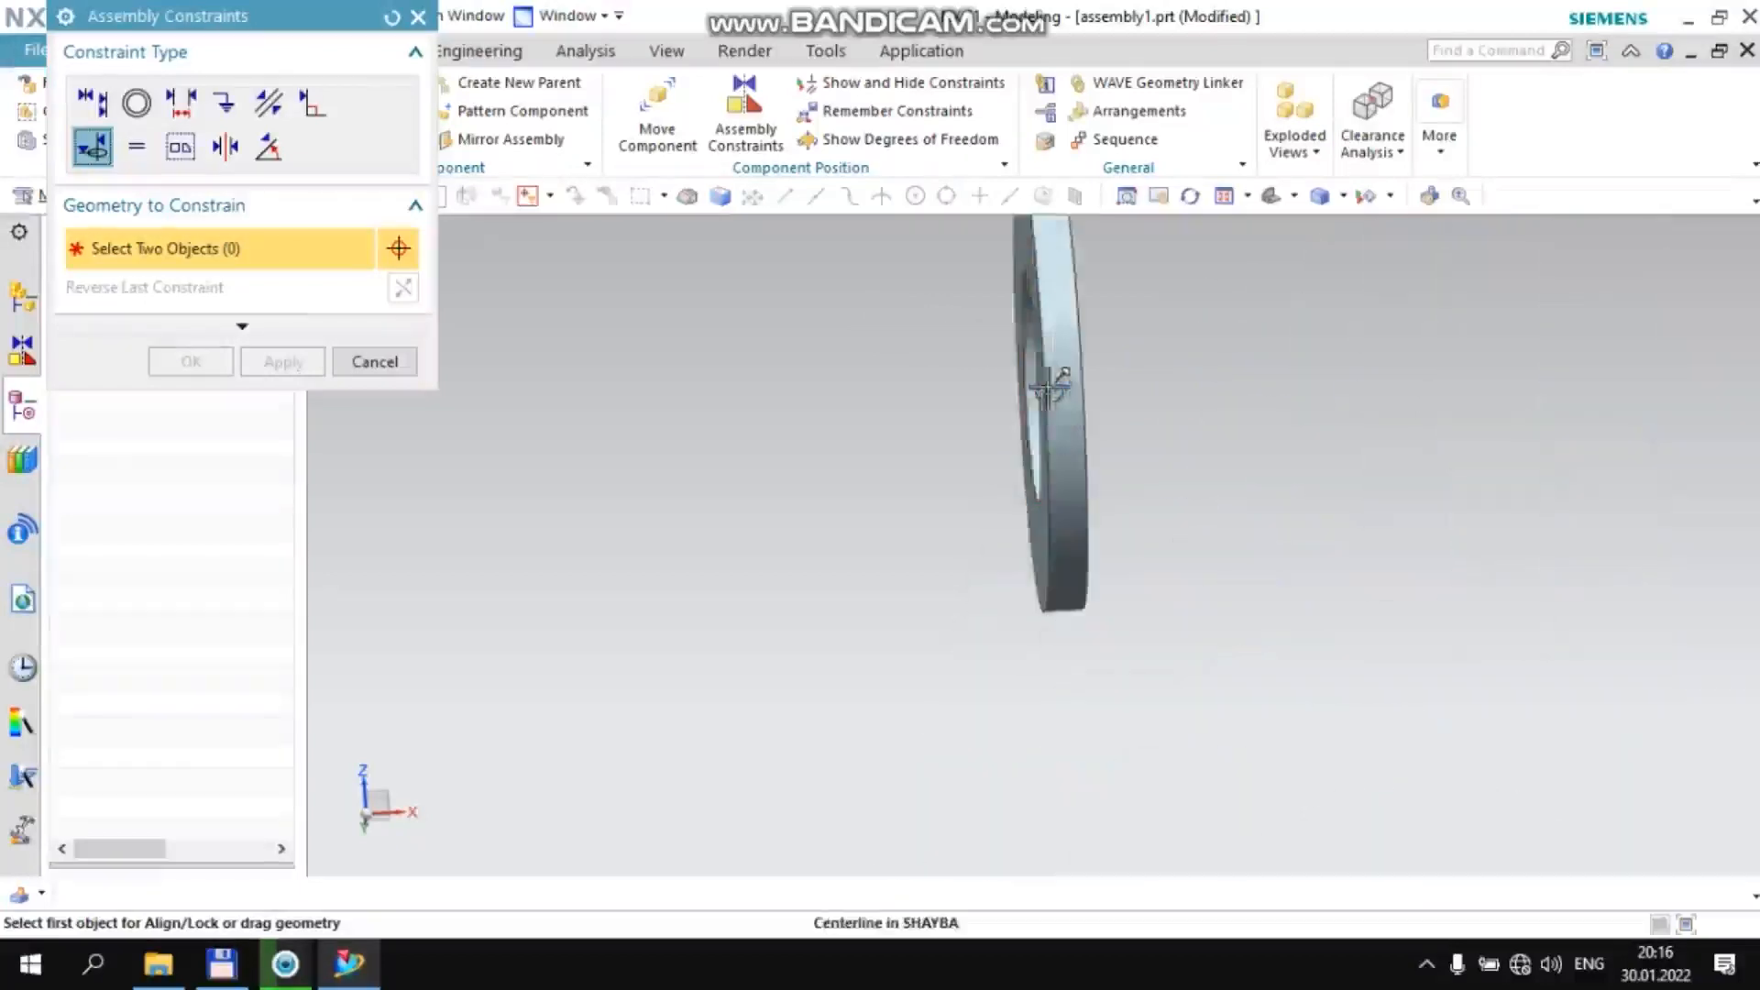
left_click(1034, 375)
scroll(916, 421, "down", 5)
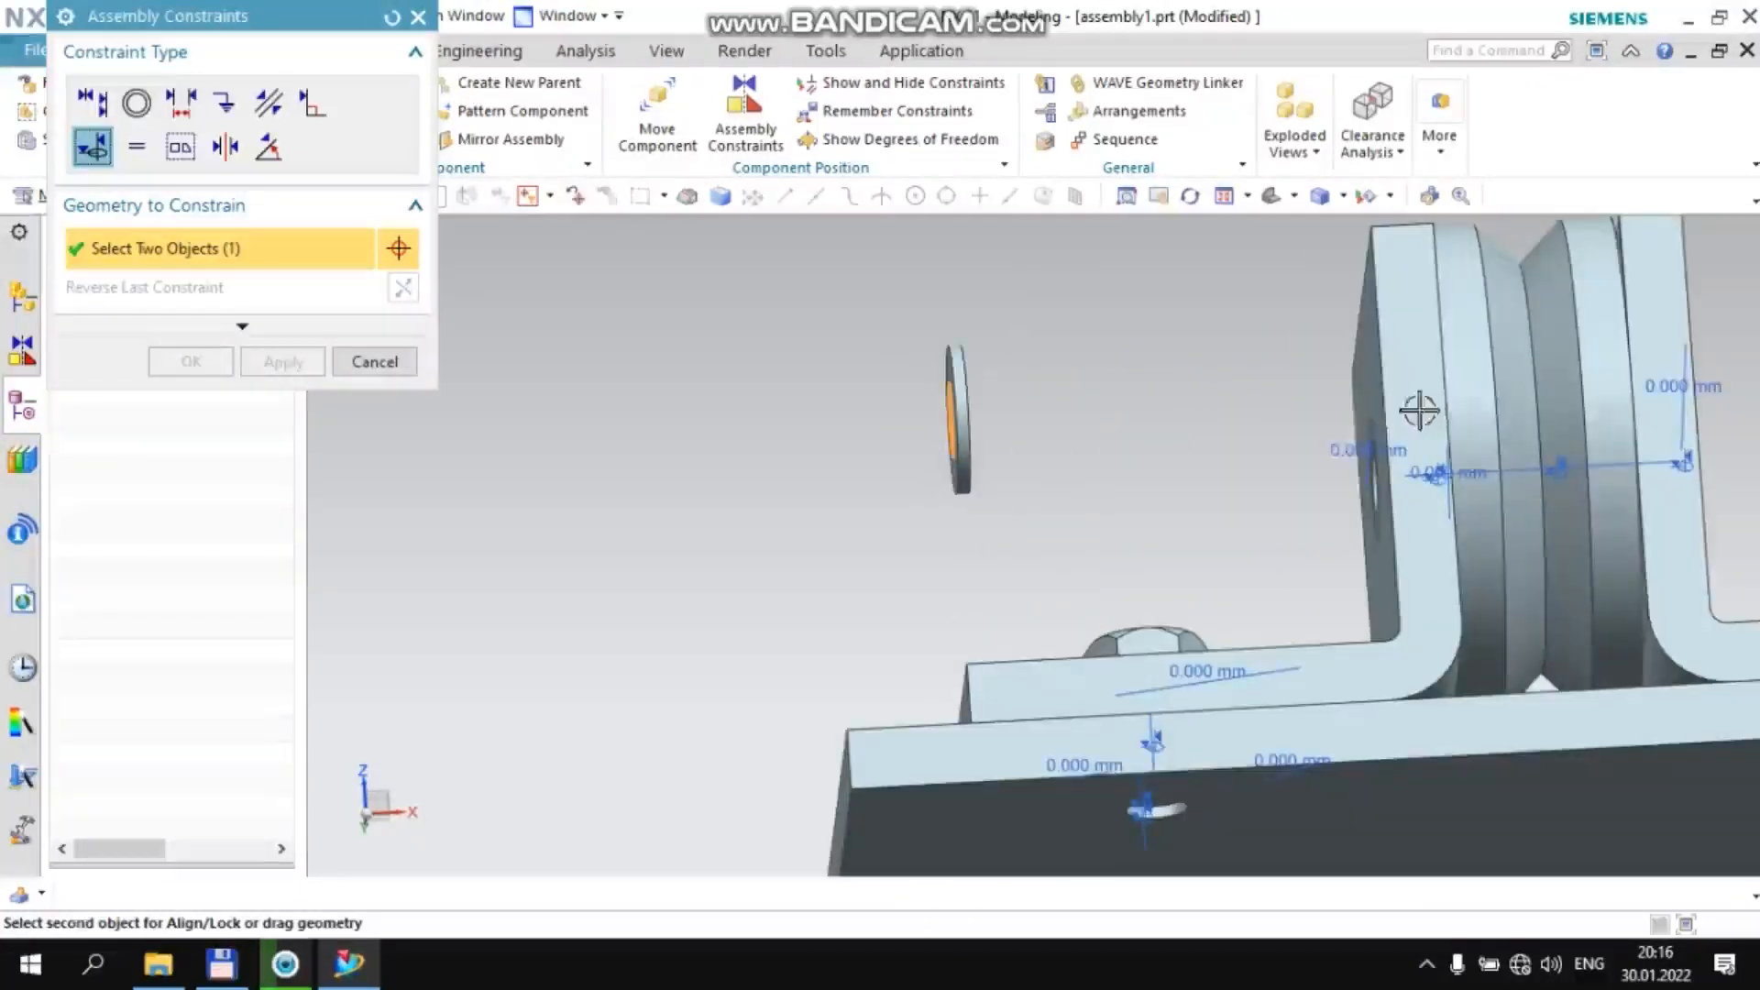
middle_click_drag(1324, 470, 1379, 491)
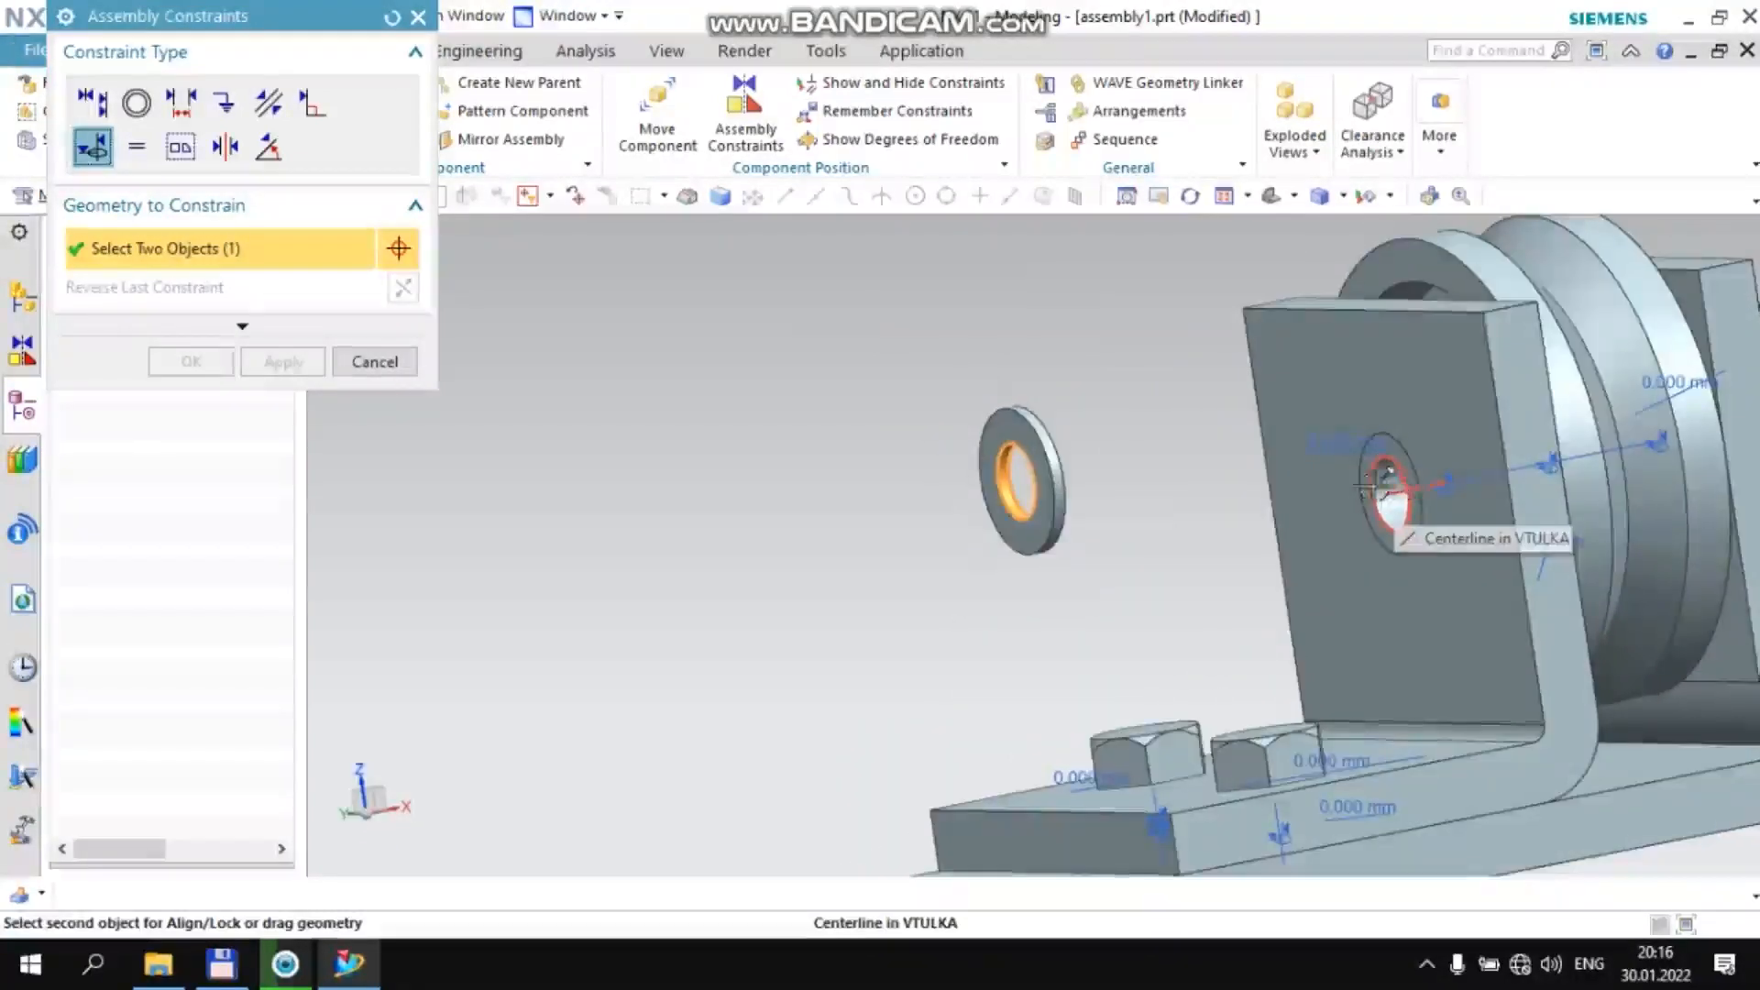
left_click(1380, 481)
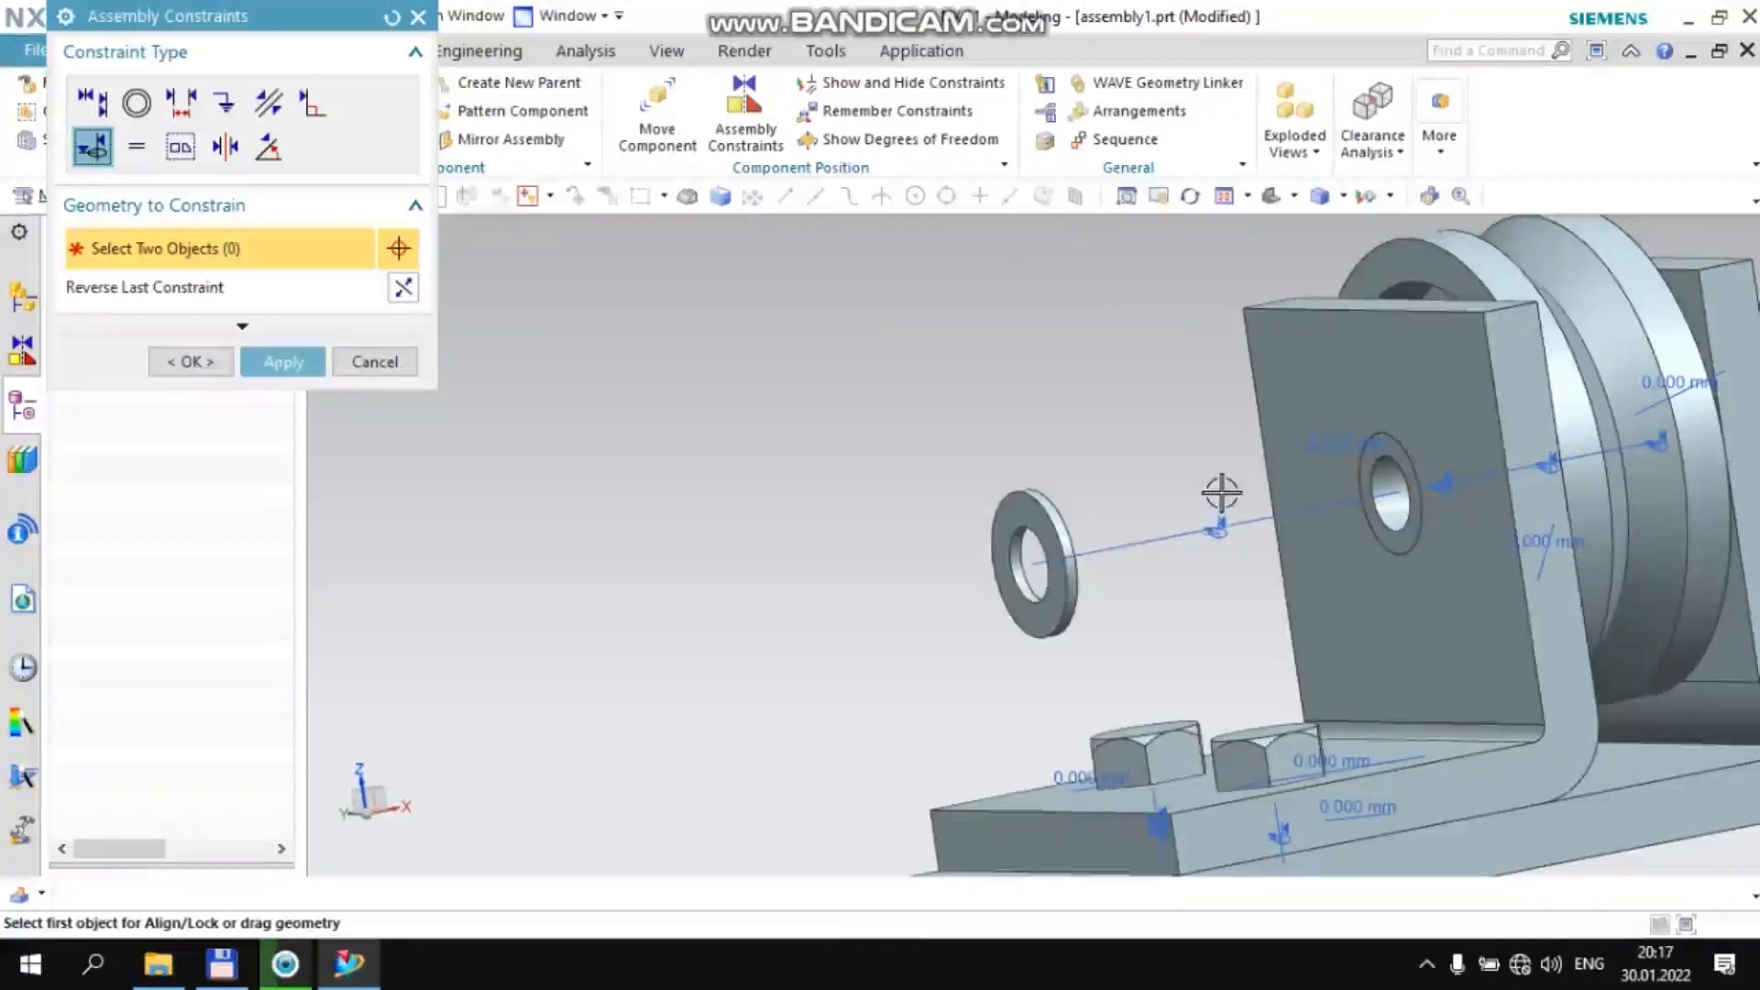
middle_click(1220, 493)
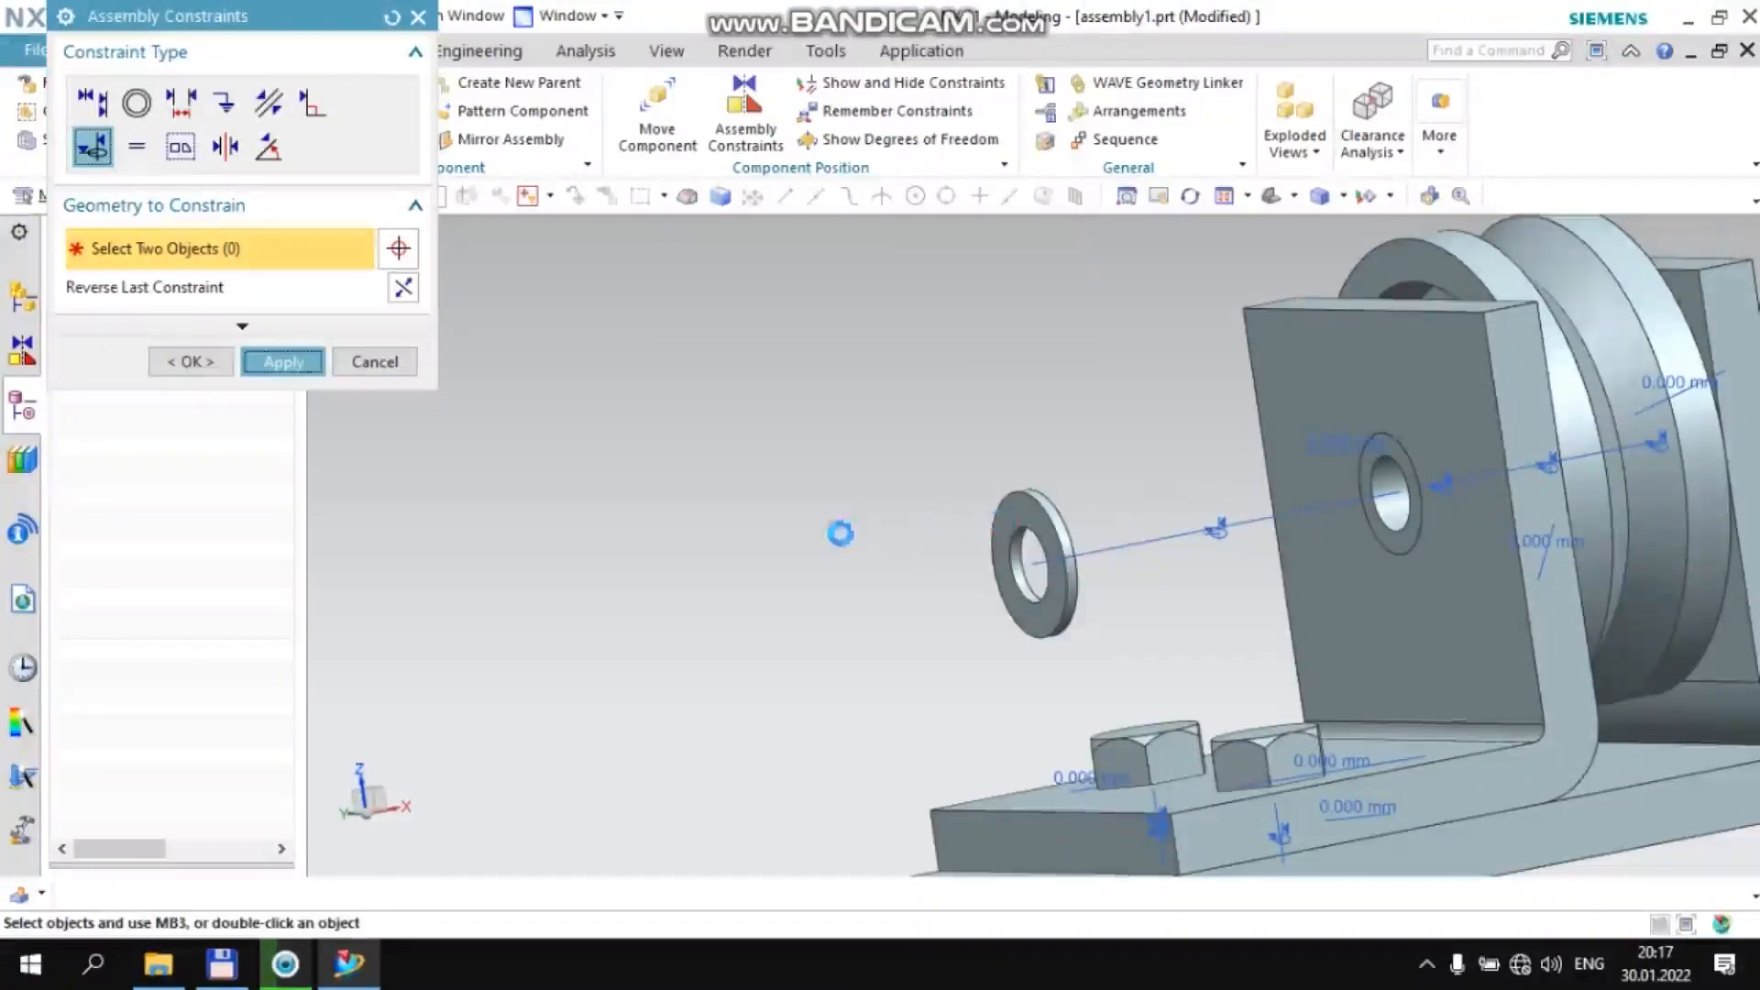
Align and lock the +XC Shayba washer's centerline to the bore of the +XC vtulka bushing
scroll(882, 541, "down", 6)
scroll(1096, 494, "up", 7)
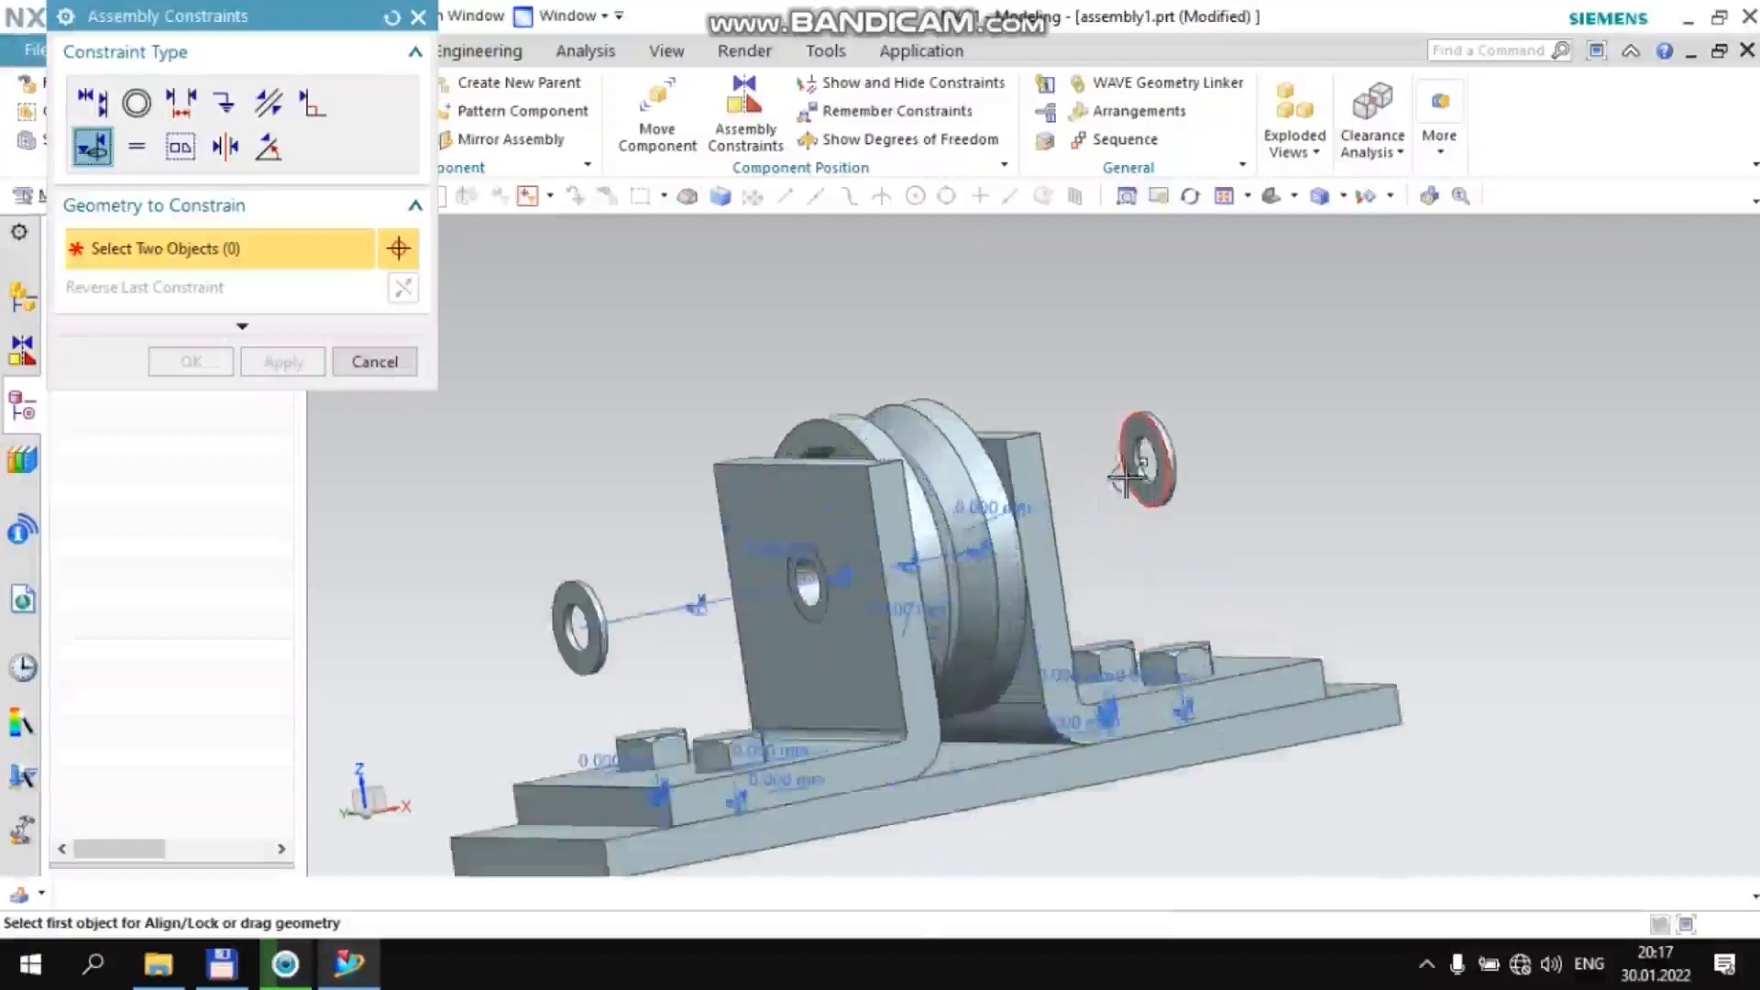
left_click(1146, 446)
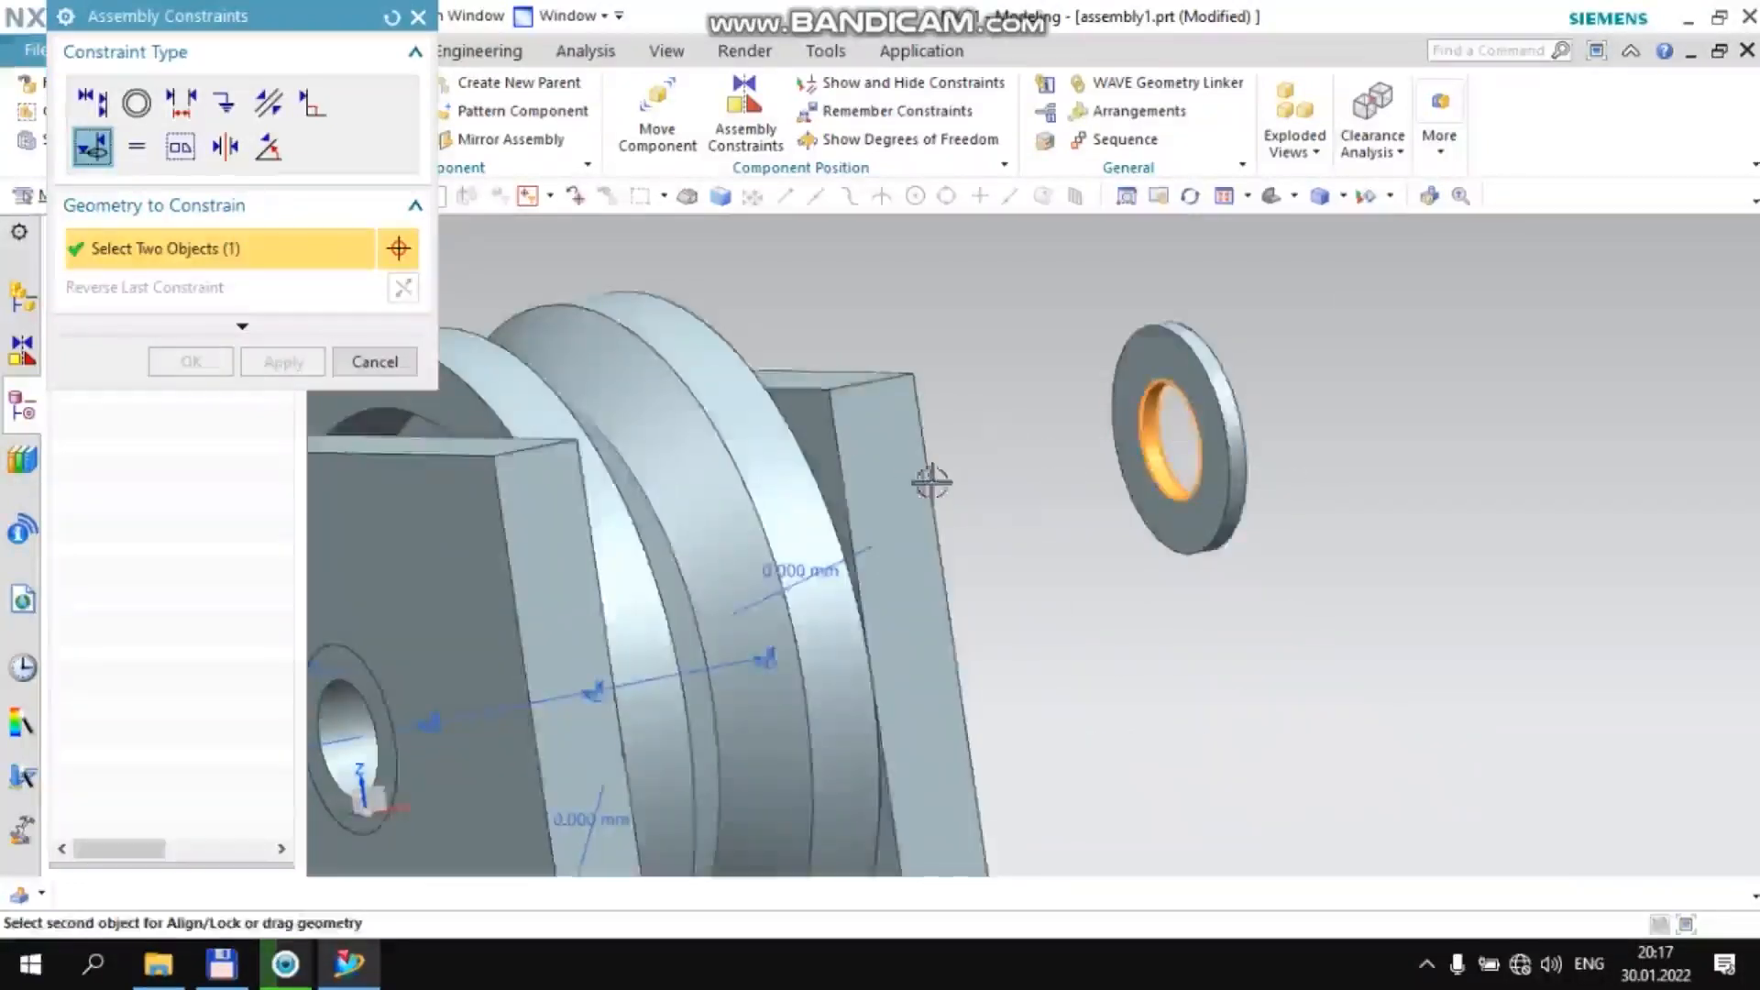
middle_click_drag(935, 476, 898, 489)
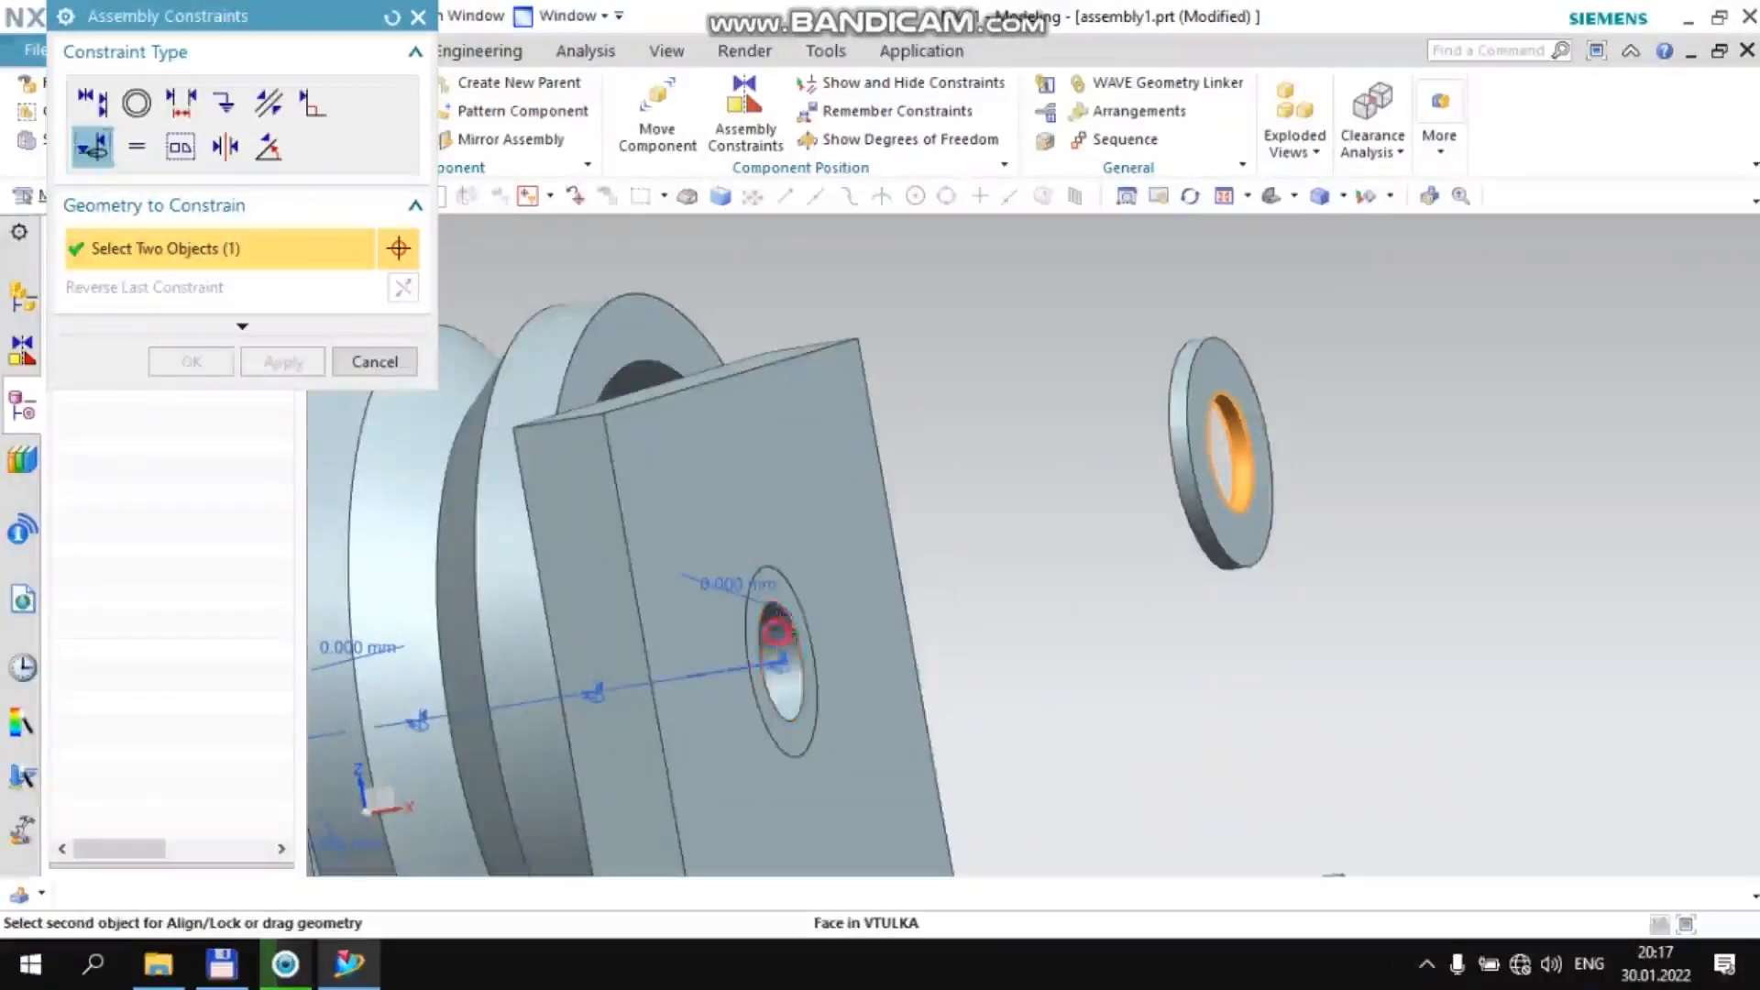
left_click(776, 632)
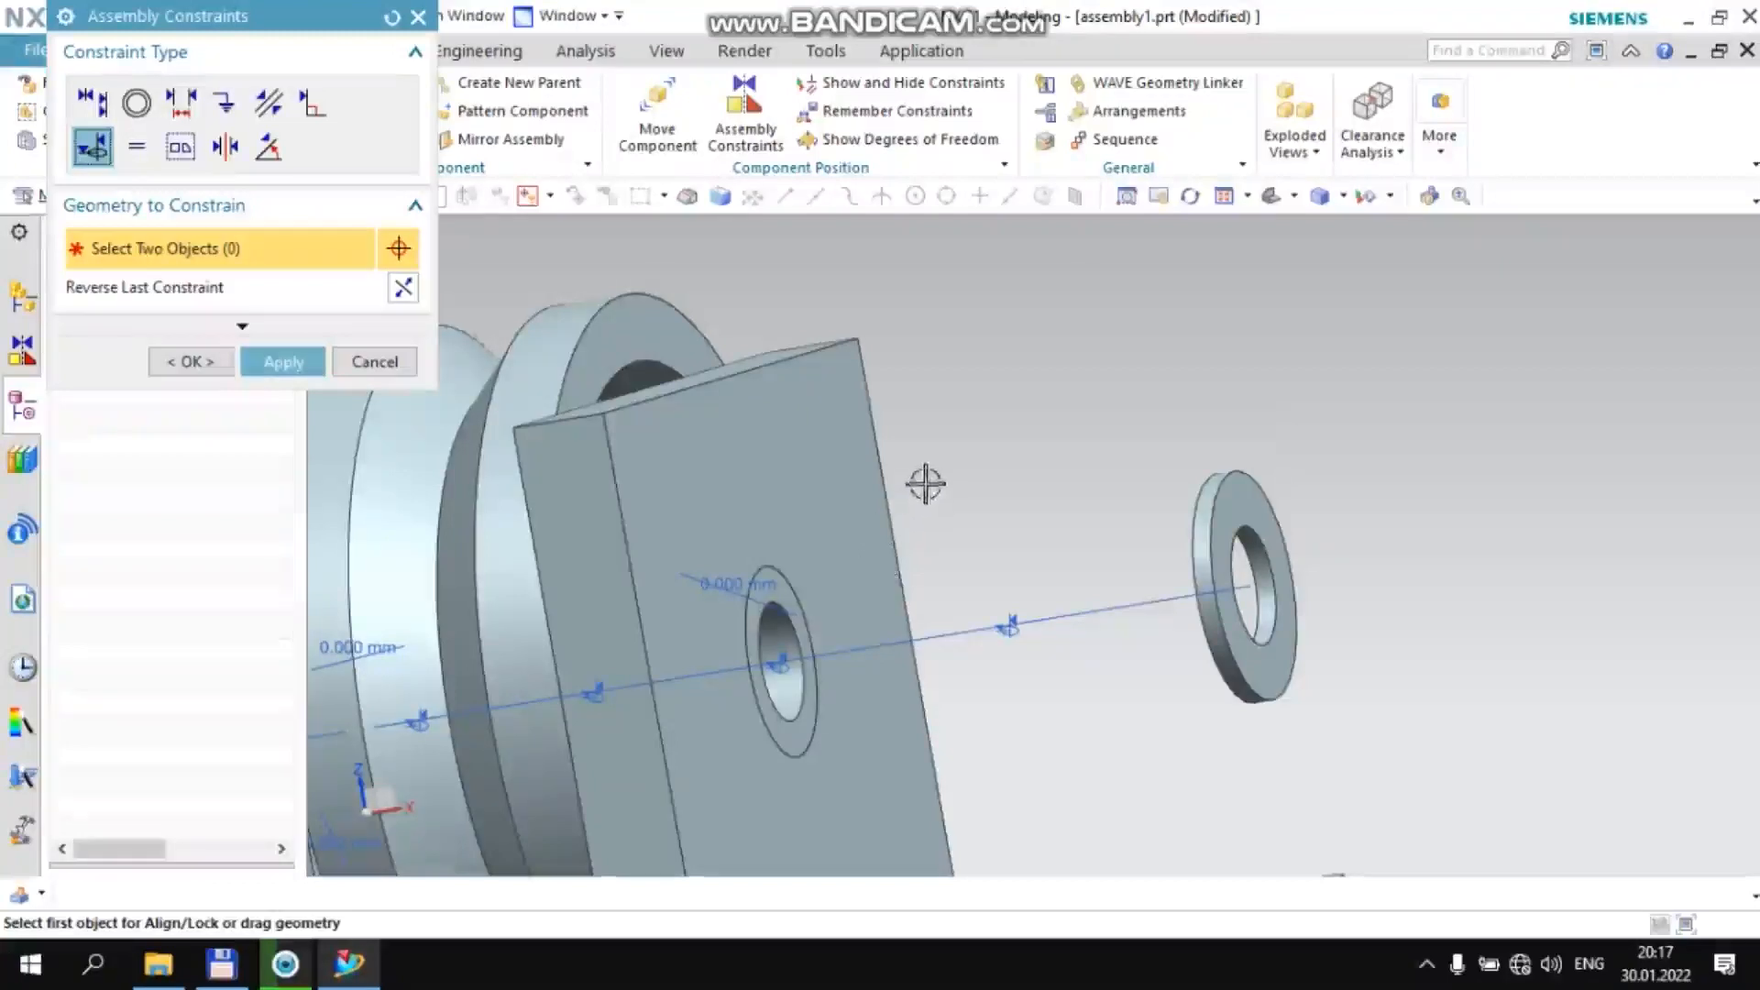
left_click(179, 106)
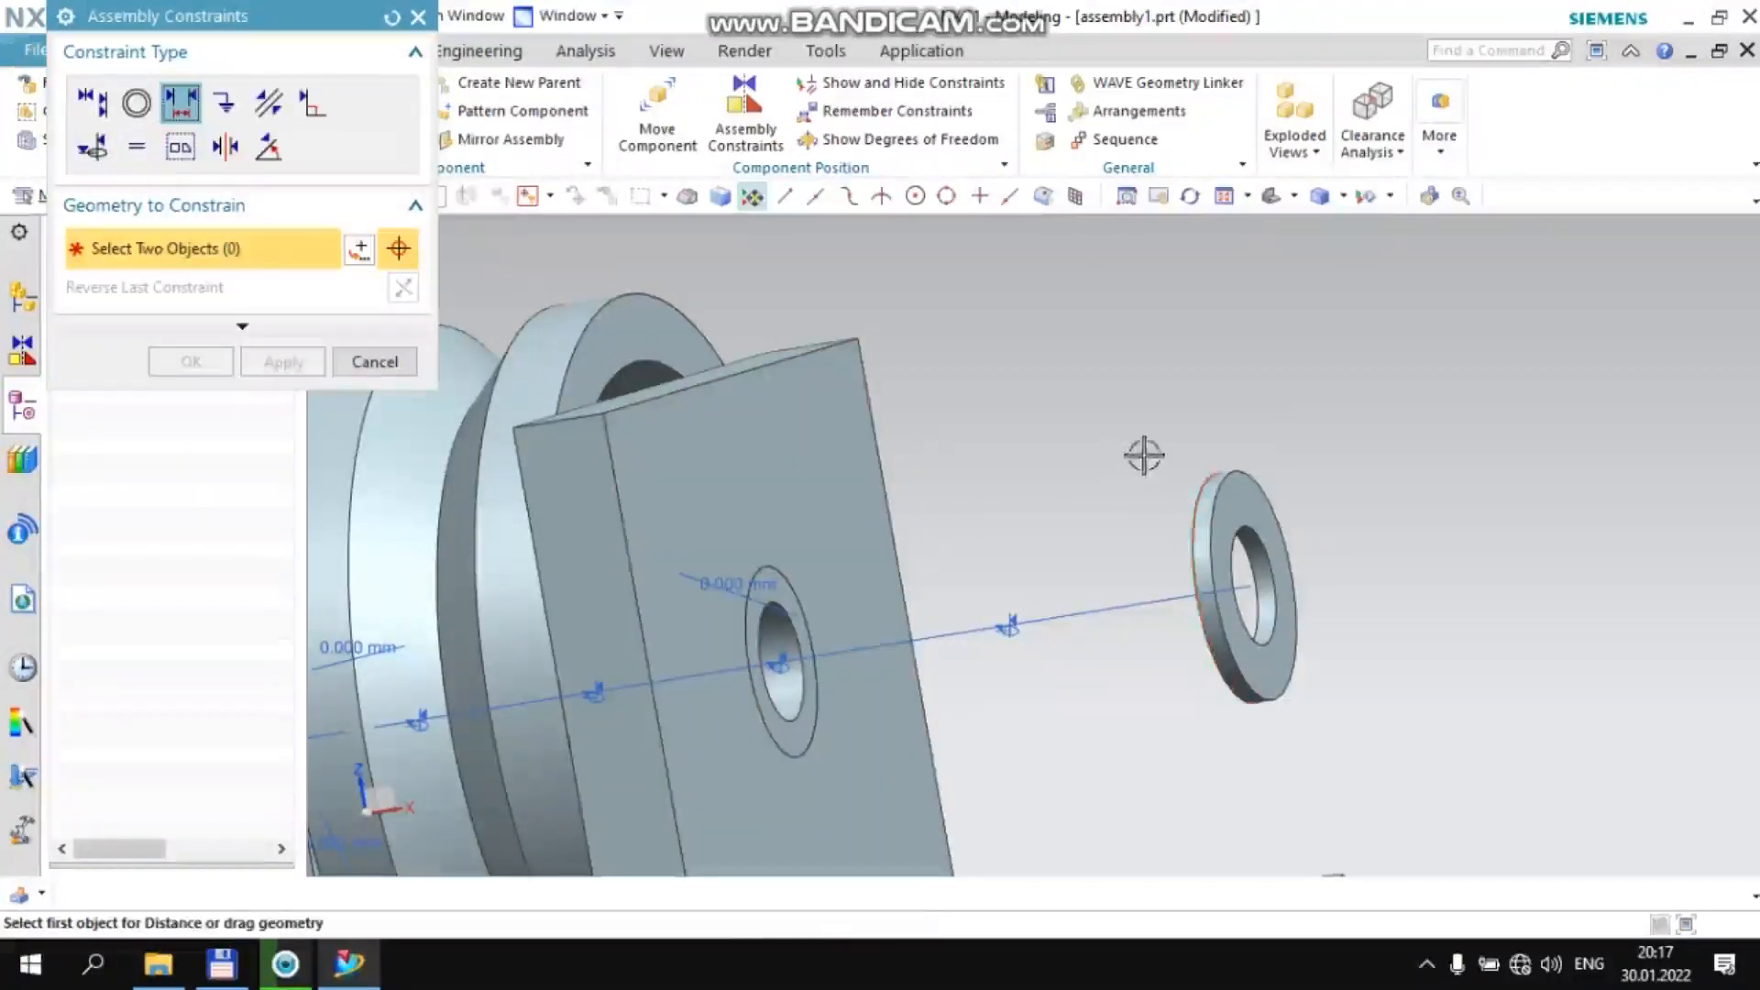
middle_click_drag(1144, 456, 1196, 454)
left_click(1181, 525)
middle_click_drag(1030, 444, 752, 531)
left_click(761, 539)
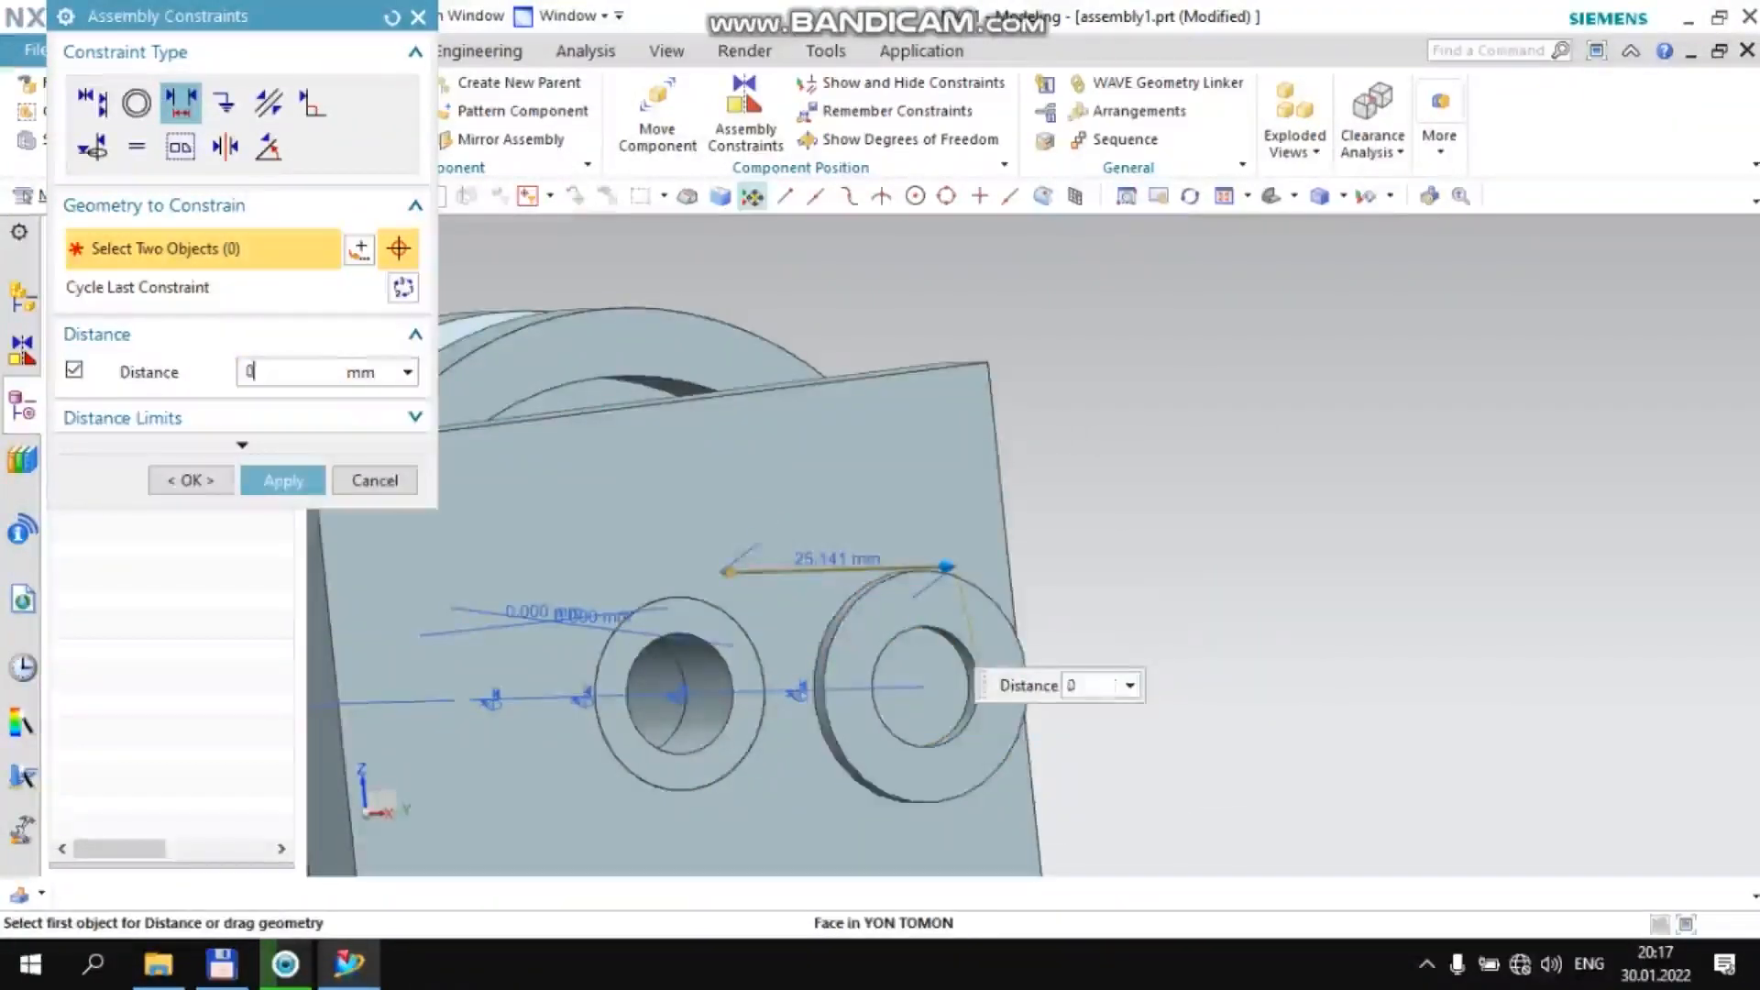
middle_click_drag(767, 538, 897, 475)
scroll(411, 550, "up", 4)
left_click(475, 567)
middle_click_drag(562, 451, 1063, 495)
left_click(1089, 496)
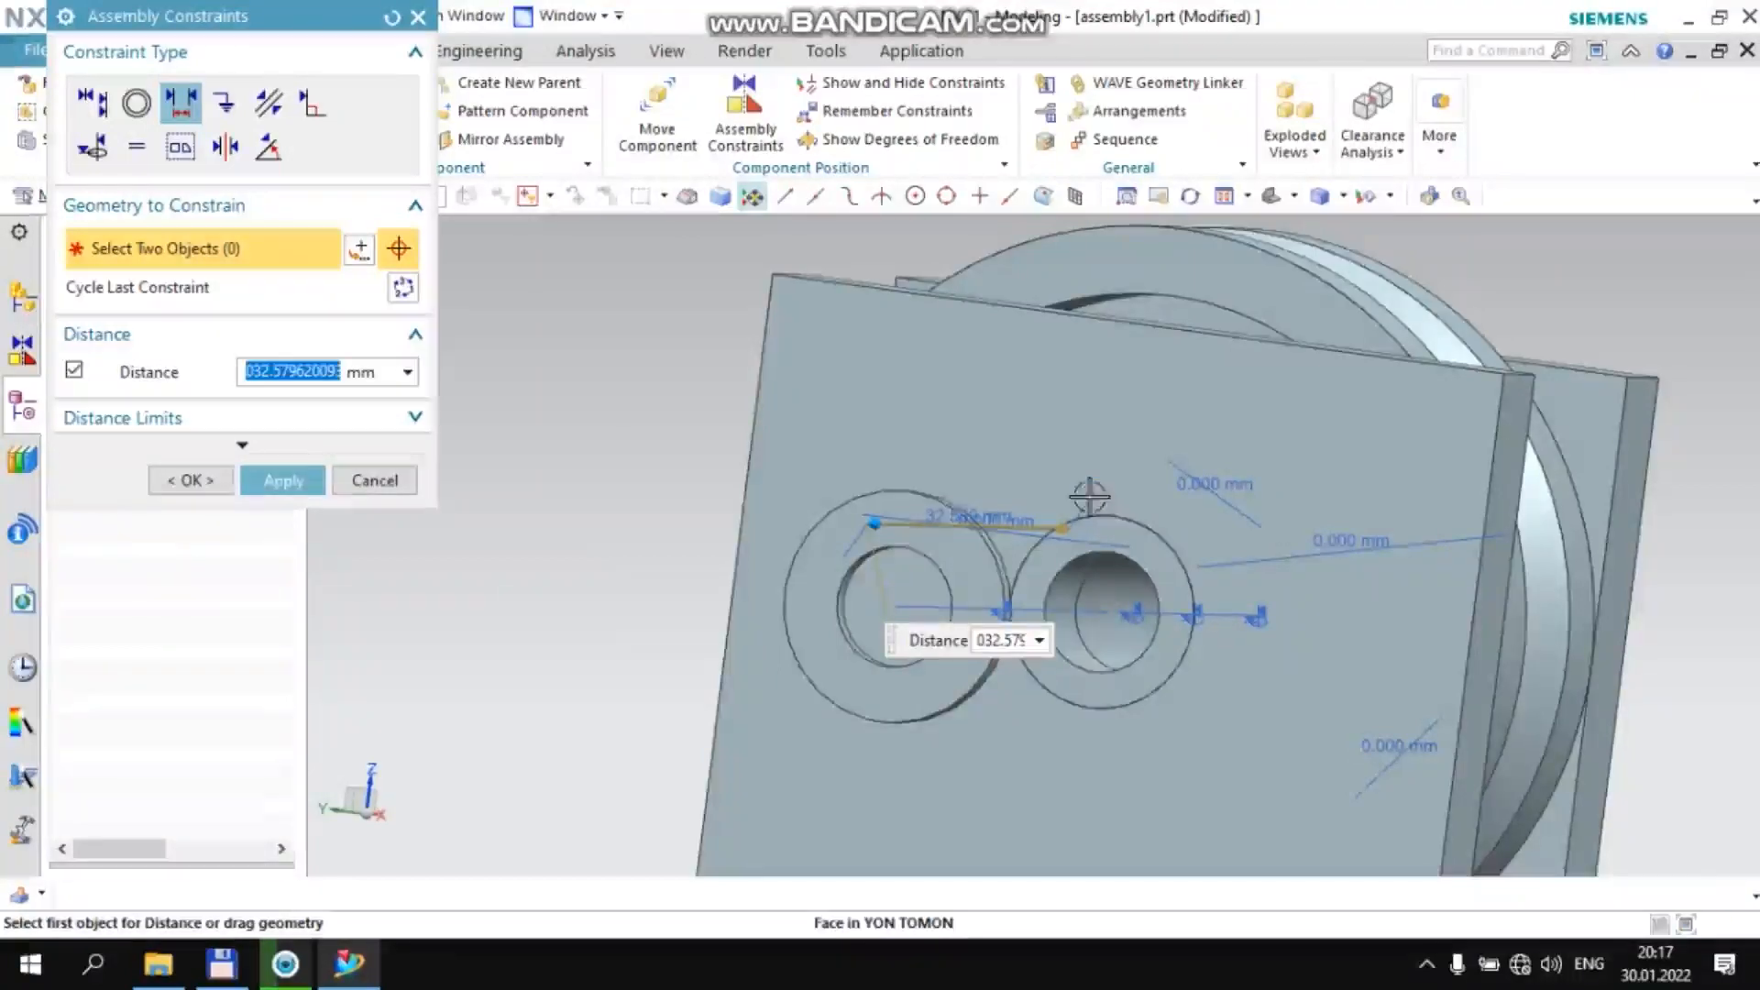
scroll(1027, 455, "down", 3)
middle_click_drag(1036, 463, 821, 525)
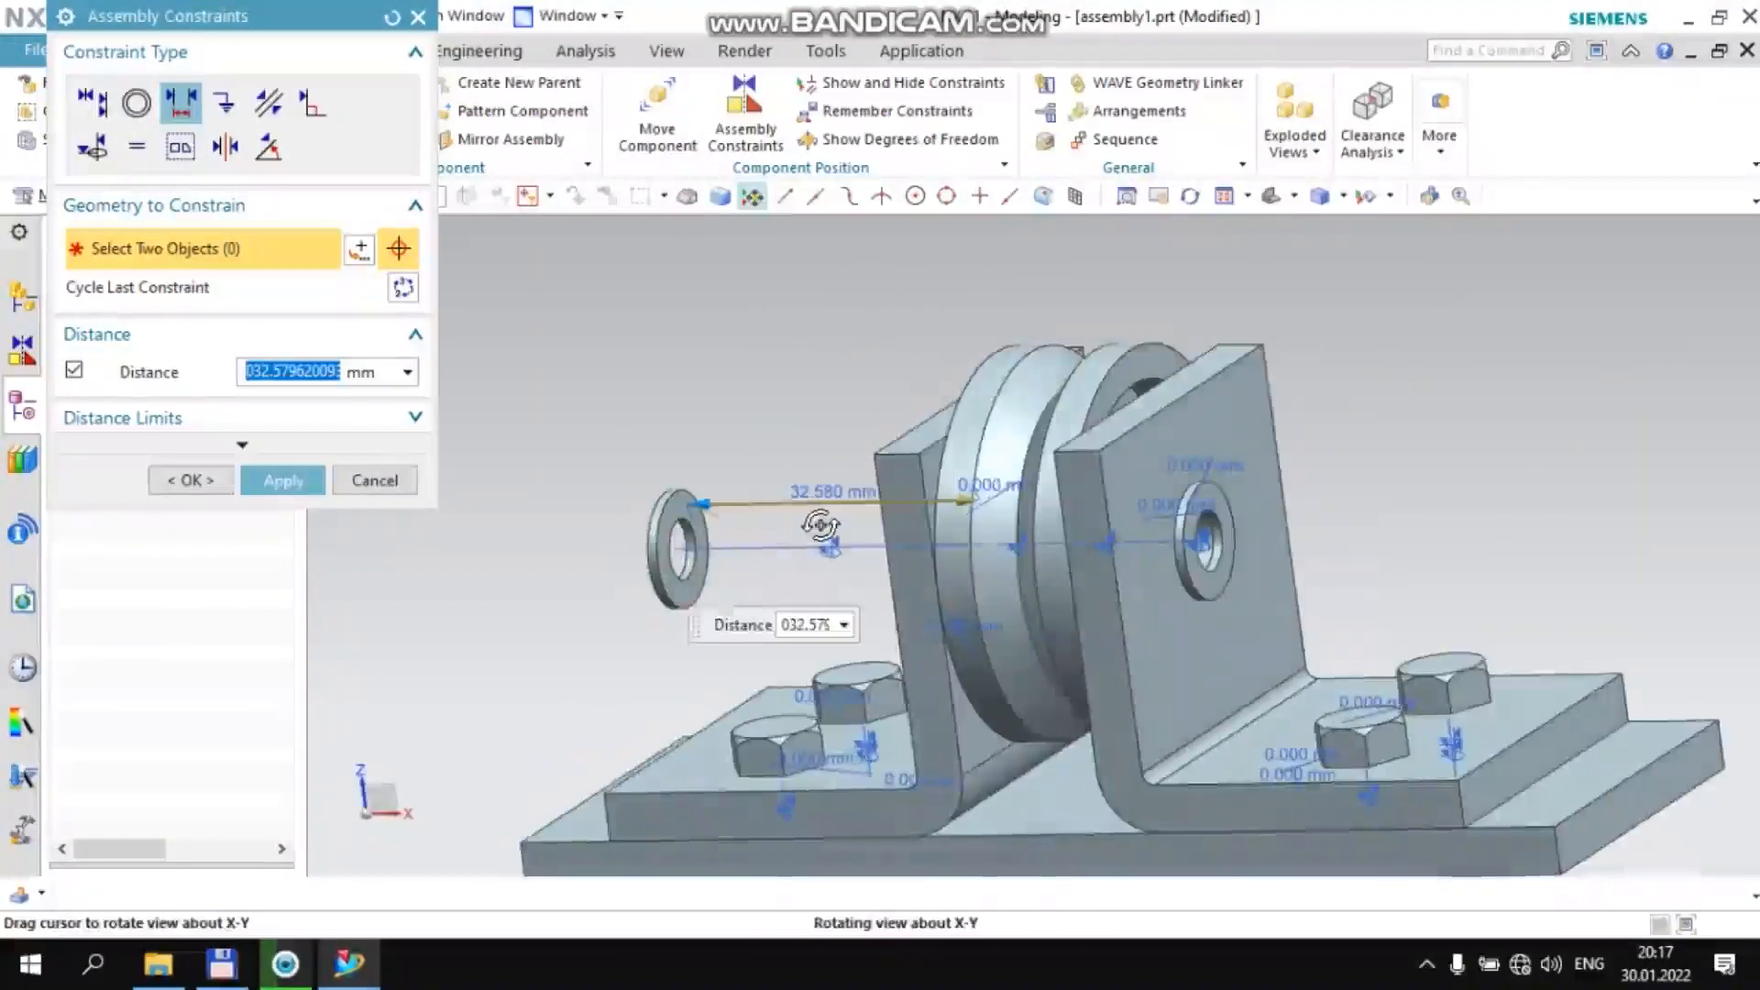
left_click(385, 481)
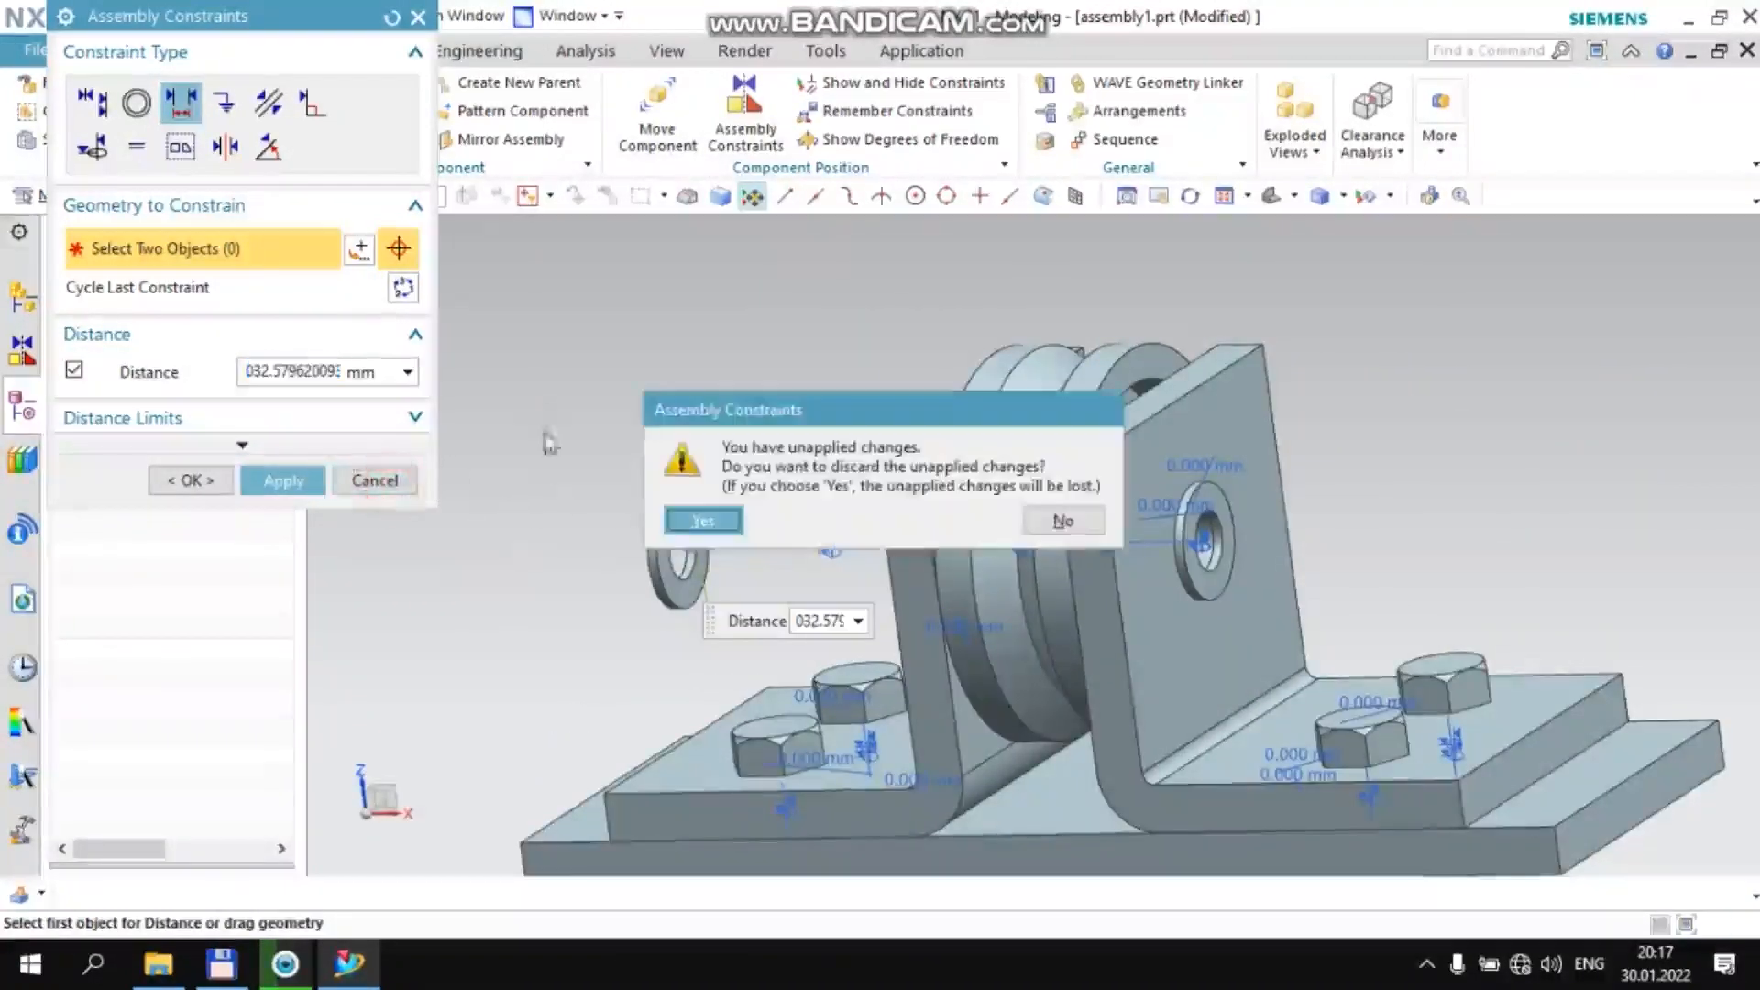
left_click(703, 520)
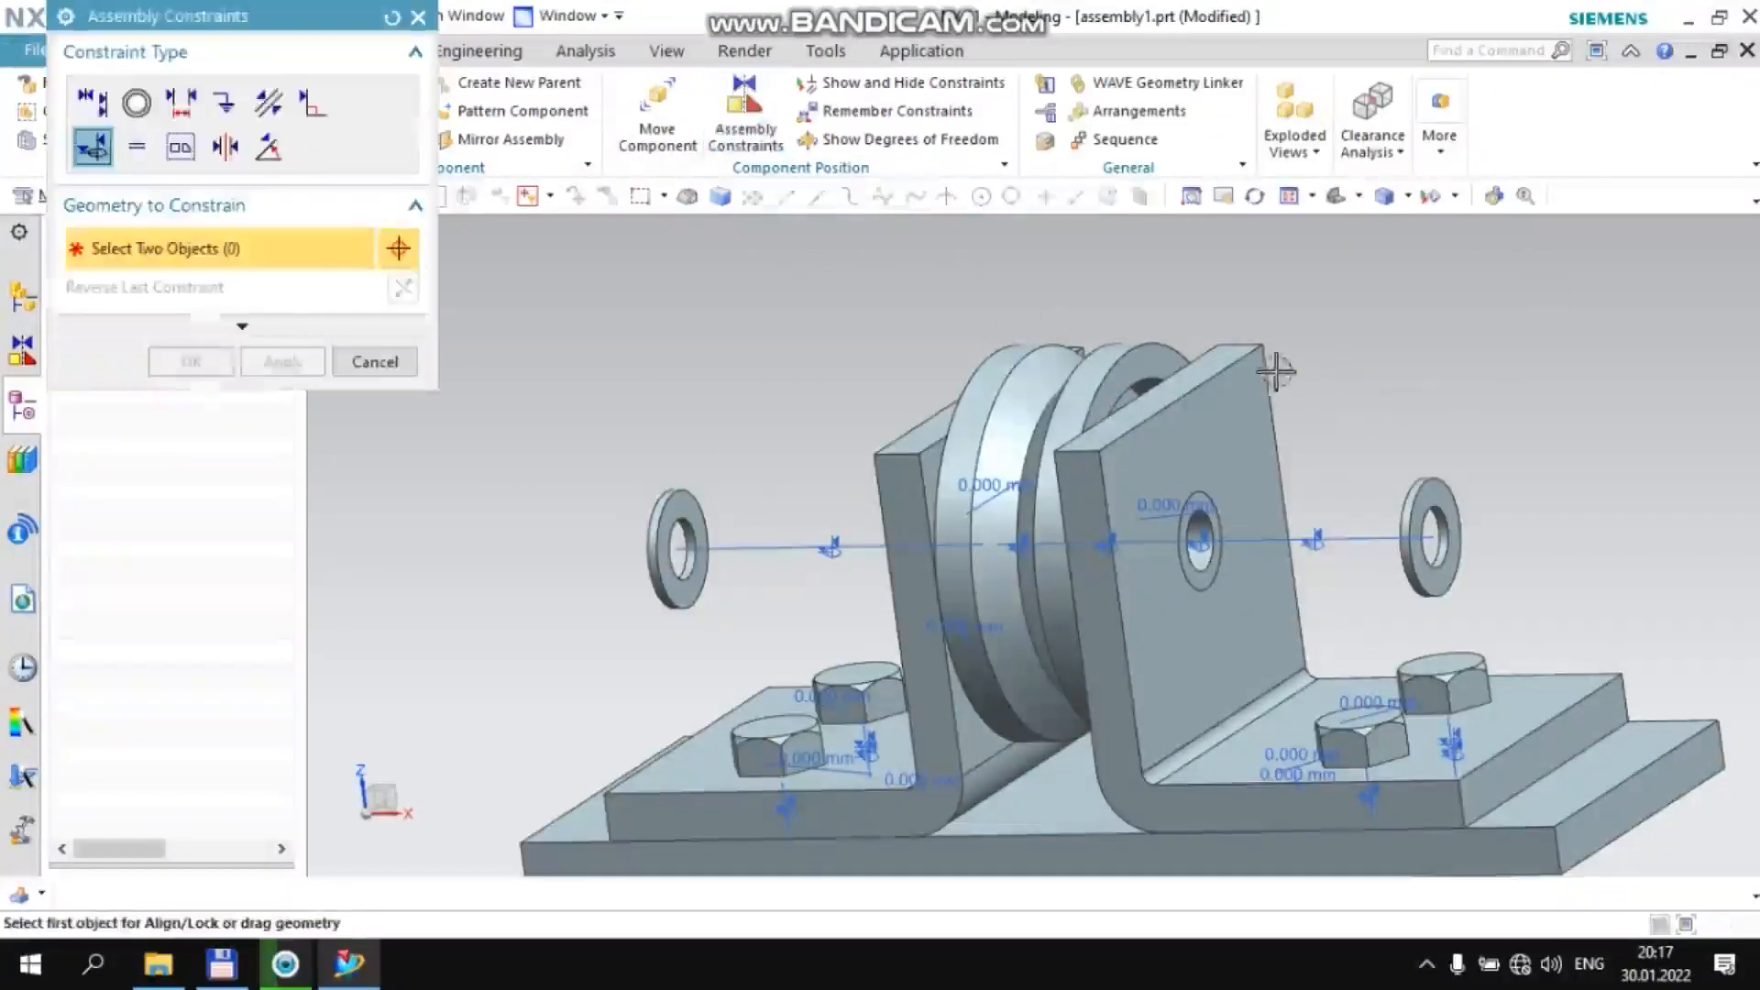
Add a 0 mm Distance constraint between the −XC washer's inner face and the −XC bracket's outer wall face
middle_click_drag(1369, 346, 1336, 349)
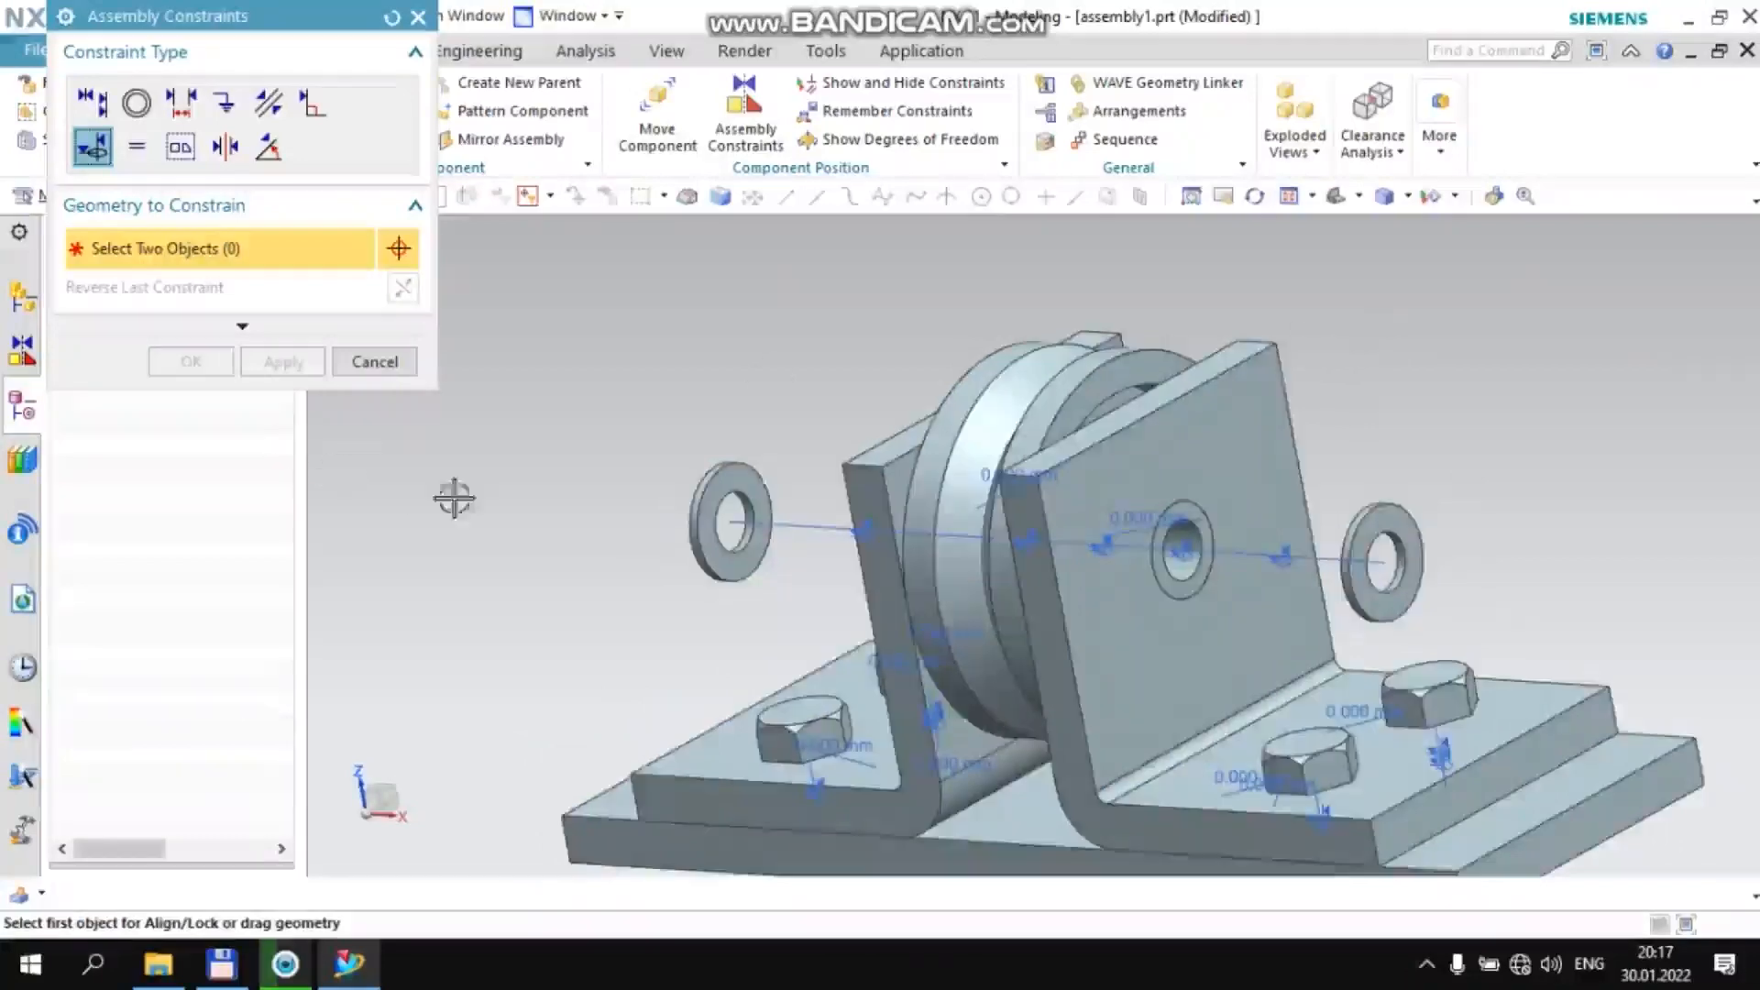
scroll(760, 487, "up", 5)
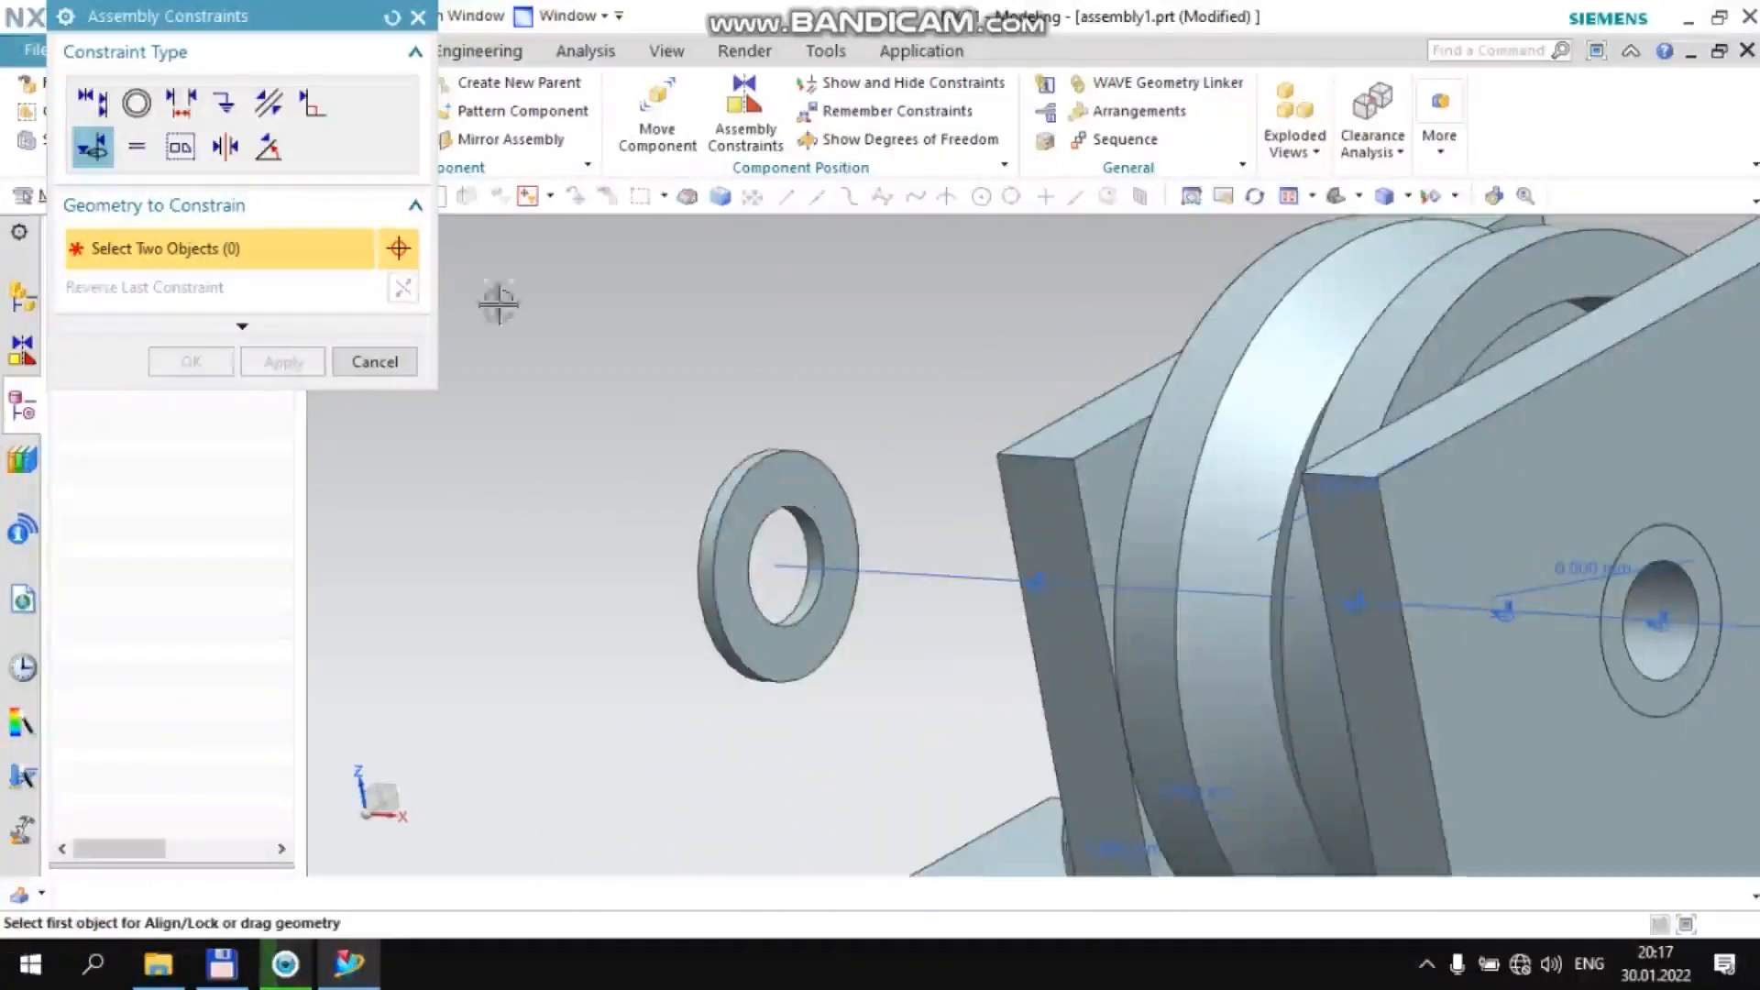
left_click(180, 101)
left_click(816, 481)
middle_click_drag(813, 431, 1394, 421)
left_click(1384, 424)
type("0")
key("Return")
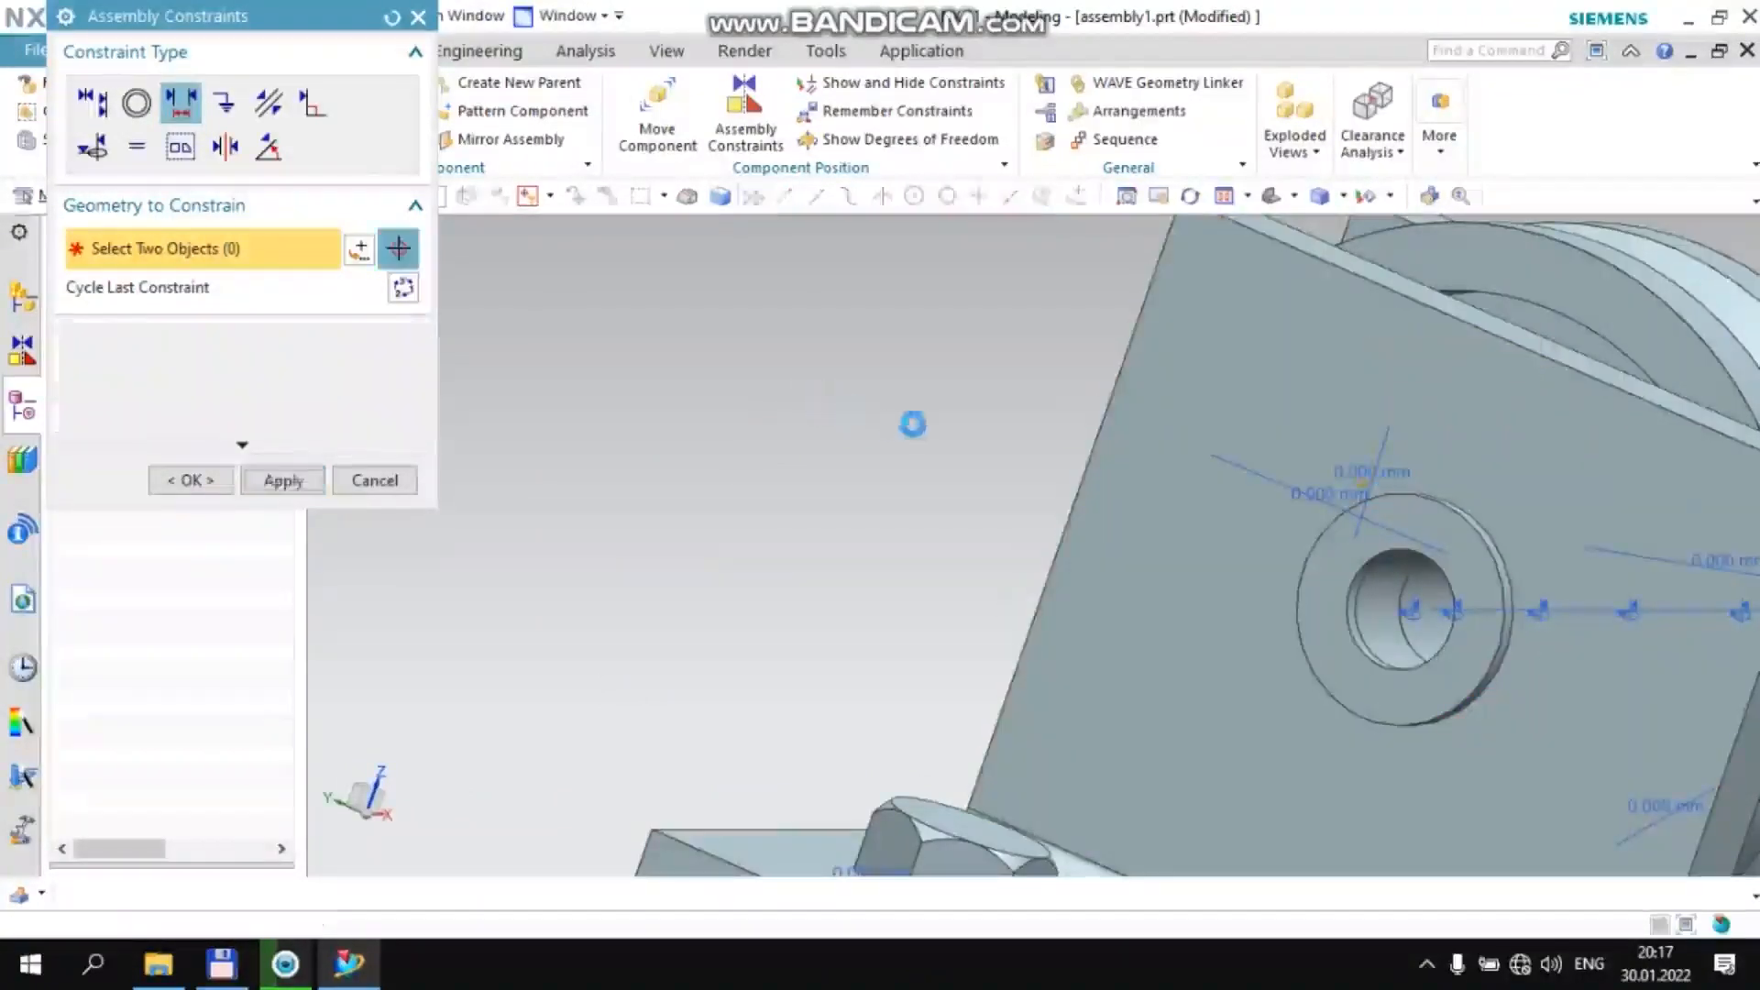
Add a 0 mm Distance constraint between the +XC washer's inner face and the +XC bracket's outer wall face, then leave assembly constraints
scroll(942, 591, "down", 5)
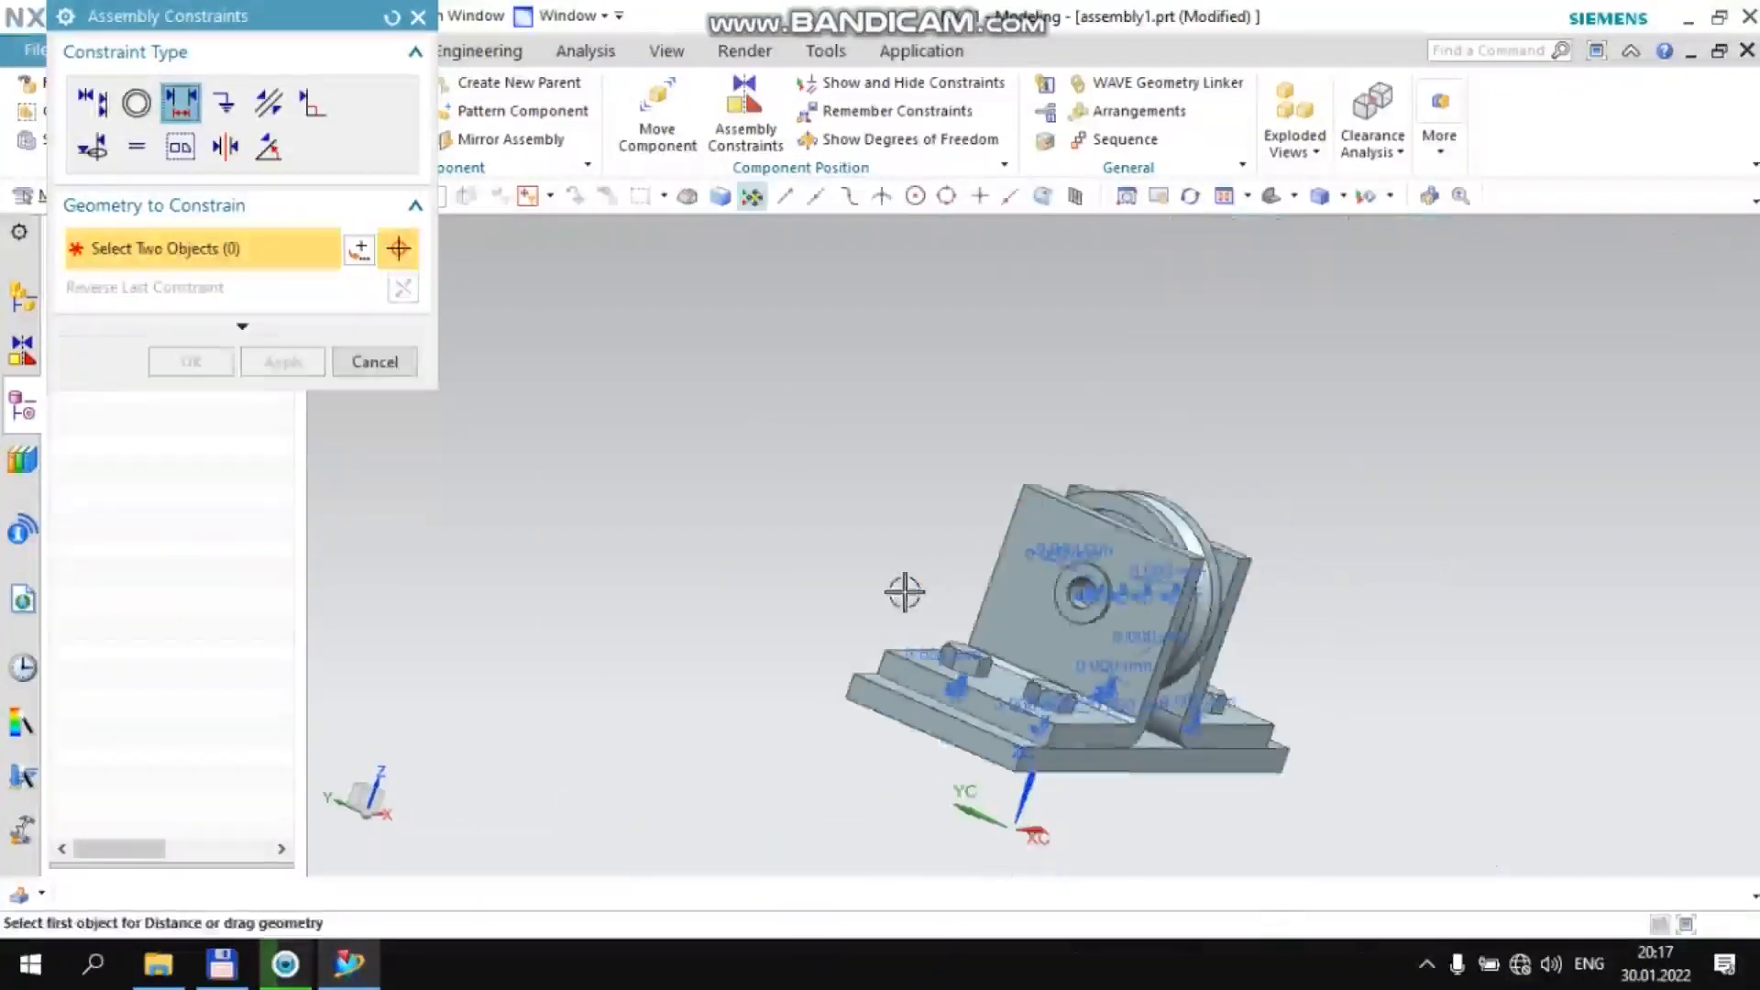
middle_click_drag(1293, 590, 1292, 573)
scroll(1292, 573, "up", 5)
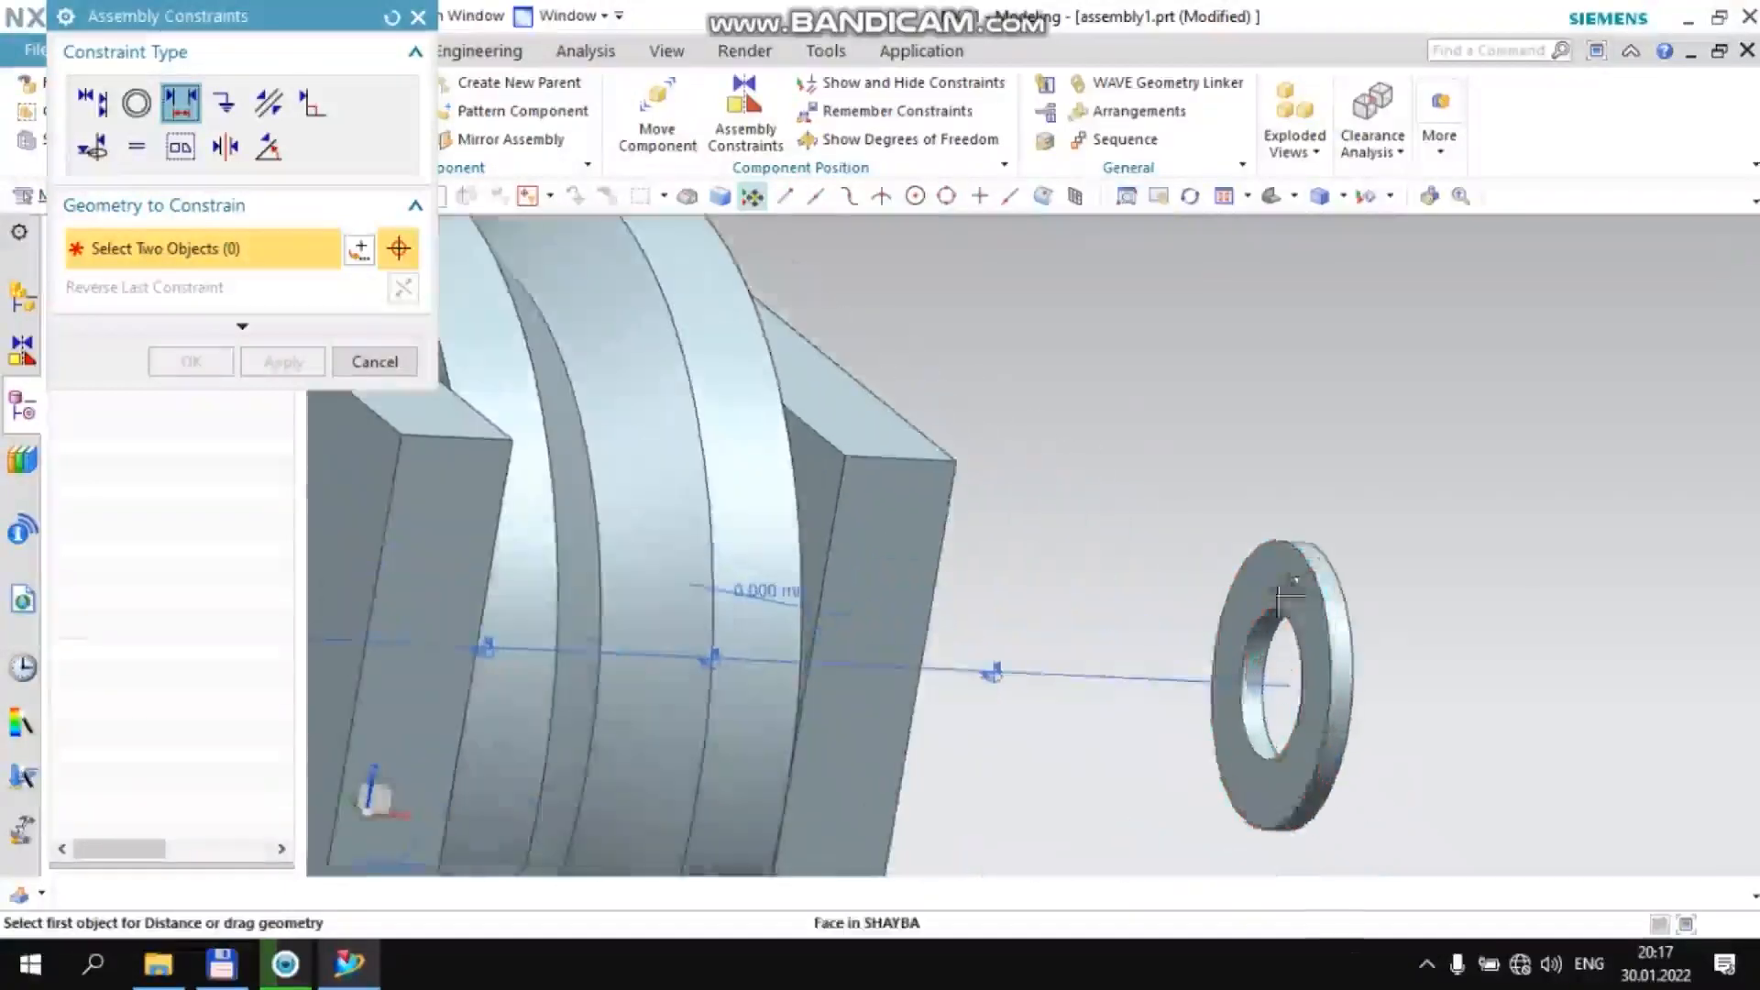
left_click(1288, 578)
middle_click_drag(1136, 495, 1026, 494)
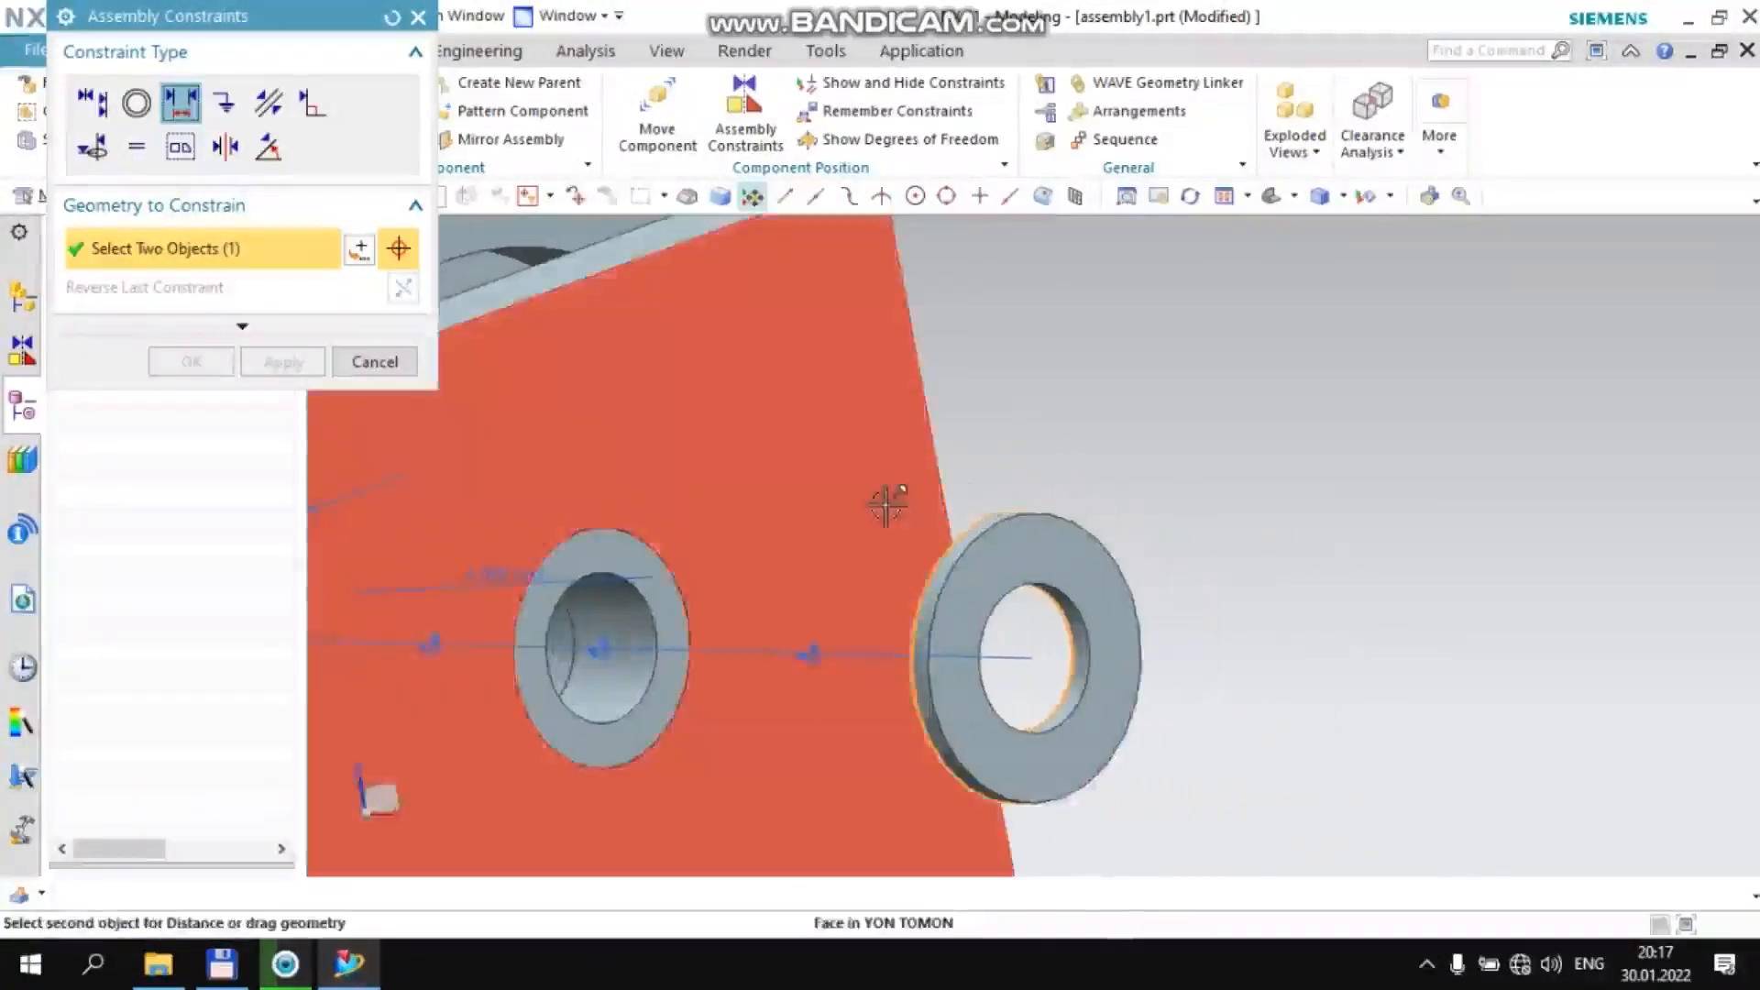
left_click(889, 499)
type("0")
key("Return")
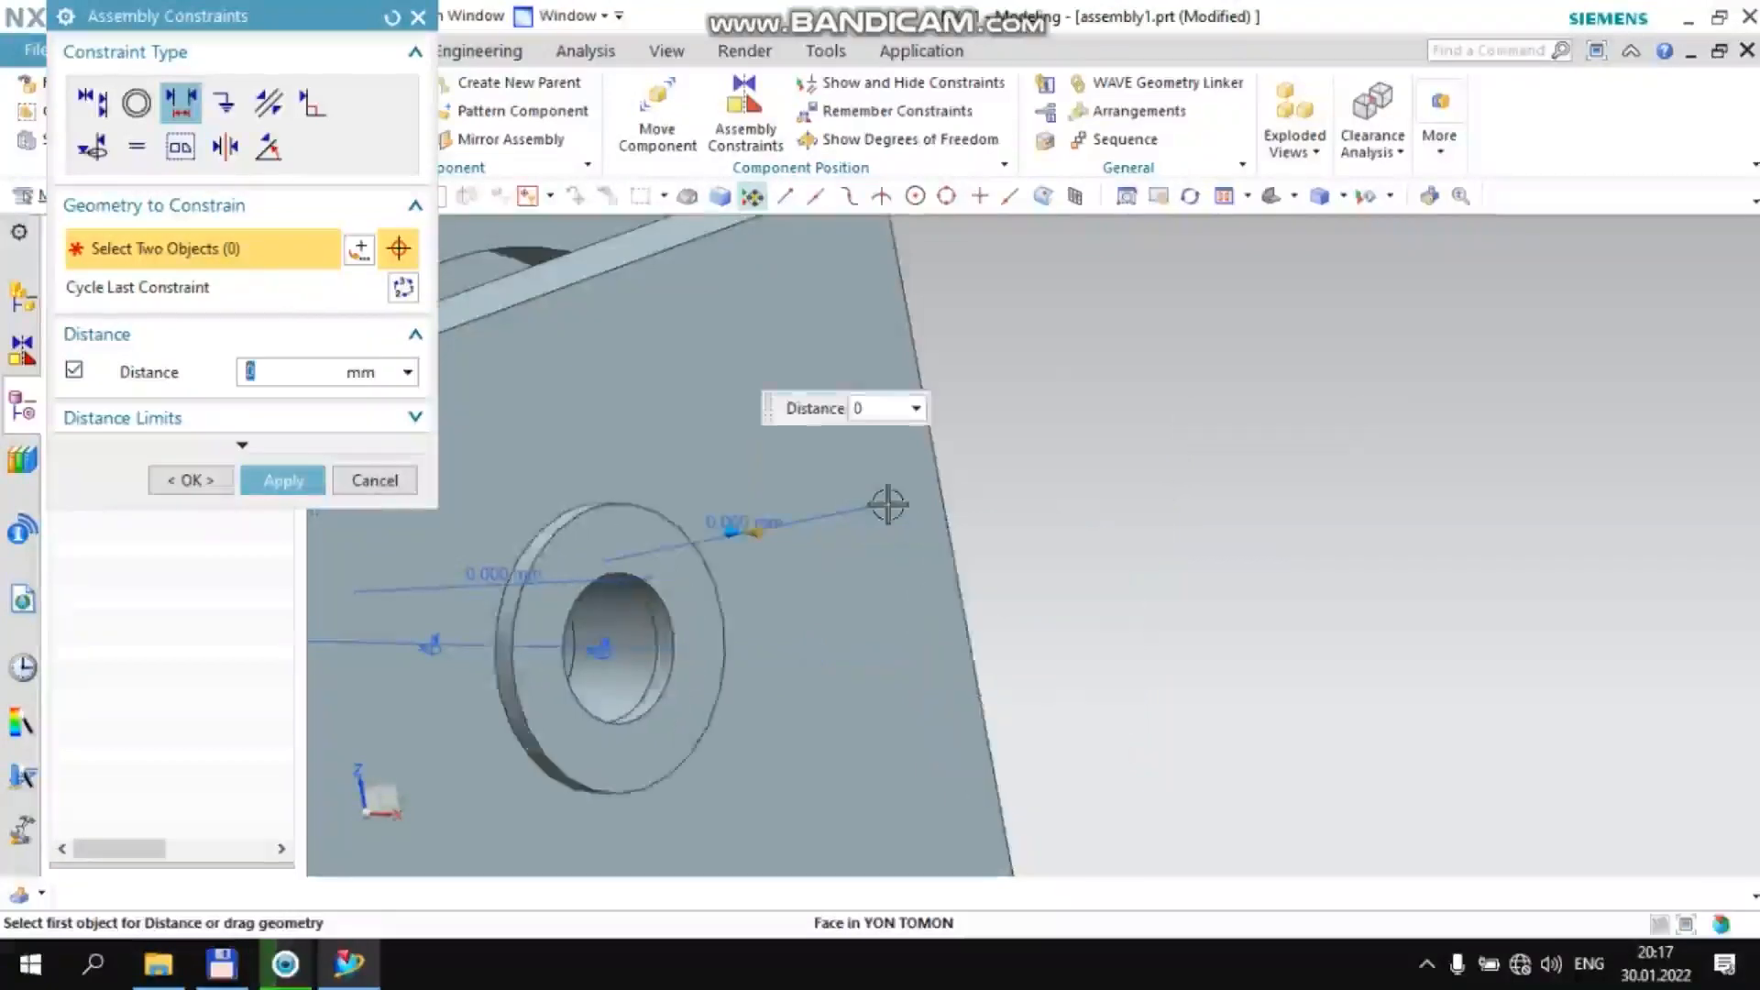
scroll(945, 287, "down", 4)
middle_click(988, 355)
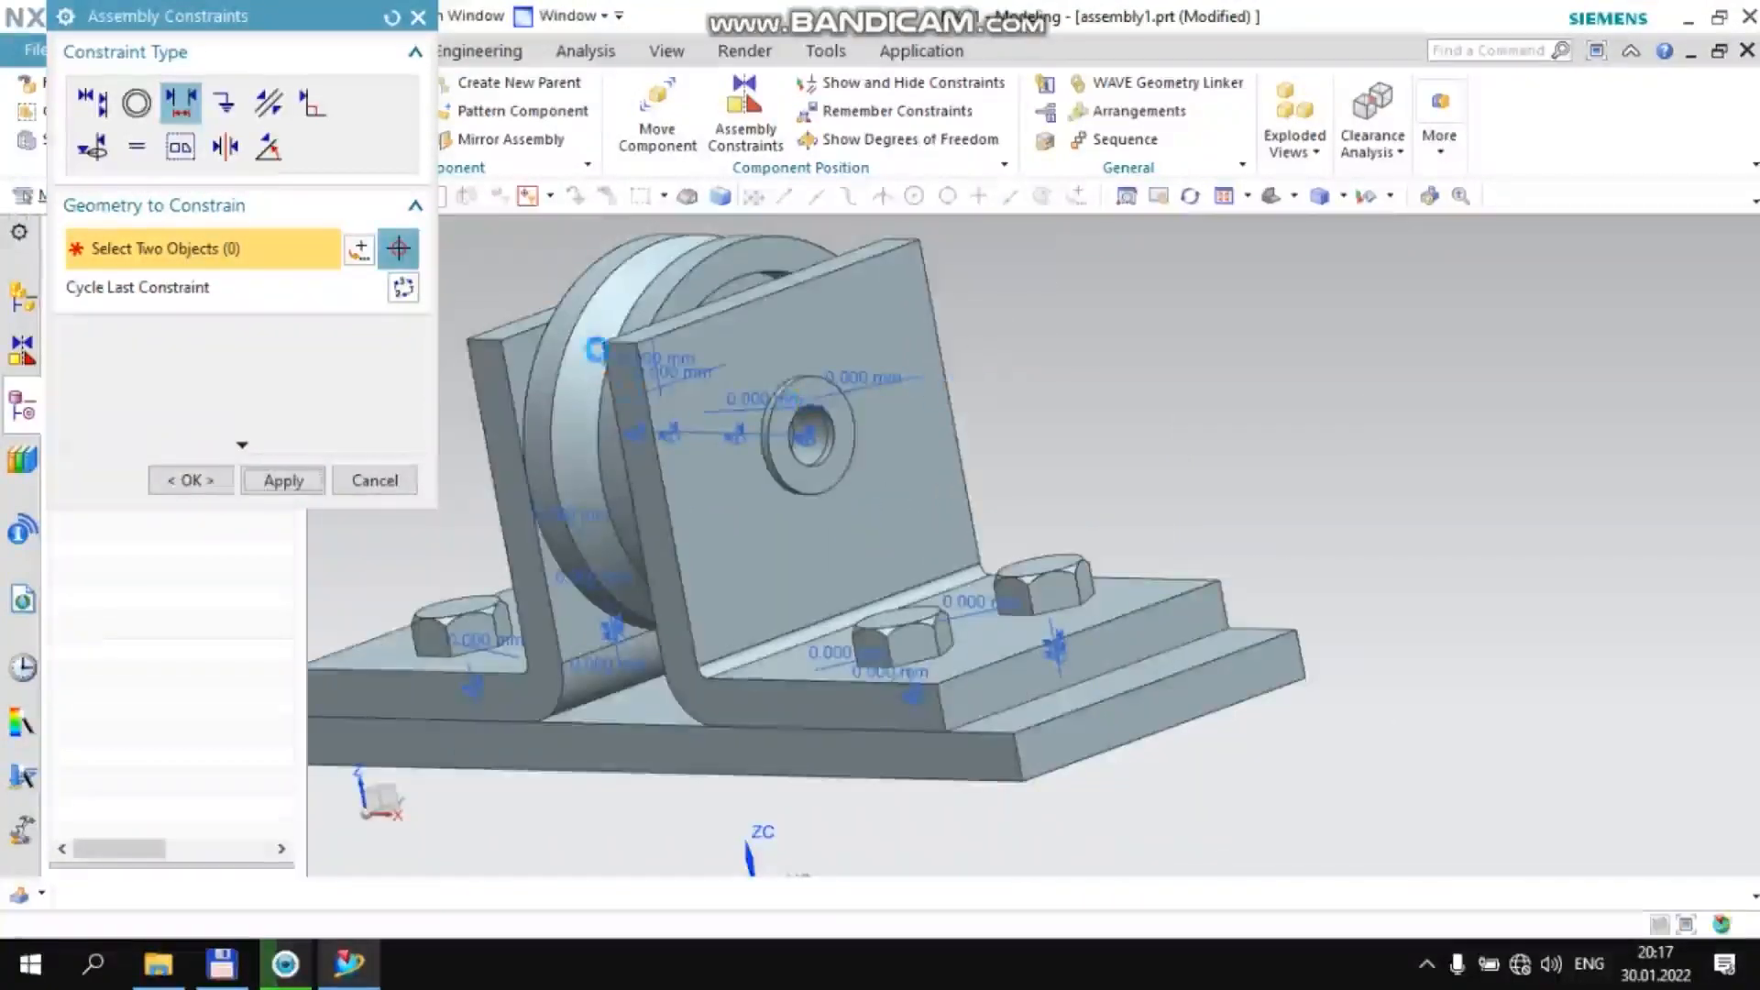
left_click(418, 17)
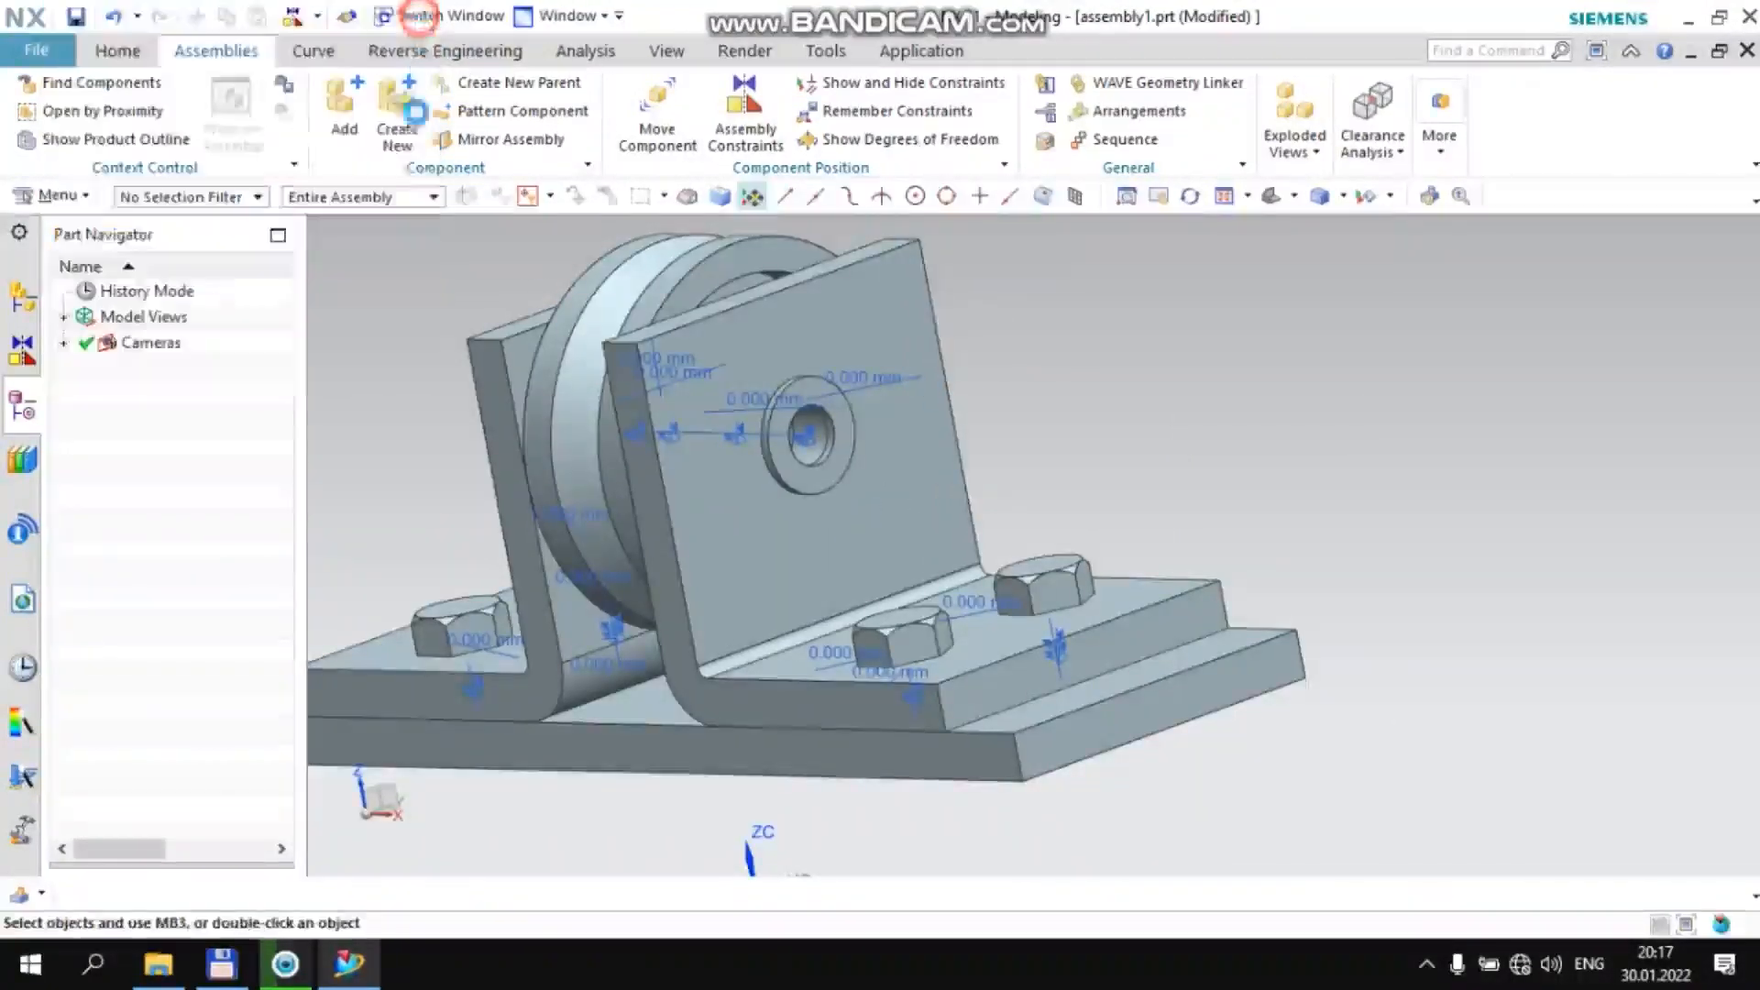
left_click(358, 977)
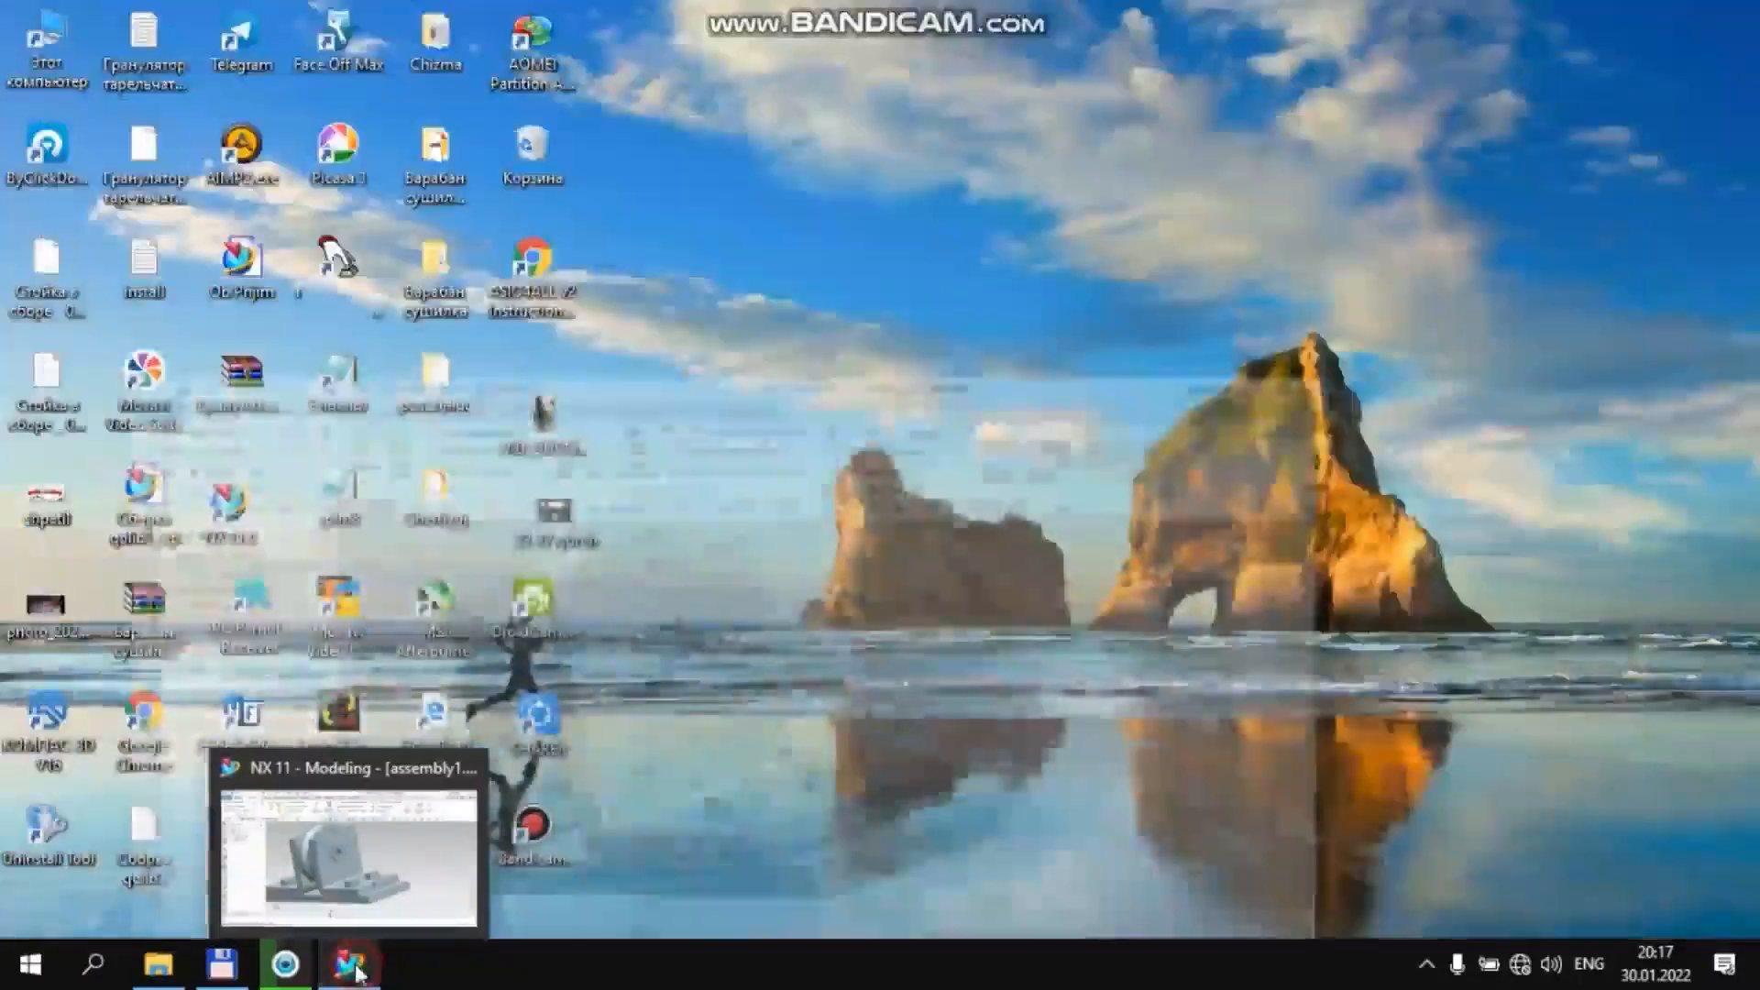
left_click(359, 977)
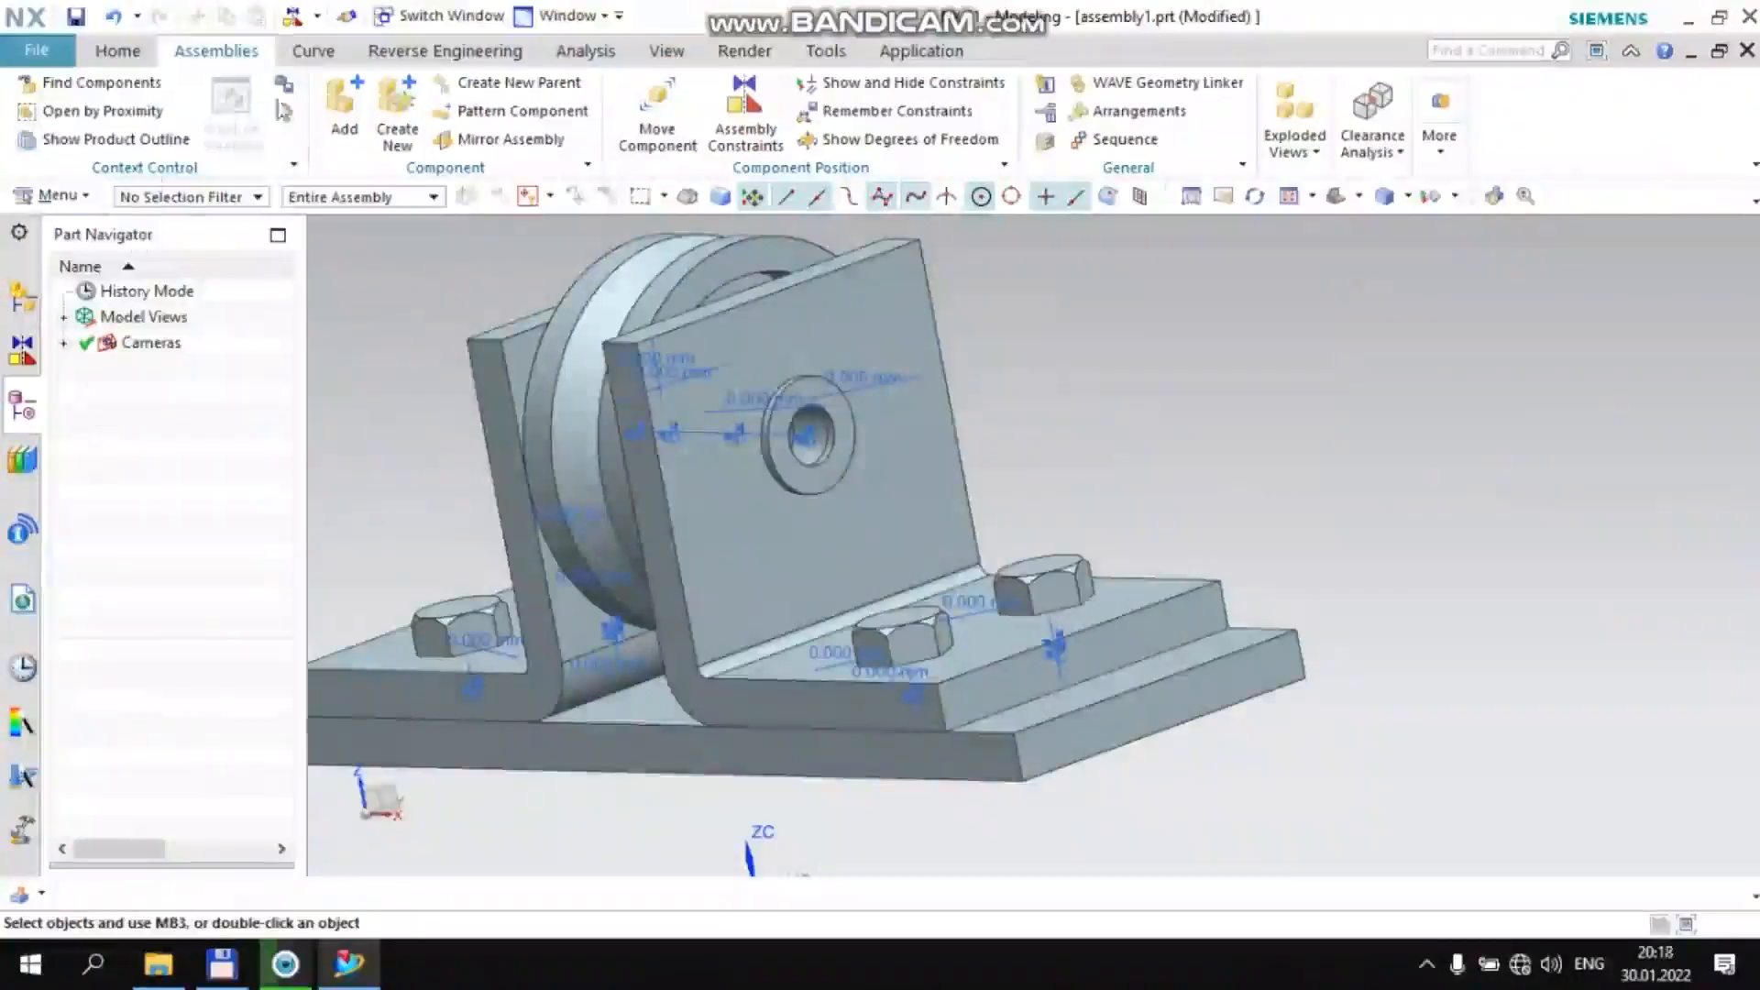
left_click(344, 108)
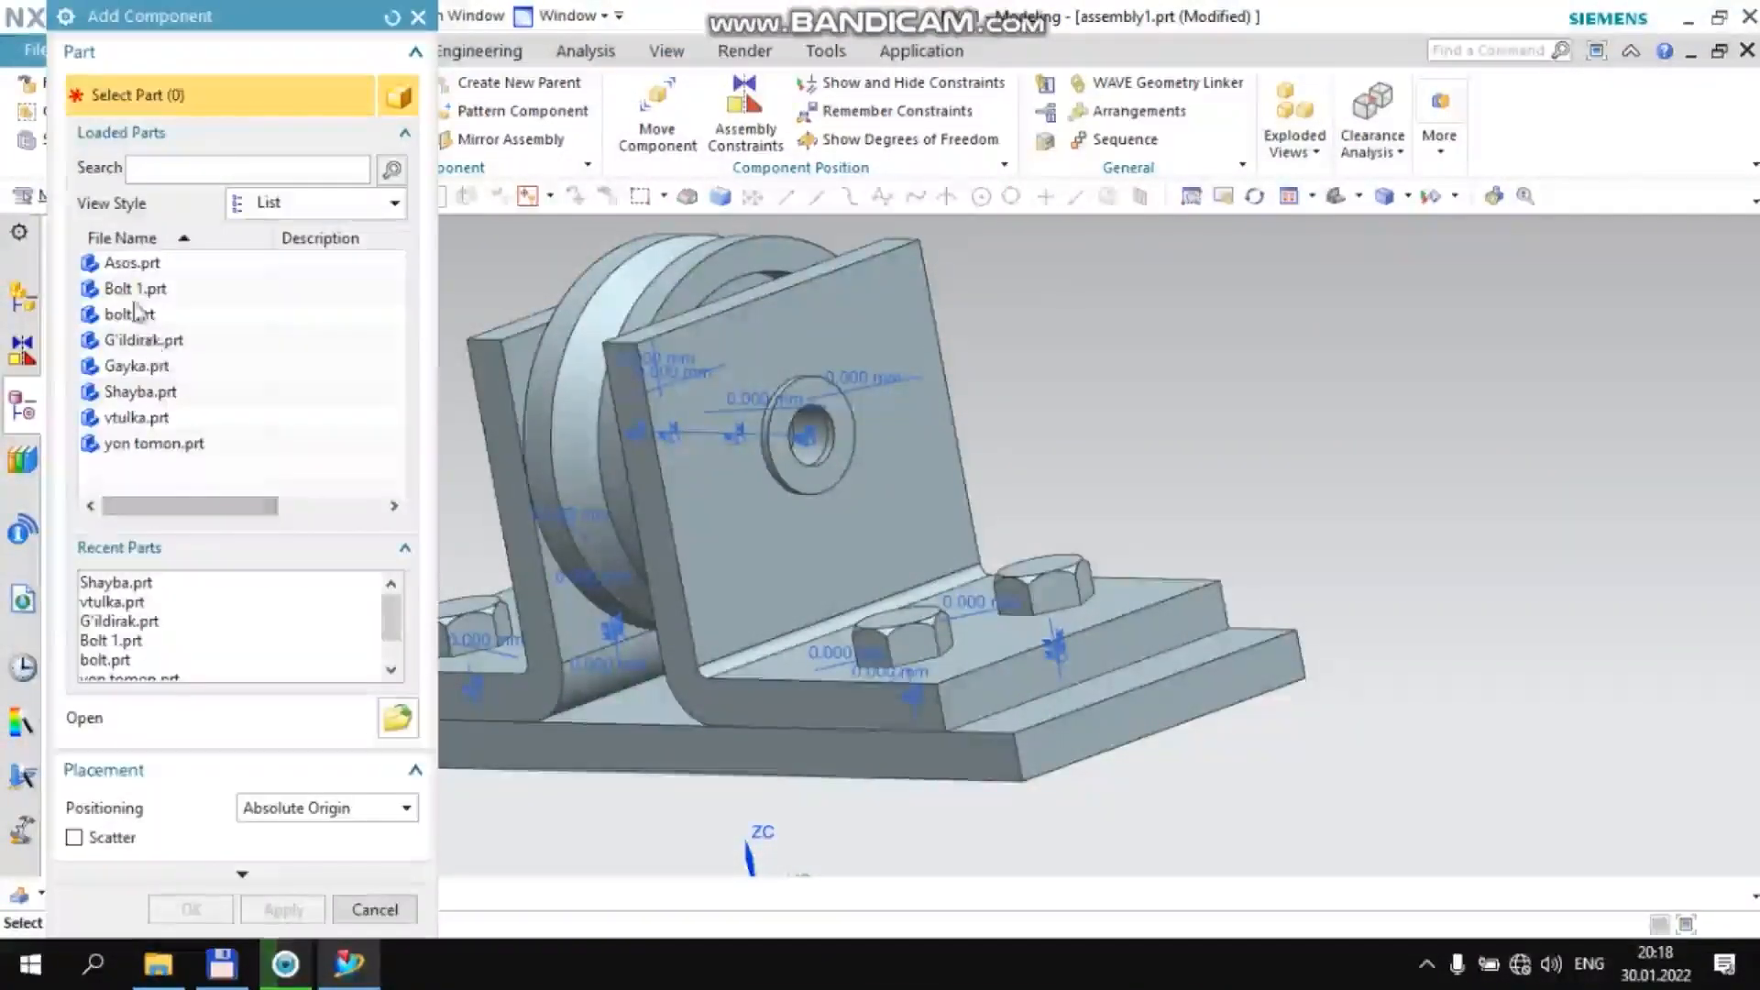
left_click(170, 289)
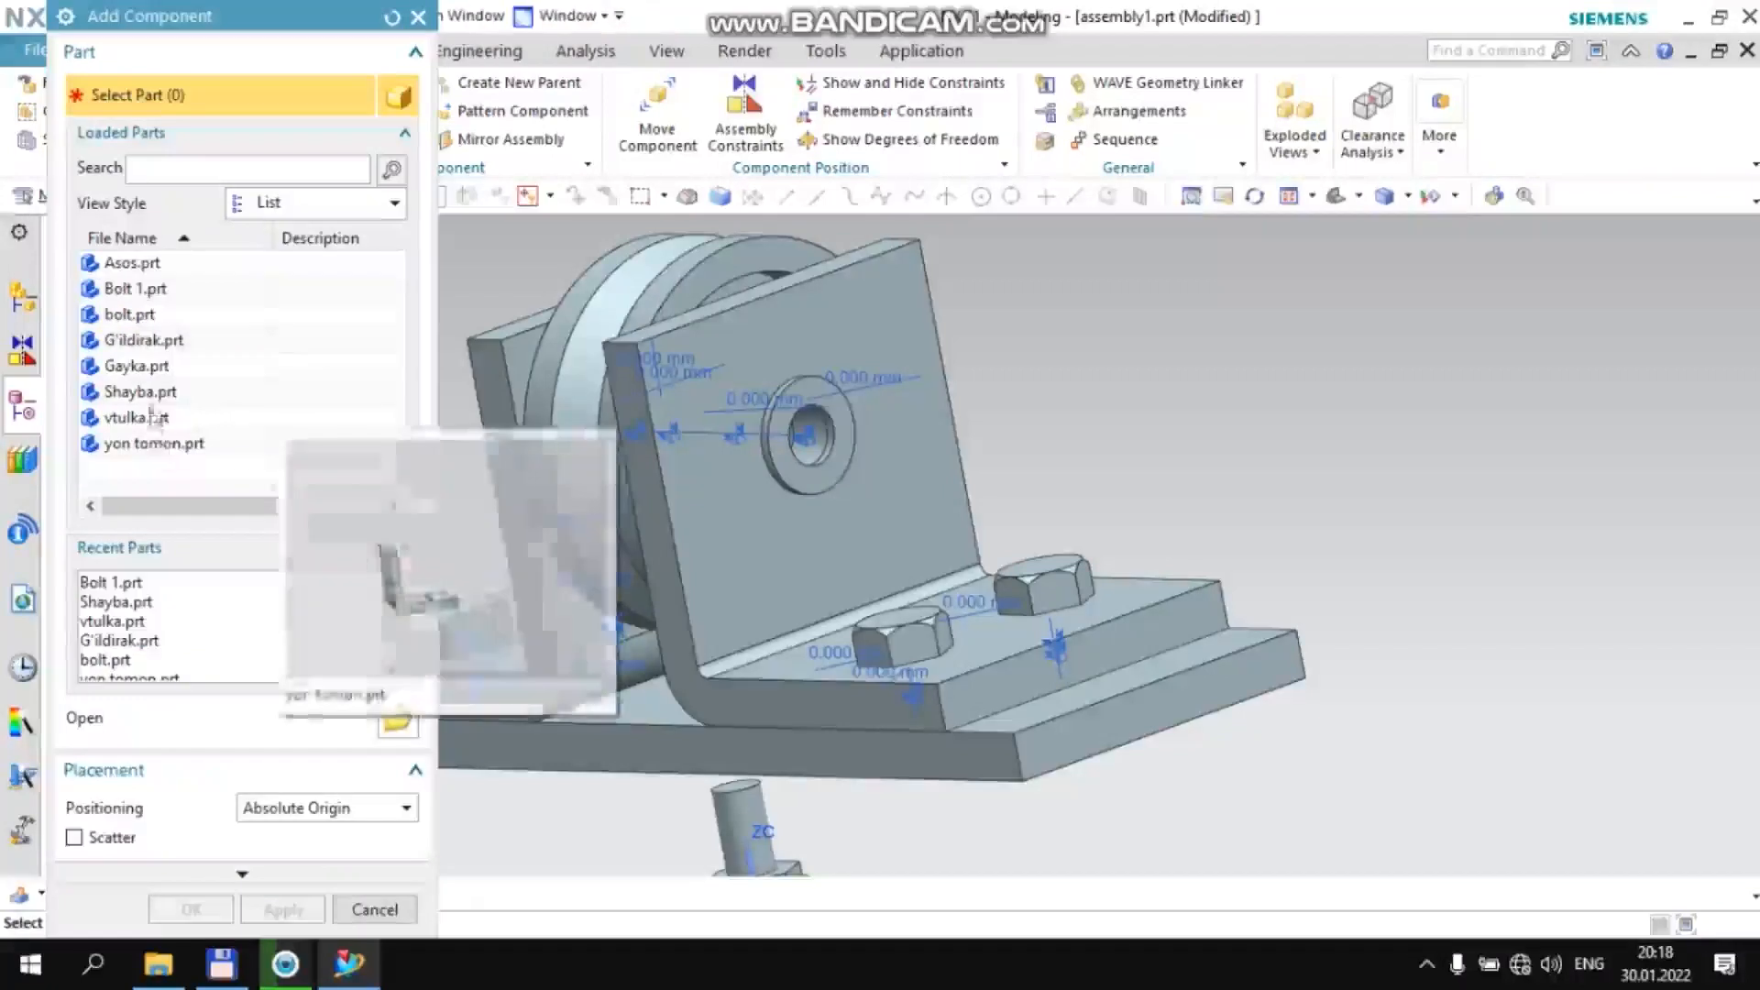
left_click(148, 365)
middle_click(311, 418)
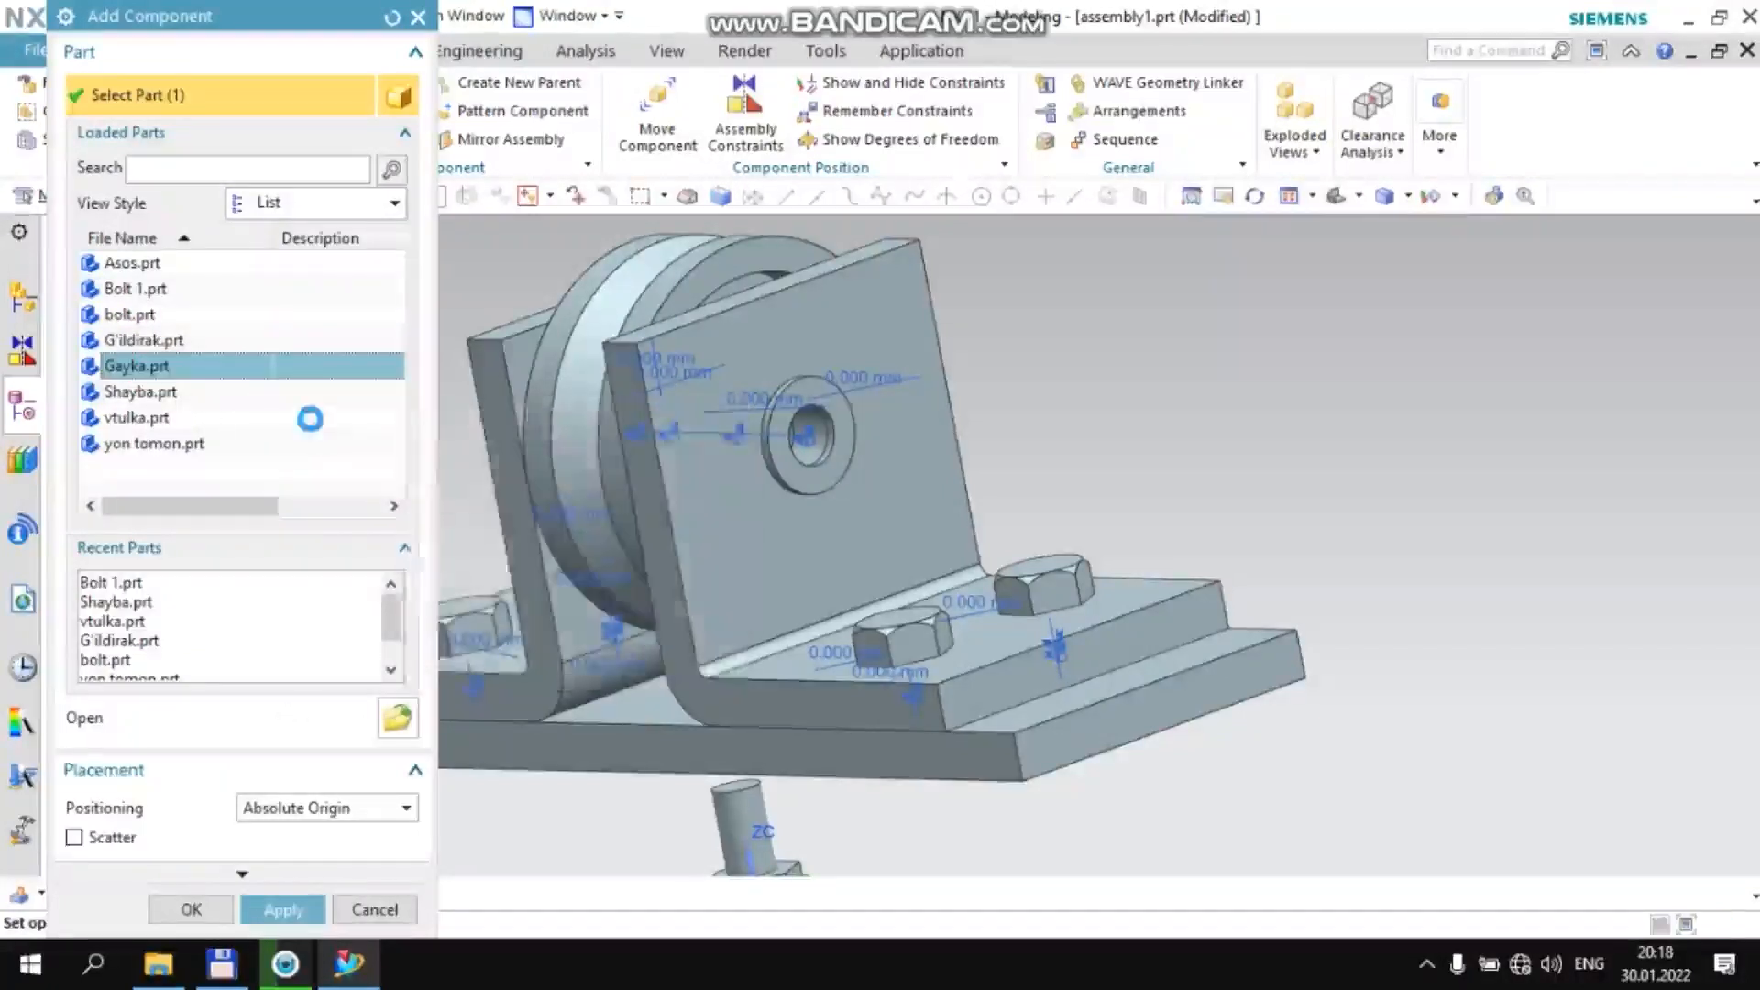
scroll(954, 366, "down", 2)
scroll(953, 367, "down", 1)
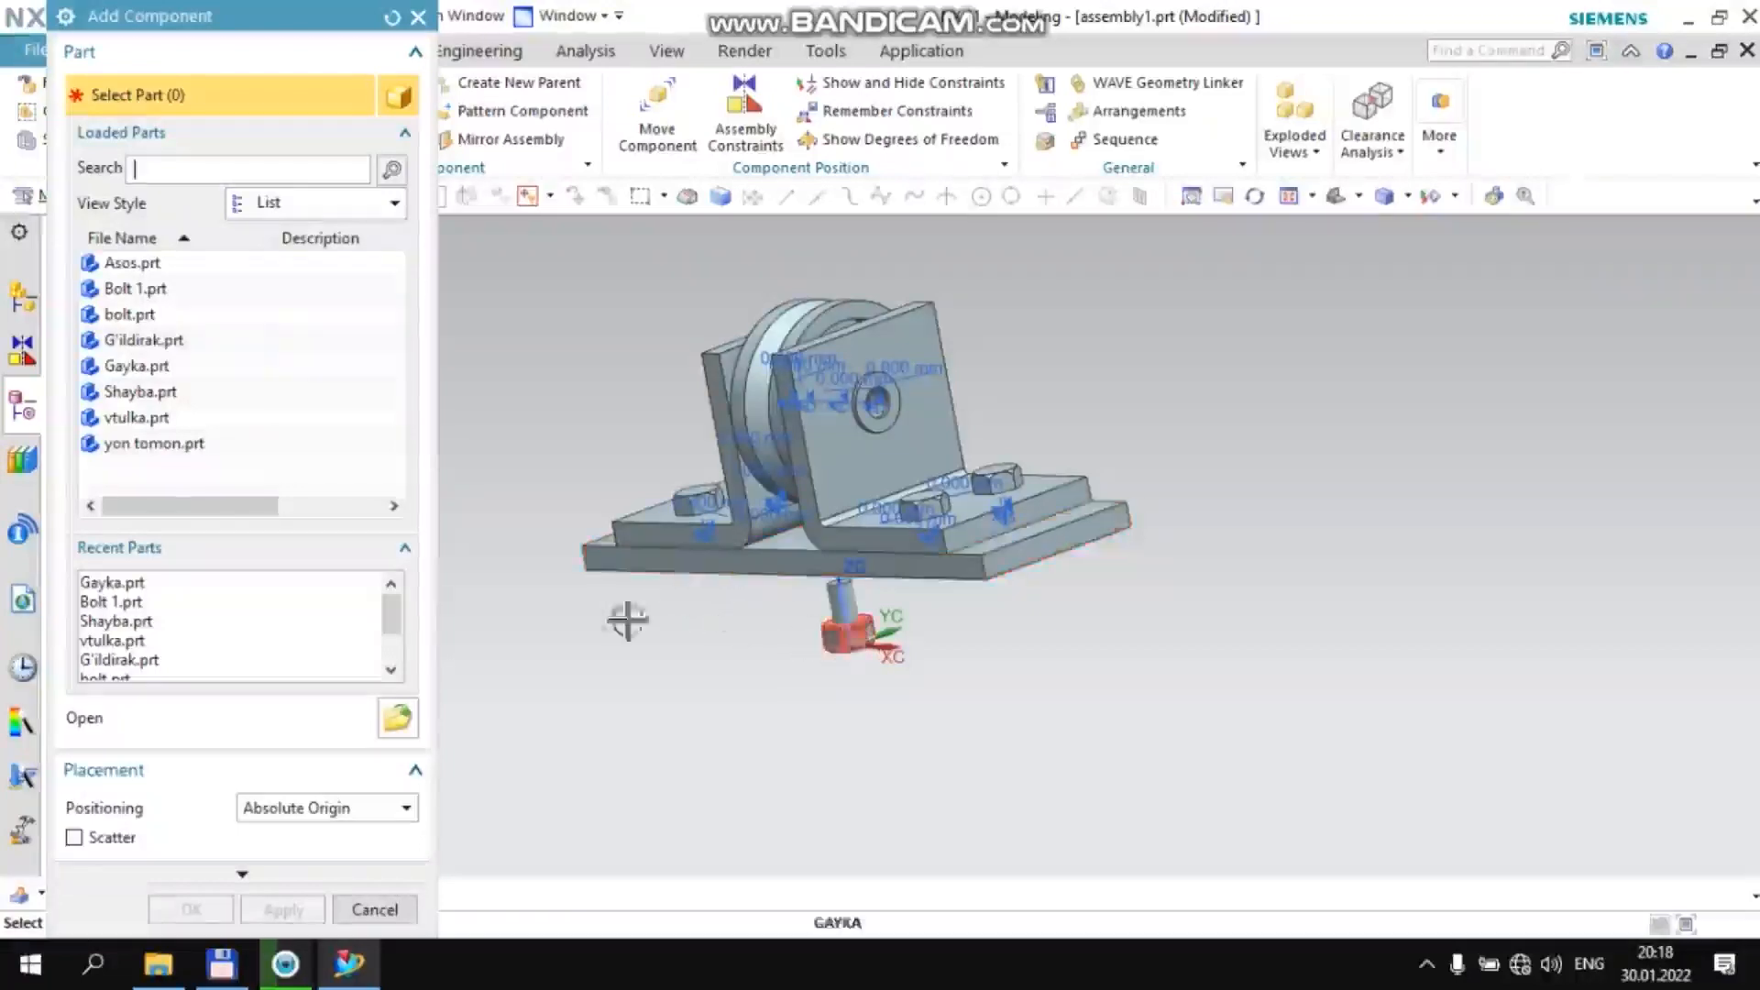
left_click(371, 909)
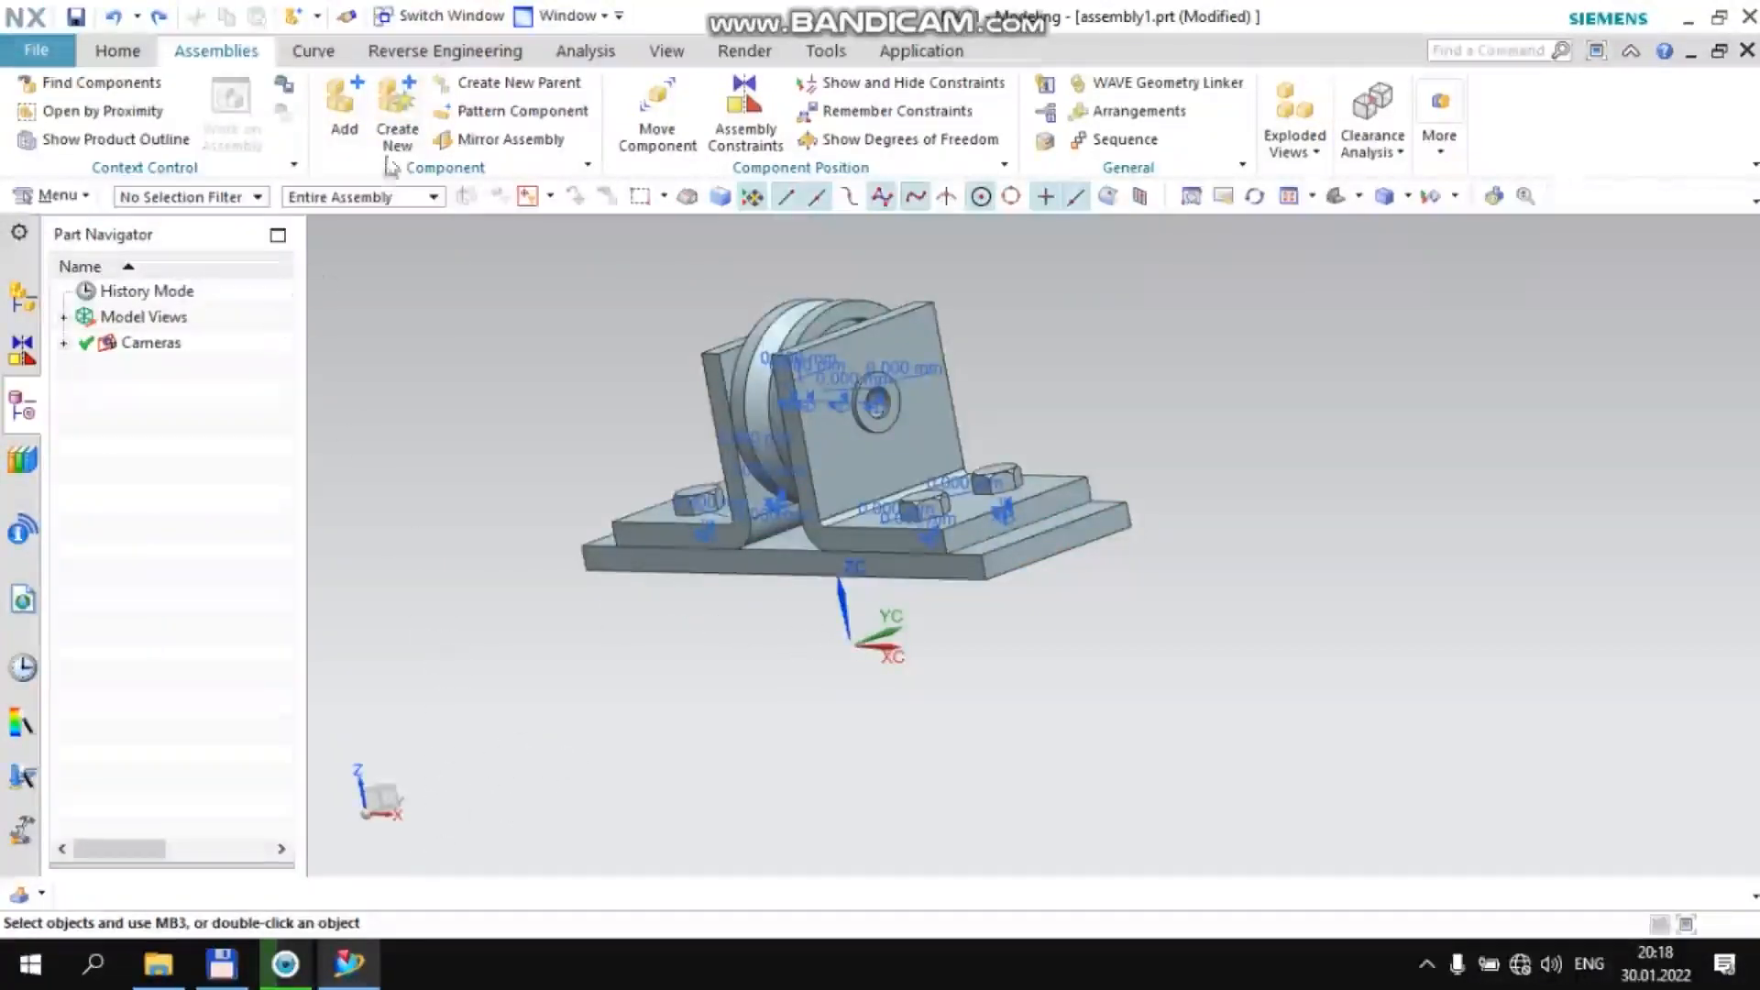
Add bolt.prt to the assembly at the Absolute Origin
left_click(343, 108)
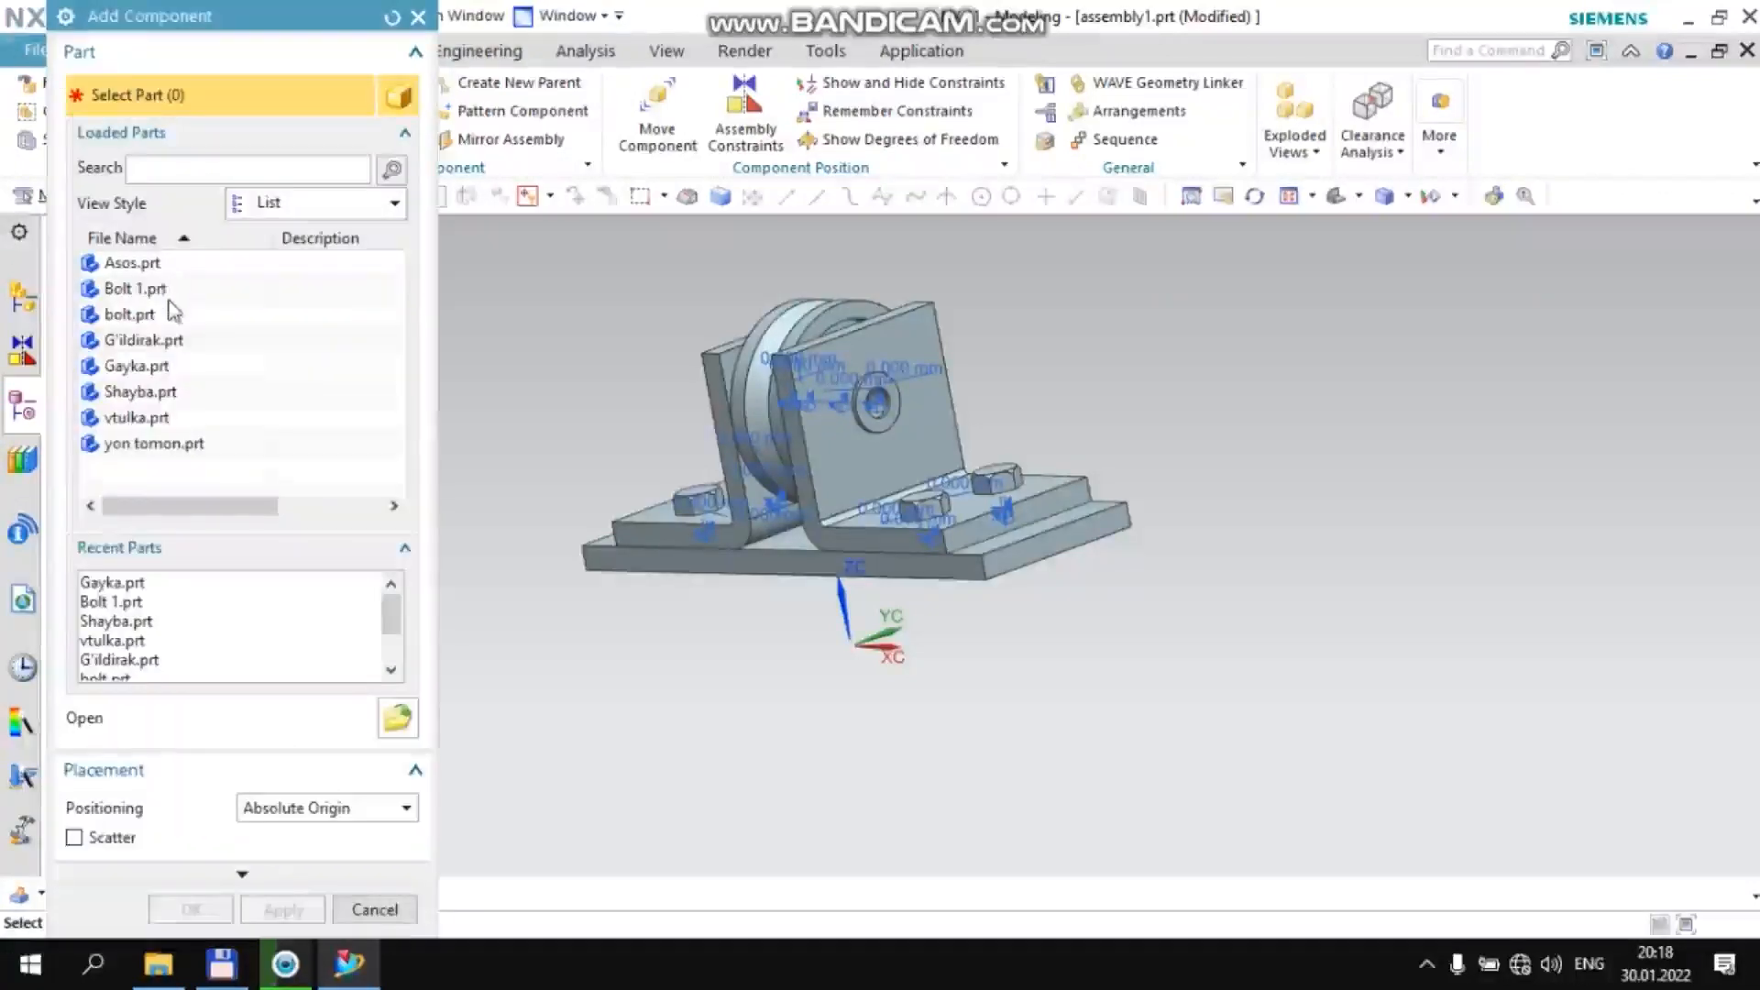
left_click(183, 316)
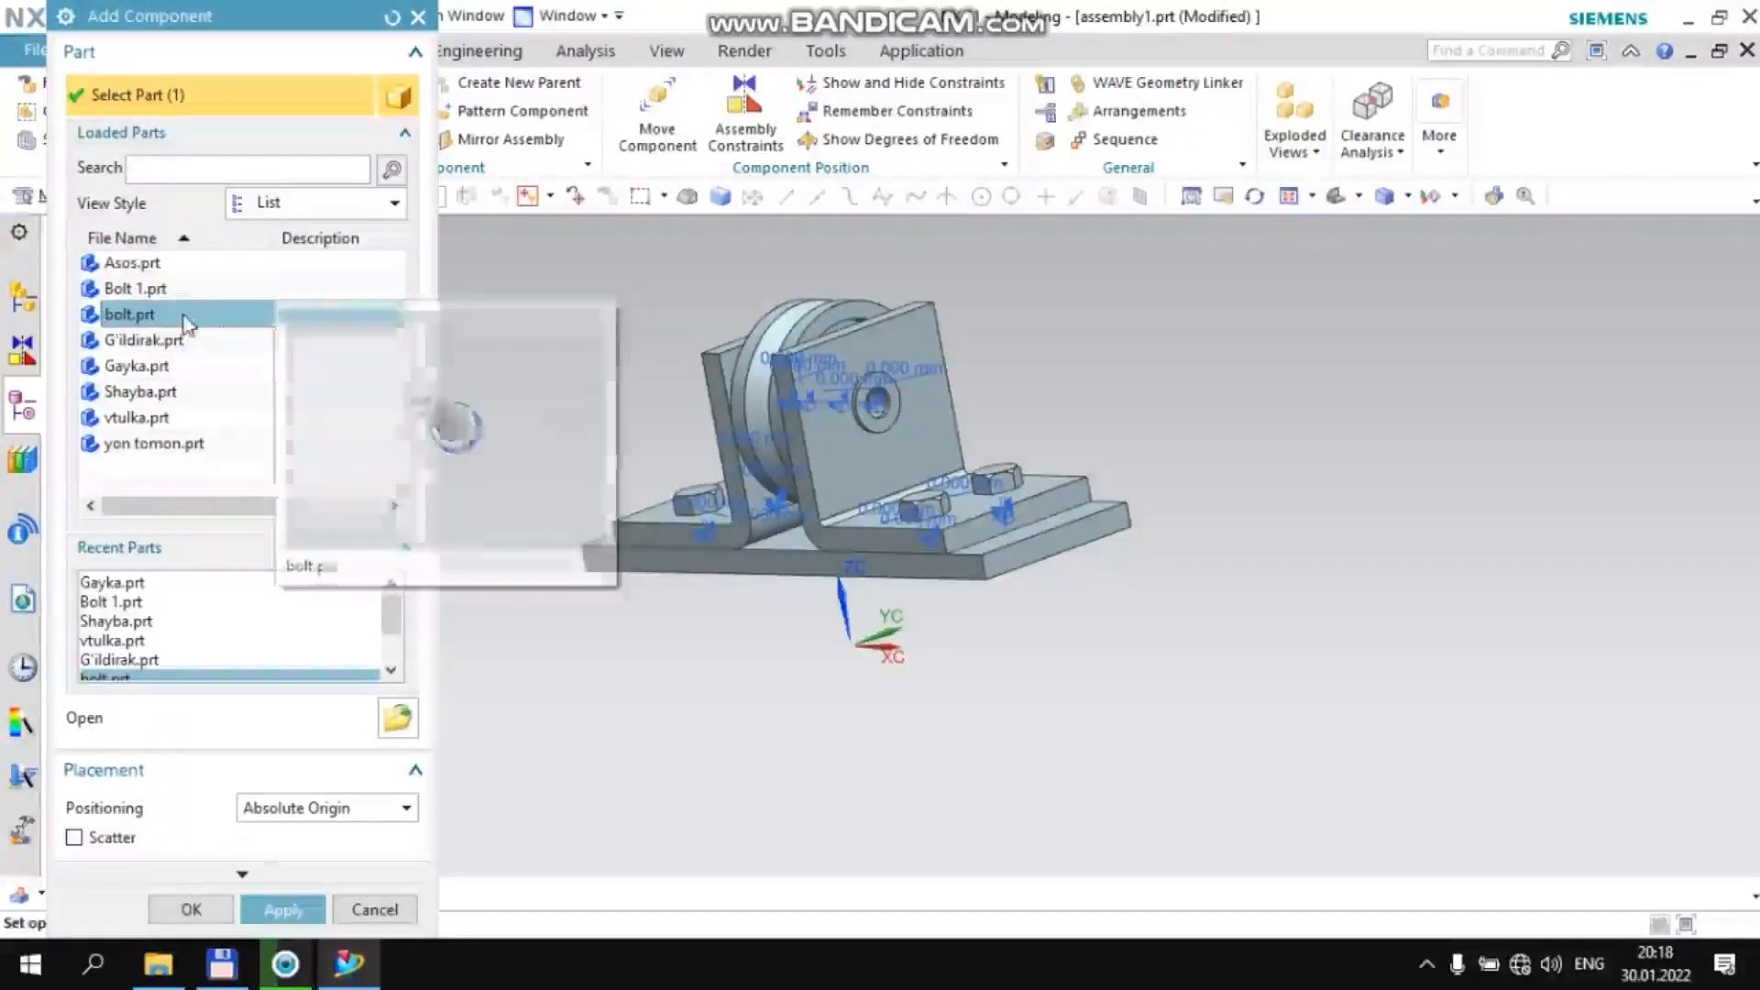
middle_click(183, 316)
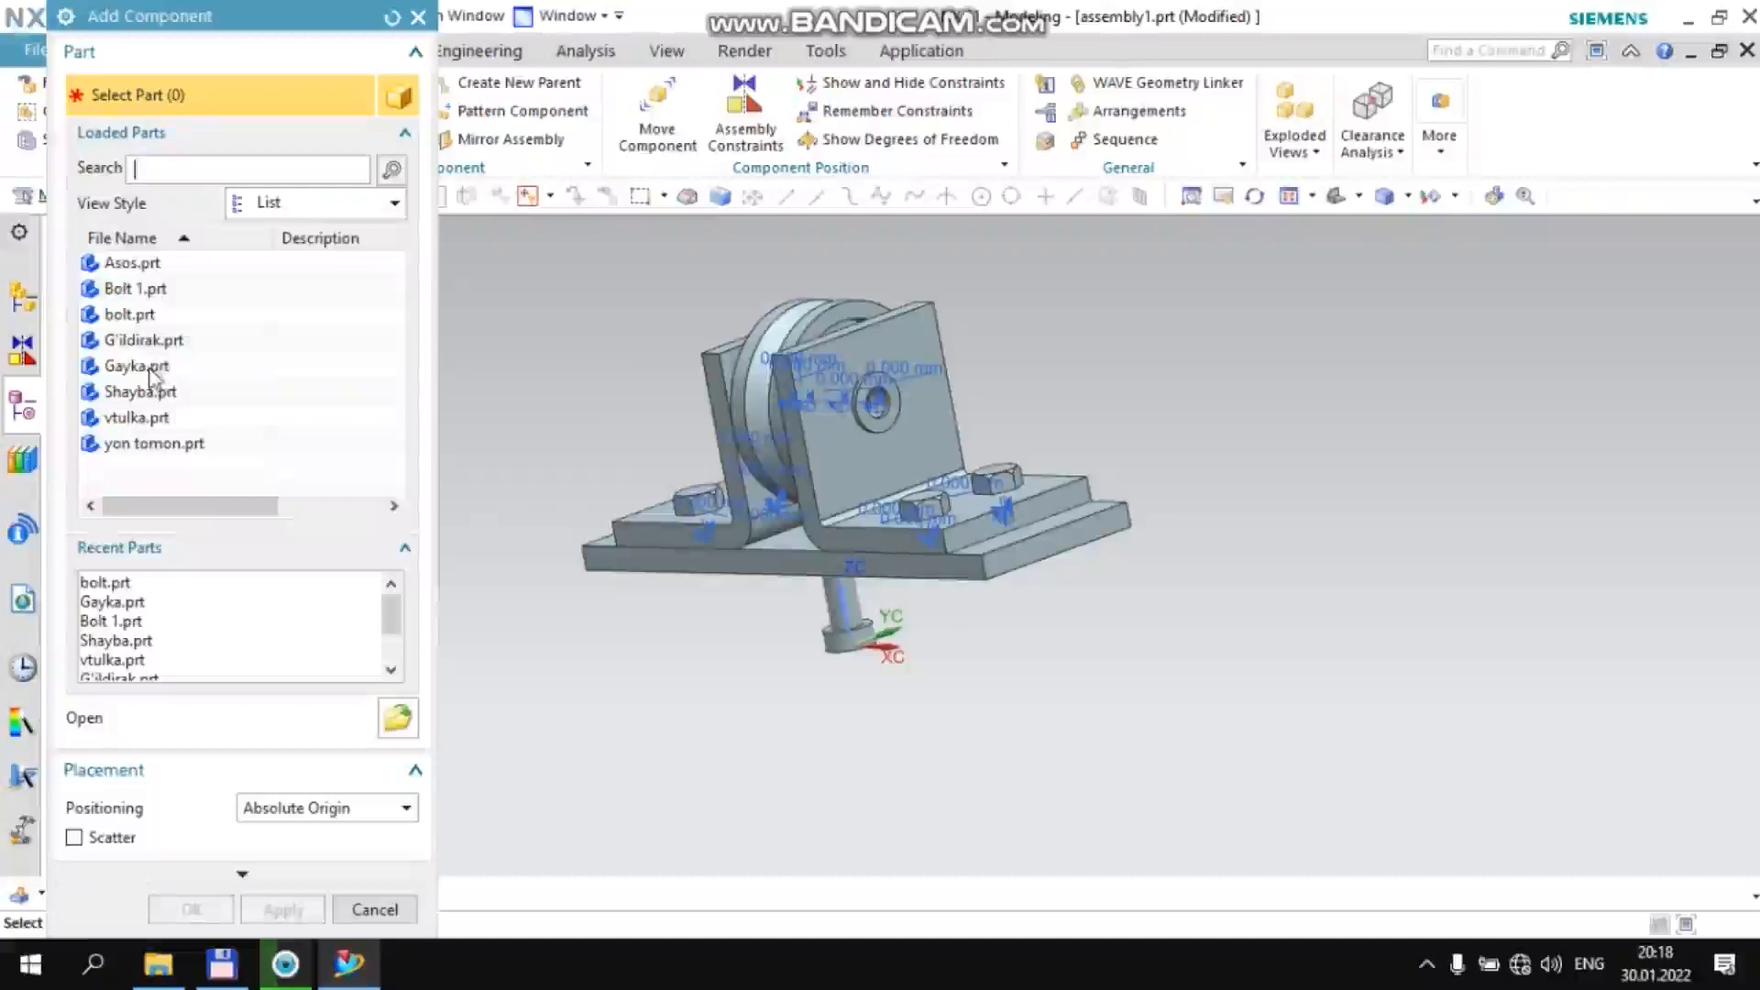
Add Gayka.prt to the assembly at the Absolute Origin and finish adding components
left_click(158, 370)
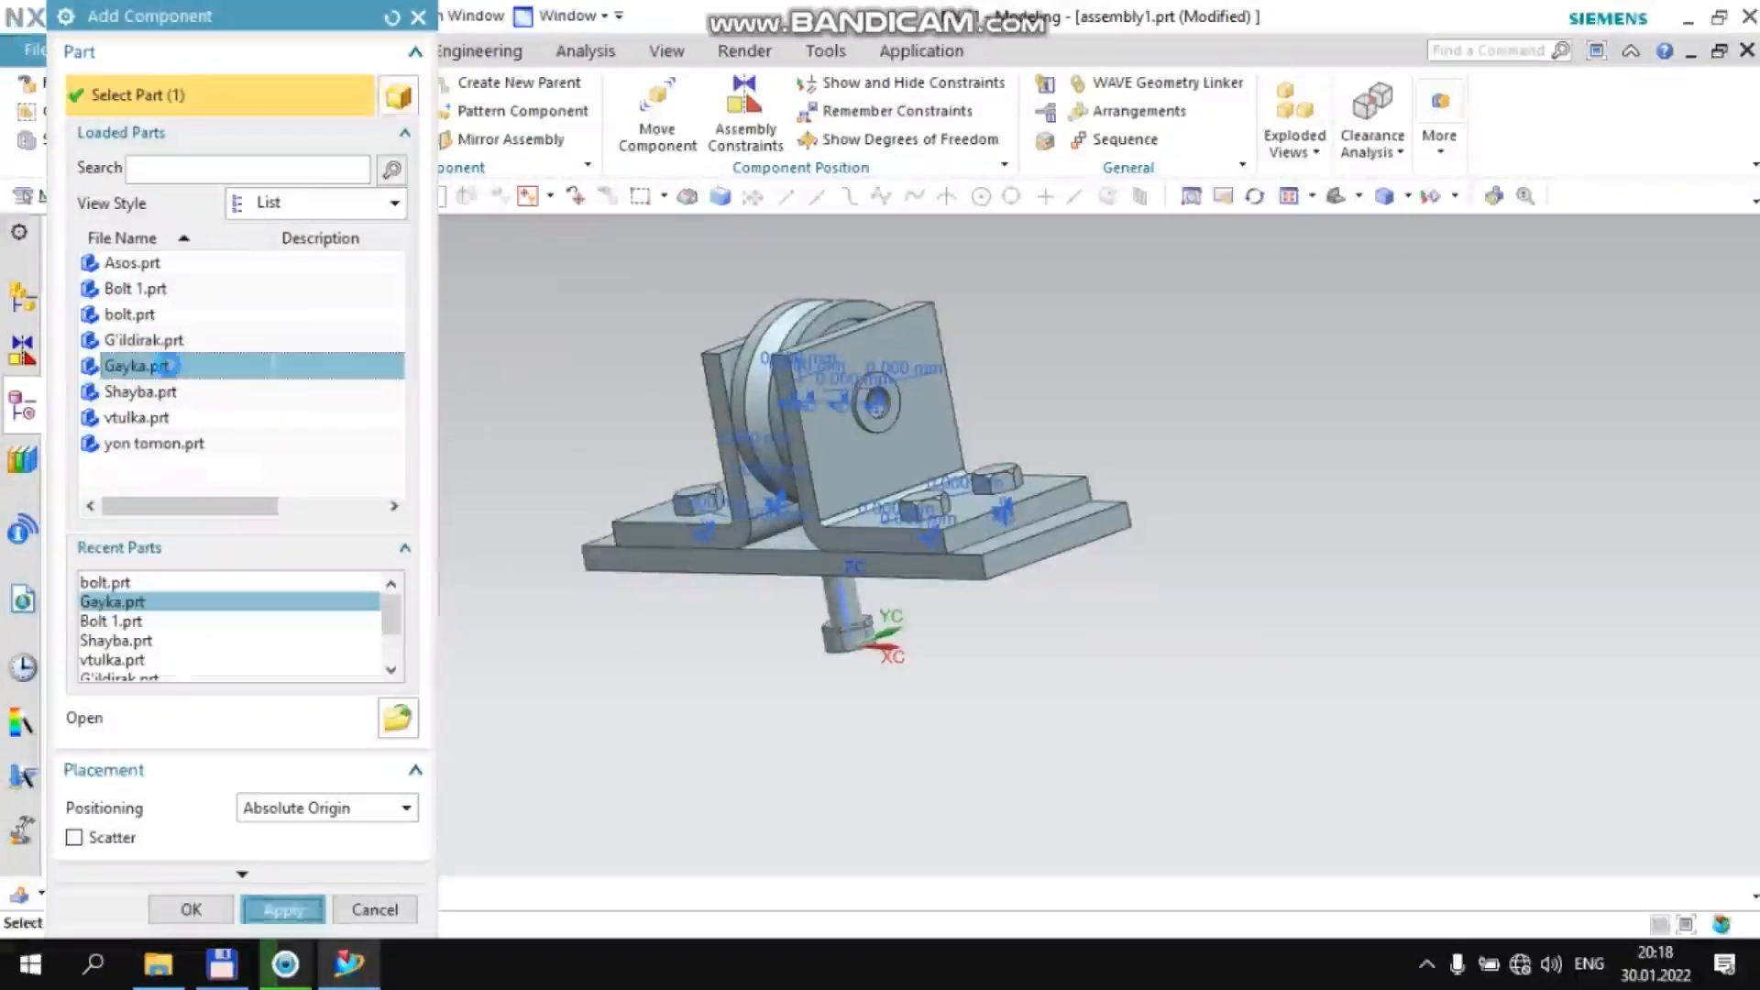
middle_click_drag(593, 589, 652, 554)
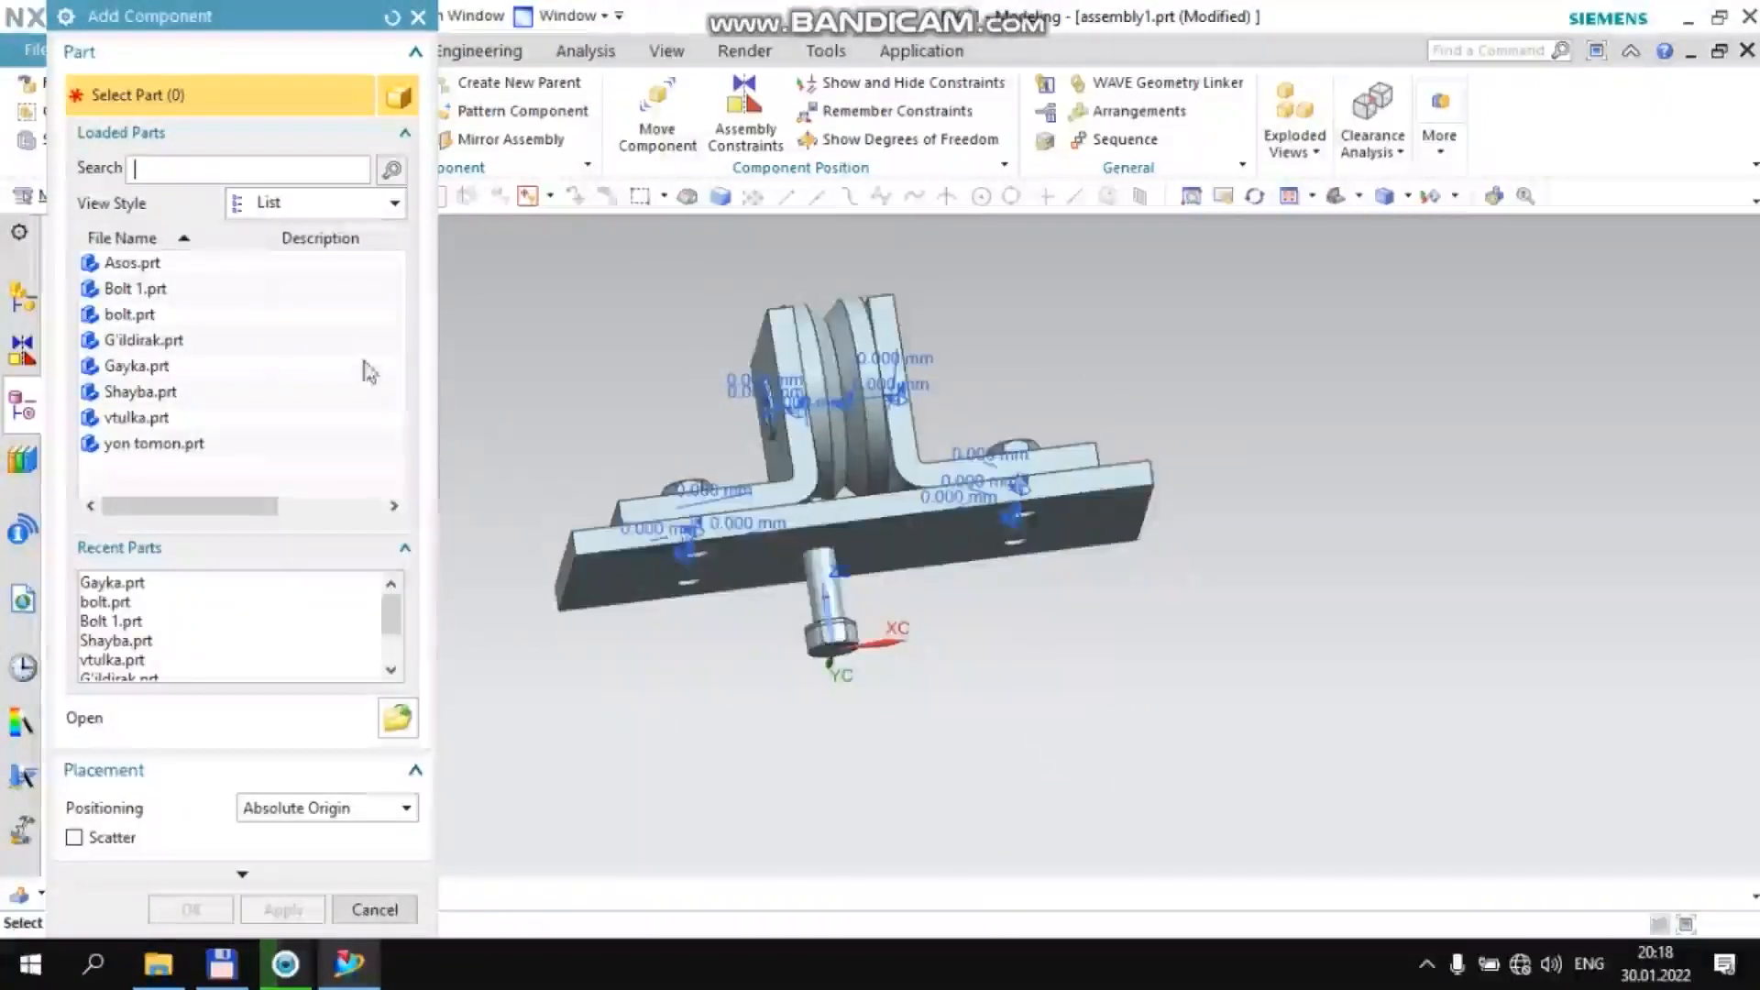
left_click(418, 16)
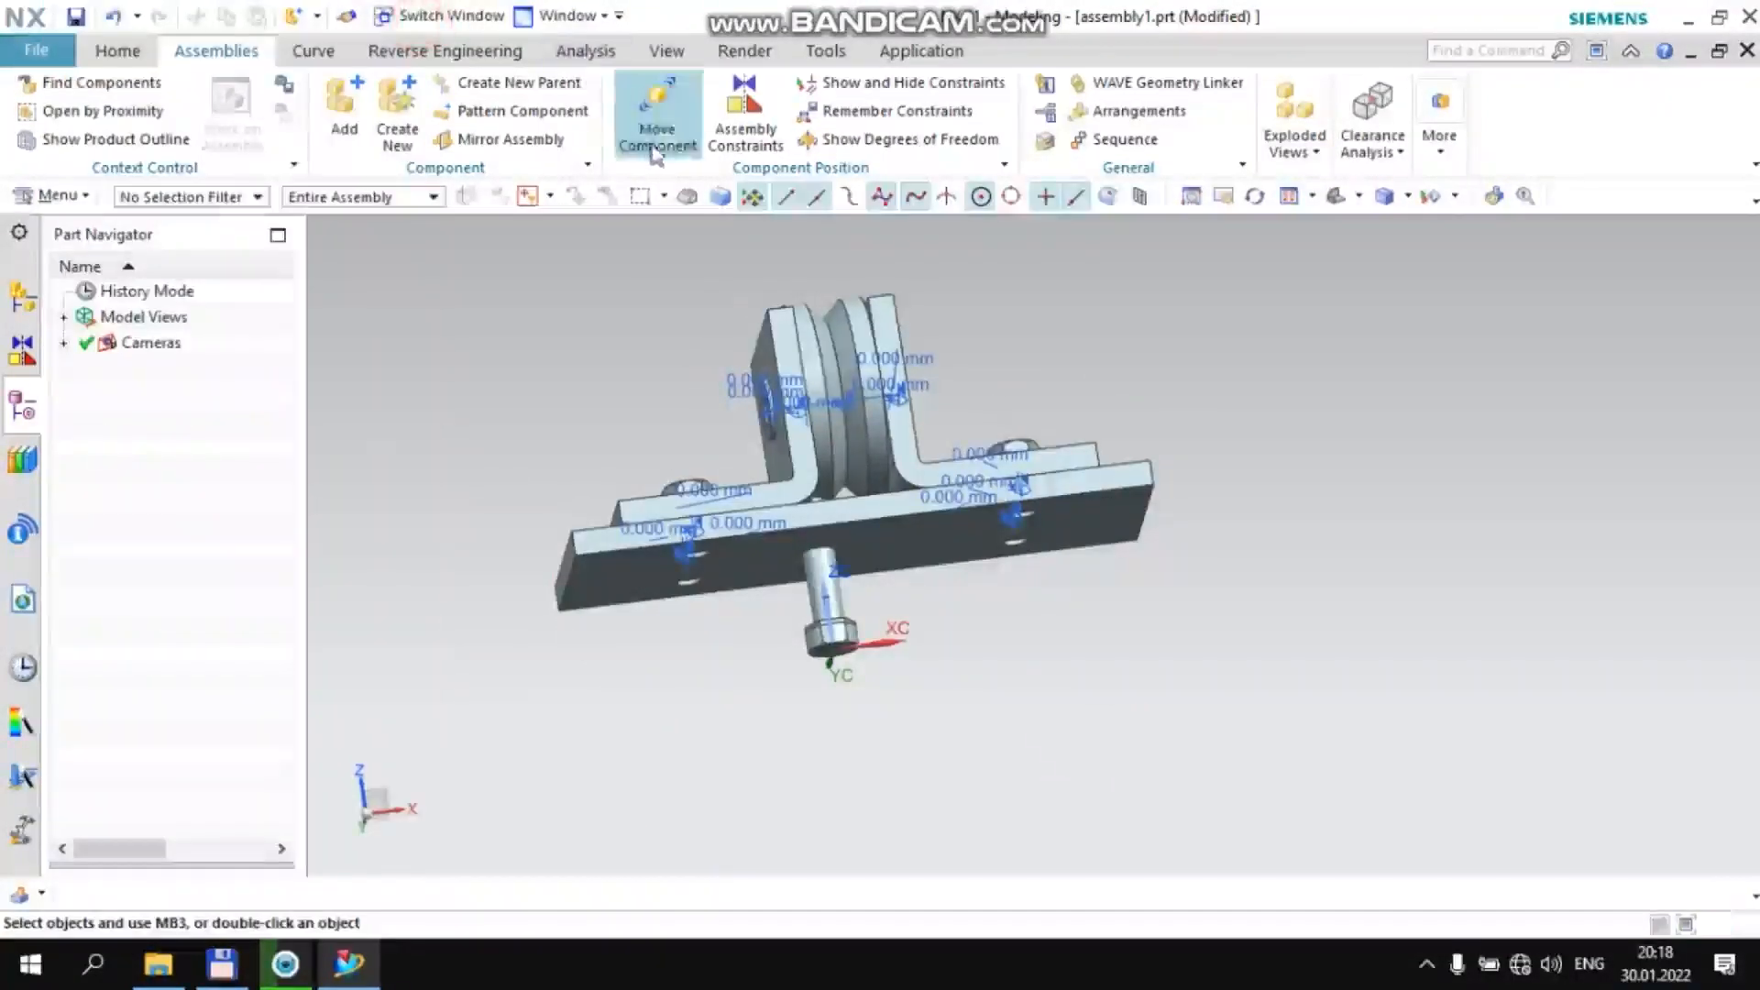
Move the axle bolt to about X 45.39, Y 0, Z 57.68 and rotate it about YC so its tip faces the +XC bracket
left_click(813, 580)
left_click(990, 543)
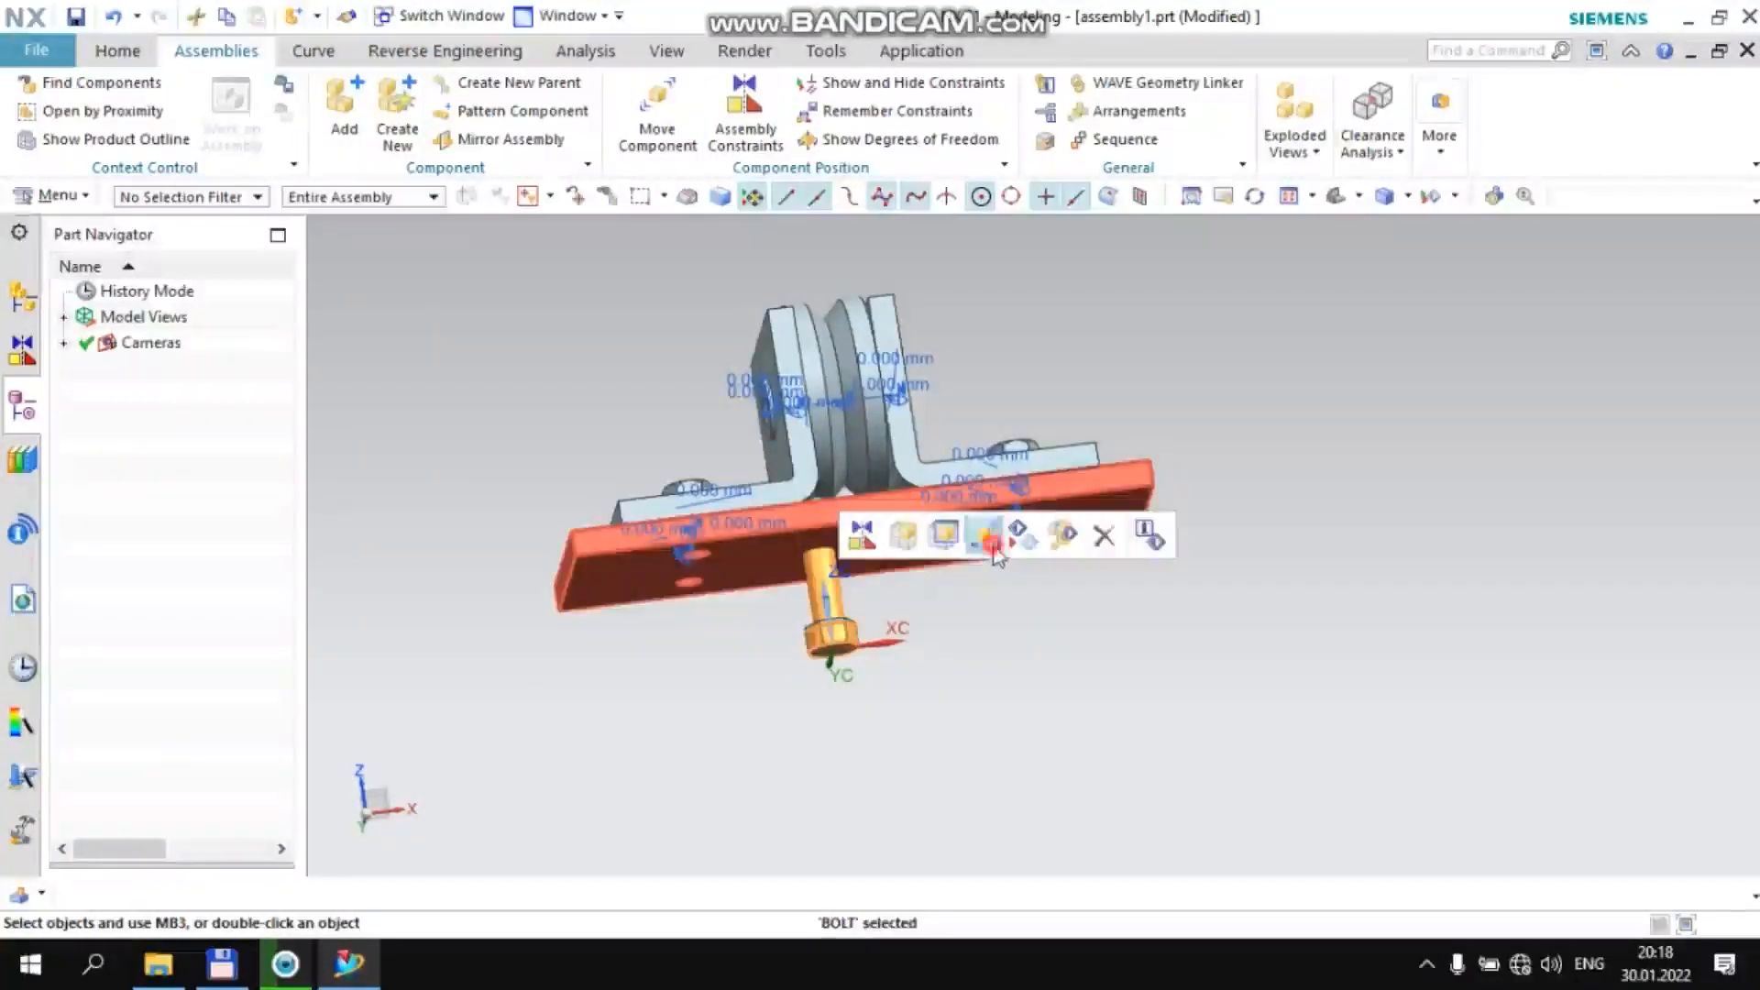
left_click(1018, 343)
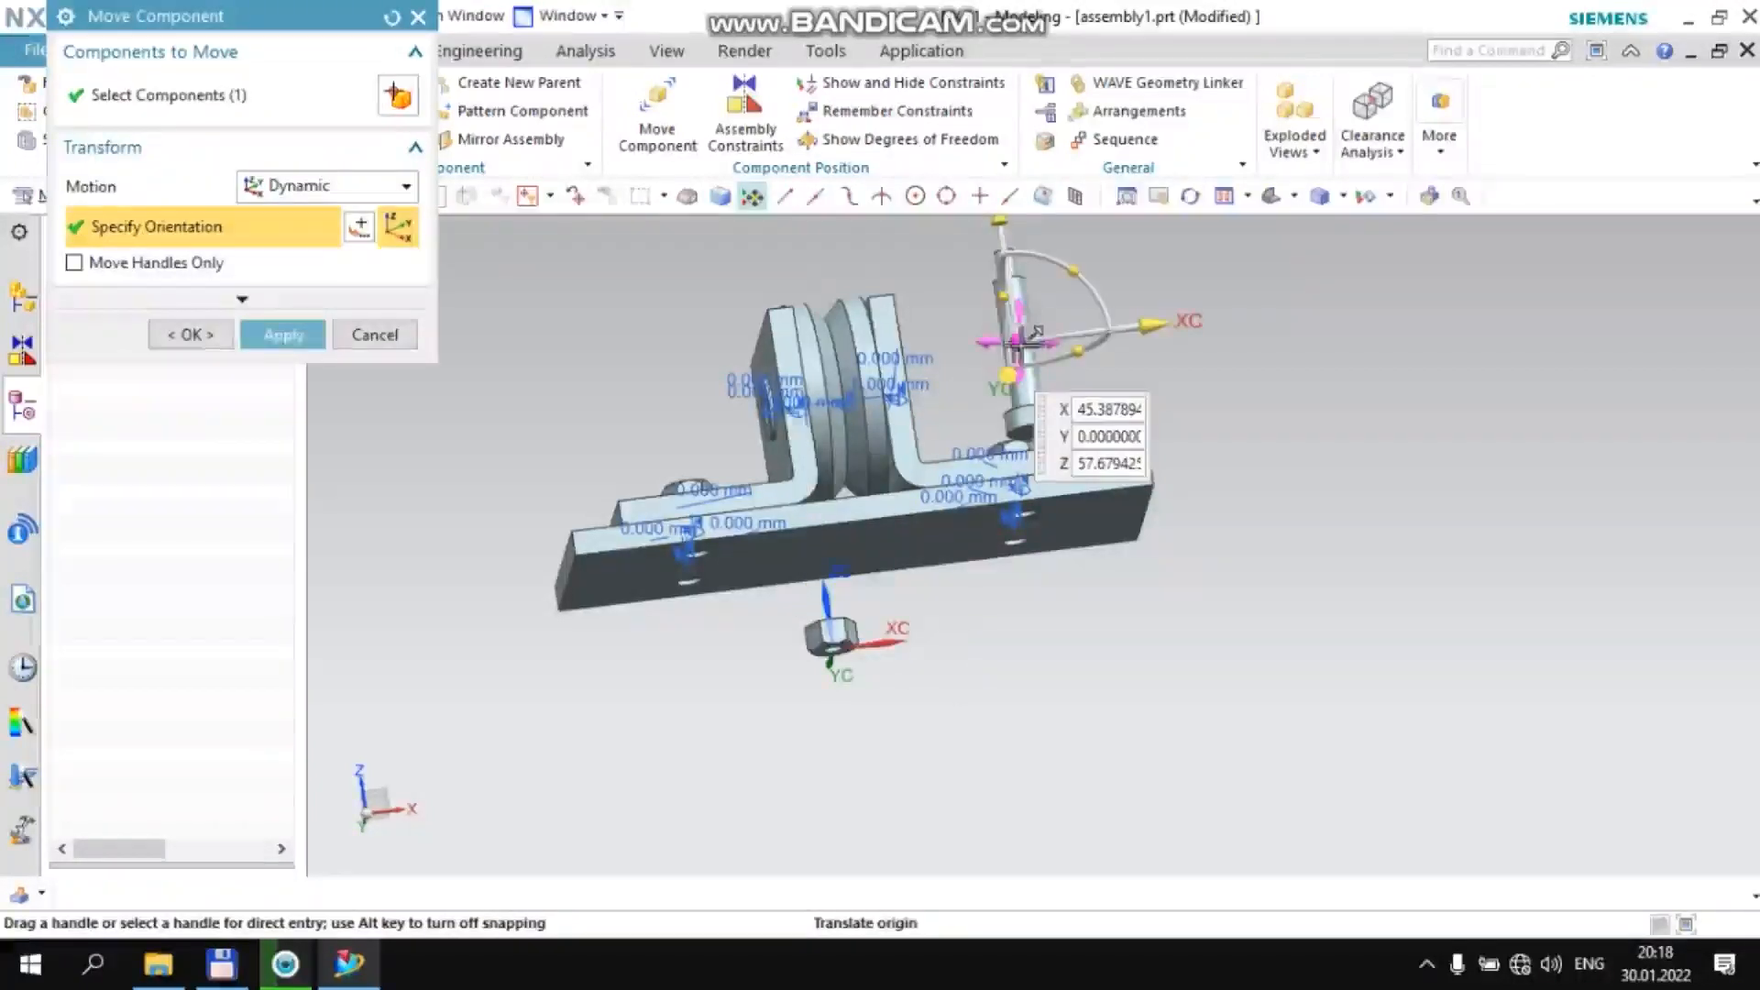
left_click_drag(1057, 272, 961, 307)
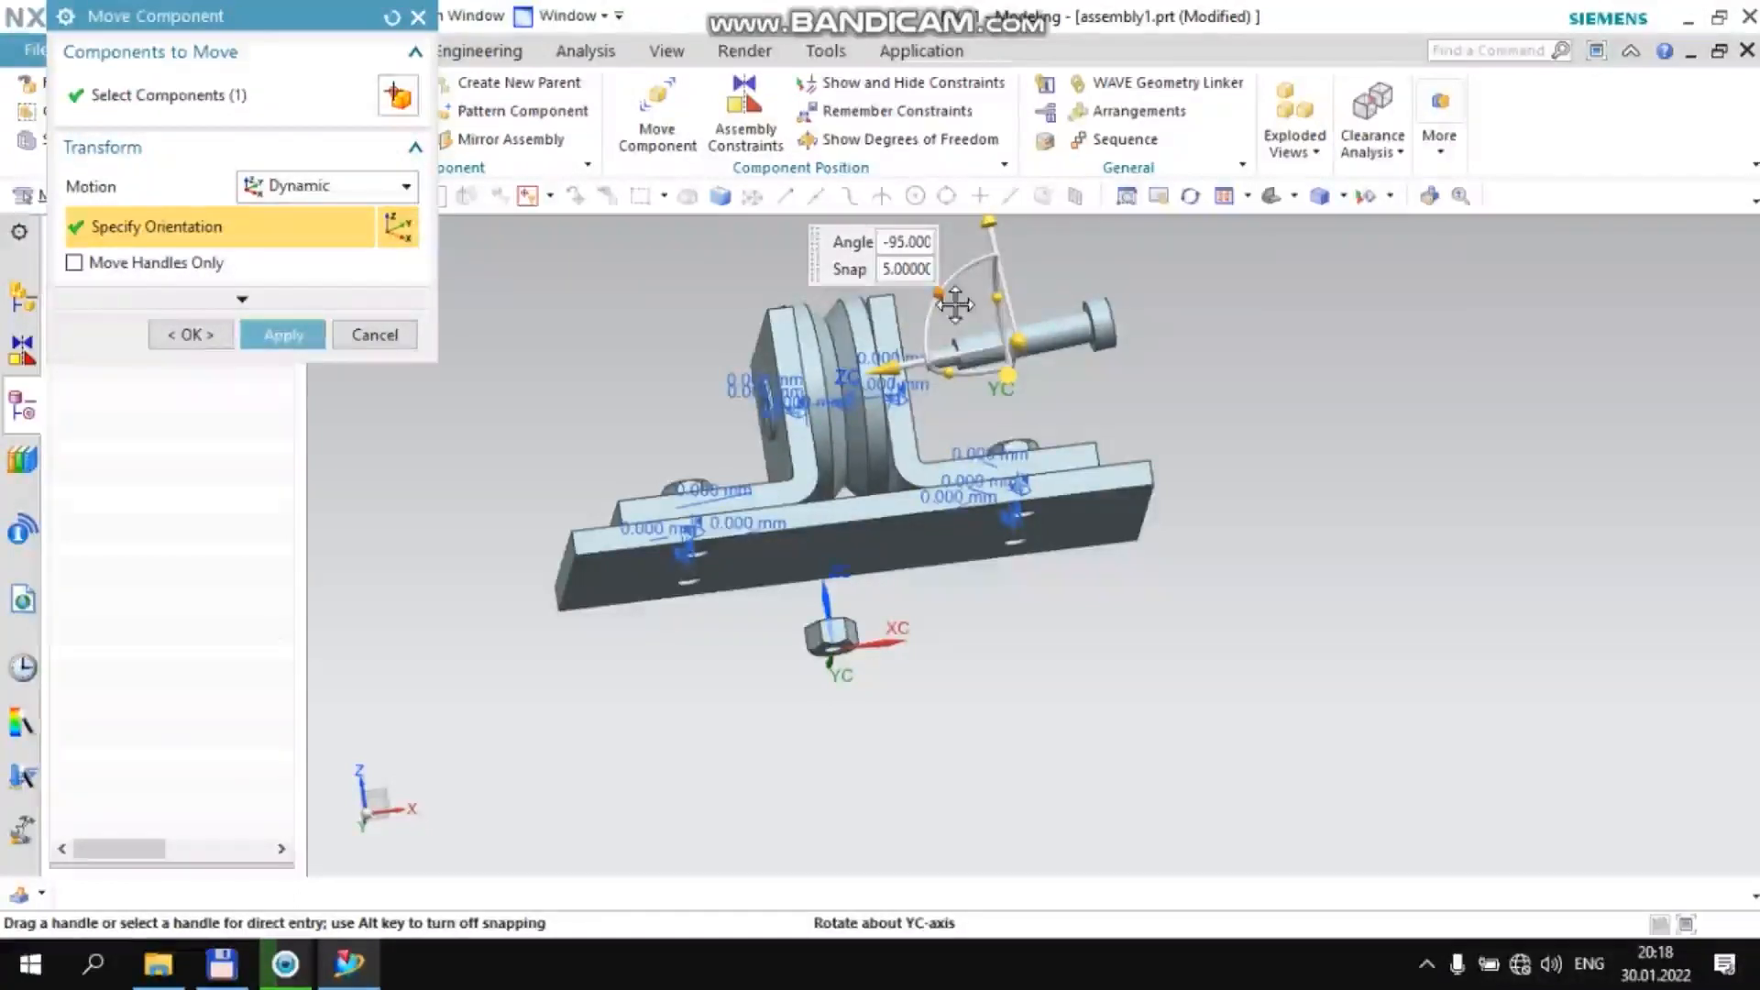
left_click_drag(947, 294, 955, 291)
left_click(1018, 343)
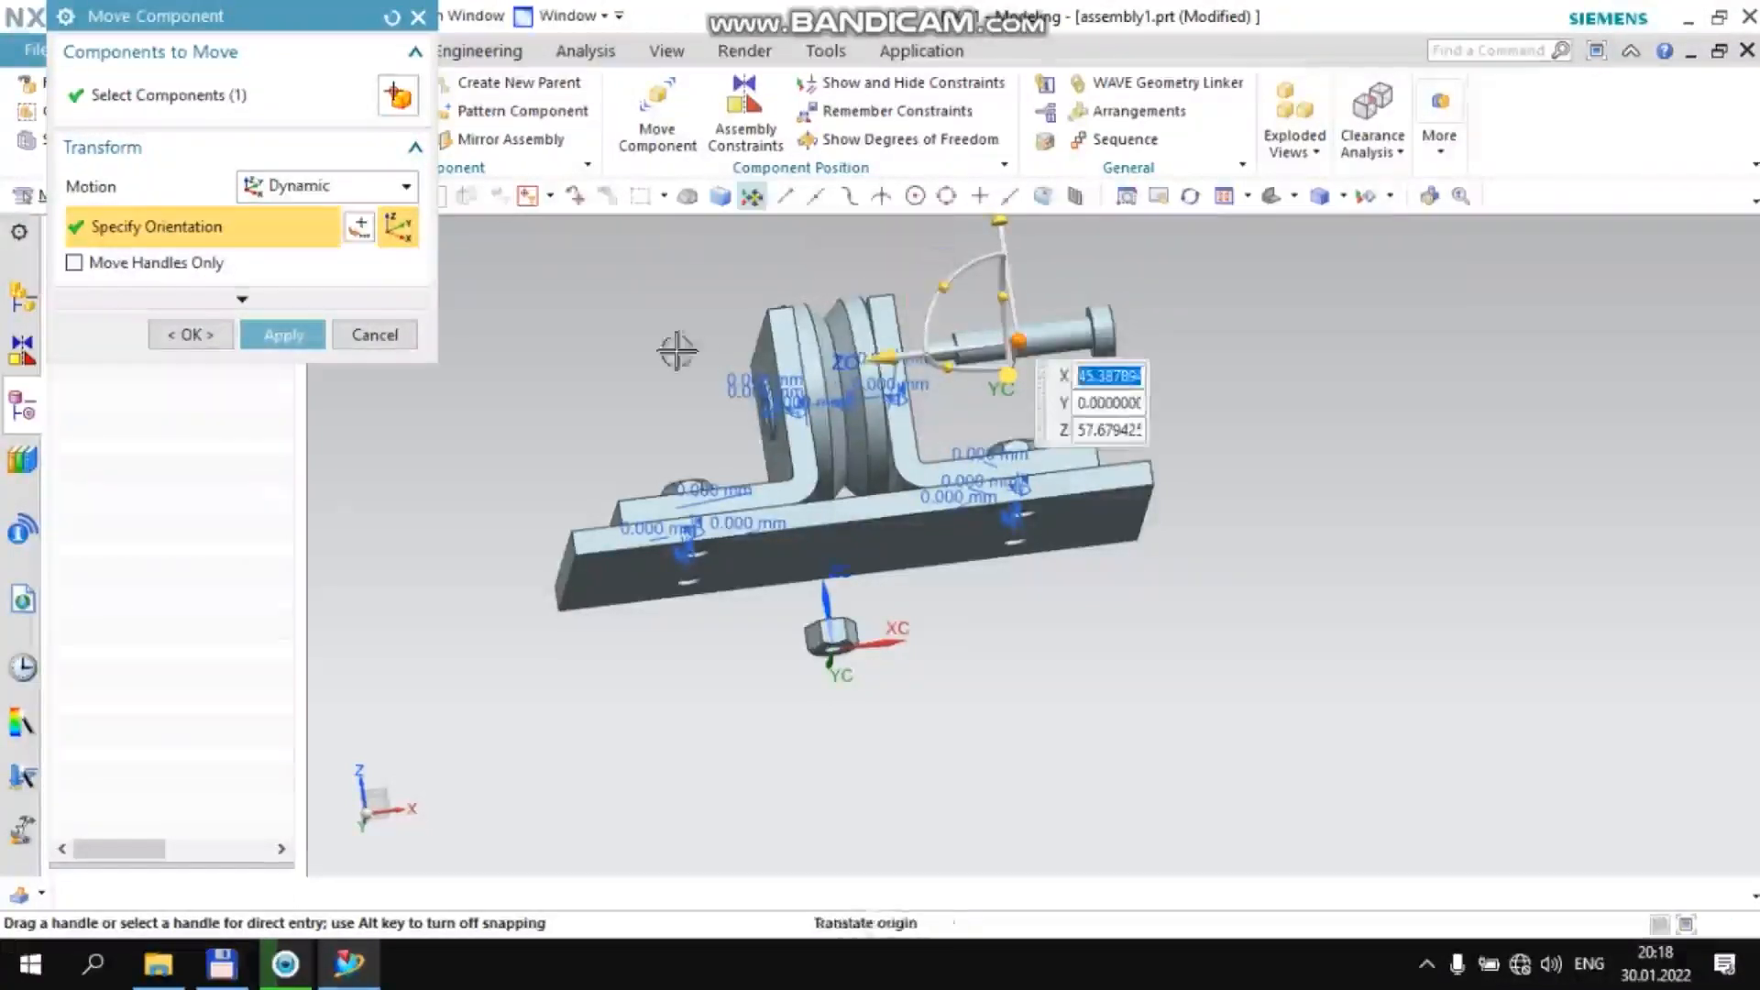
middle_click(641, 328)
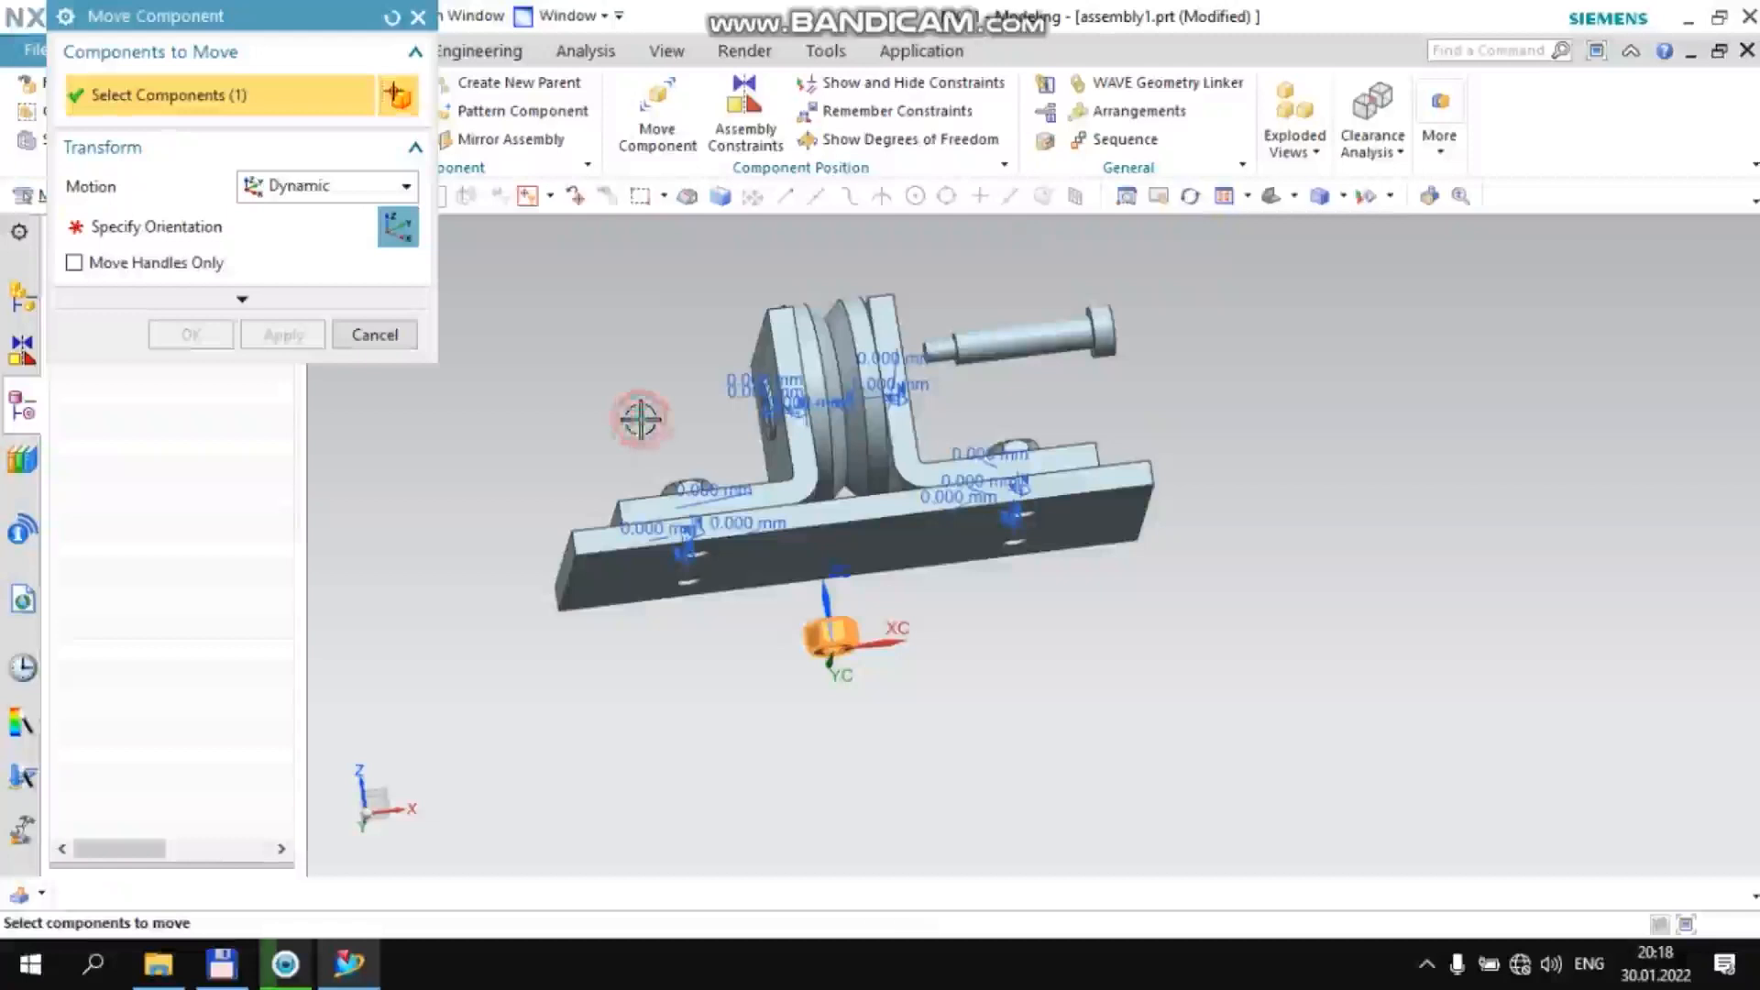
Move the Gayka nut to about X -33.15, Y 0, Z 50.93, turning it about YC so its bore faces the −XC bracket
left_click(275, 234)
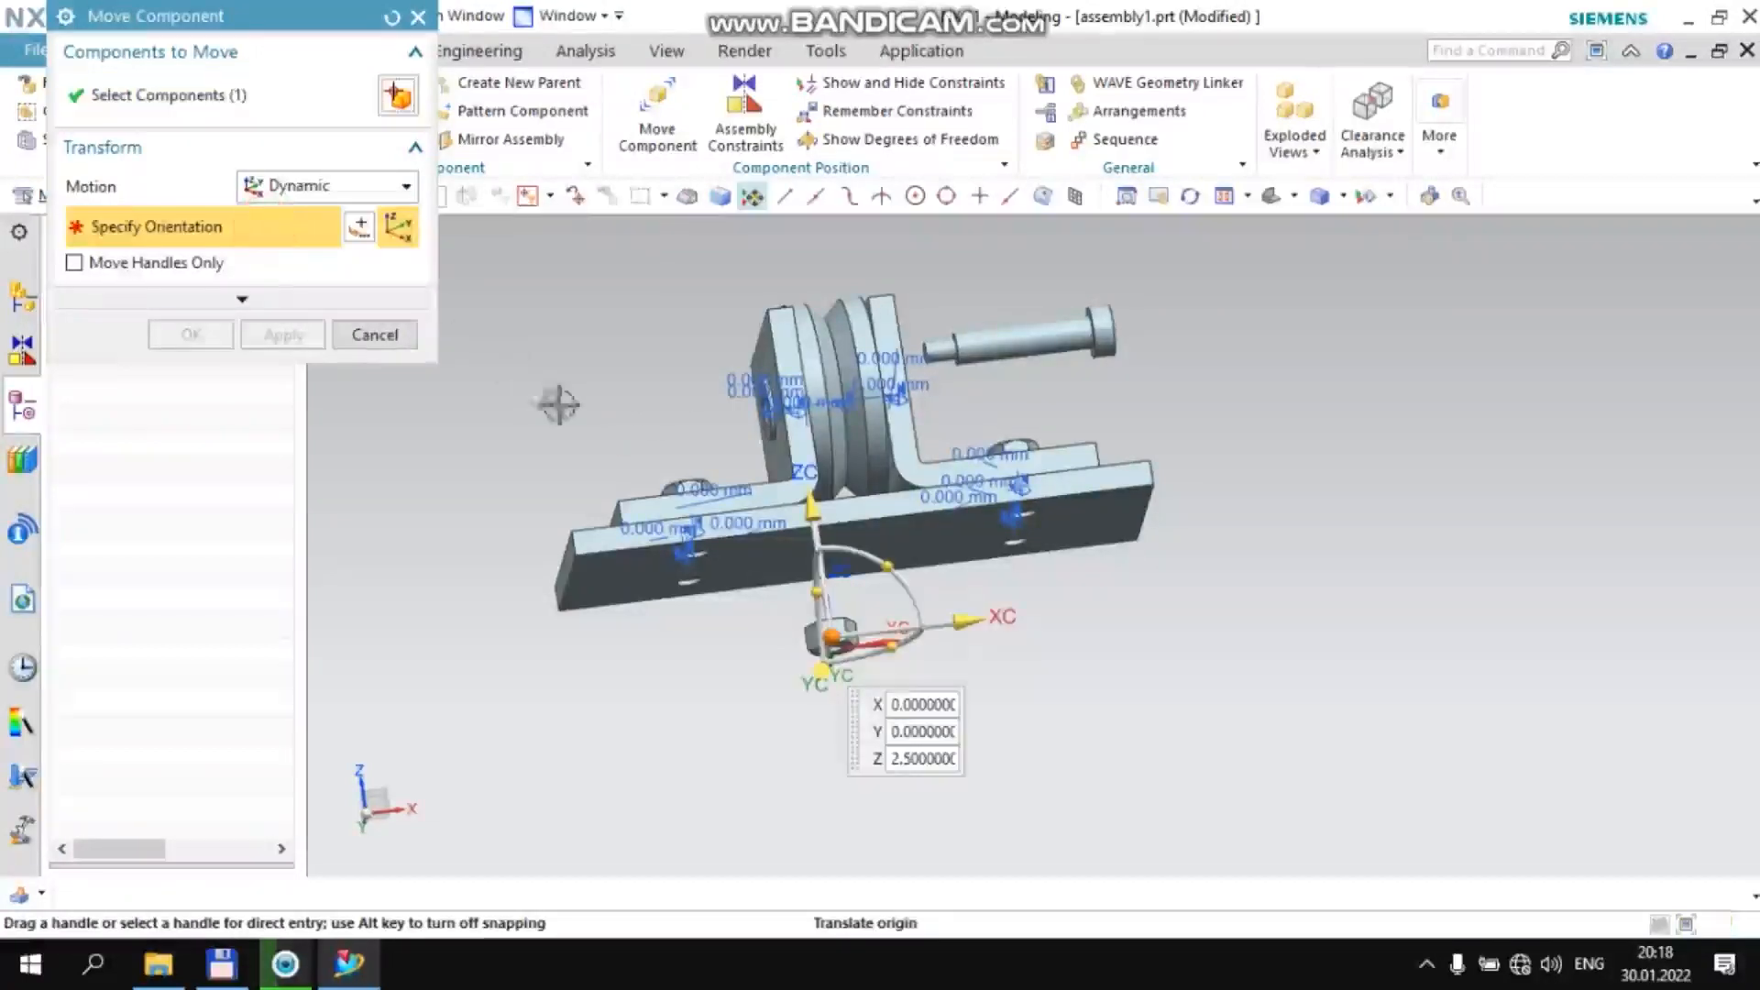
left_click(628, 422)
left_click_drag(660, 346, 698, 480)
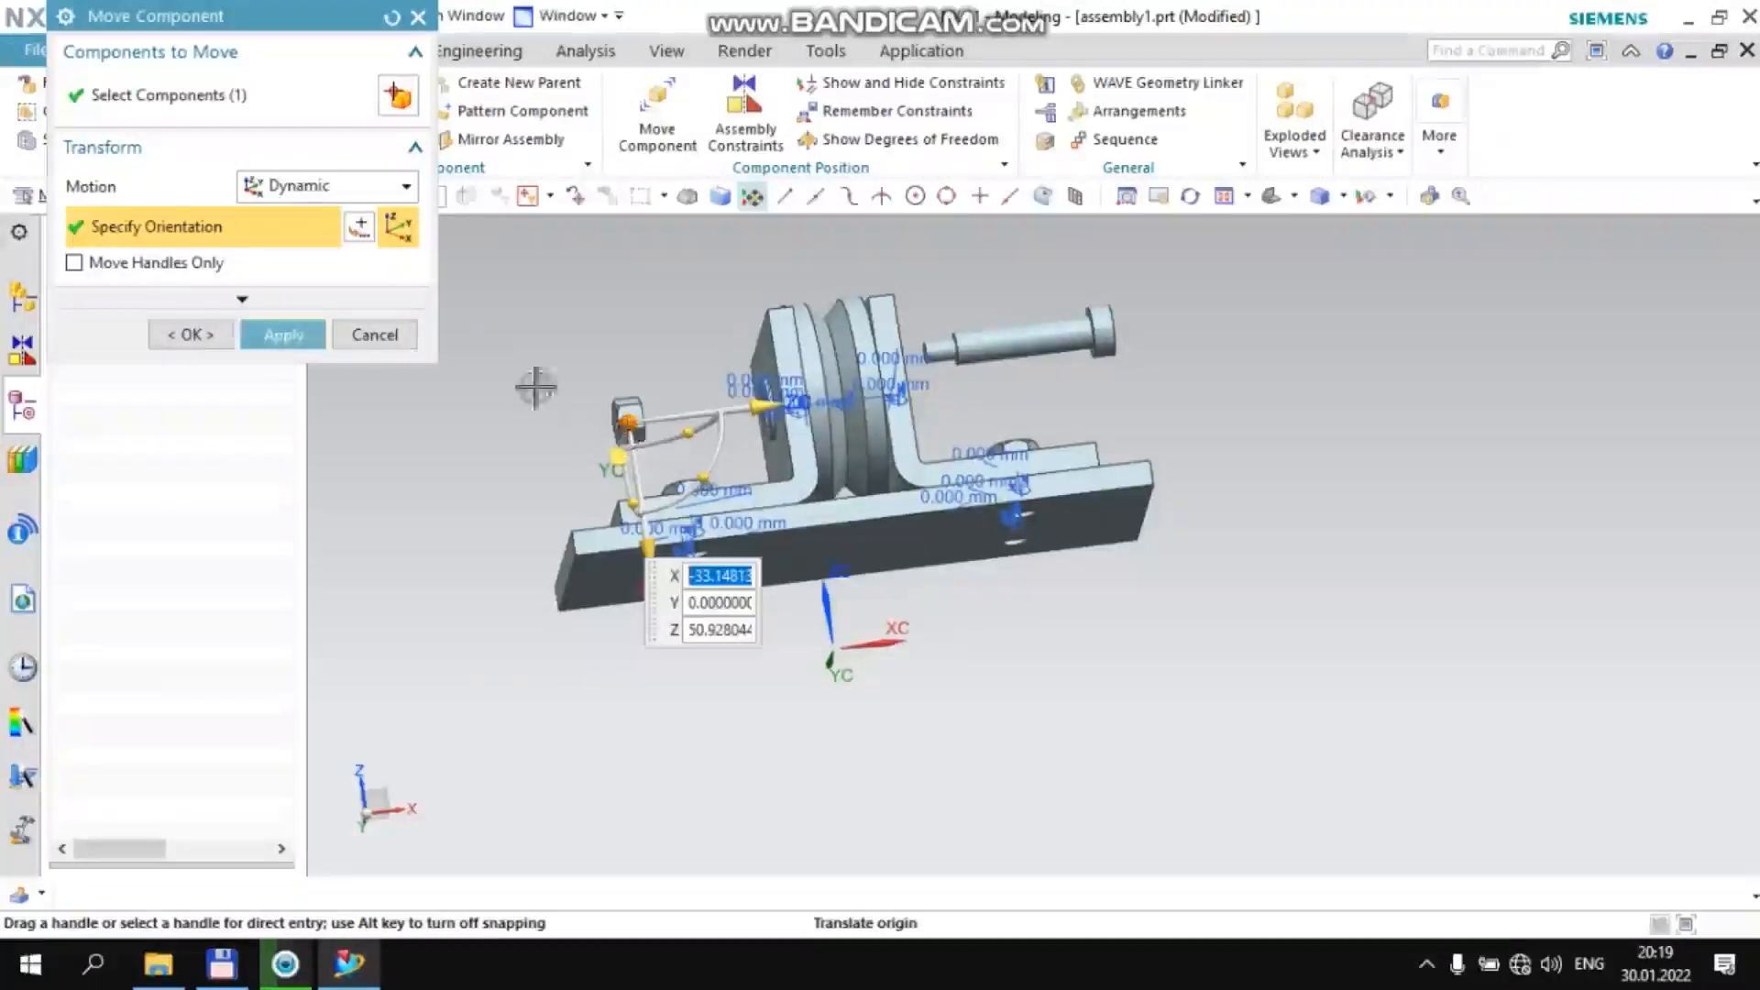
middle_click(501, 324)
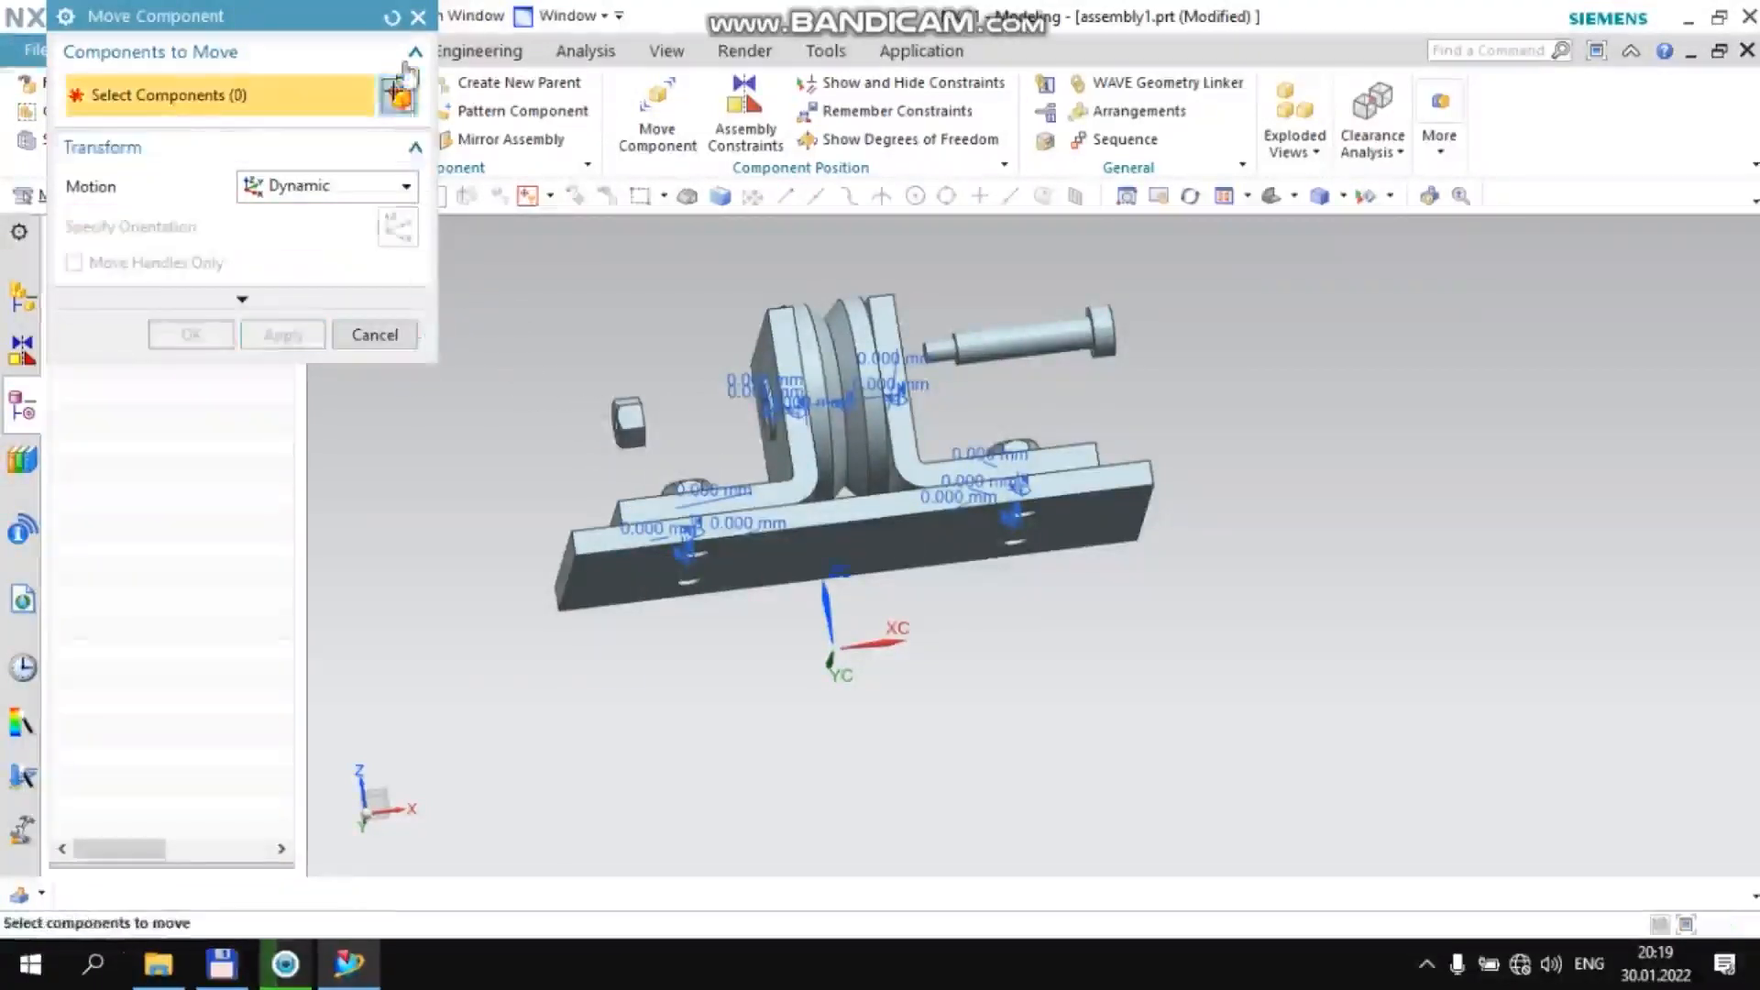
left_click(418, 16)
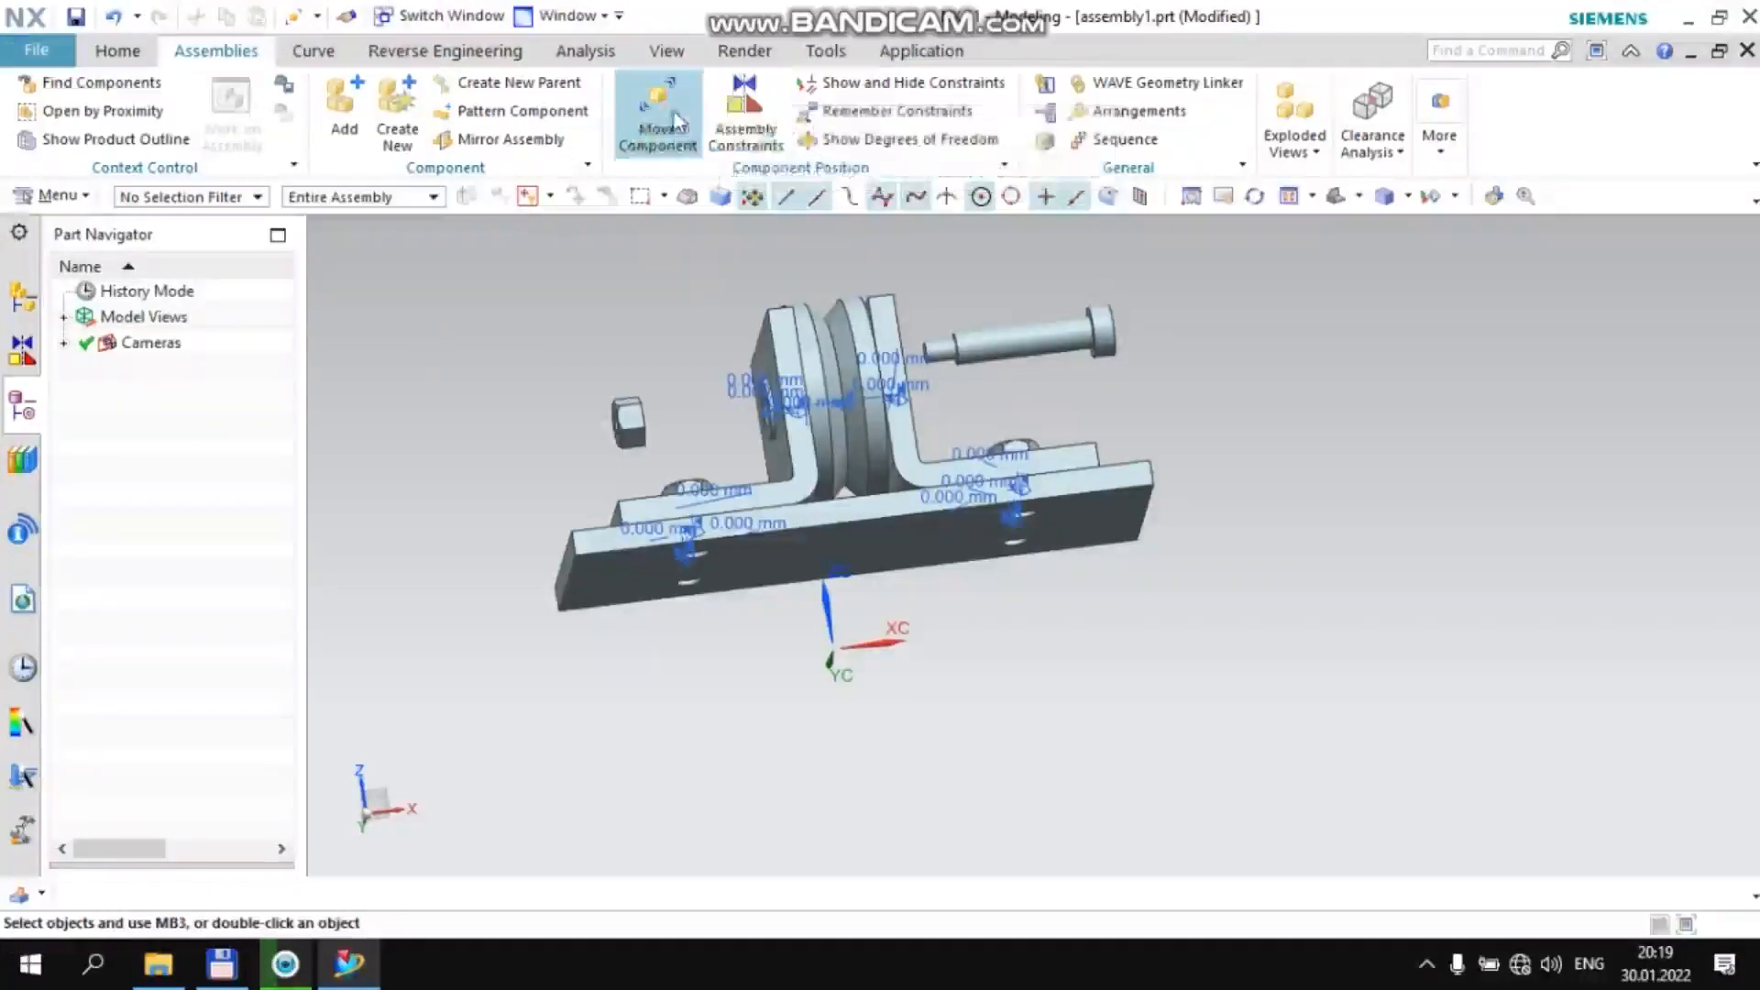
Align and lock the Gayka nut's bore to the bore of the −XC vtulka bushing
left_click(880, 111)
key("Escape")
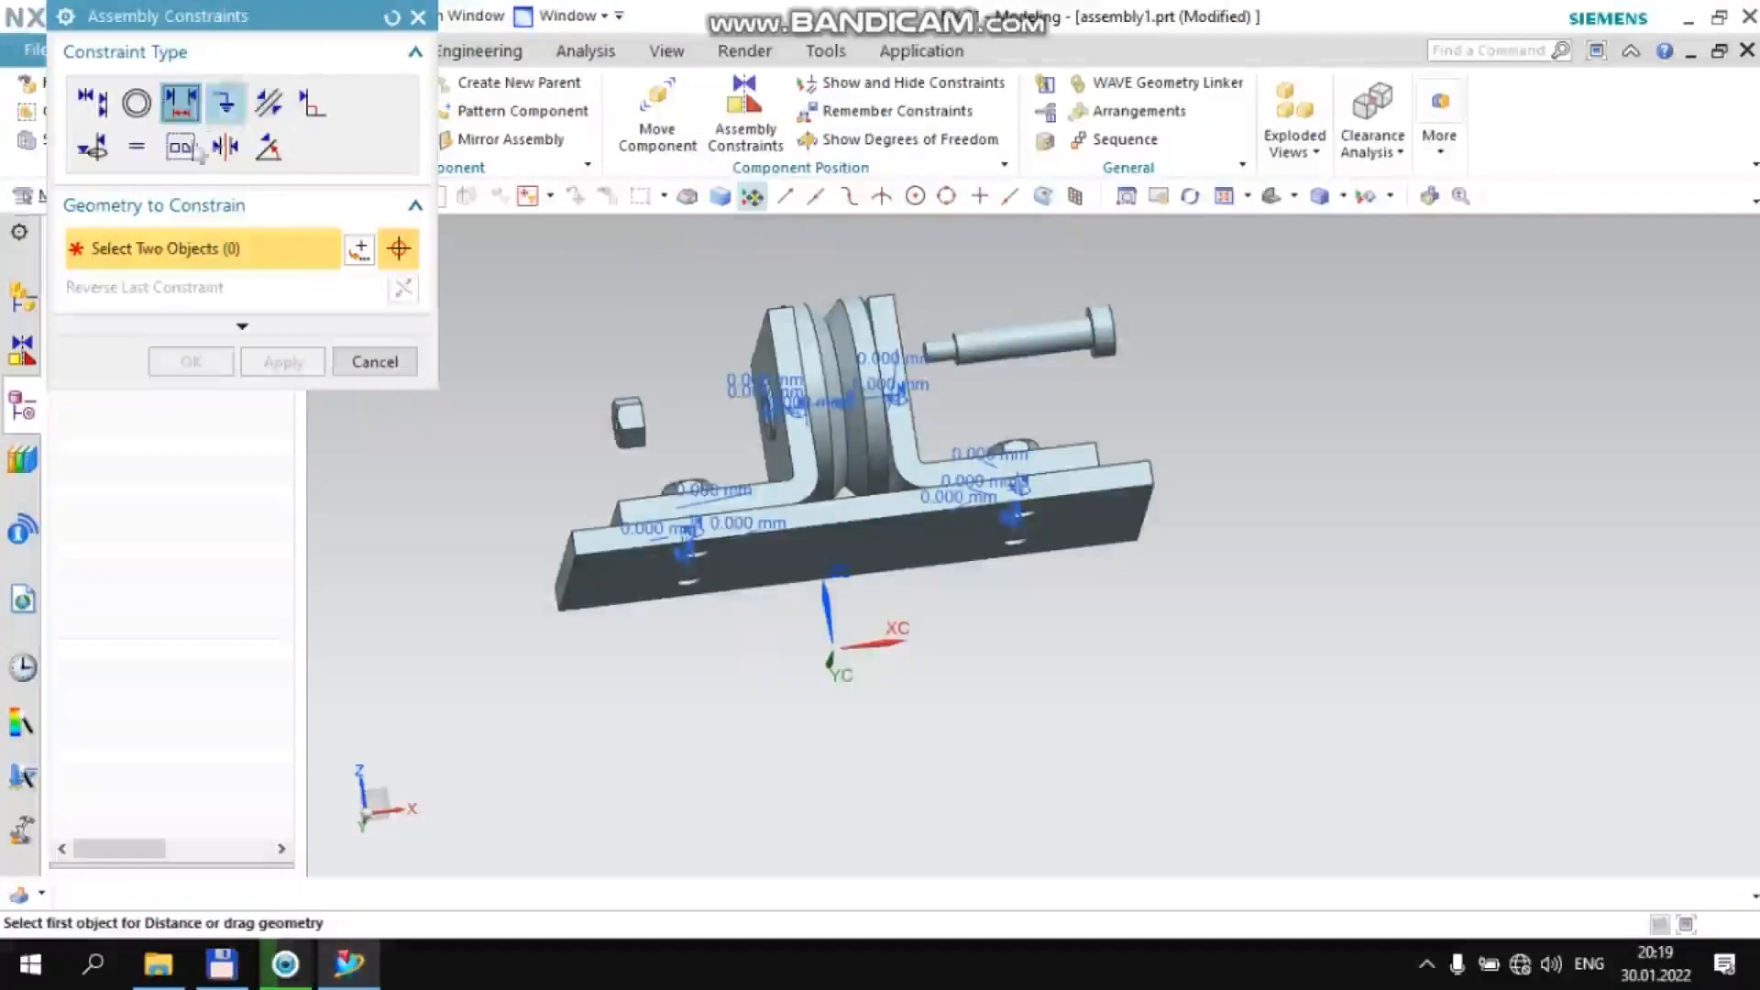
left_click(96, 147)
middle_click_drag(668, 306, 615, 440)
scroll(610, 442, "up", 6)
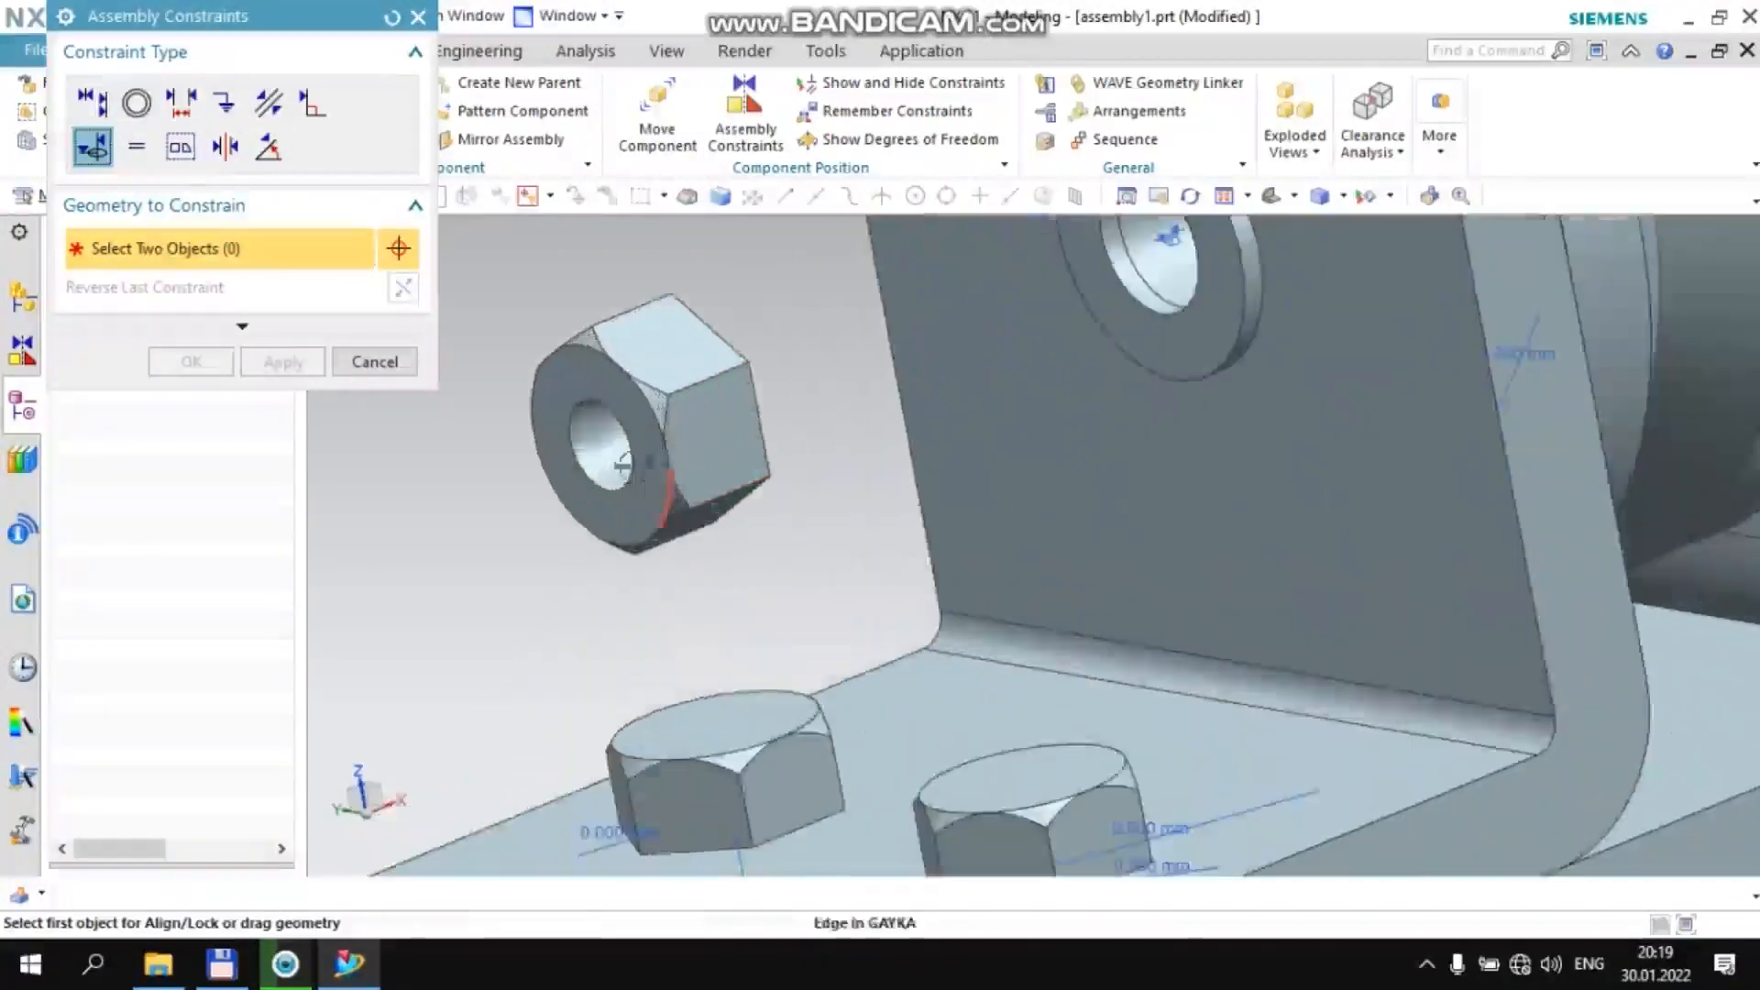
left_click(598, 448)
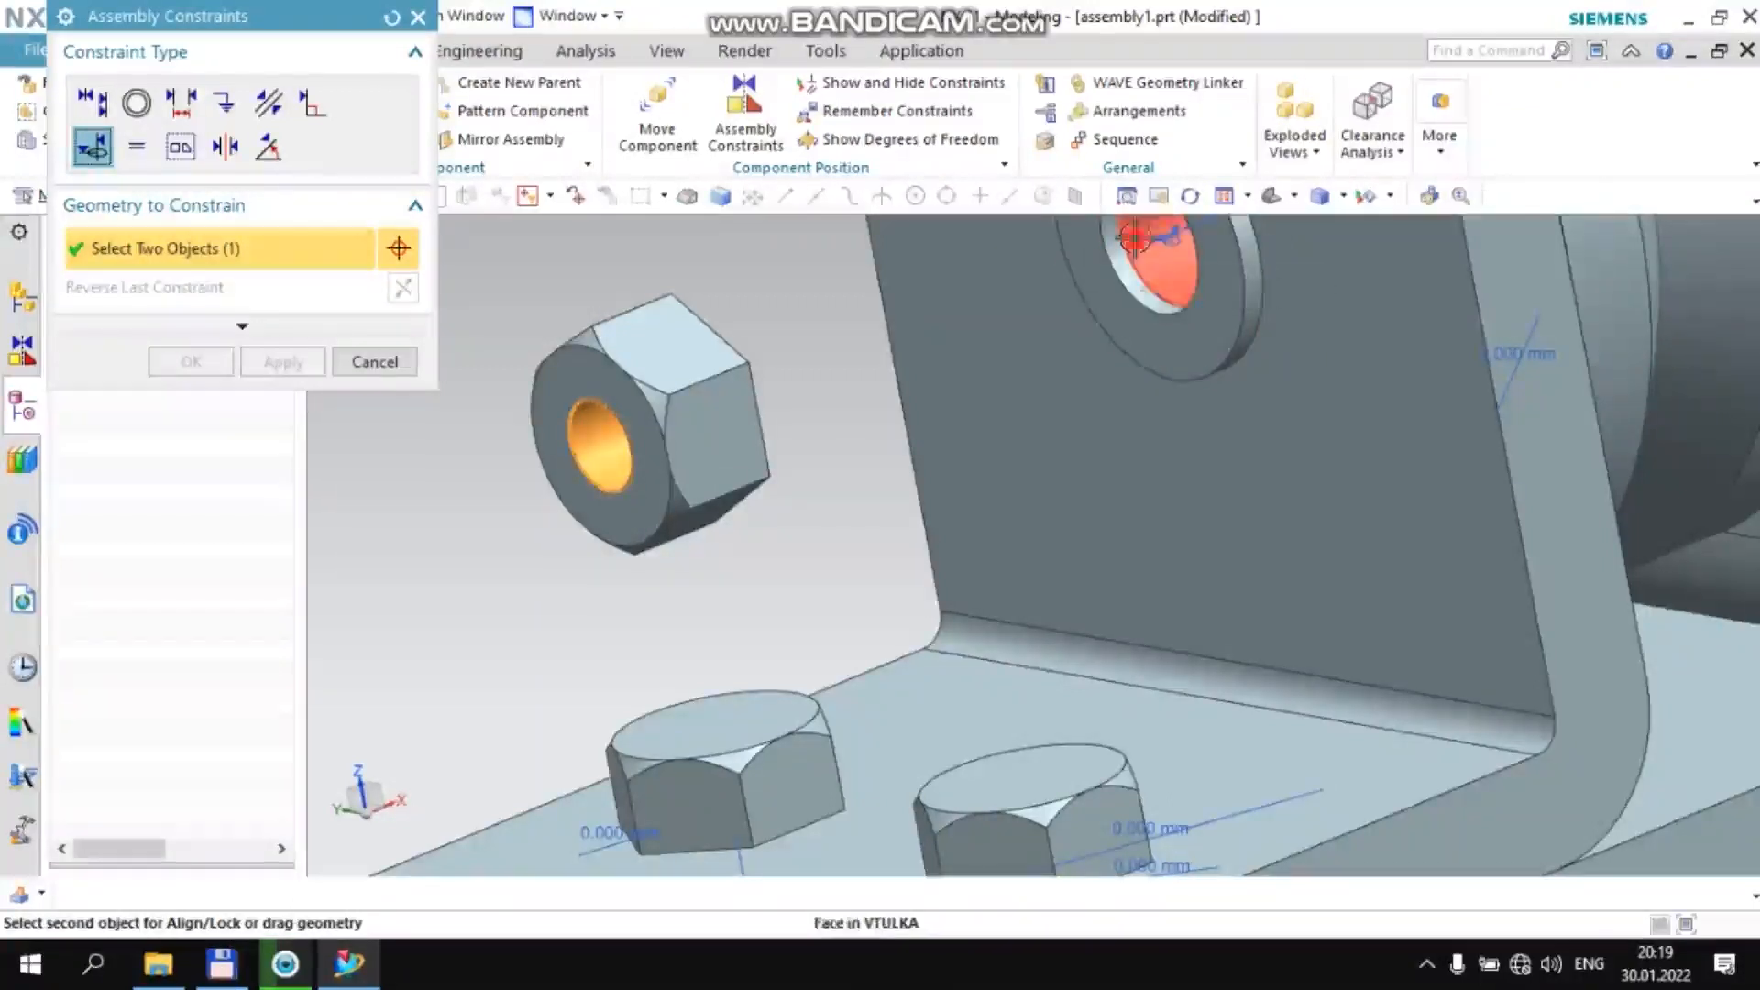
left_click(1132, 266)
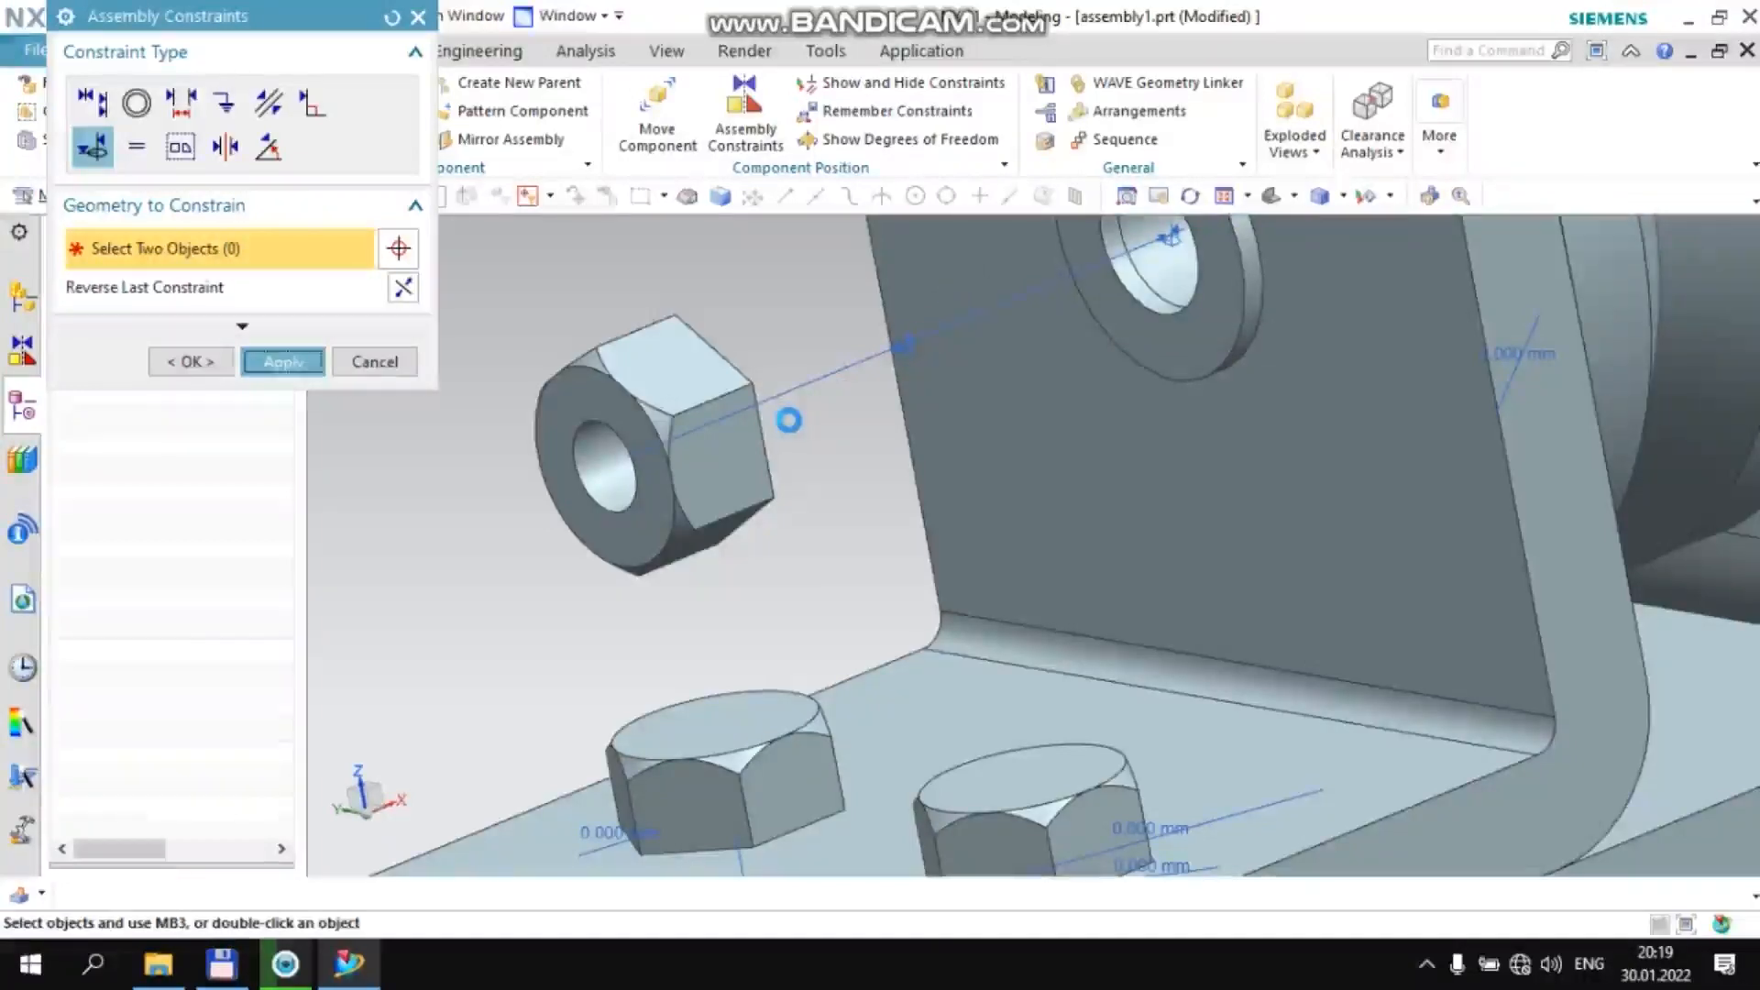
Align and lock the axle bolt's centerline to the axle bore at the +XC bracket
scroll(781, 421, "down", 5)
scroll(990, 485, "down", 2)
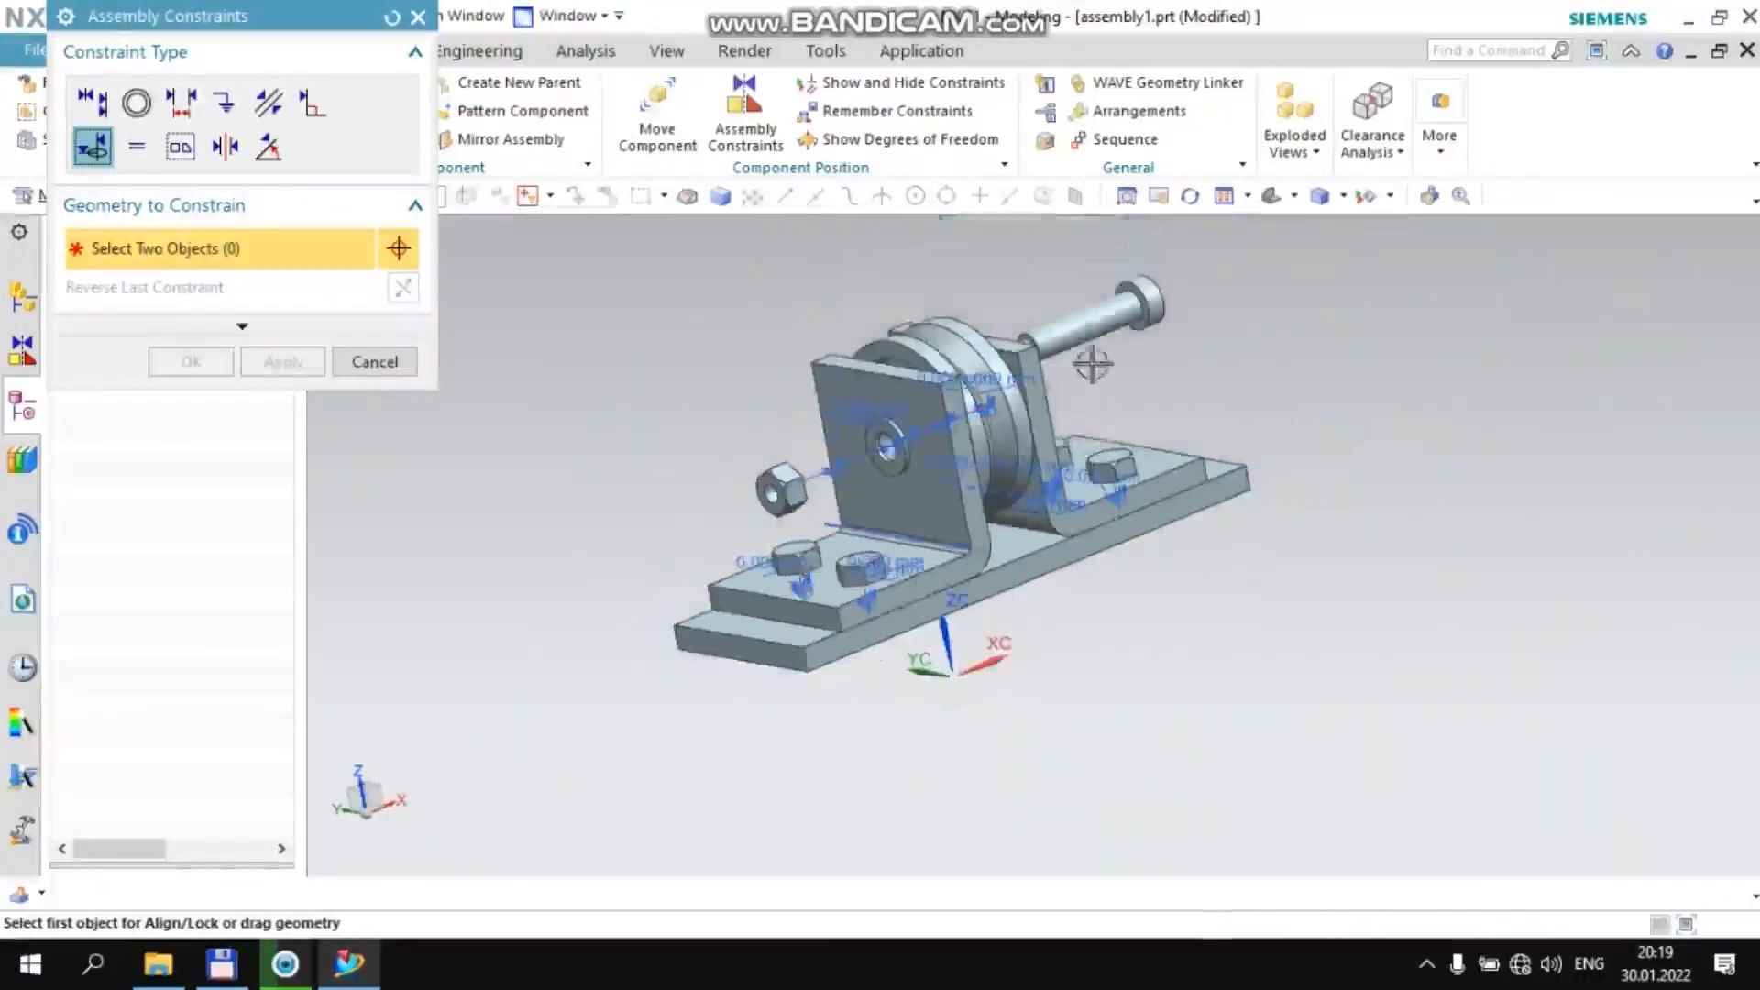
scroll(1091, 364, "up", 4)
left_click(1045, 289)
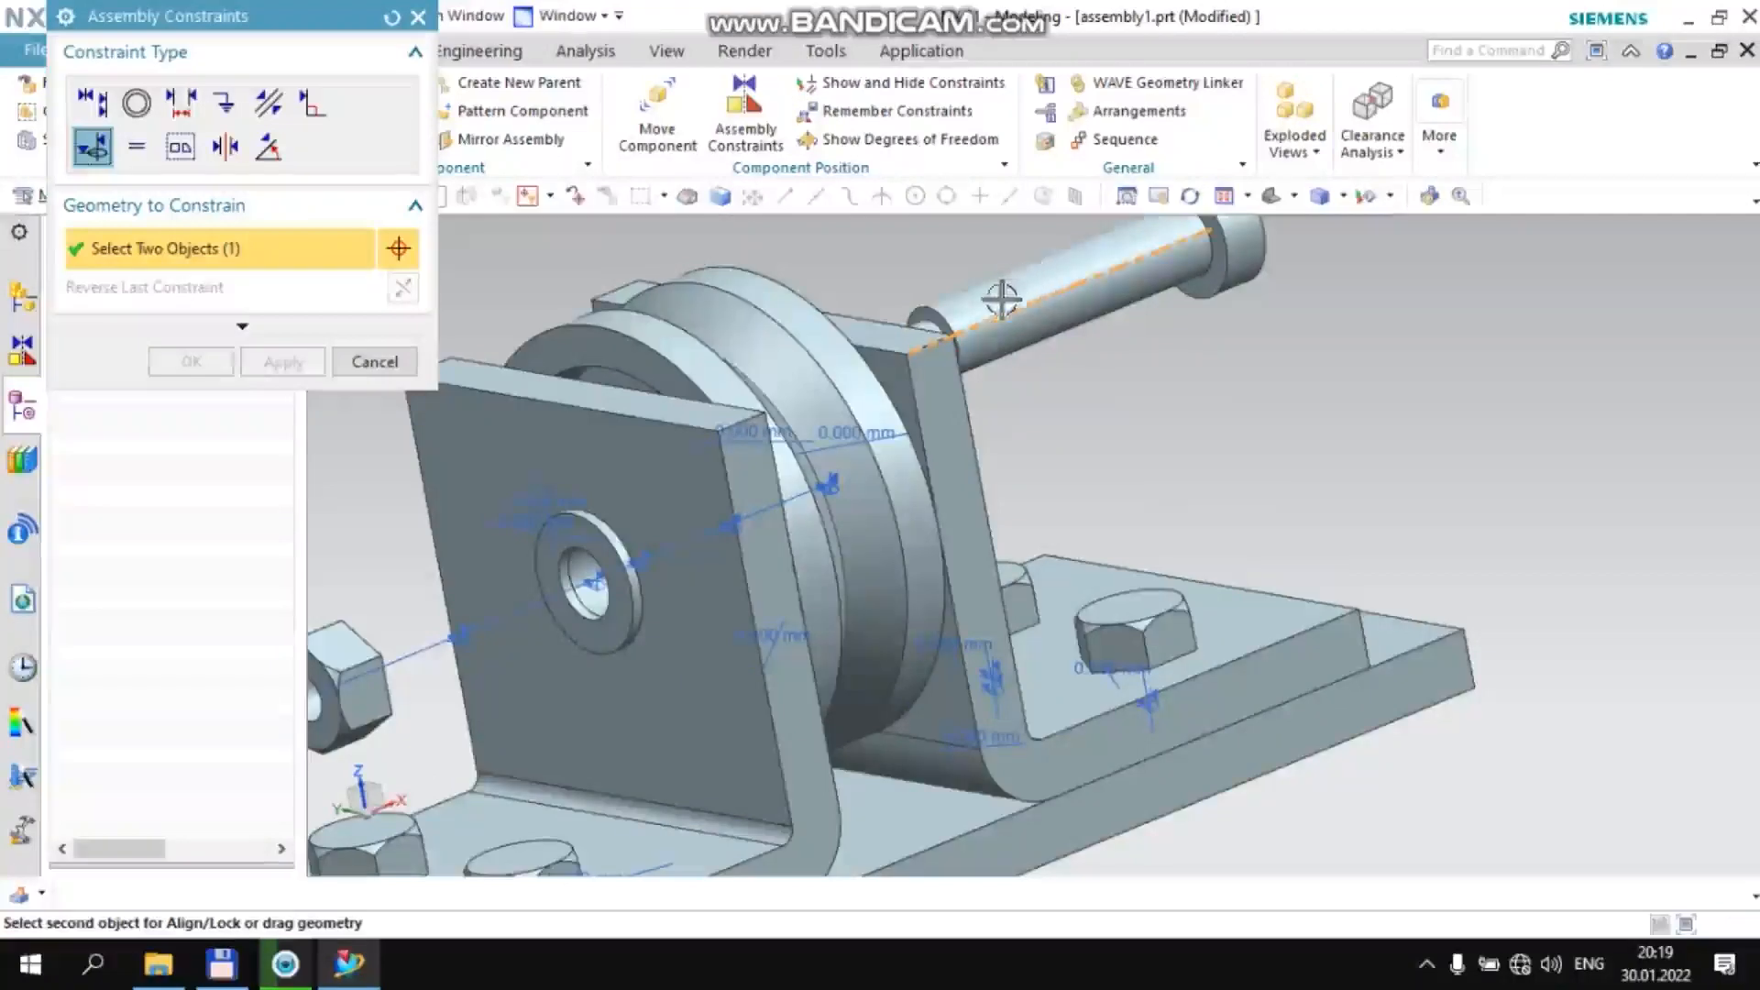
middle_click_drag(1061, 362, 859, 484)
scroll(860, 484, "up", 3)
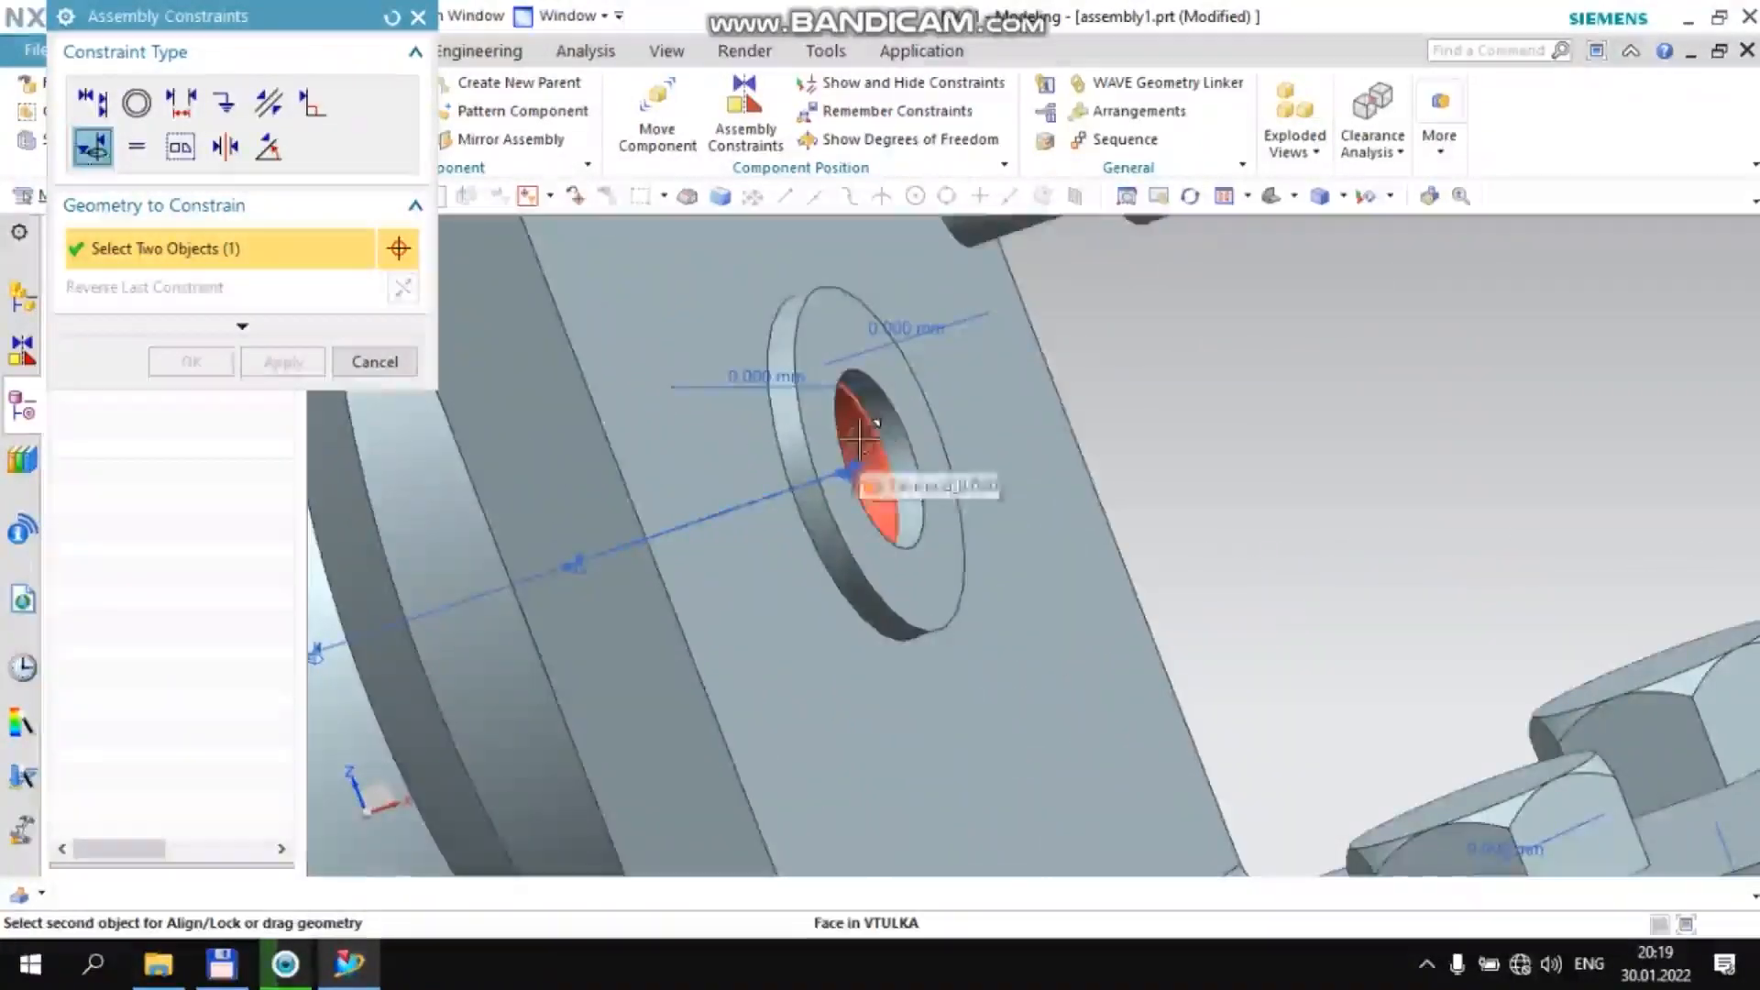
left_click(908, 421)
scroll(910, 417, "down", 4)
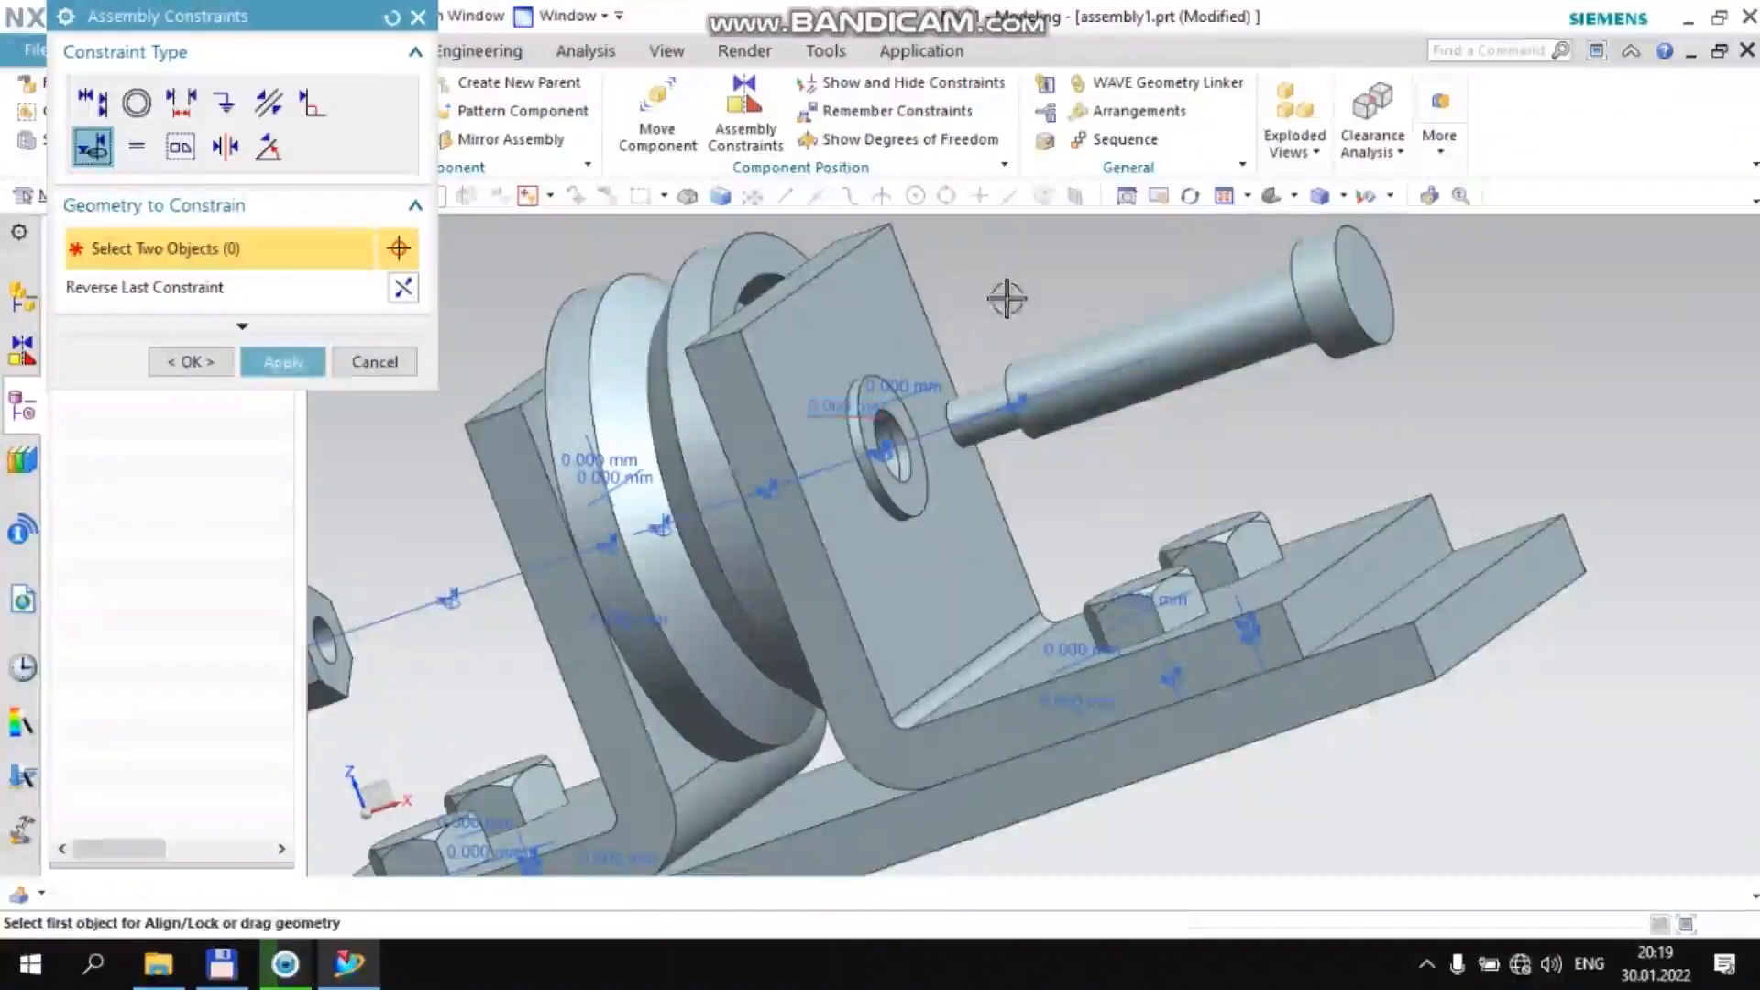
middle_click(926, 309)
Add a 0 mm Distance constraint between the underside of the axle bolt's head and the +XC washer's outer face
left_click(188, 99)
middle_click_drag(1016, 318, 654, 394)
scroll(1192, 293, "up", 5)
left_click(1263, 255)
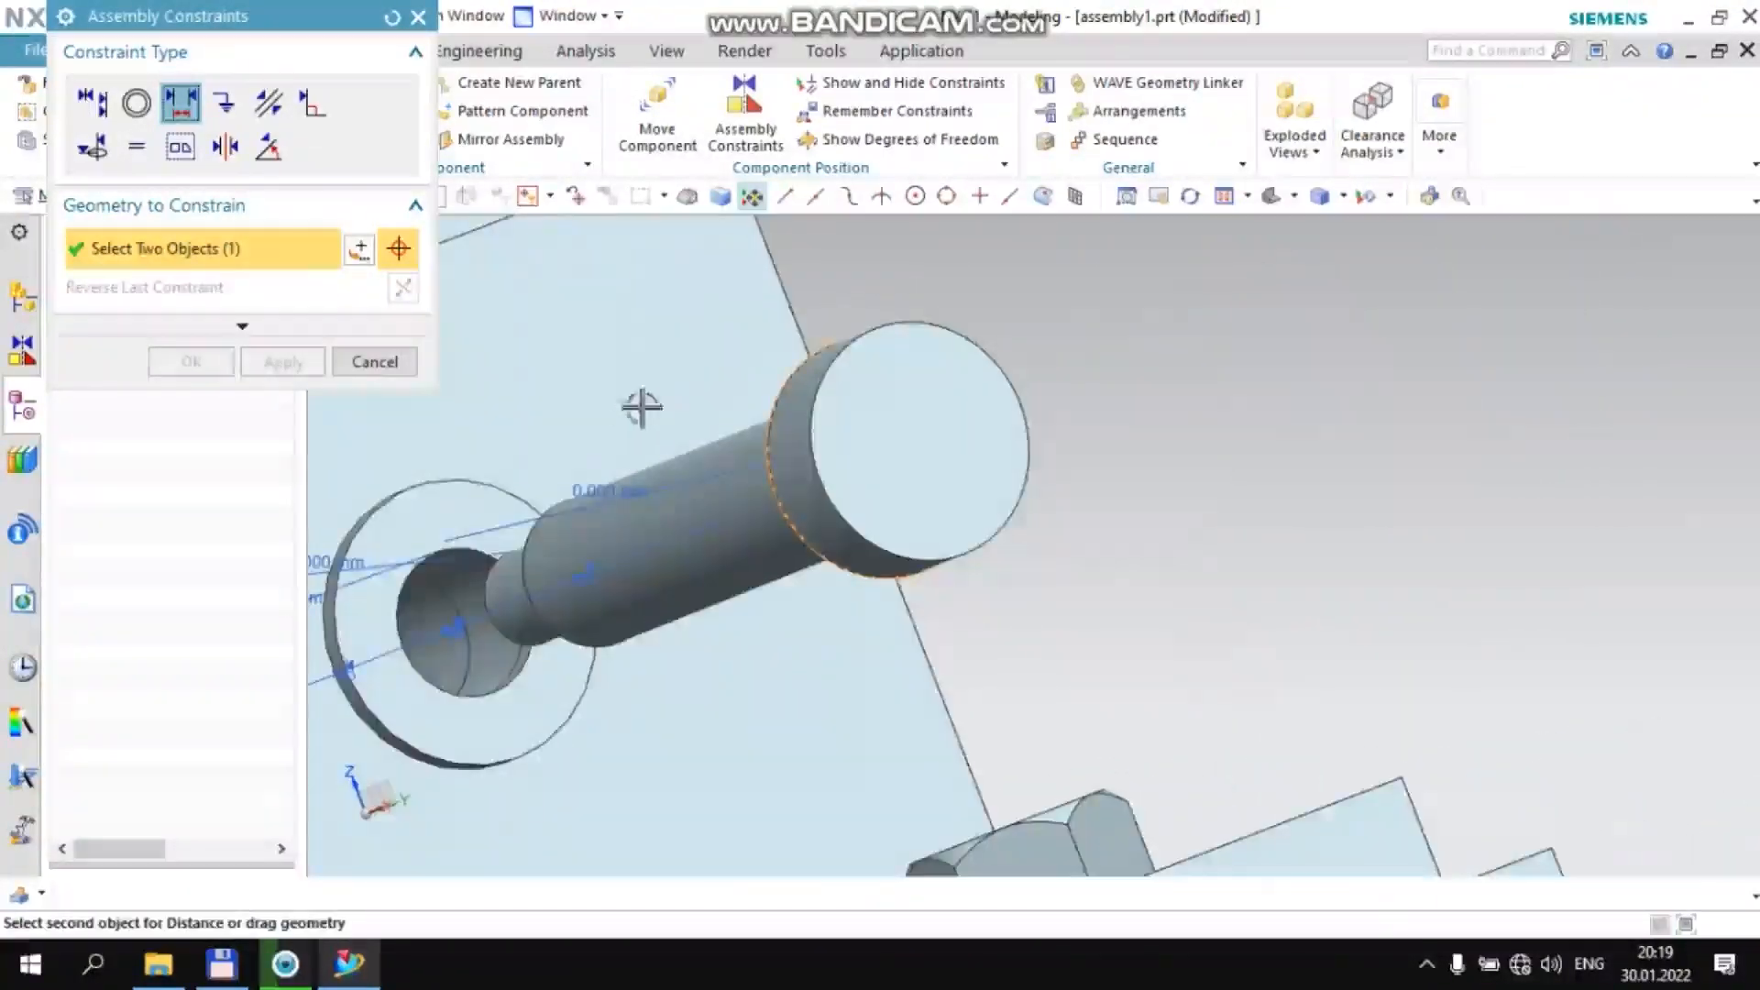
left_click(436, 519)
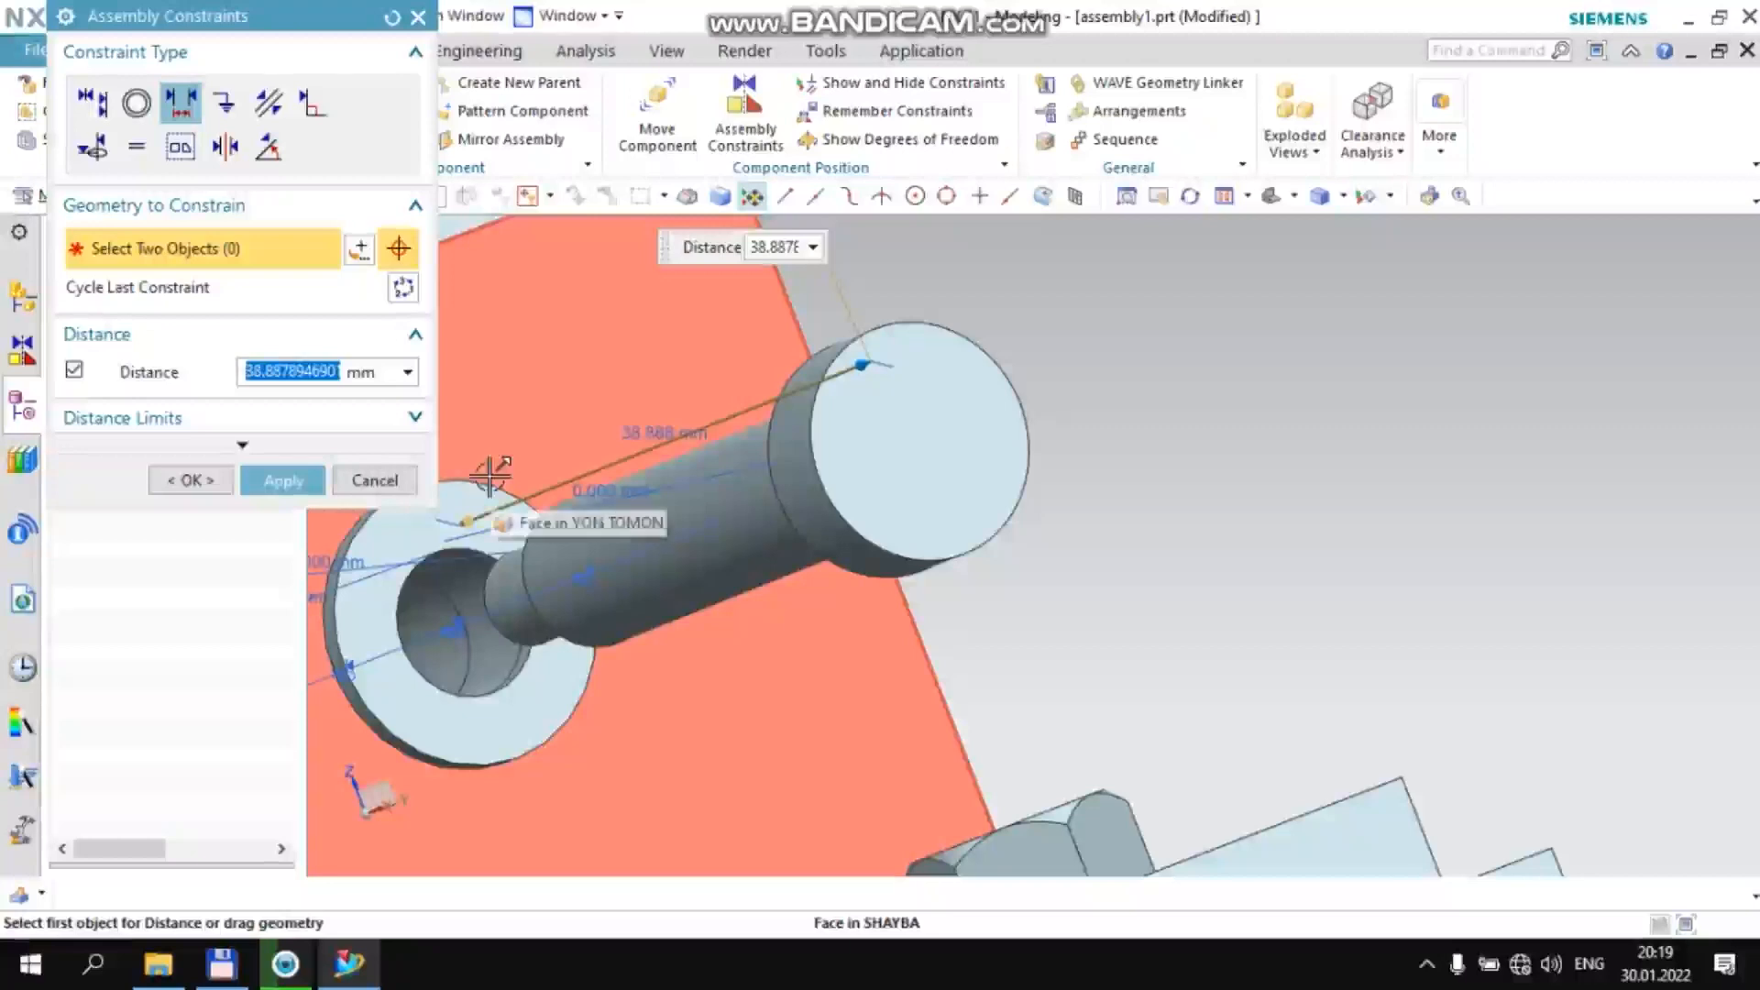
key("Return")
scroll(550, 473, "down", 3)
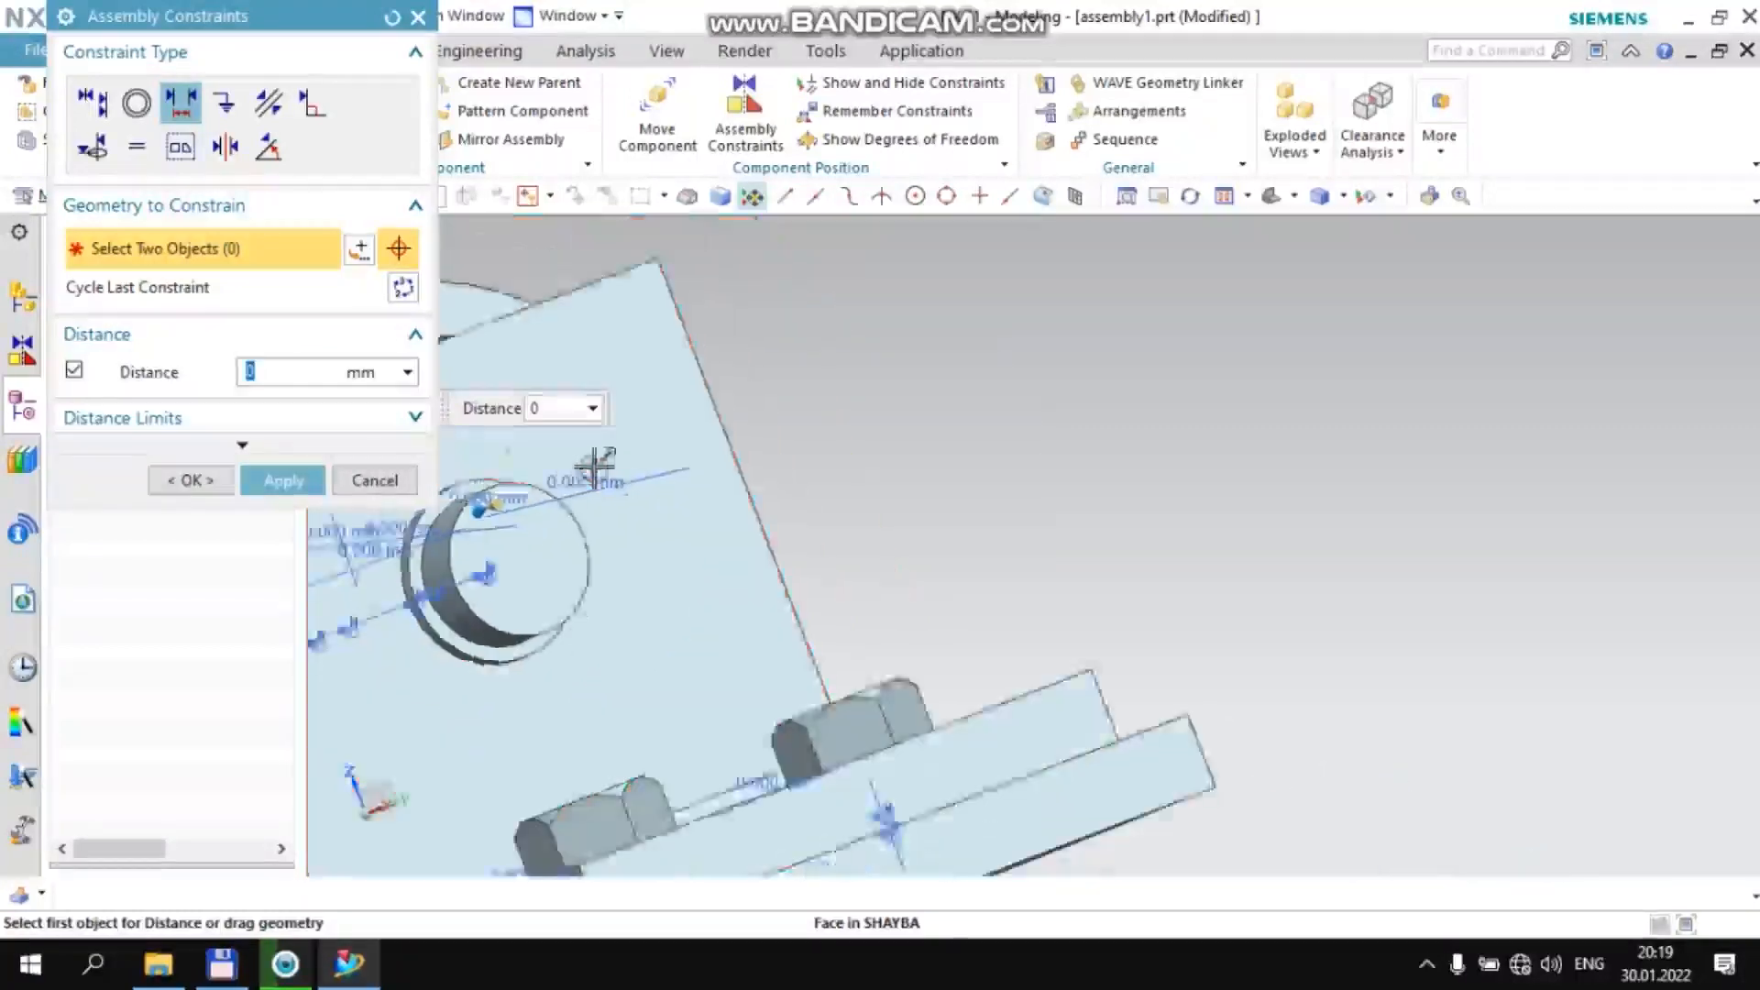
middle_click(699, 419)
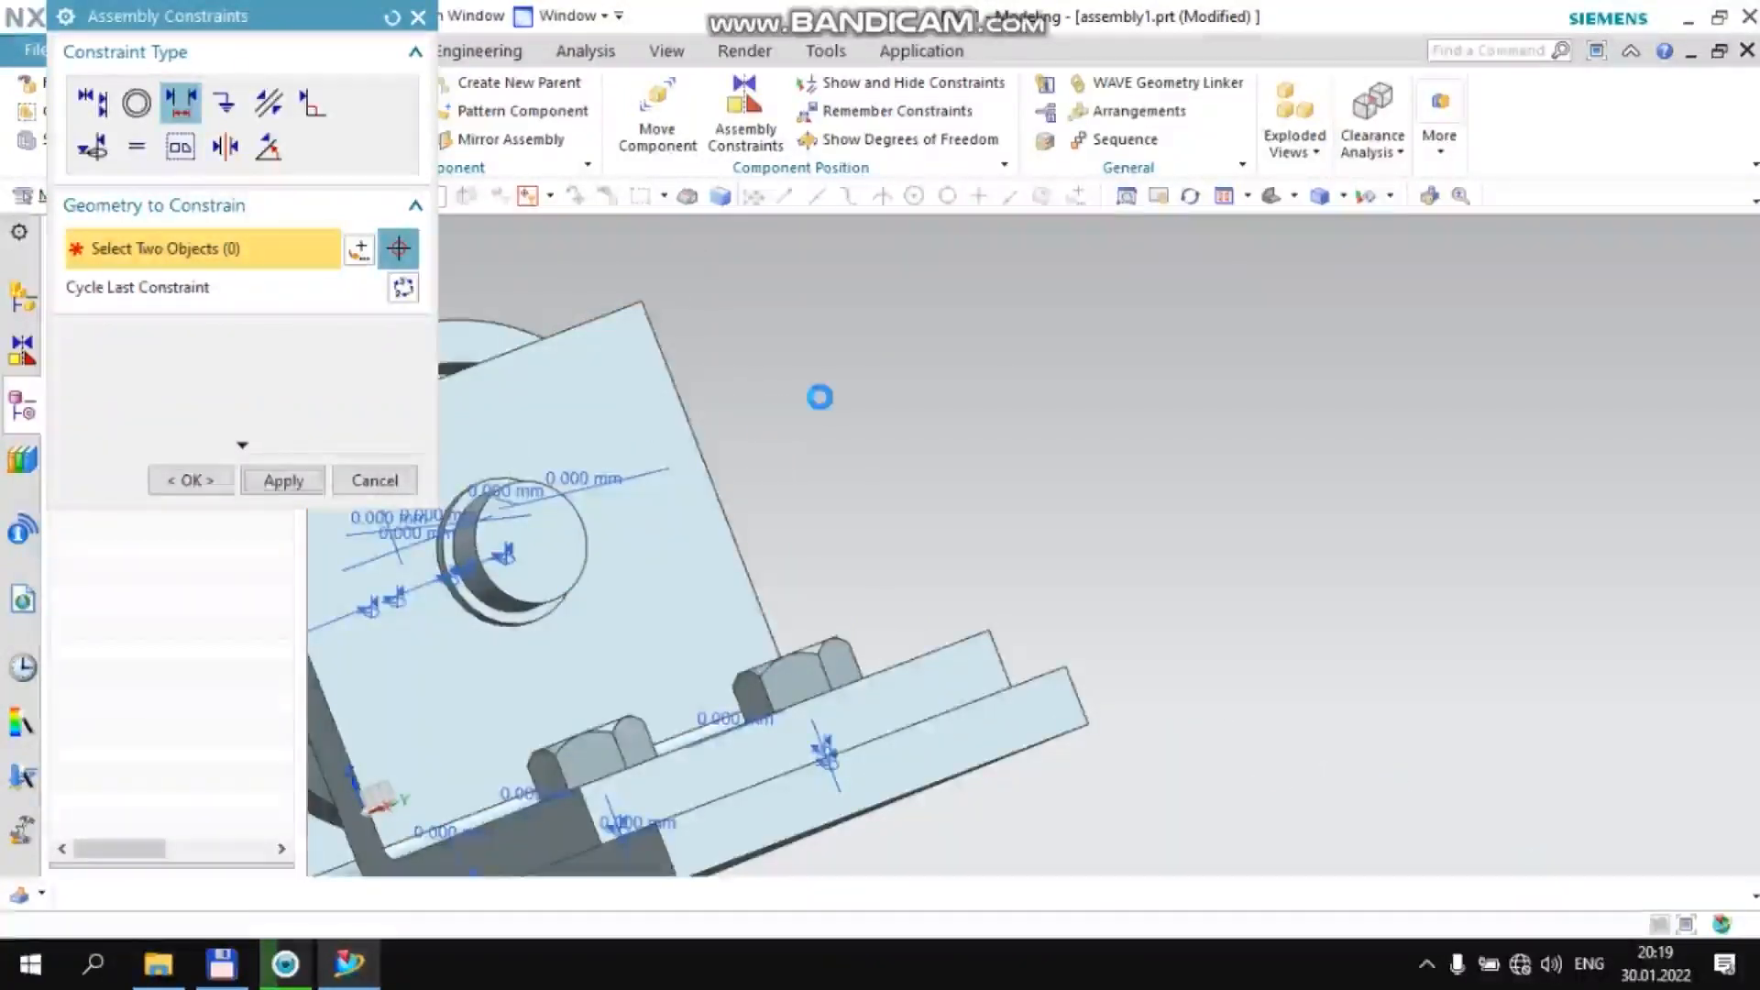
Add a 0 mm Distance constraint between the Gayka nut's inner face and the −XC washer's outer face, and leave assembly constraints
scroll(819, 398, "down", 5)
middle_click_drag(661, 418, 612, 453)
scroll(579, 465, "up", 5)
scroll(579, 465, "up", 3)
left_click(580, 464)
middle_click_drag(680, 360, 751, 349)
left_click(1130, 418)
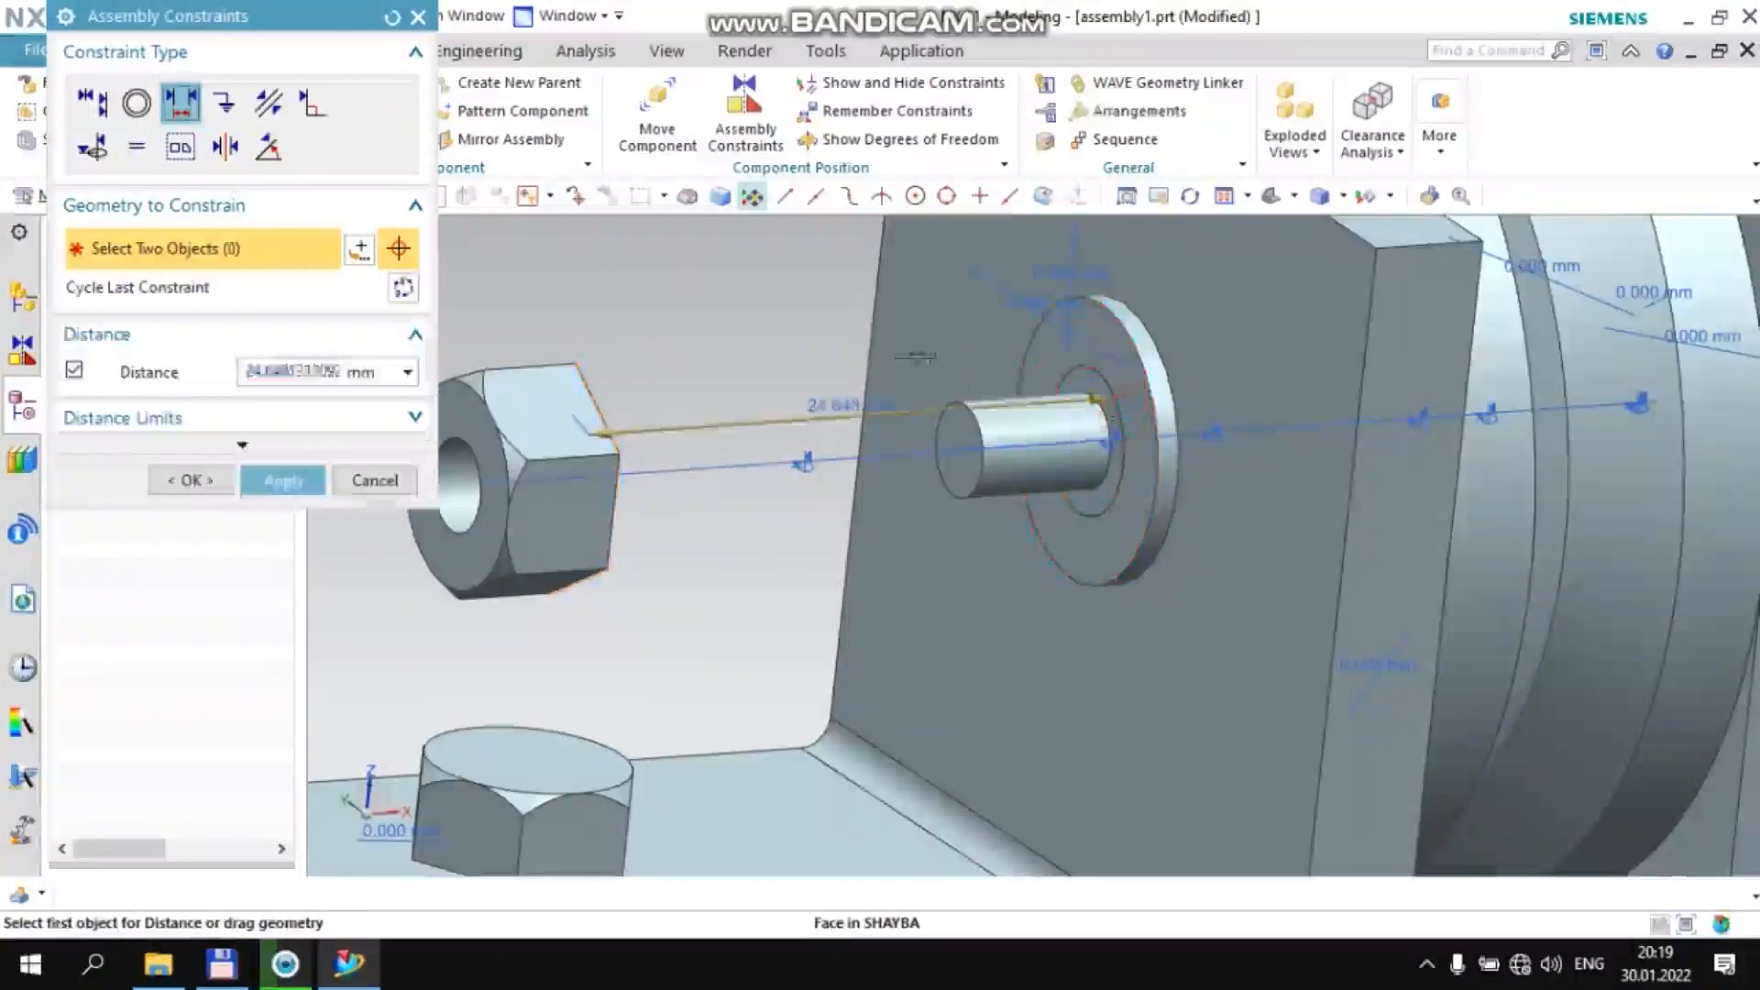
type("0")
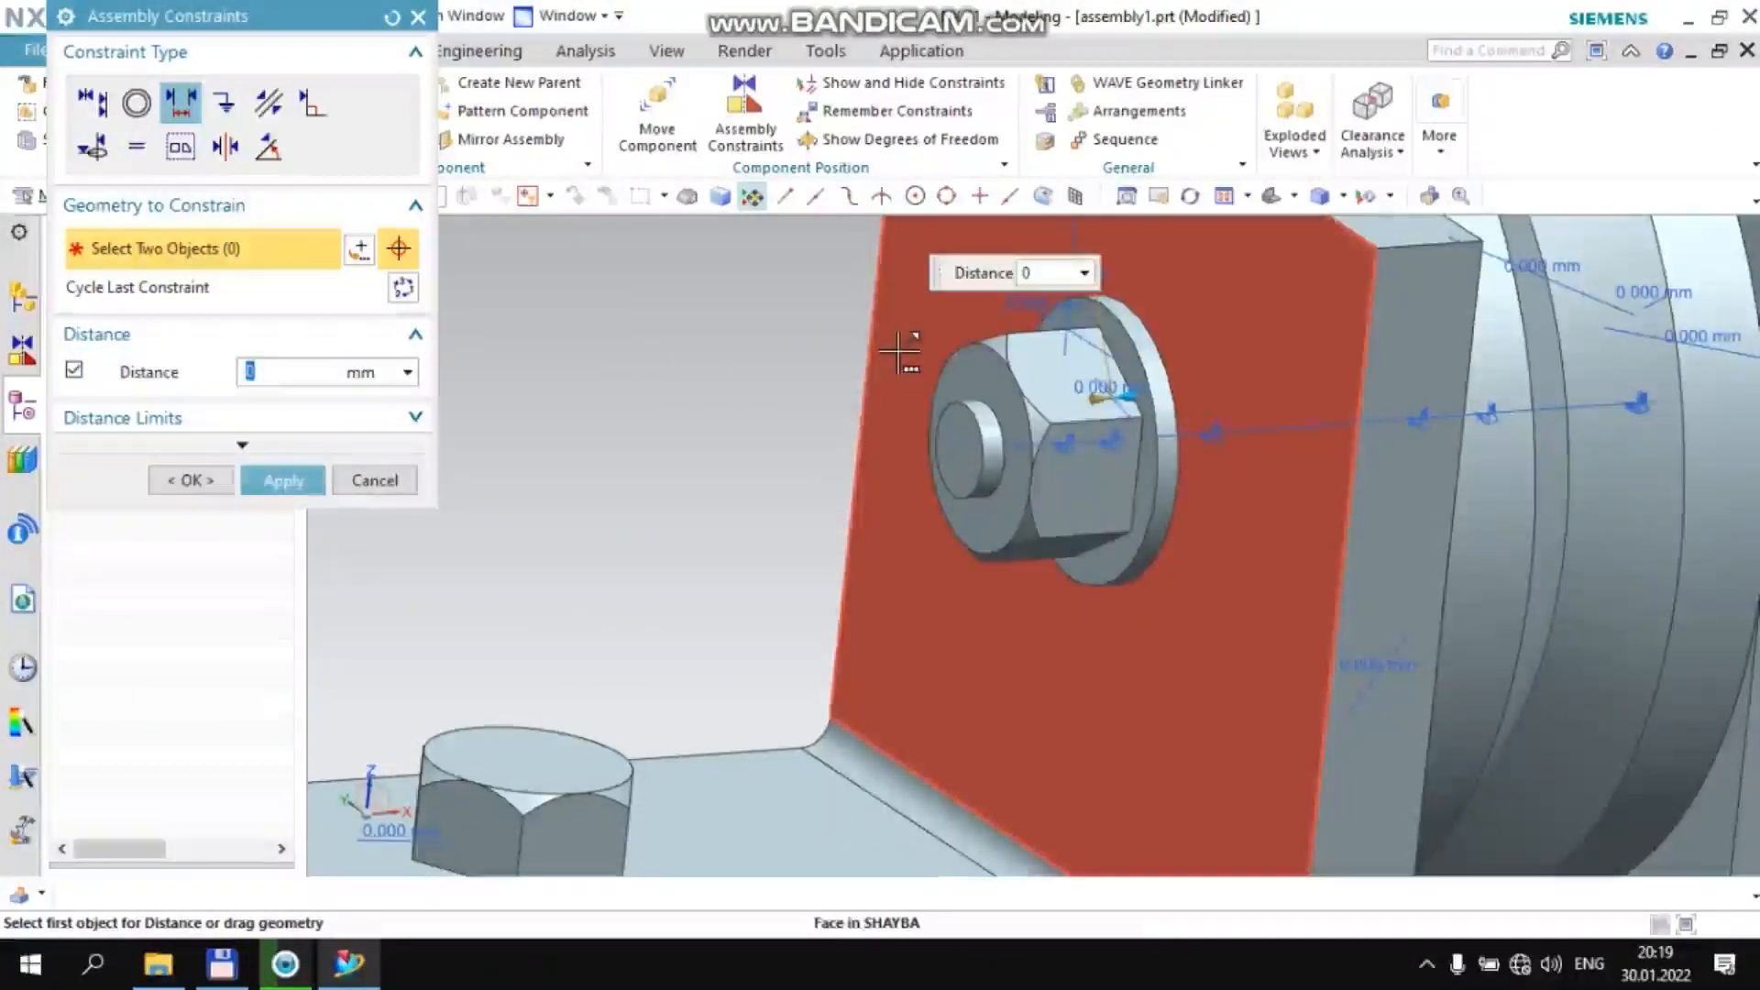
middle_click(488, 426)
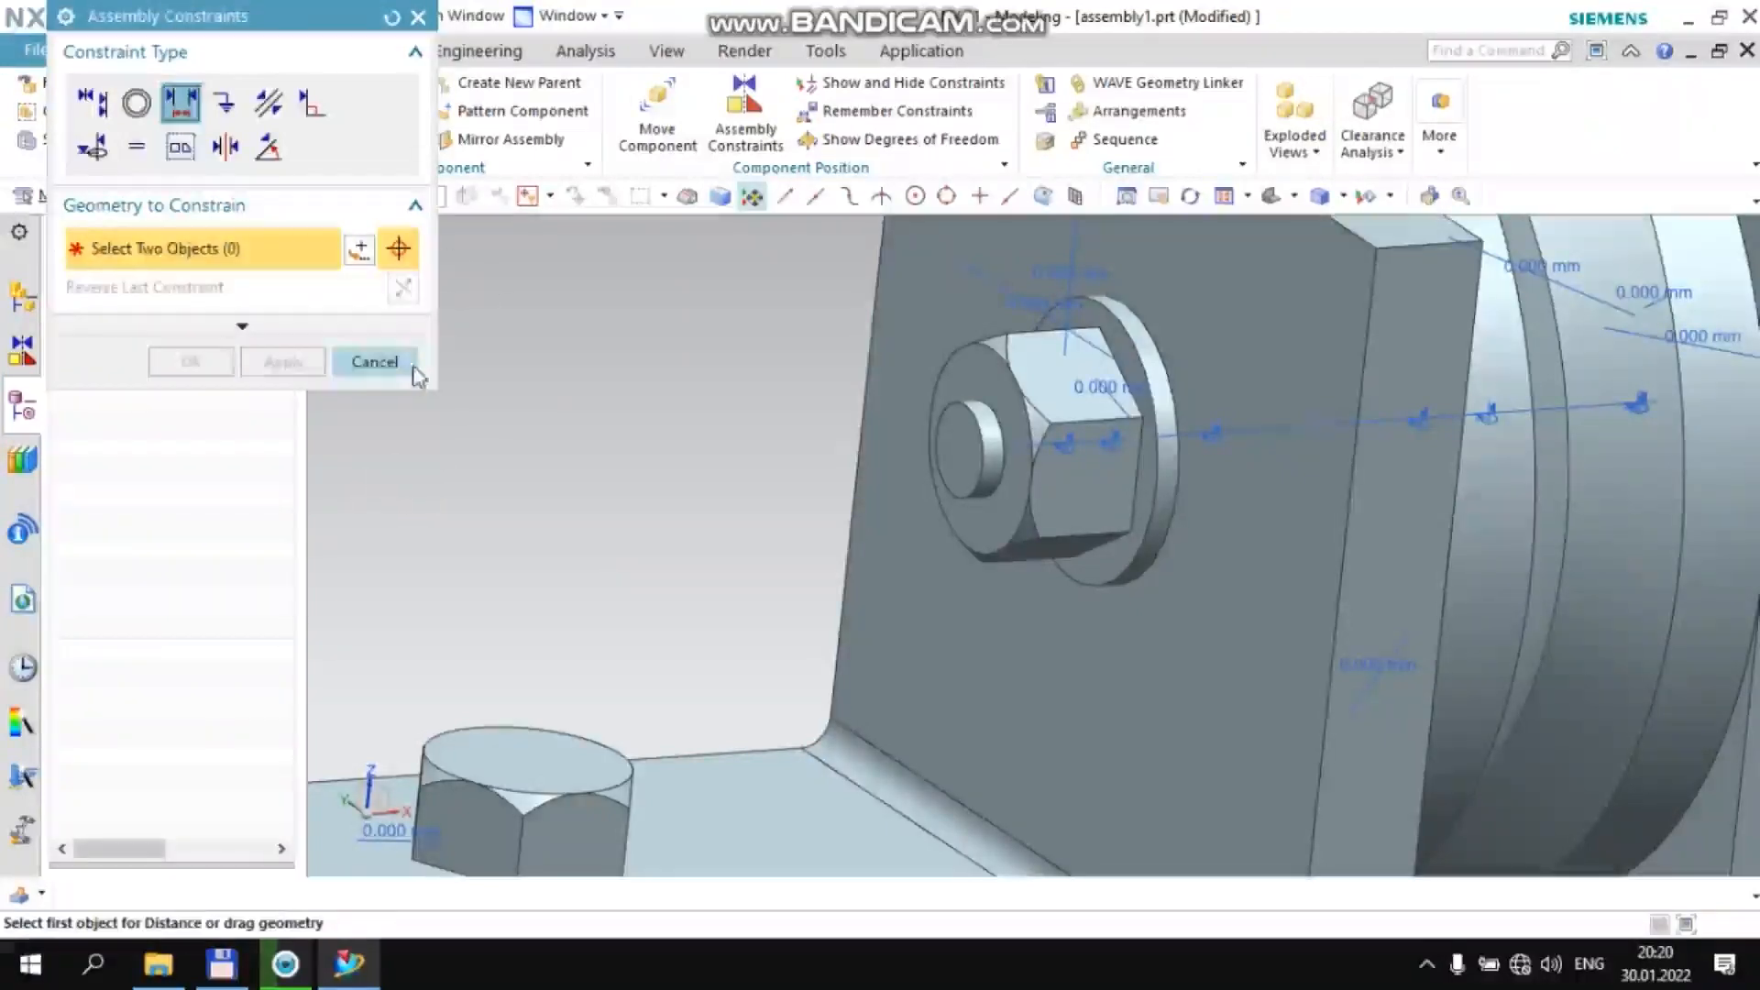
left_click(414, 366)
Hide all Align/Lock and Distance constraints listed in the Constraint Navigator
scroll(480, 382, "down", 5)
mouse_move(480, 381)
middle_mouse_down()
mouse_move(559, 389)
mouse_move(486, 391)
mouse_move(506, 390)
middle_mouse_up()
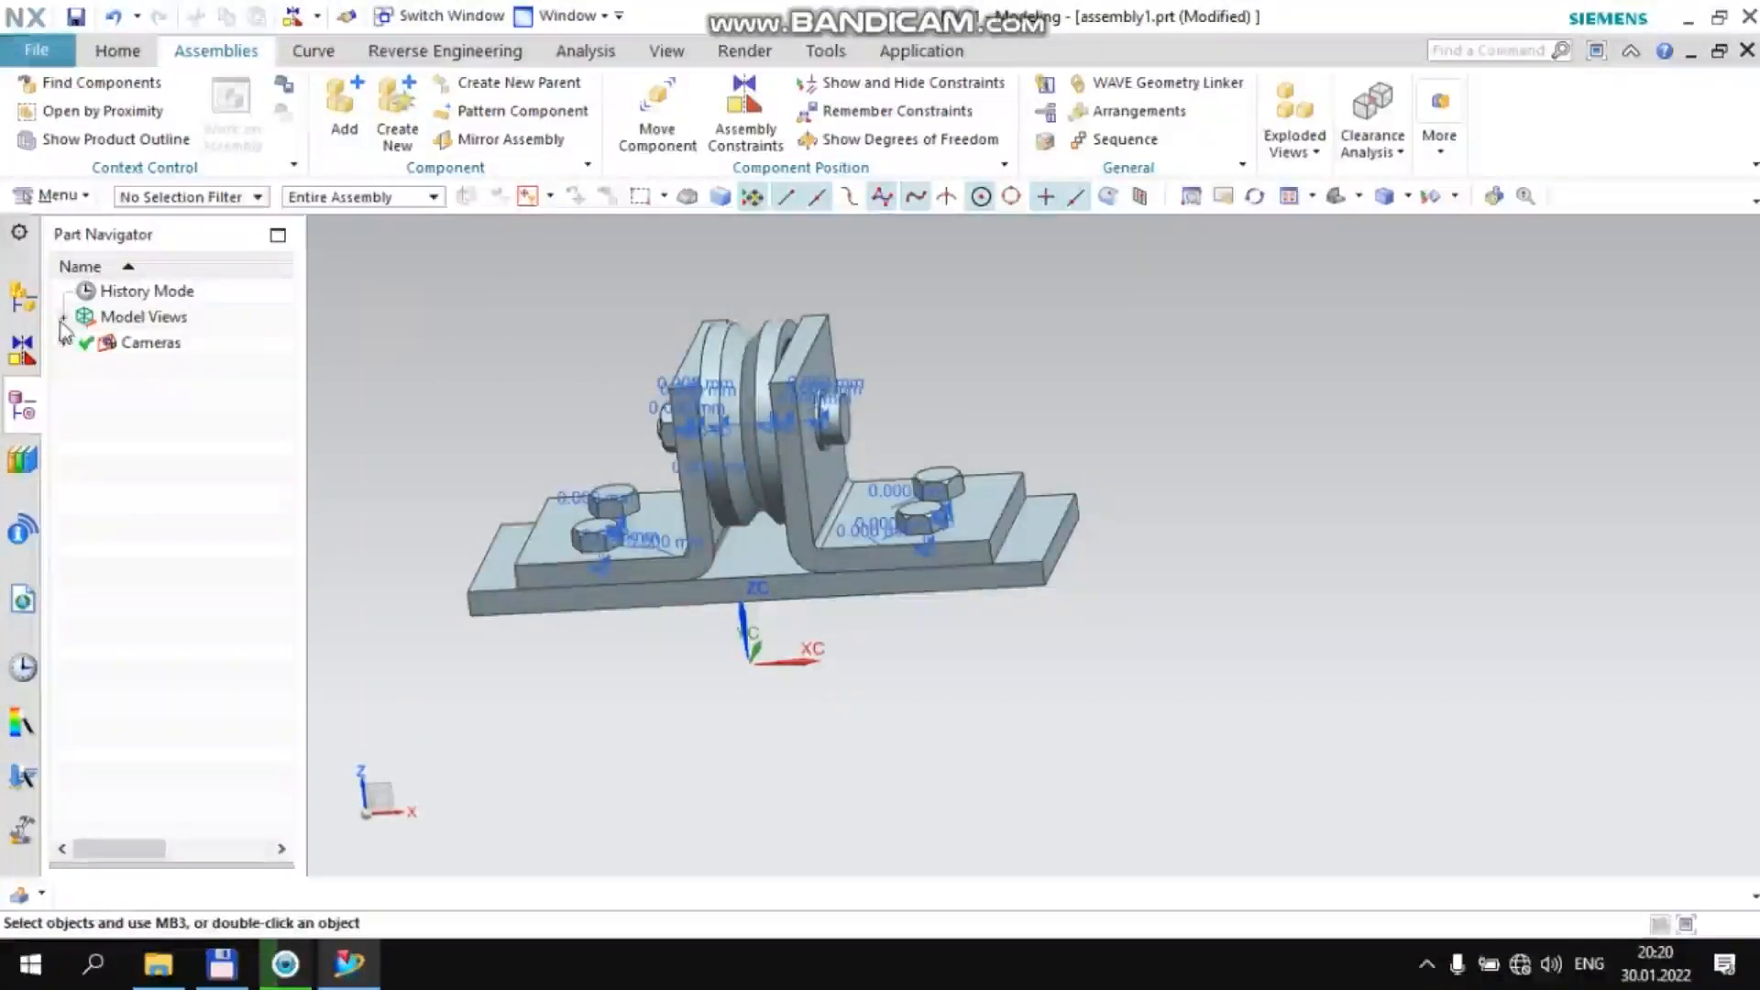
left_click(24, 303)
left_click(23, 349)
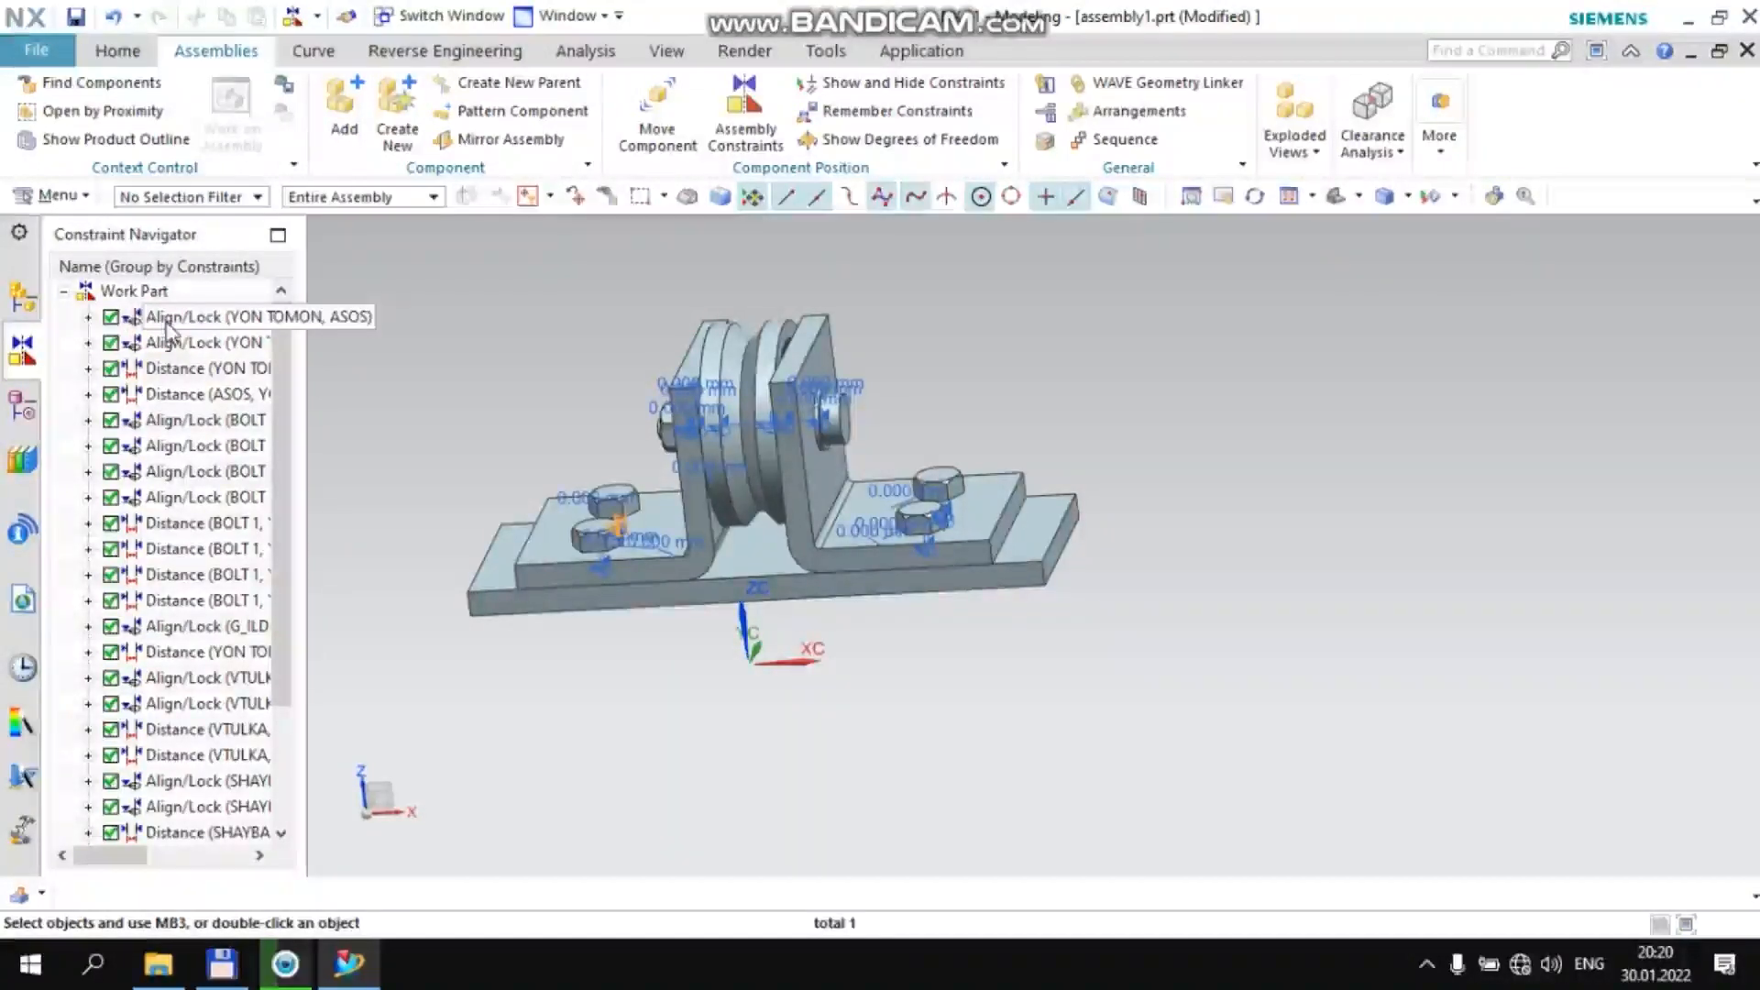
key("shift+Down")
key("shift+Down")
key("shift+Down")
key("shift+Down")
key("shift+Down")
key("shift+Down")
key("shift+Down")
key("shift+Down")
key("shift+Down")
key("shift+Down")
key("shift+Down")
key("shift+Down")
key("shift+Down")
key("shift+Down")
key("shift+Down")
key("shift+Down")
key("shift+Down")
key("shift+Down")
key("shift+Down")
key("shift+Down")
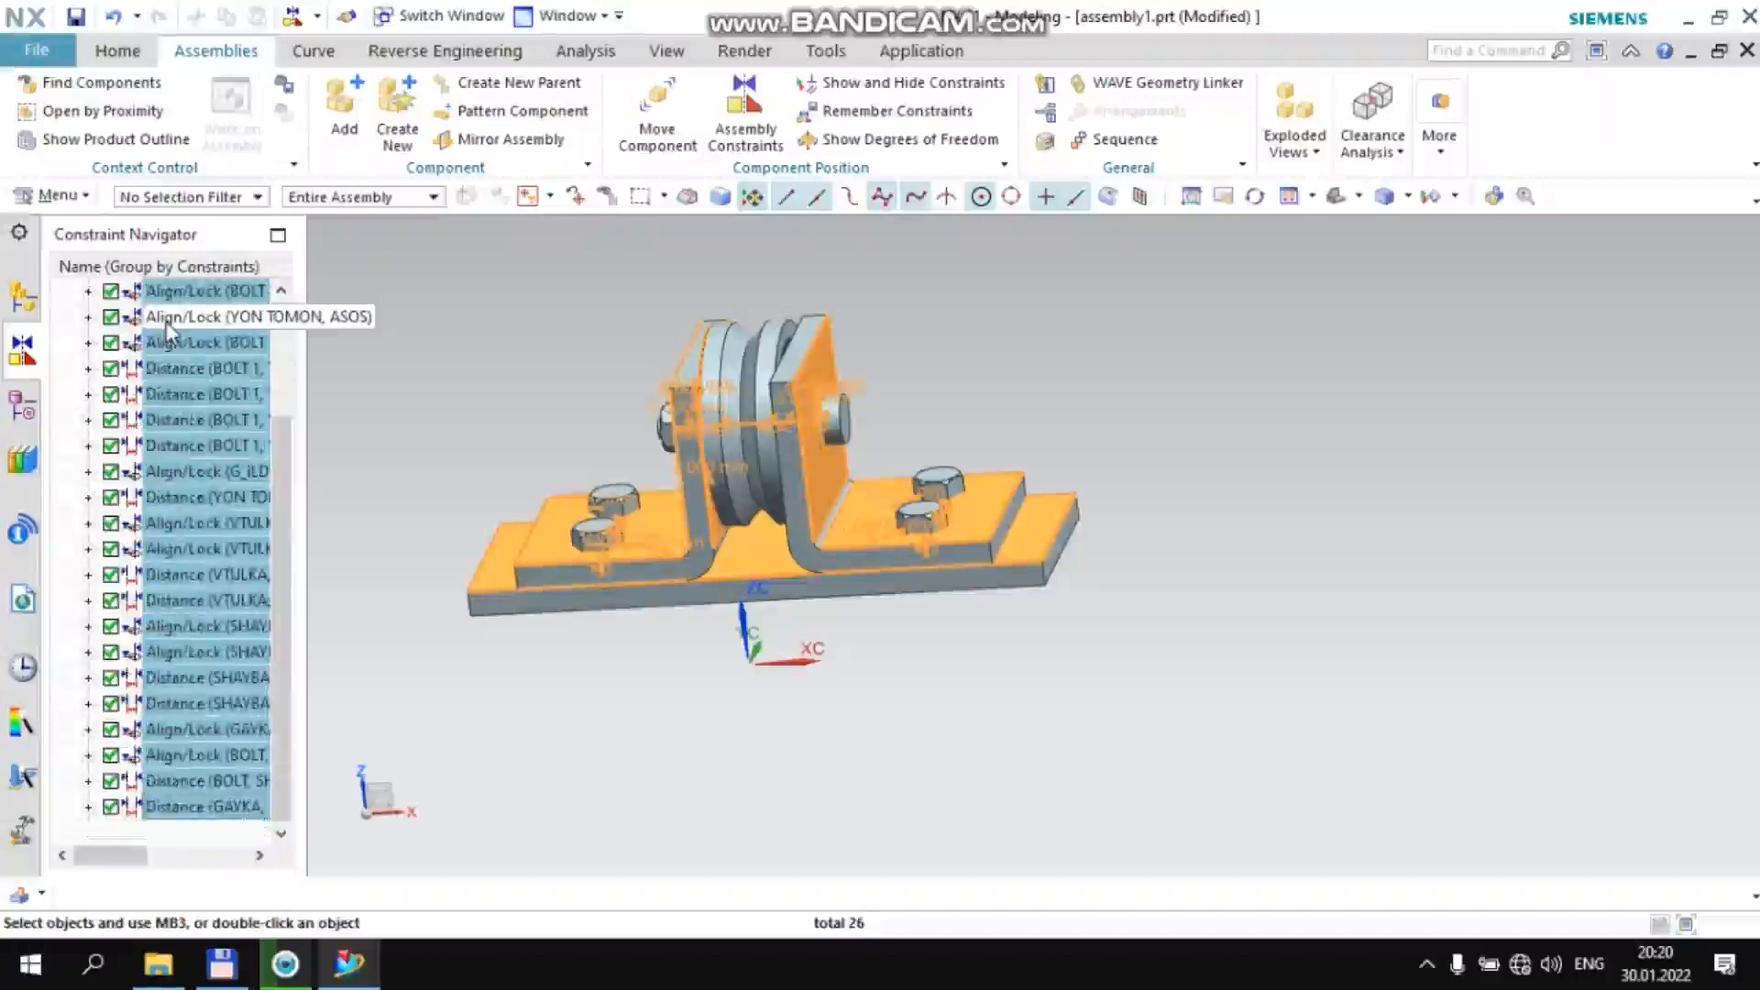
right_click(167, 368)
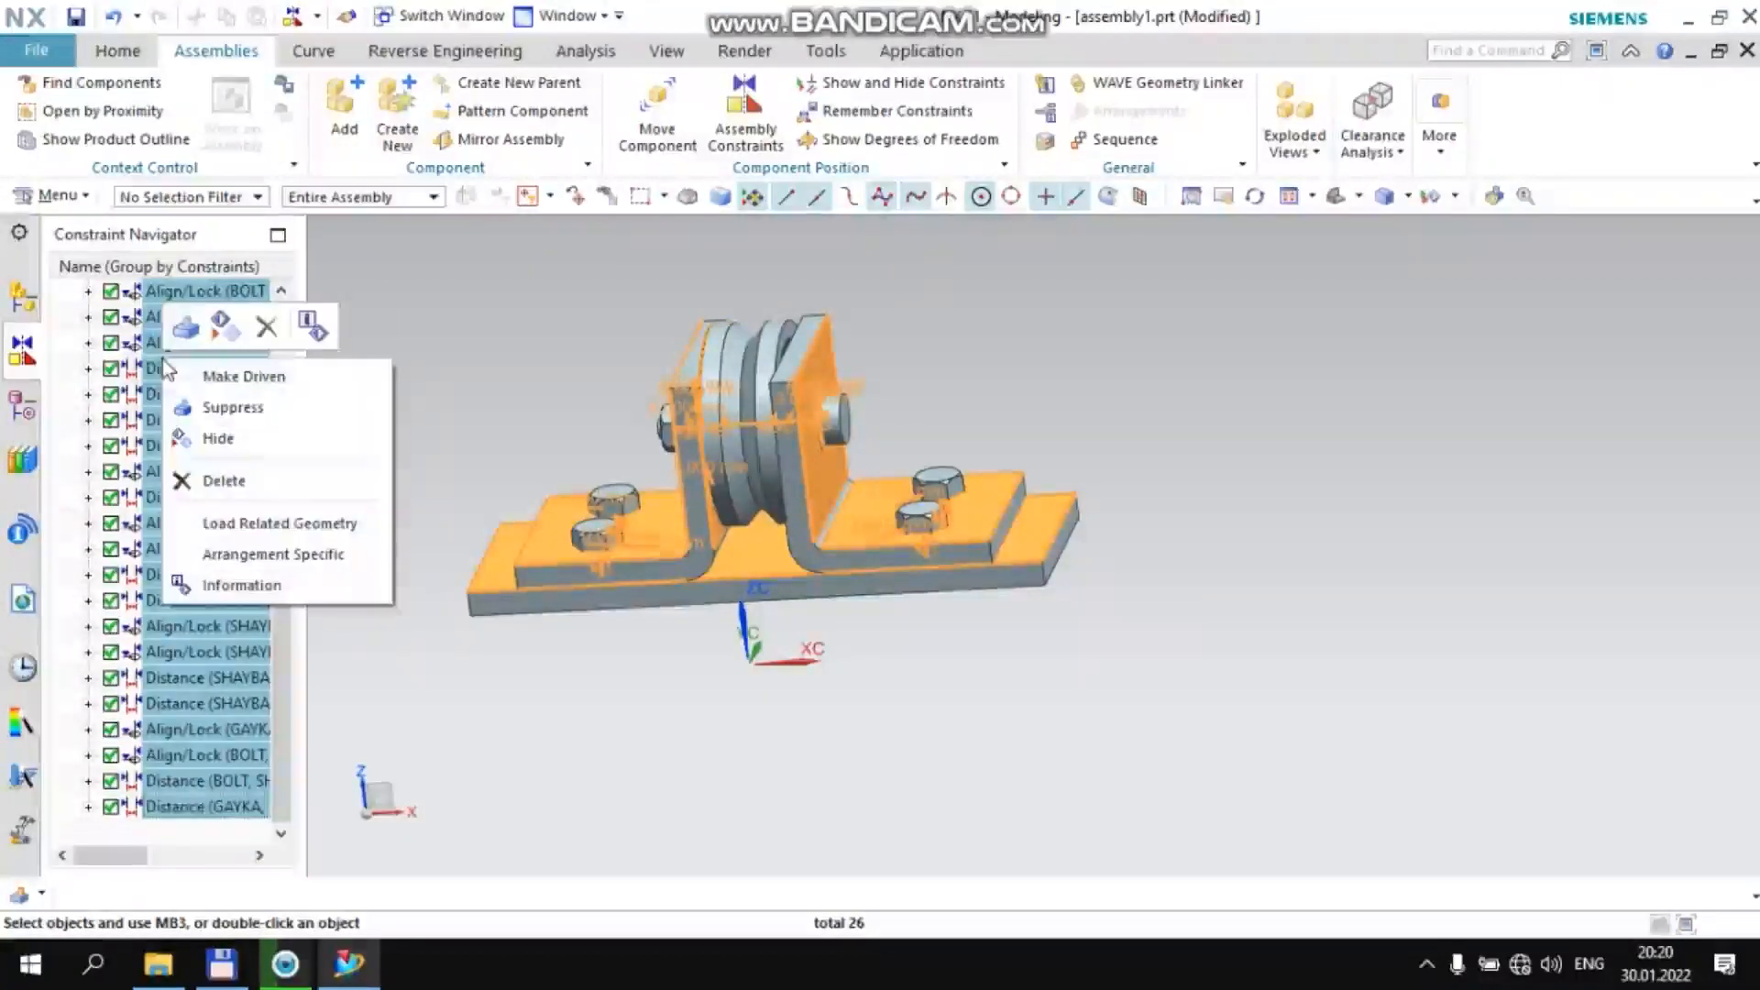
left_click(220, 438)
Examine the finished wheel holder assembly from several sides in full-screen display and return to the normal window
middle_click_drag(547, 423, 570, 383)
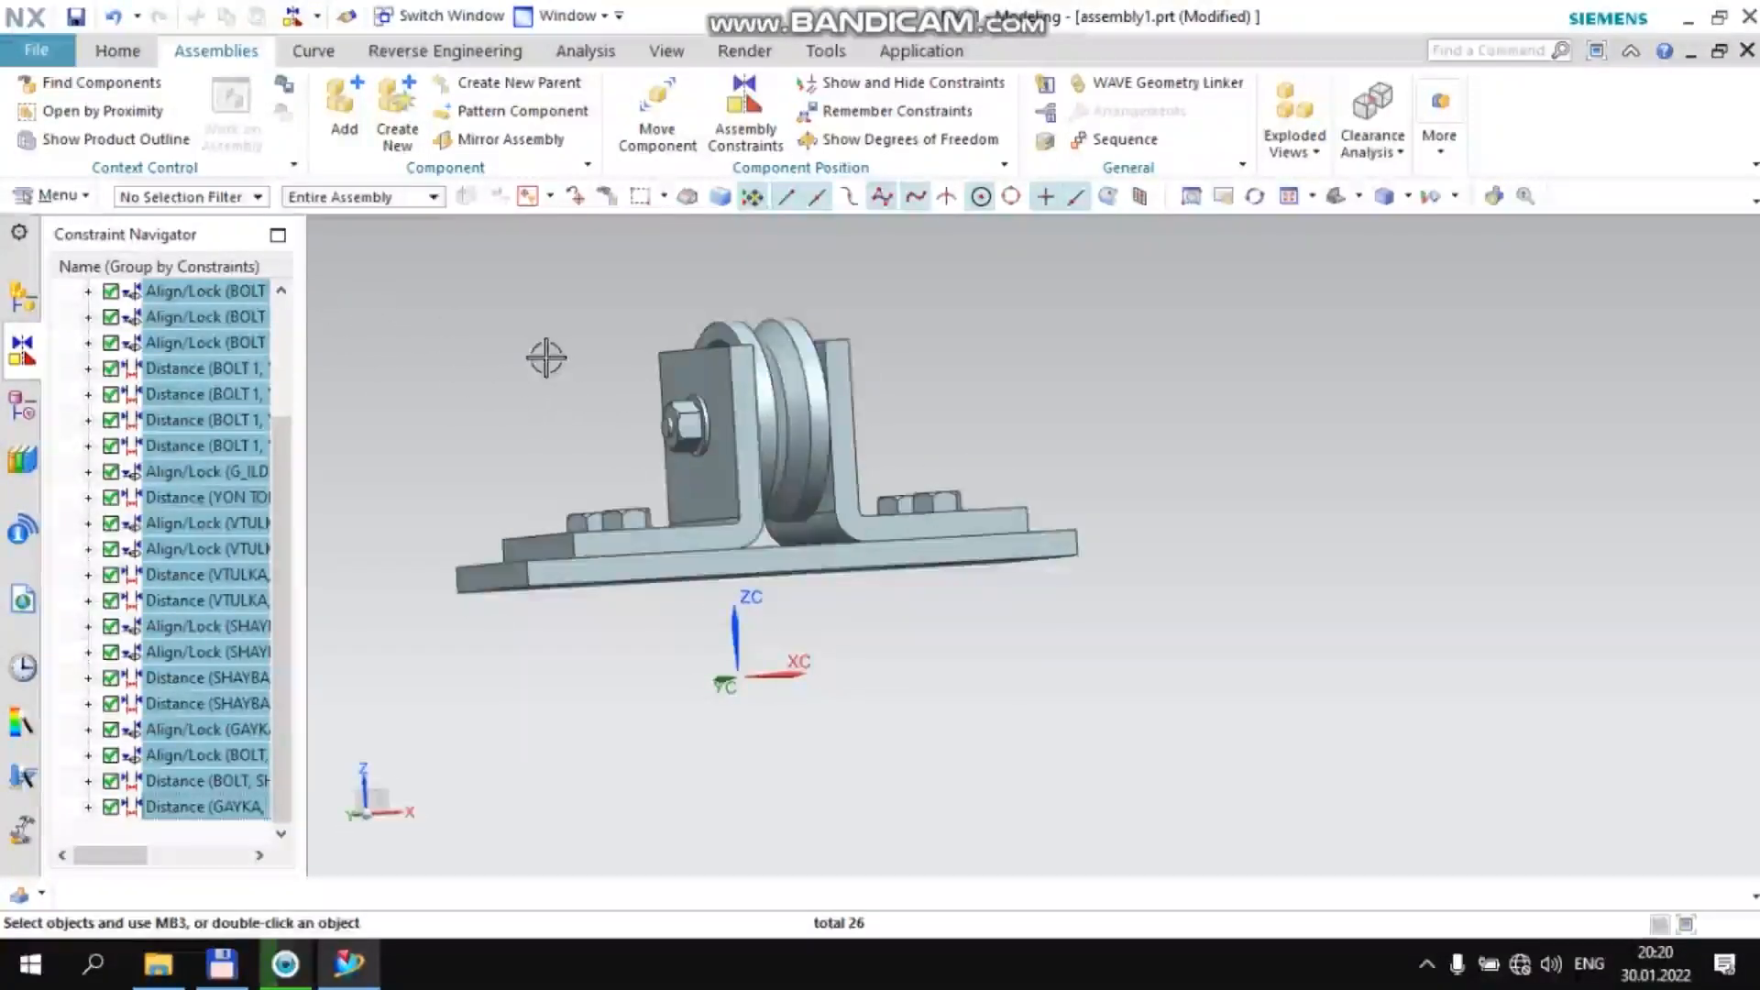
left_click(23, 406)
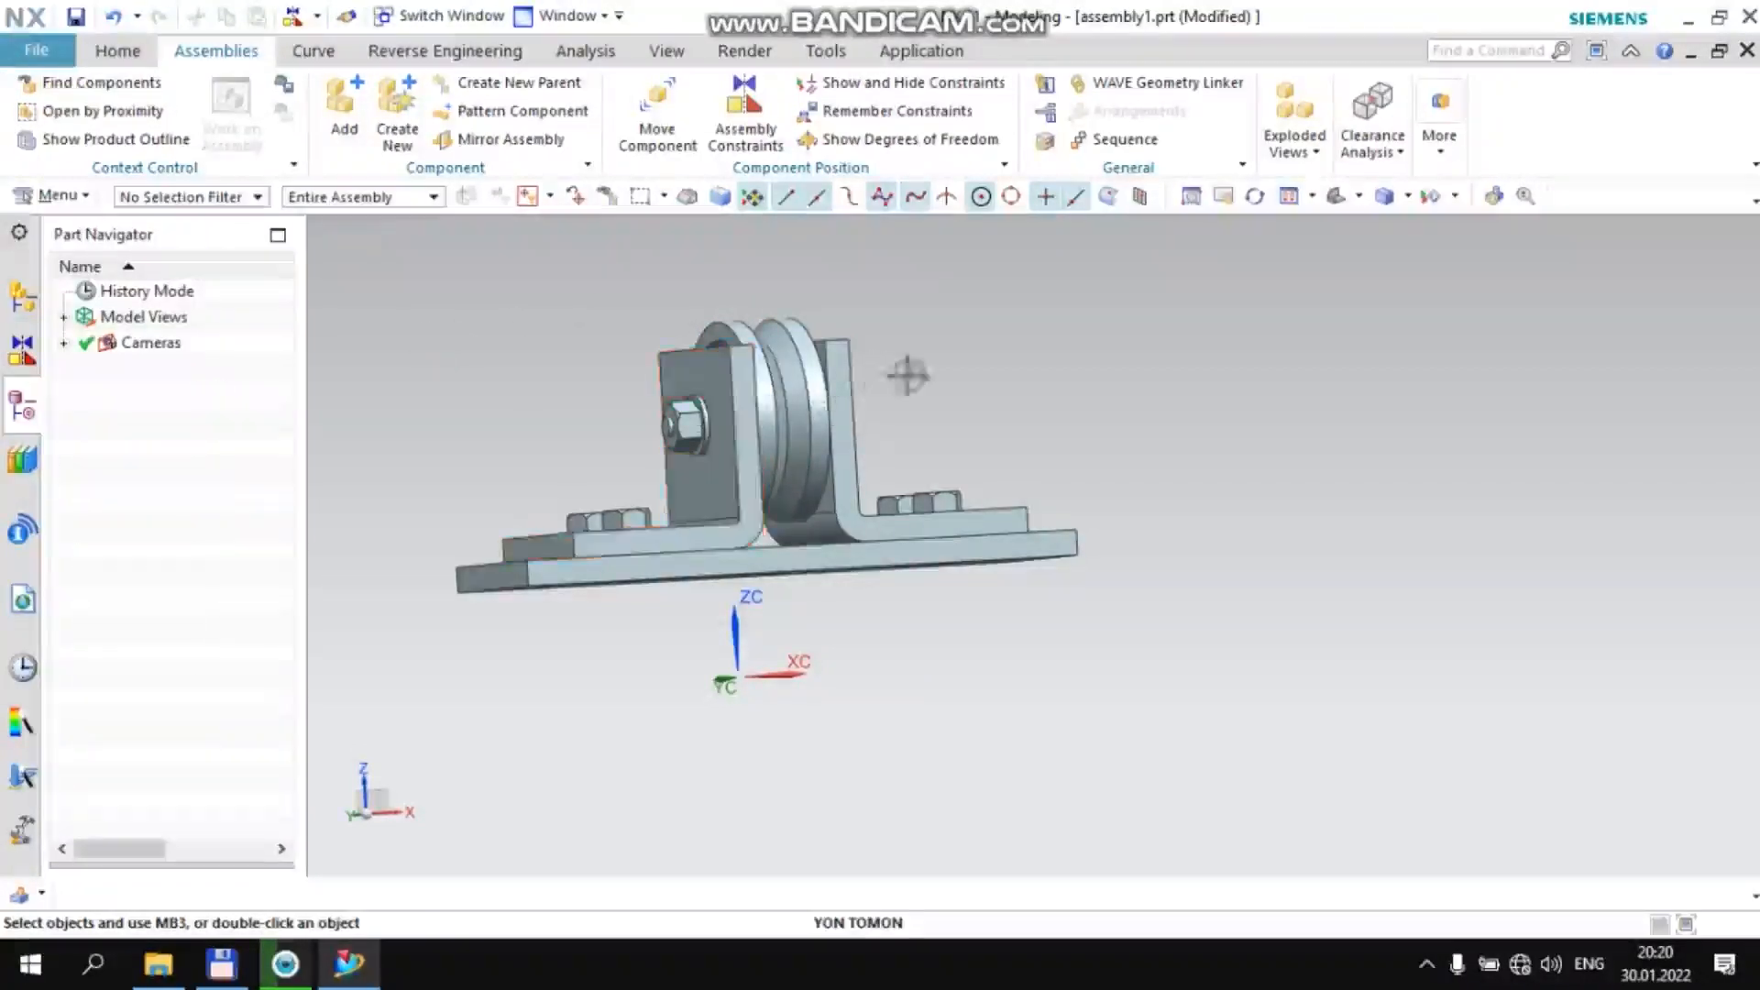
left_click(1595, 52)
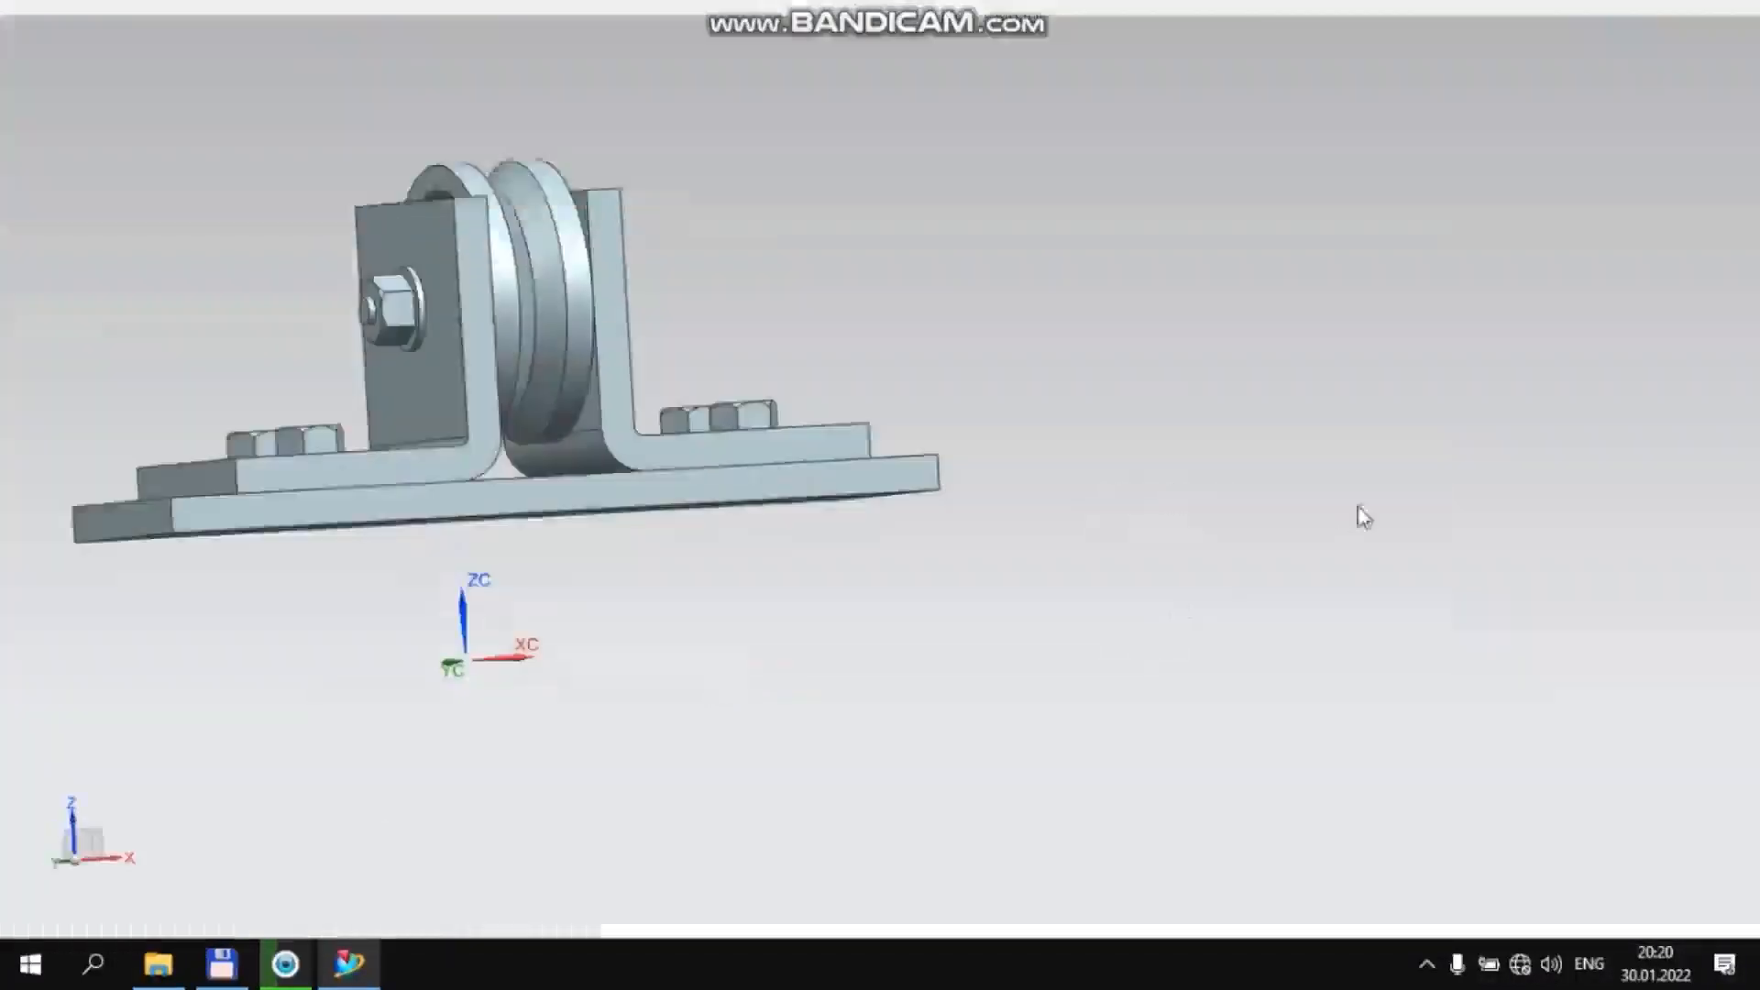
scroll(995, 444, "up", 4)
middle_click_drag(1197, 340, 782, 323)
scroll(779, 358, "down", 4)
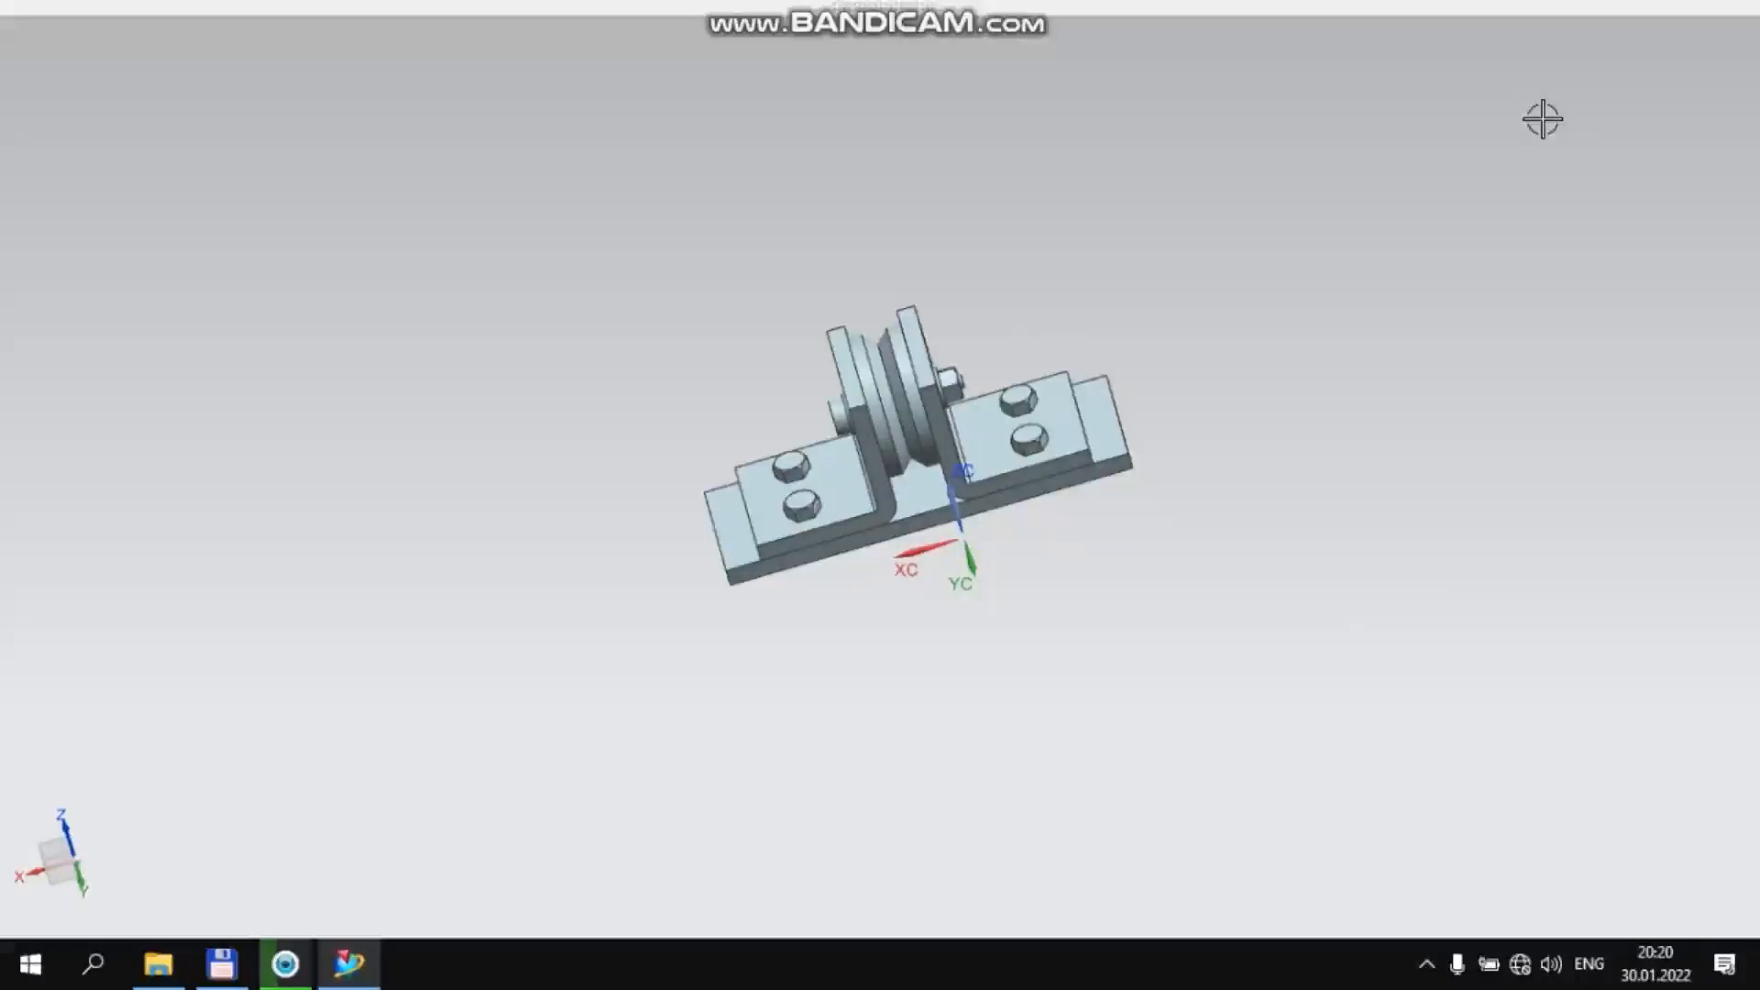
key("alt+Return")
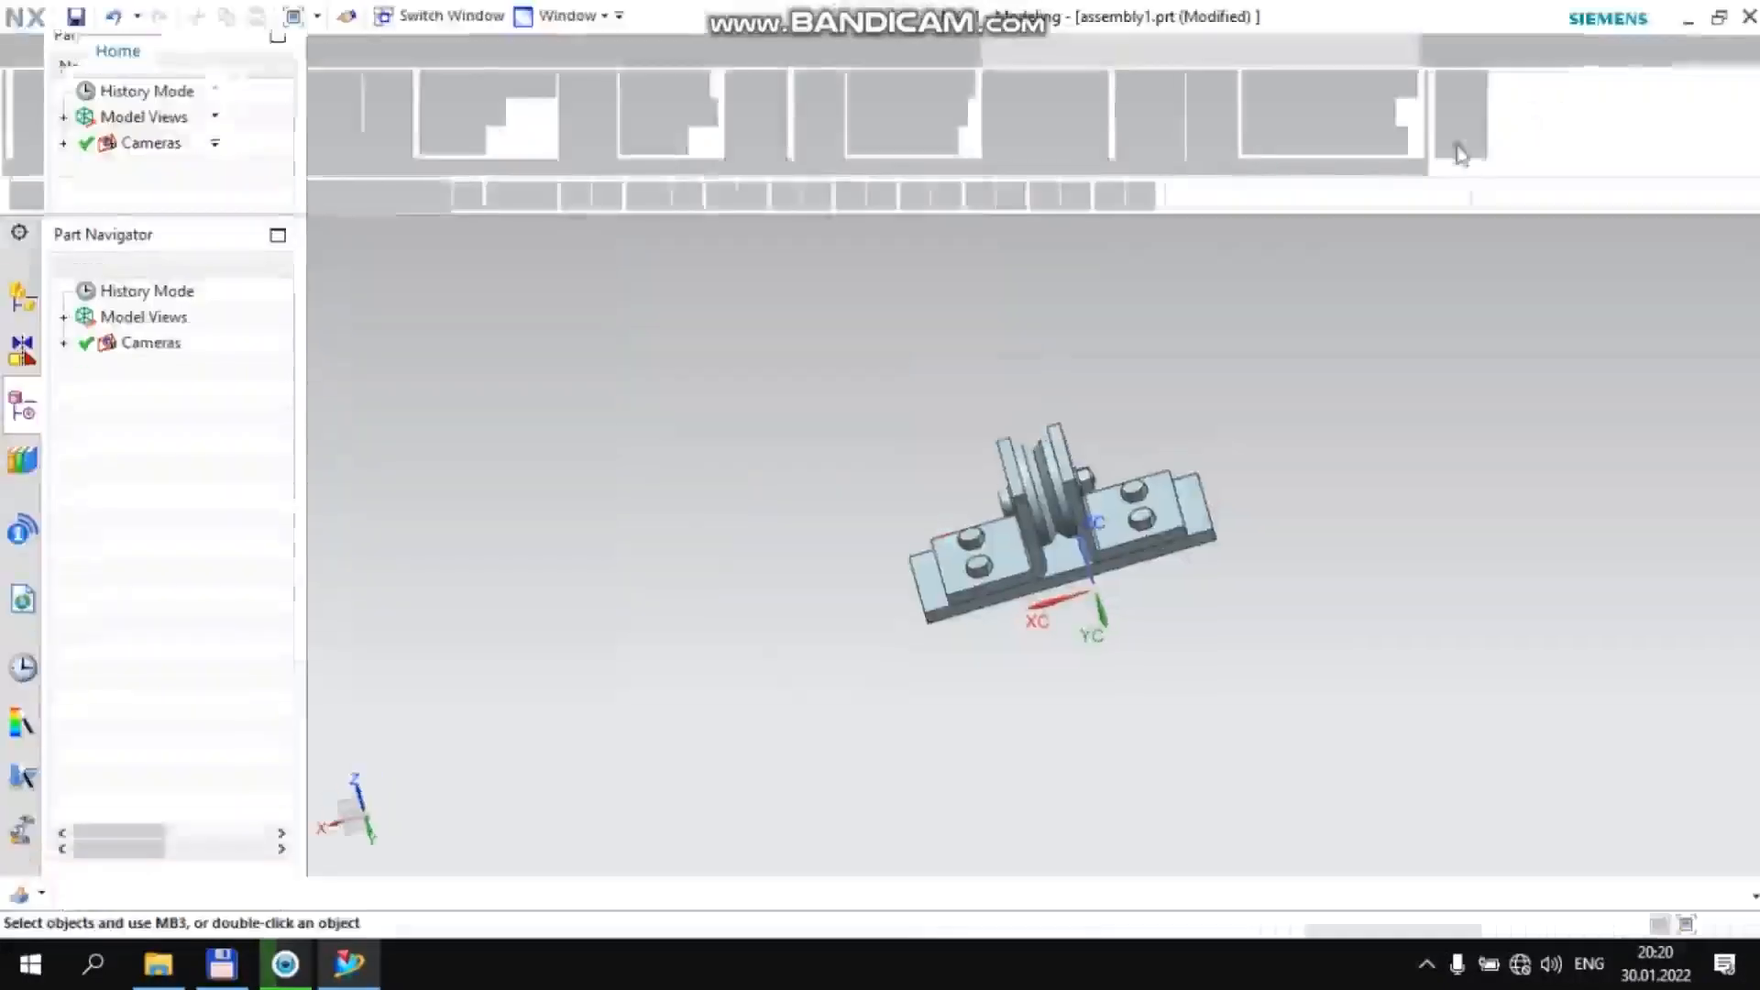
Minimize the NX window to show the desktop and refresh the desktop
left_click(1683, 17)
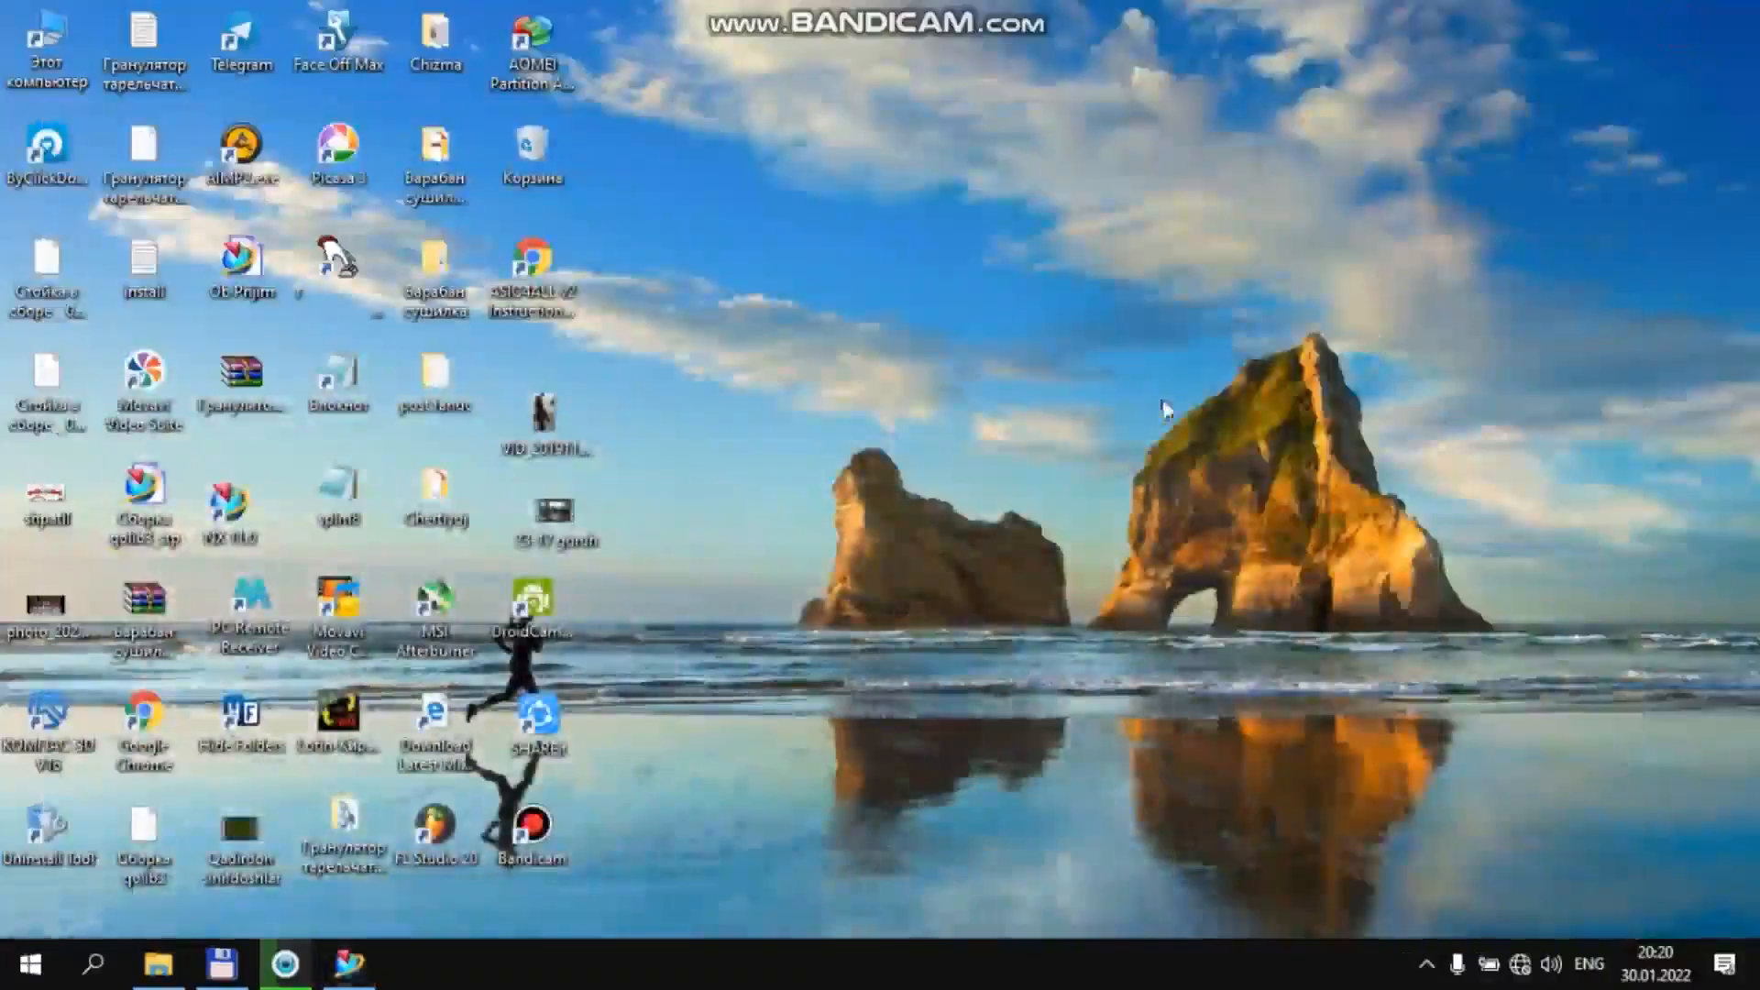
right_click(1153, 375)
left_click(1209, 485)
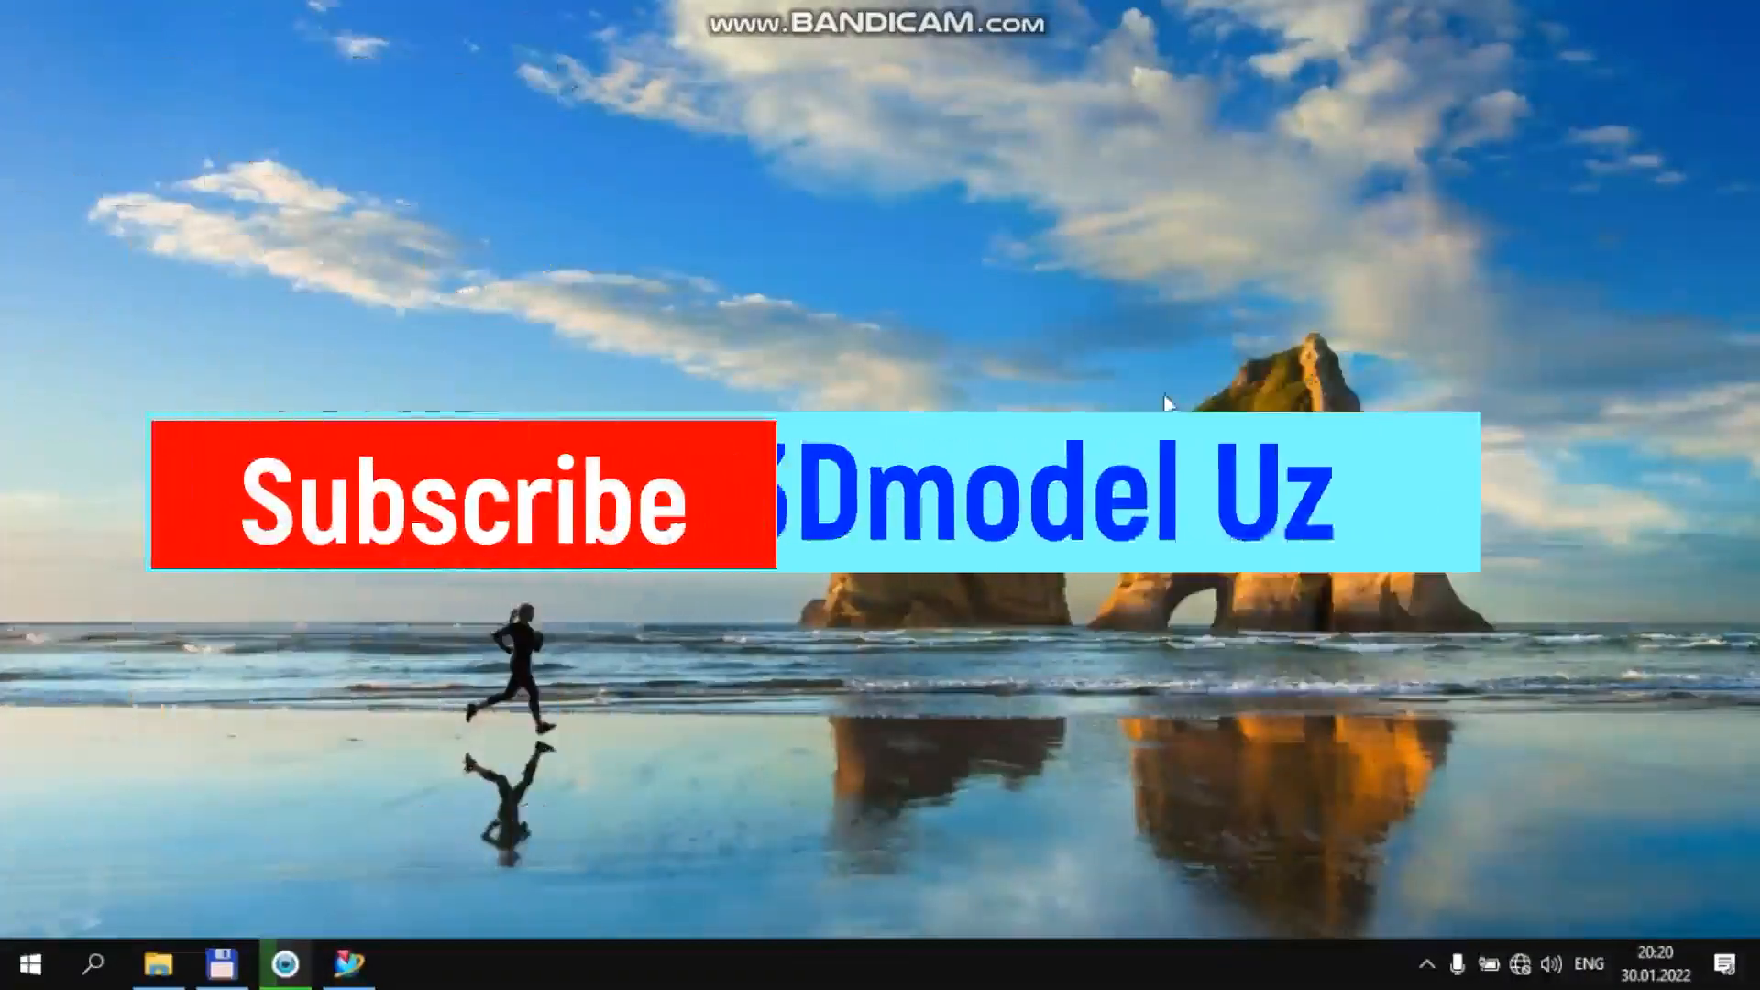